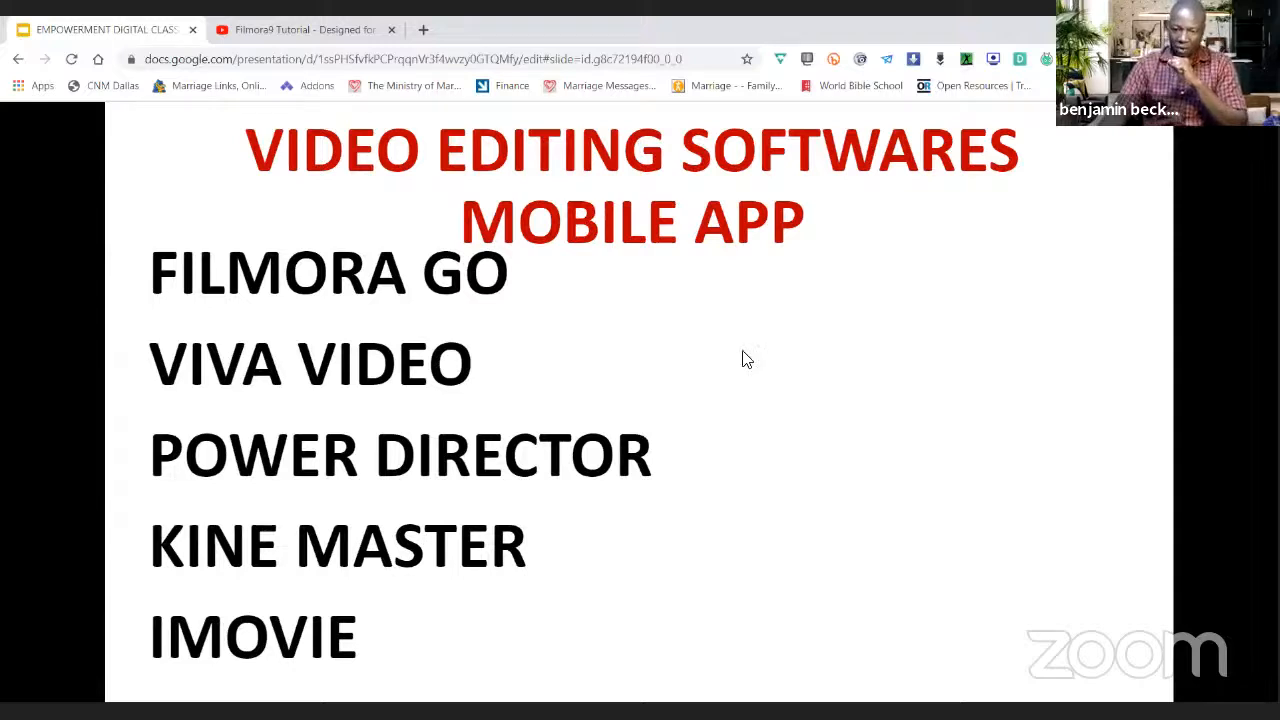
click(1138, 509)
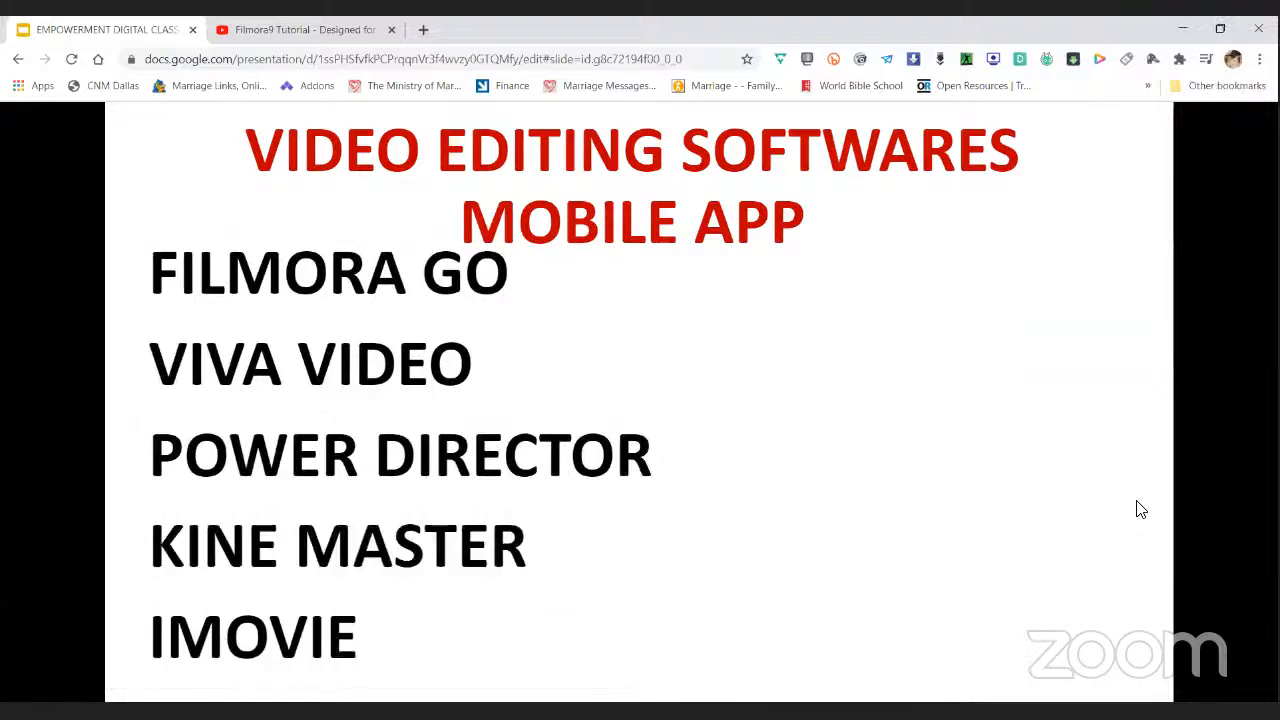
click(1138, 504)
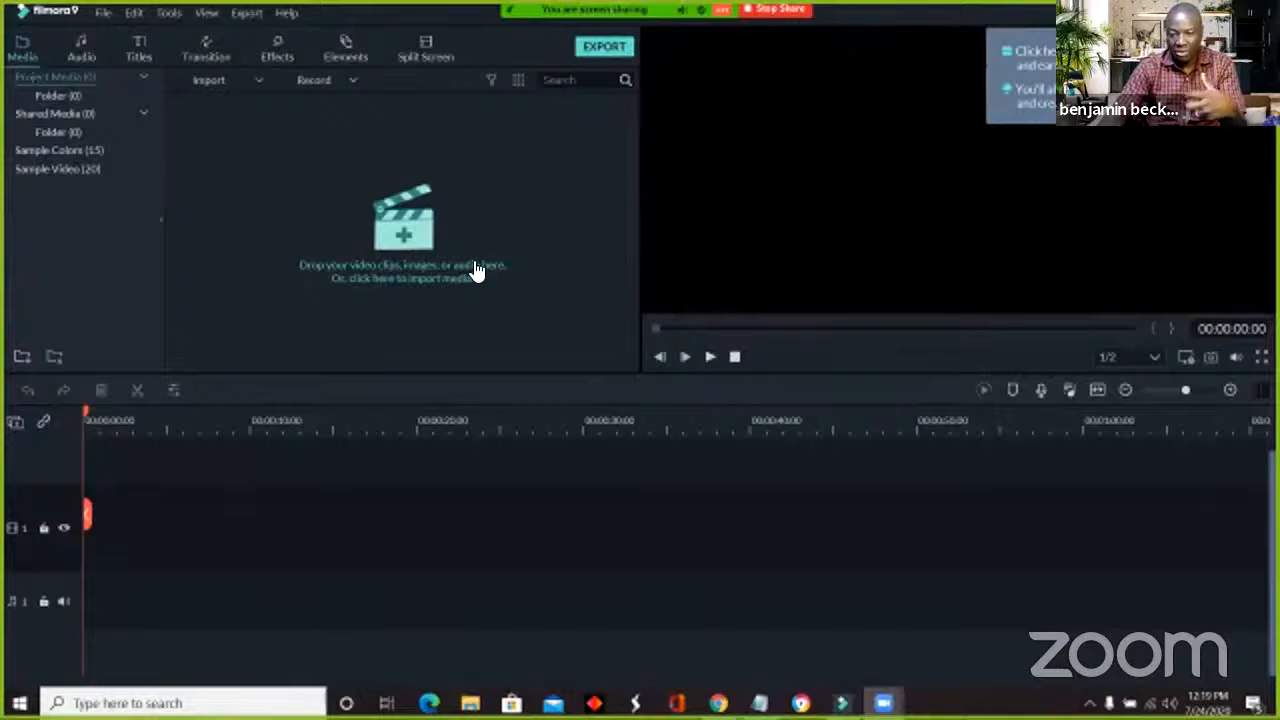
click(350, 79)
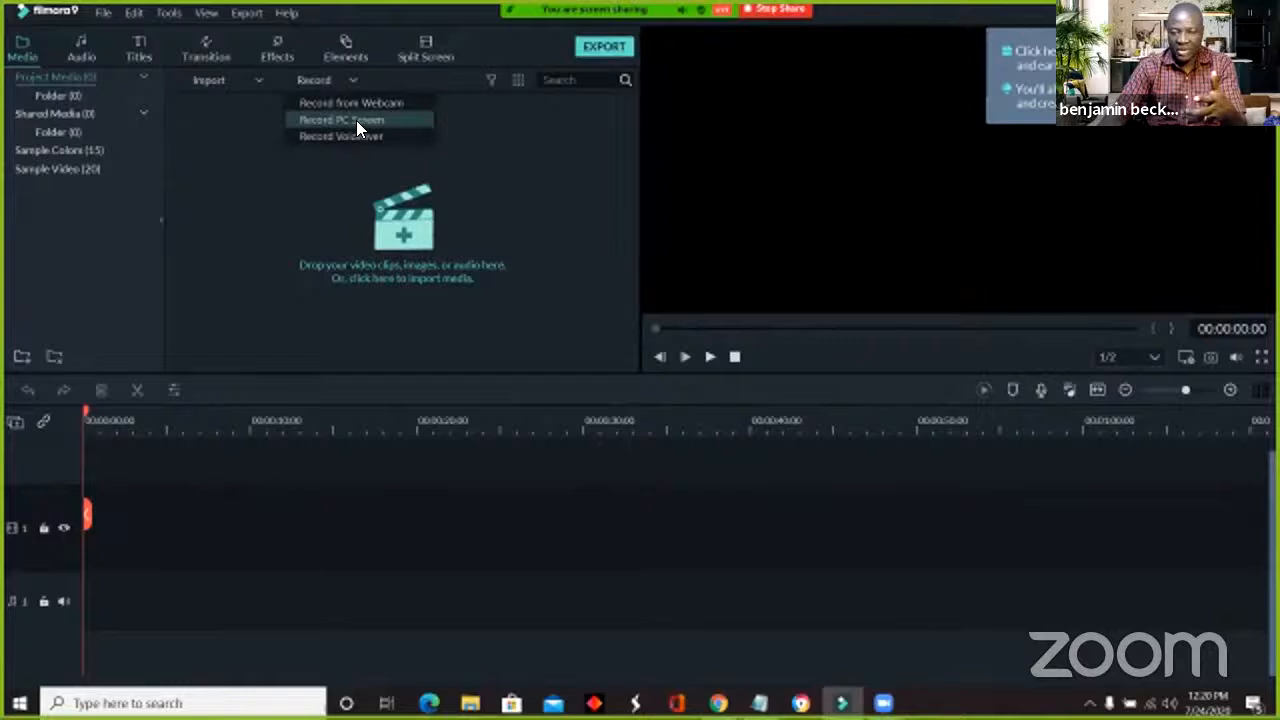
click(1000, 22)
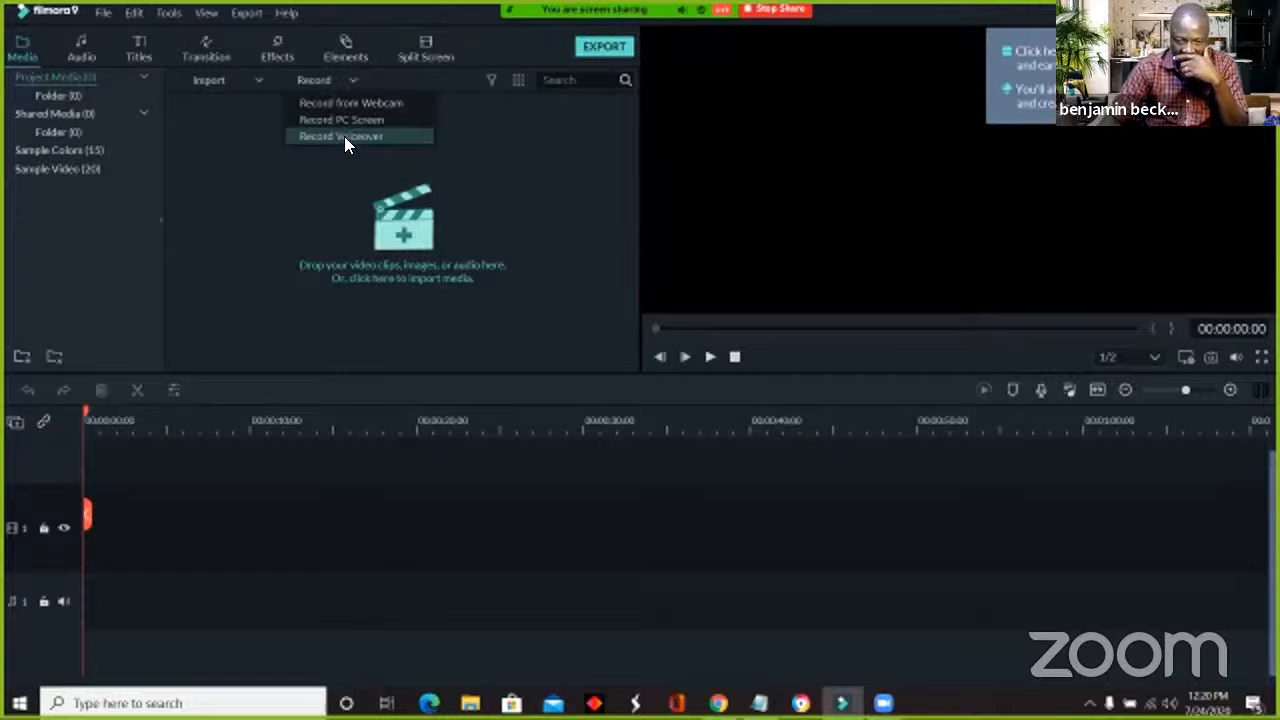
click(310, 193)
click(586, 371)
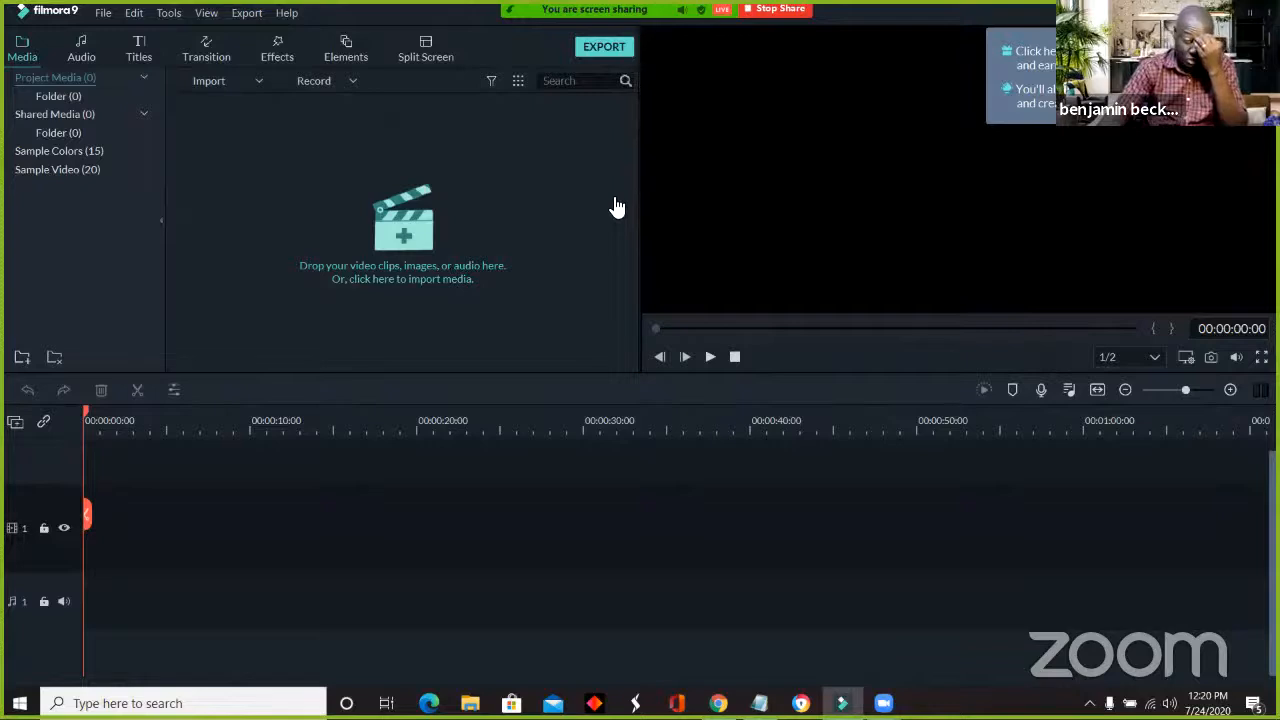
Start importing media files and look through the Downloads folder for a video clip
click(218, 84)
click(217, 84)
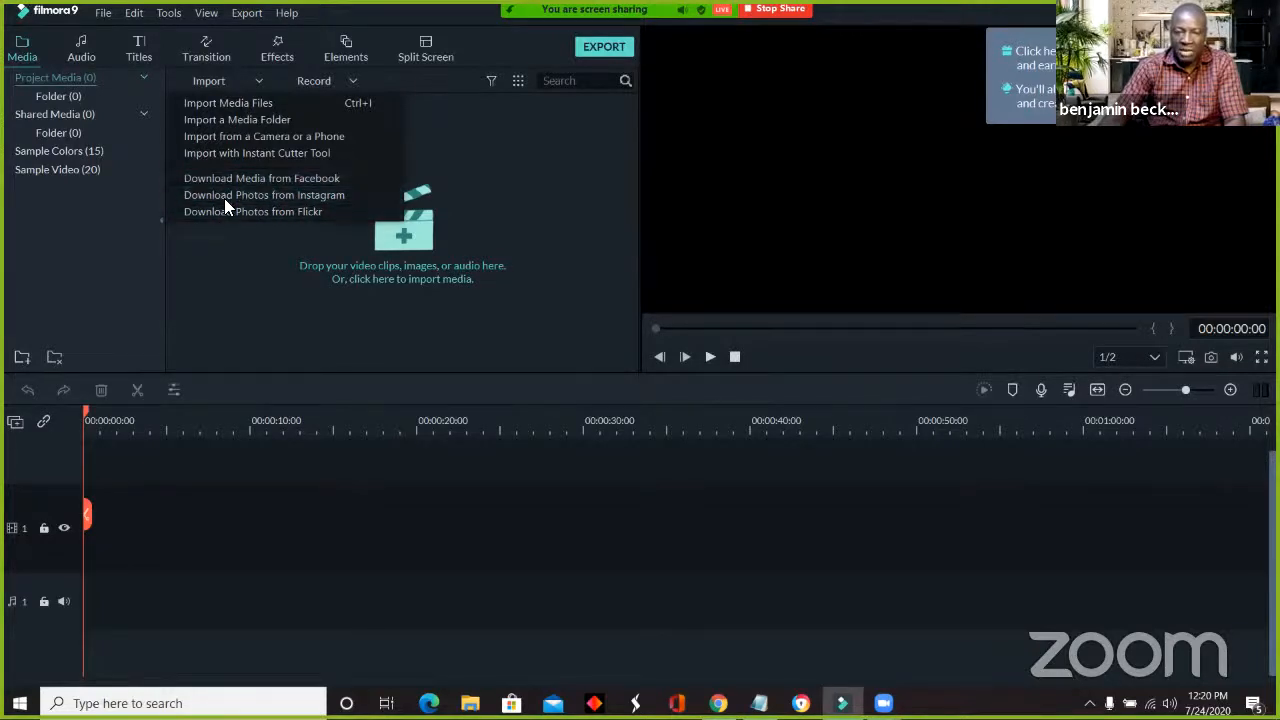
click(250, 104)
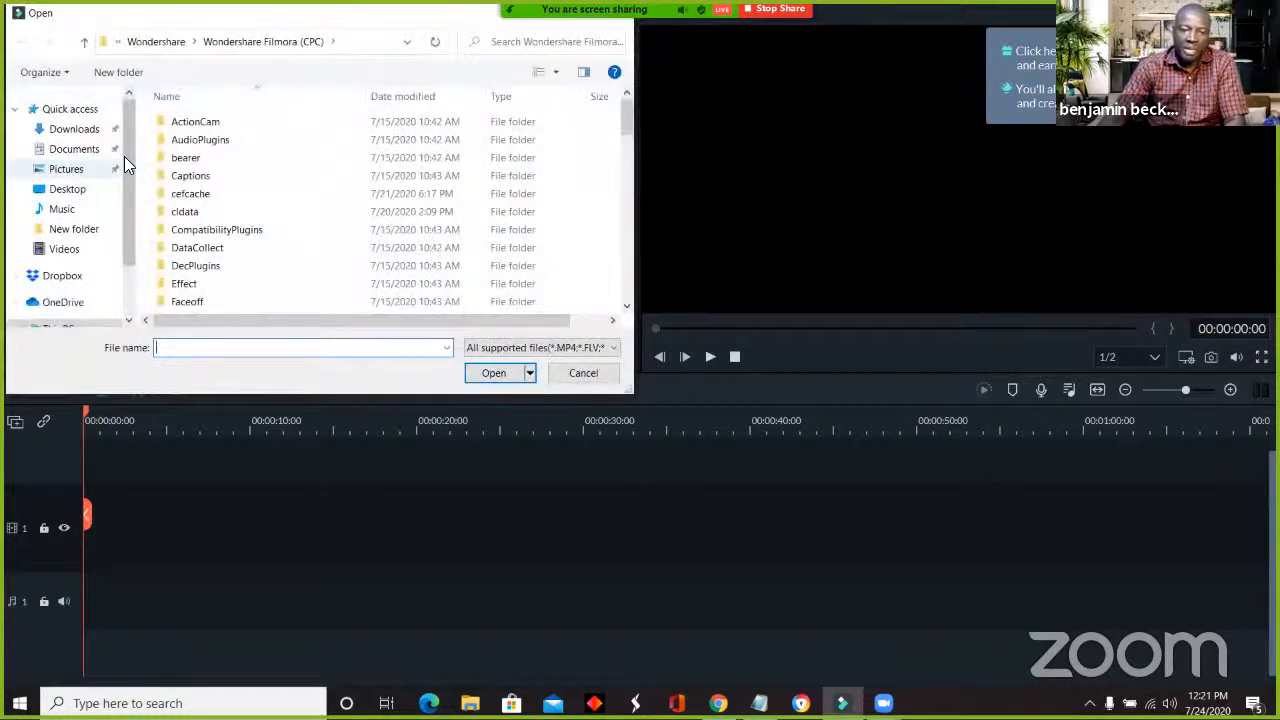
click(75, 130)
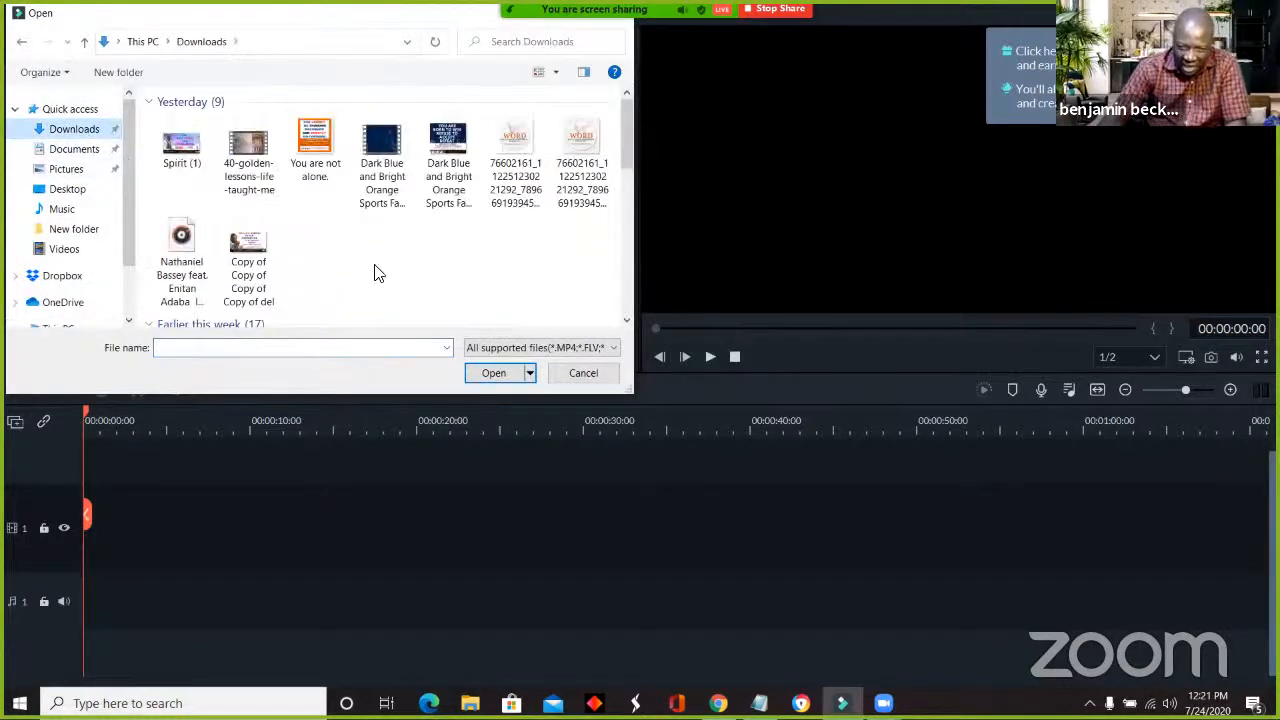
scroll(368, 263, down, 1)
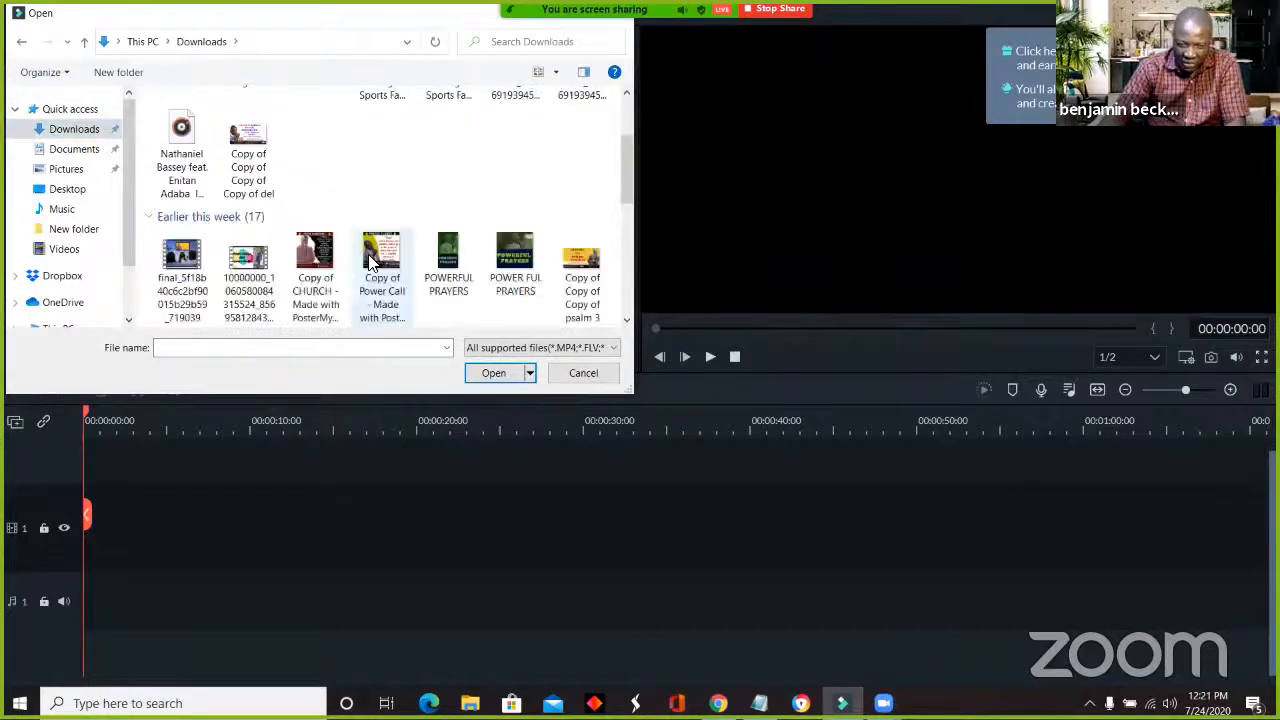
scroll(368, 263, down, 1)
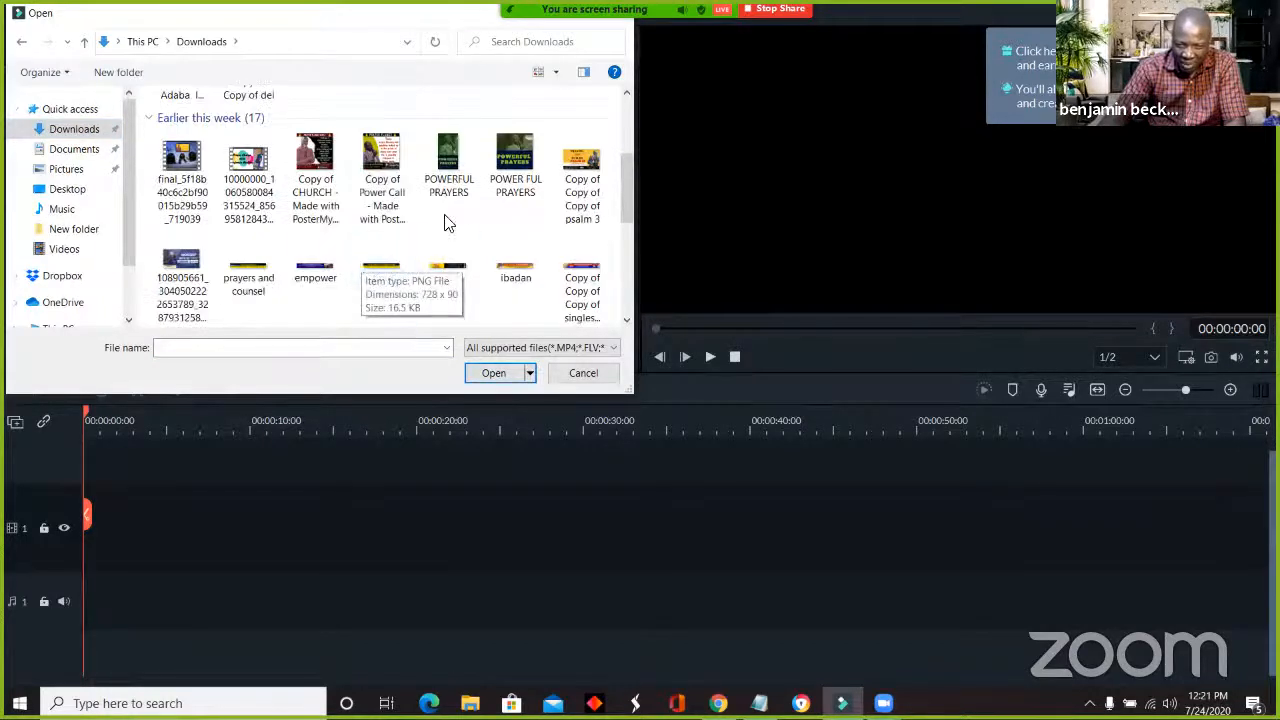
scroll(440, 224, down, 3)
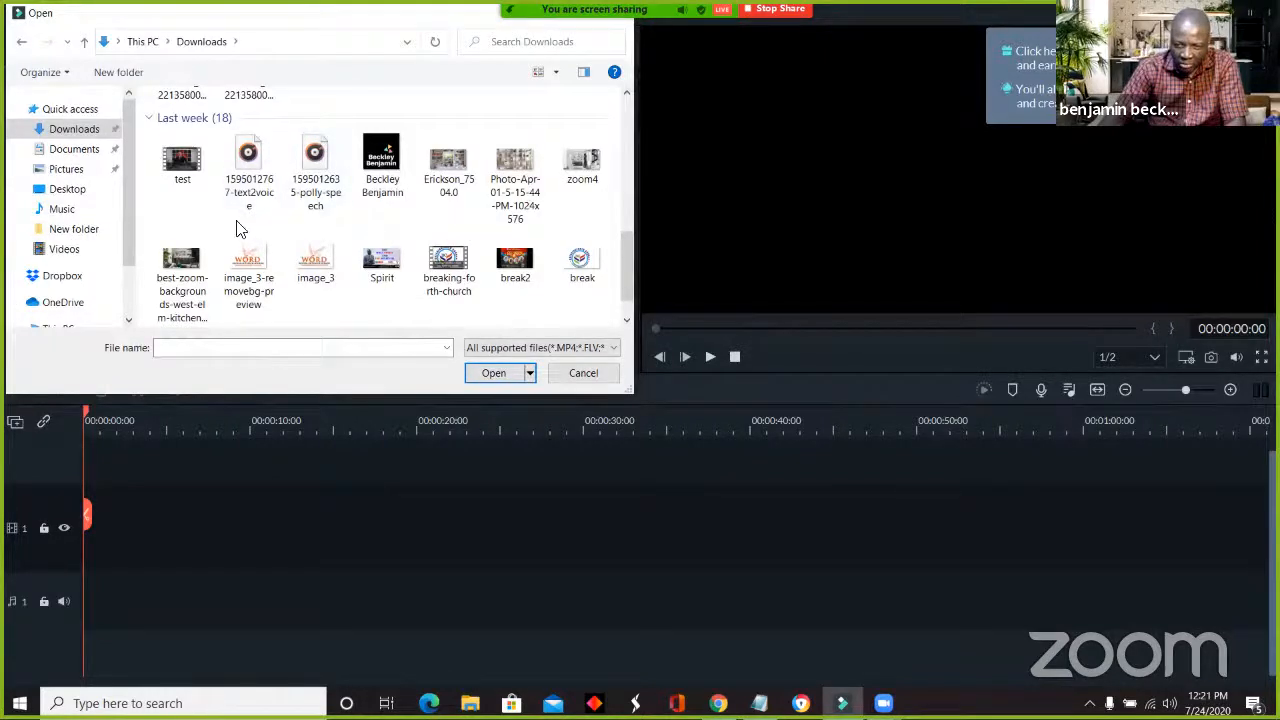
scroll(240, 230, down, 1)
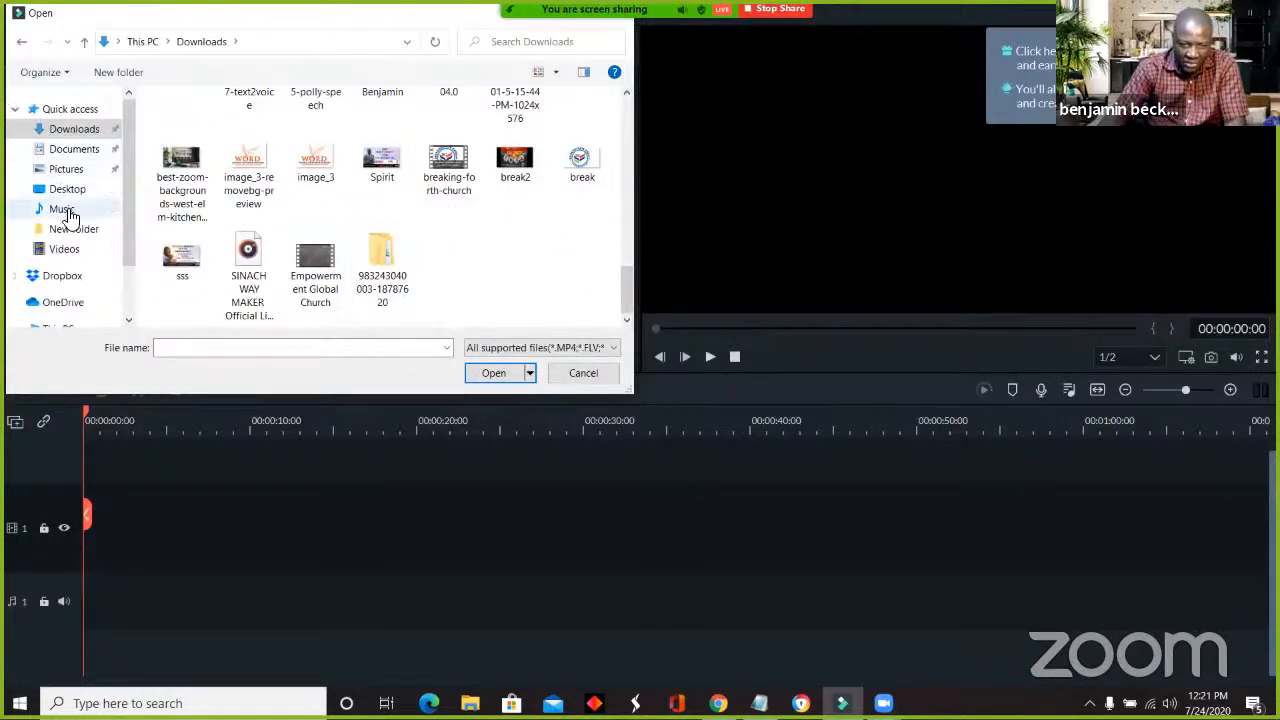
Look through the Videos folder and its Test, New folder and Captures subfolders for a clip to import
click(63, 249)
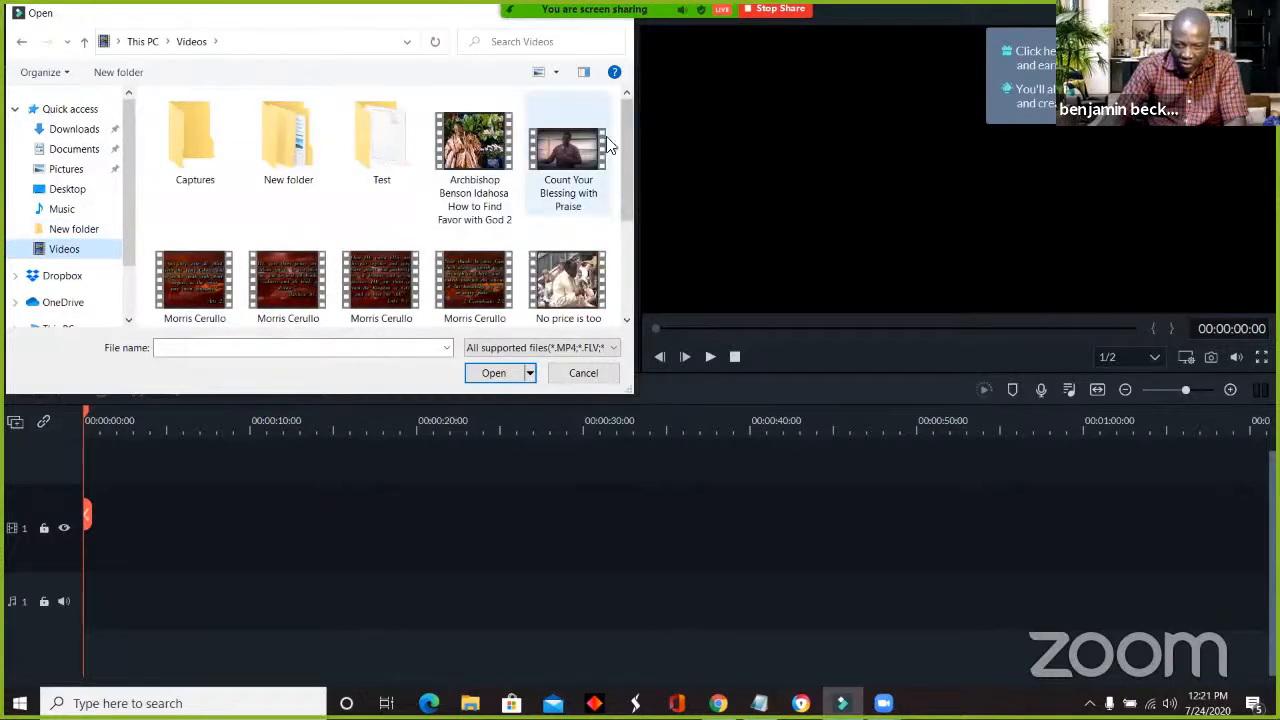
mouse_move(626, 154)
mouse_down()
mouse_move(622, 298)
mouse_move(618, 150)
mouse_up()
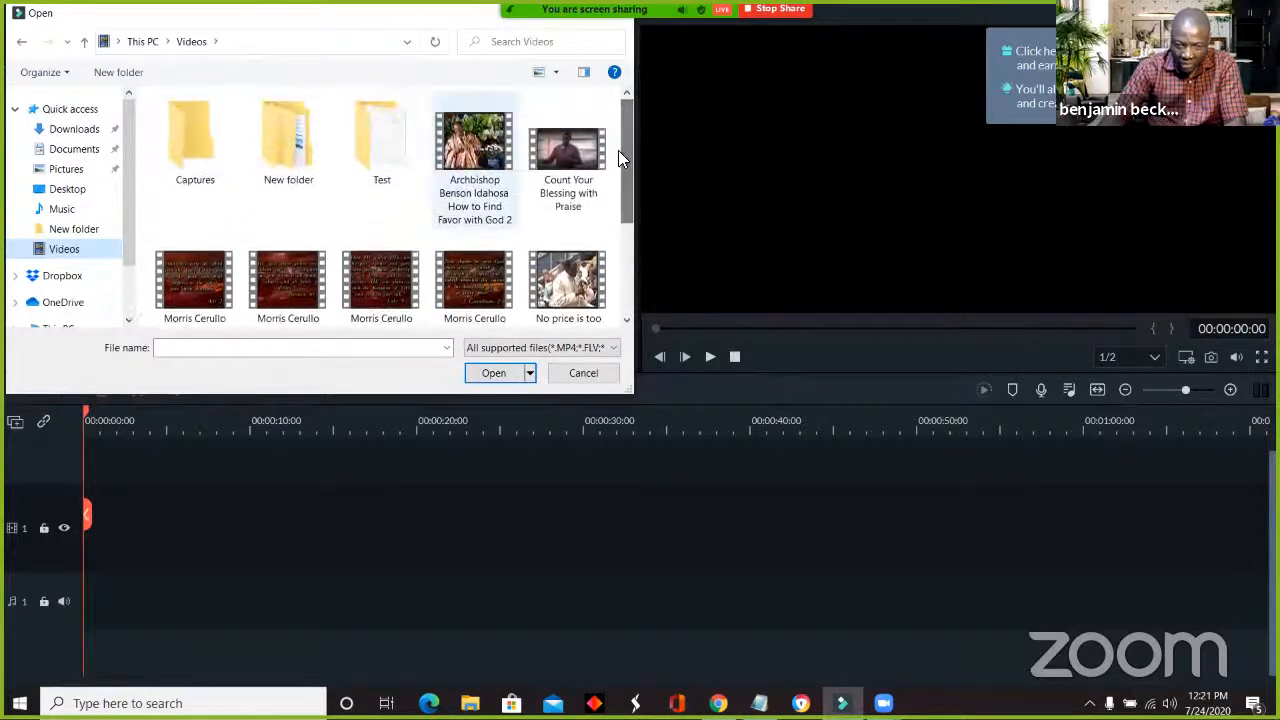
double_click(380, 143)
click(193, 42)
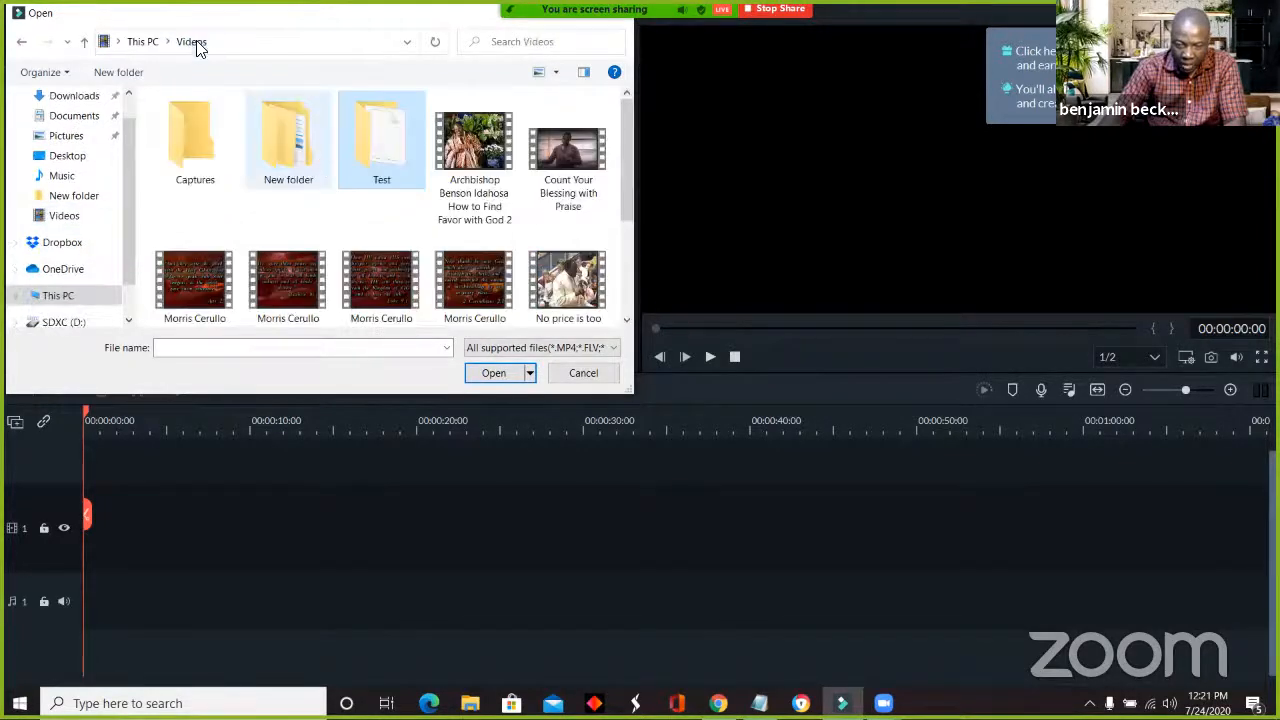
double_click(316, 156)
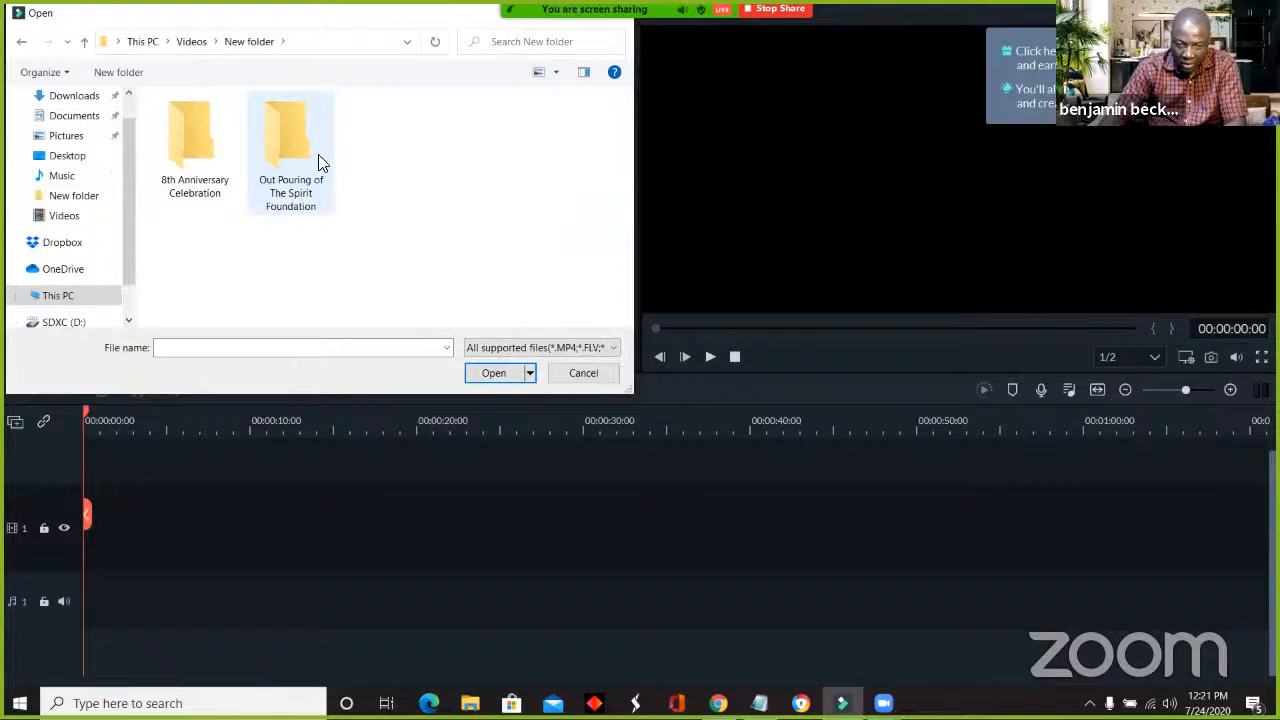
click(192, 42)
double_click(212, 148)
click(192, 42)
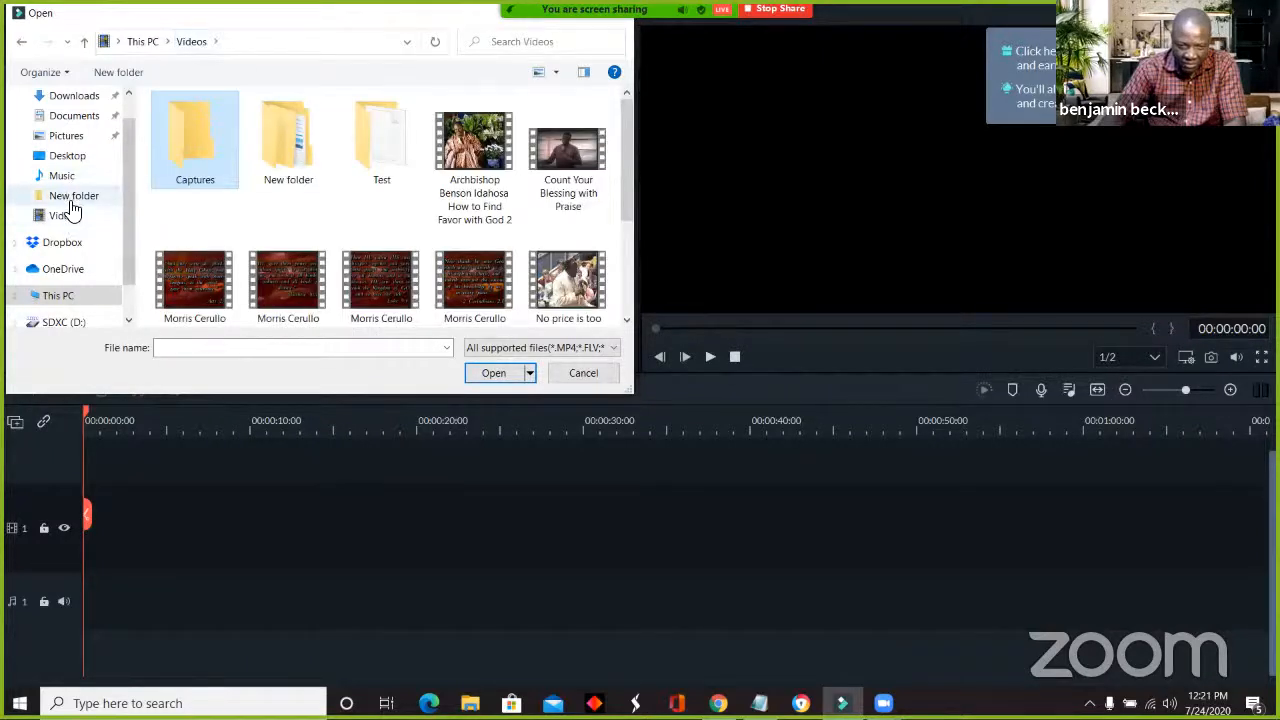
scroll(80, 204, up, 2)
scroll(457, 191, down, 2)
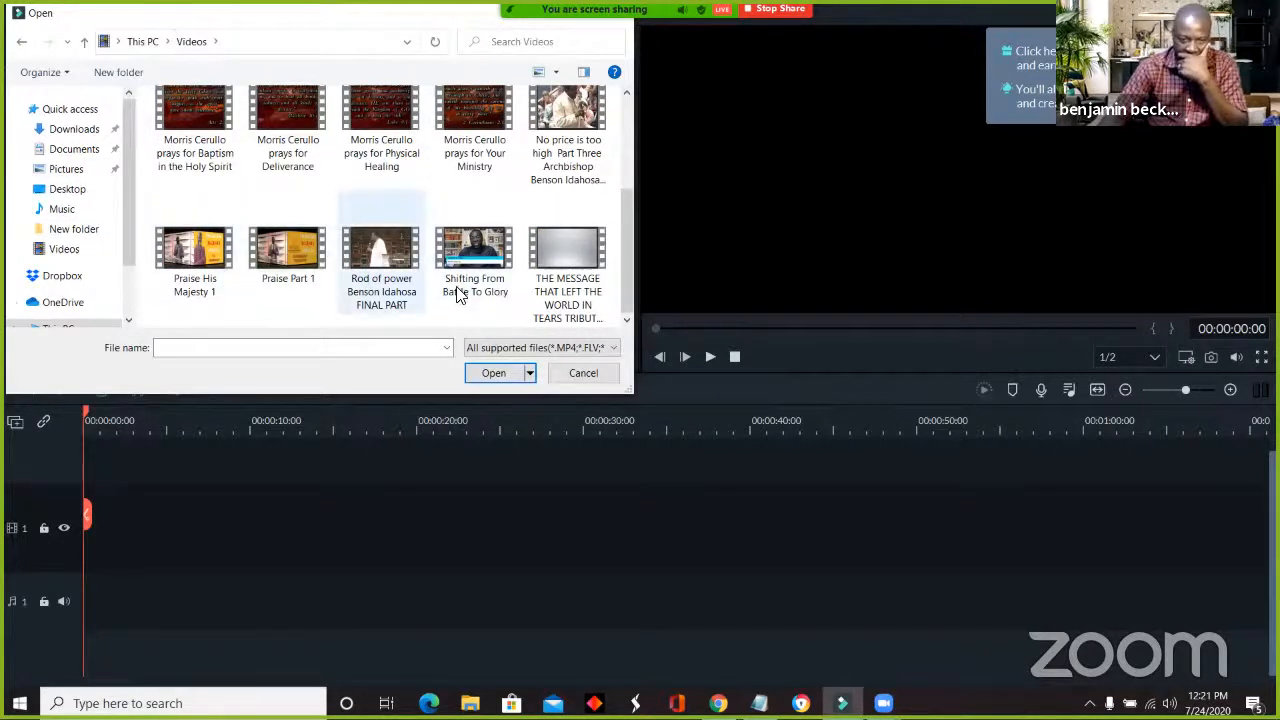
Check the Pictures, Desktop and Music folders and the Camera Roll recordings for a usable video
click(66, 169)
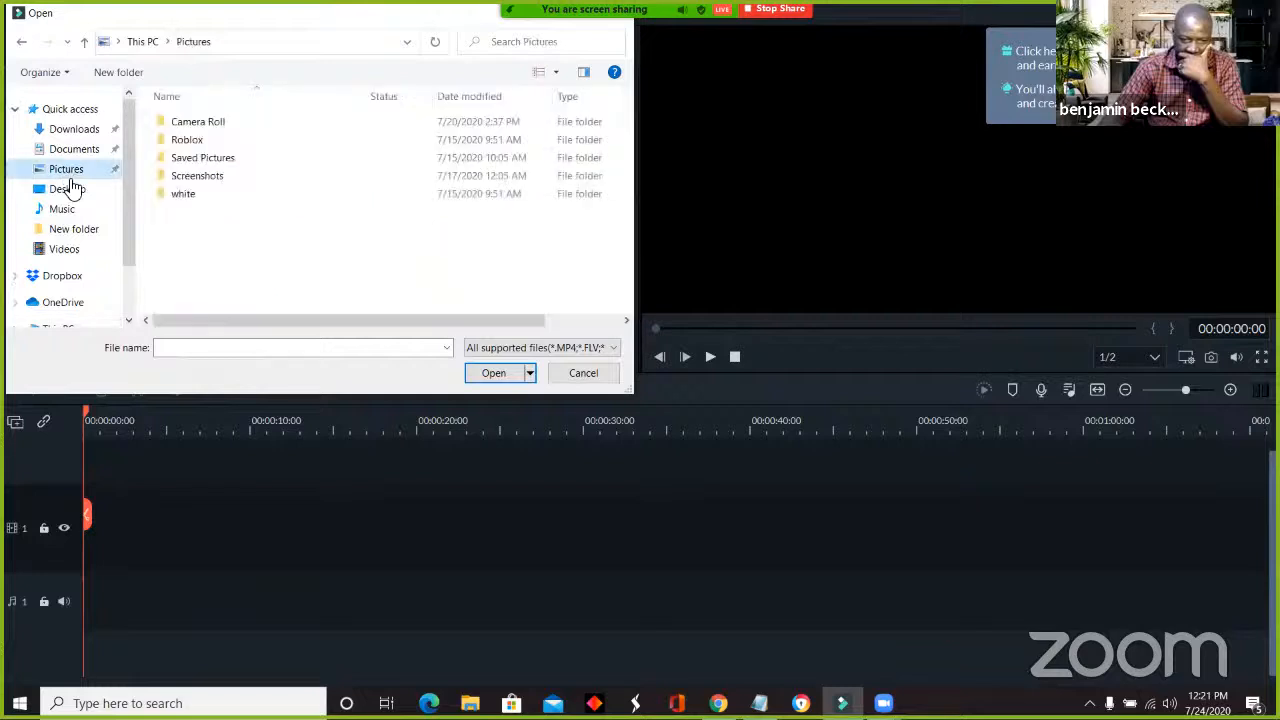
click(70, 190)
click(66, 169)
click(62, 208)
click(72, 189)
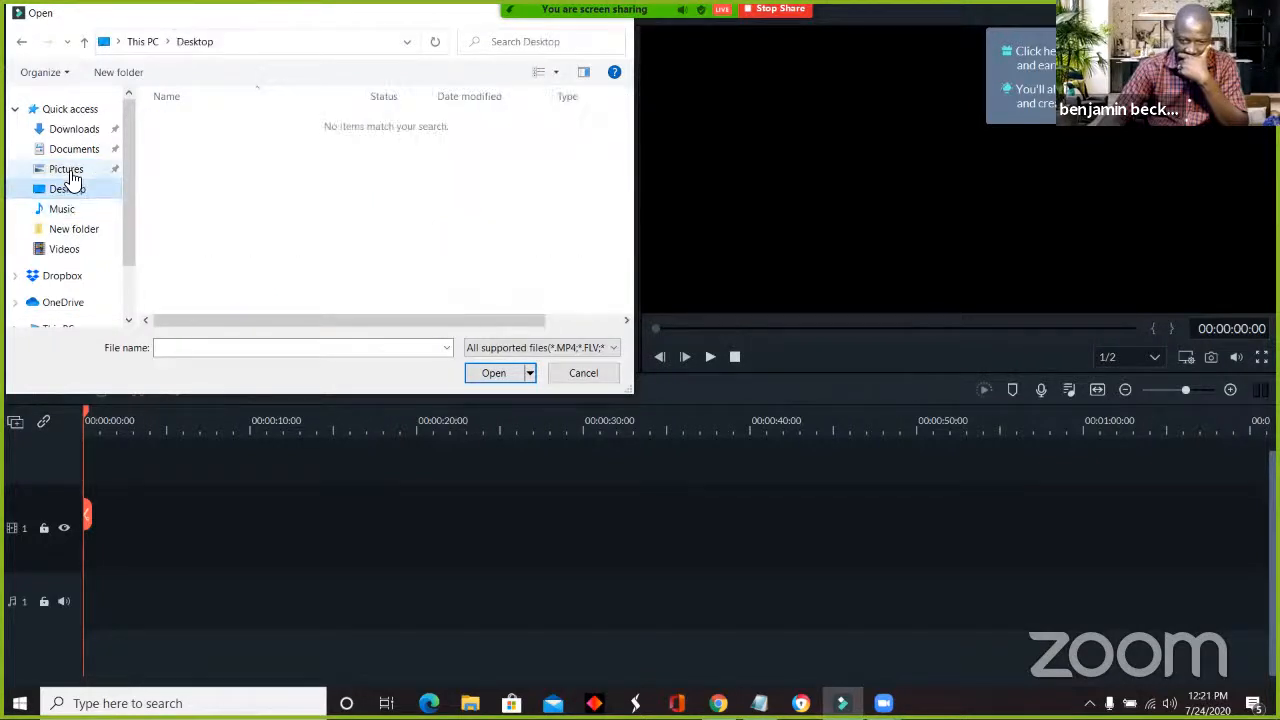
click(68, 171)
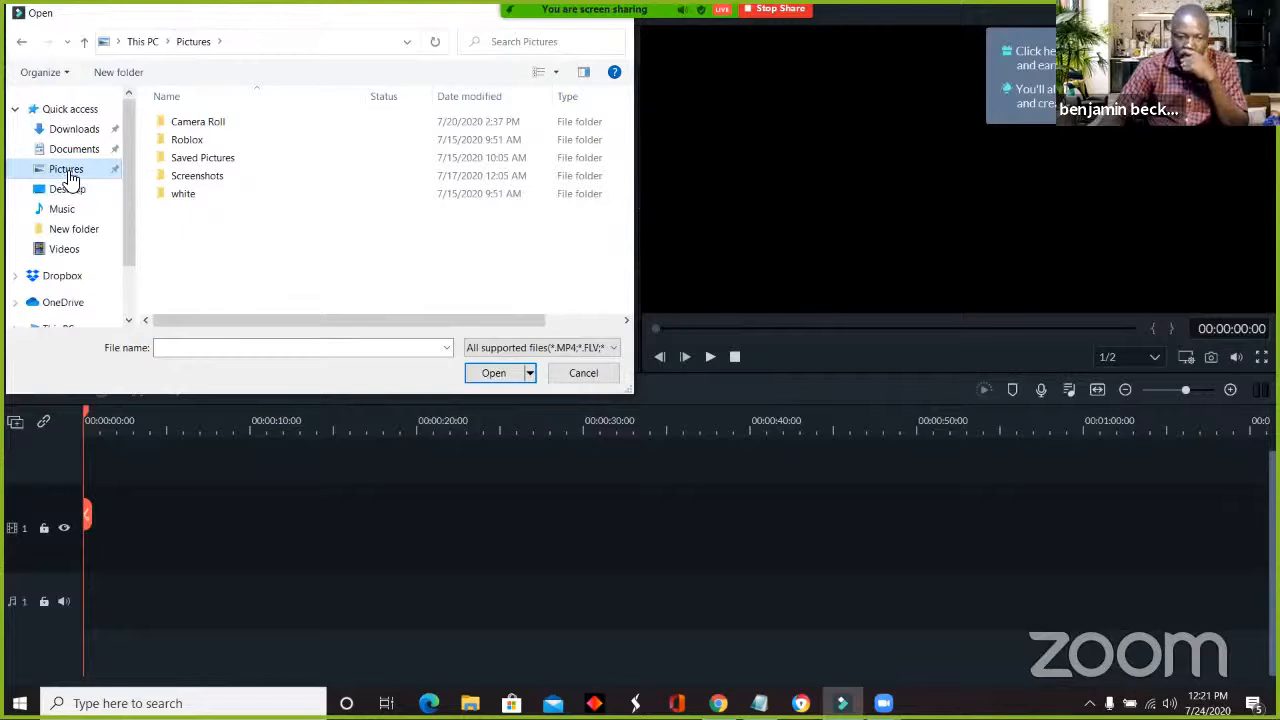
double_click(220, 121)
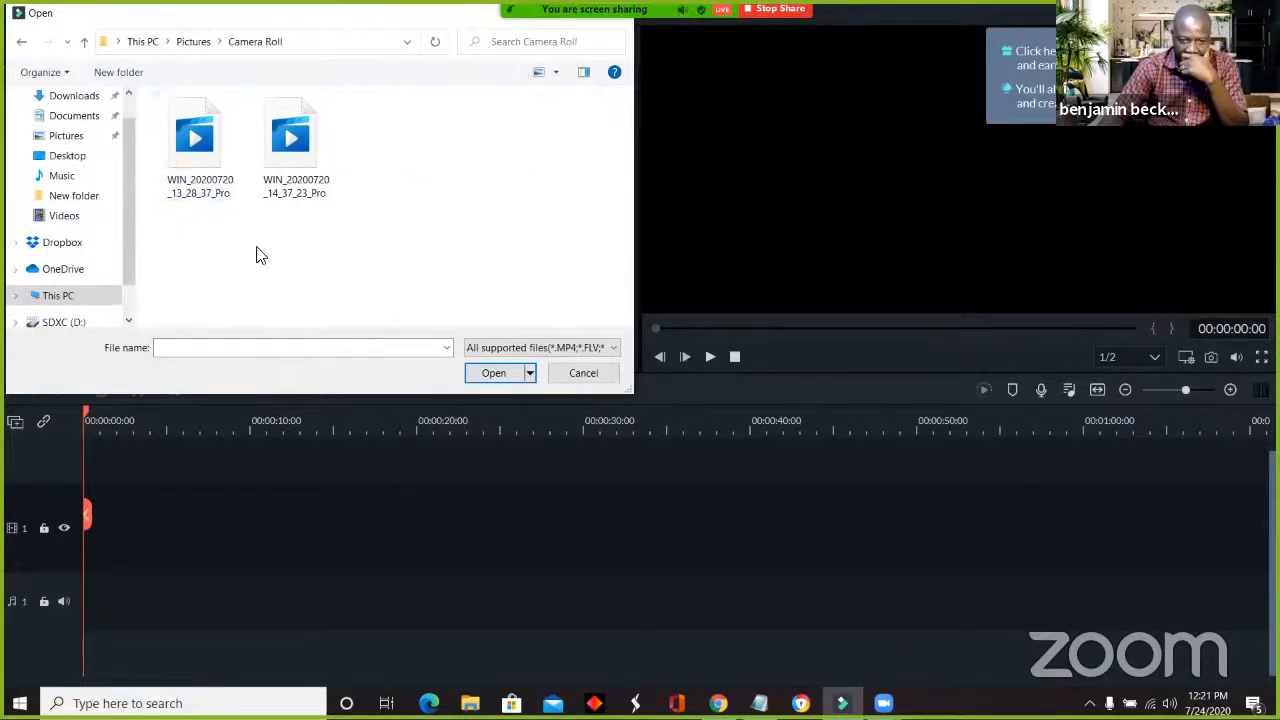
click(291, 153)
click(196, 152)
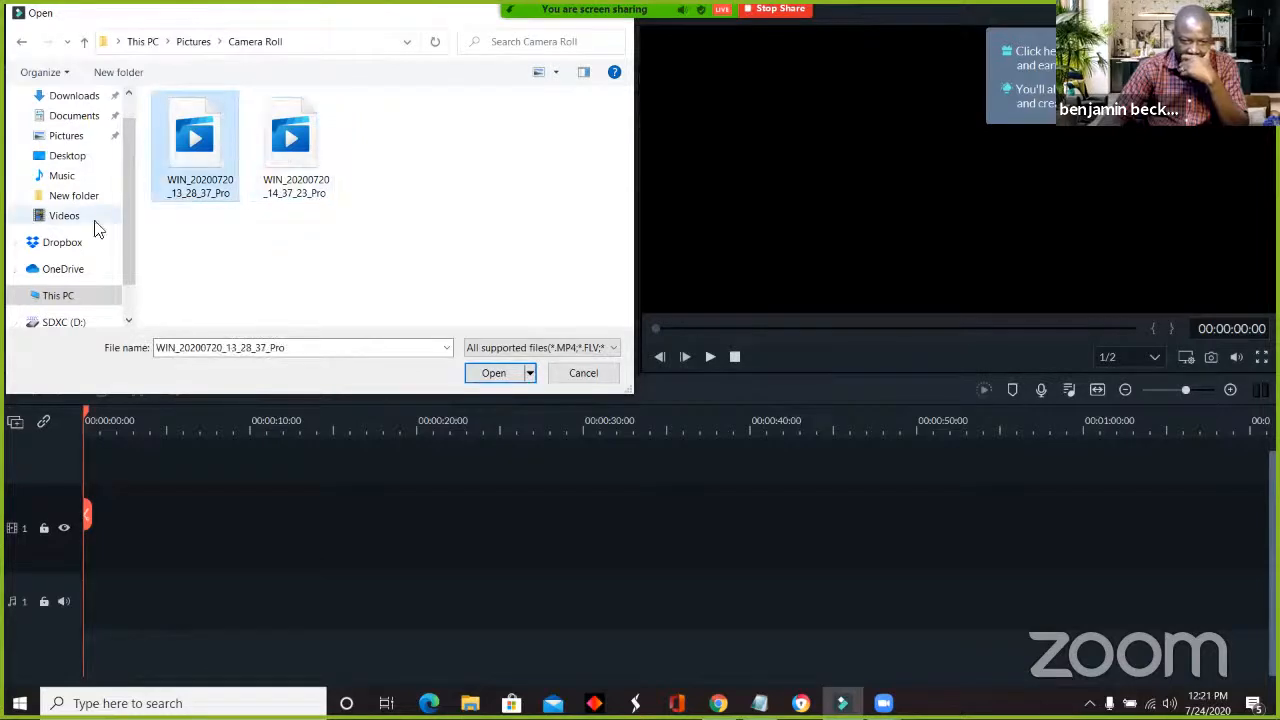
scroll(70, 245, down, 1)
scroll(66, 260, up, 2)
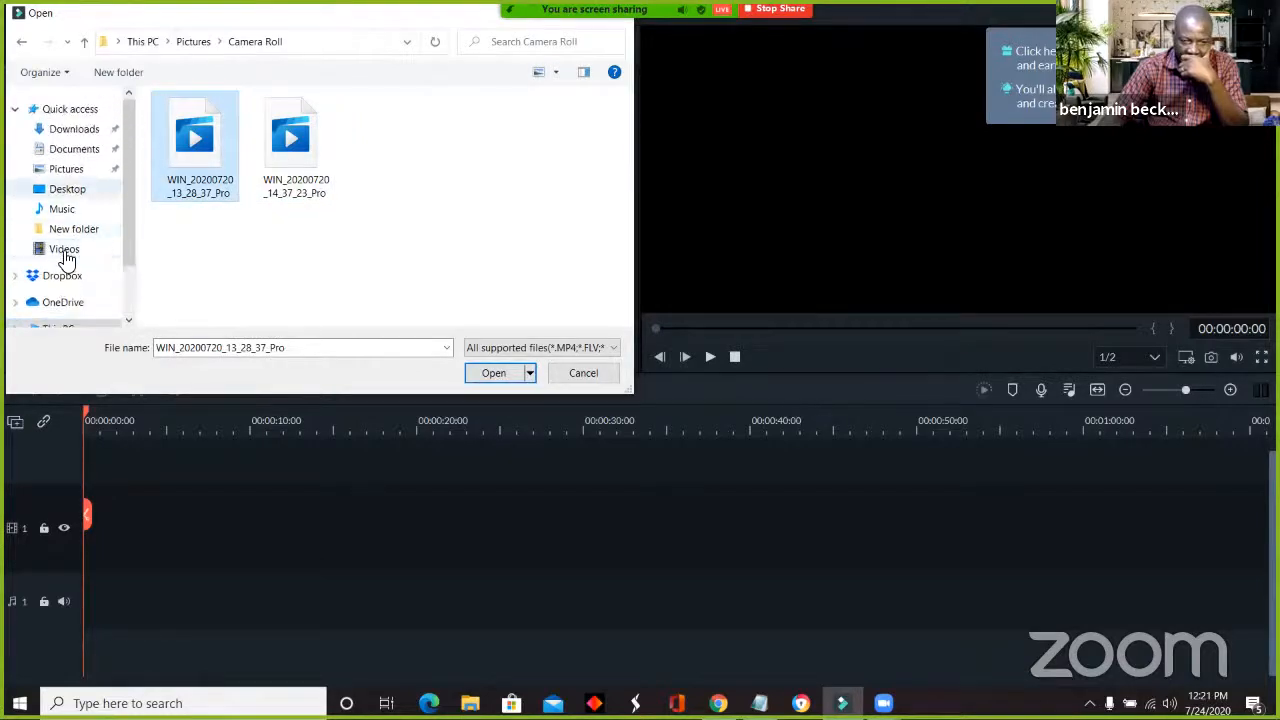
Import the video "Morris Cerullo prays for Your Ministry" from the Videos folder into the project media
click(80, 250)
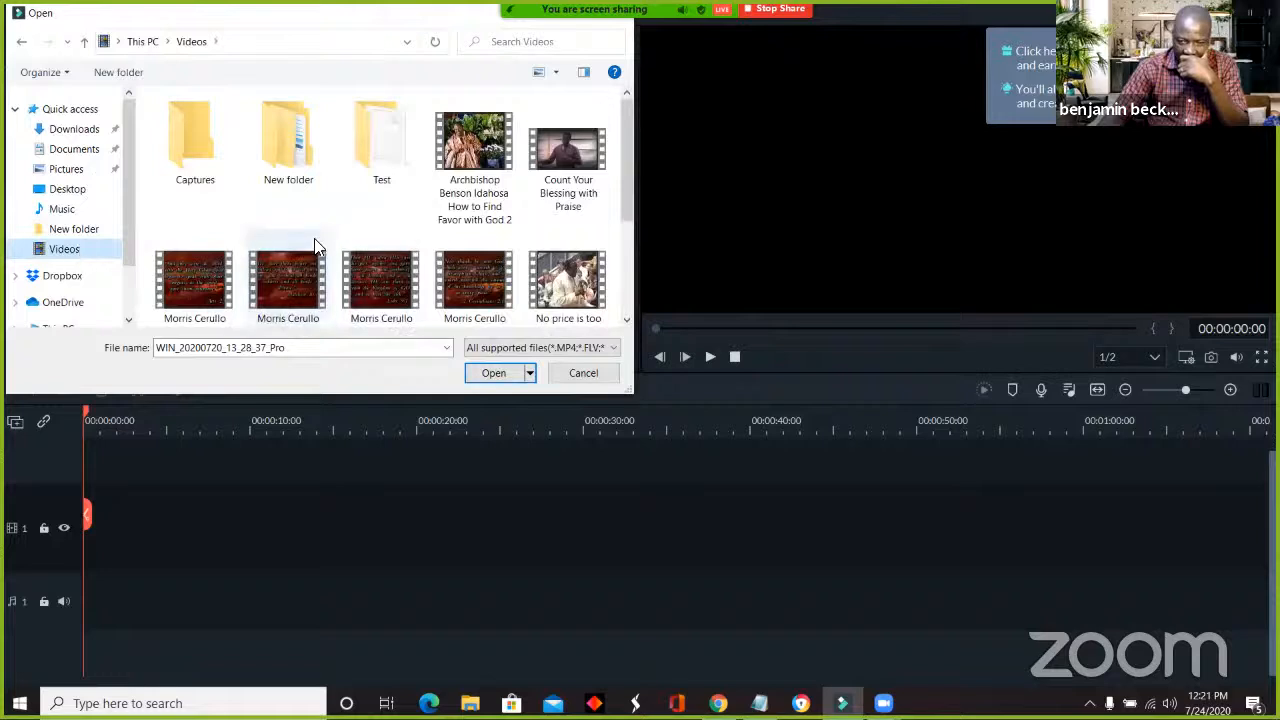
scroll(316, 245, down, 3)
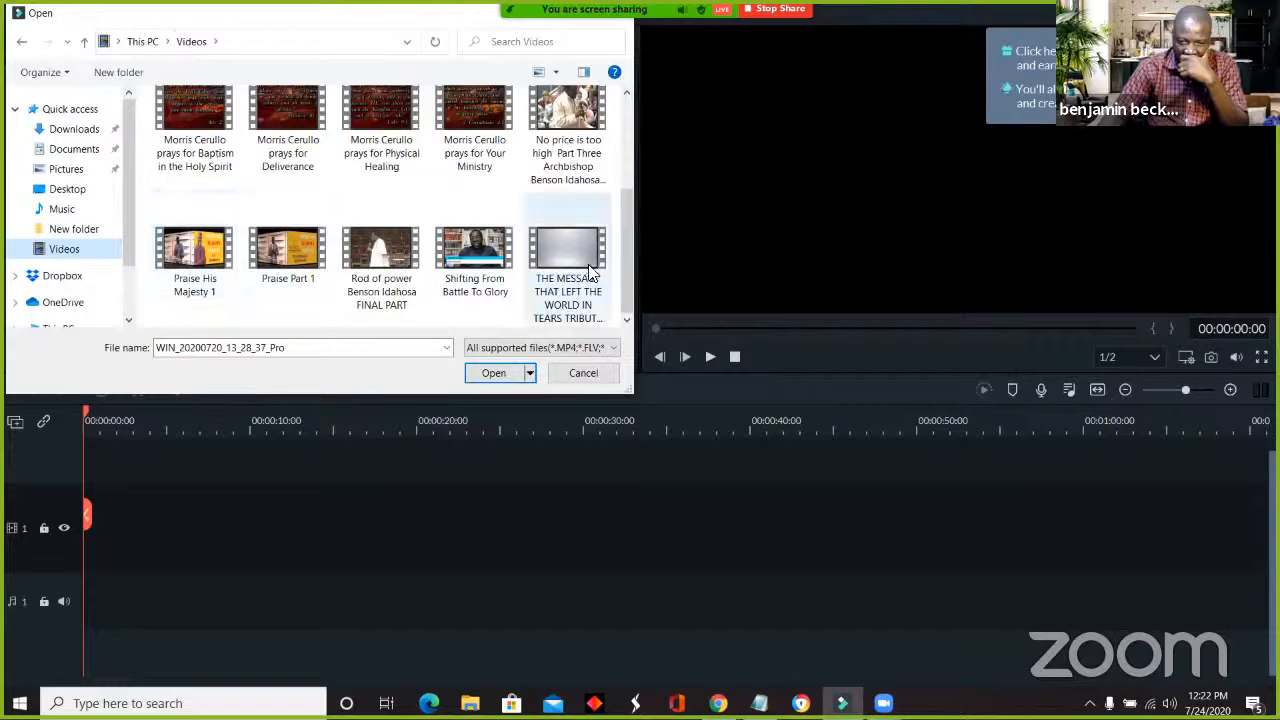
scroll(590, 268, up, 3)
double_click(484, 272)
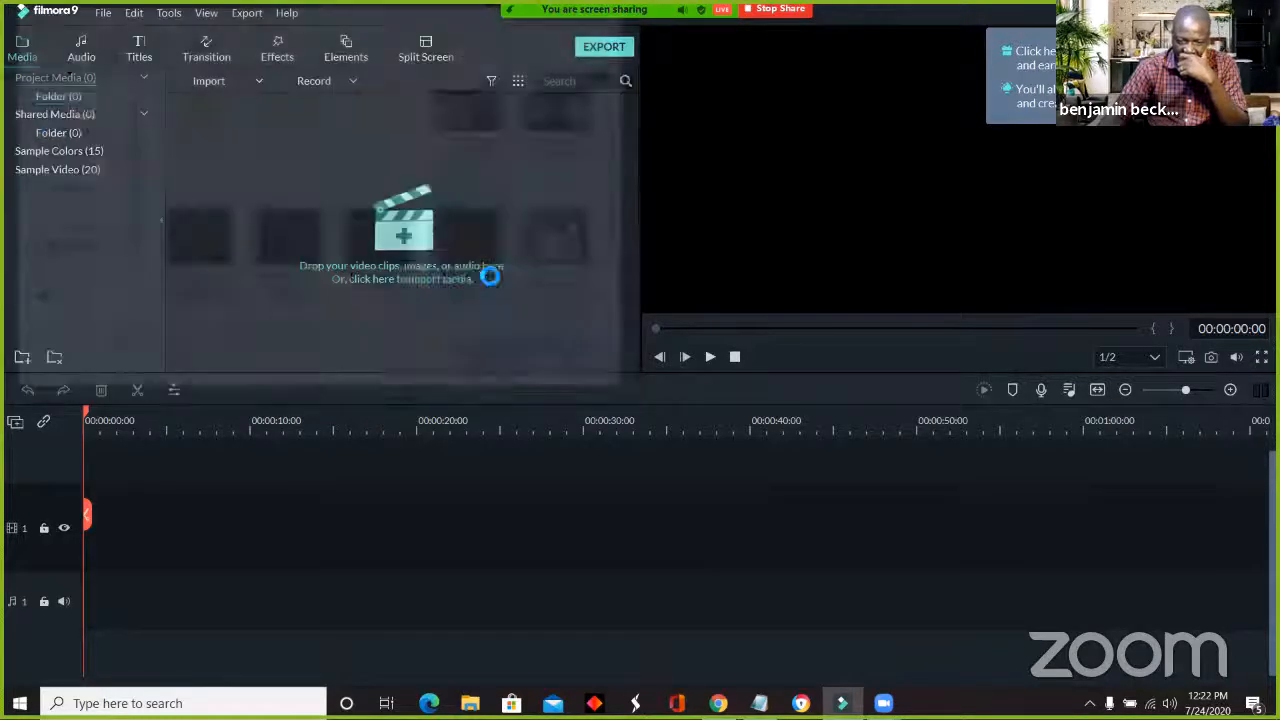
drag(243, 145, 288, 192)
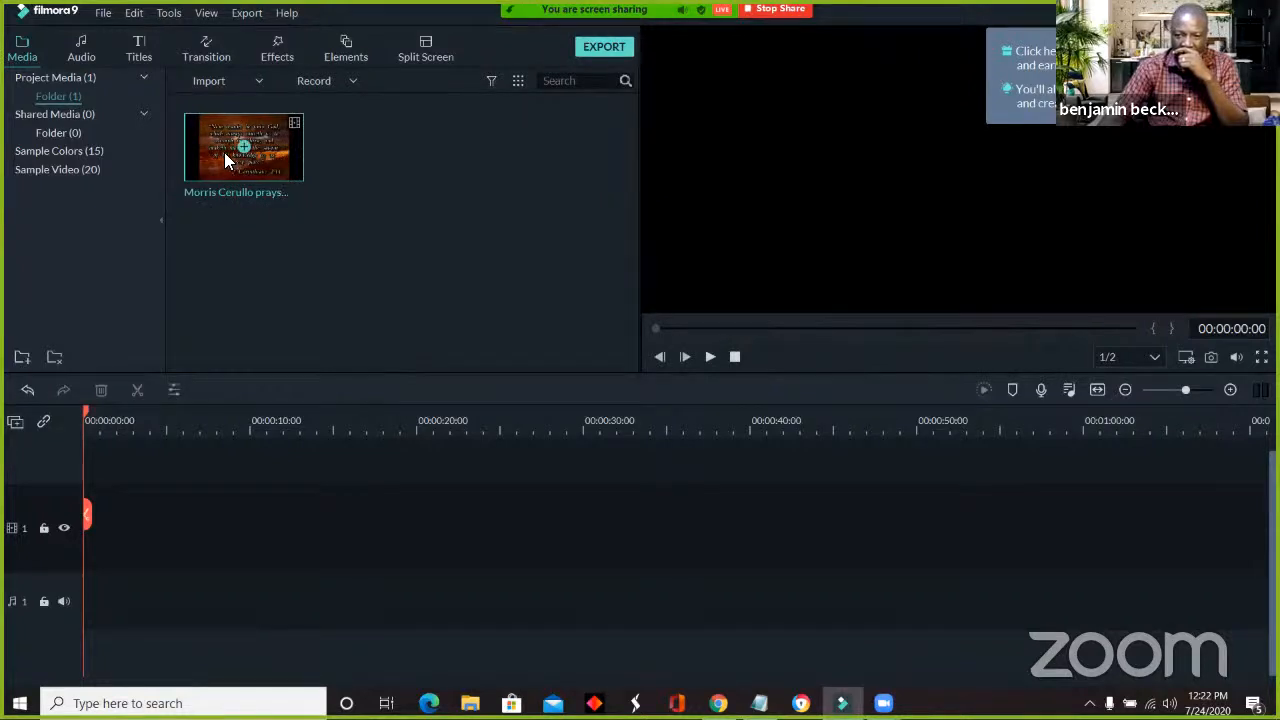
Check the Zoom meeting chat and stop the screen share
click(1000, 24)
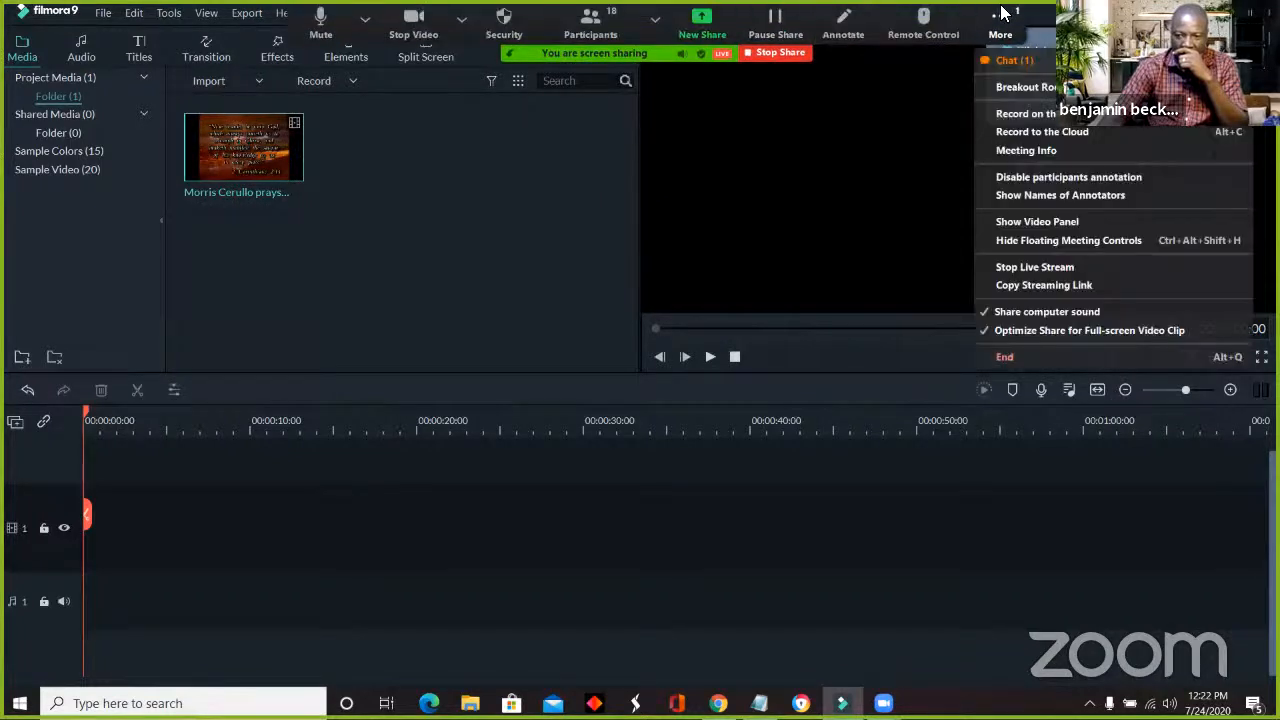
click(1012, 64)
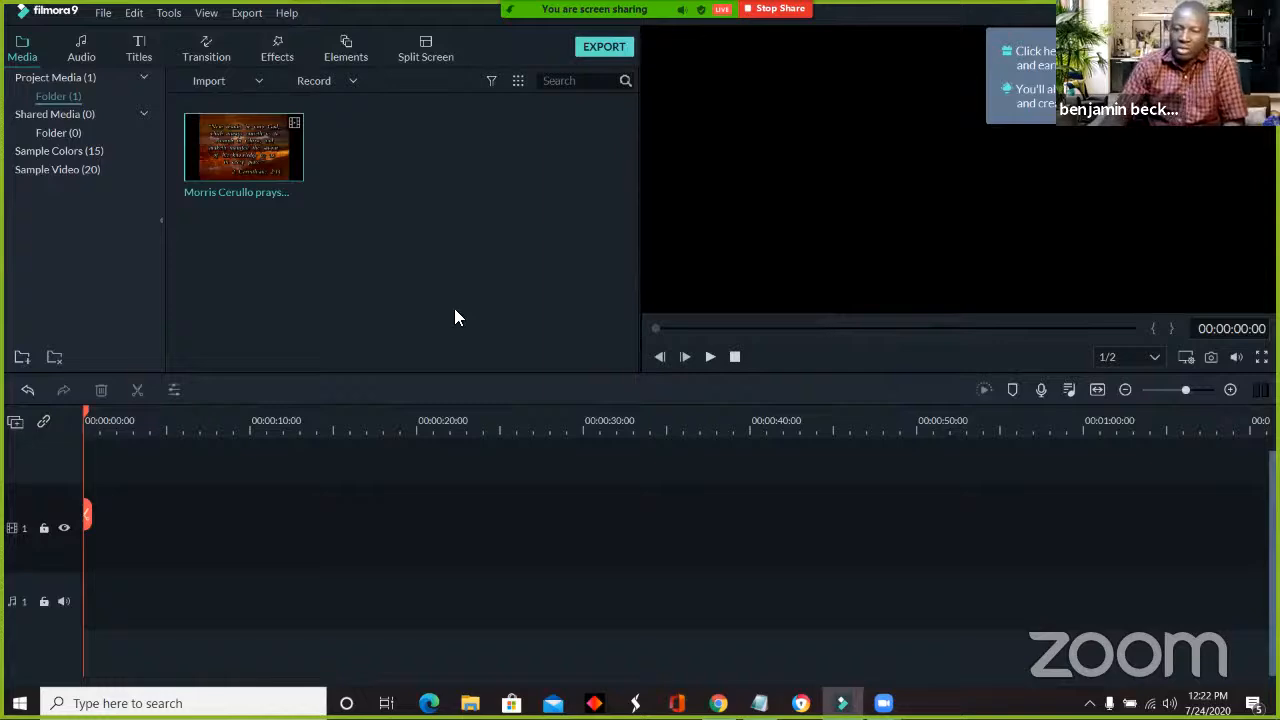
click(805, 12)
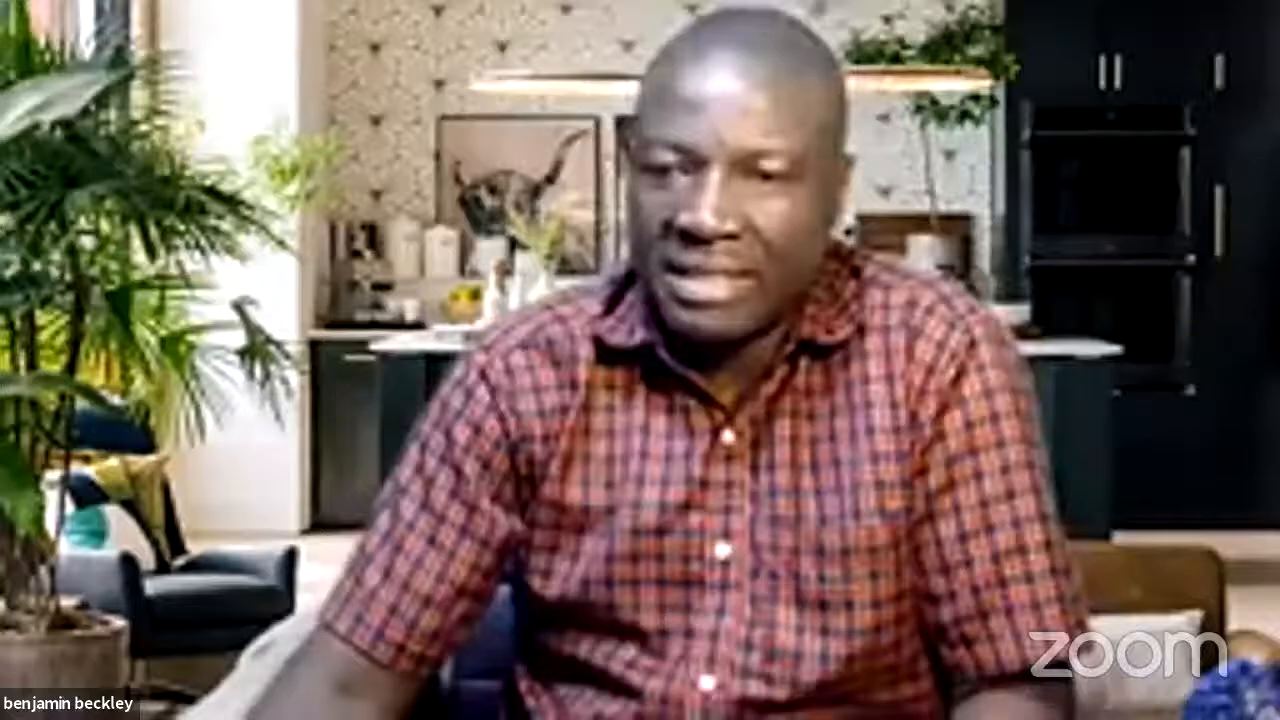
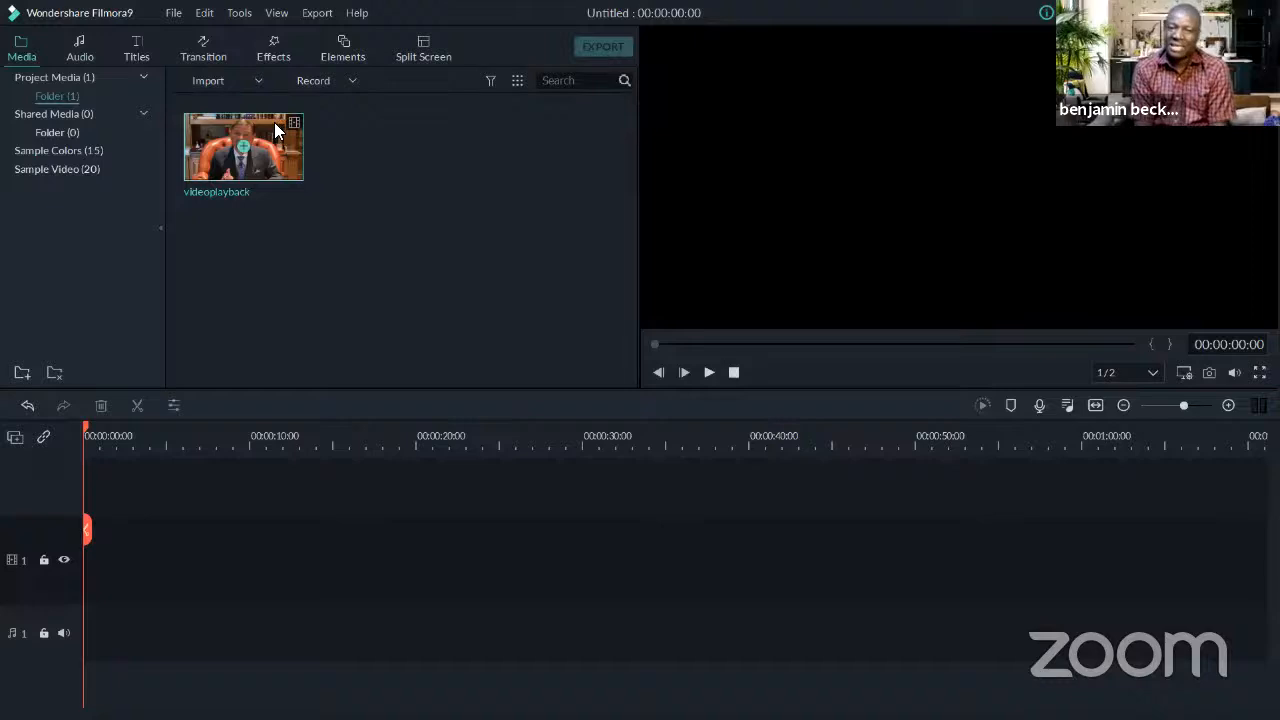
Place the videoplayback clip at the start of video track 1, matching the project to 640 x 360 30fps, and advance the preview one frame
drag(274, 122, 78, 564)
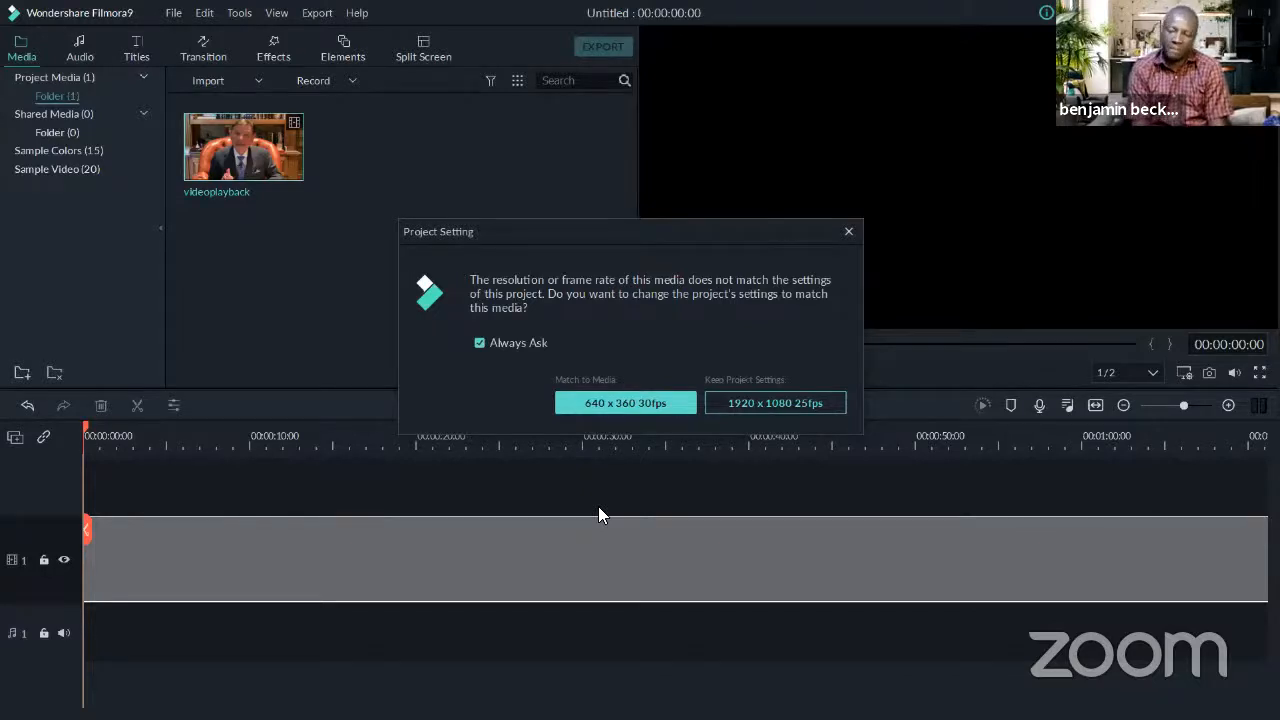
click(612, 400)
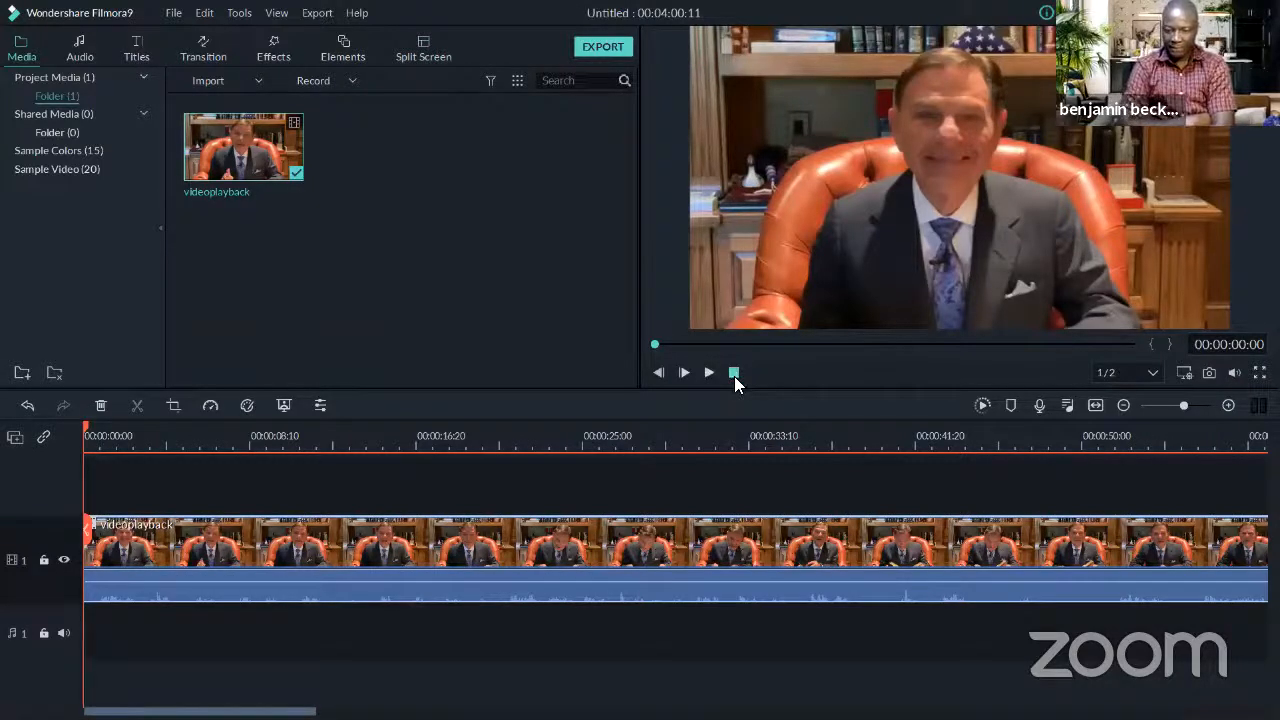
click(680, 372)
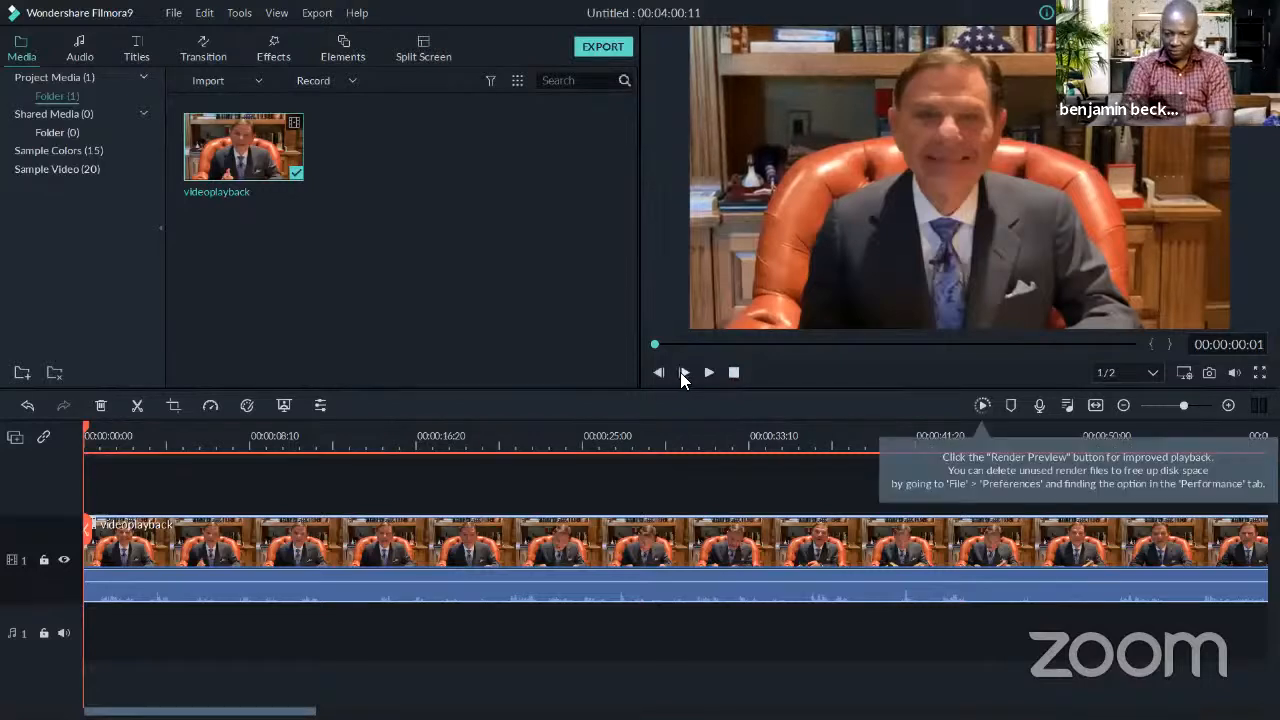
Preview the opening of the videoplayback clip, replay it from the start, and park the playhead at 00:00:24:27
click(707, 372)
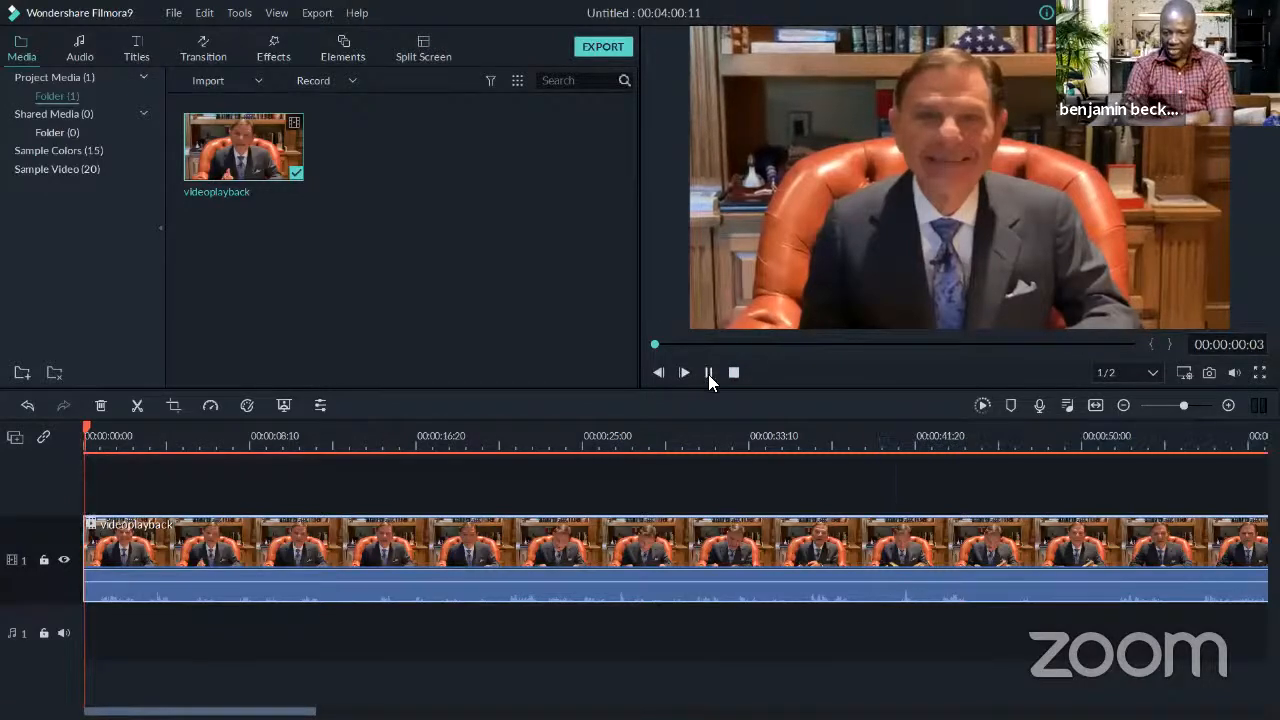
click(808, 511)
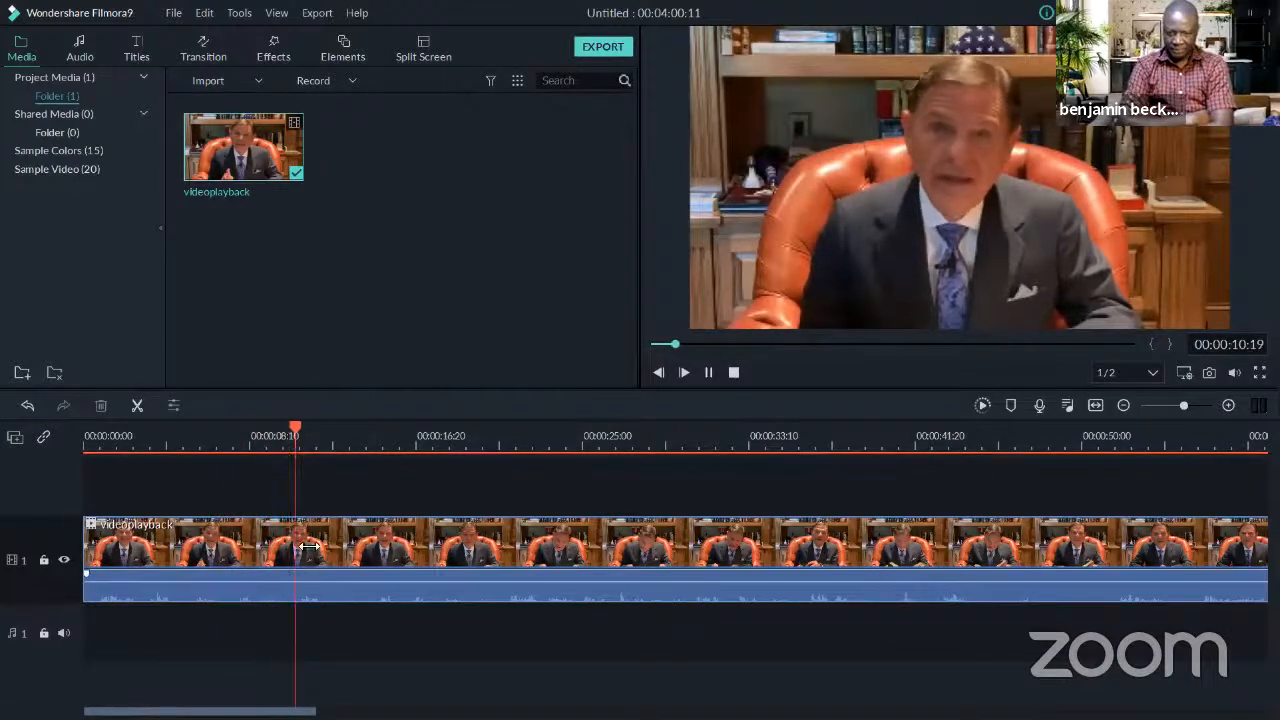
click(710, 369)
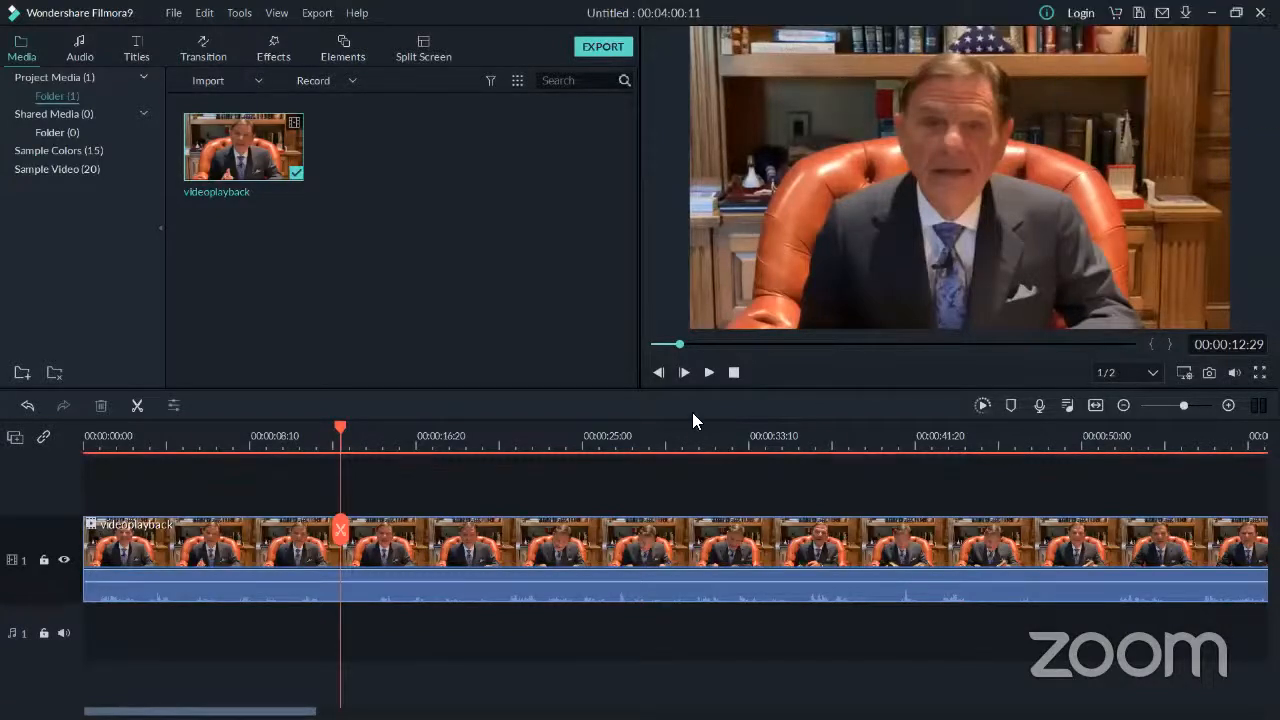
key(space)
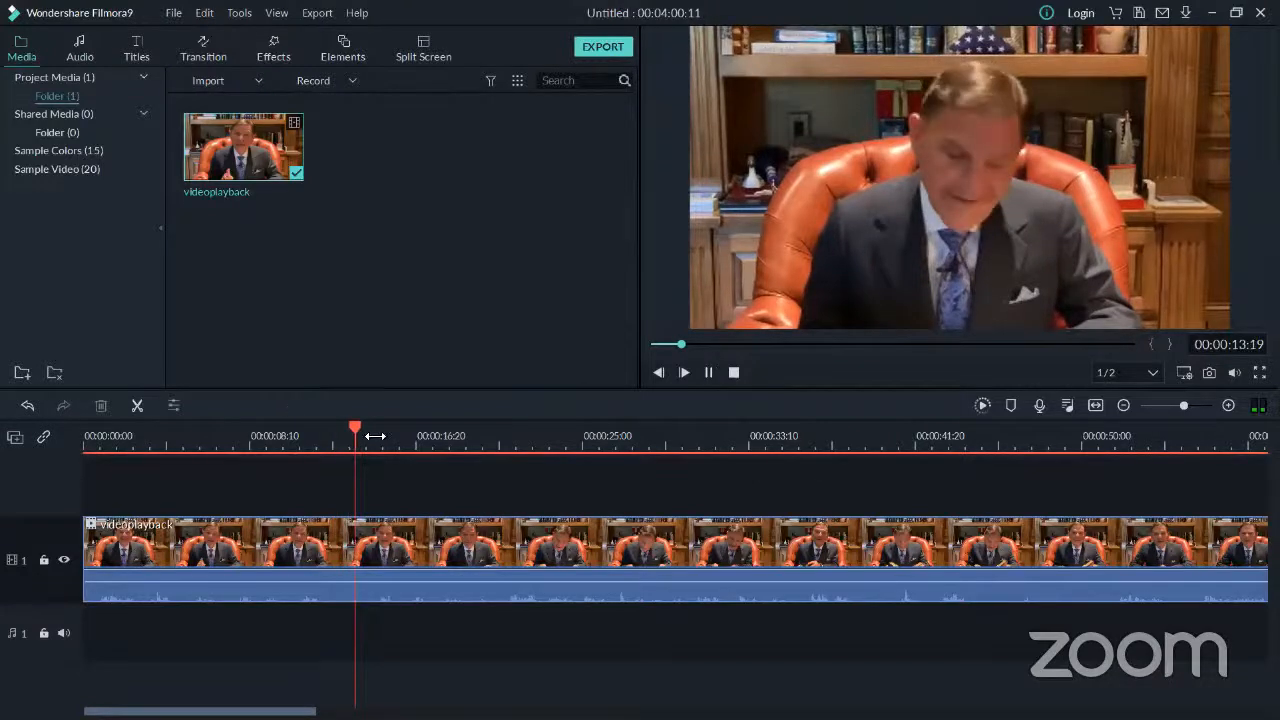
drag(390, 431, 56, 454)
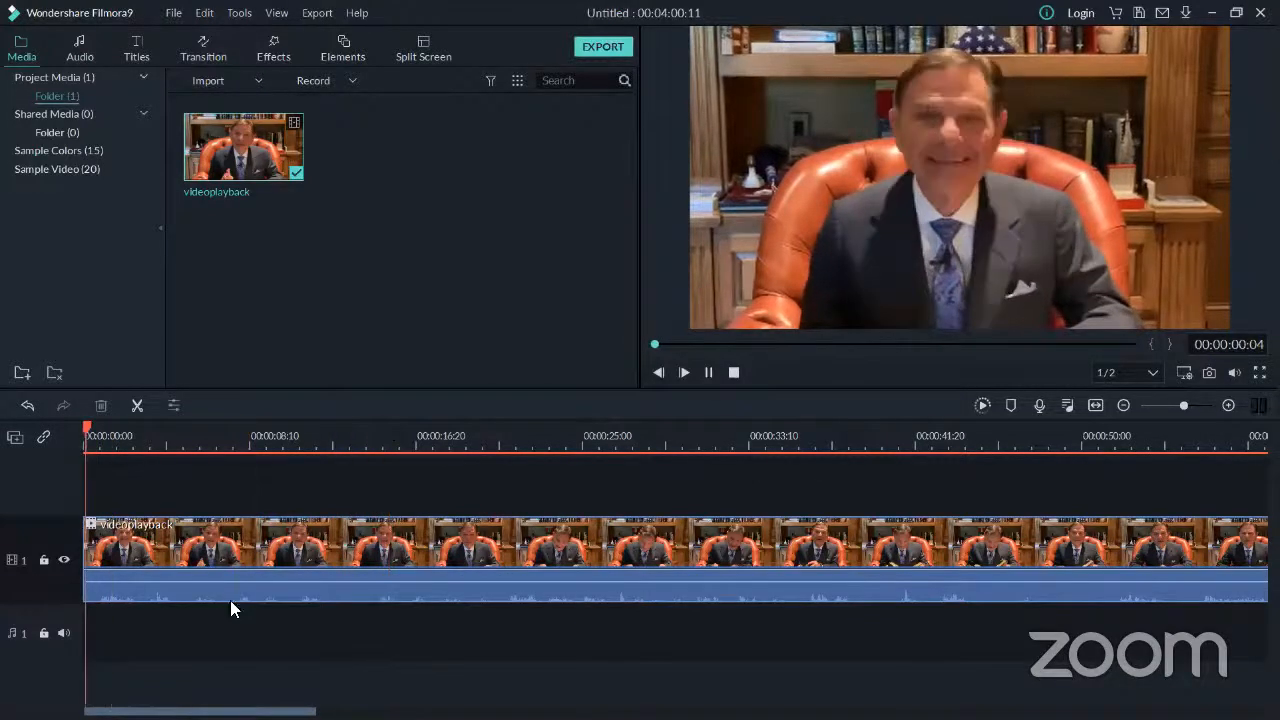
key(space)
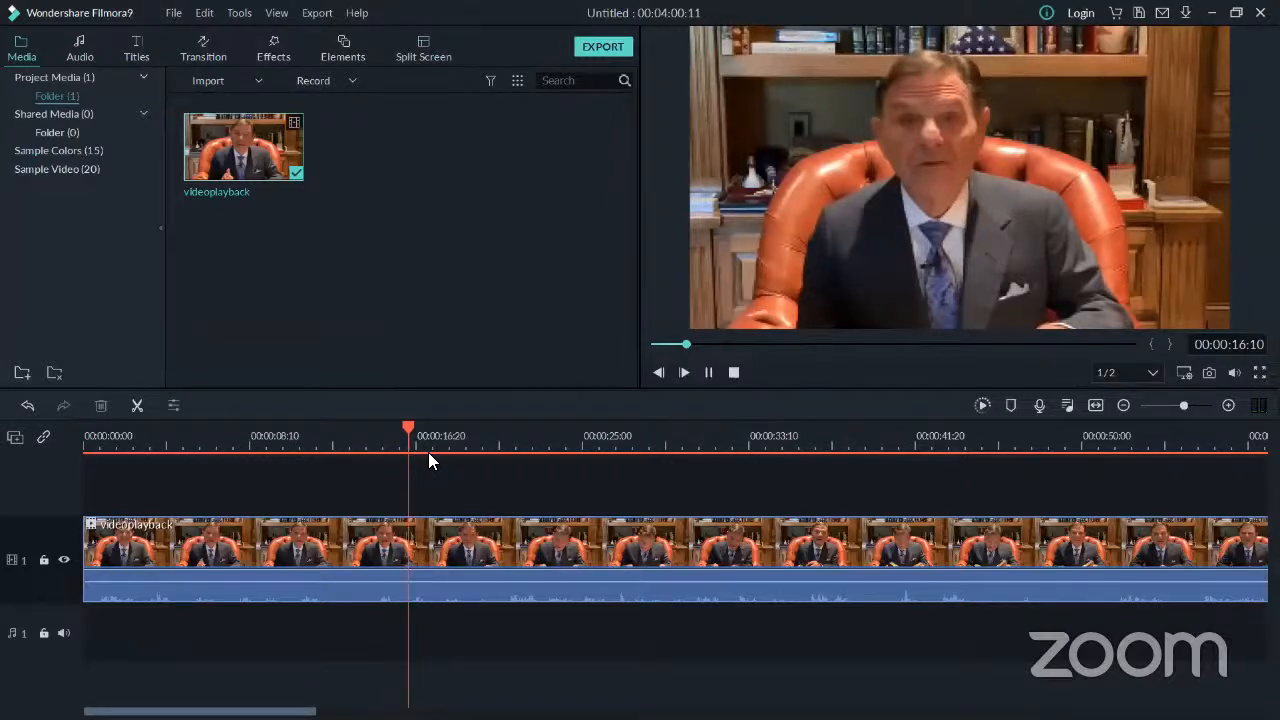
click(708, 374)
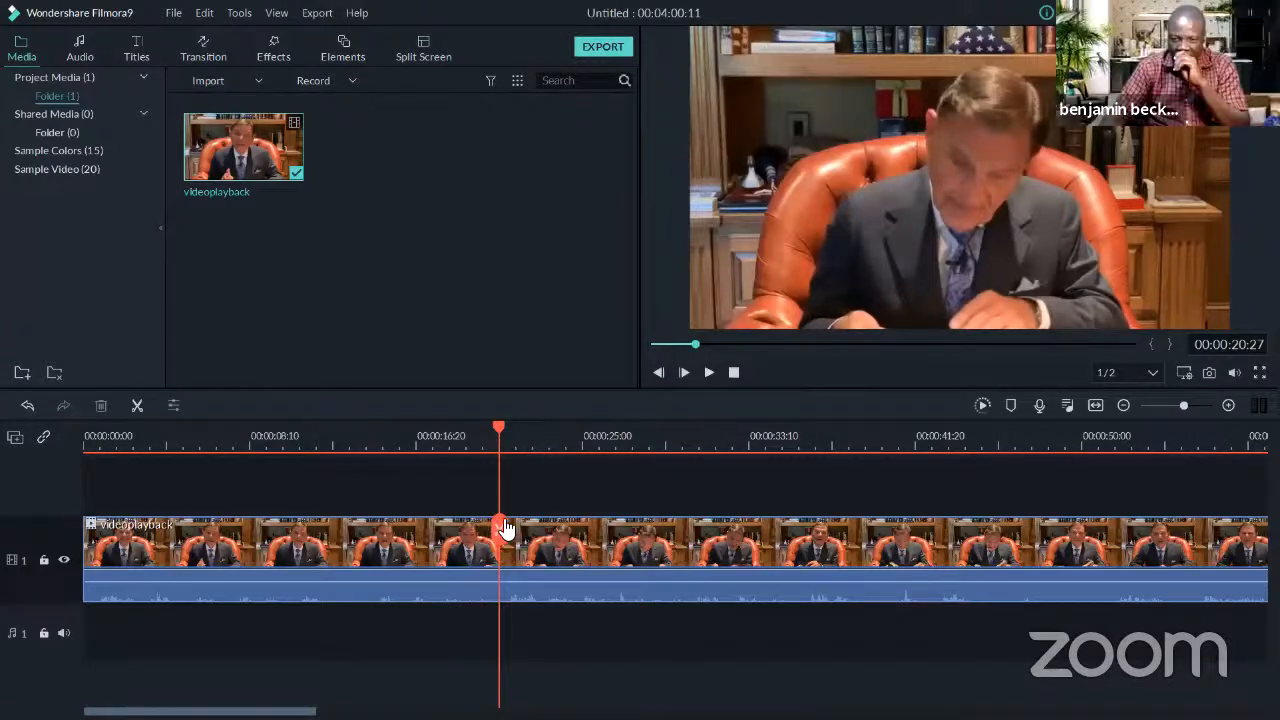
drag(500, 528, 464, 530)
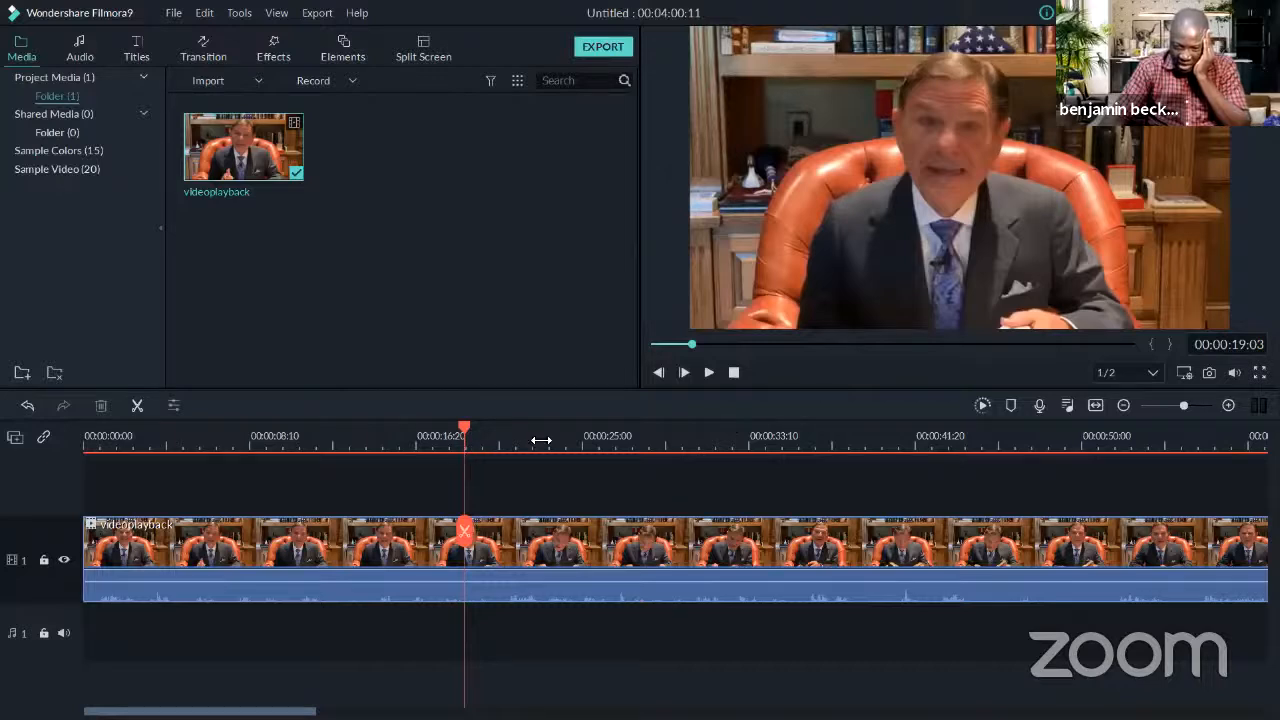
click(578, 442)
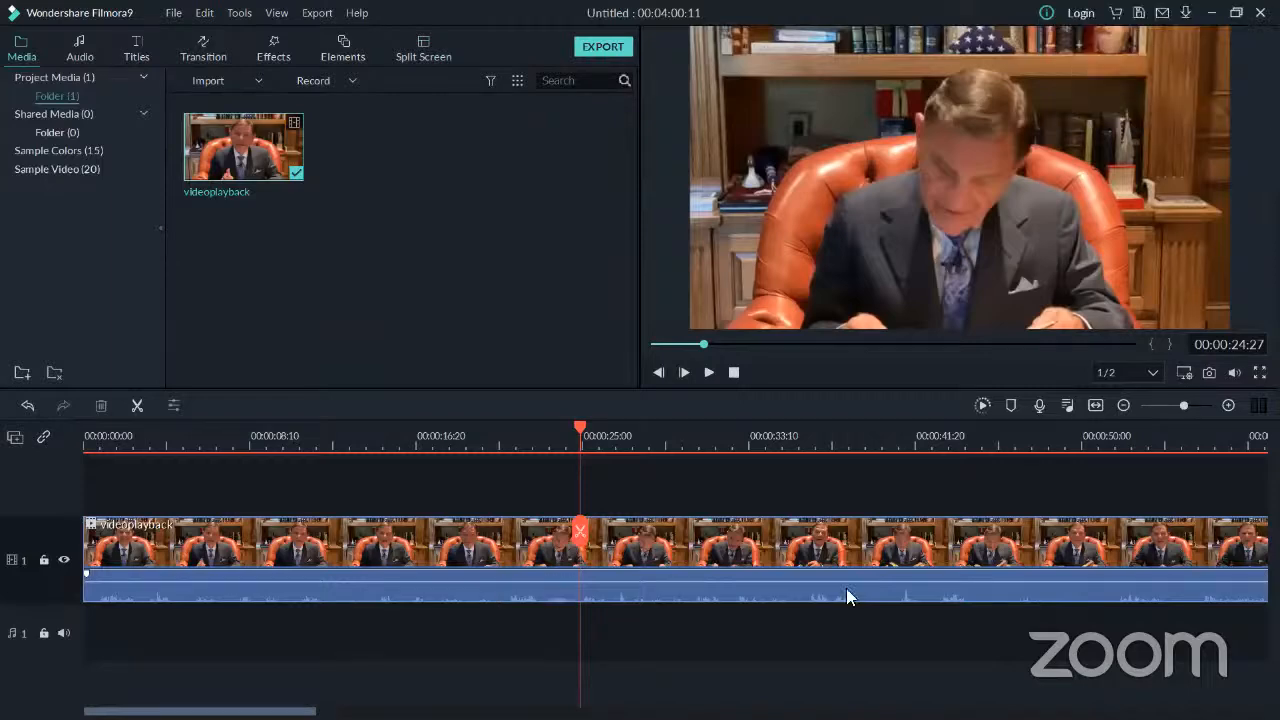
Shift the videoplayback clip about 3 seconds along video track 1, then return it to the start of the track
drag(598, 590, 652, 638)
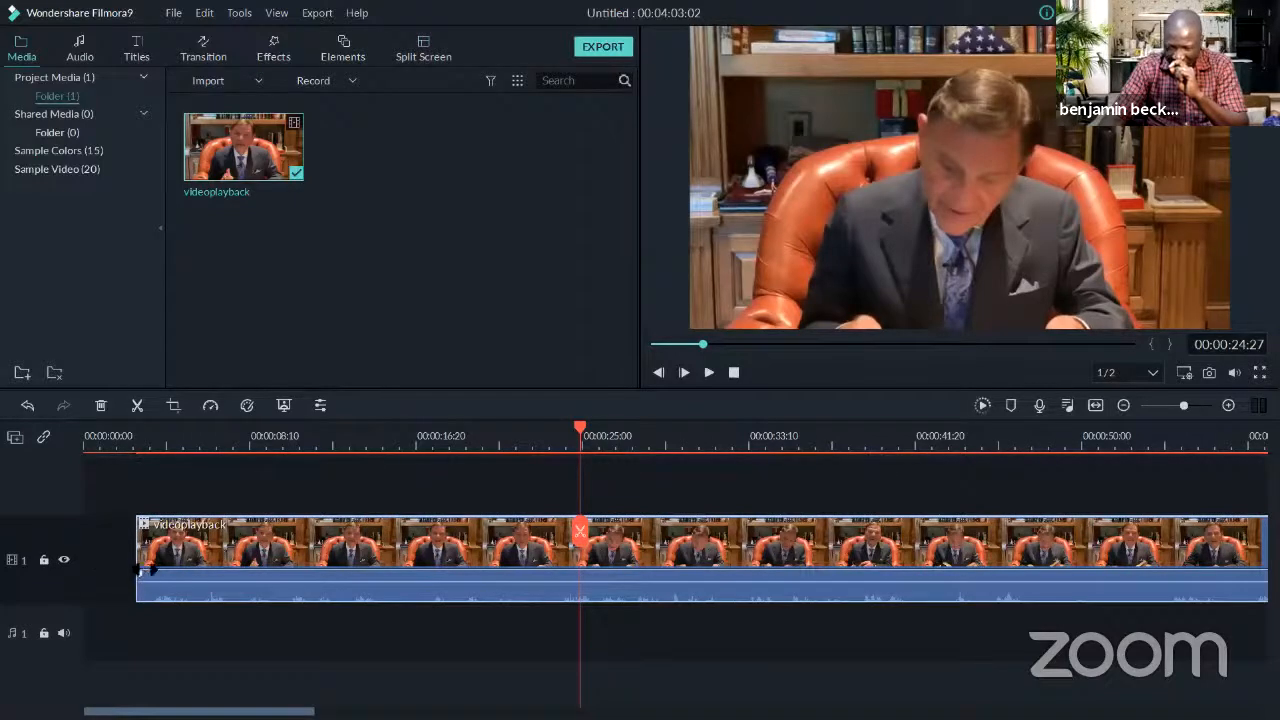
drag(135, 571, 100, 574)
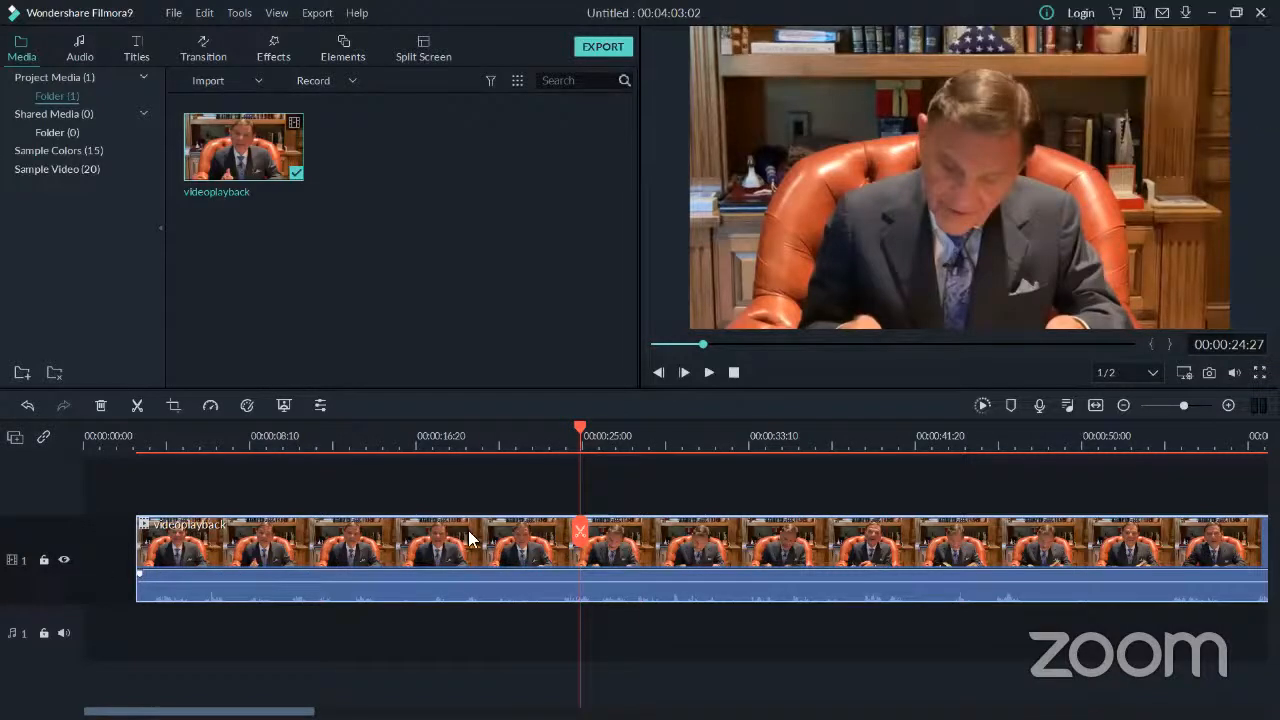
drag(437, 537, 384, 560)
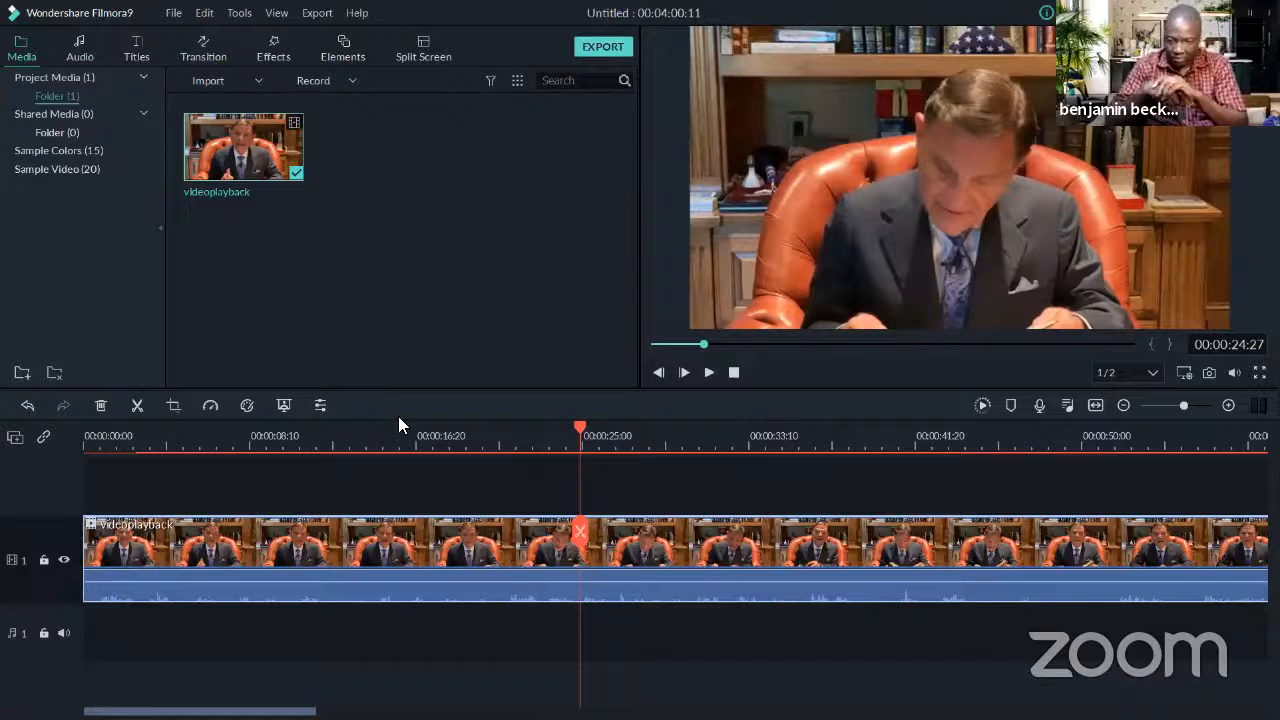
Play the videoplayback clip from the beginning and split it at 00:00:13:28
click(553, 431)
drag(497, 436, 429, 437)
drag(310, 416, 136, 434)
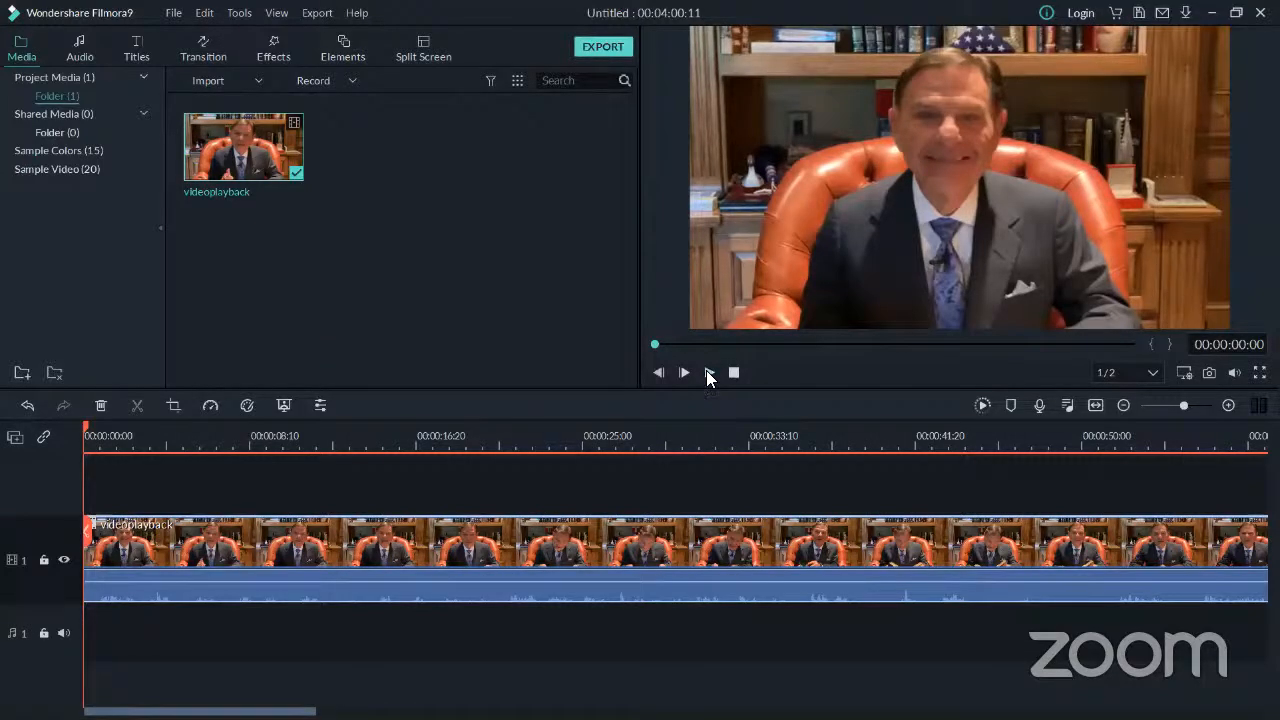
click(709, 373)
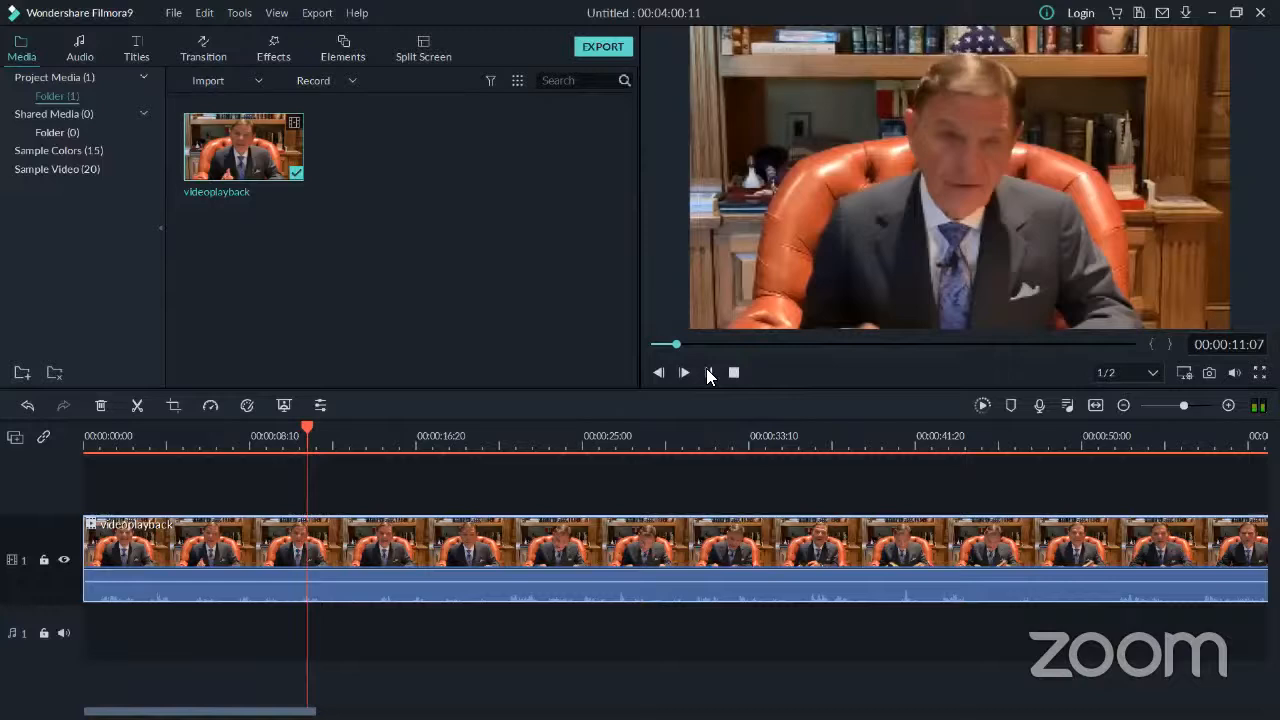
click(708, 372)
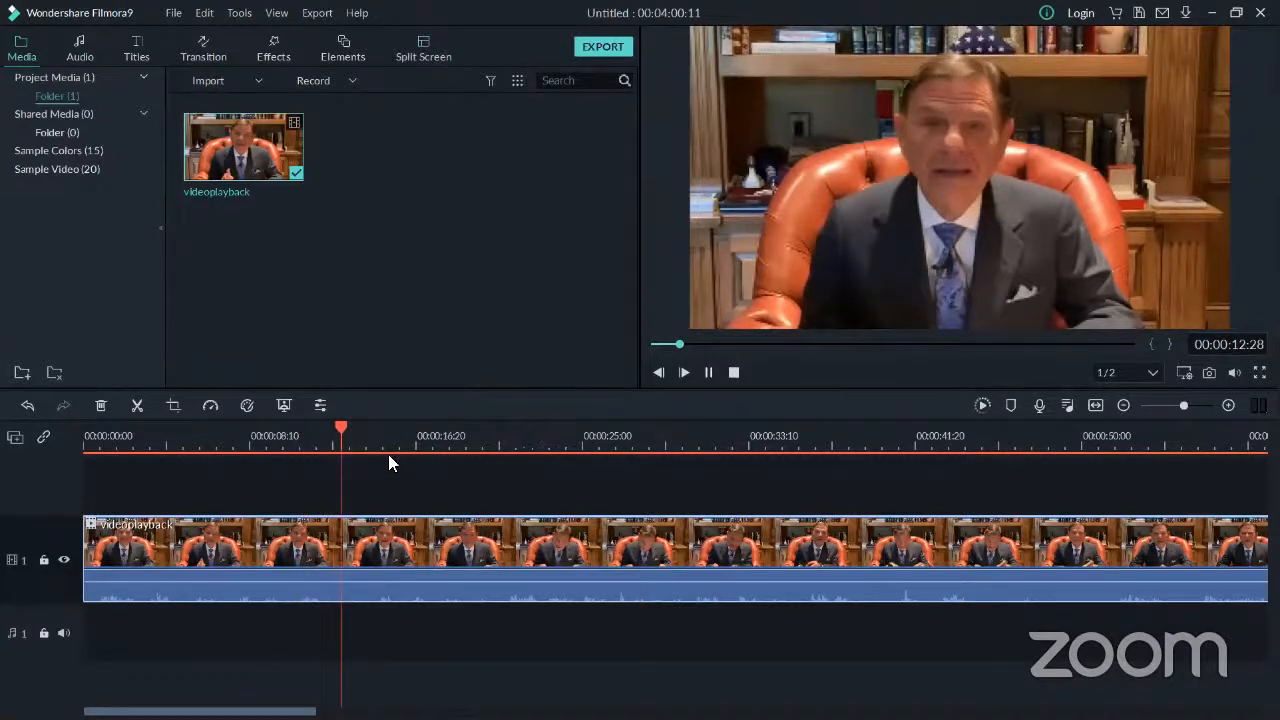
click(356, 454)
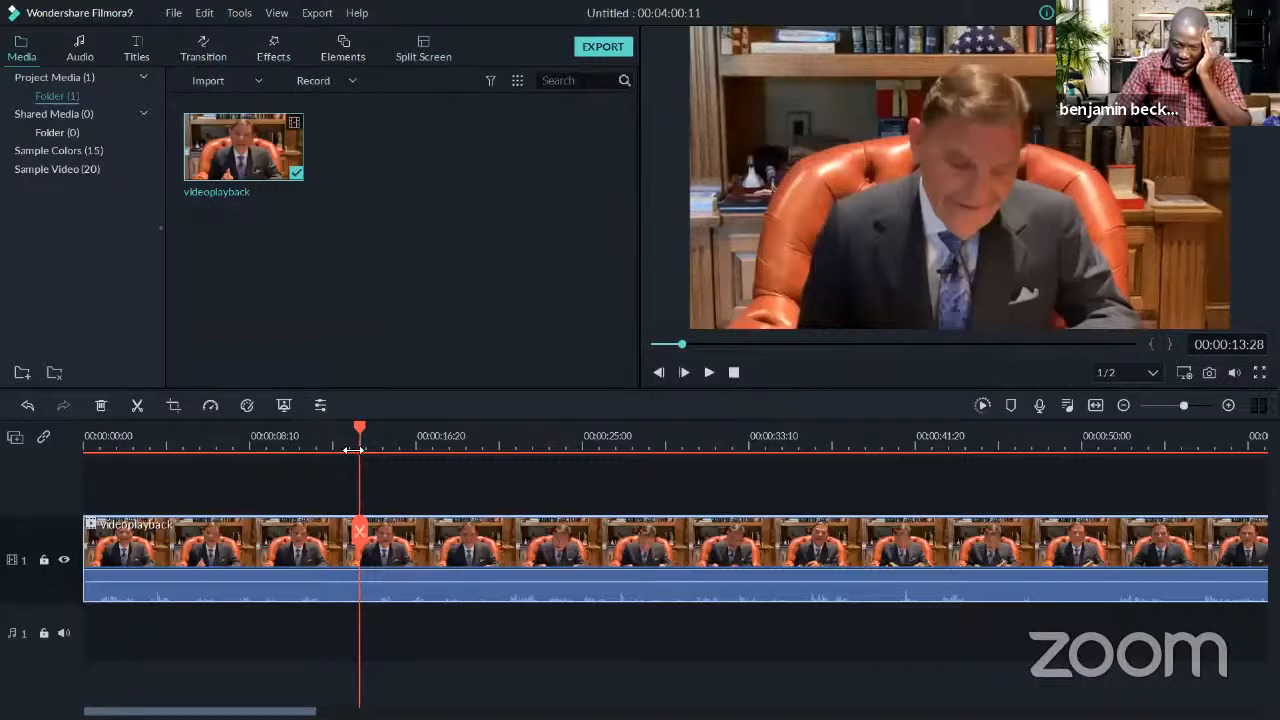
click(360, 530)
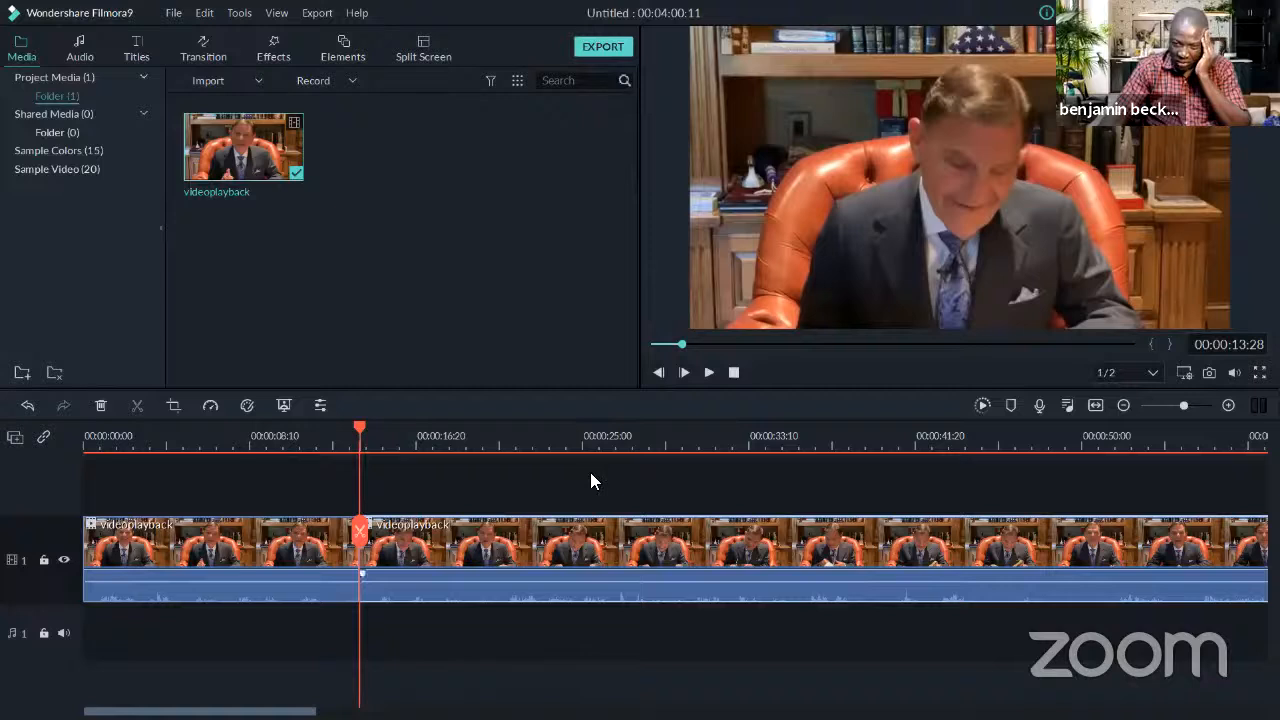
Review the footage after the cut up to 00:00:40:24 and bring the playhead back to 00:00:17:08
click(706, 374)
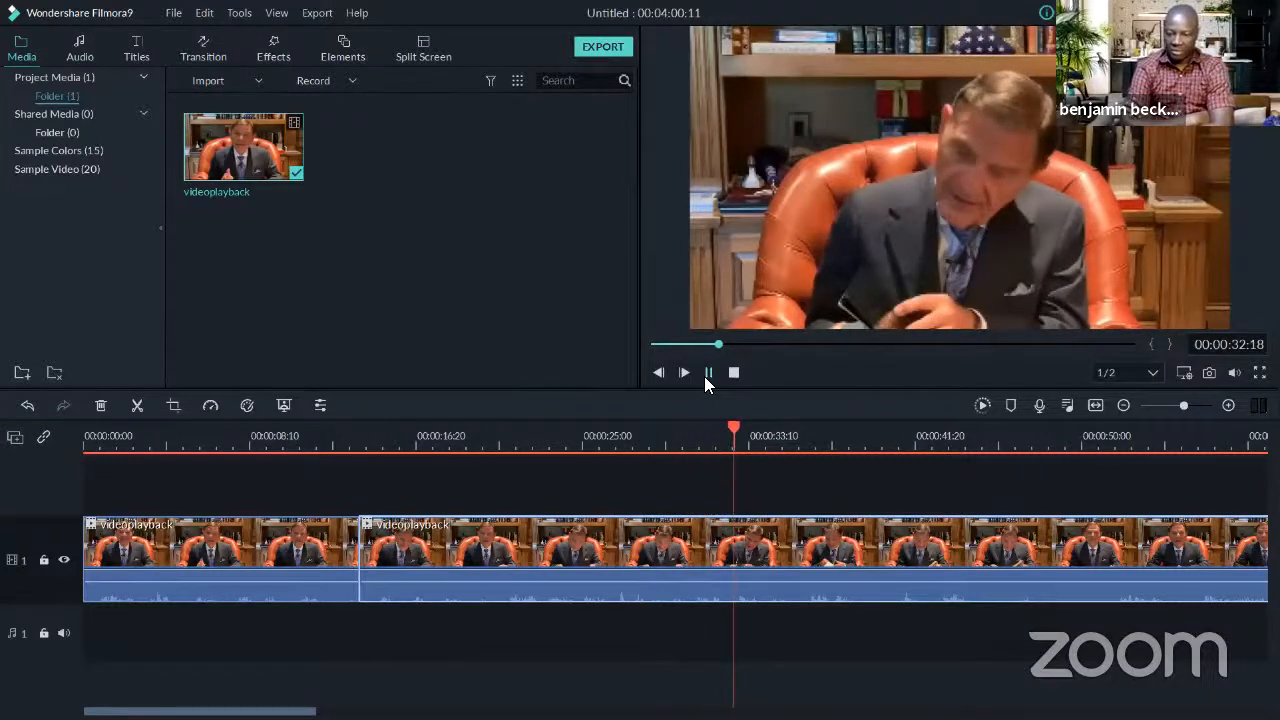
click(705, 375)
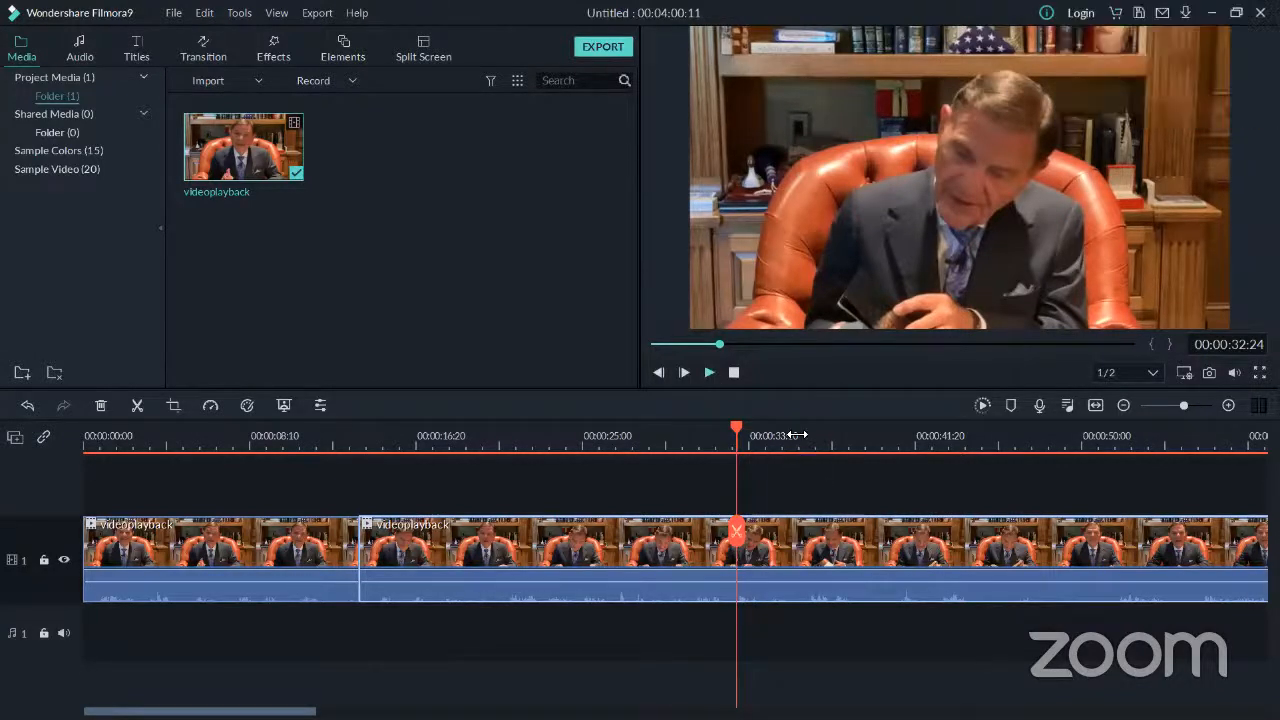
click(708, 372)
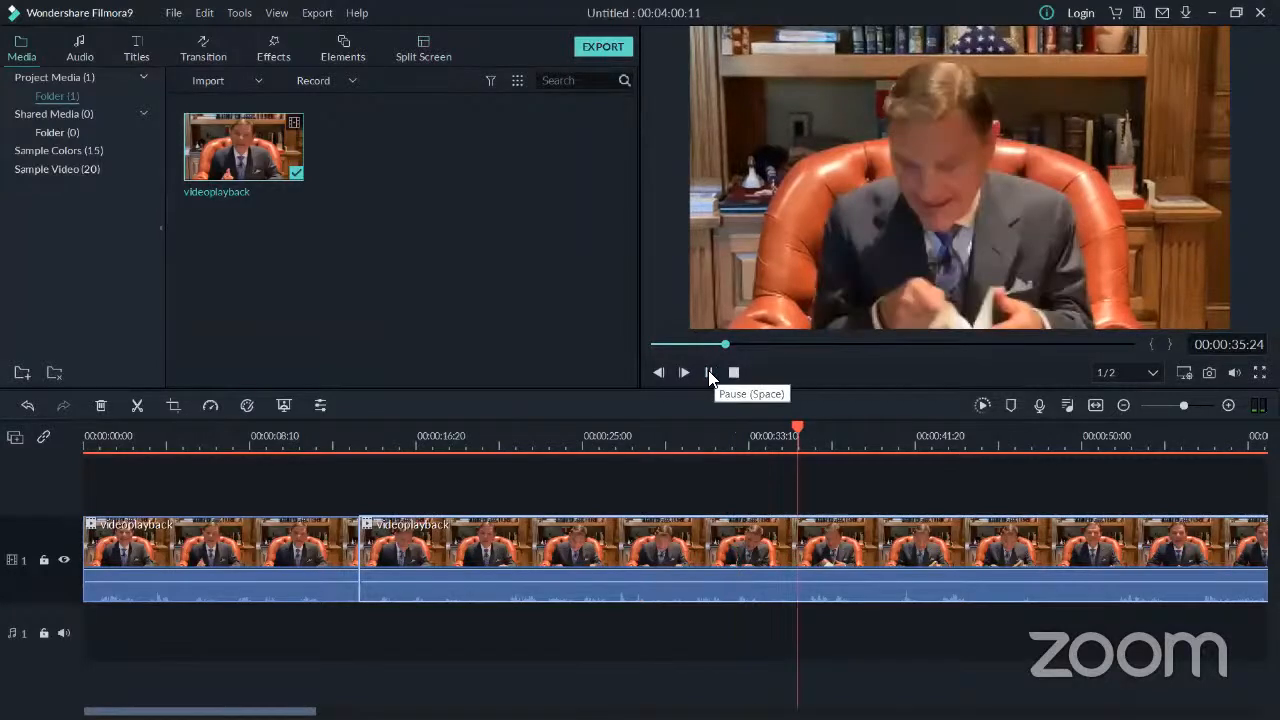
click(709, 373)
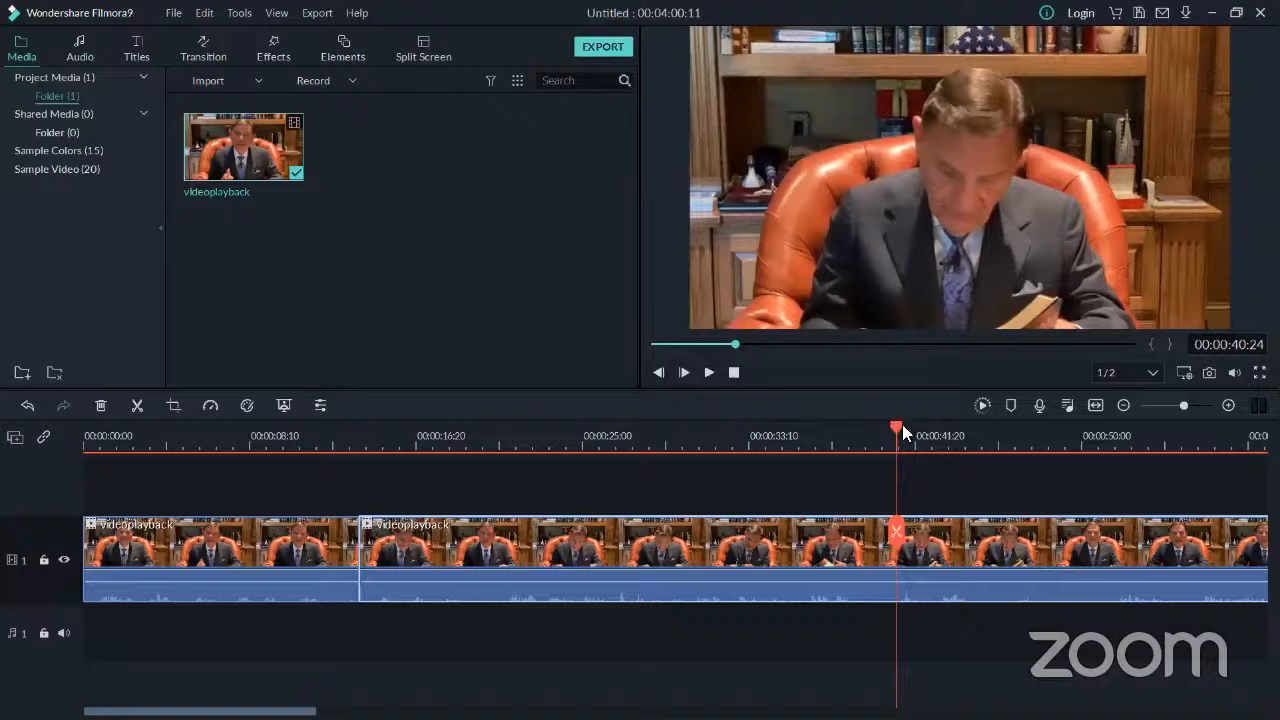
drag(873, 434, 442, 446)
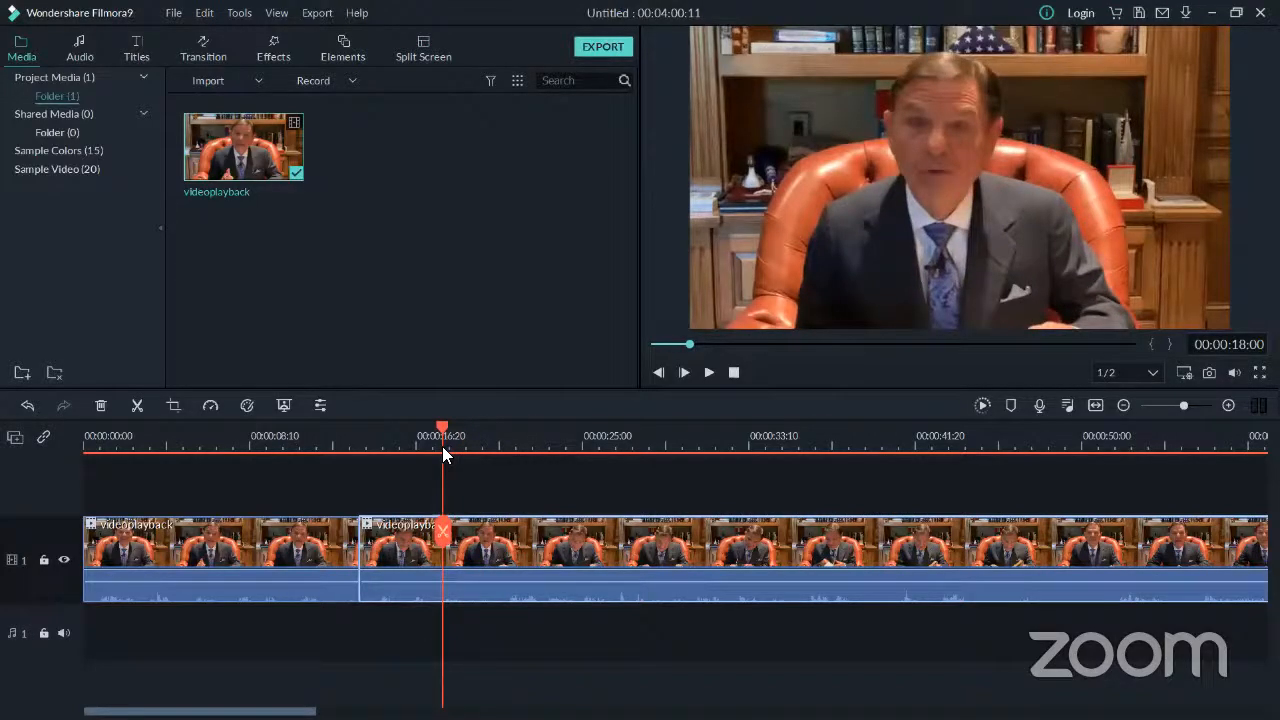
drag(440, 448, 426, 448)
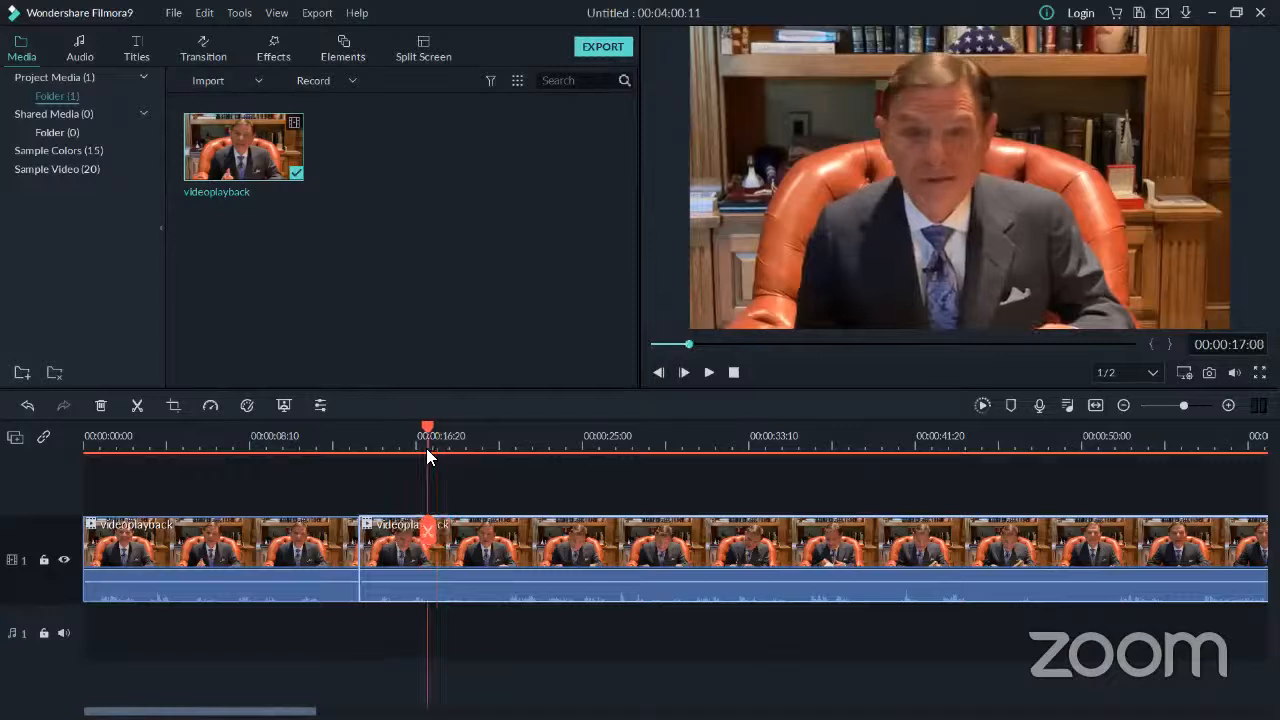
Replay the passage after the first cut to find its end point and split the second segment at 00:00:20:28
click(708, 373)
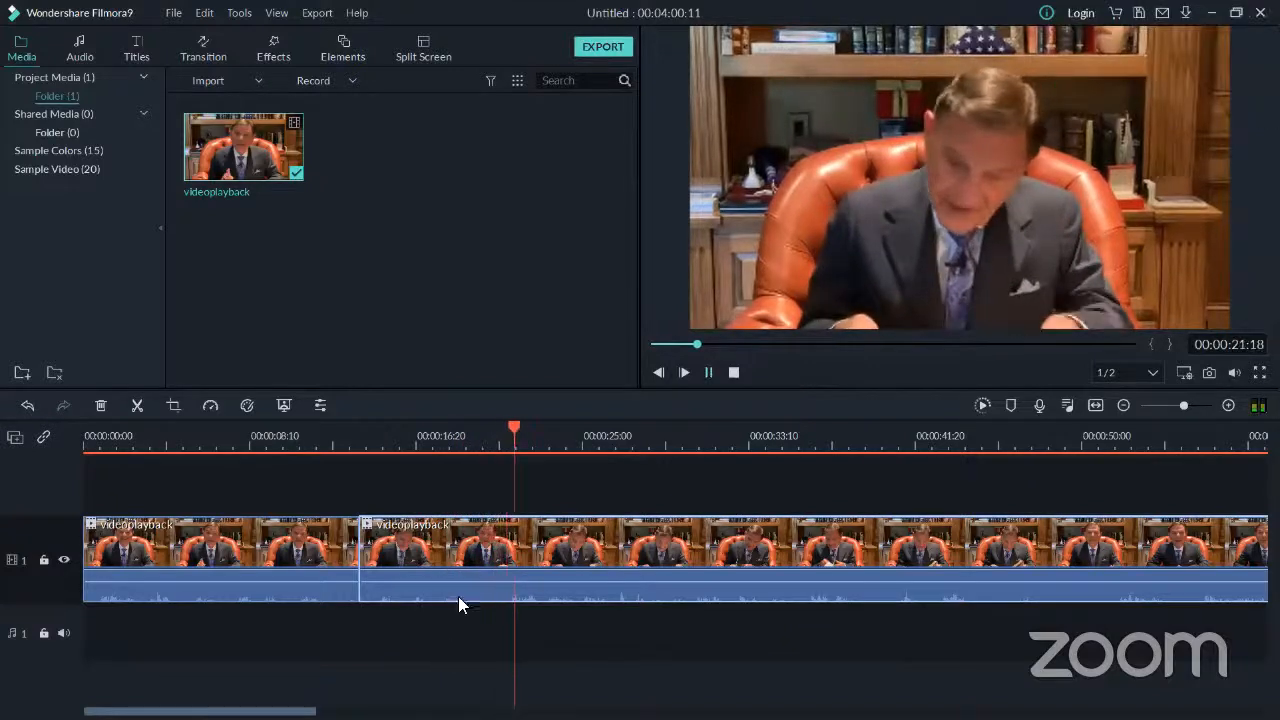
click(496, 548)
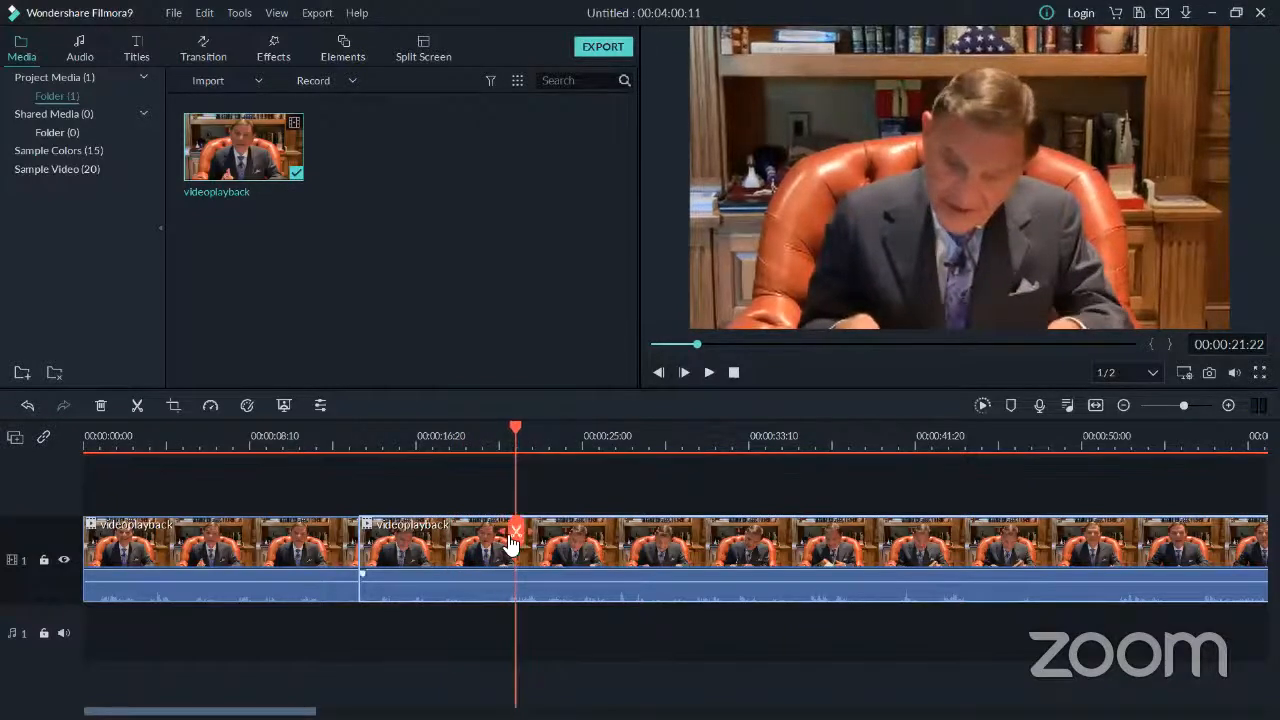
drag(511, 535, 483, 535)
click(707, 372)
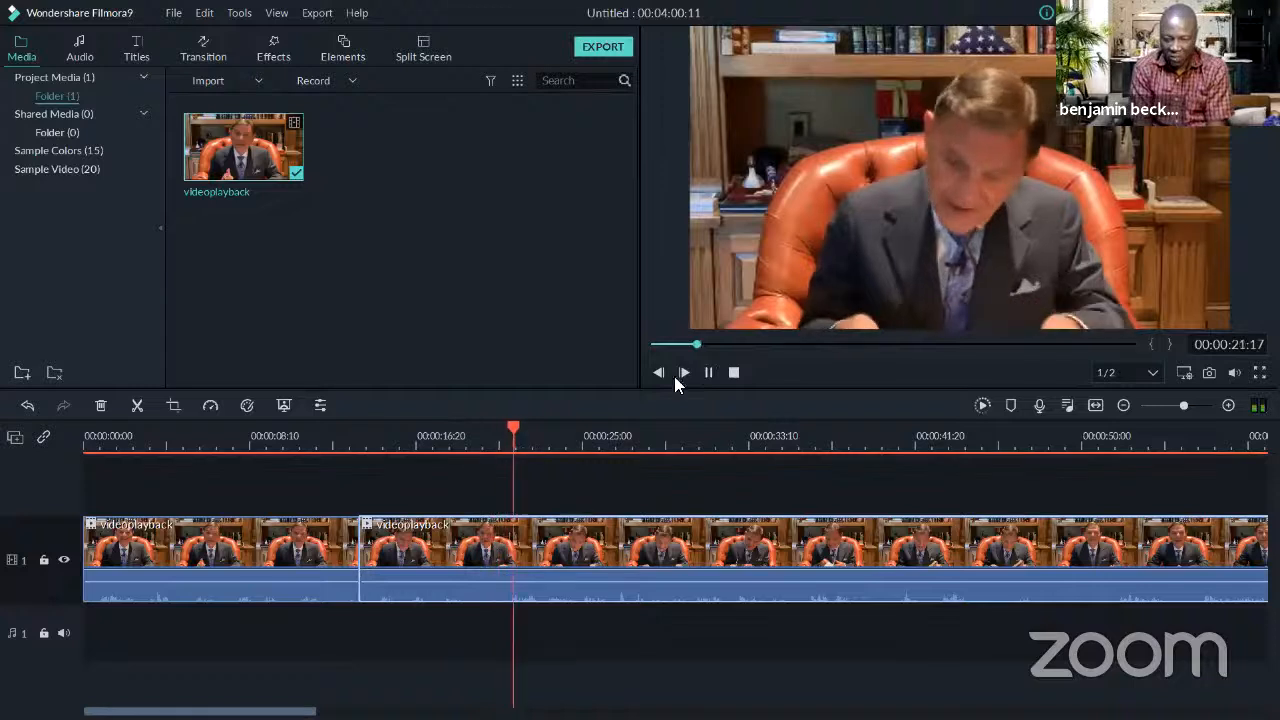
key(space)
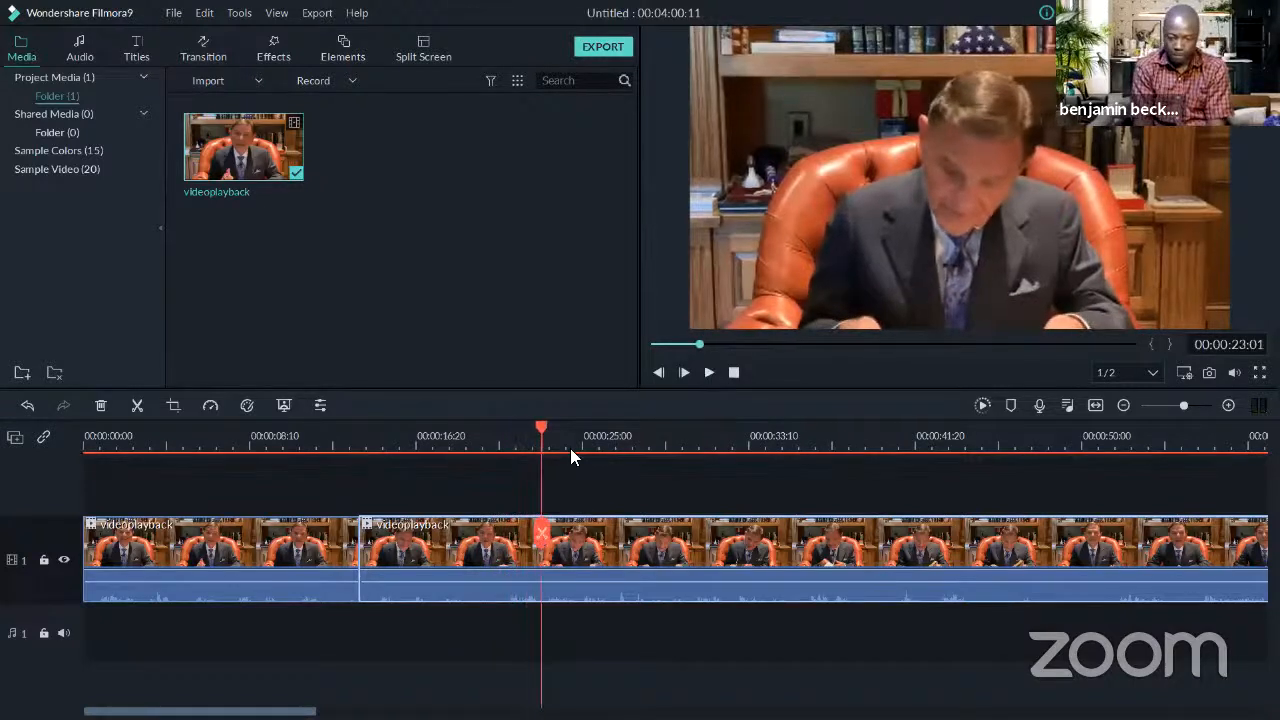
drag(541, 542, 469, 535)
click(707, 372)
click(706, 372)
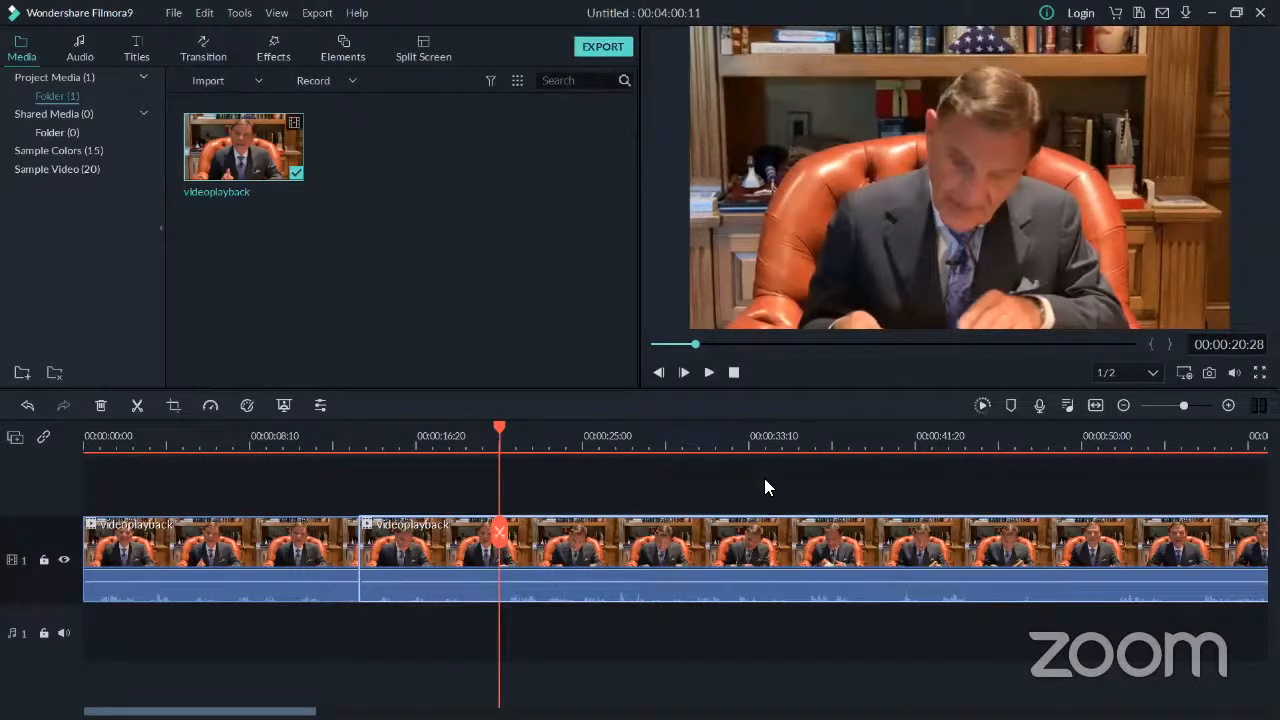
click(500, 535)
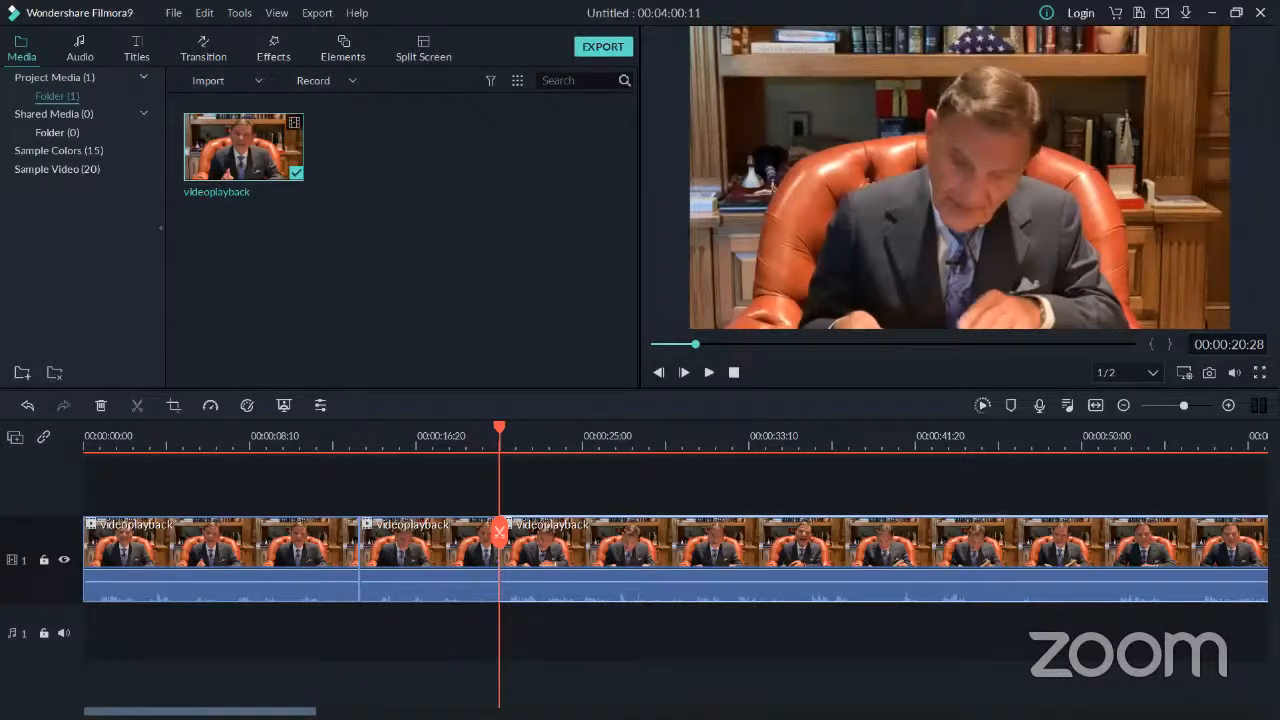
Try deleting the footage after the second cut and the footage after the first cut, undoing each deletion
key(Delete)
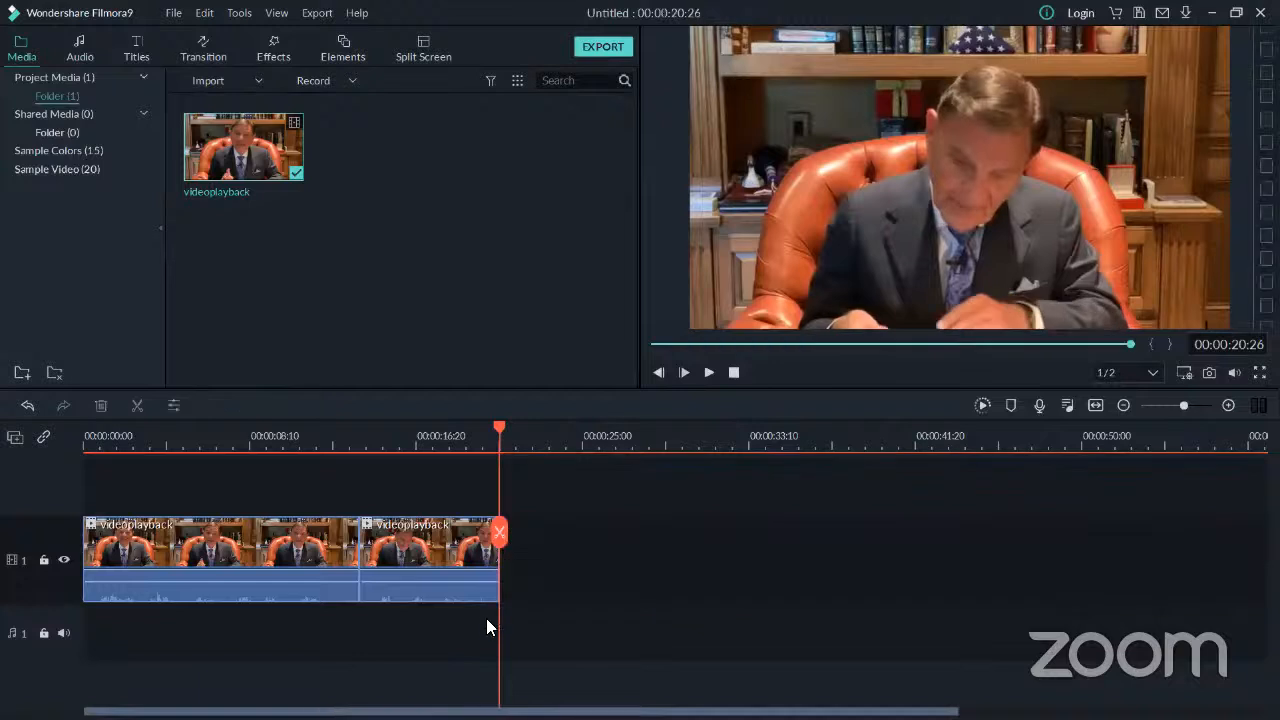
click(470, 548)
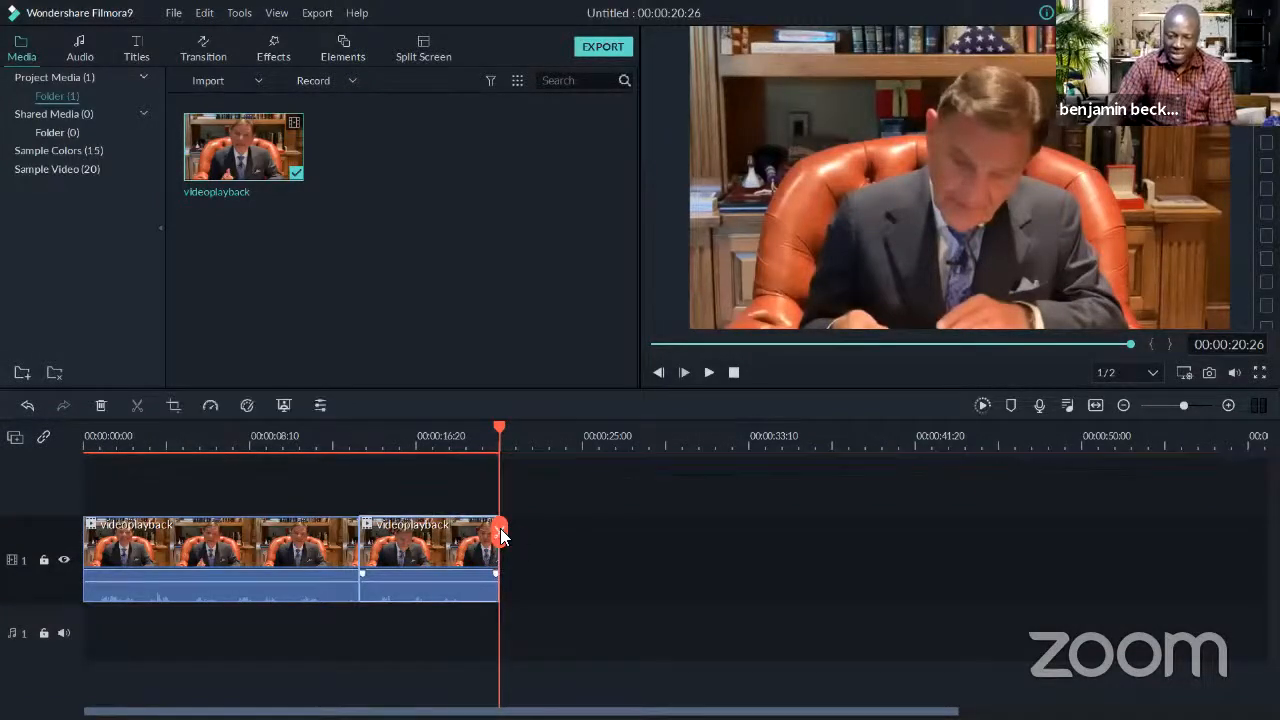
key(ctrl+z)
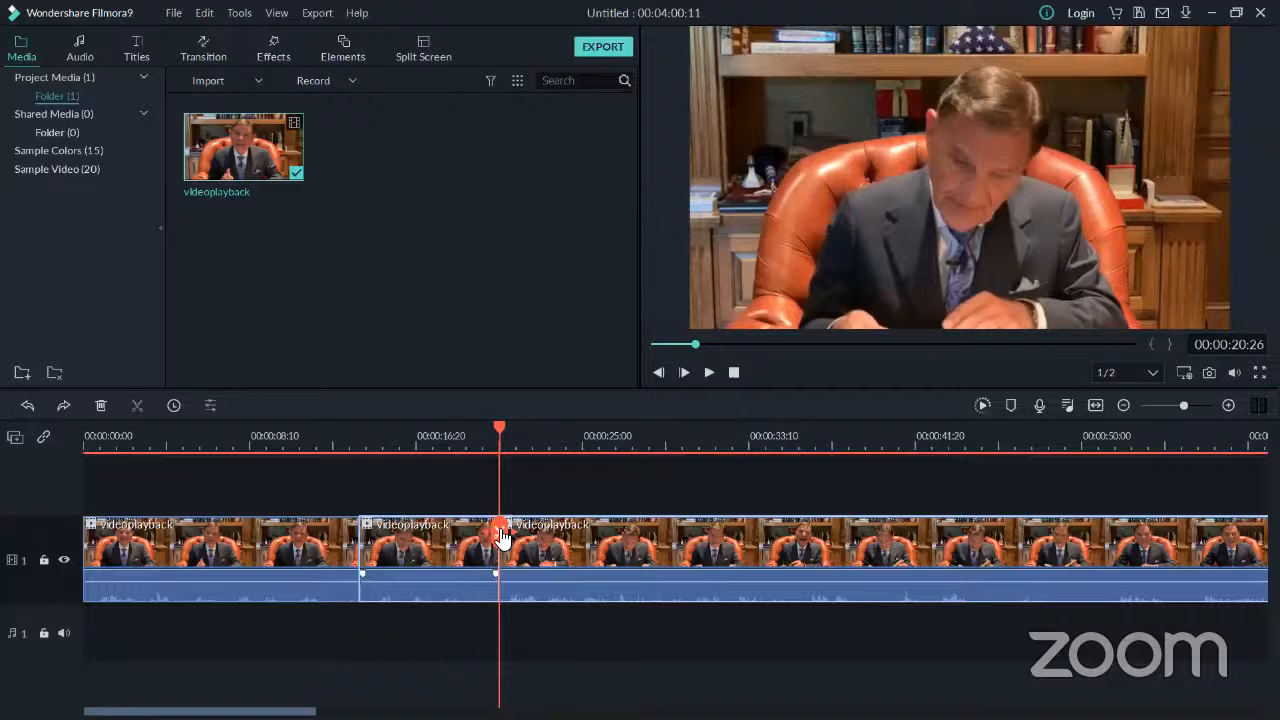
key(Delete)
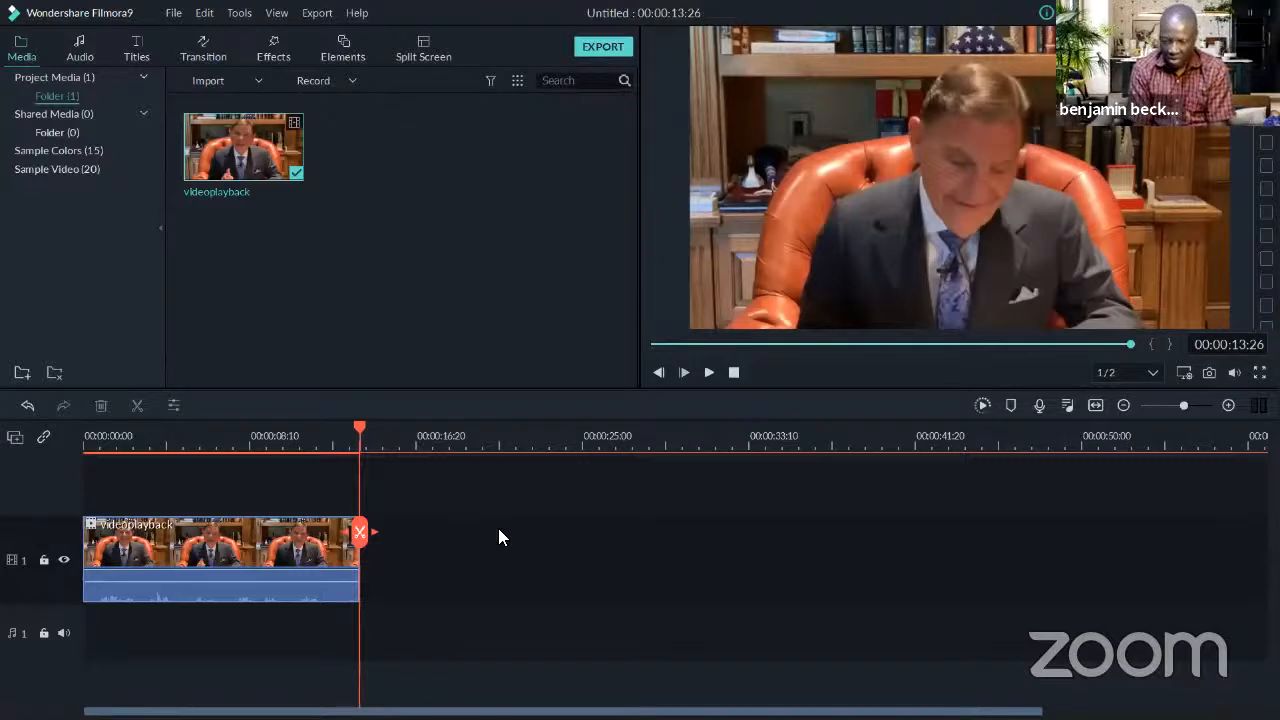
key(ctrl+z)
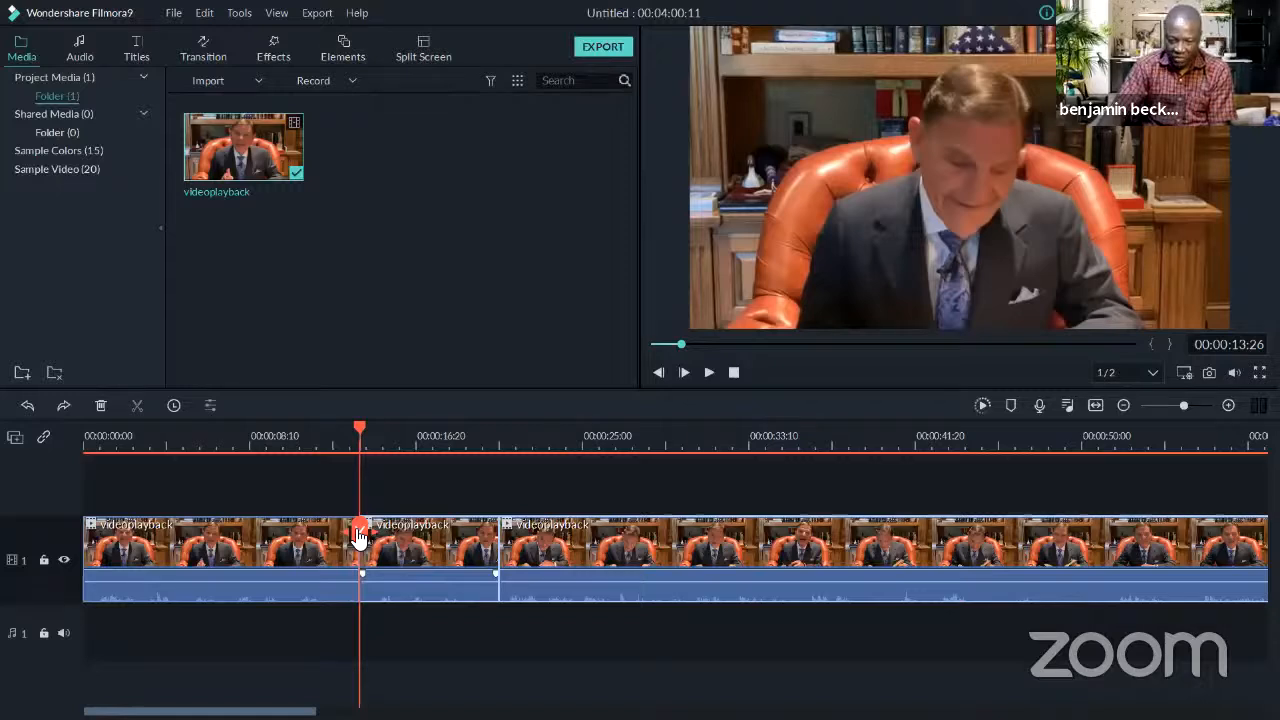
Delete the middle segment between the two cuts in the videoplayback clip
double_click(410, 552)
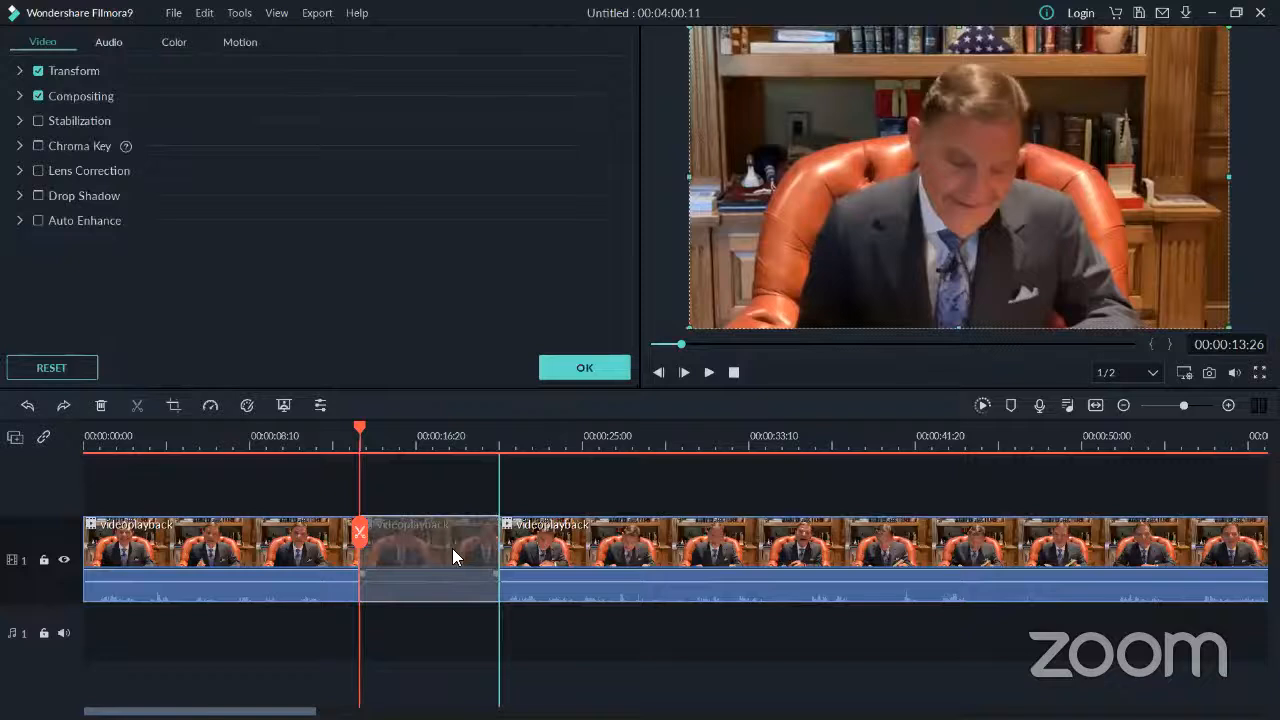
click(281, 548)
click(423, 543)
click(434, 543)
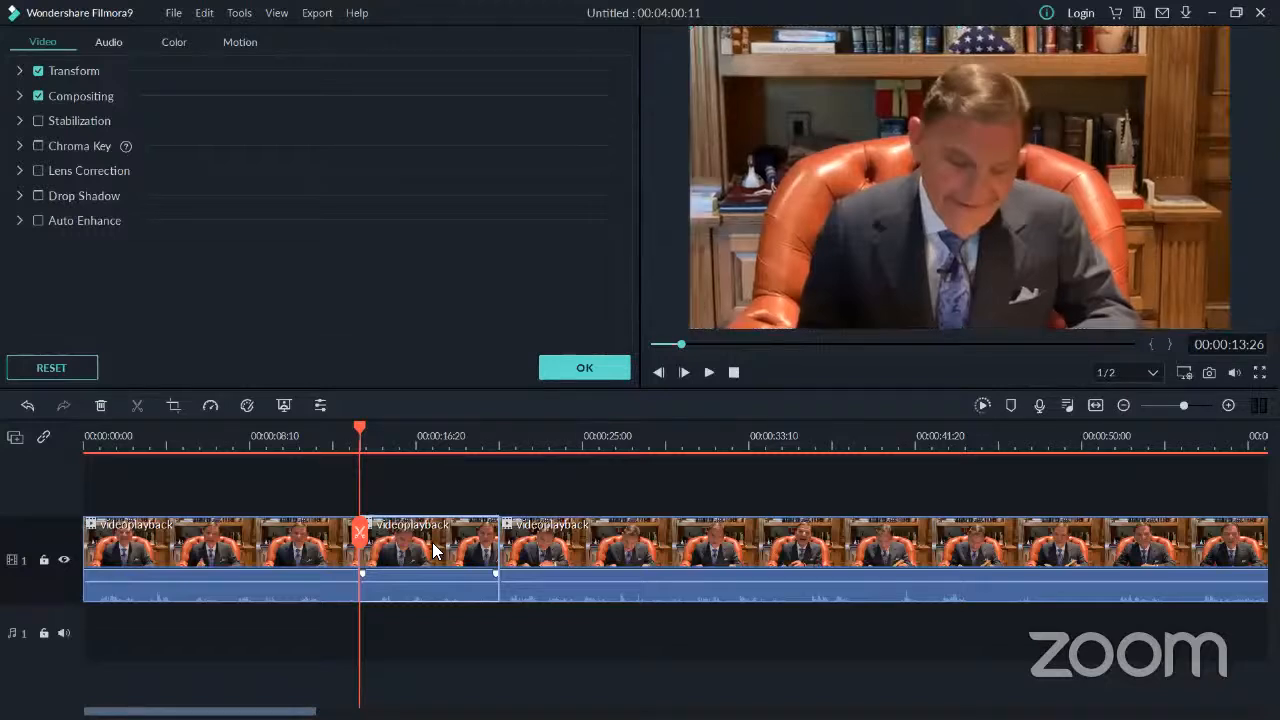
key(Delete)
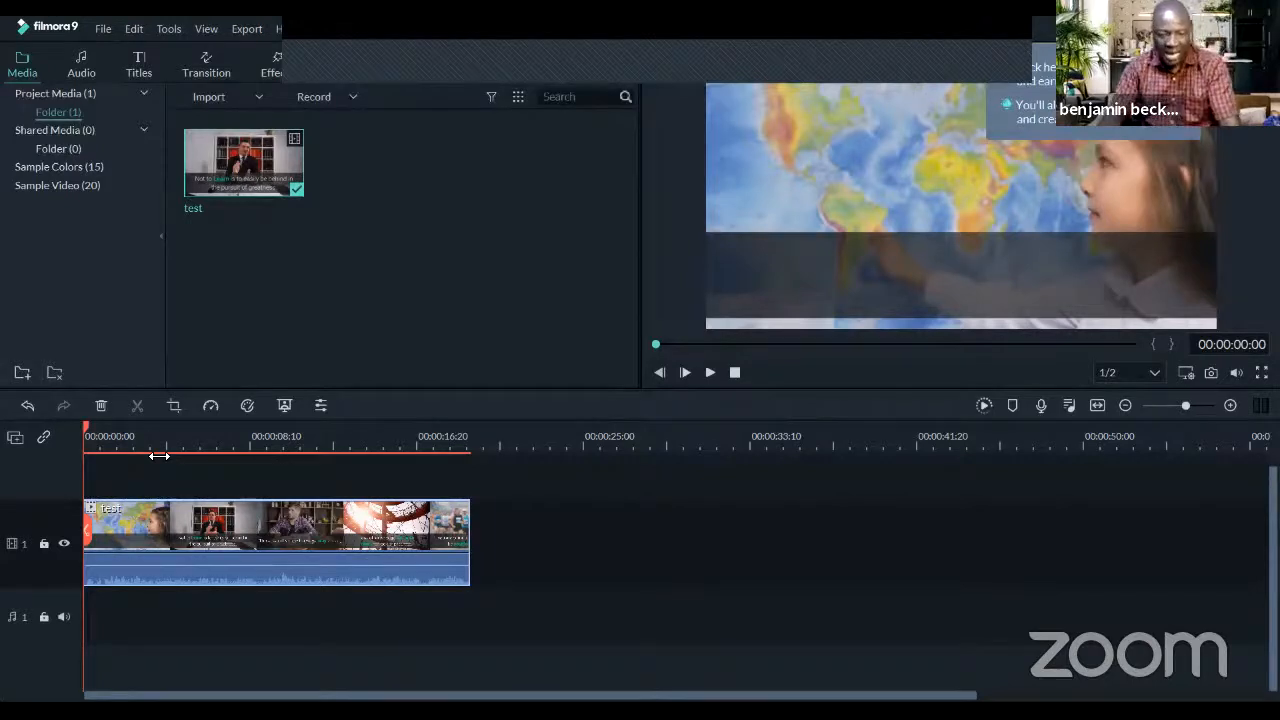
Preview the start of the test clip, step through it frame by frame backward and forward, and stop playback
click(707, 374)
click(664, 374)
click(664, 374)
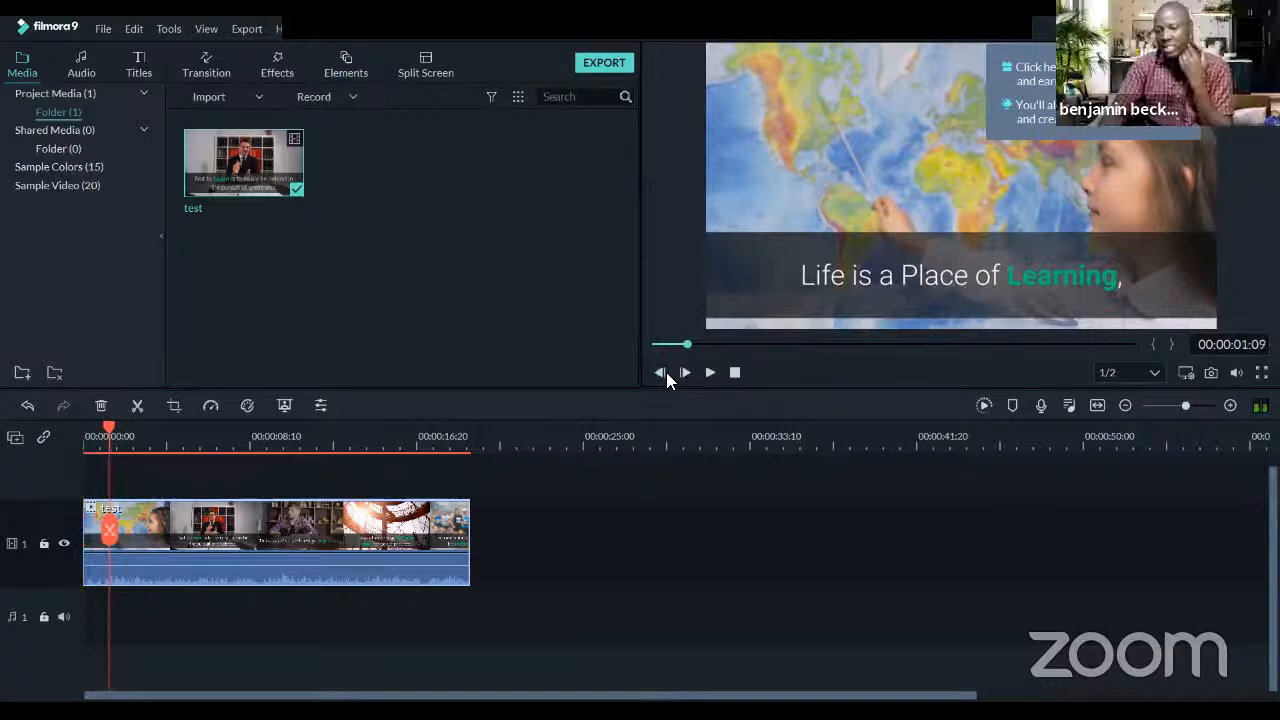
click(688, 372)
click(690, 372)
click(690, 372)
click(746, 376)
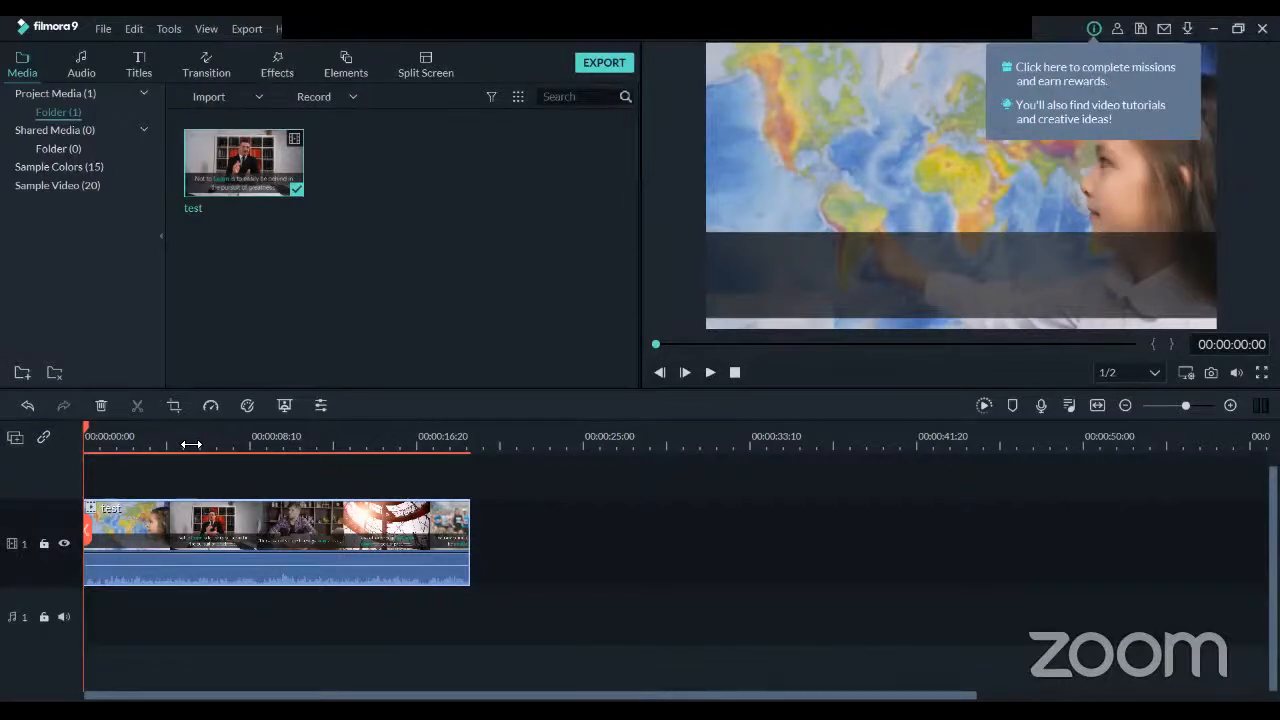
Play the test clip from the beginning and split it at the scene change at 00:00:07:11
drag(191, 444, 1034, 424)
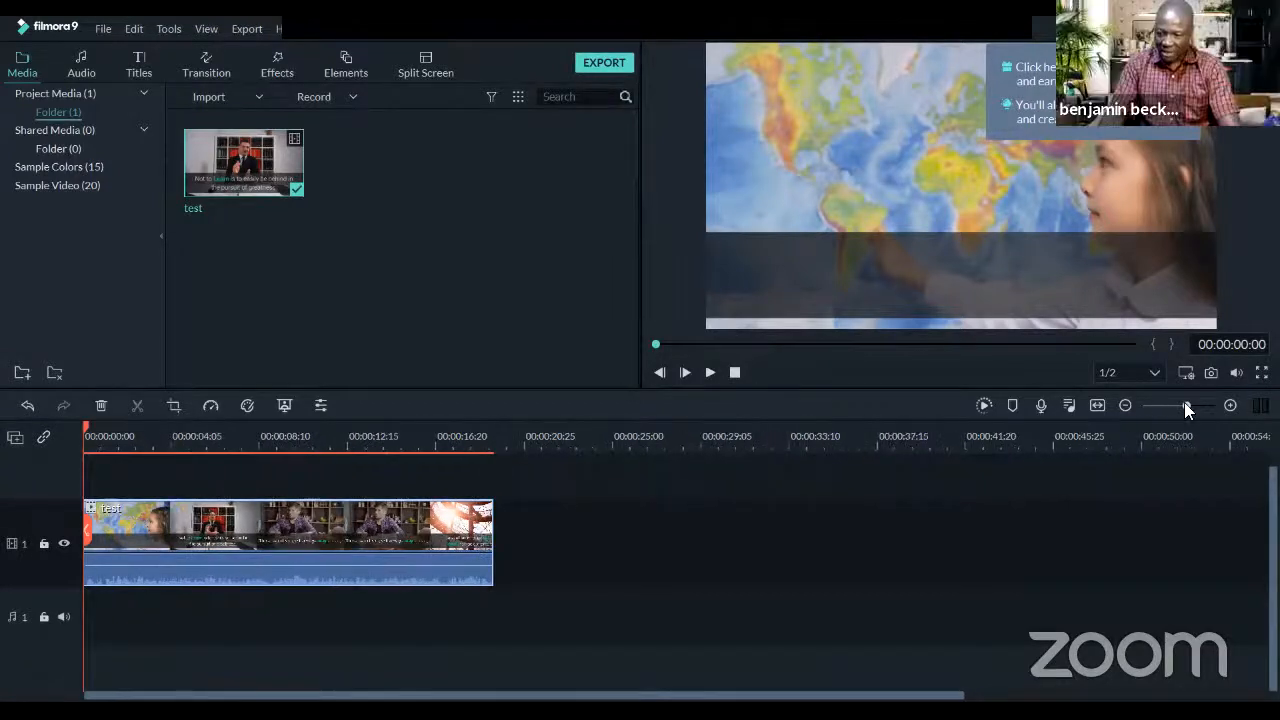
click(1124, 404)
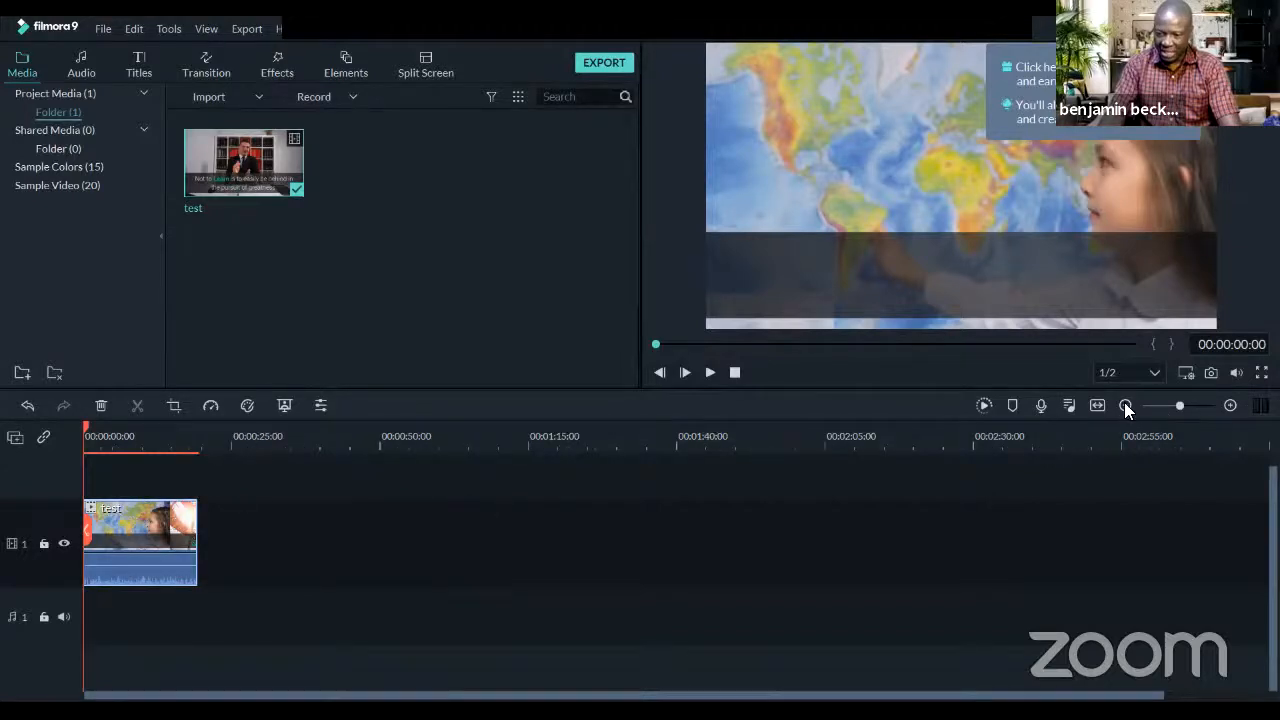
click(1229, 405)
click(1229, 405)
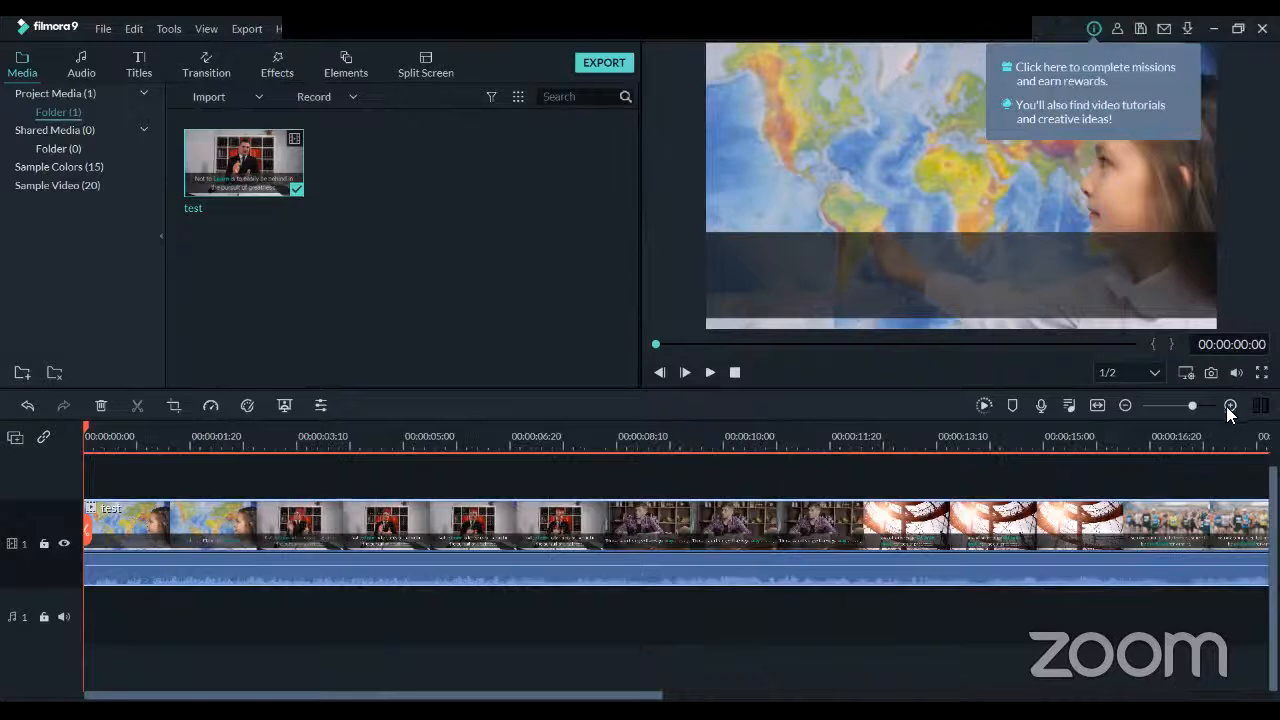
drag(1190, 405, 1190, 404)
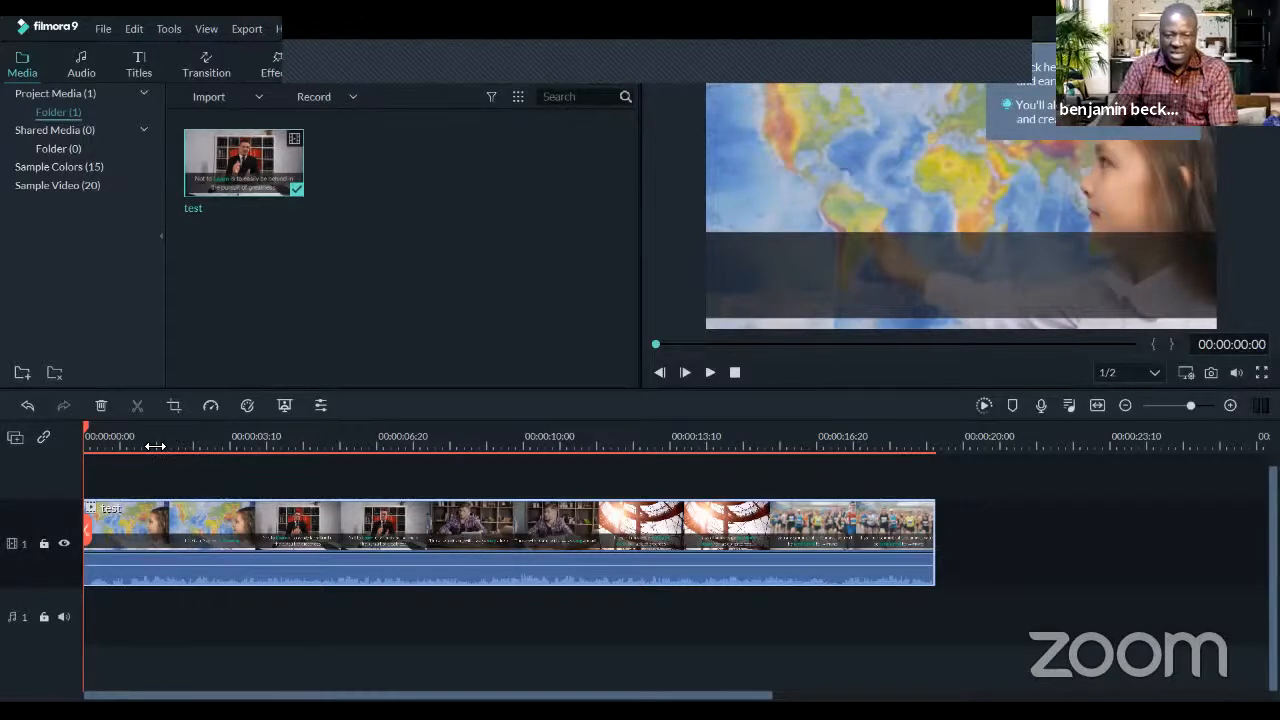
click(140, 530)
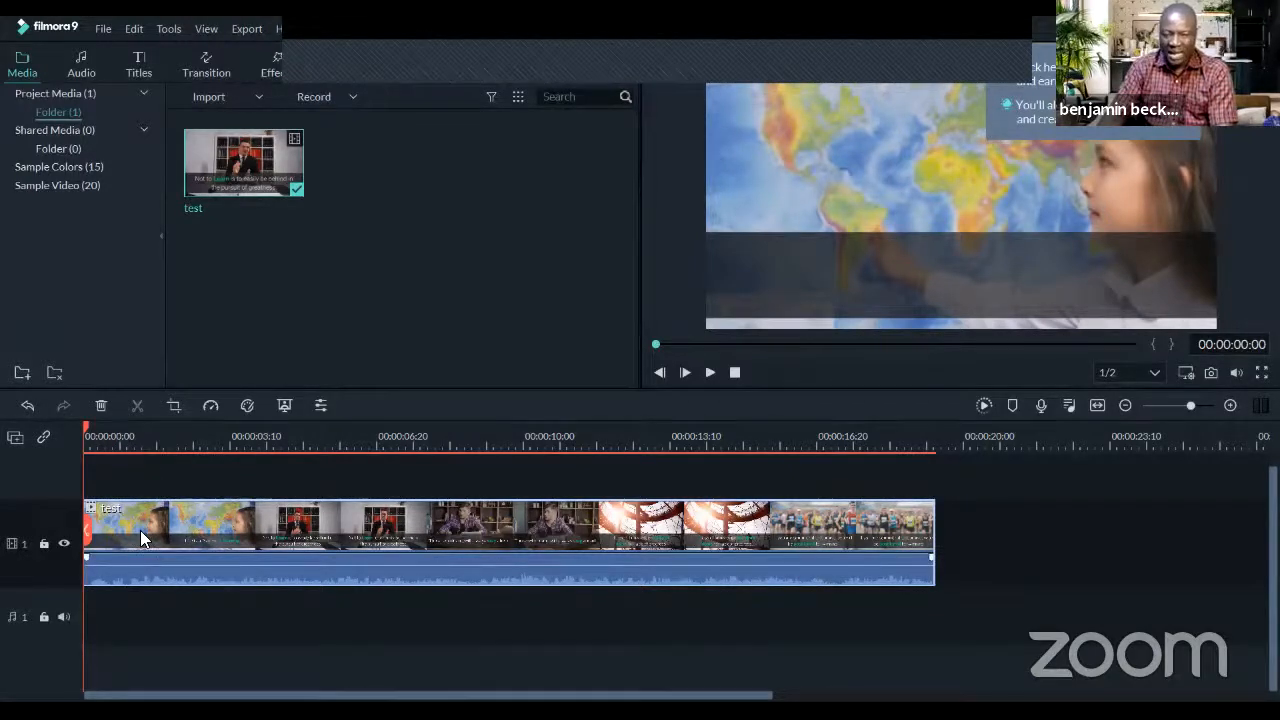
key(space)
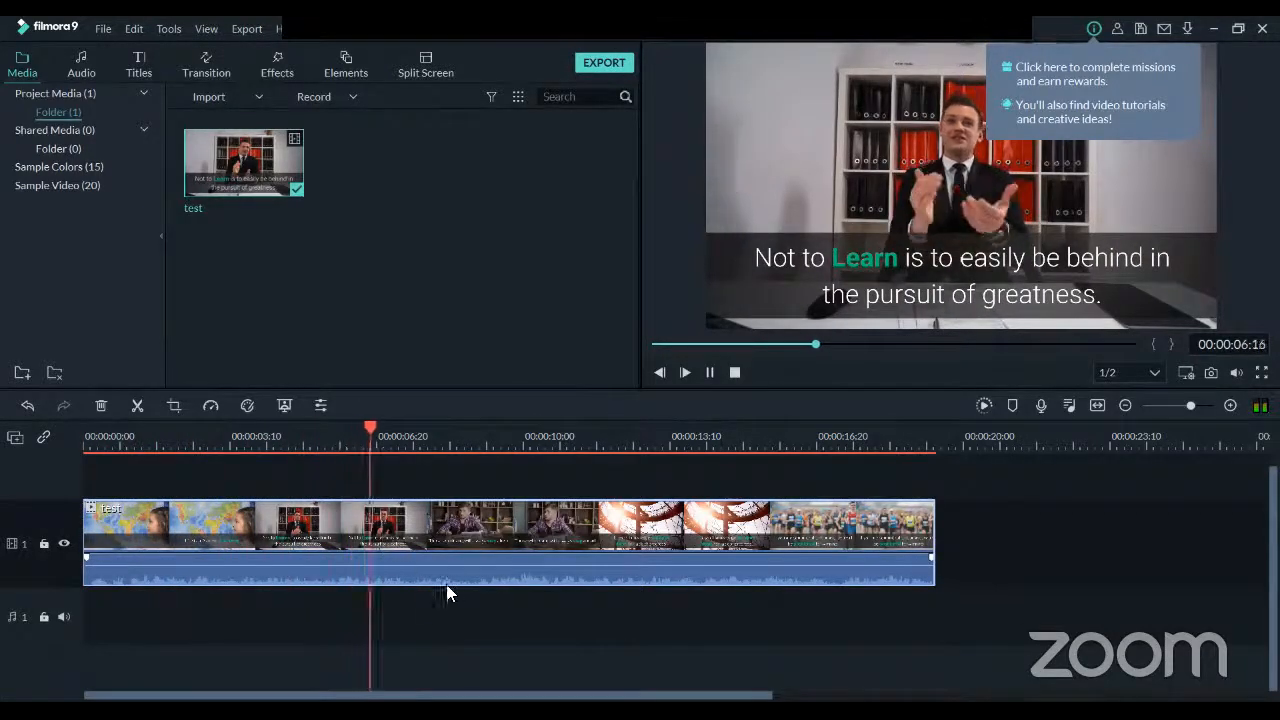
key(space)
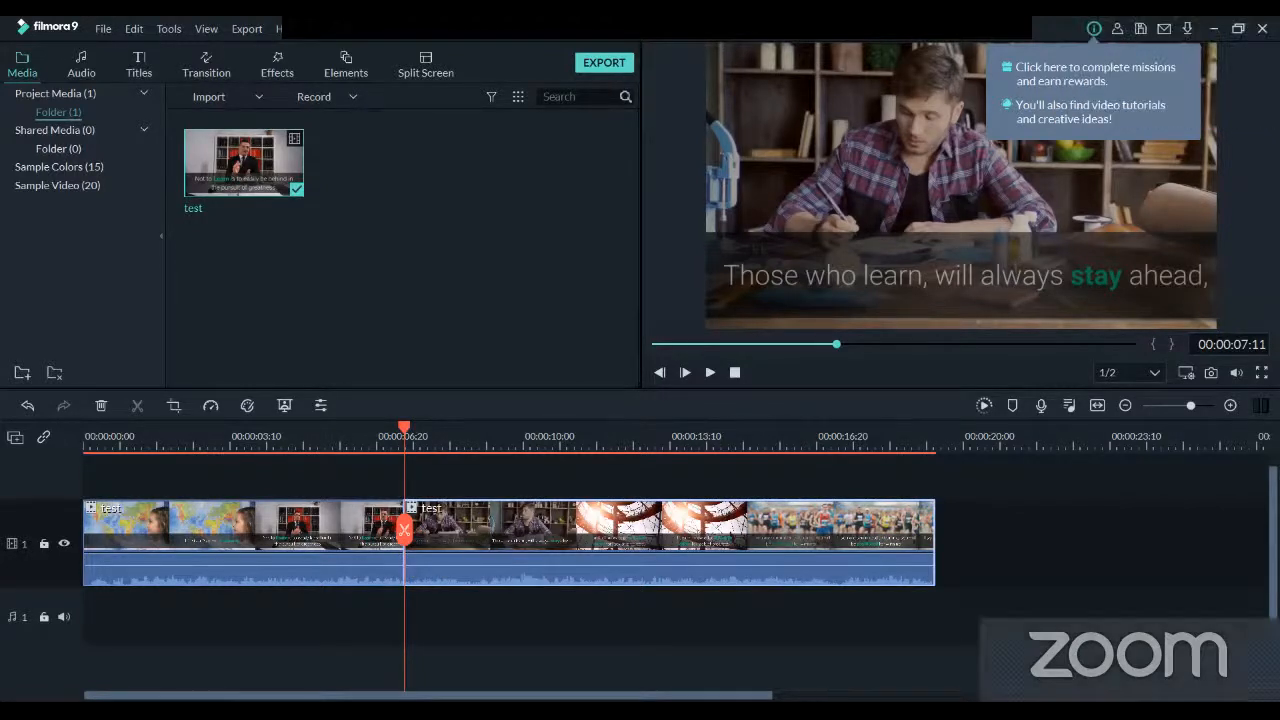
Play on through the scene after the first cut and split the test clip at 00:00:11:07
click(436, 442)
key(space)
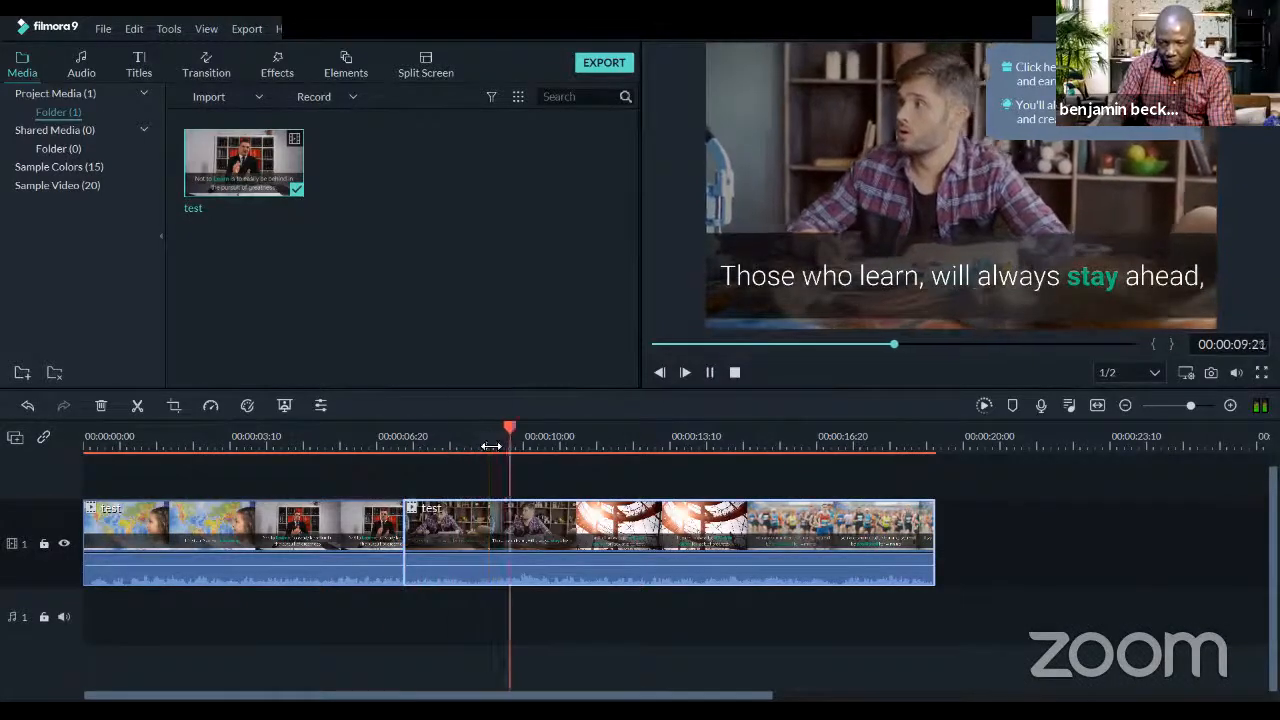
key(space)
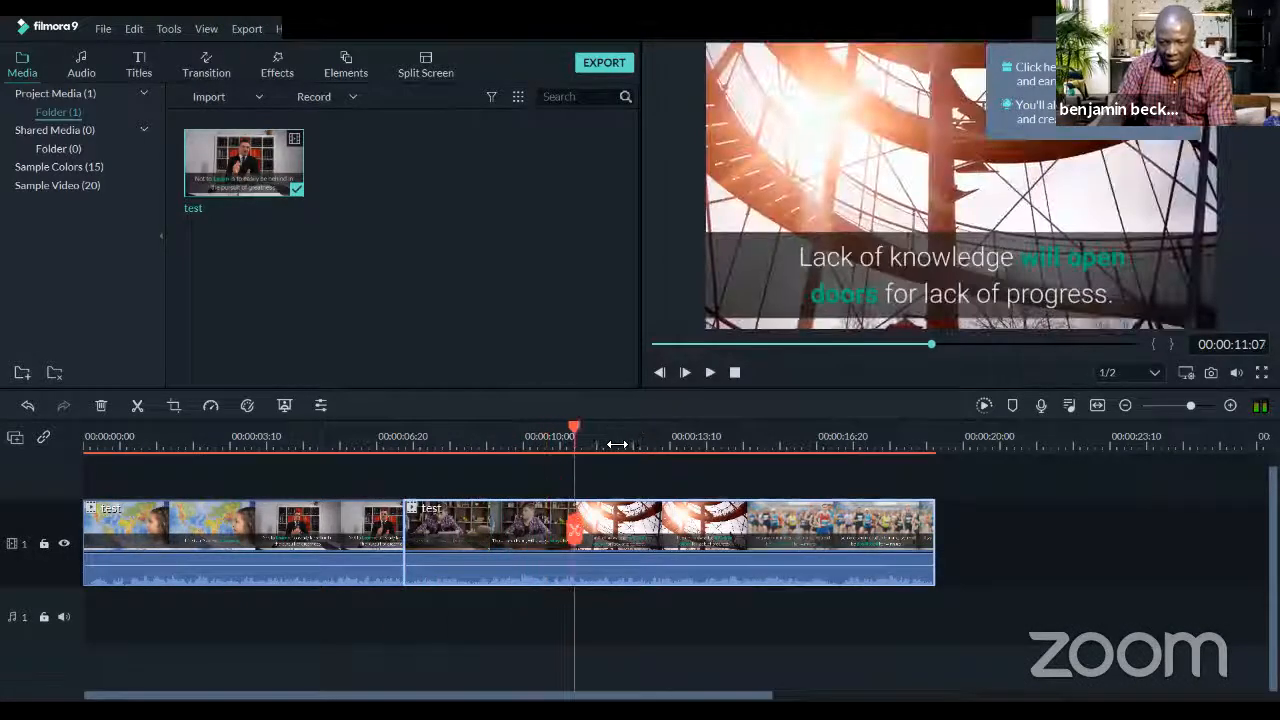
click(575, 533)
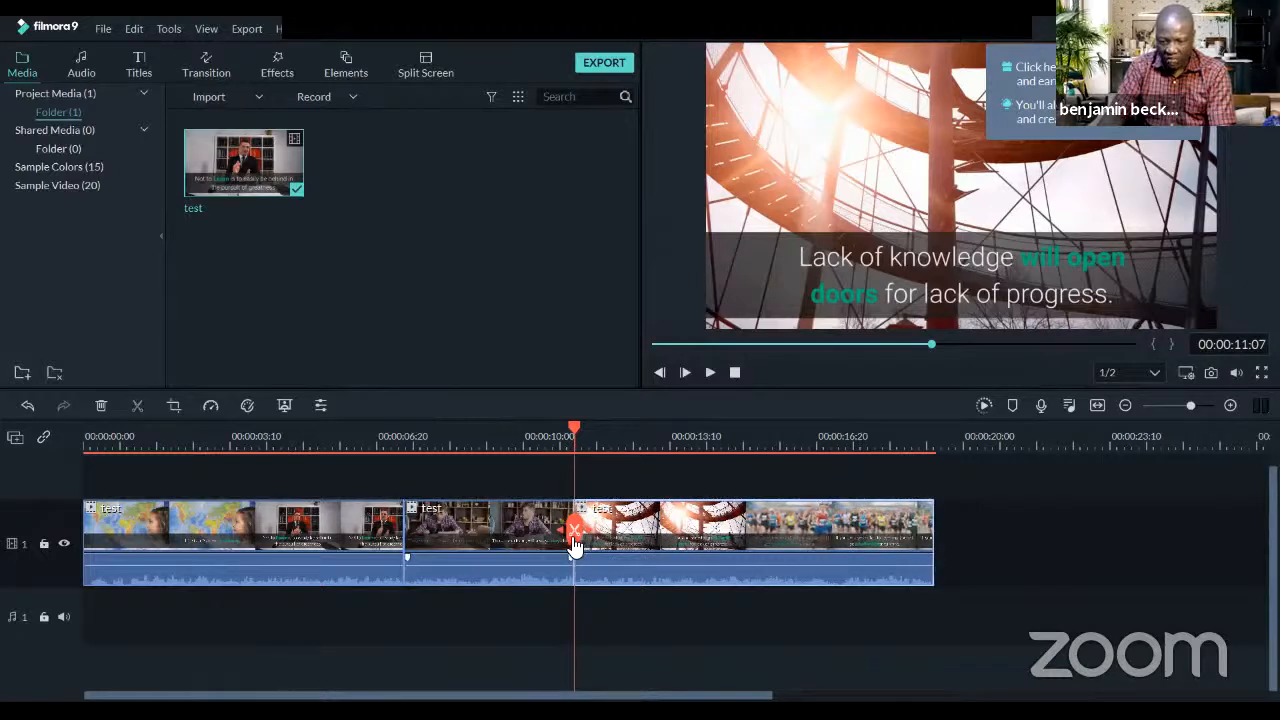
Play on to the start of the runners scene and split the test clip at 00:00:15:01
key(space)
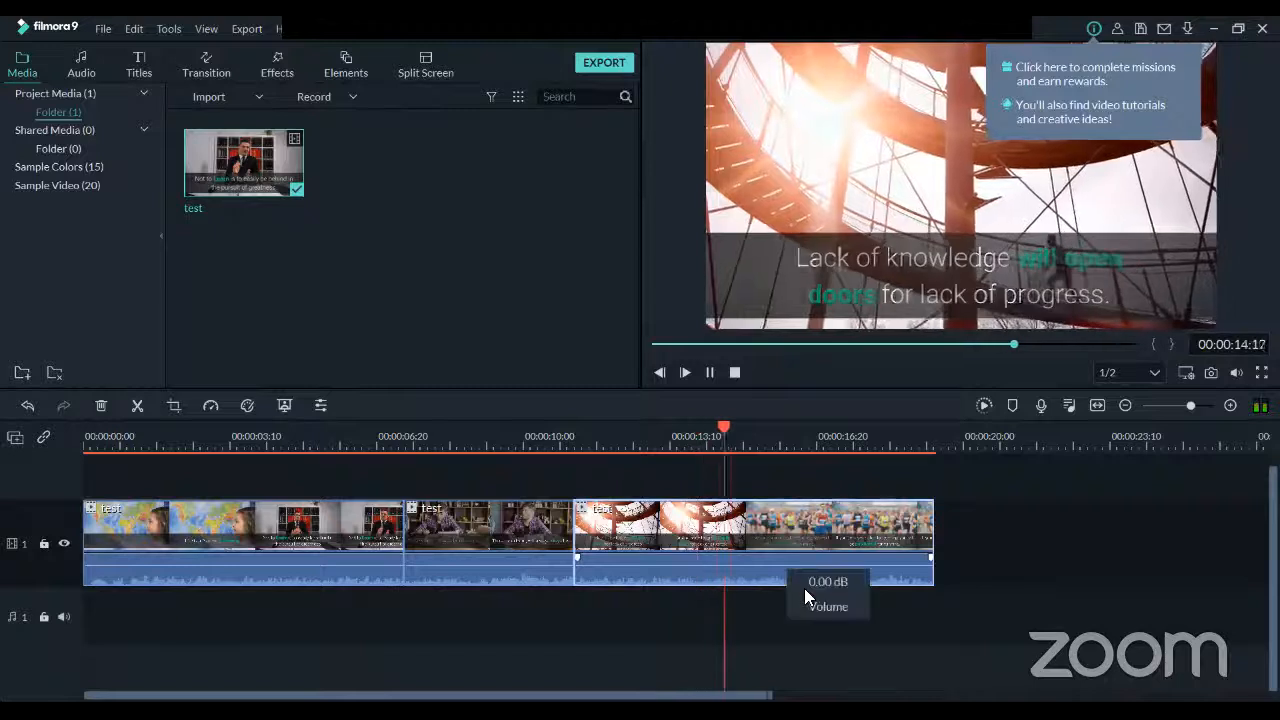
key(space)
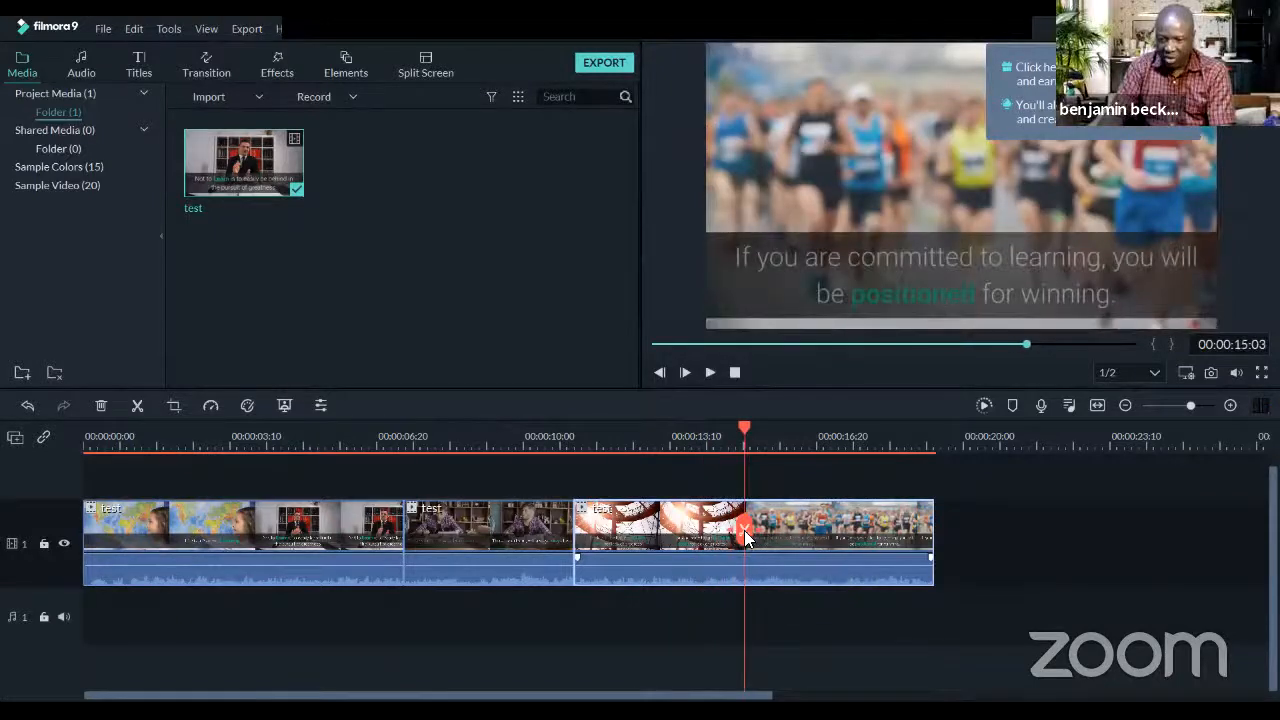
click(746, 530)
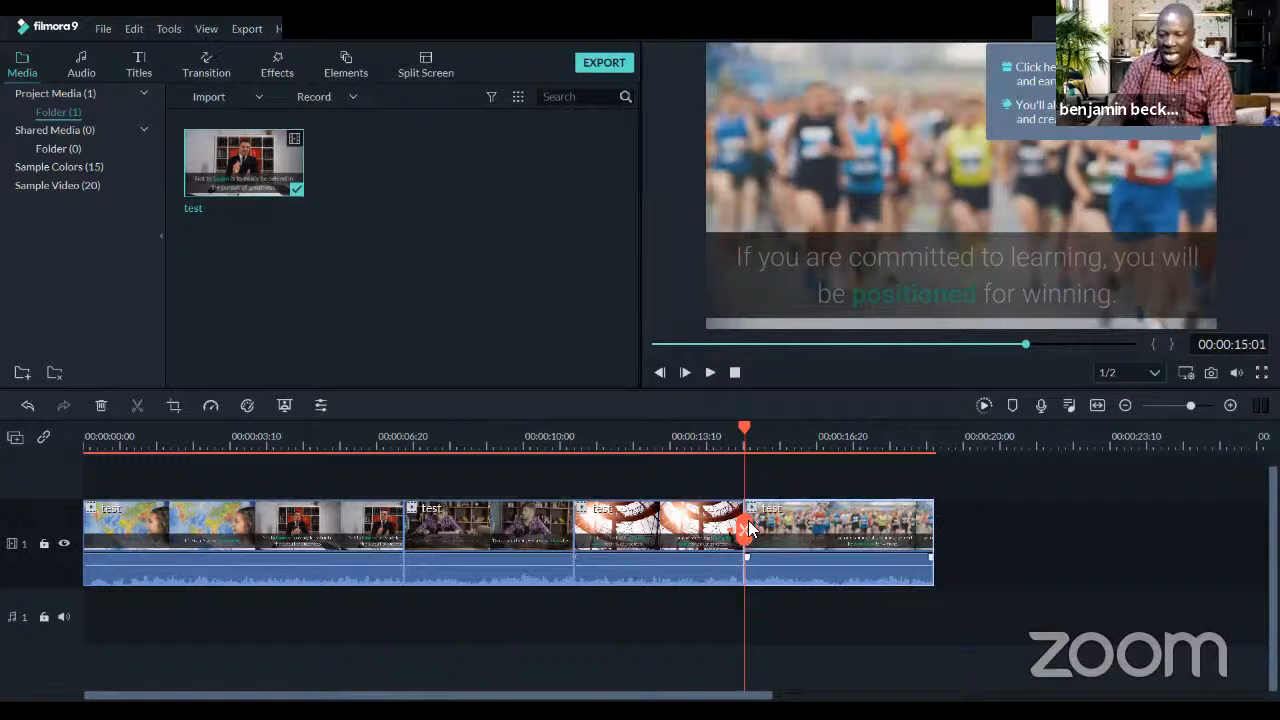
click(596, 524)
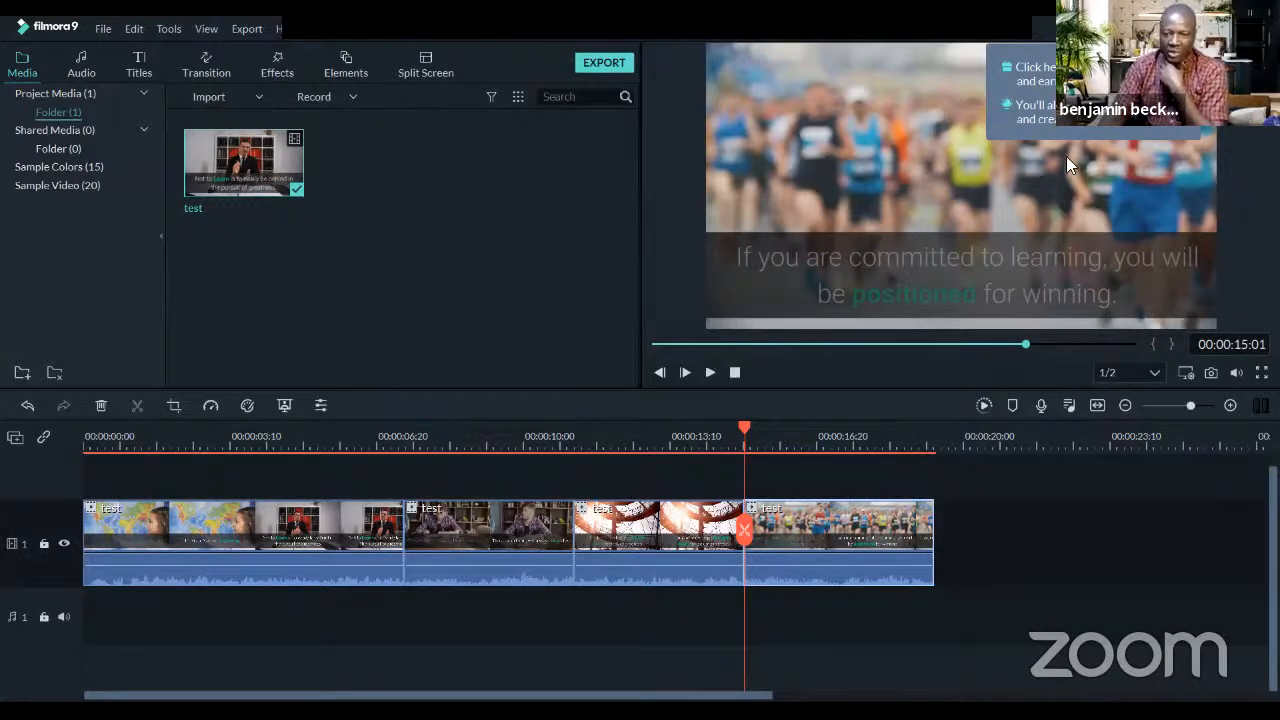
Browse the included transitions and place the Cube transition on the cut between the first and second segments
click(214, 64)
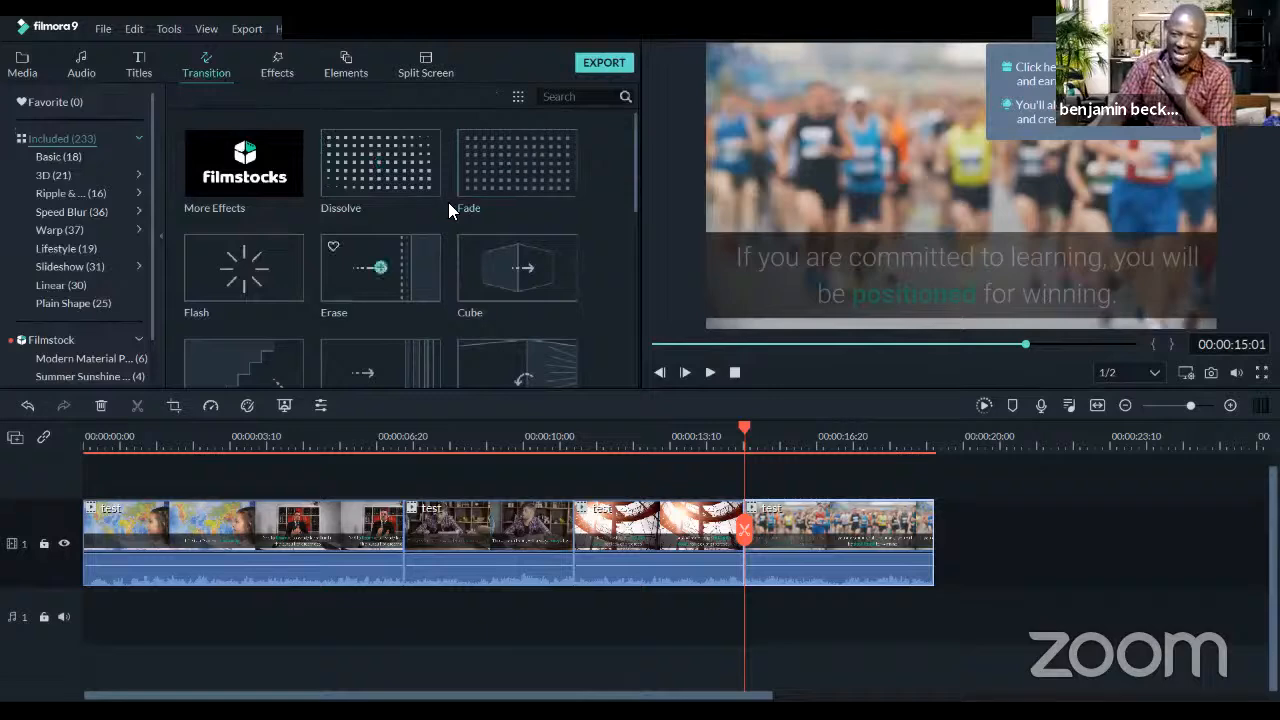
scroll(440, 200, down, 5)
scroll(426, 188, down, 10)
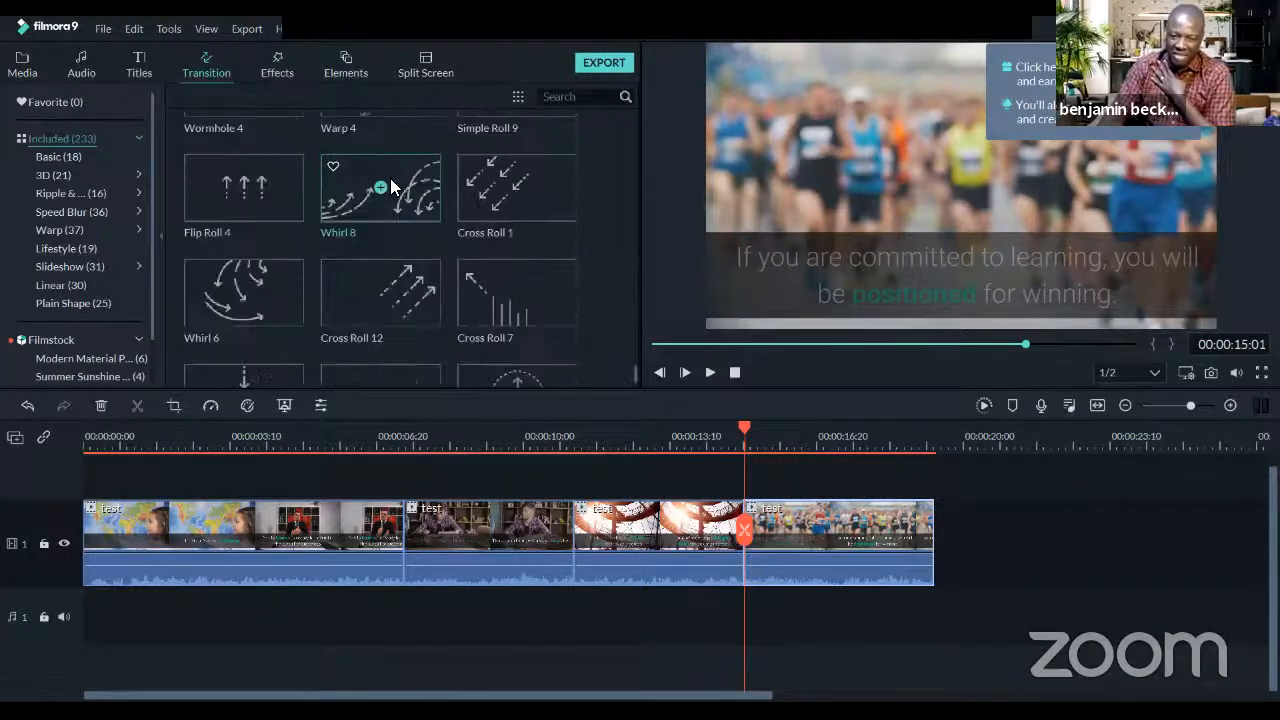
scroll(320, 236, down, 8)
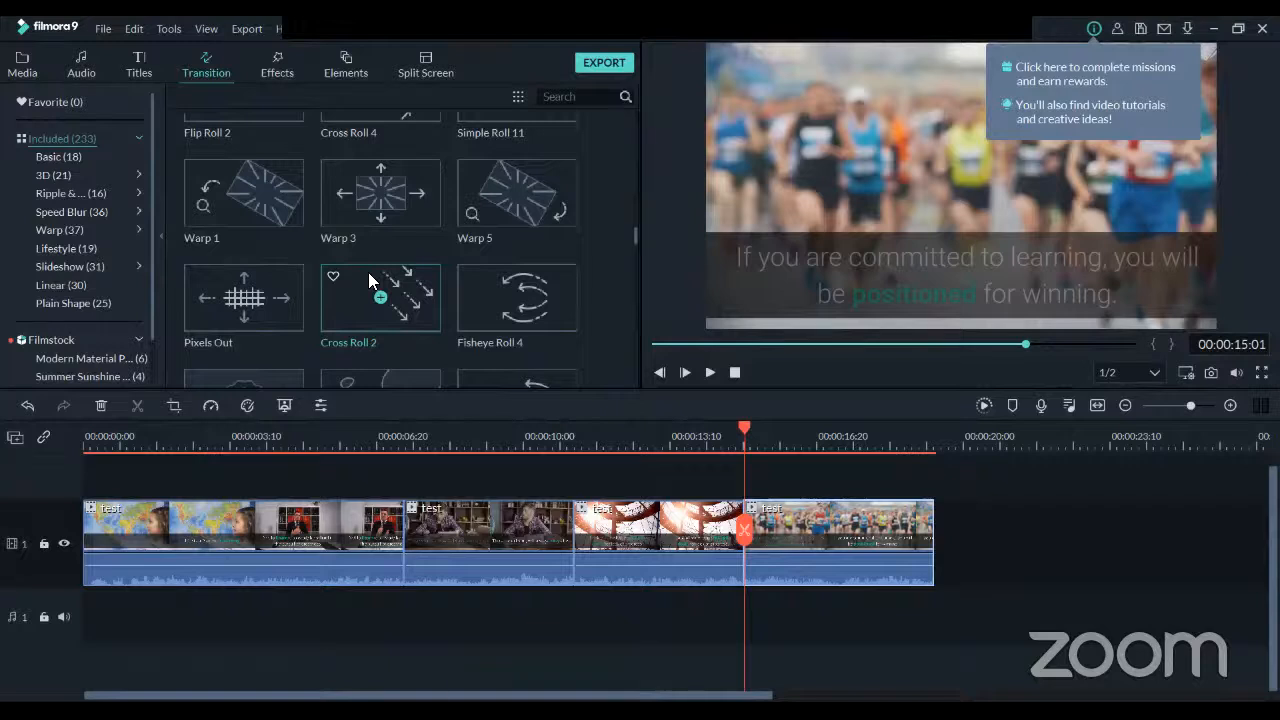
scroll(380, 276, up, 20)
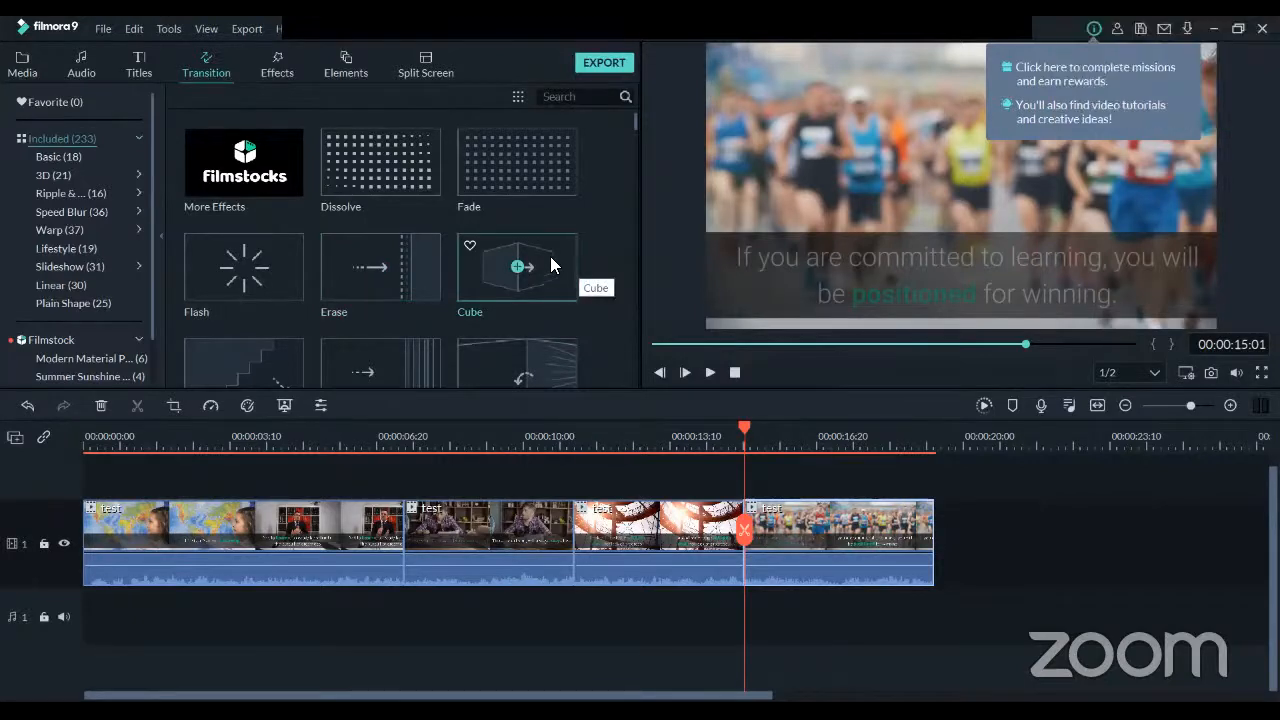
drag(544, 260, 396, 526)
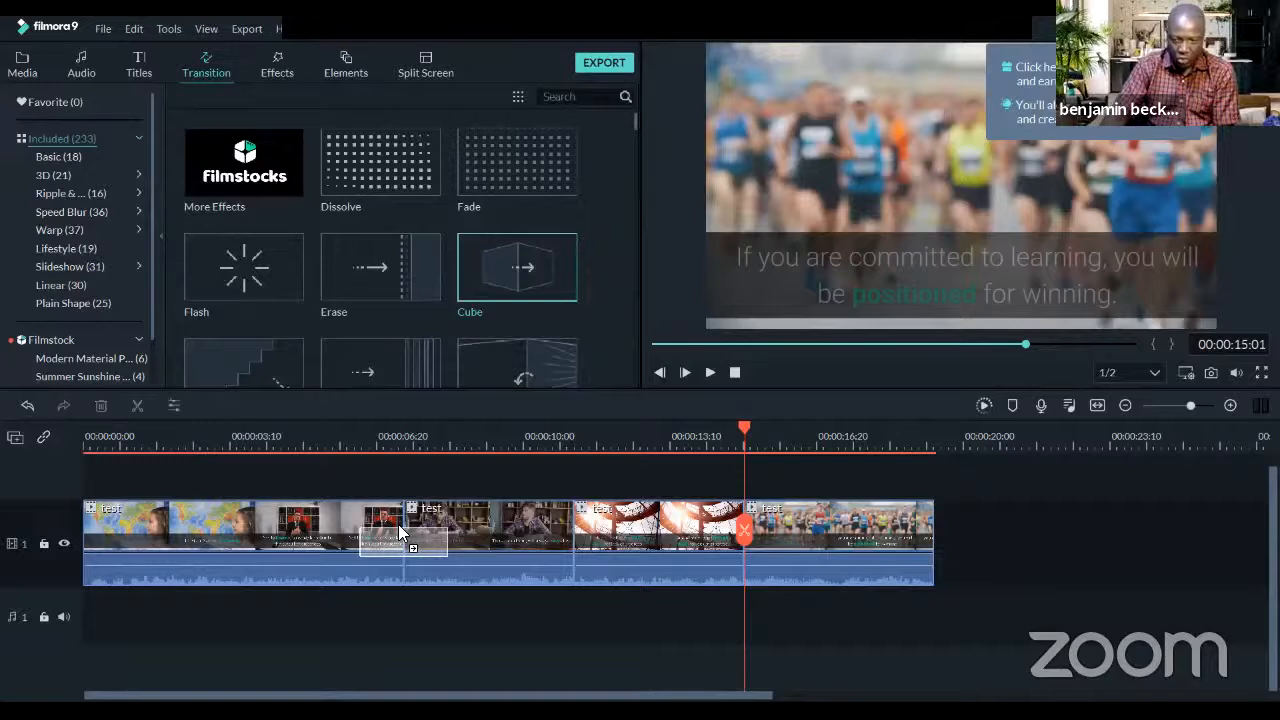
drag(398, 524, 398, 524)
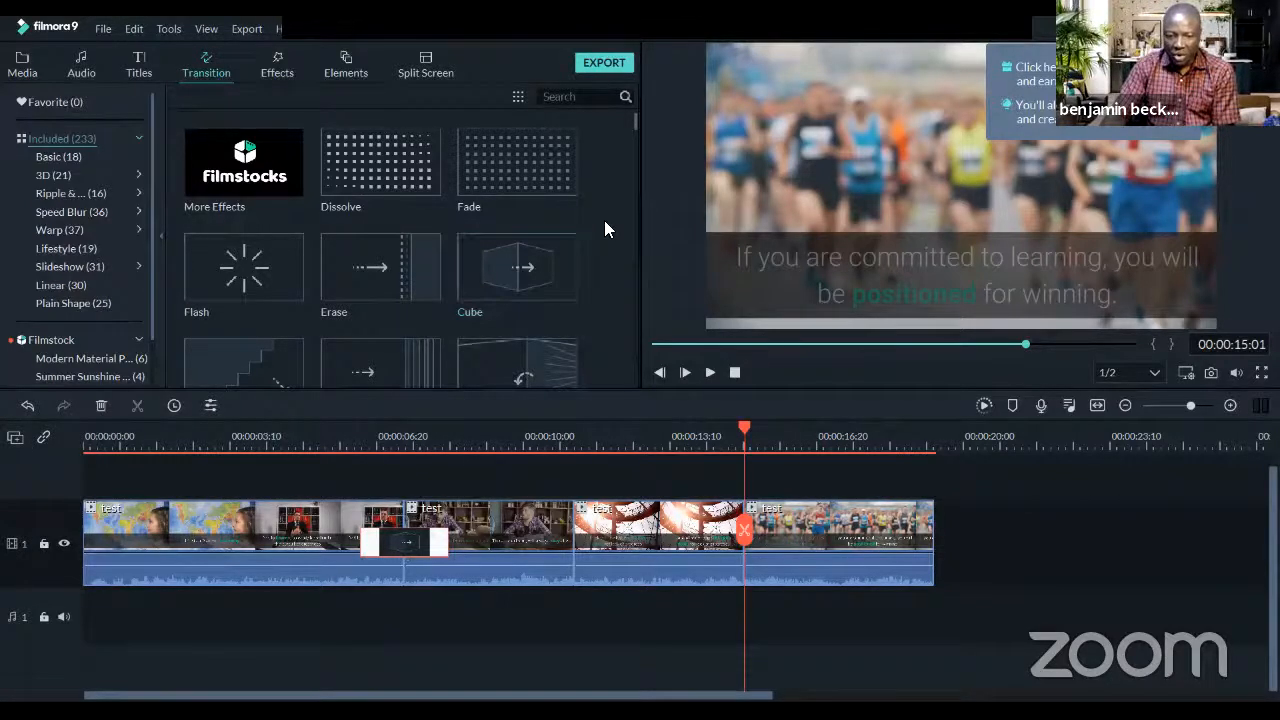
Place the Orb Twist 4 transition on the second cut and the Page Curl transition on the third cut
scroll(604, 220, down, 5)
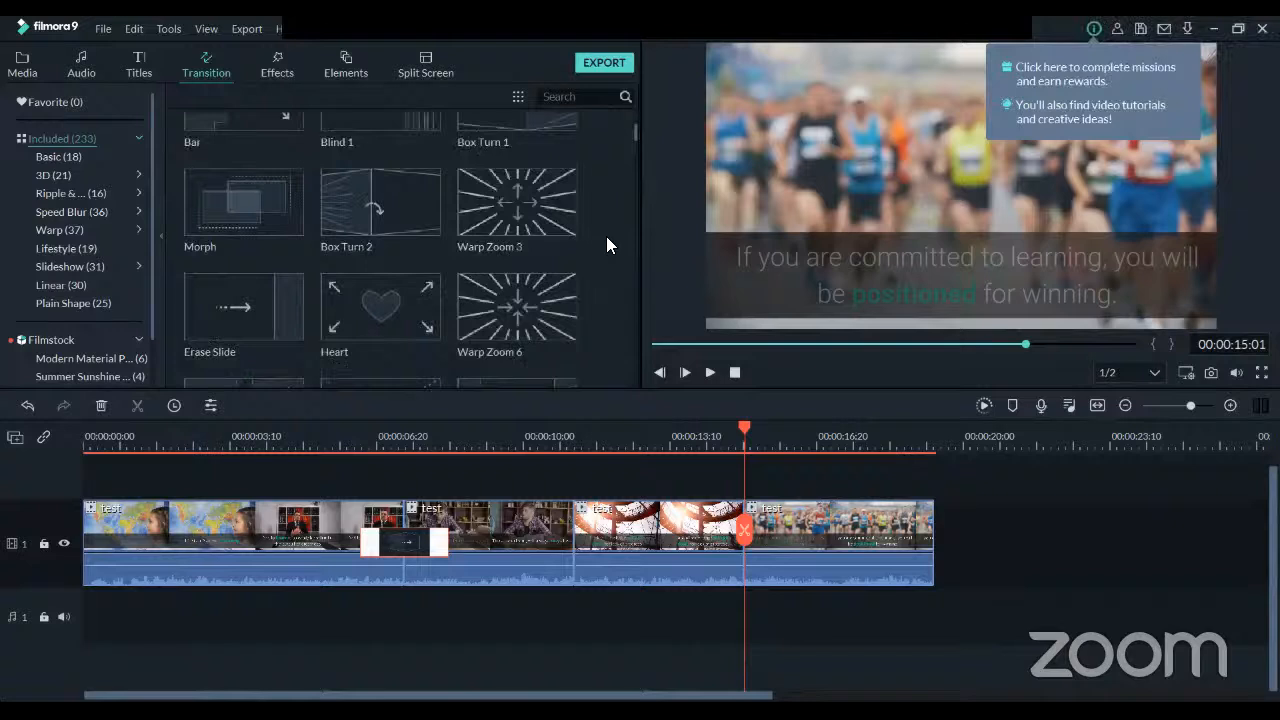
scroll(374, 236, down, 10)
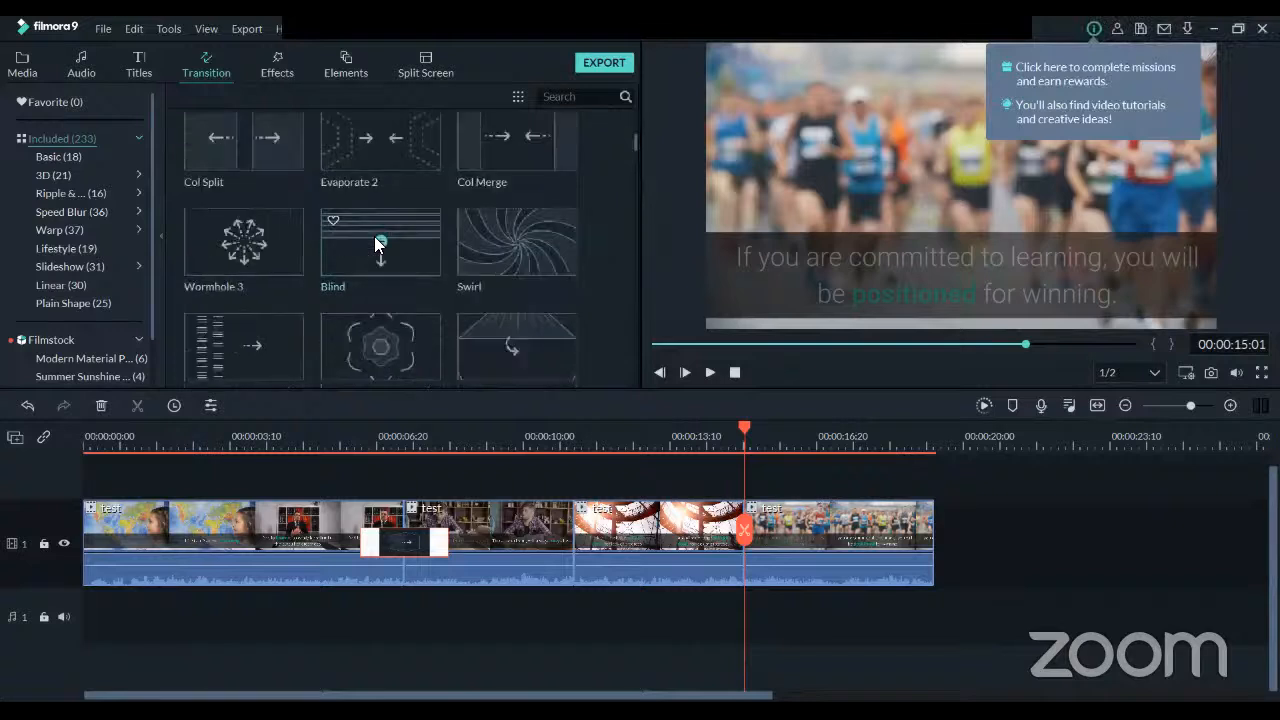
drag(556, 214, 572, 532)
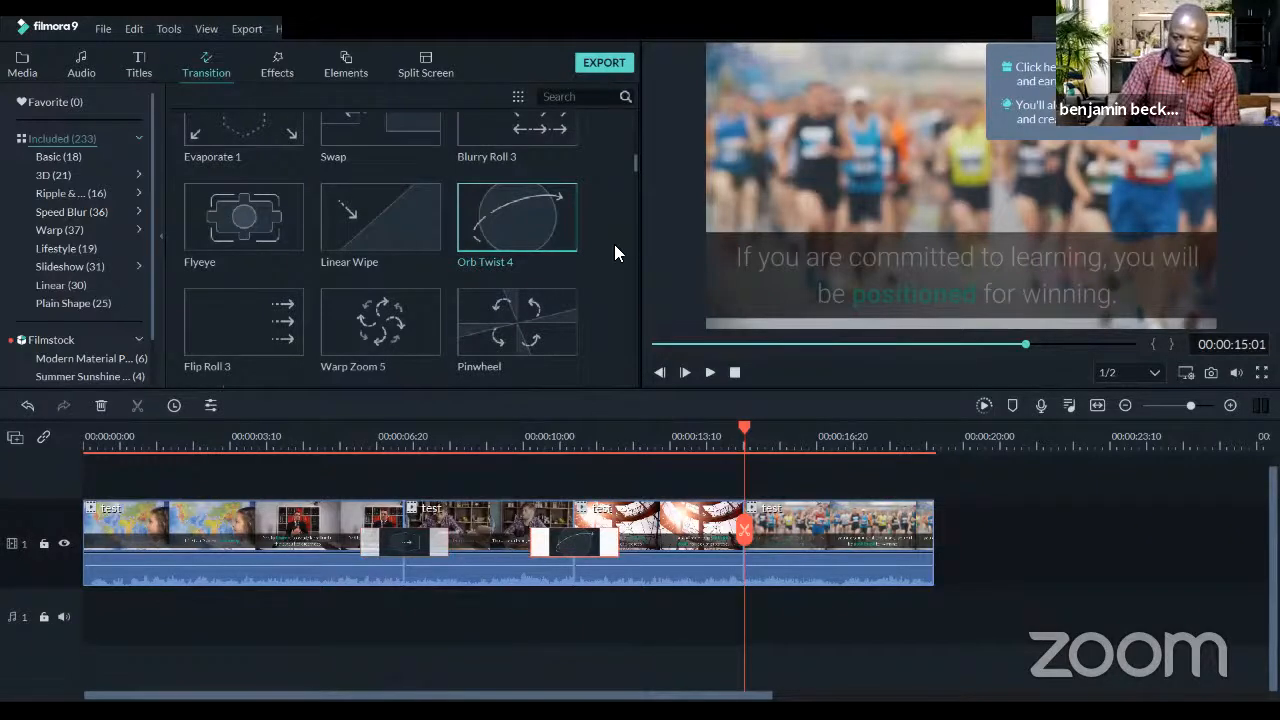
scroll(572, 234, down, 3)
scroll(572, 234, down, 3)
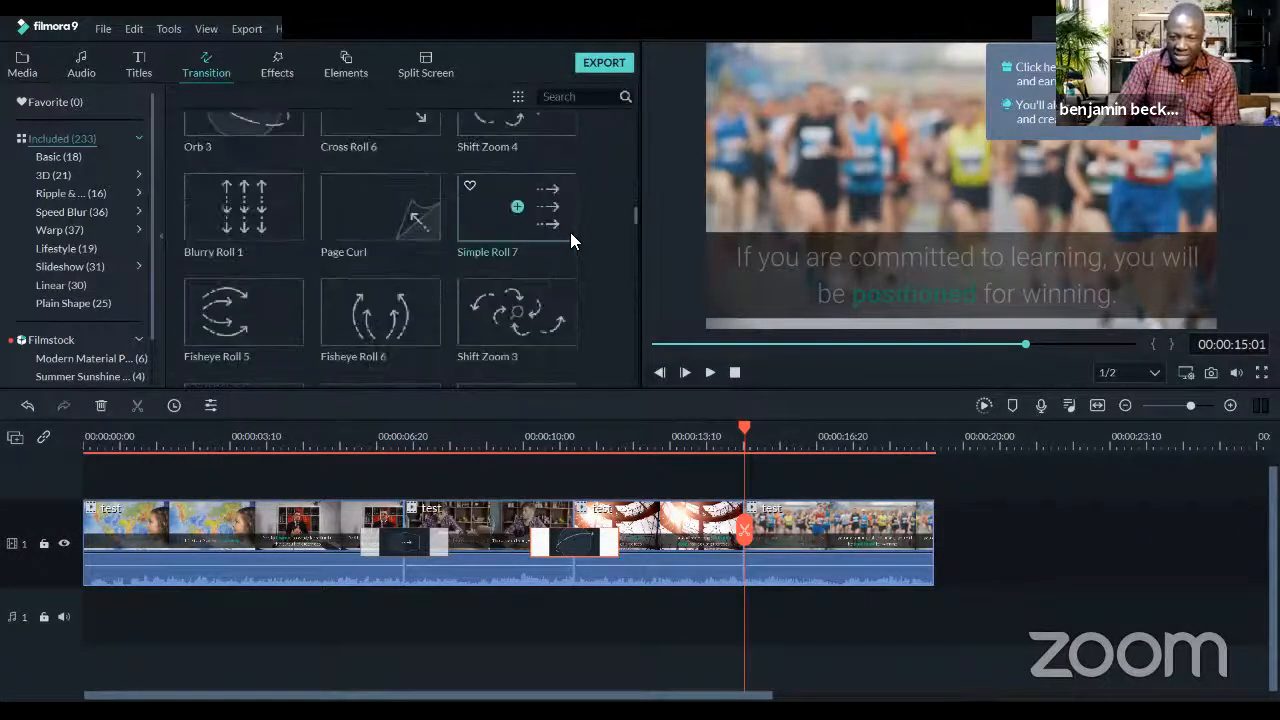
drag(407, 200, 740, 514)
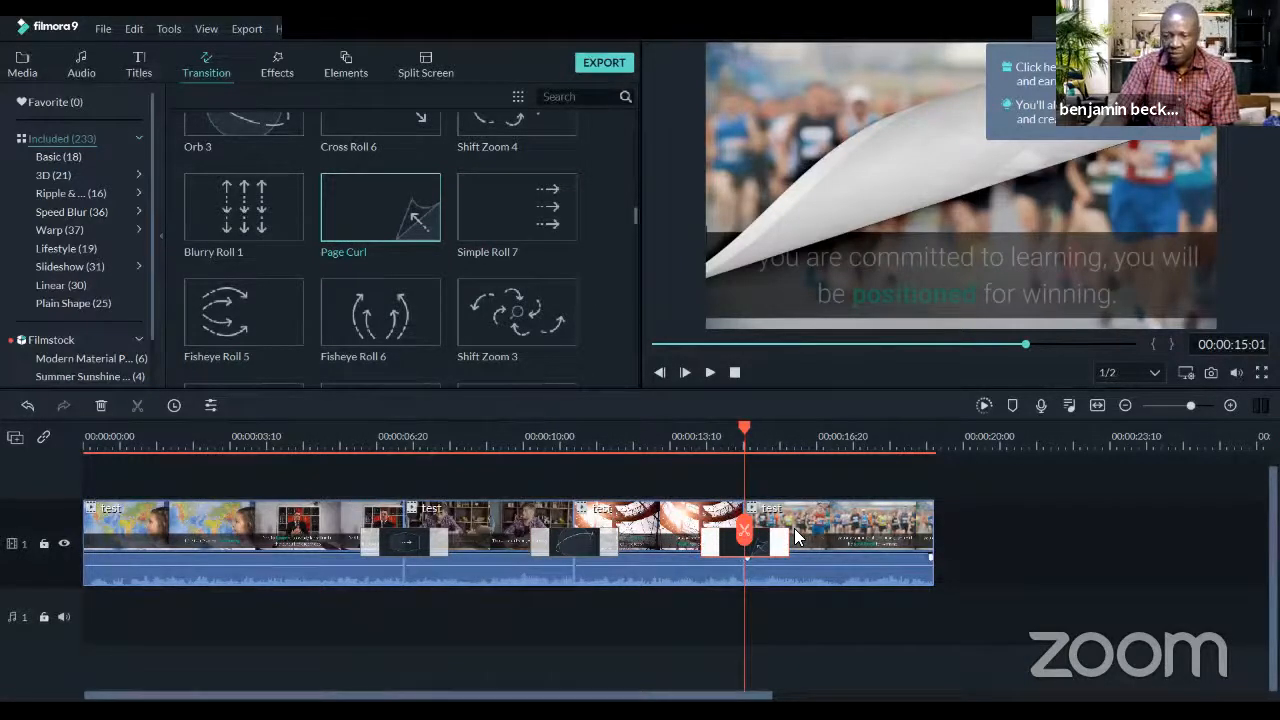
Play the sequence through all three transitions to review them, closing the Get Started missions window on the way
click(236, 440)
key(space)
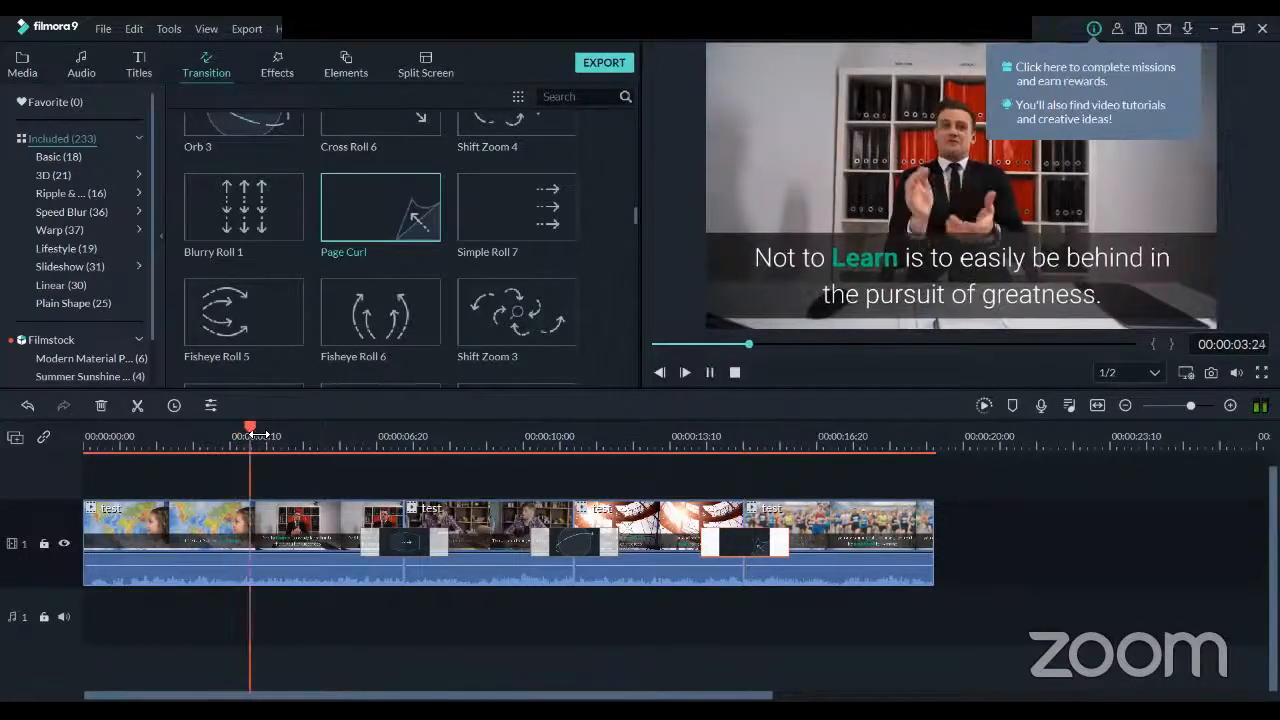
click(1093, 29)
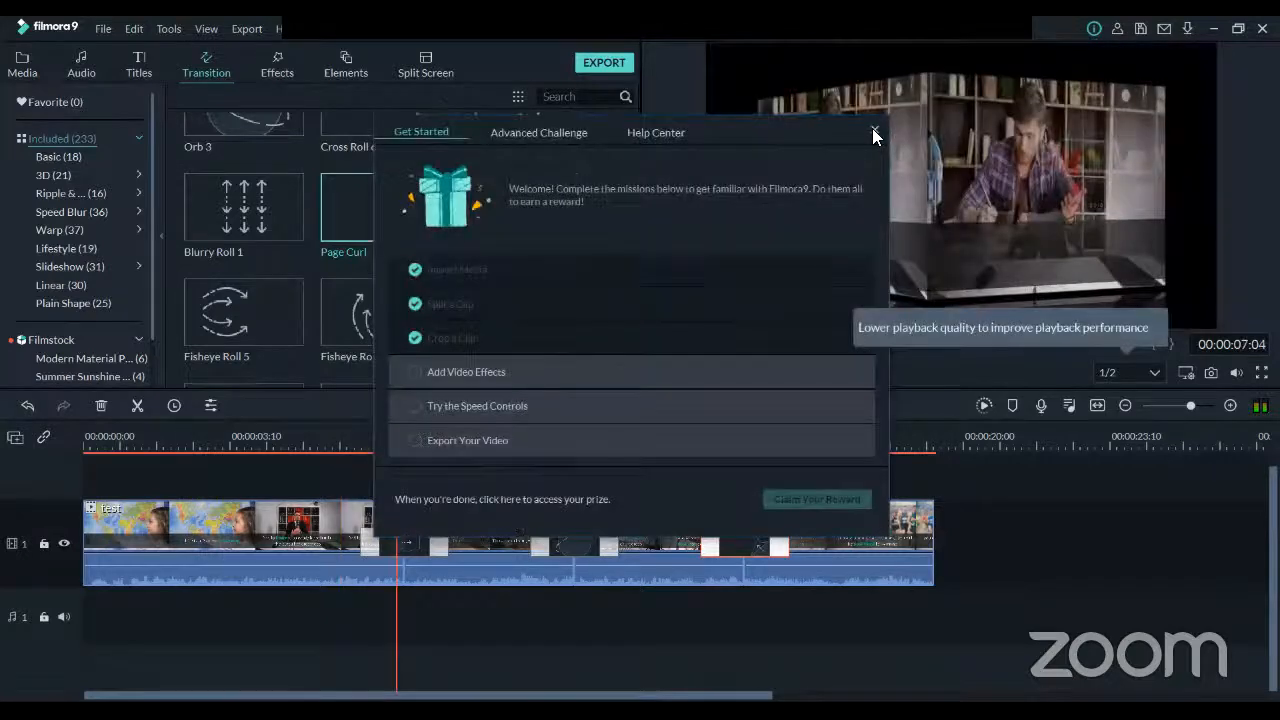
click(874, 130)
click(344, 448)
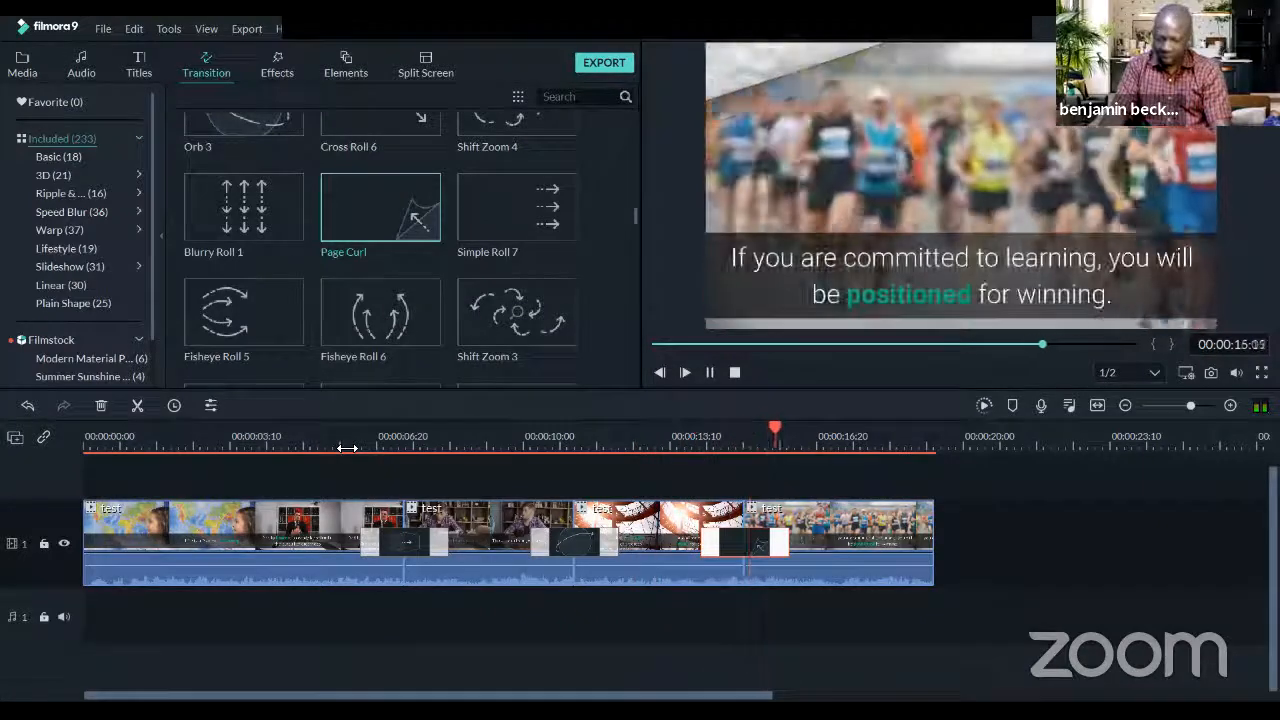
key(space)
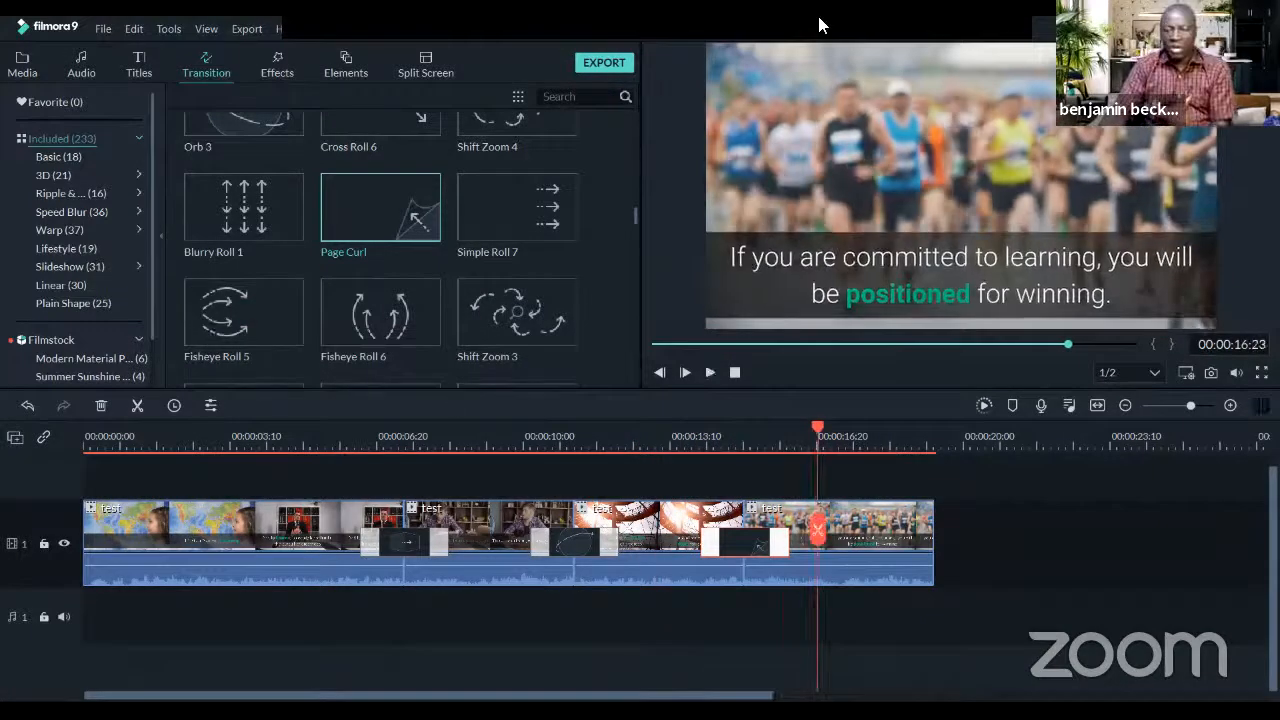
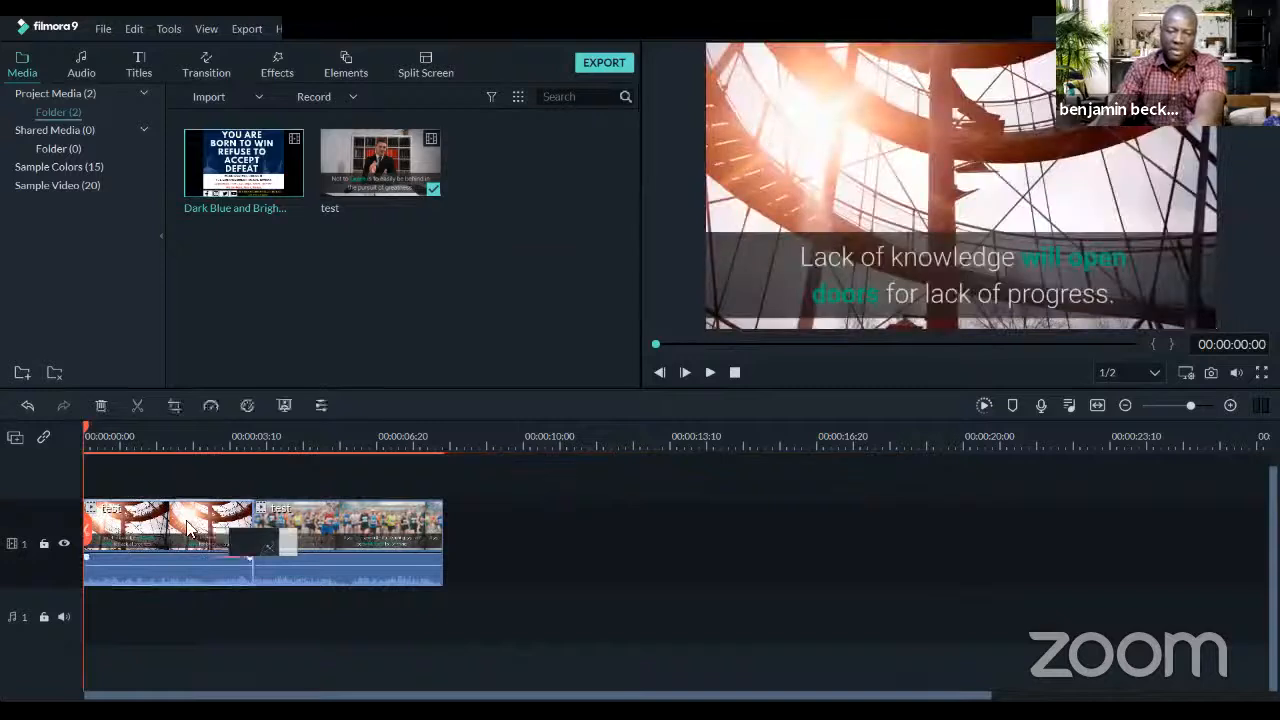
Delete the remaining test segments so the timeline is empty
click(232, 522)
key(Delete)
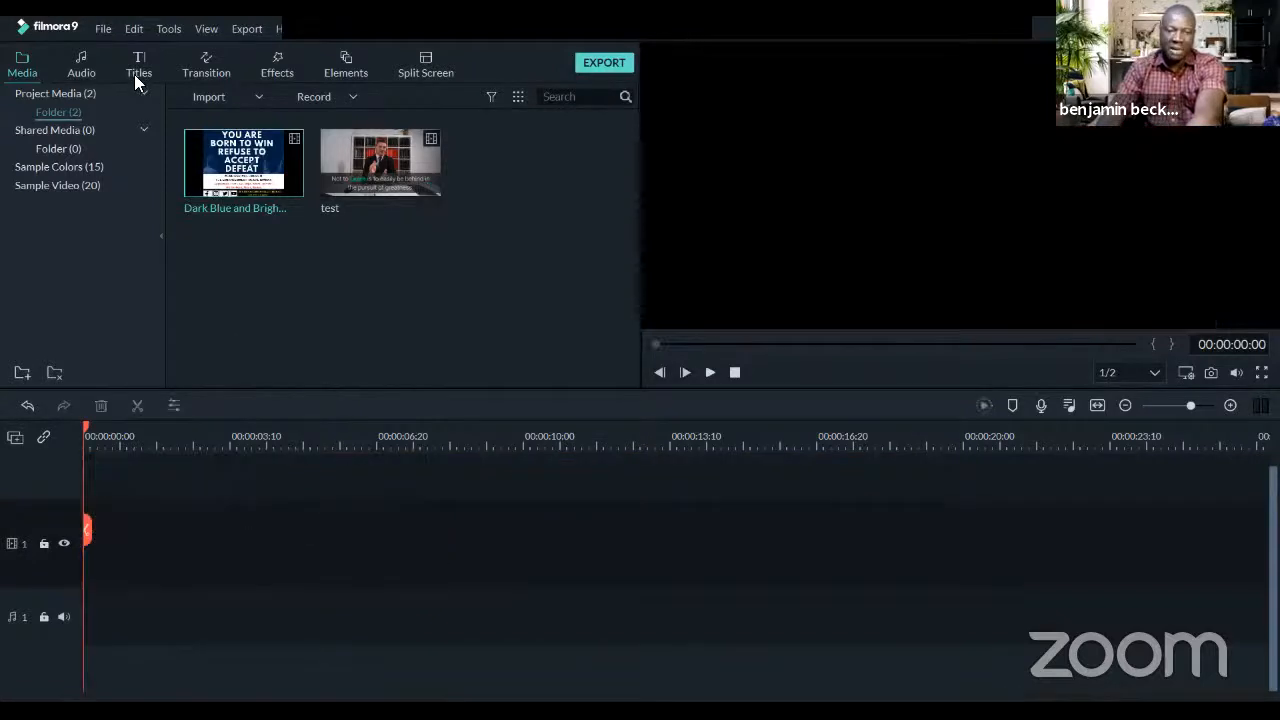
Import MVI_0002 from the Out Pouring of The Spirit Foundation folder in Videos and place it at the start of video track 1
click(226, 110)
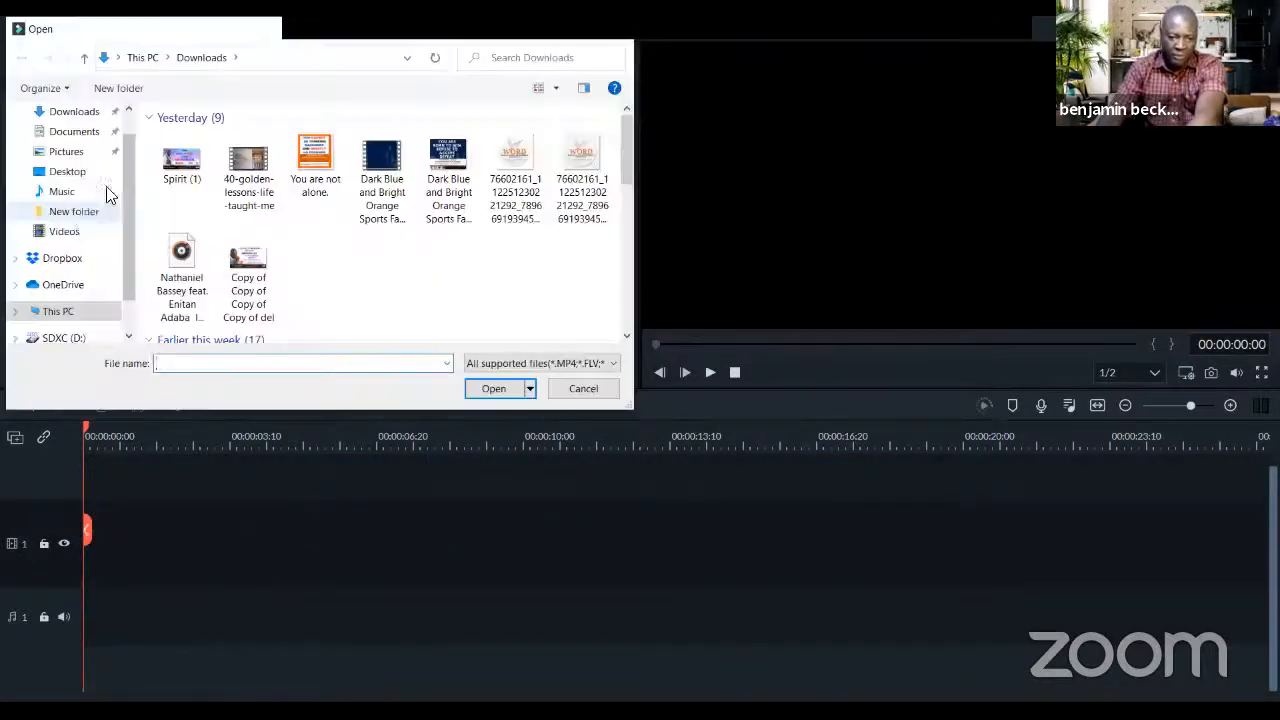
click(64, 231)
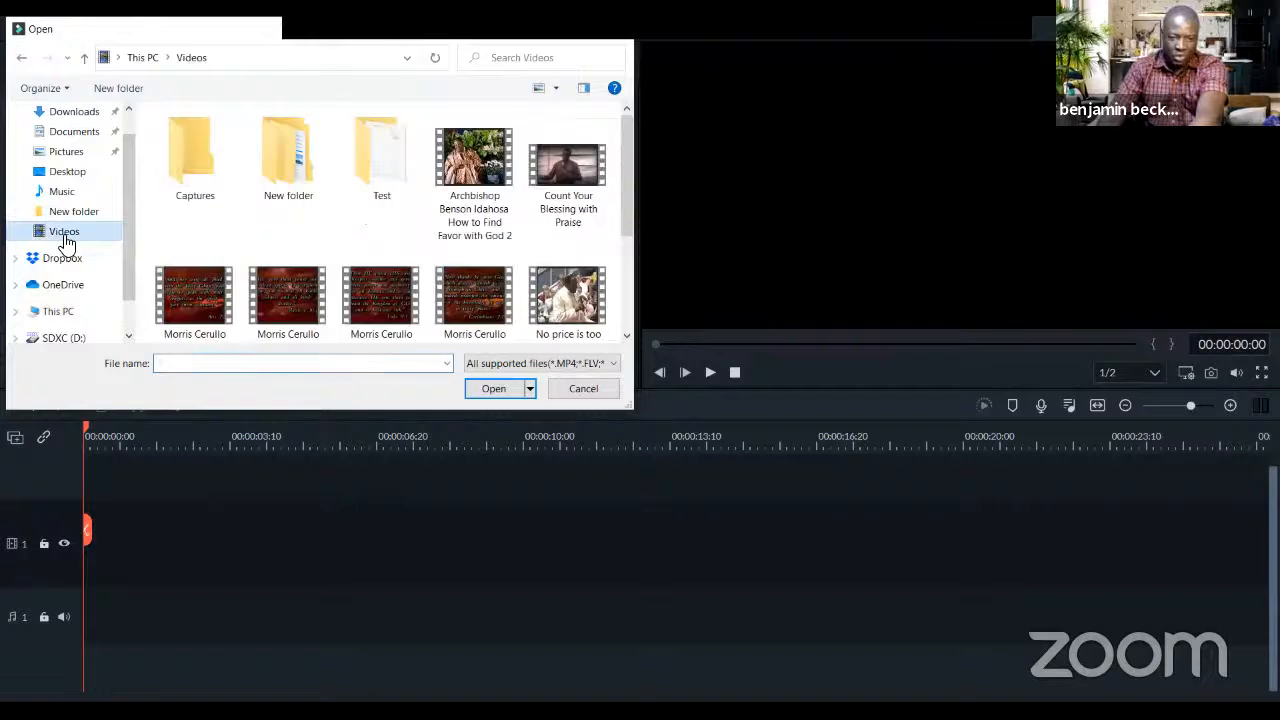
double_click(302, 150)
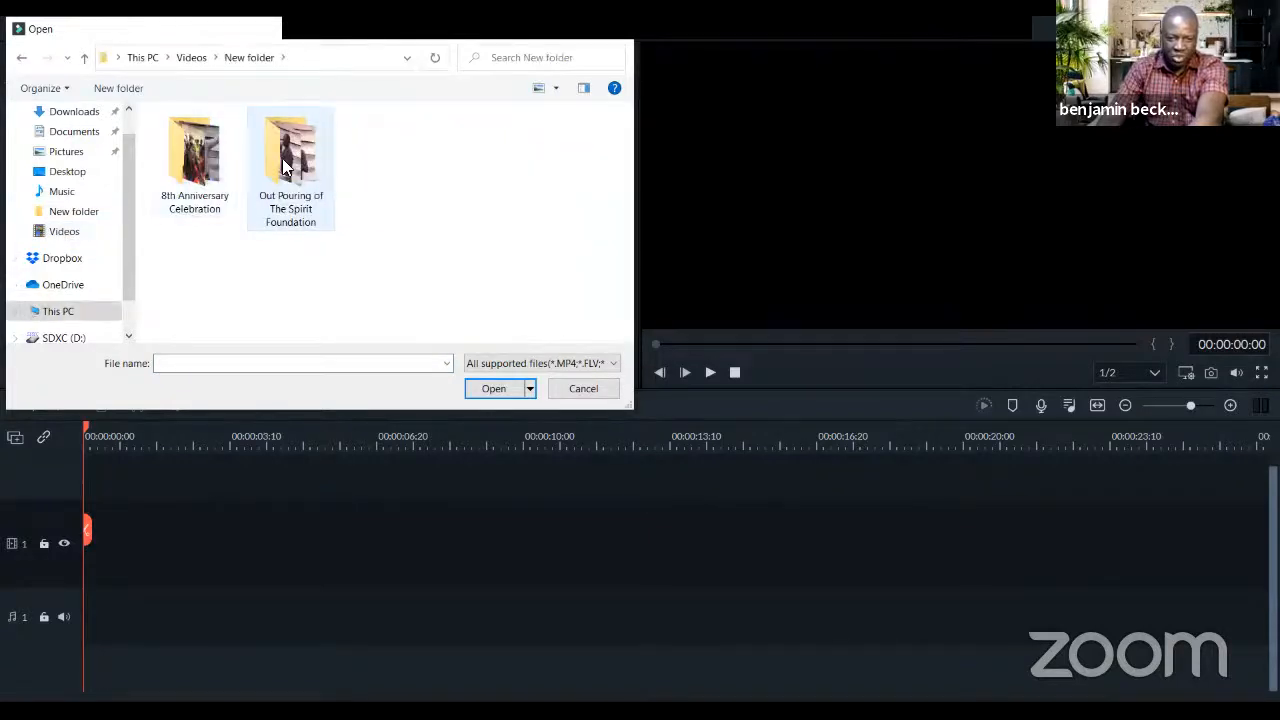
double_click(285, 156)
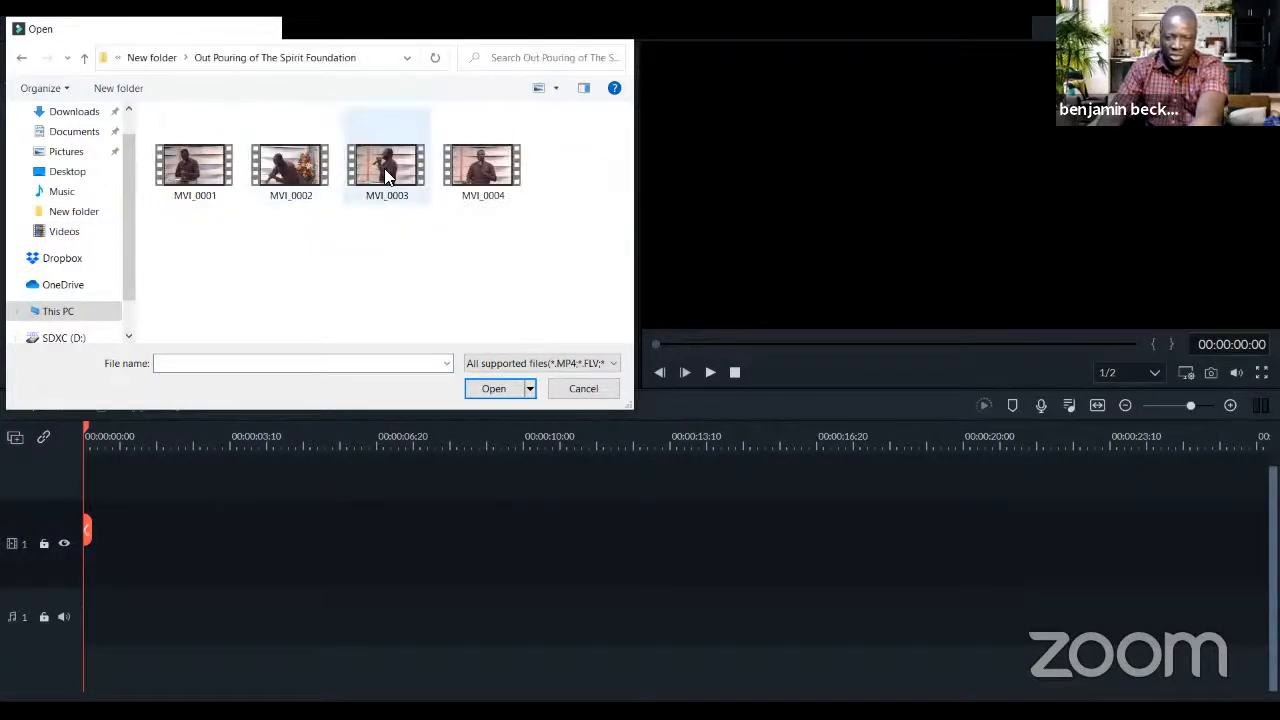
click(293, 175)
double_click(293, 175)
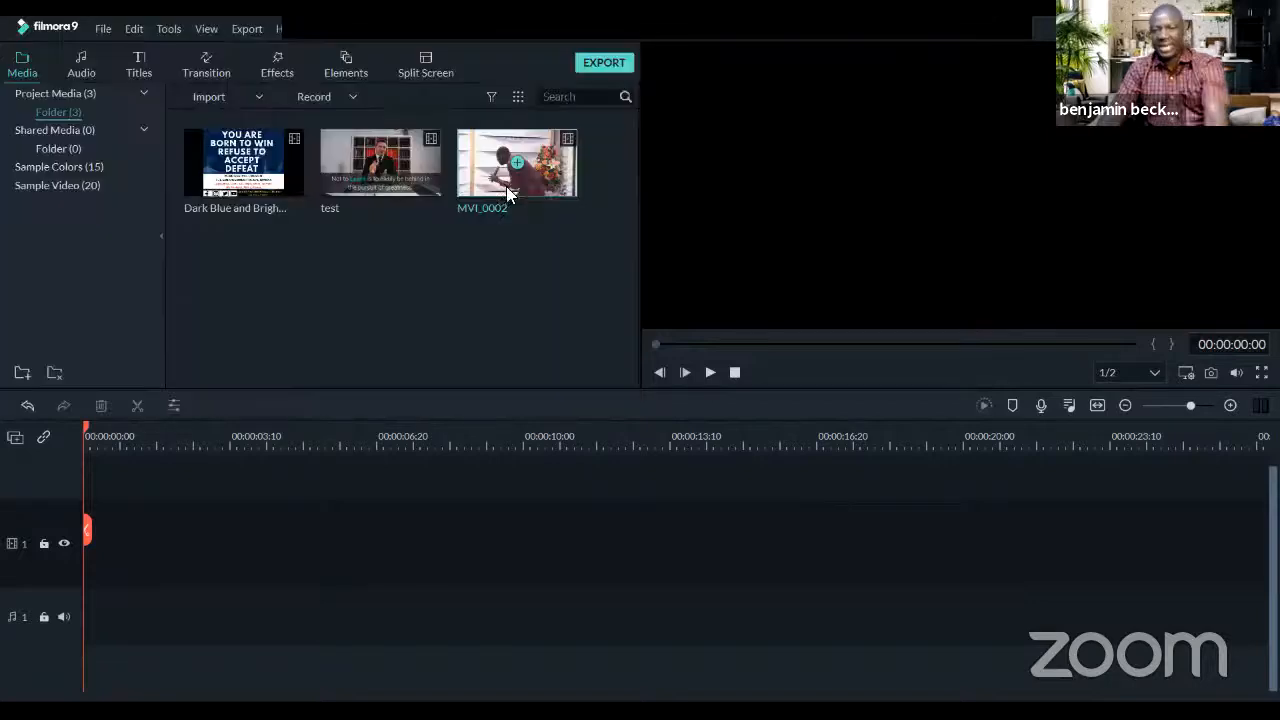
drag(543, 176, 90, 538)
Skim the MVI_0002 clip, split it at 00:03:35:19 and delete the part before the cut
drag(352, 447, 169, 452)
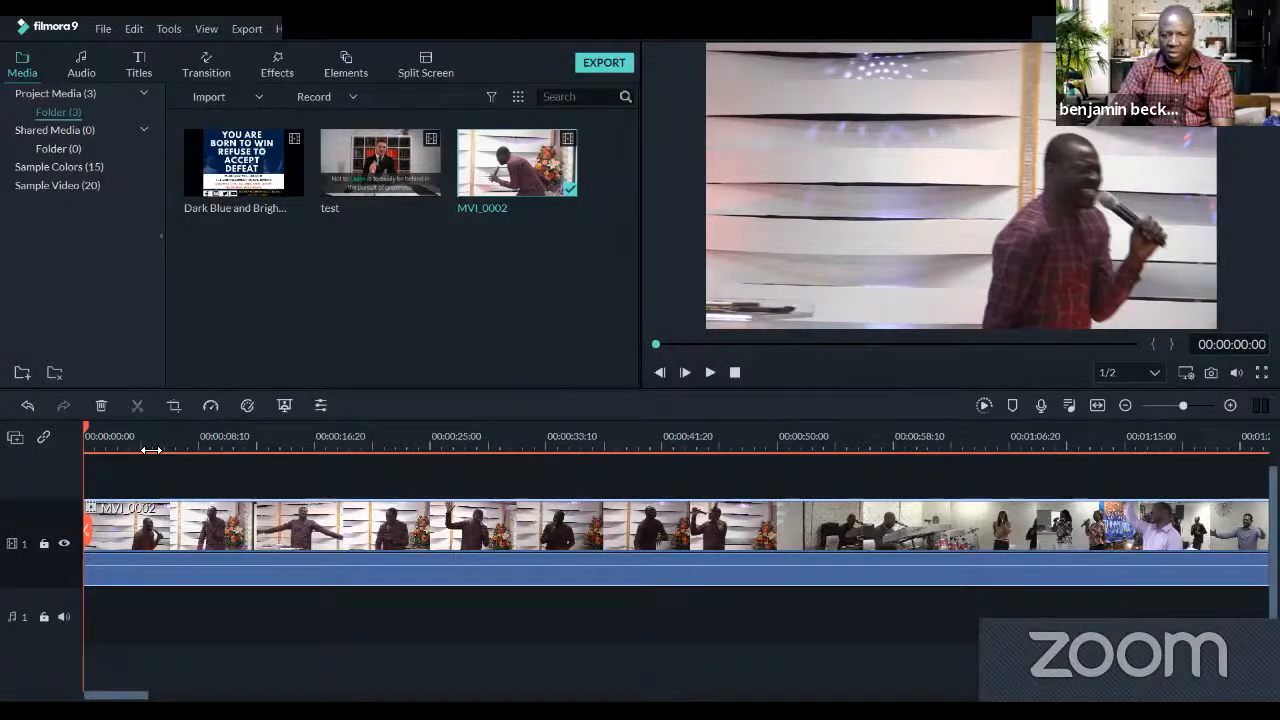
click(240, 447)
click(355, 447)
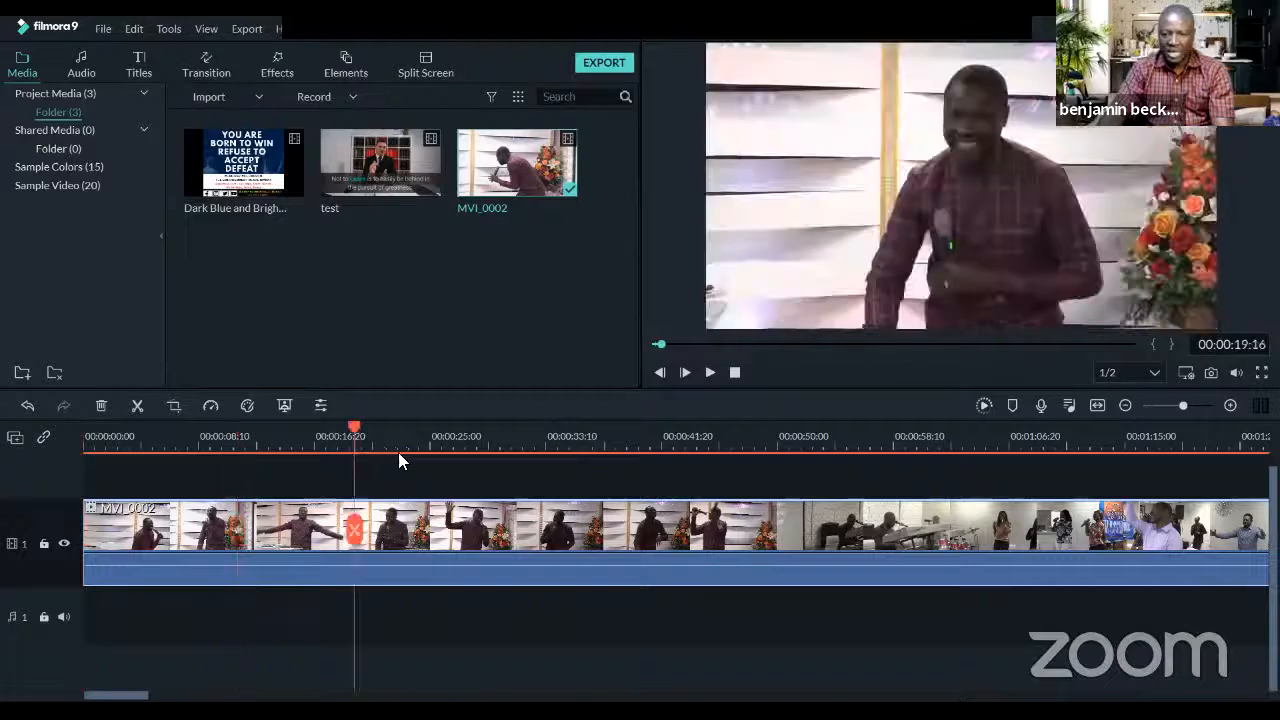
click(530, 446)
scroll(557, 449, down, 1)
click(632, 447)
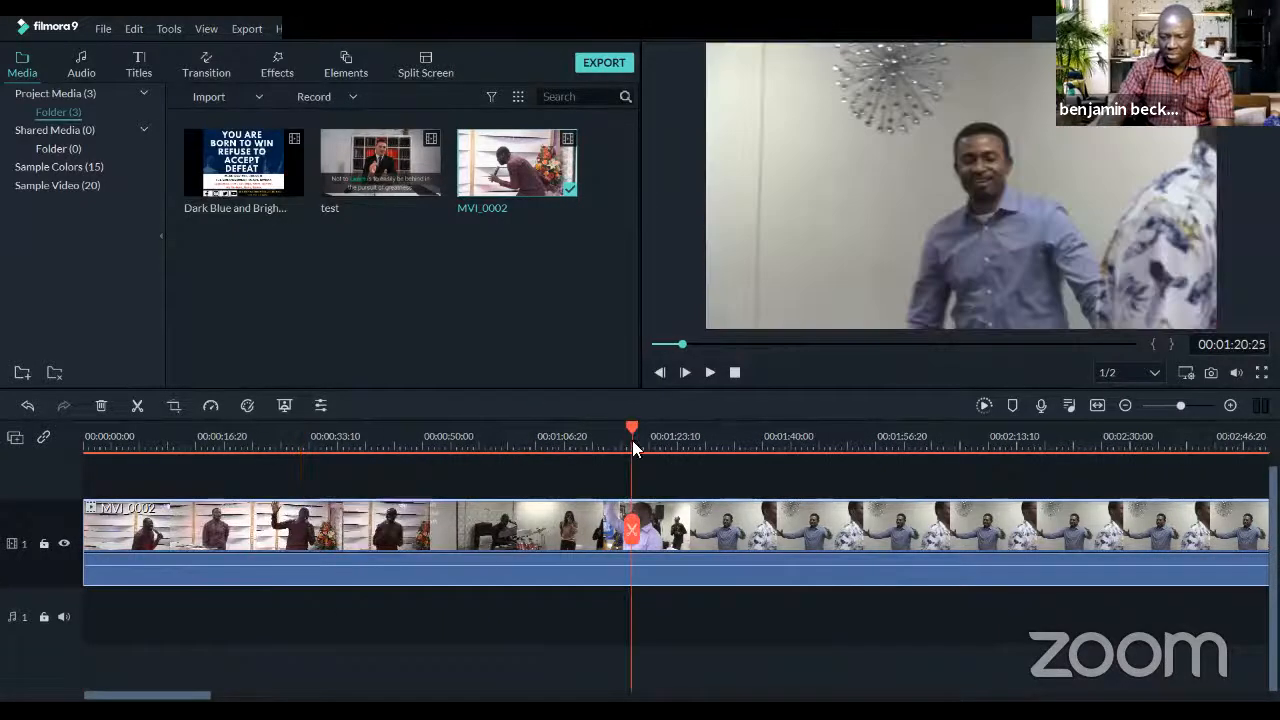
scroll(500, 447, down, 1)
click(686, 447)
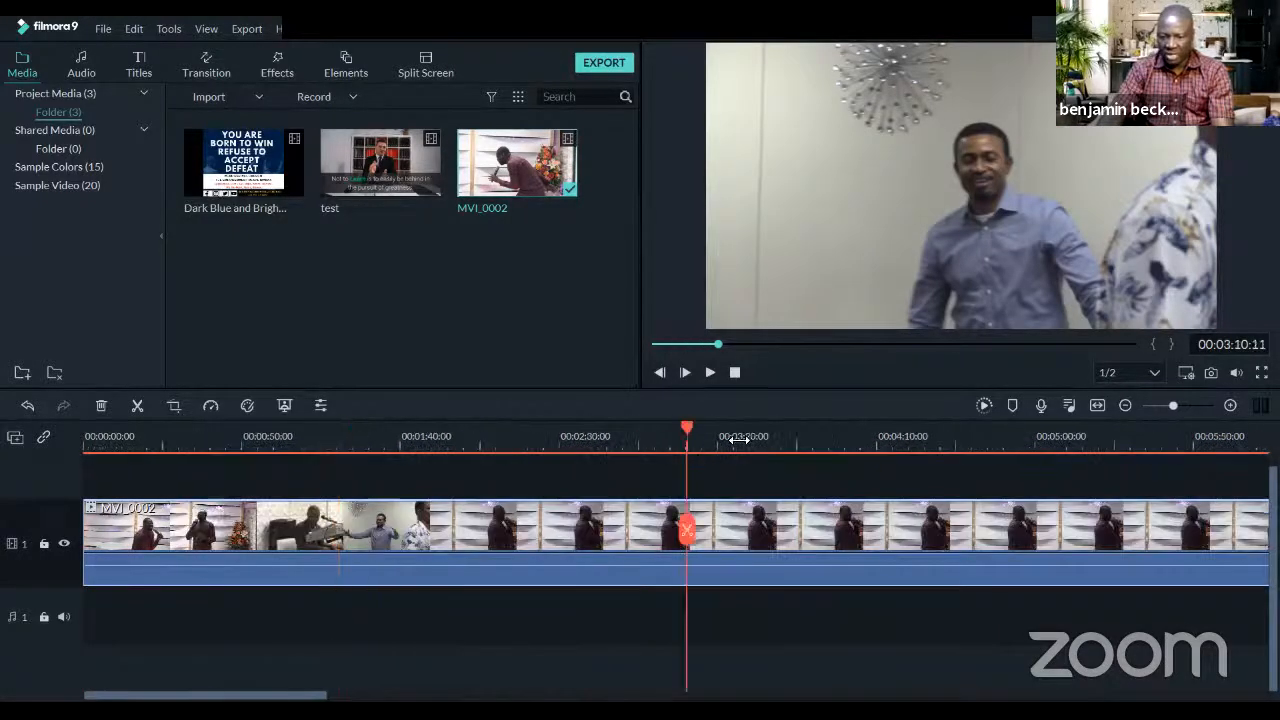
scroll(517, 440, down, 1)
click(501, 447)
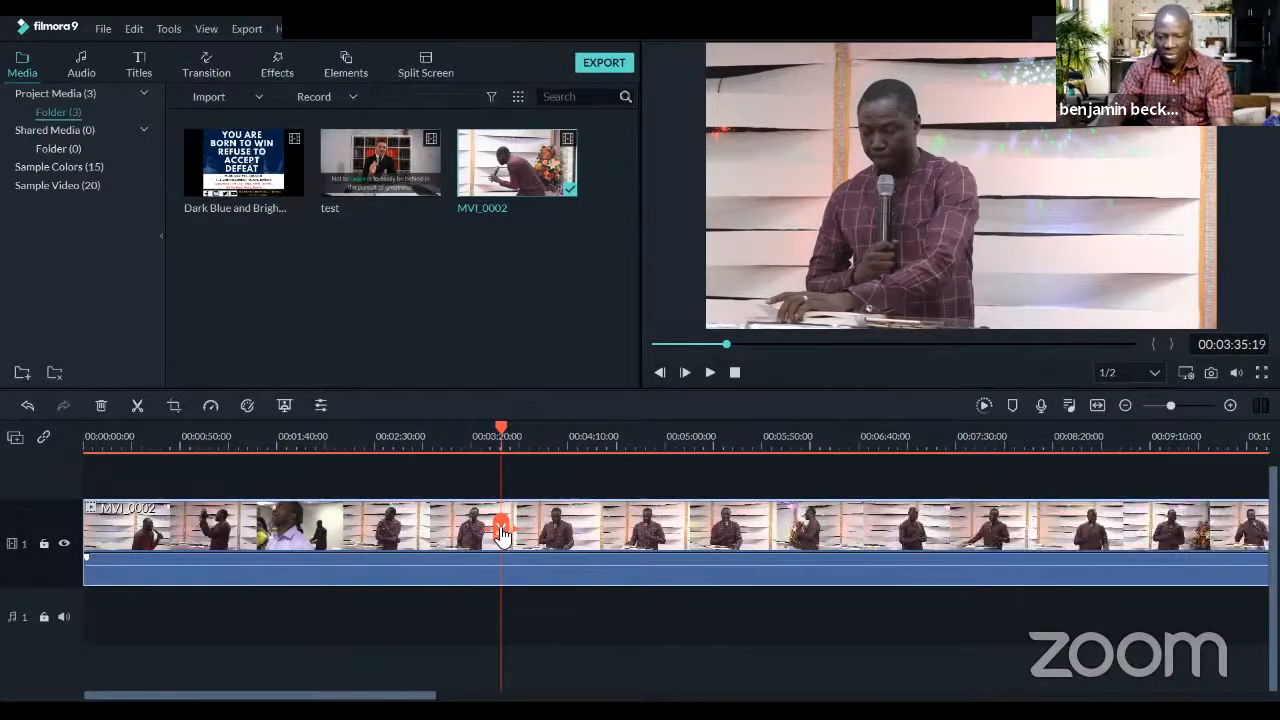
click(501, 531)
key(Delete)
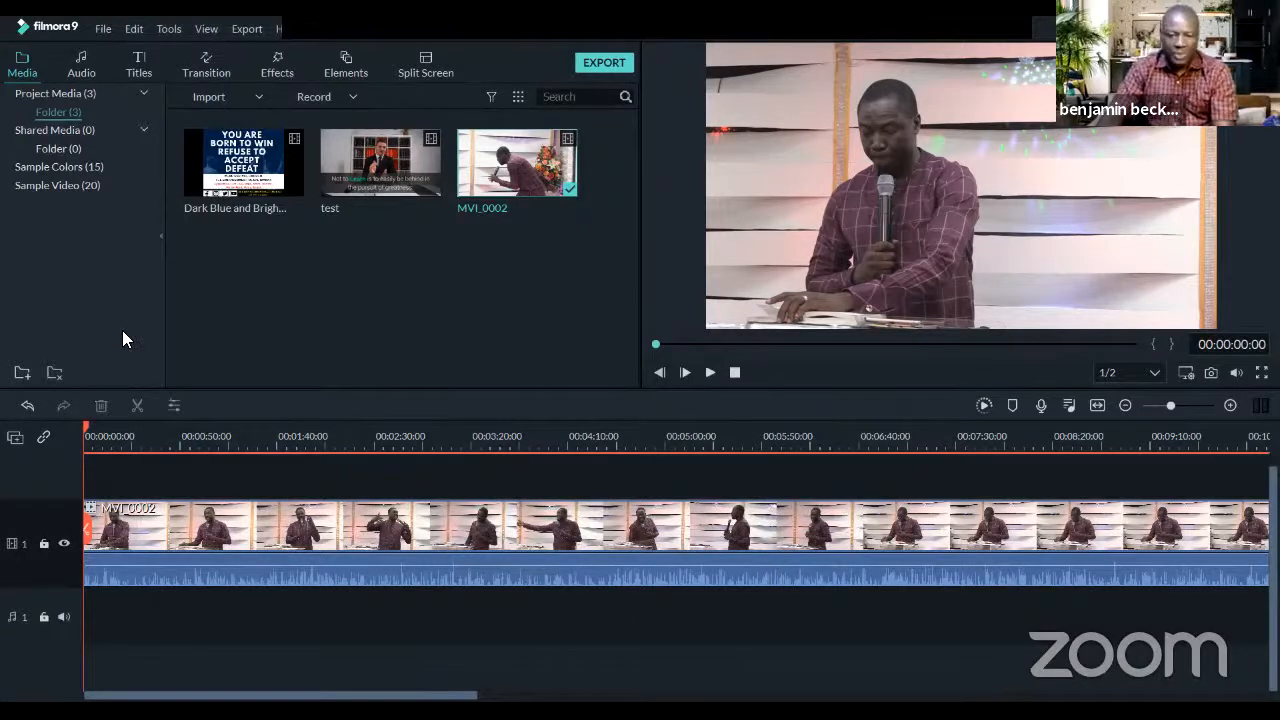
Play the trimmed MVI_0002 clip from its start, skip ahead through it and pause at 00:03:56:11
key(space)
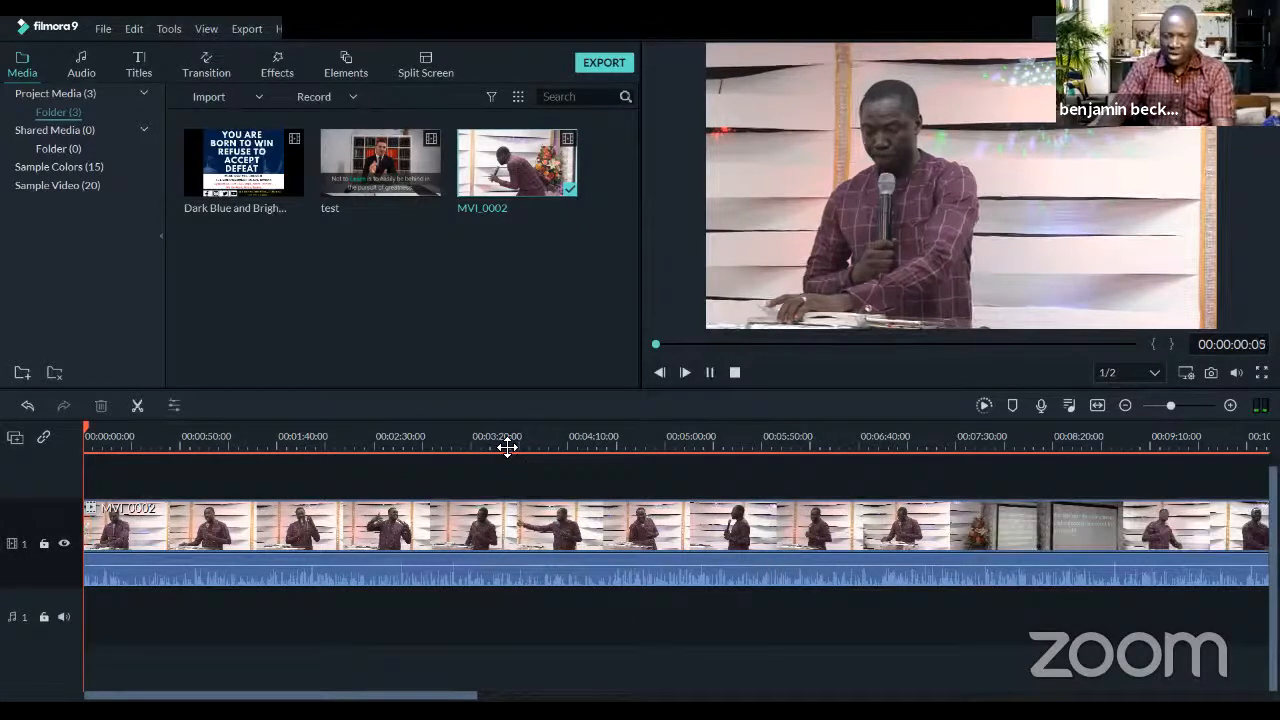
scroll(517, 440, down, 3)
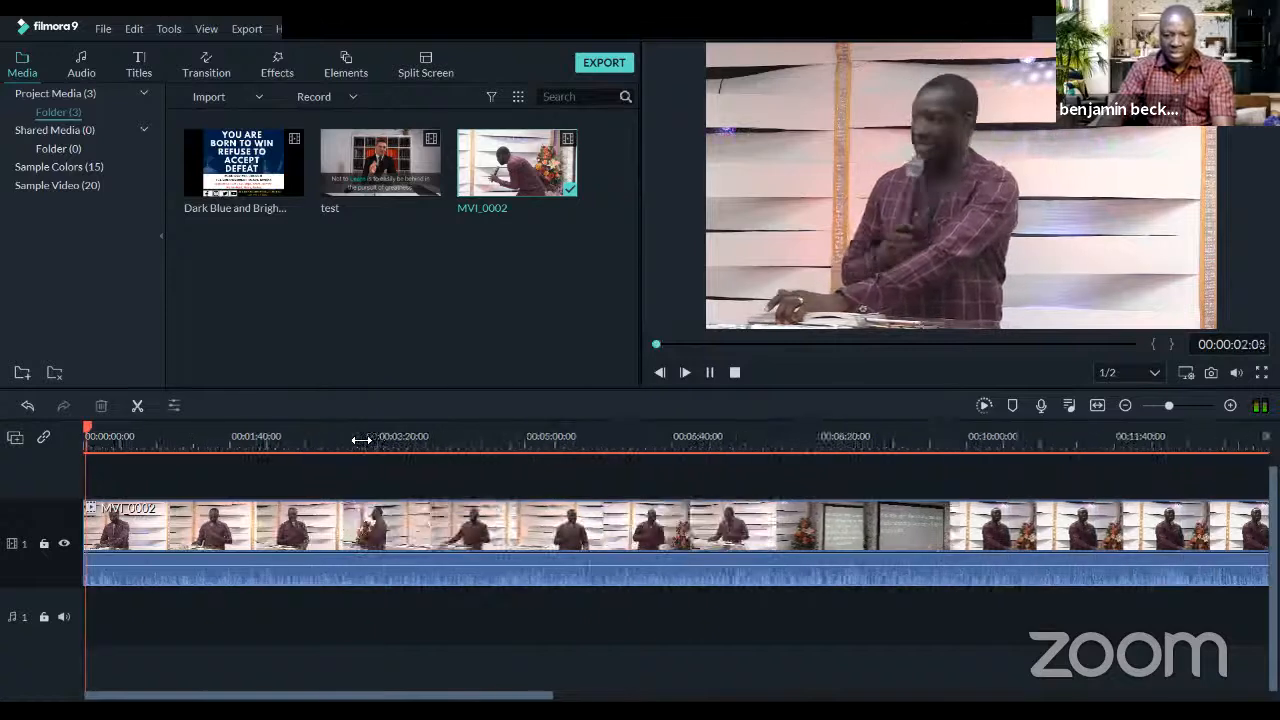
click(231, 442)
click(322, 440)
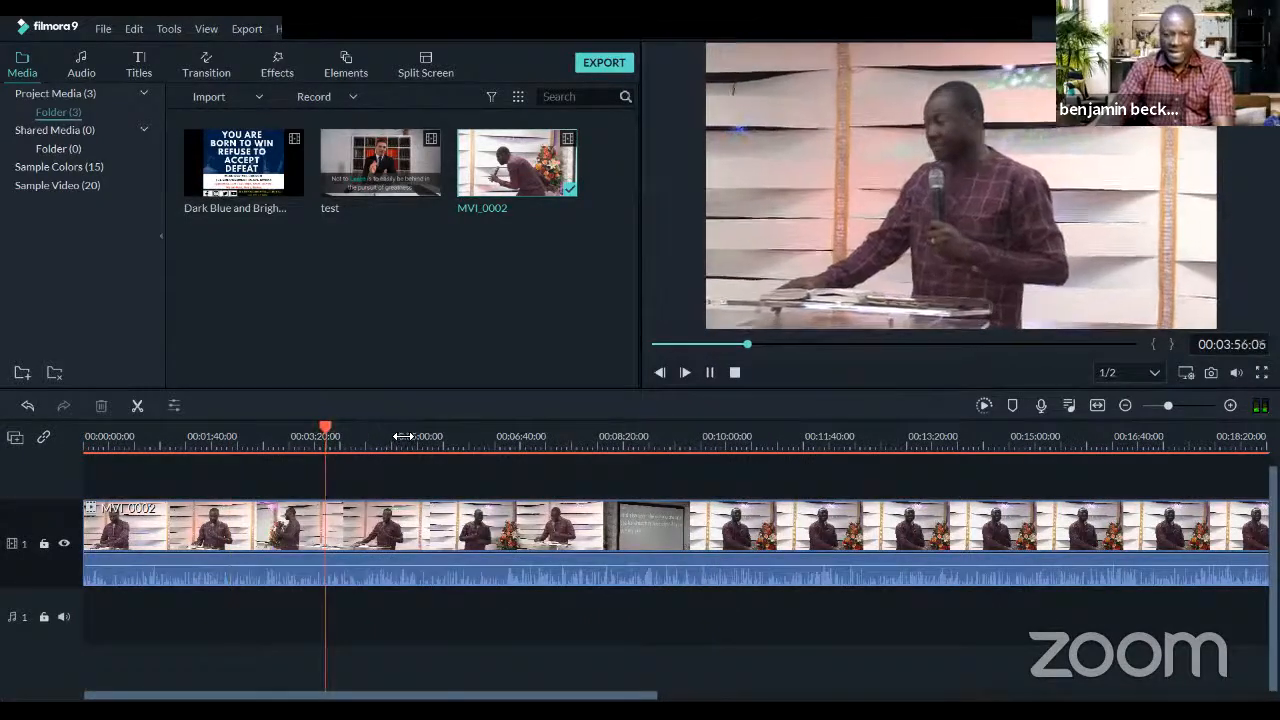
key(space)
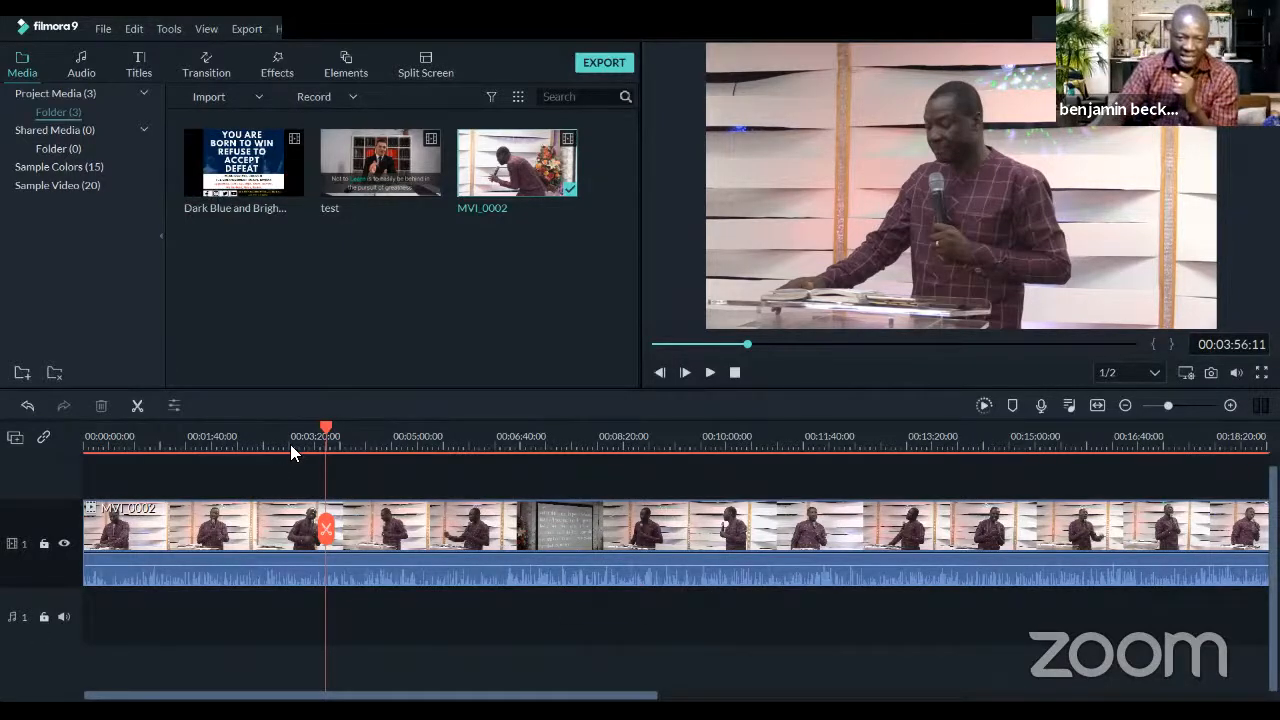
Browse the full collection of included title templates
click(145, 70)
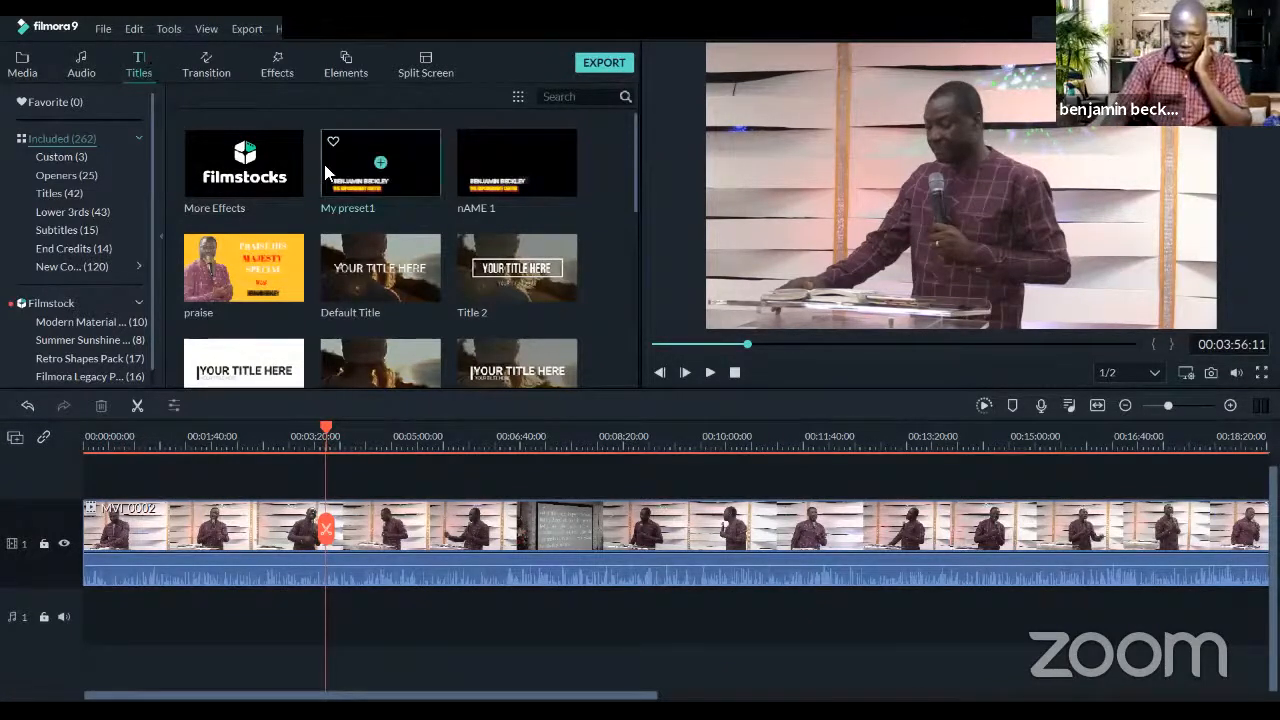
scroll(300, 200, down, 5)
scroll(406, 250, down, 10)
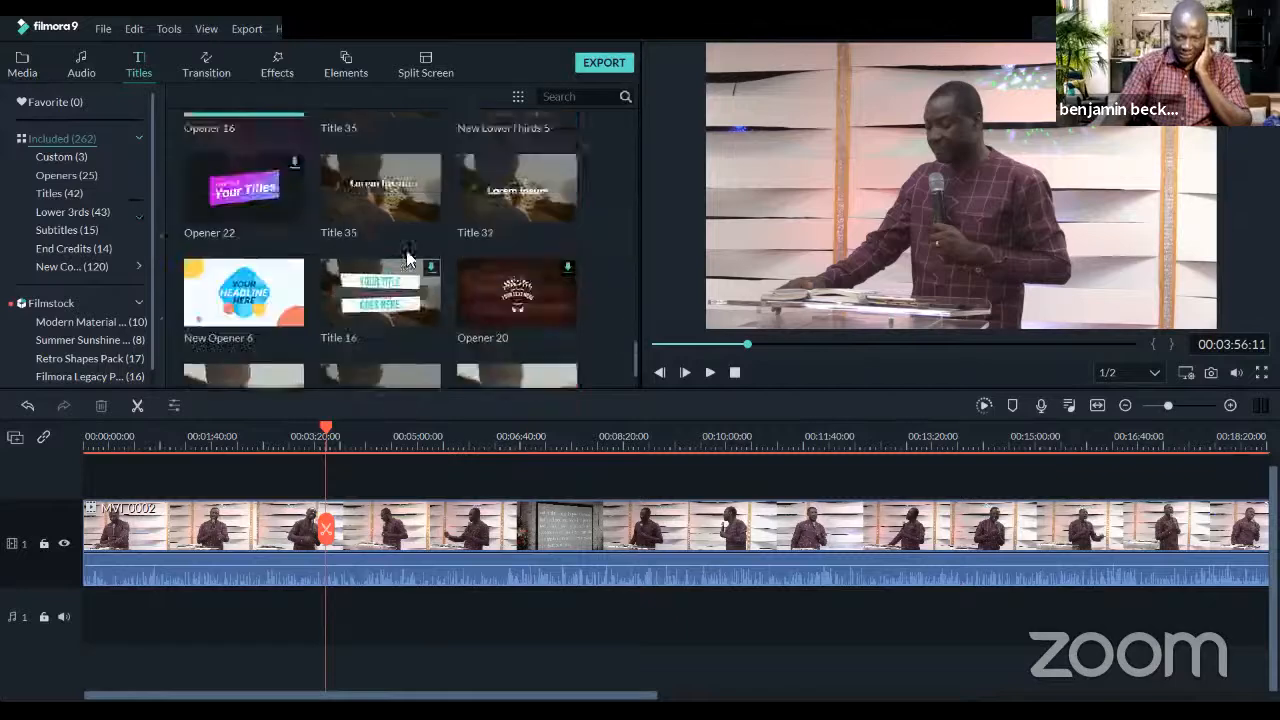
scroll(400, 215, down, 3)
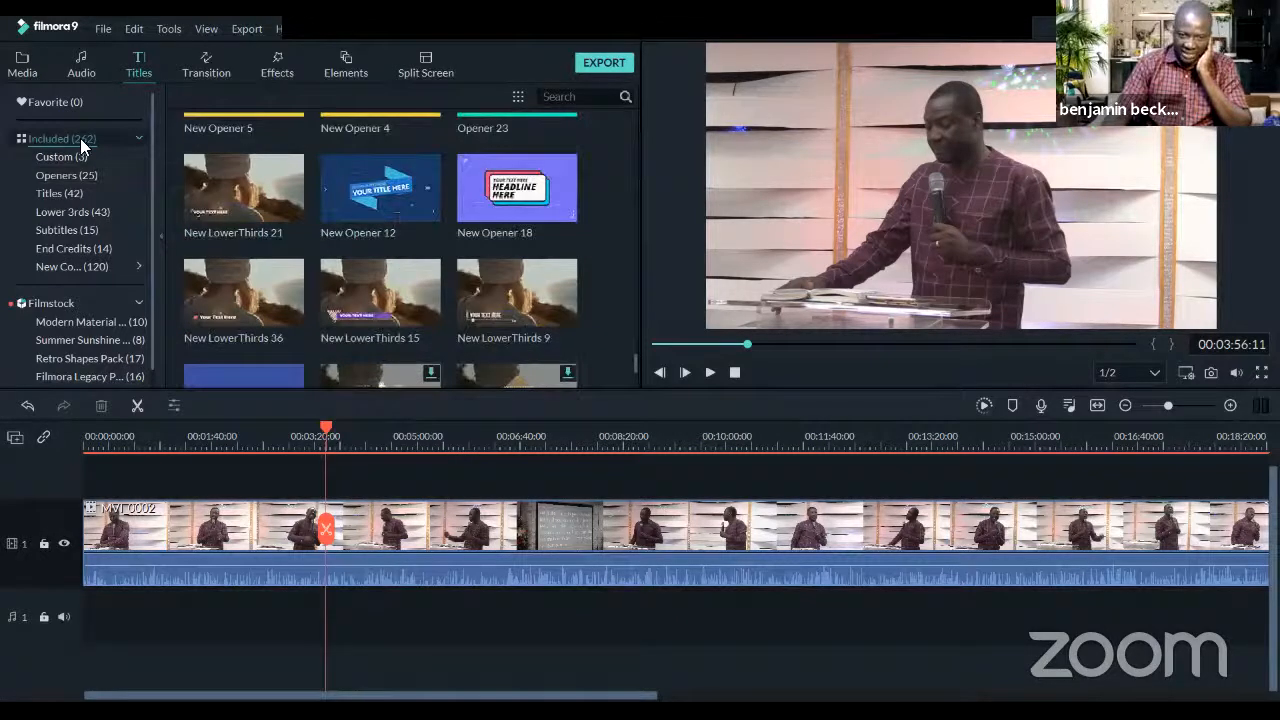
scroll(396, 200, down, 10)
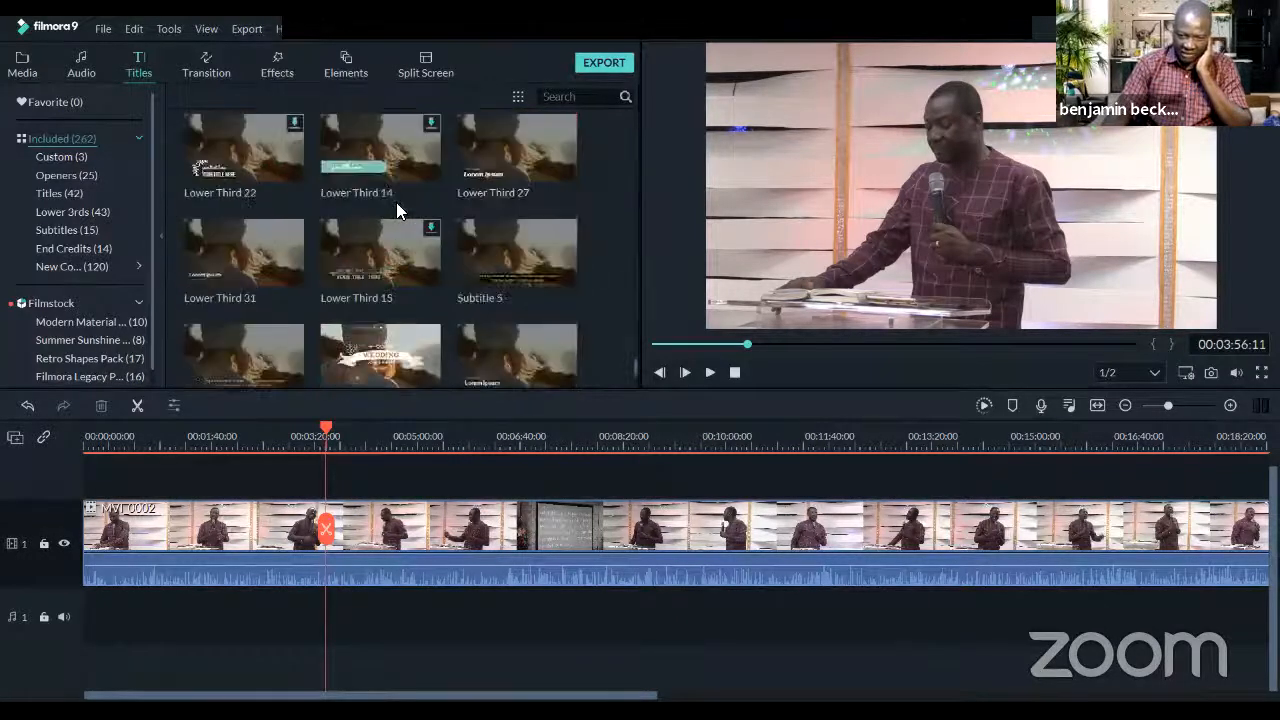
scroll(390, 200, up, 20)
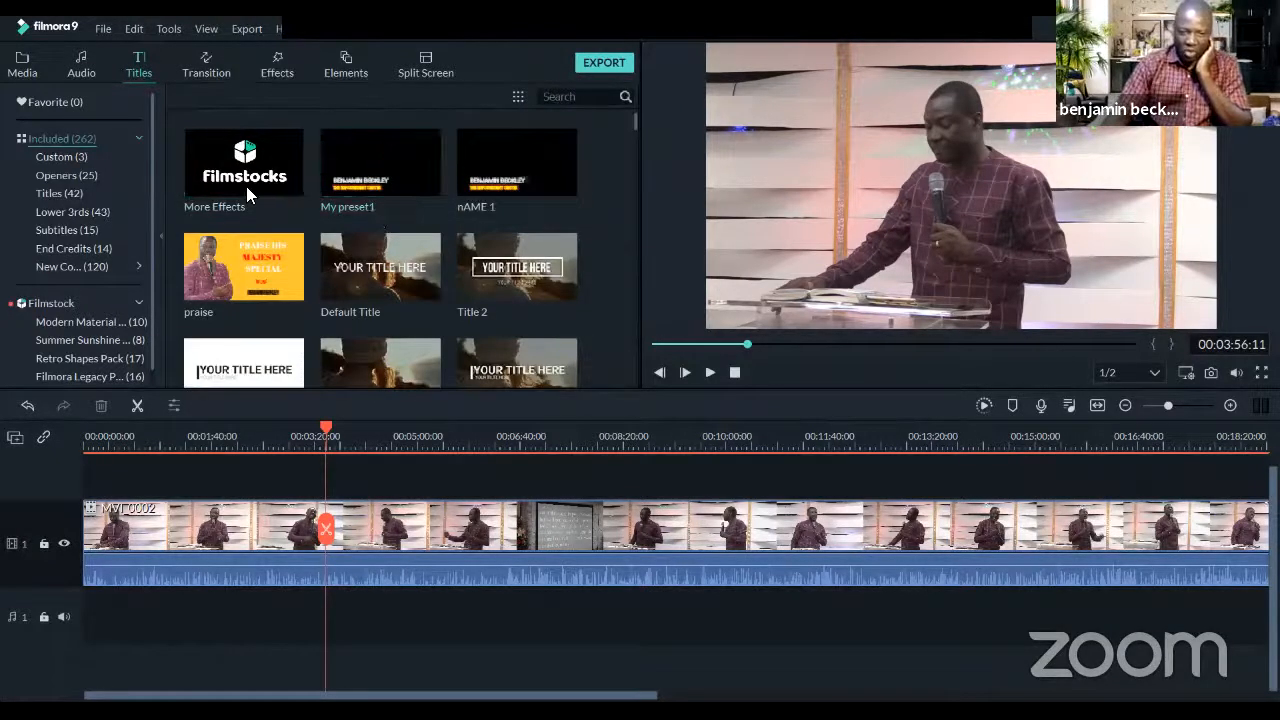
Look through the Openers titles and insert Opener 6 at the start of video track 1, ahead of the MVI_0002 clip
click(68, 177)
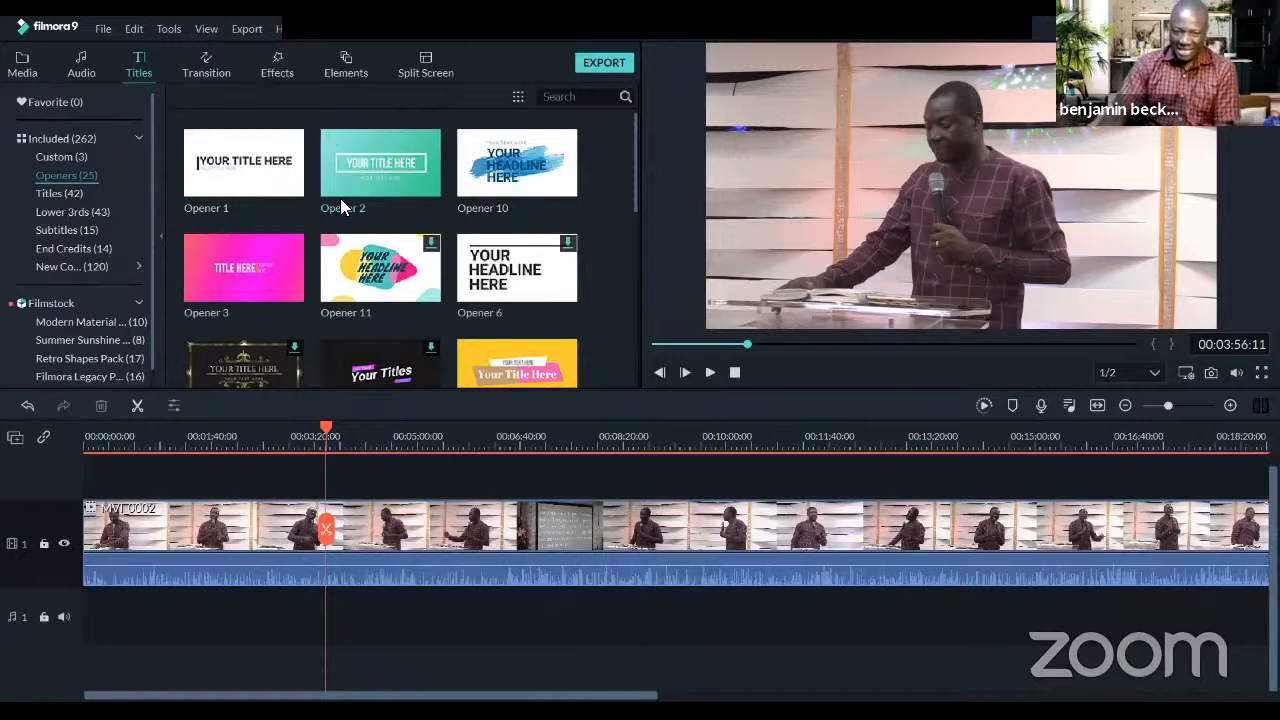
scroll(420, 196, down, 6)
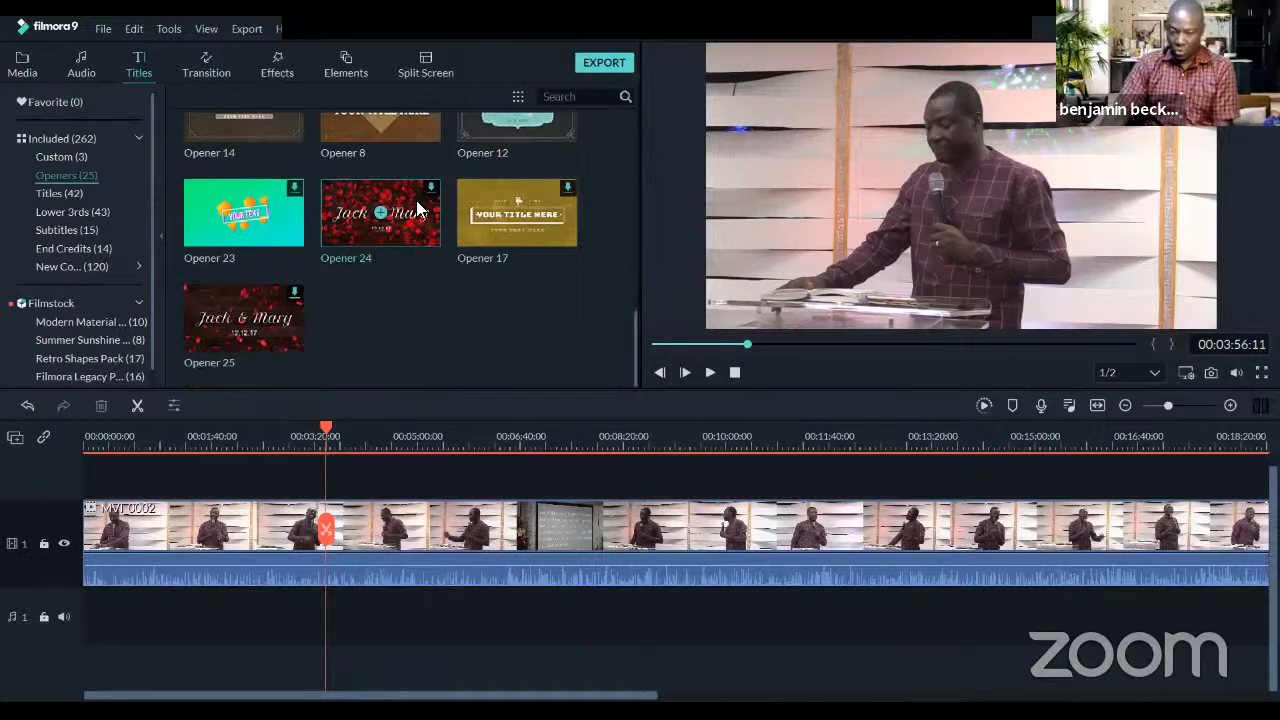
scroll(330, 234, up, 4)
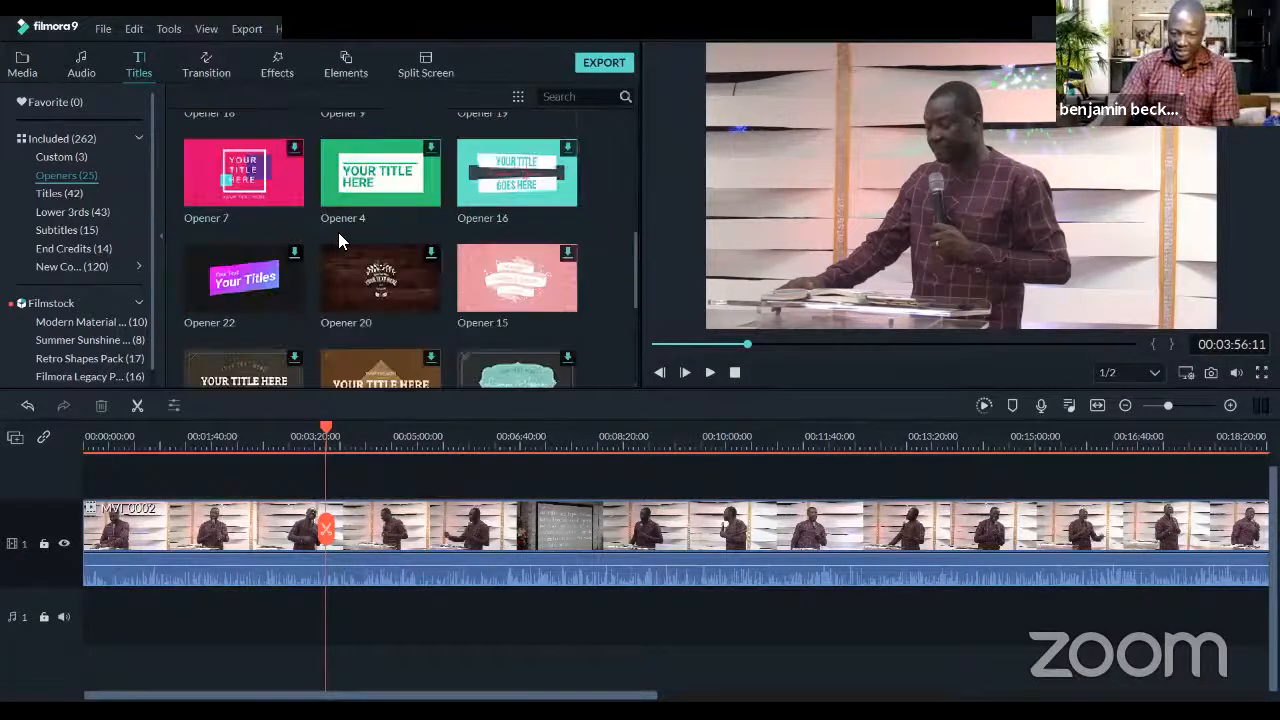
scroll(343, 278, up, 3)
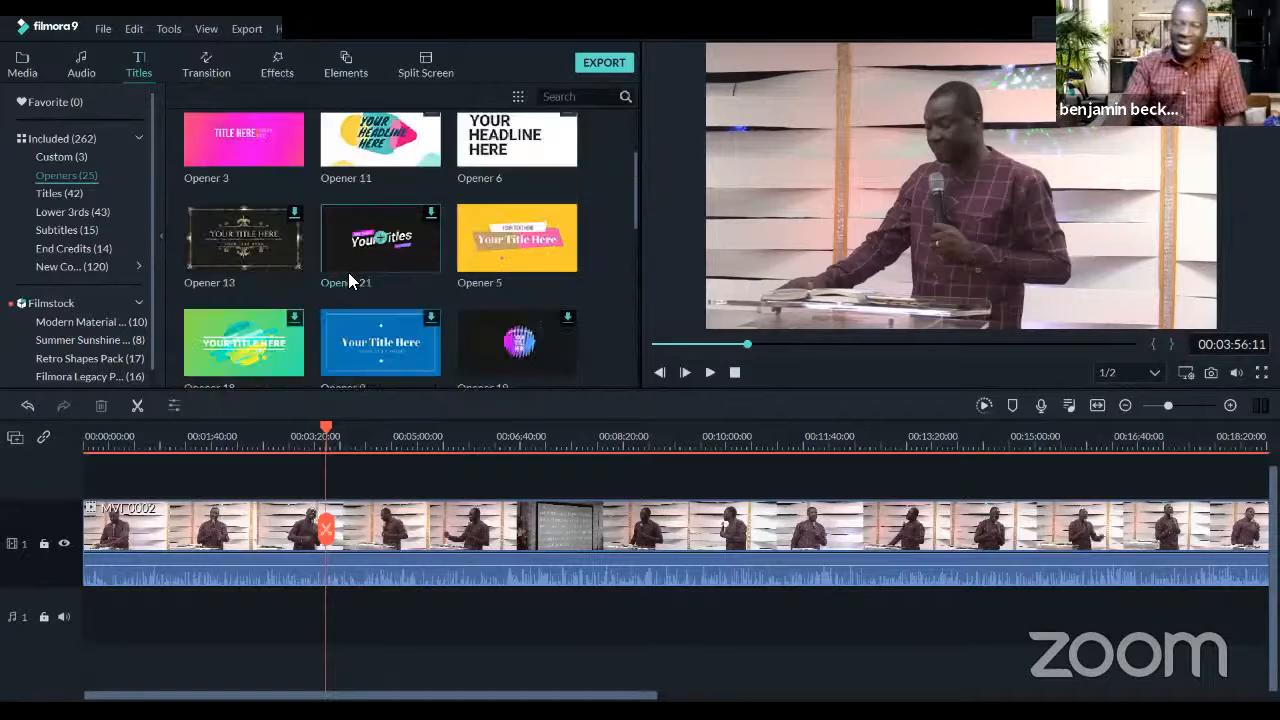
scroll(355, 285, up, 1)
scroll(364, 290, down, 4)
scroll(364, 290, up, 4)
scroll(484, 305, down, 4)
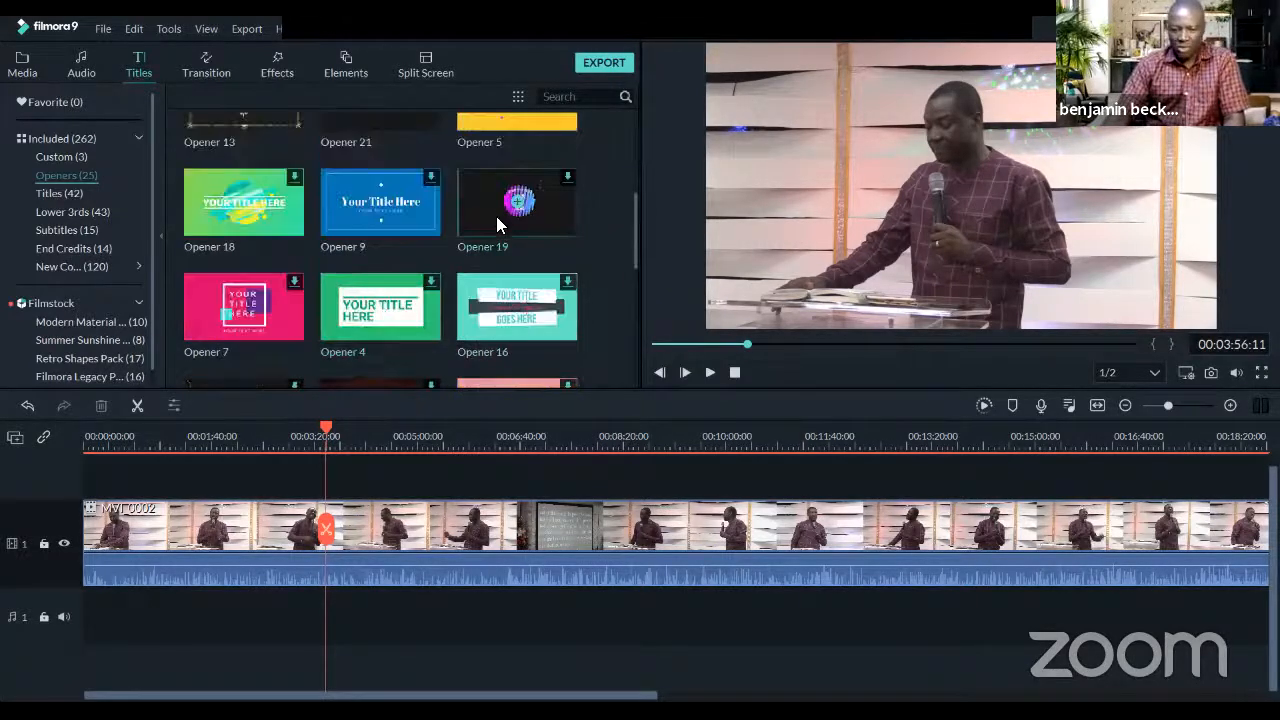
scroll(480, 300, up, 4)
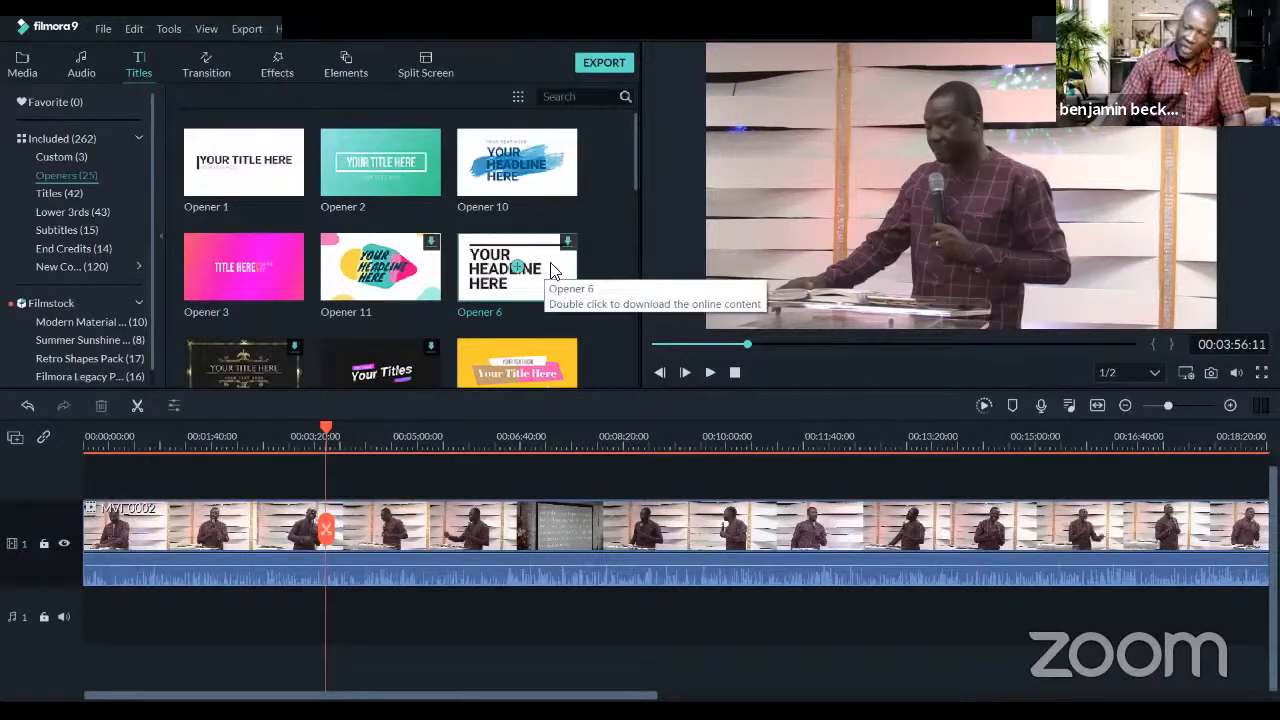
drag(540, 278, 80, 543)
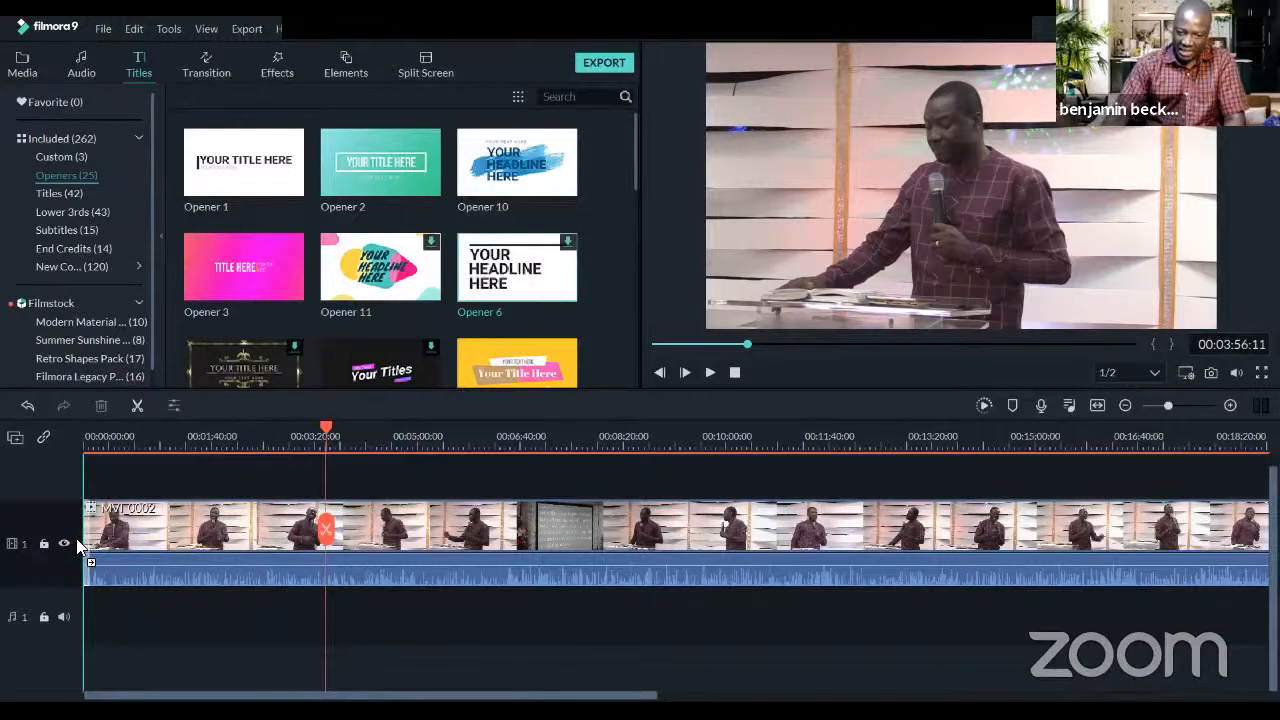
drag(88, 545, 98, 542)
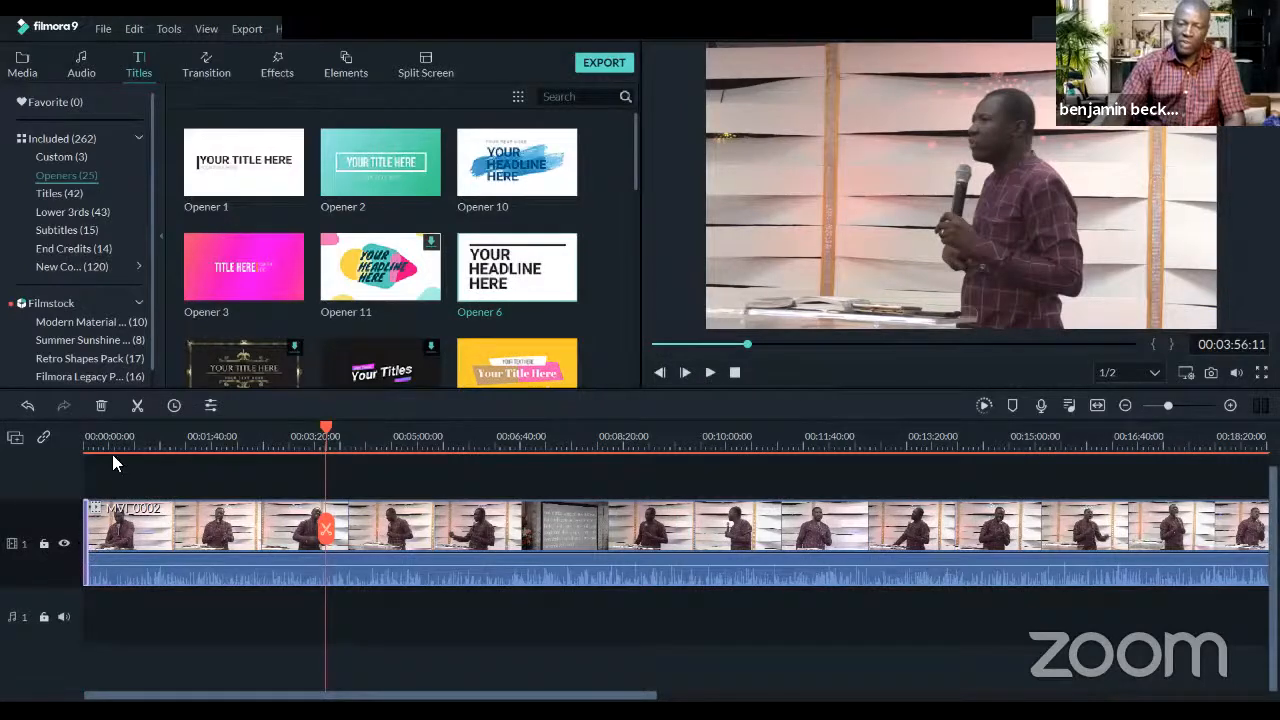
Enlarge the beginning of the timeline to examine the Opener 6 title and play it from near its start
drag(140, 445, 900, 445)
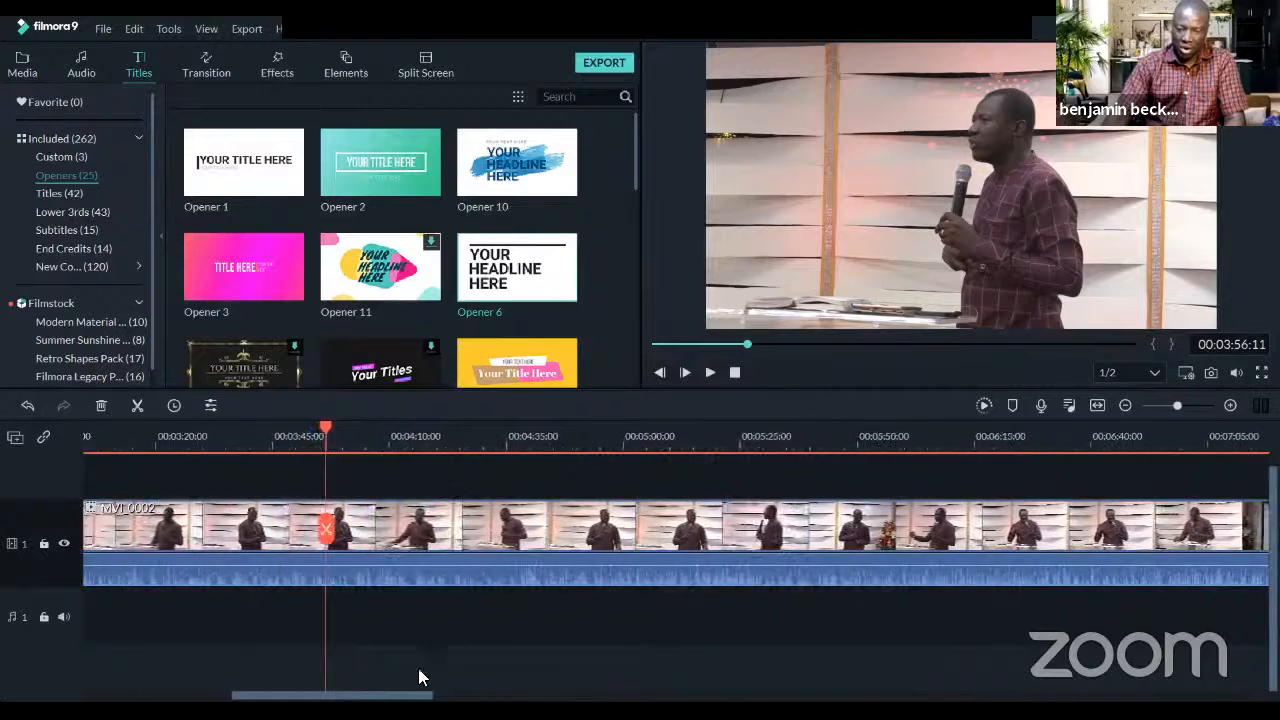
drag(325, 695, 170, 695)
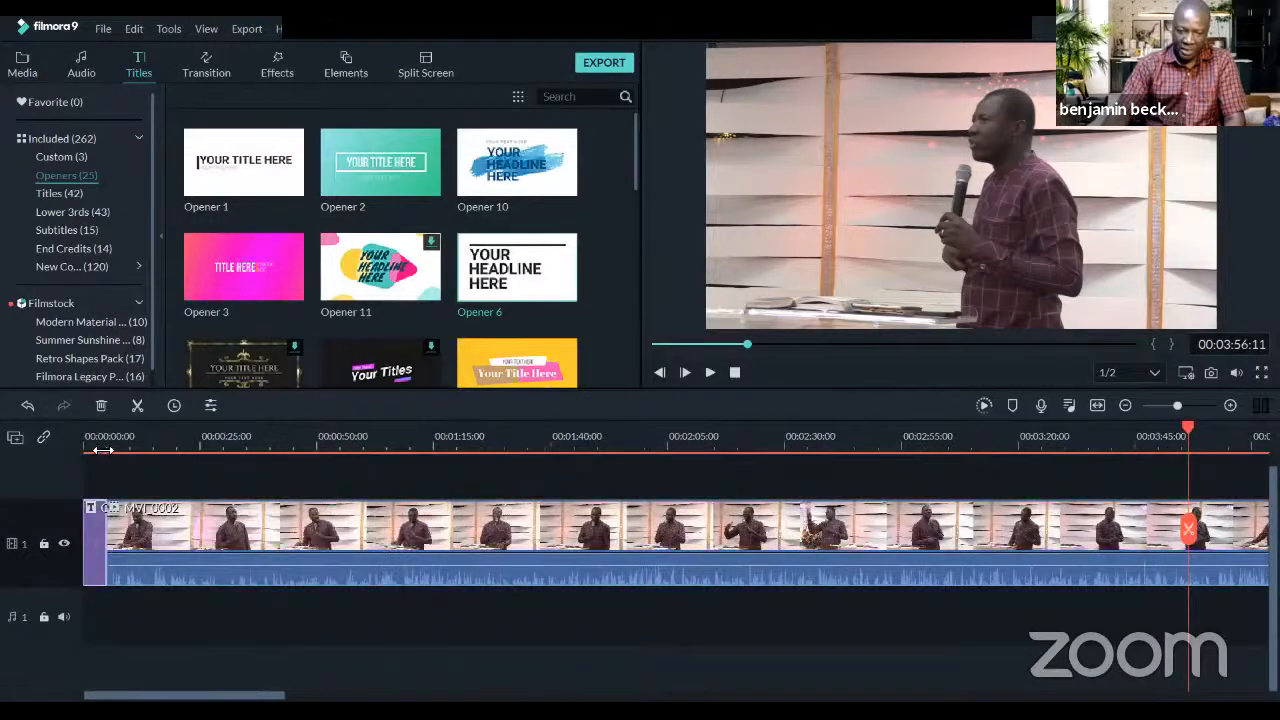
click(1202, 405)
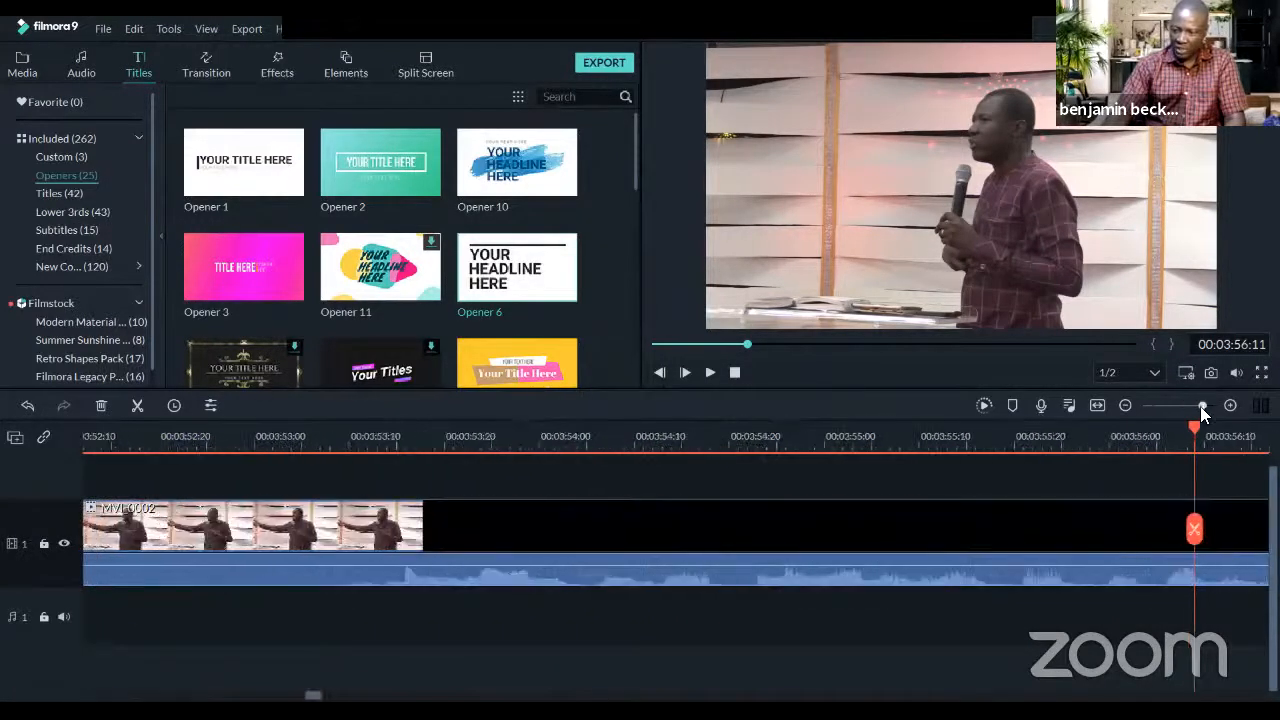
drag(313, 695, 92, 695)
drag(903, 446, 750, 441)
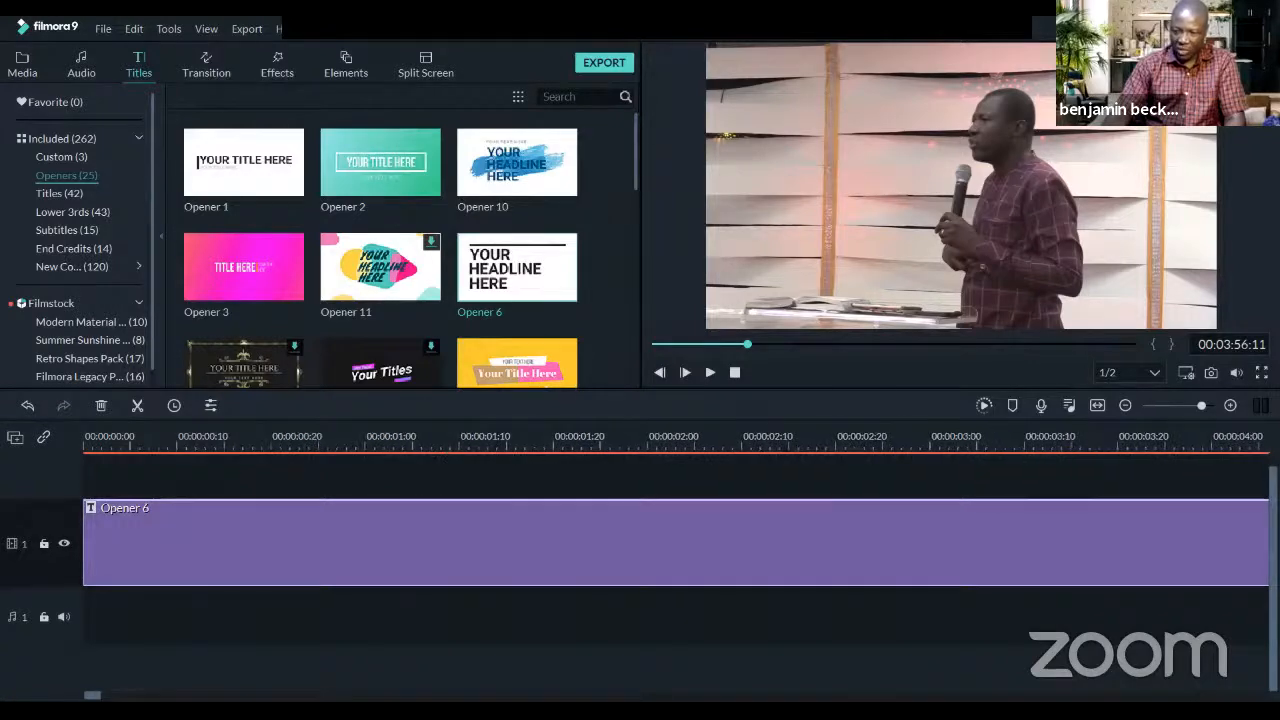
click(1192, 406)
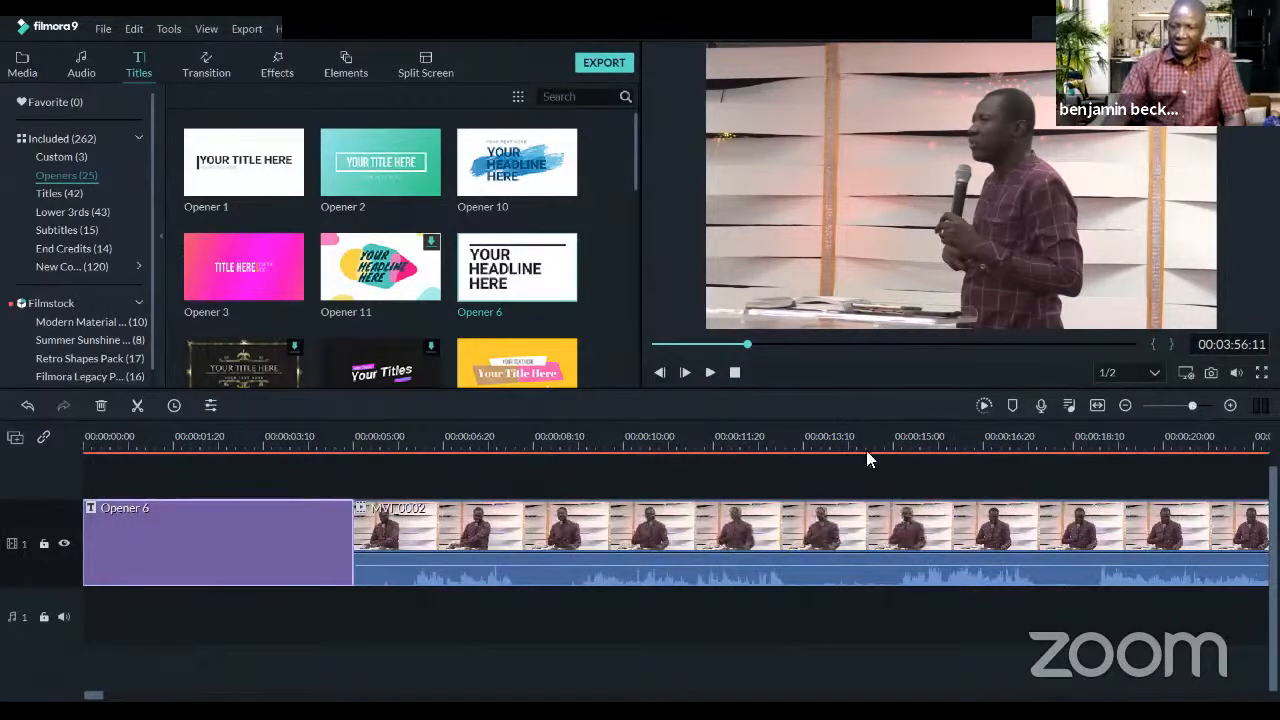
click(97, 444)
key(space)
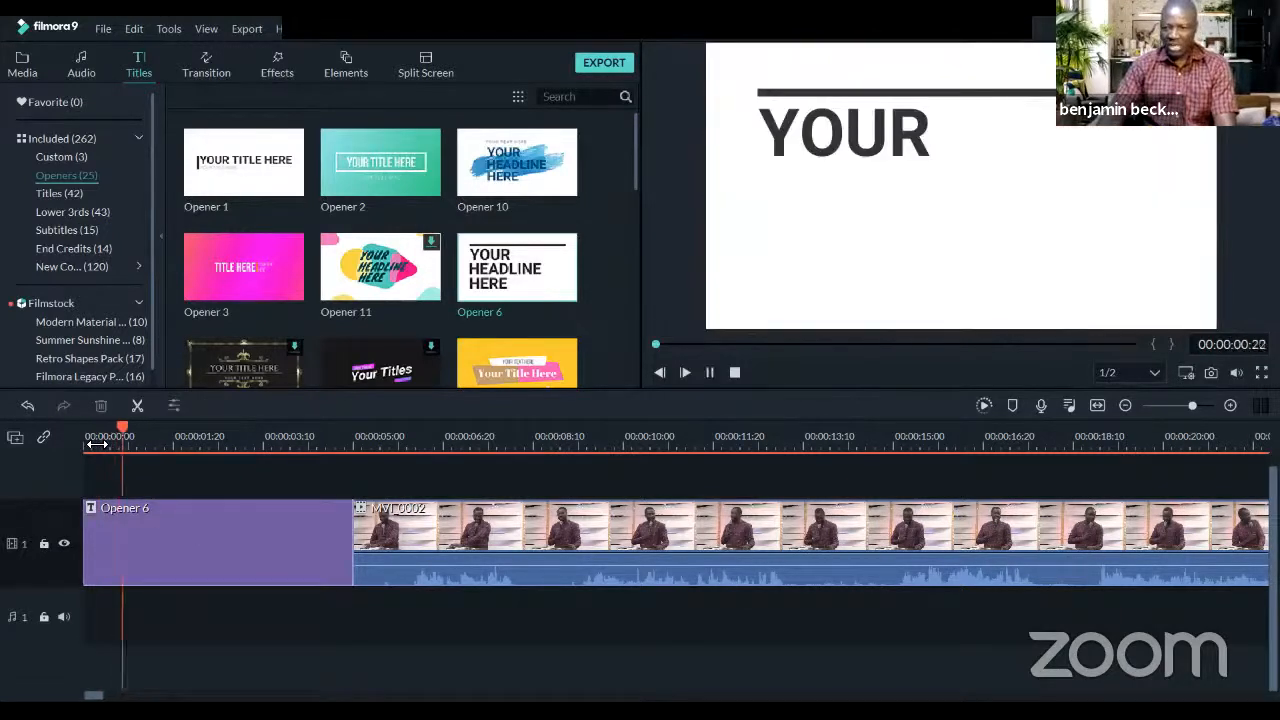
Replay the Opener 6 title from its start and pause it with the full headline in view
key(space)
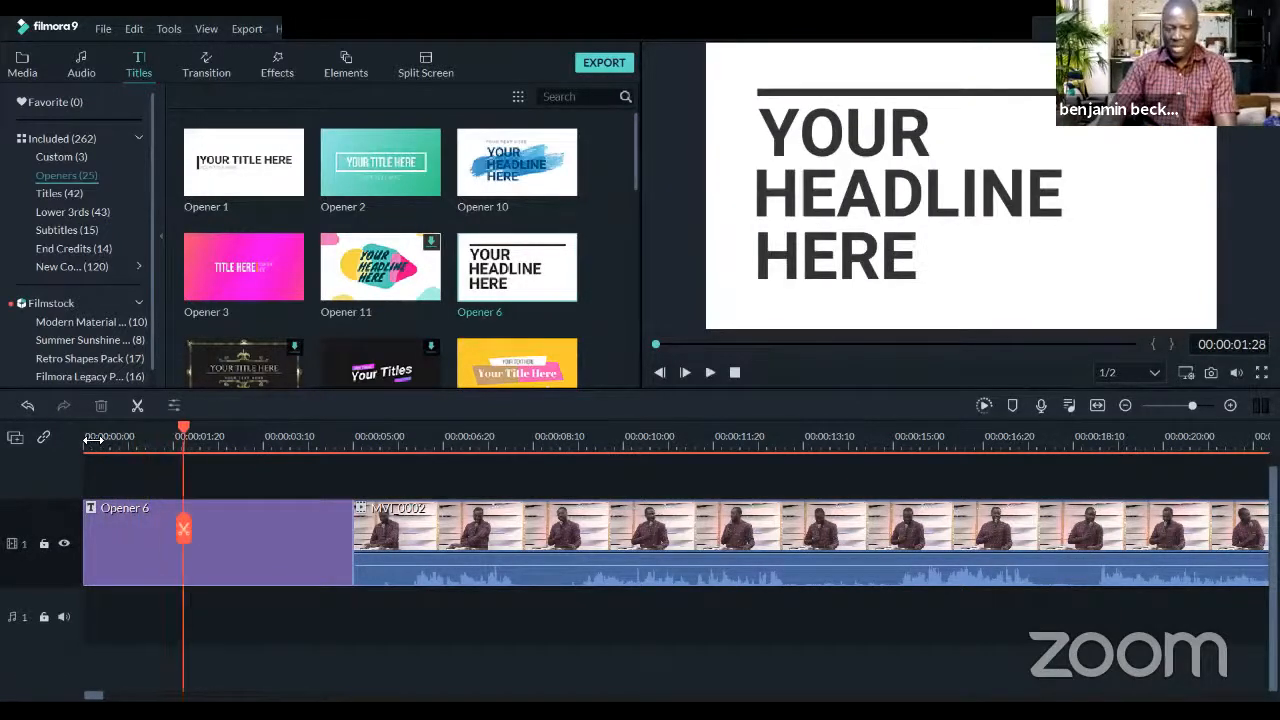
click(93, 440)
key(space)
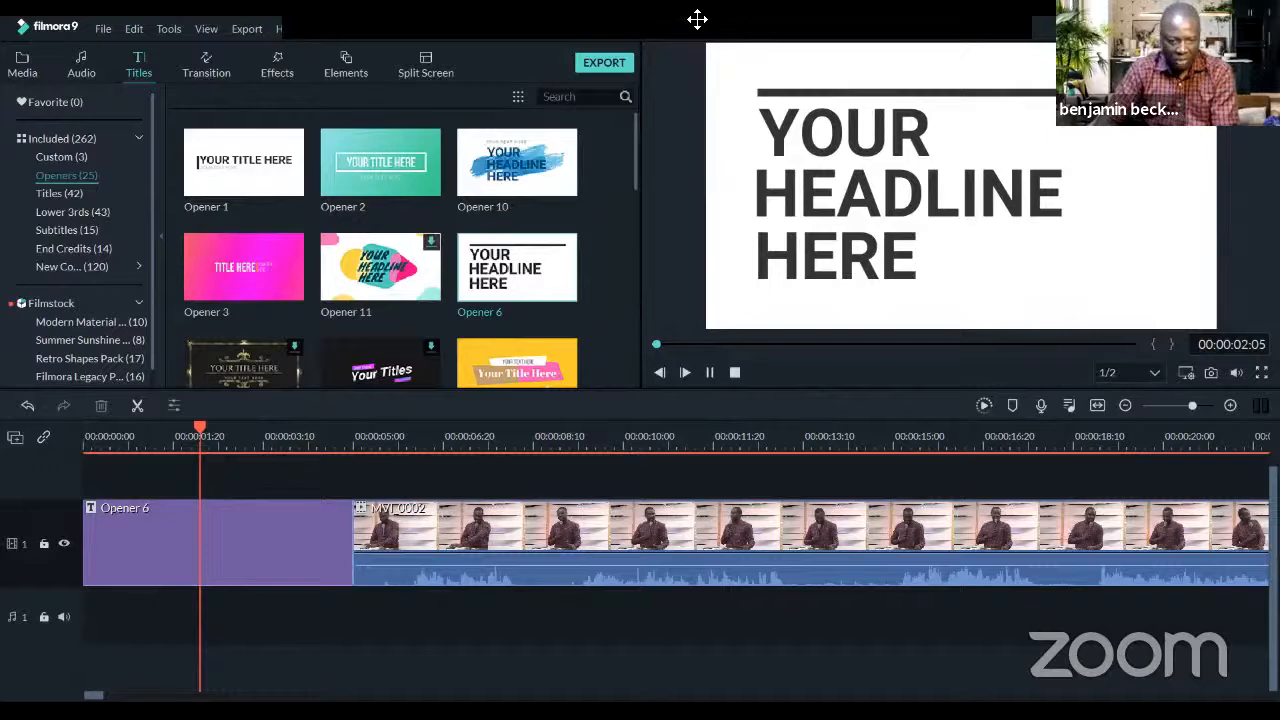
click(84, 437)
key(space)
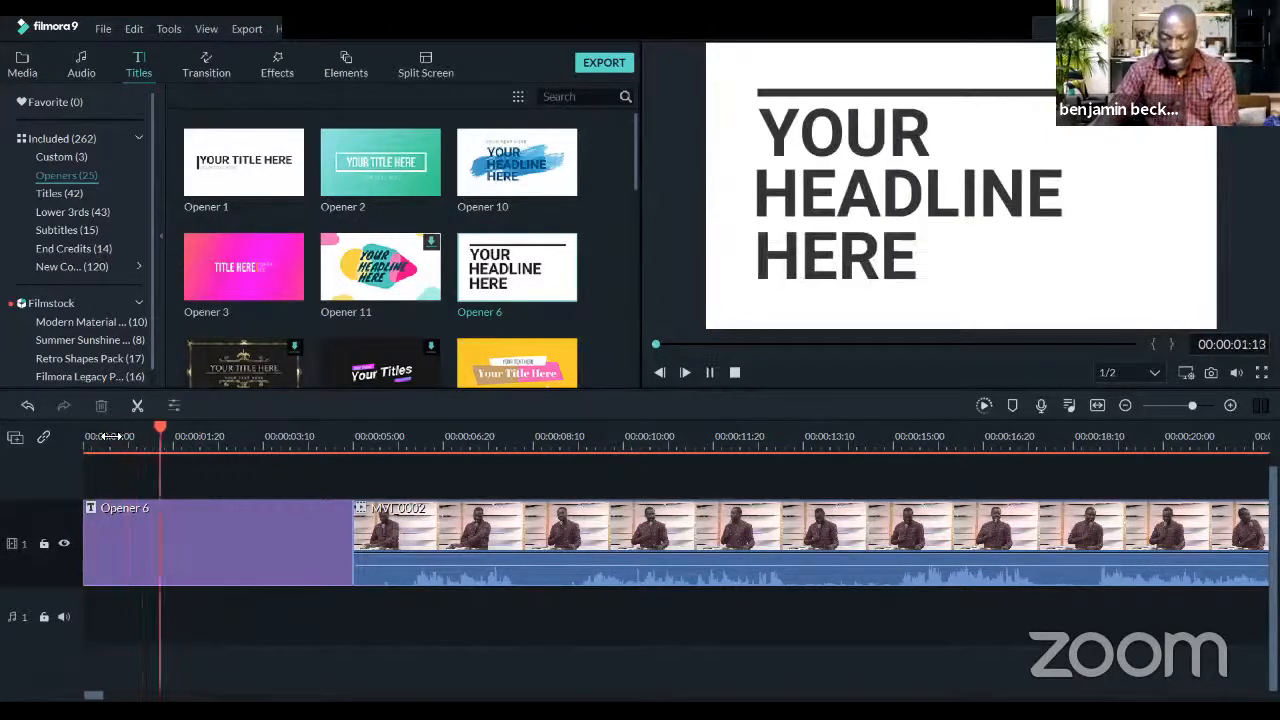
key(space)
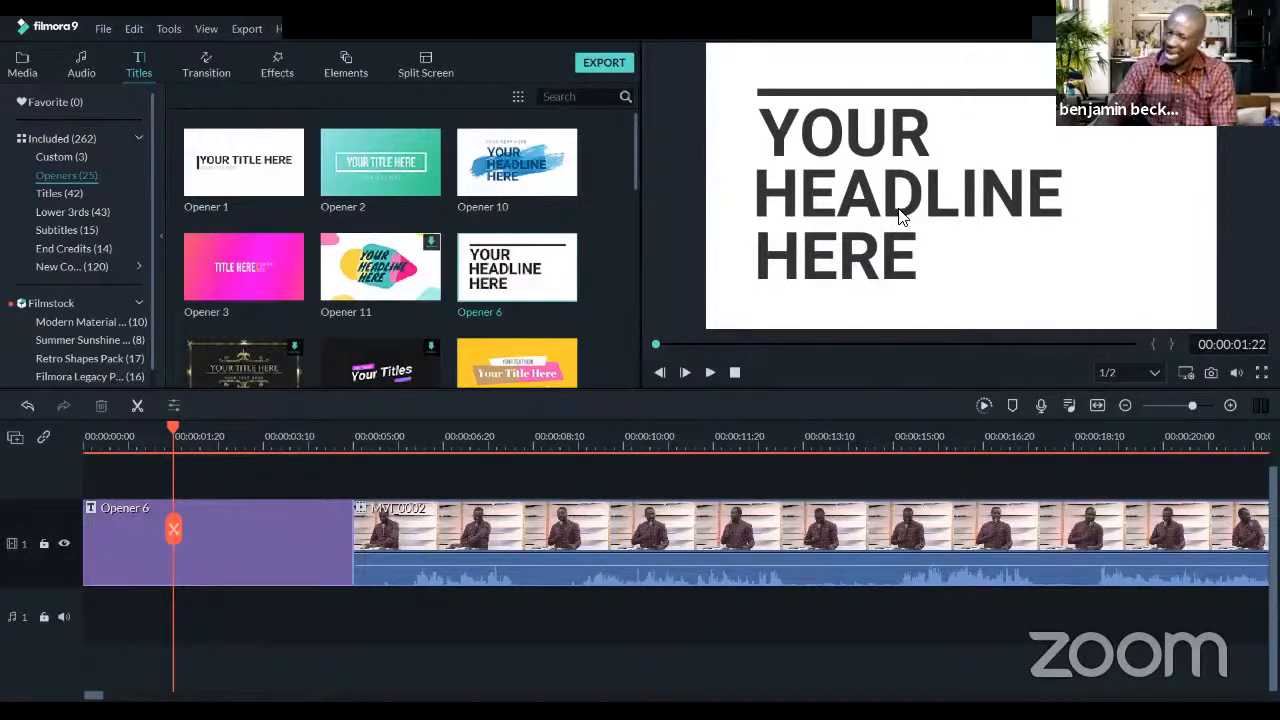
Open the Opener 6 title in the advanced text editor and review its text lines and fill, border and shadow settings
double_click(236, 549)
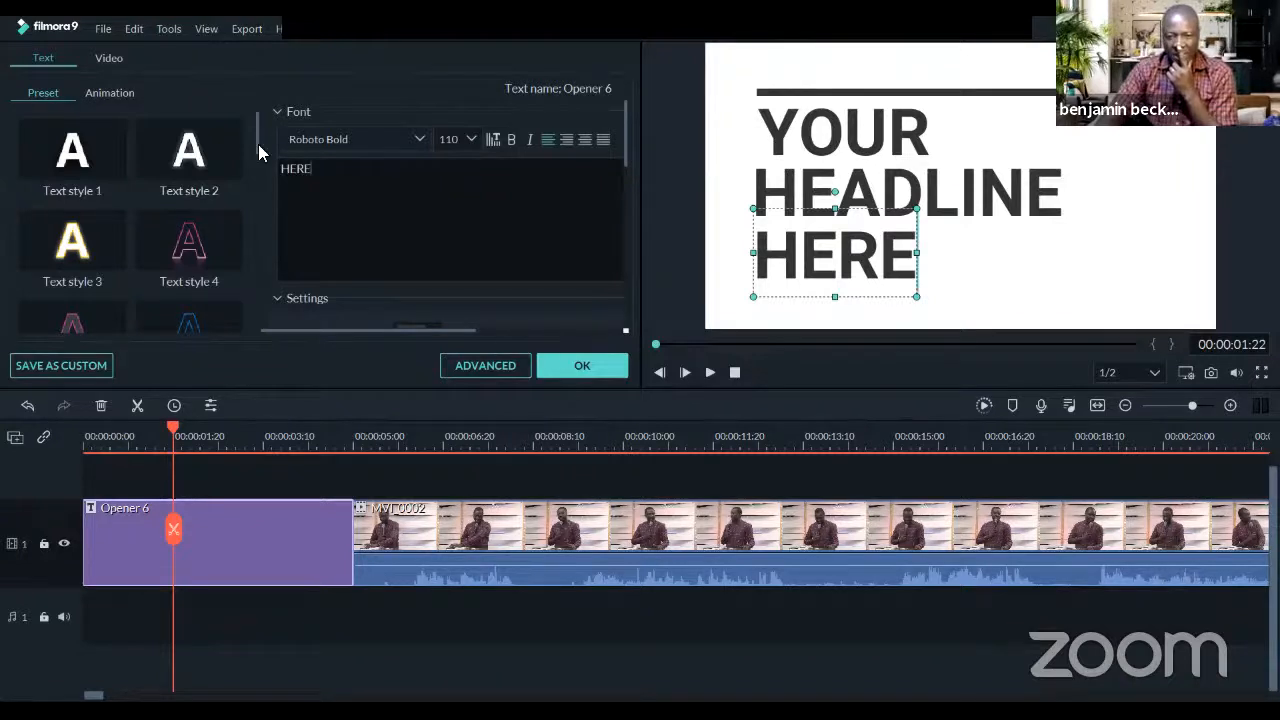
click(788, 127)
click(895, 200)
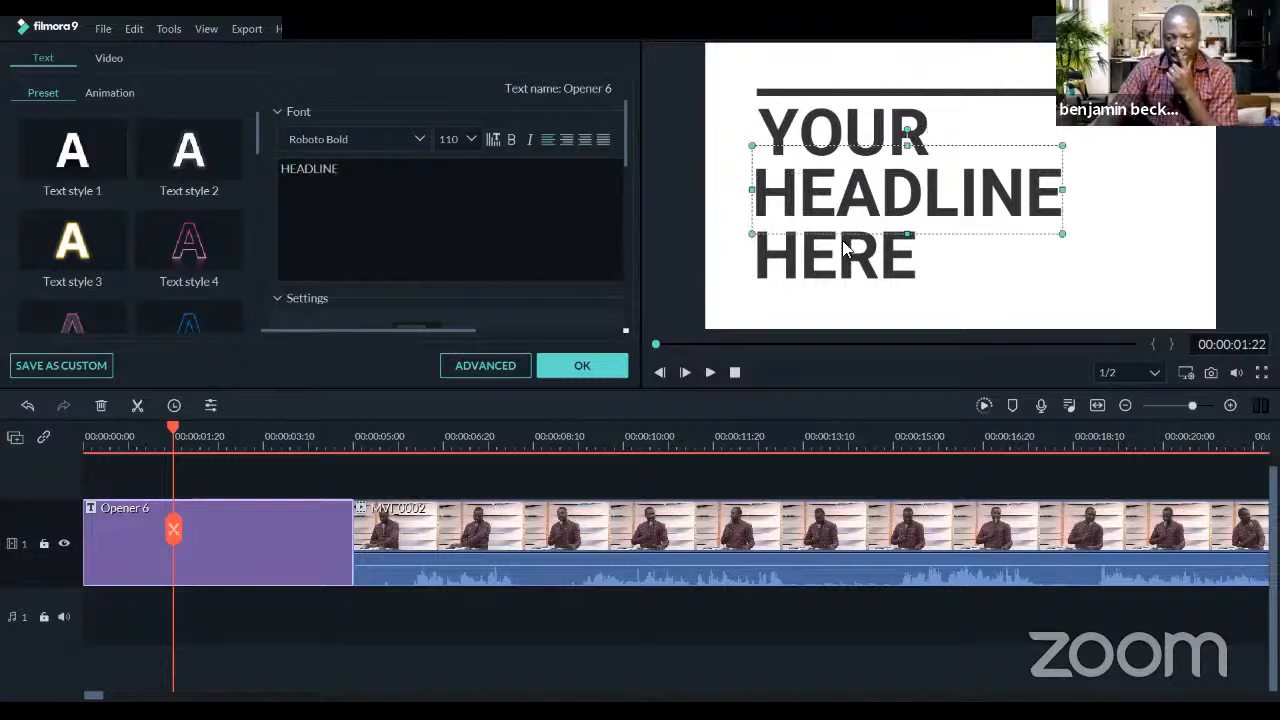
click(845, 254)
scroll(444, 188, down, 3)
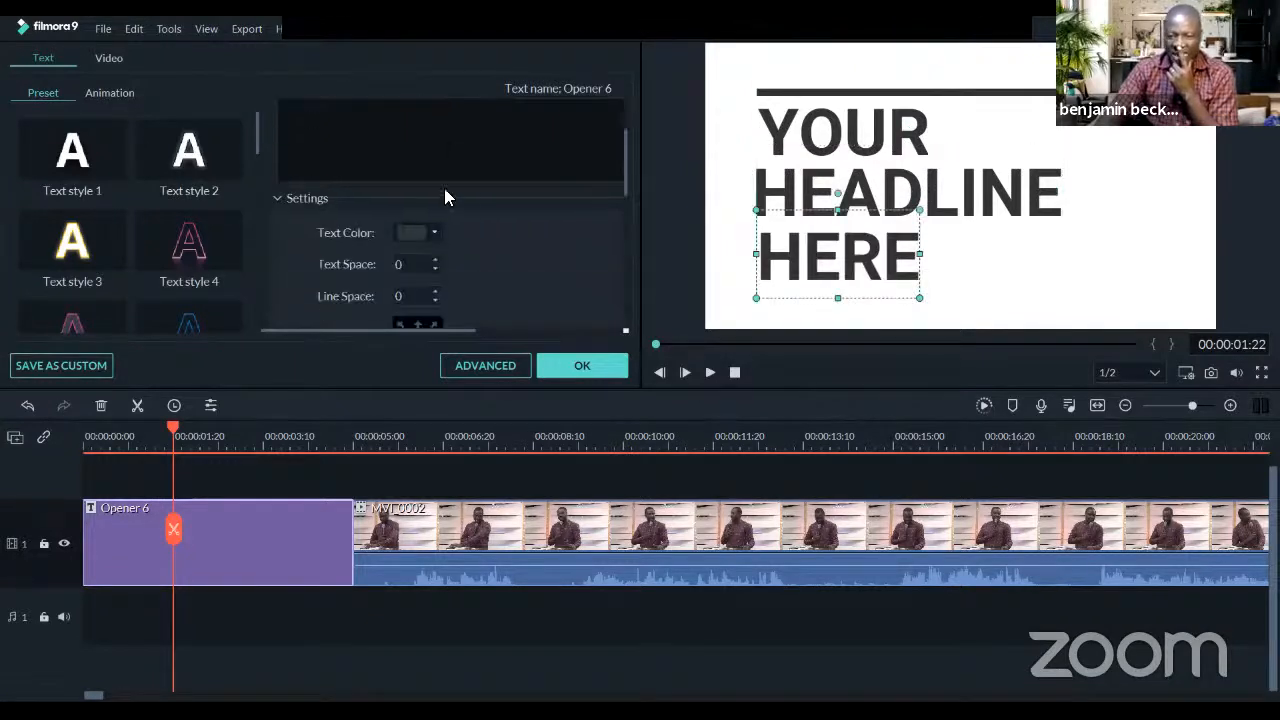
scroll(470, 185, up, 3)
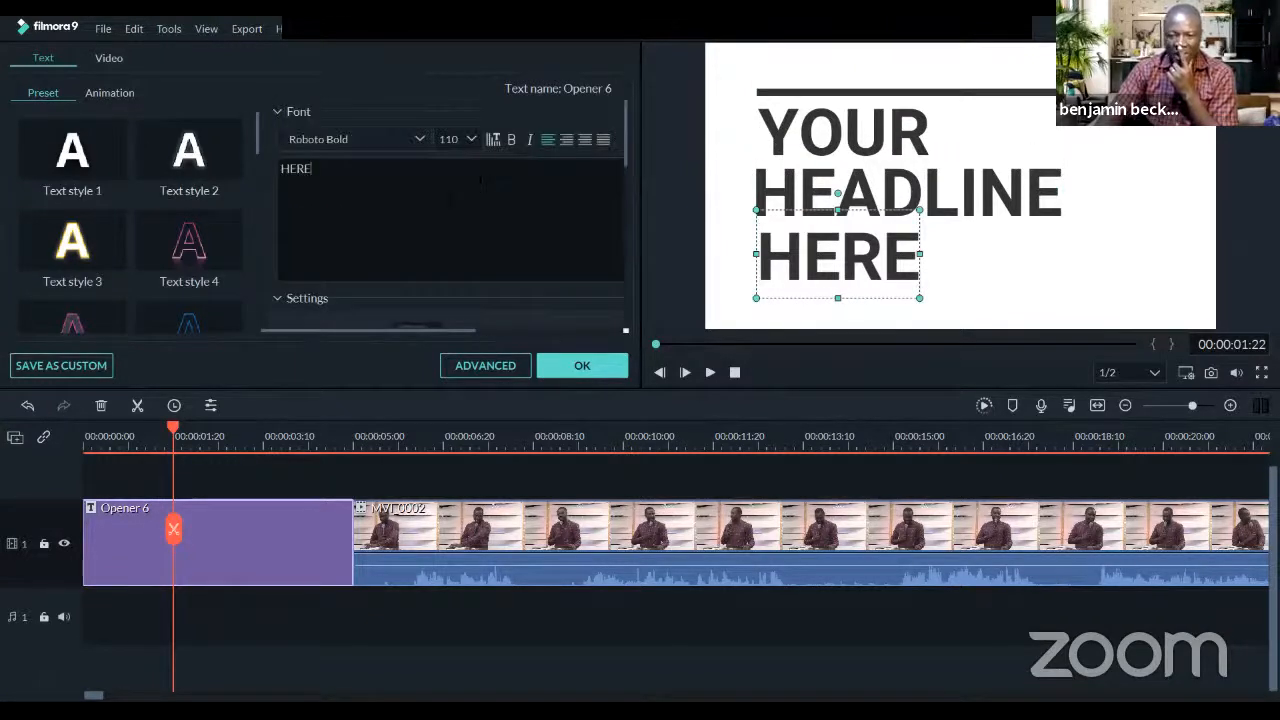
click(505, 370)
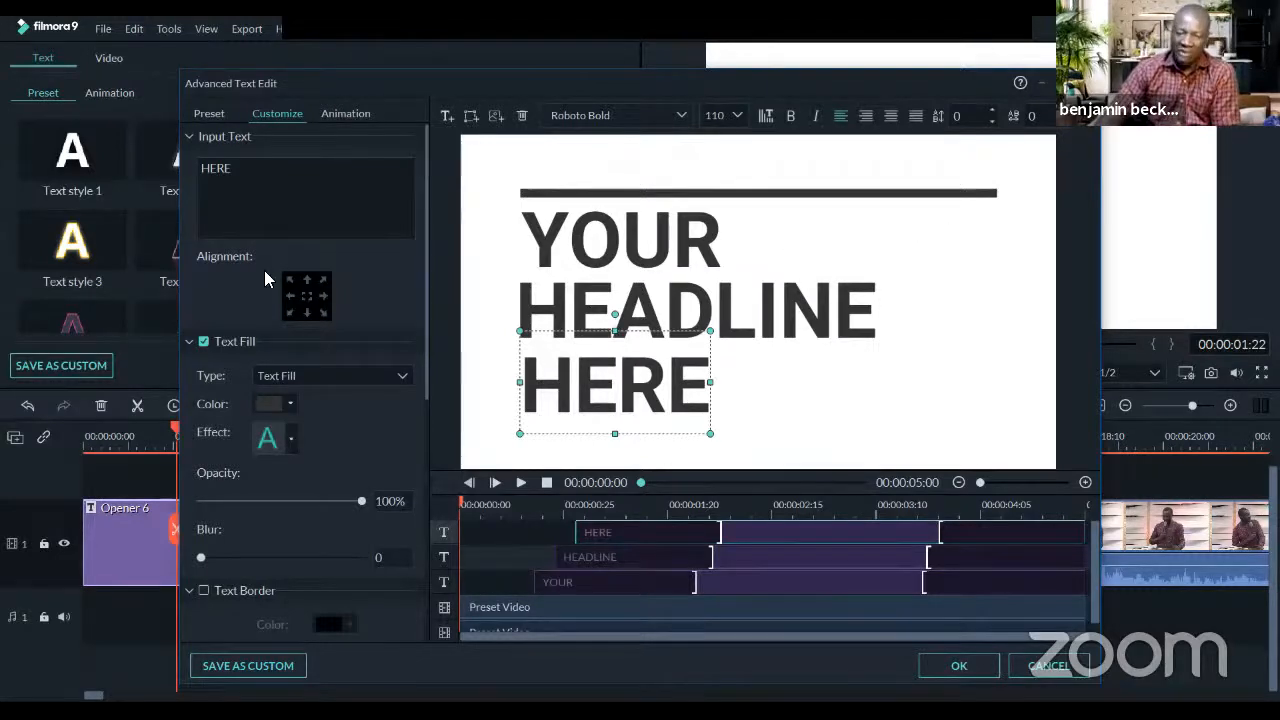
scroll(270, 300, down, 5)
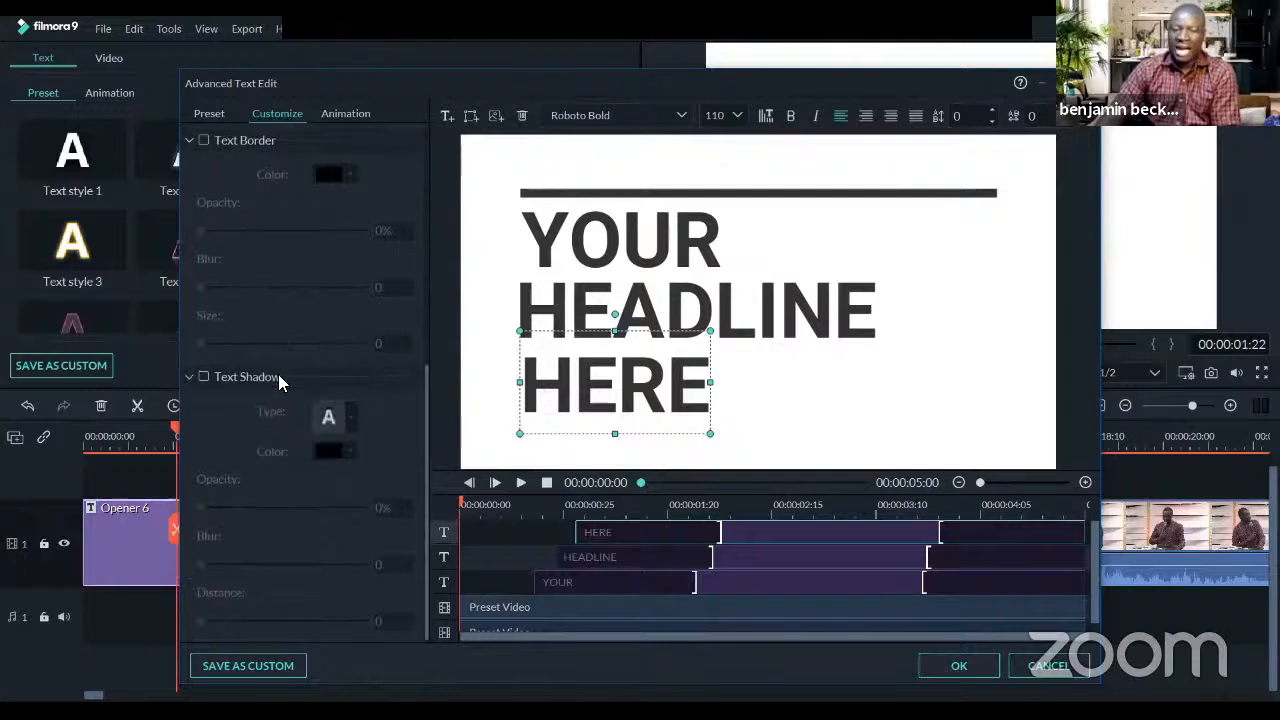
scroll(280, 375, up, 5)
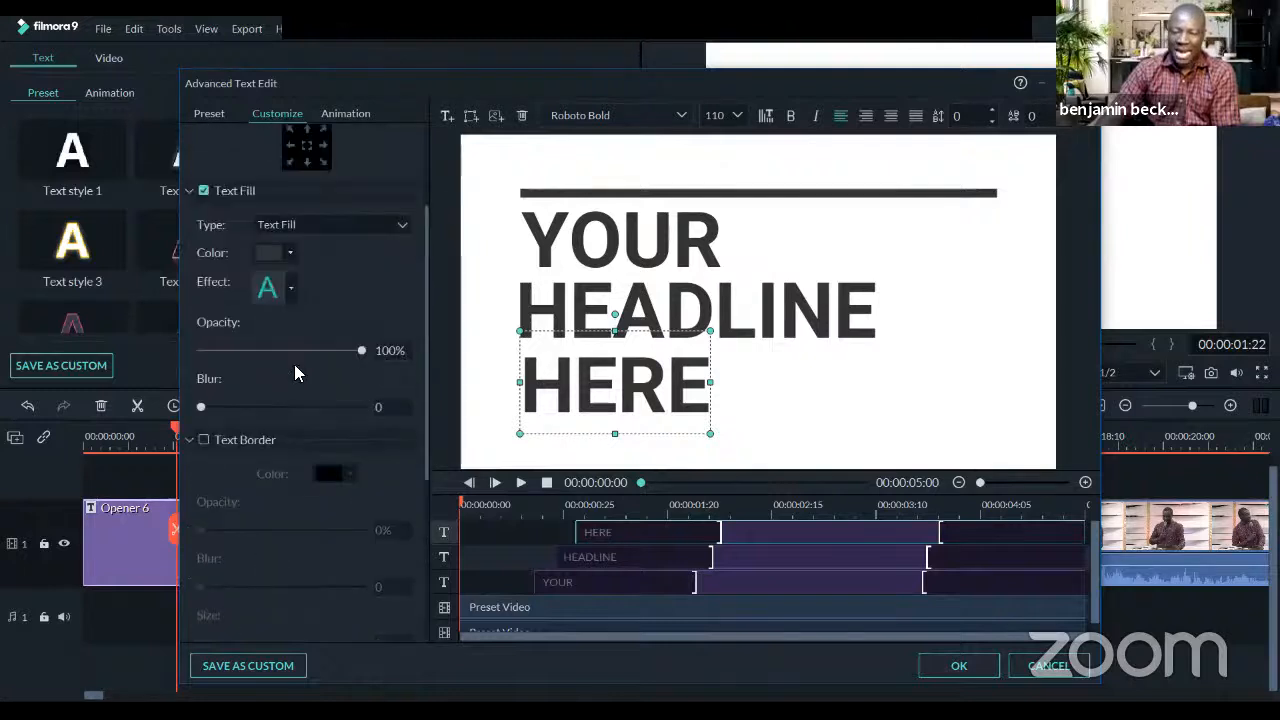
Go through the YOUR, HEADLINE and HERE text boxes one by one to examine the input text of each
click(670, 245)
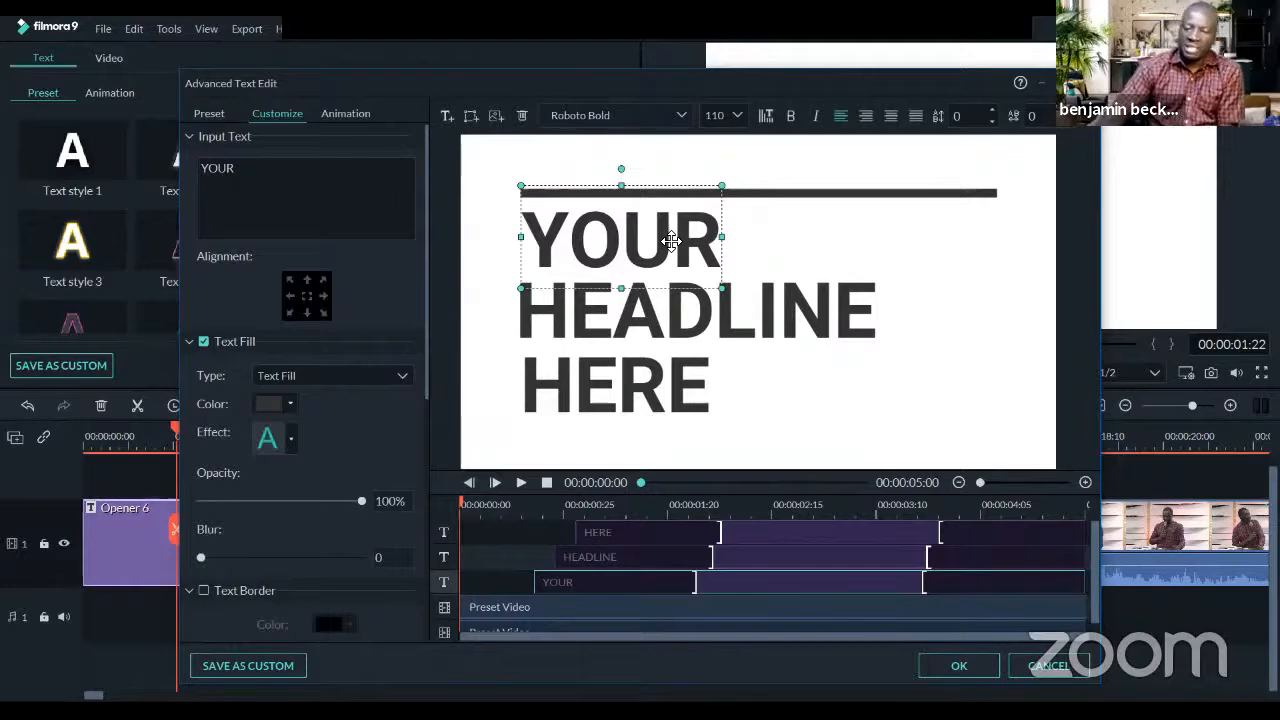
drag(670, 241, 632, 241)
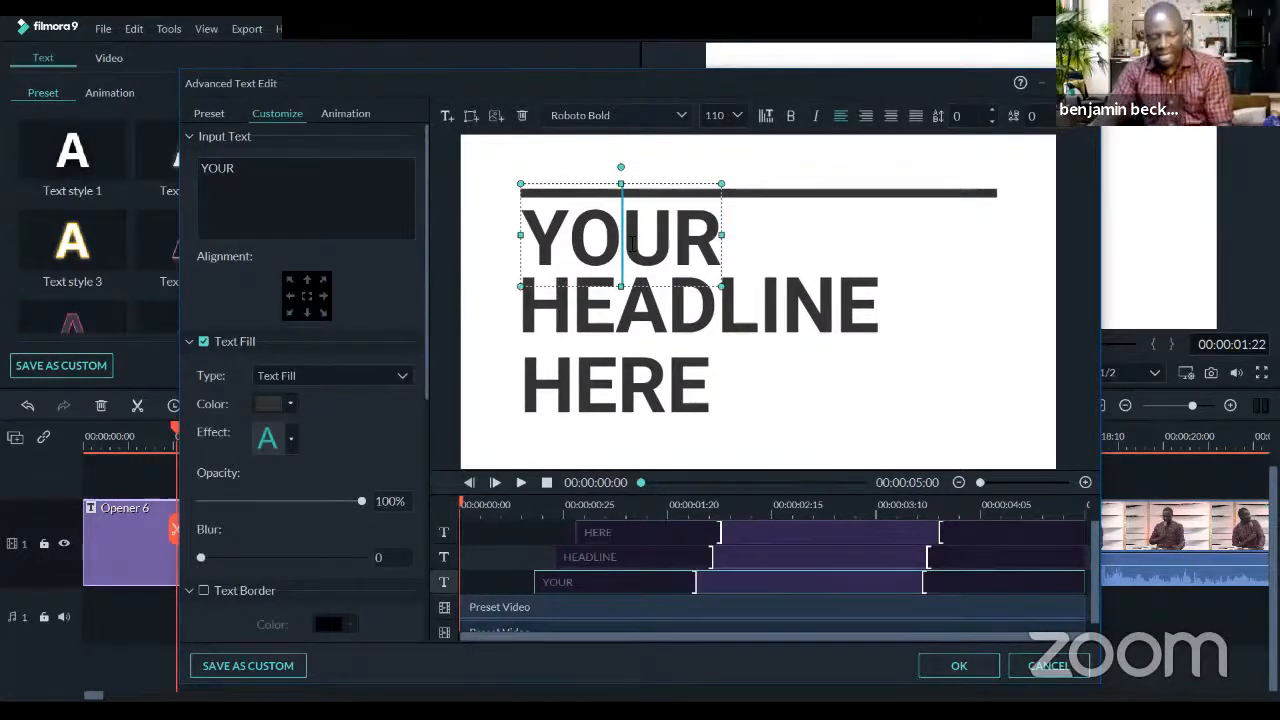
click(572, 246)
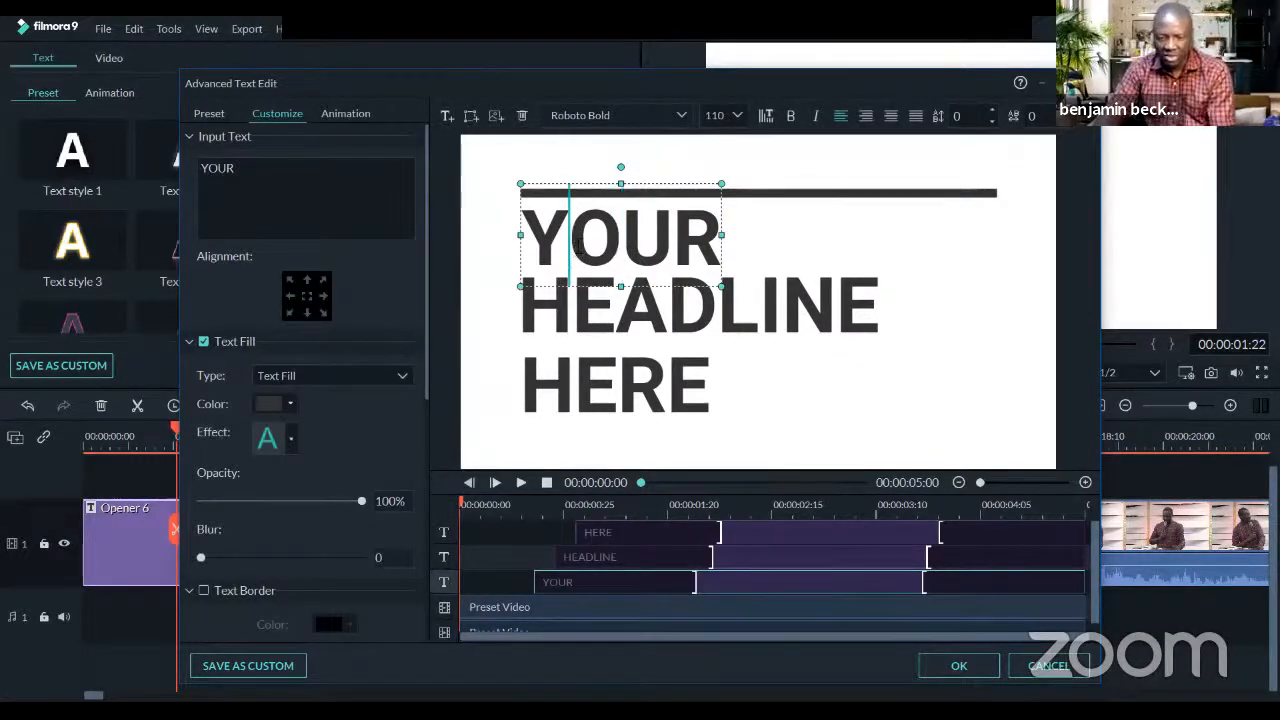
click(870, 229)
click(633, 234)
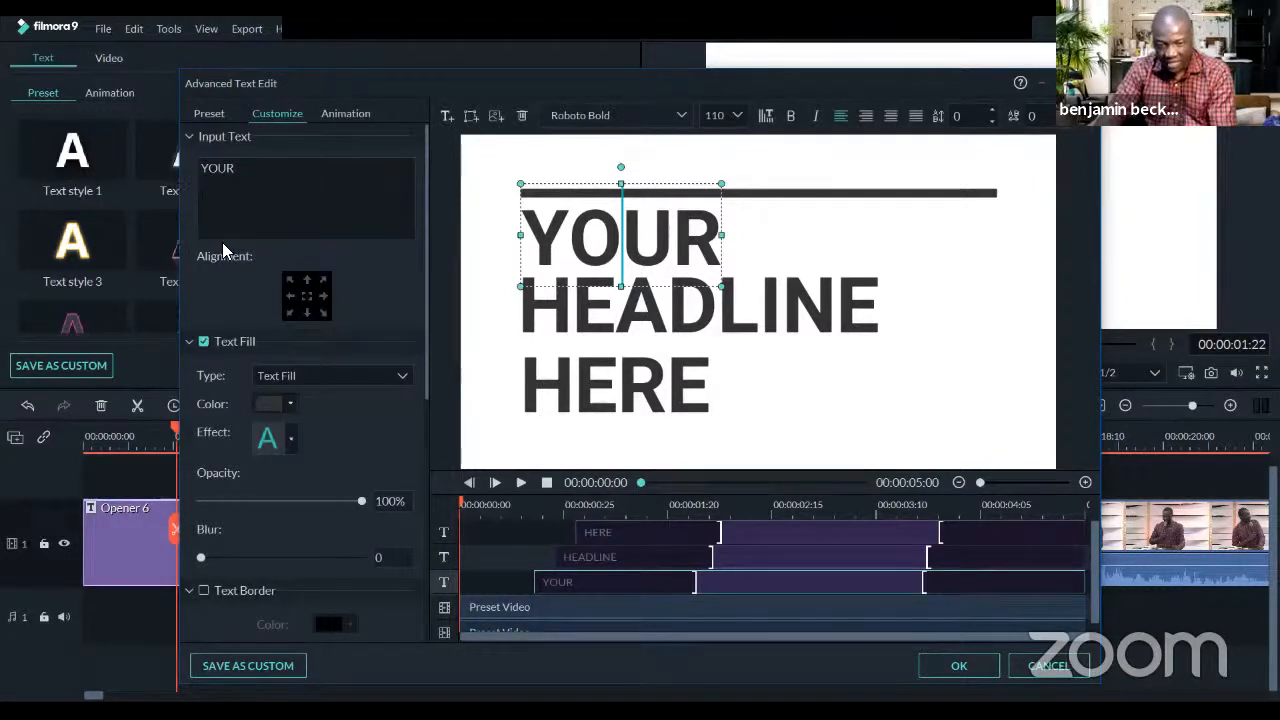
click(643, 303)
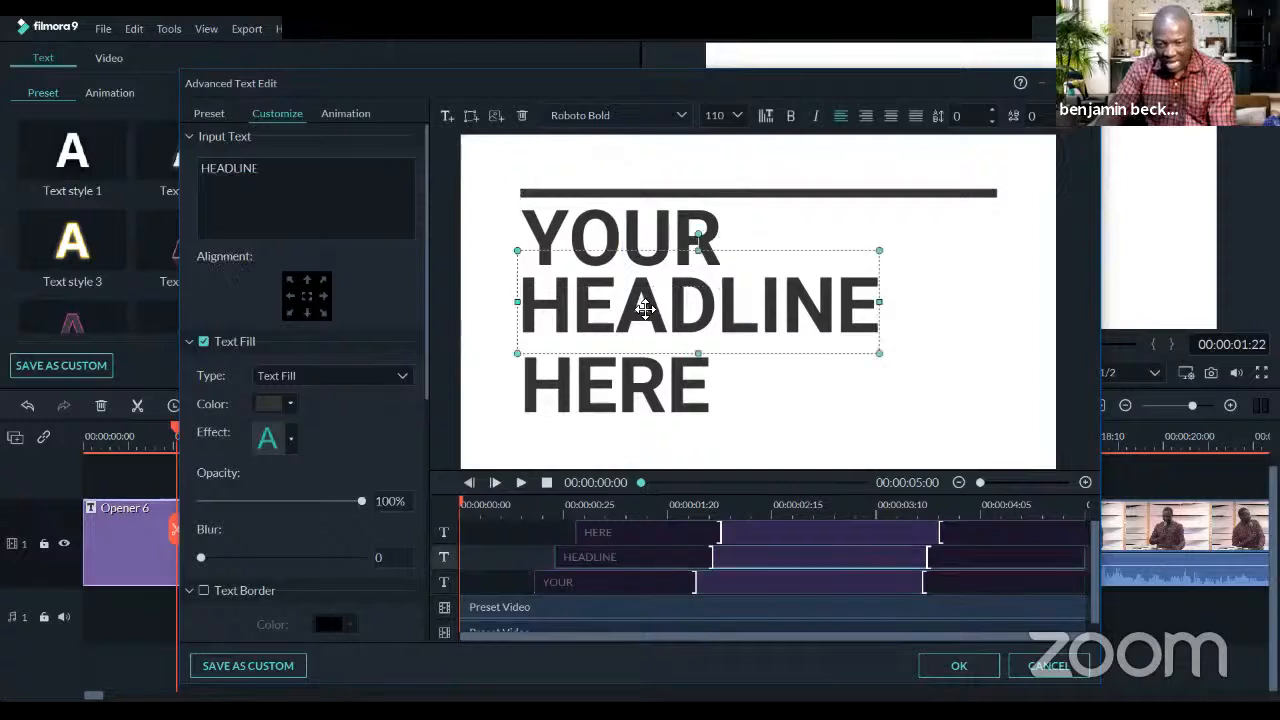
click(625, 237)
click(634, 306)
click(623, 392)
Replace the opener's YOUR, HEADLINE and HERE lines with HOW, TO and MAKE MONEY
click(621, 238)
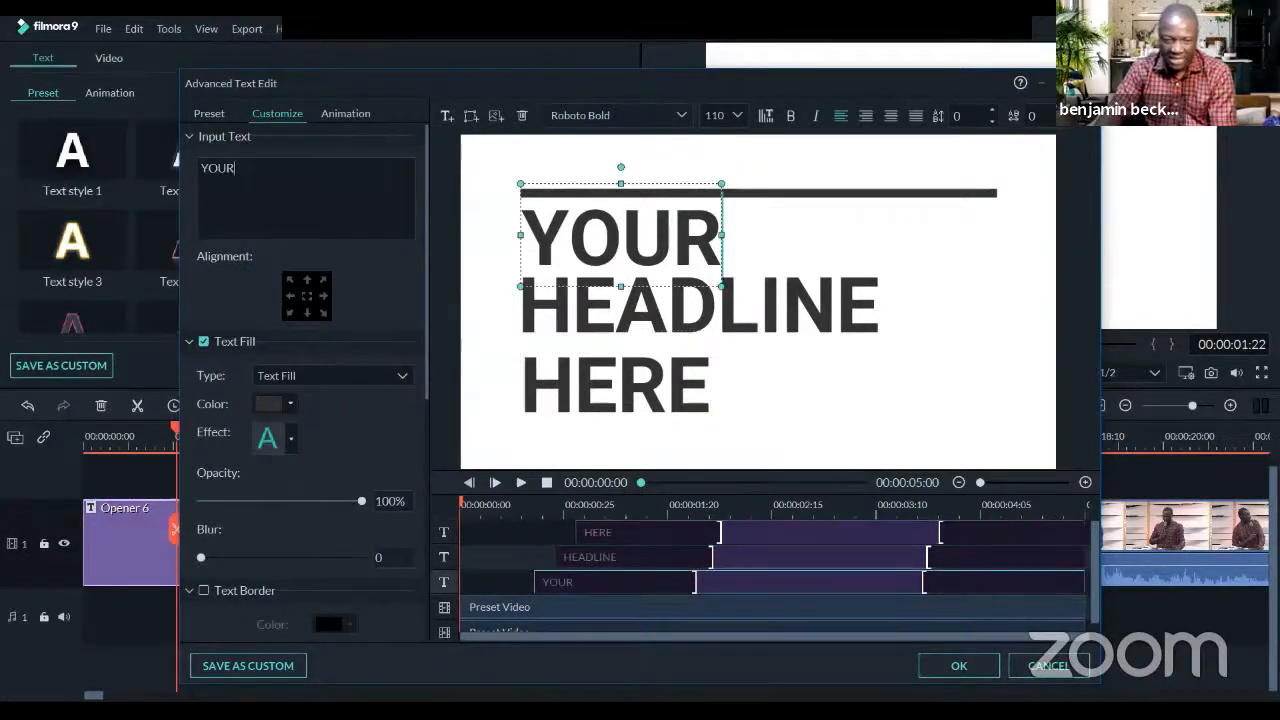
double_click(621, 238)
text(HOW)
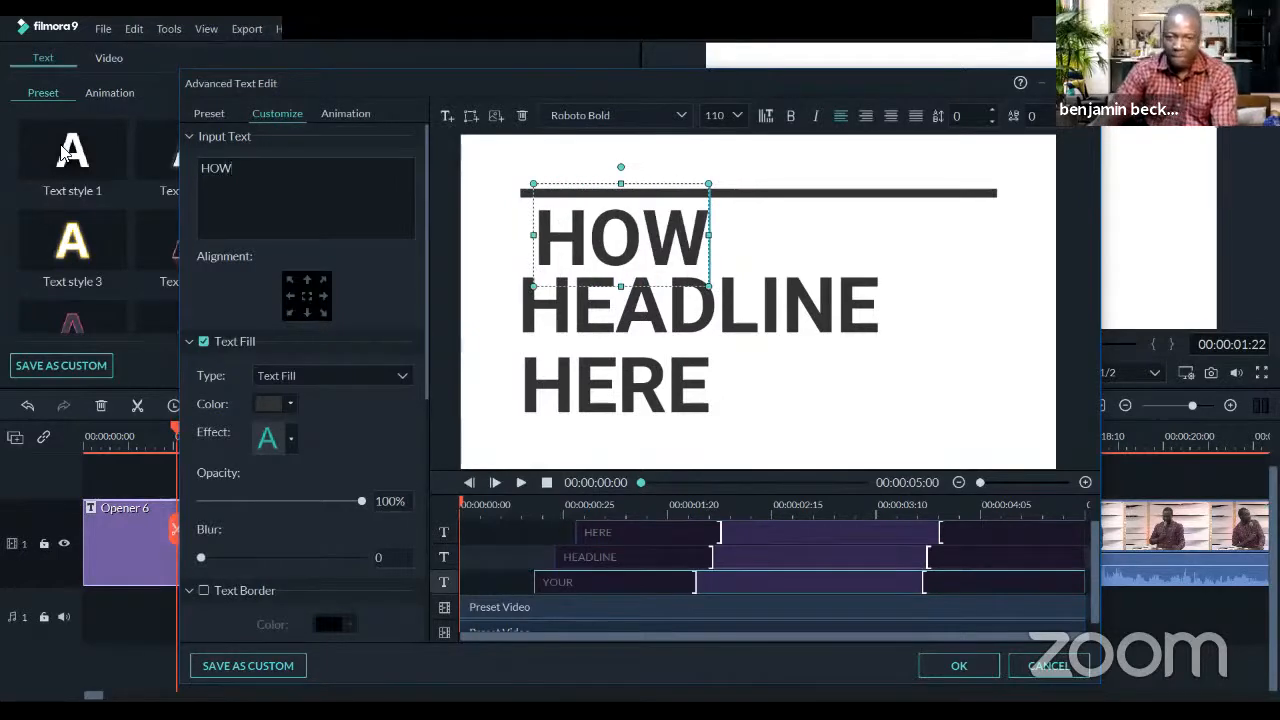
click(721, 316)
drag(266, 170, 8, 145)
text(TO)
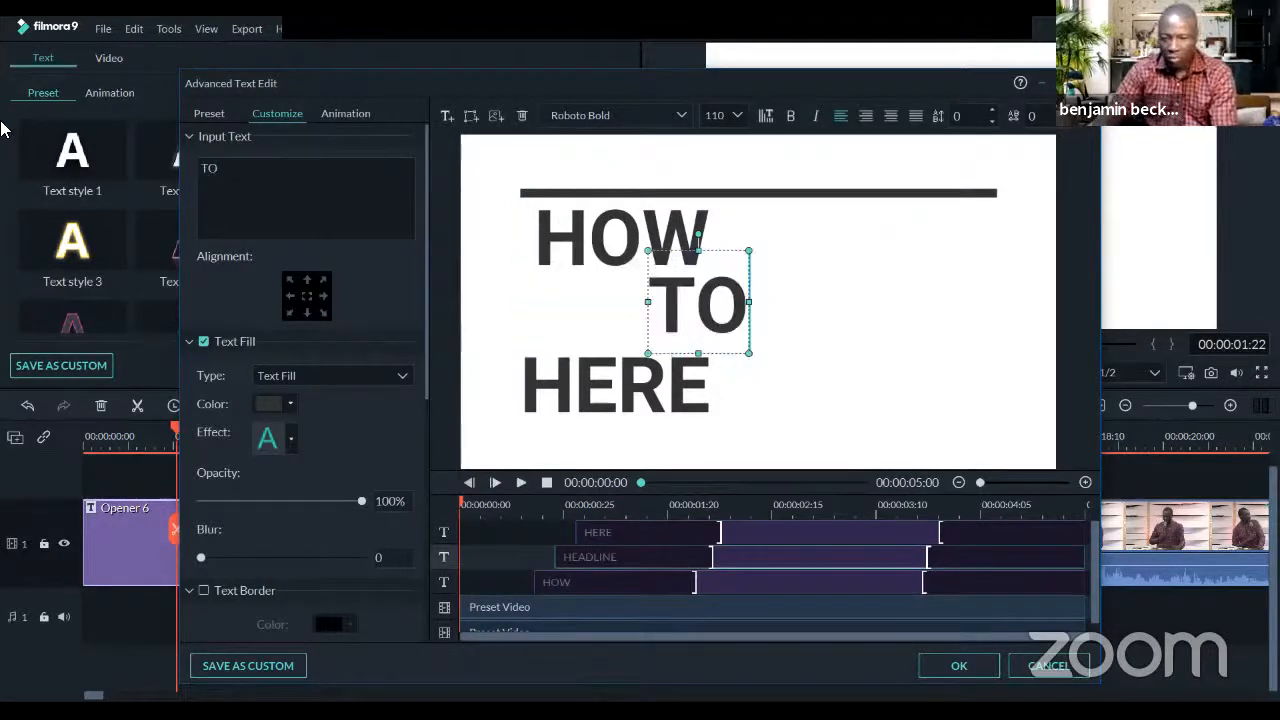
click(652, 392)
key(ctrl+a)
text(MAKE MONEY)
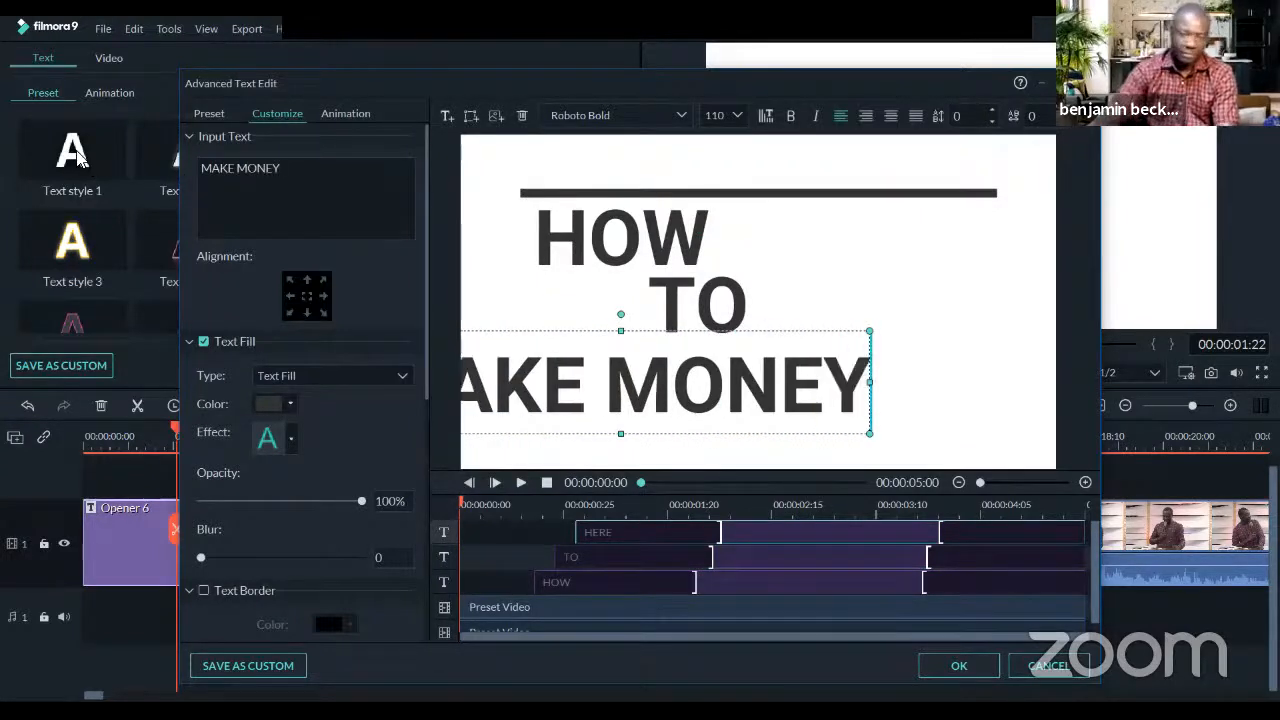
Reposition the MAKE MONEY, TO and HOW lines so they are stacked roughly centred below the horizontal bar
click(650, 333)
drag(646, 363, 771, 374)
click(710, 311)
mouse_move(763, 309)
mouse_down()
mouse_move(771, 329)
mouse_move(757, 325)
mouse_up()
drag(652, 241, 775, 232)
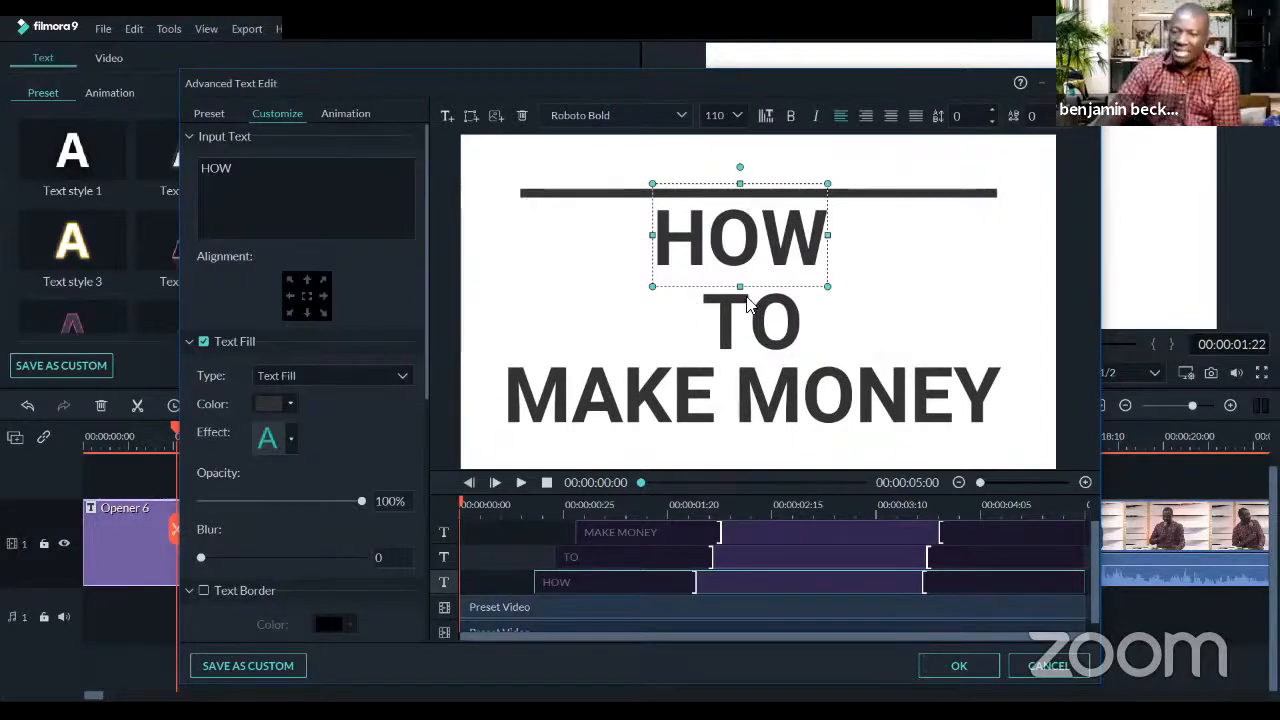
Add a new text box with font size 80 and shrink it to fit above the horizontal bar
click(447, 117)
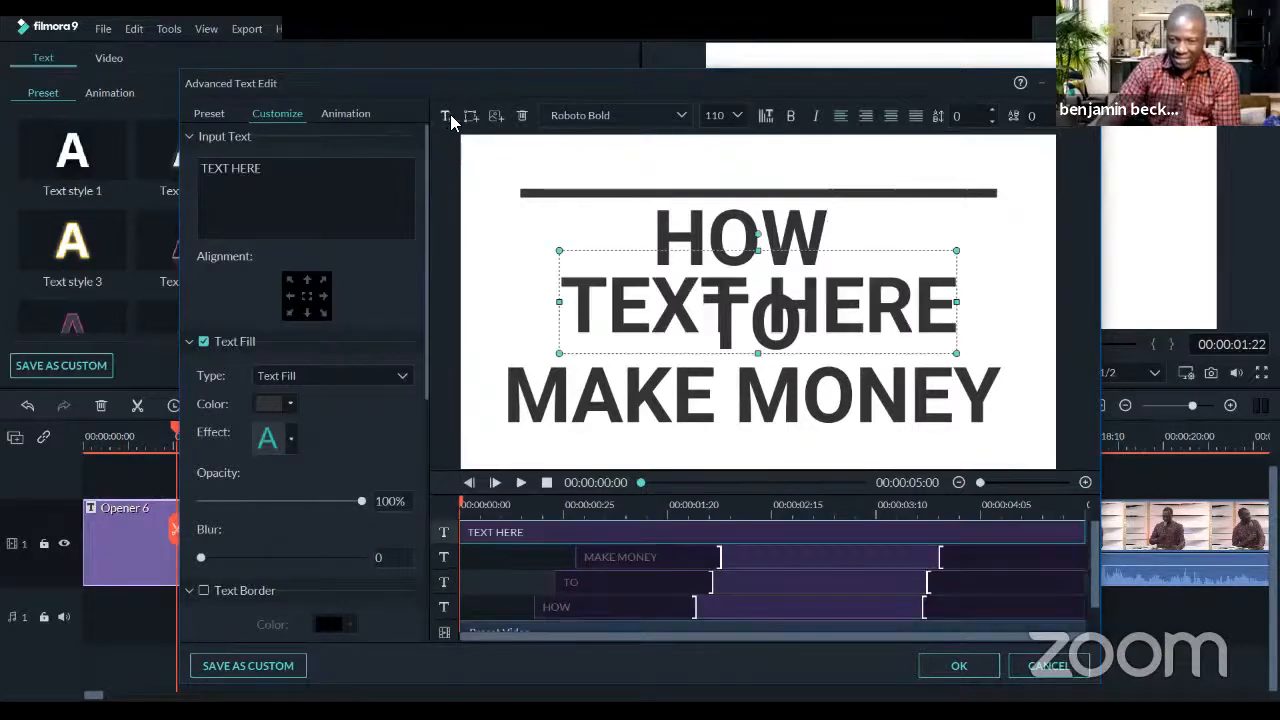
drag(849, 294, 858, 185)
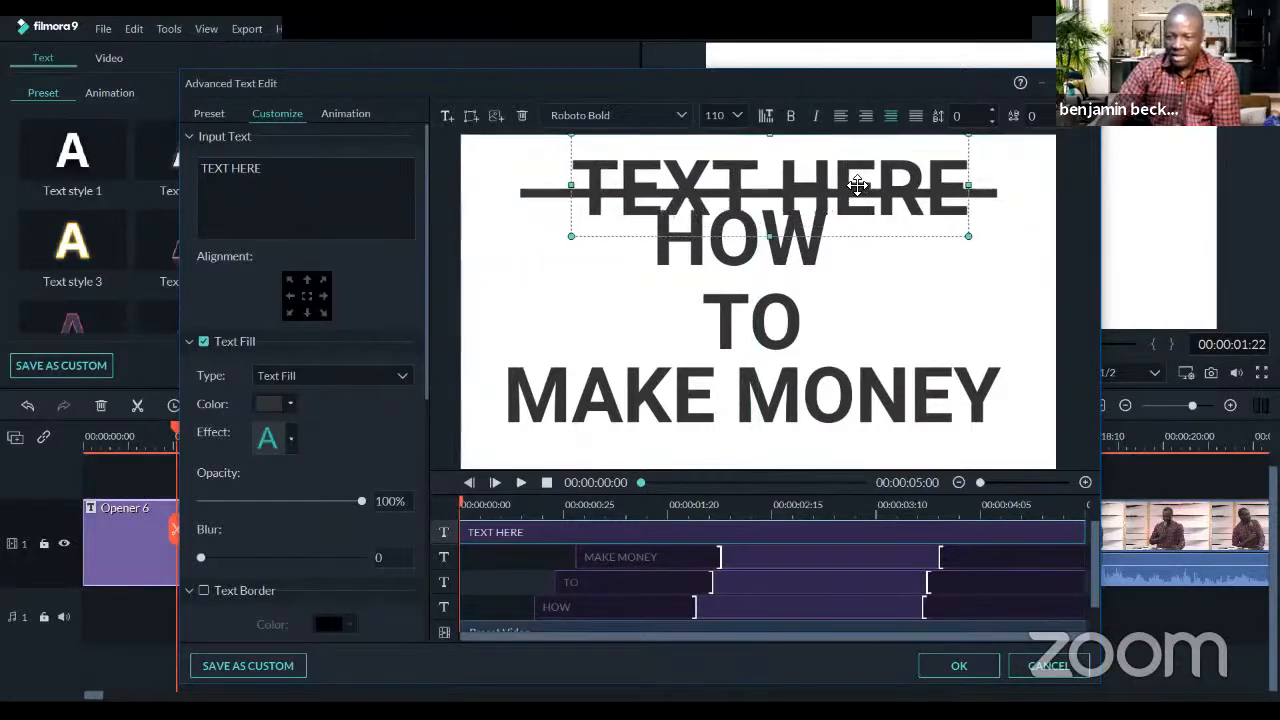
click(738, 118)
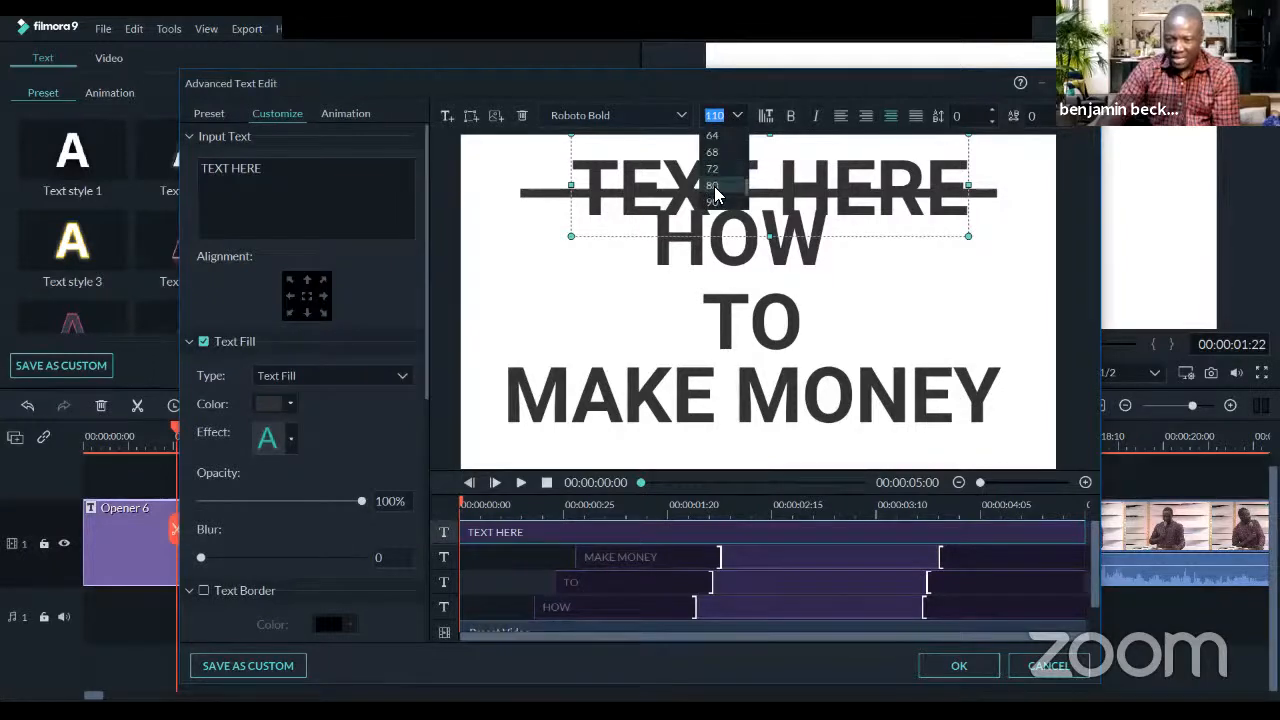
click(714, 187)
drag(810, 196, 812, 176)
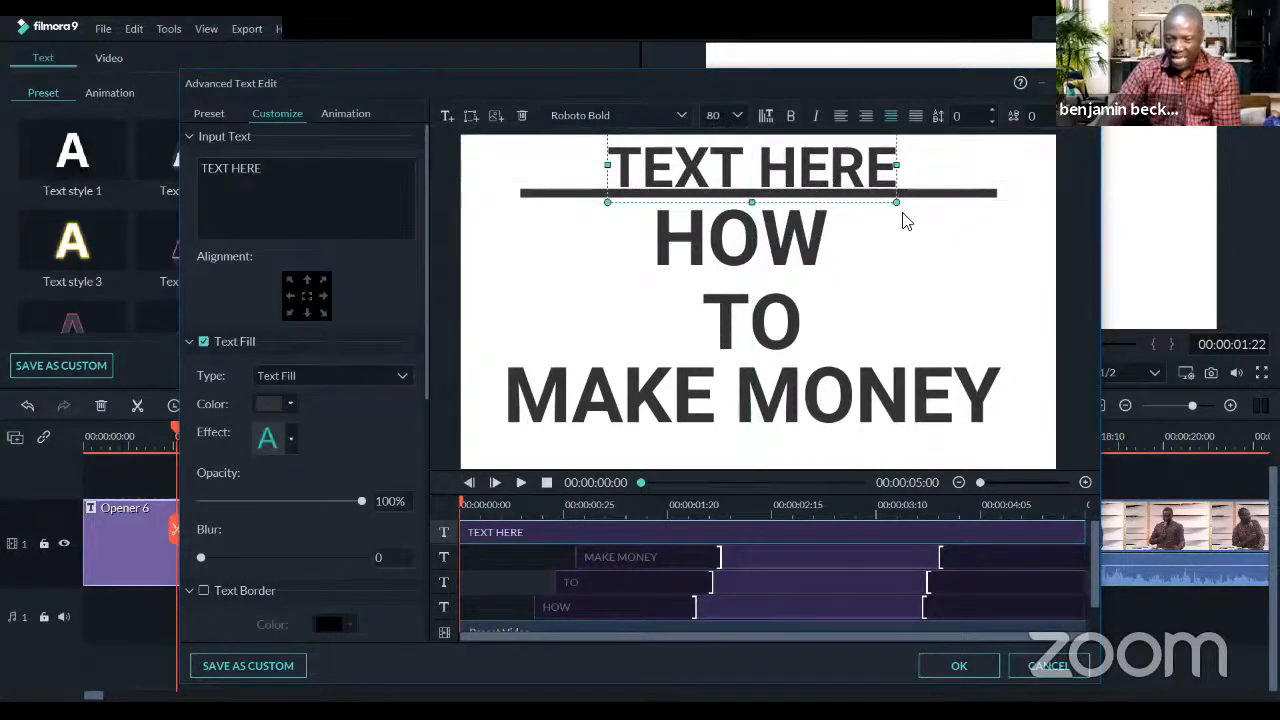
drag(896, 202, 806, 178)
drag(896, 202, 794, 177)
Change the new text box's wording to "Title:" and centre it above the HOW line
double_click(783, 170)
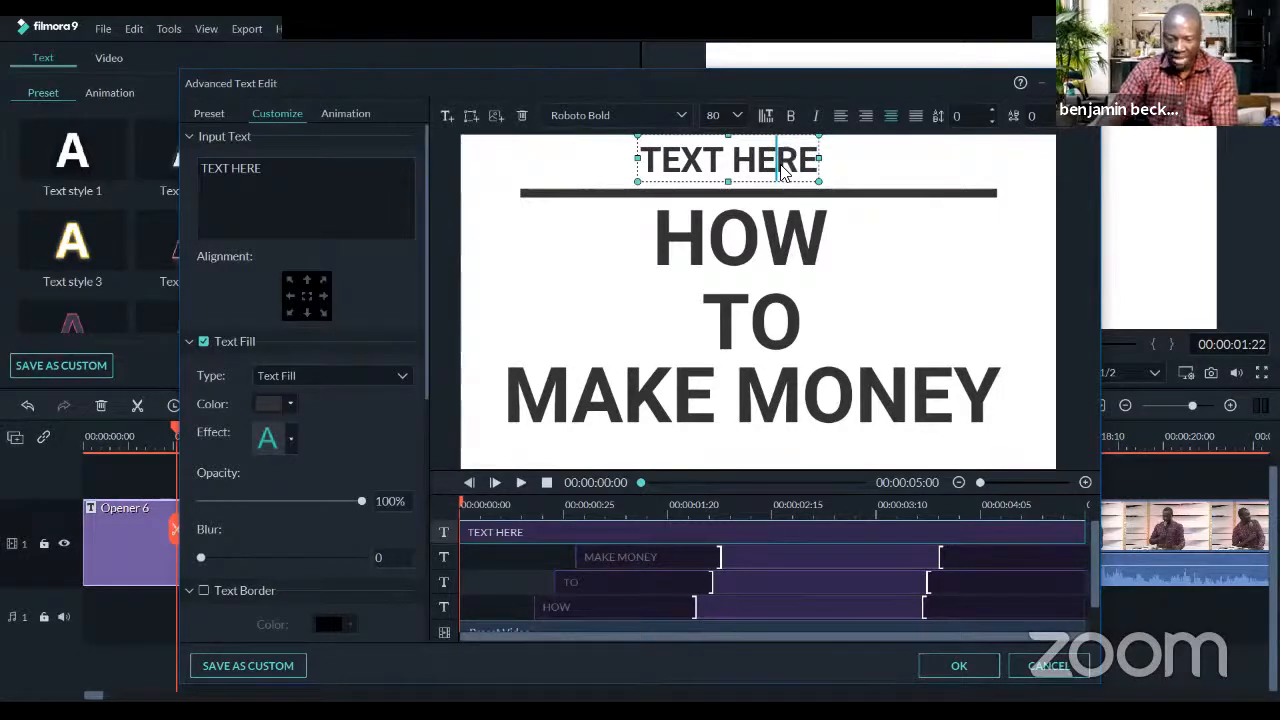
key(ctrl+a)
text(TItle)
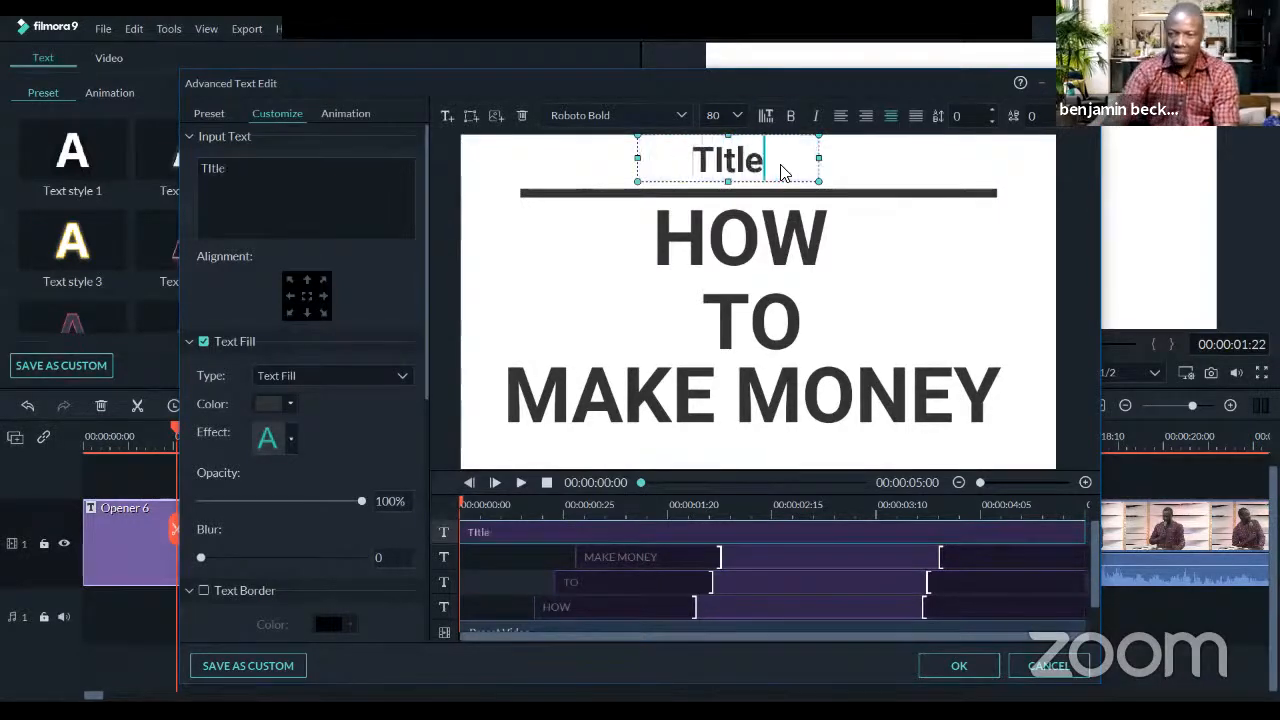
key(BackSpace)
key(BackSpace)
key(BackSpace)
key(BackSpace)
text(itle)
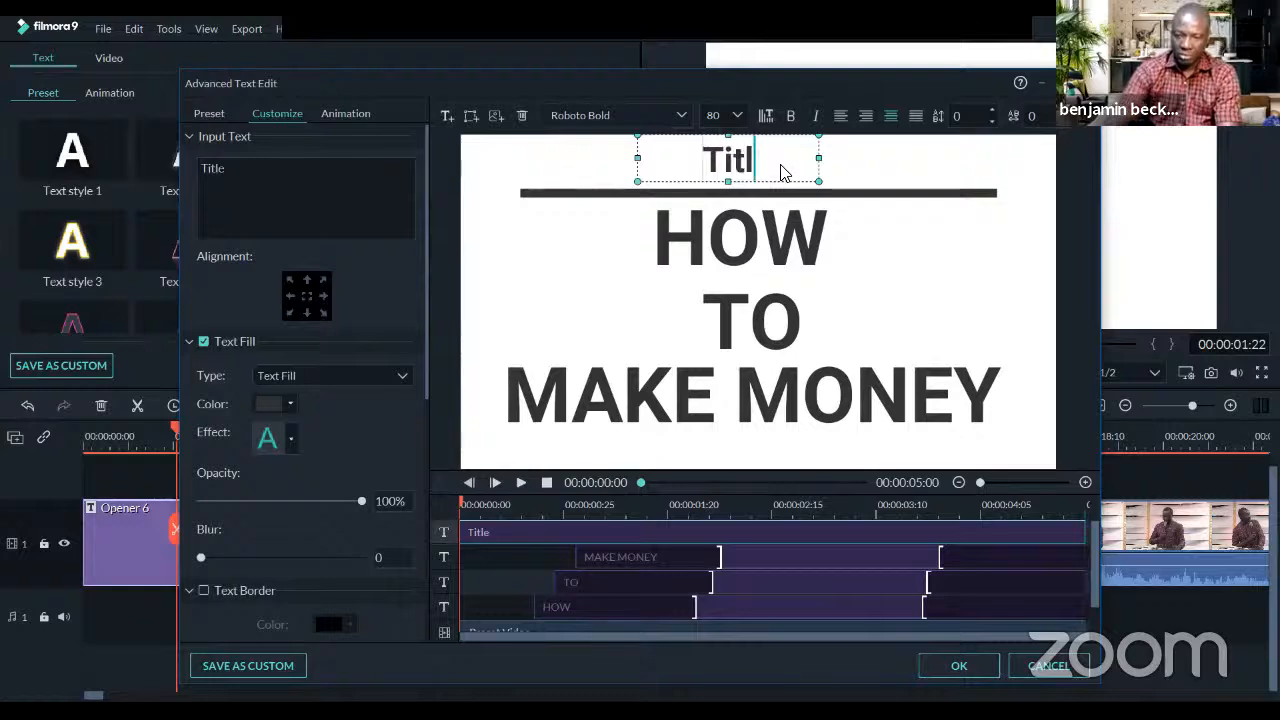
text(:)
click(930, 306)
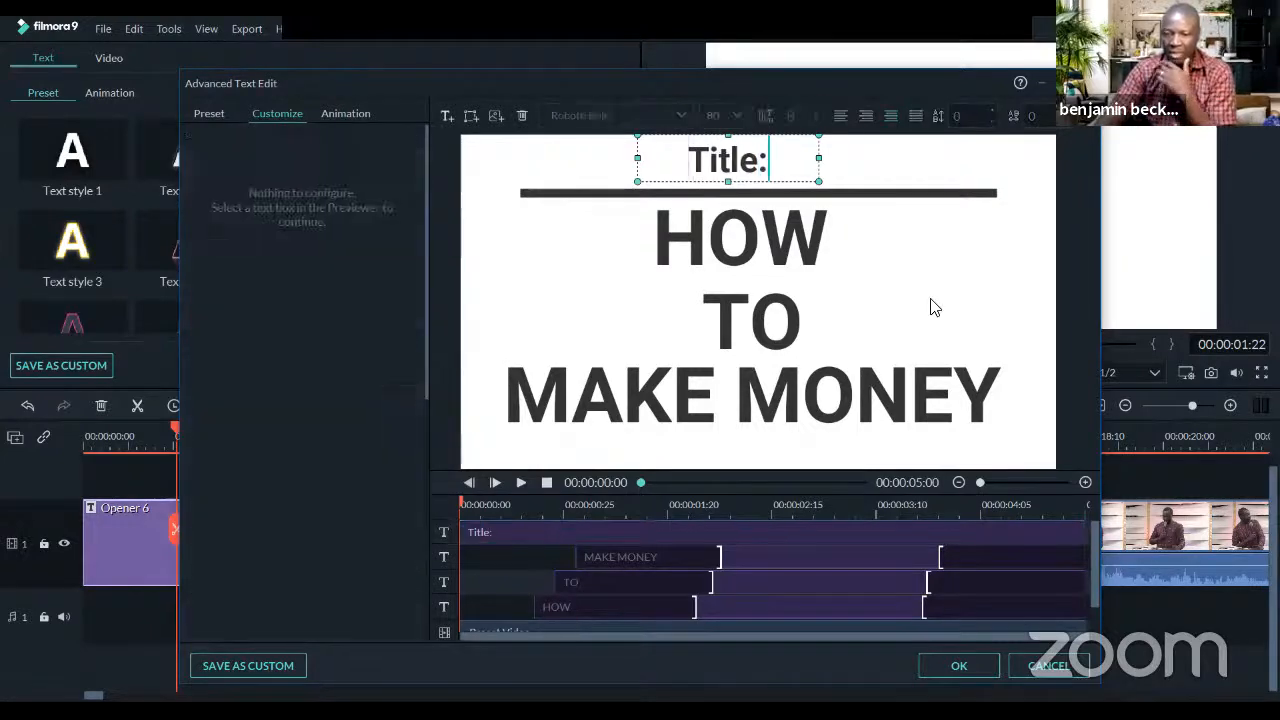
drag(749, 163, 767, 168)
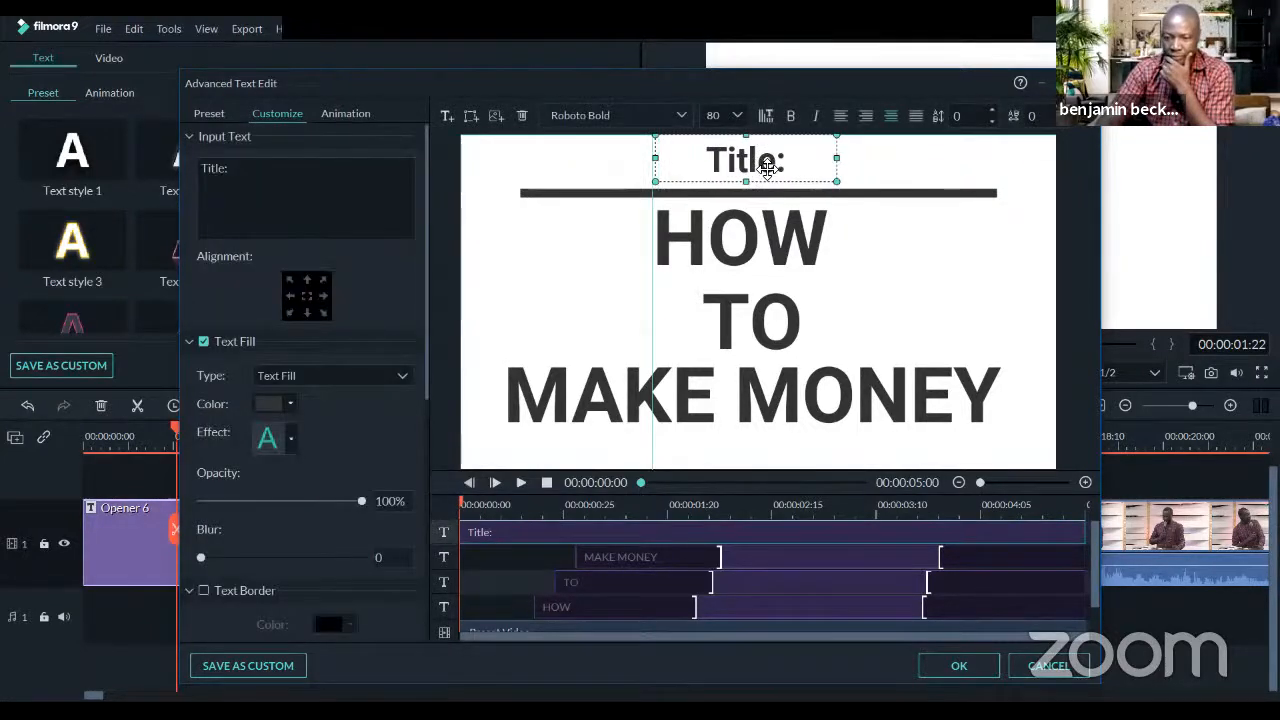
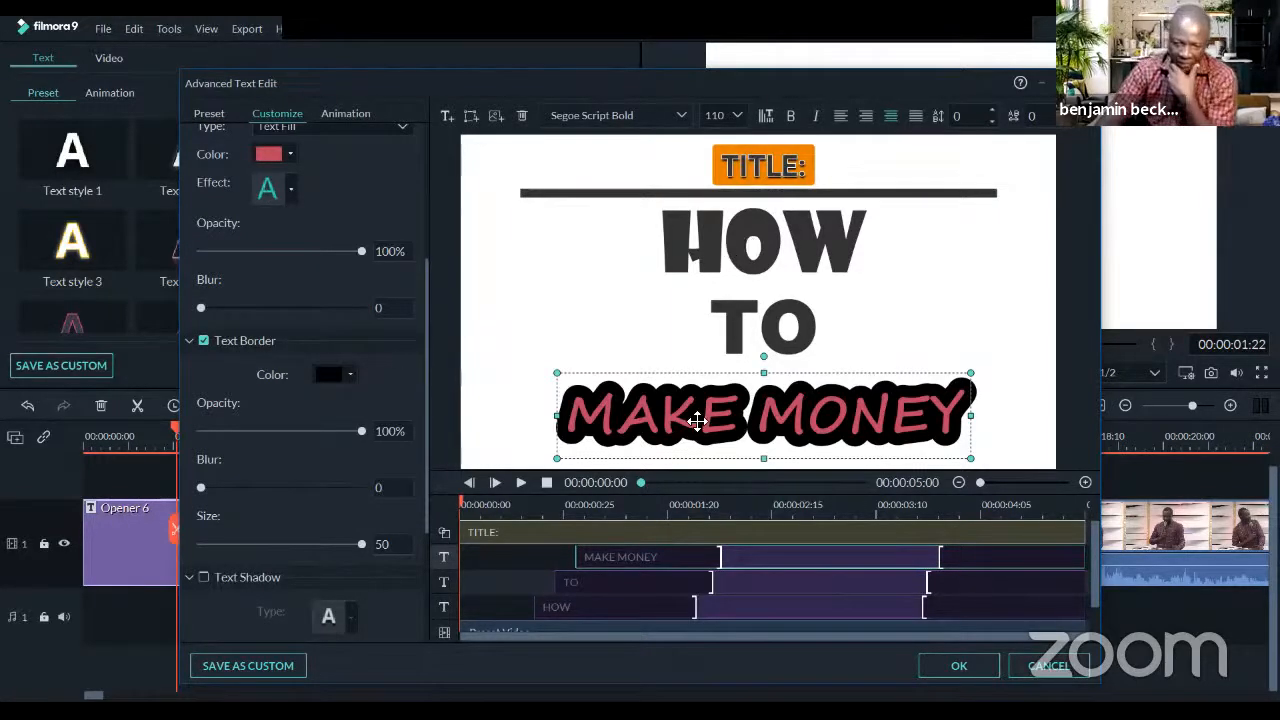
Try yellow-green, light blue and dark red as the fill colour of the MAKE MONEY line
scroll(325, 388, up, 1)
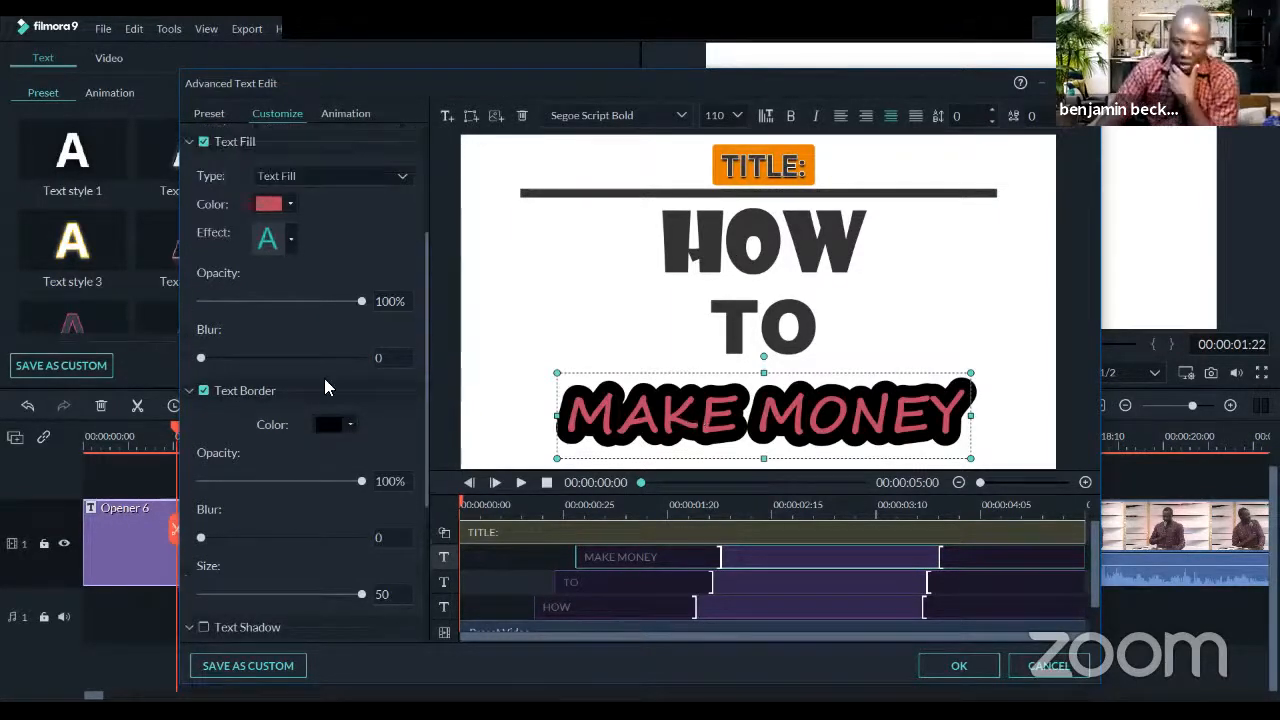
click(291, 204)
click(311, 227)
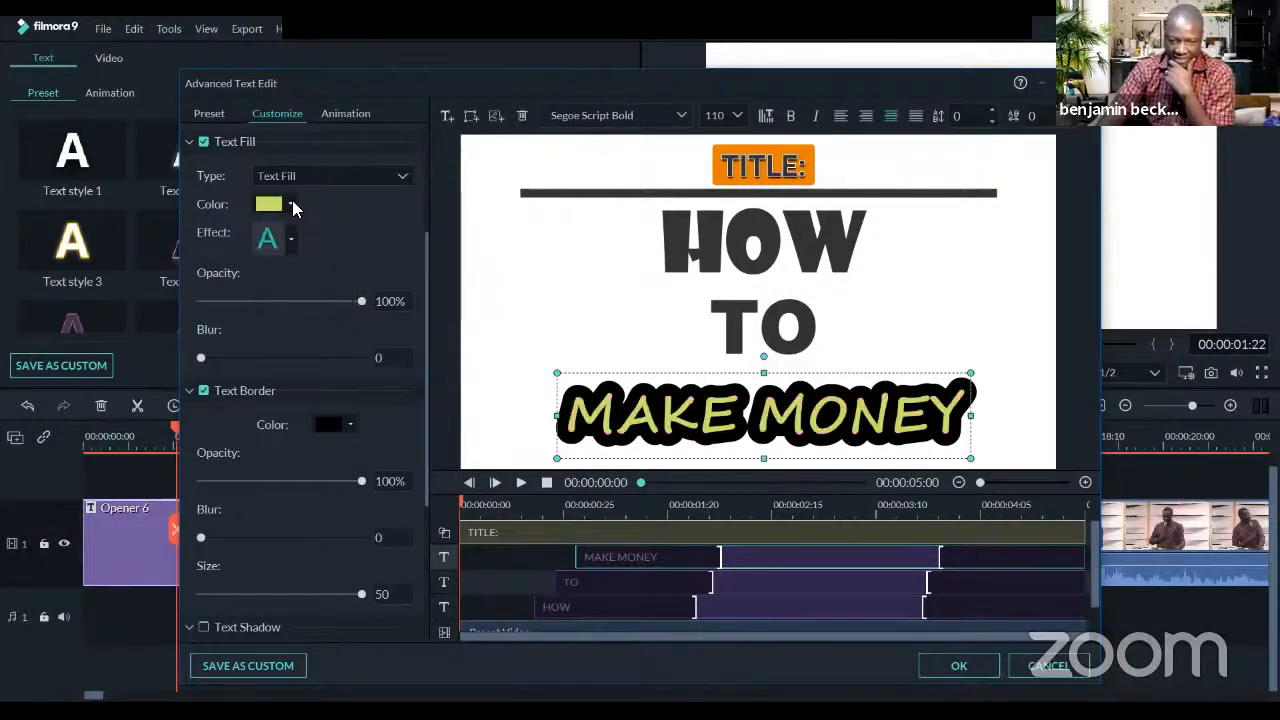
click(290, 202)
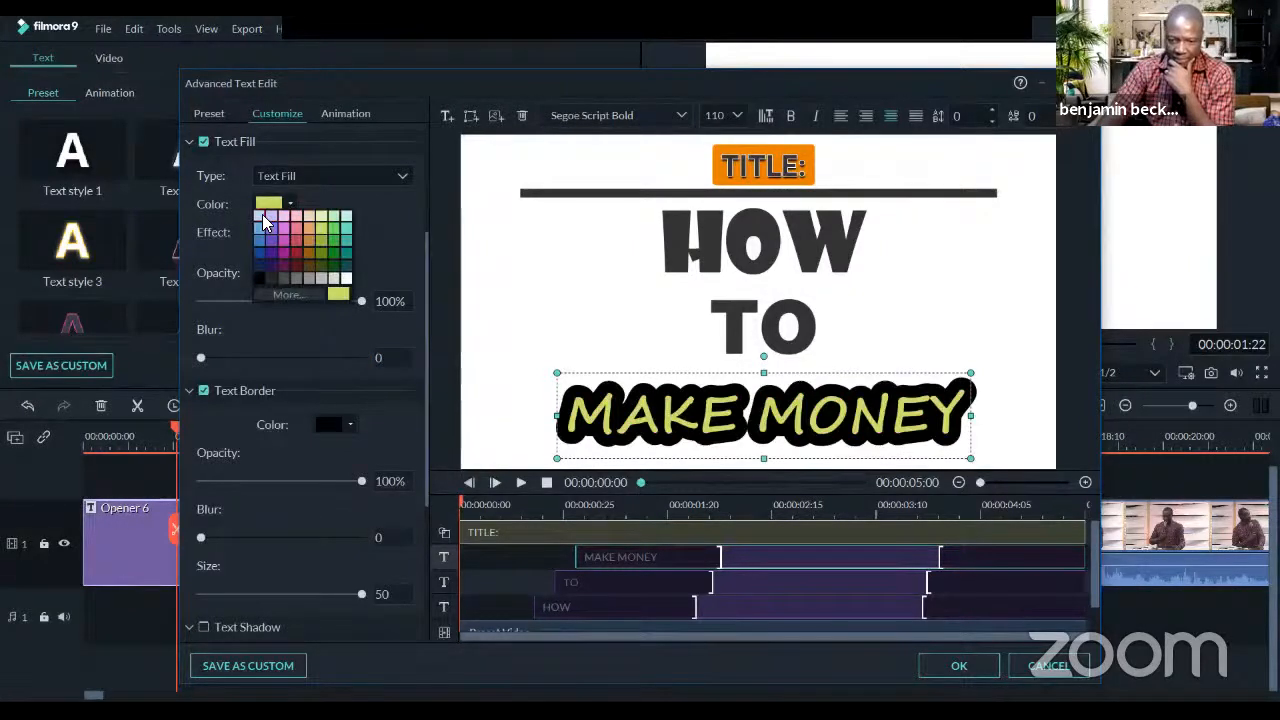
click(264, 217)
click(290, 203)
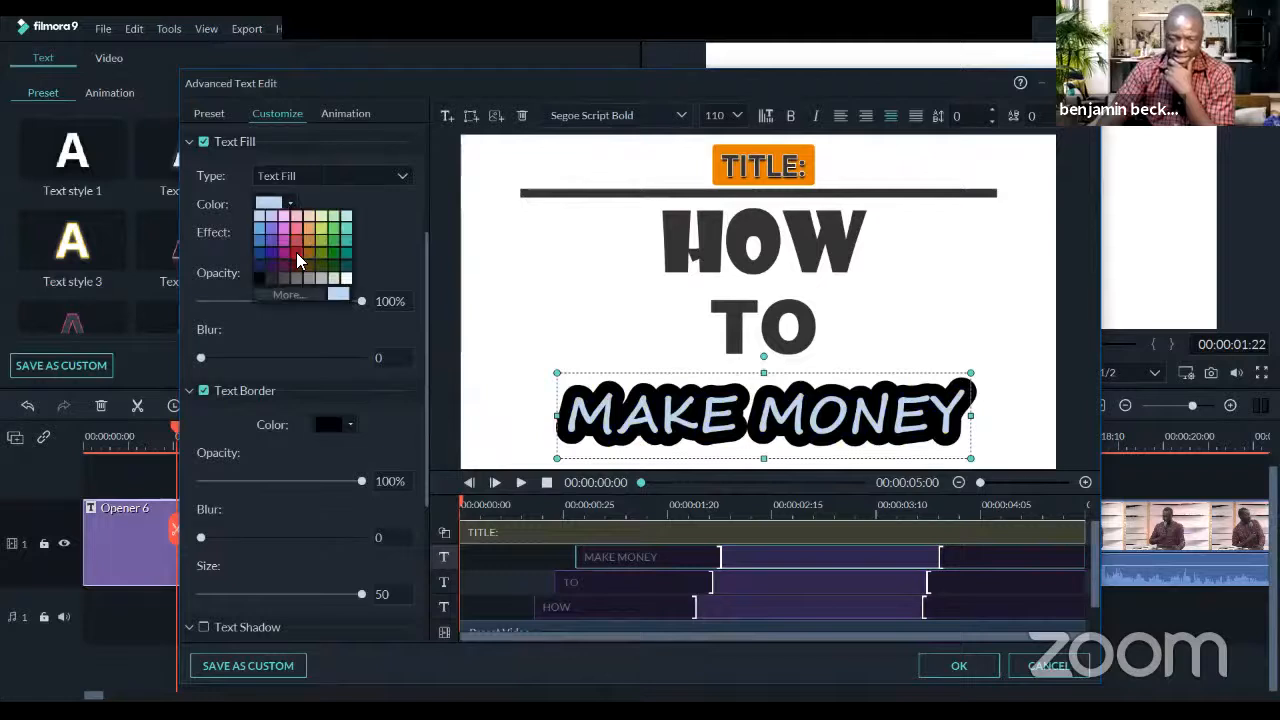
click(297, 258)
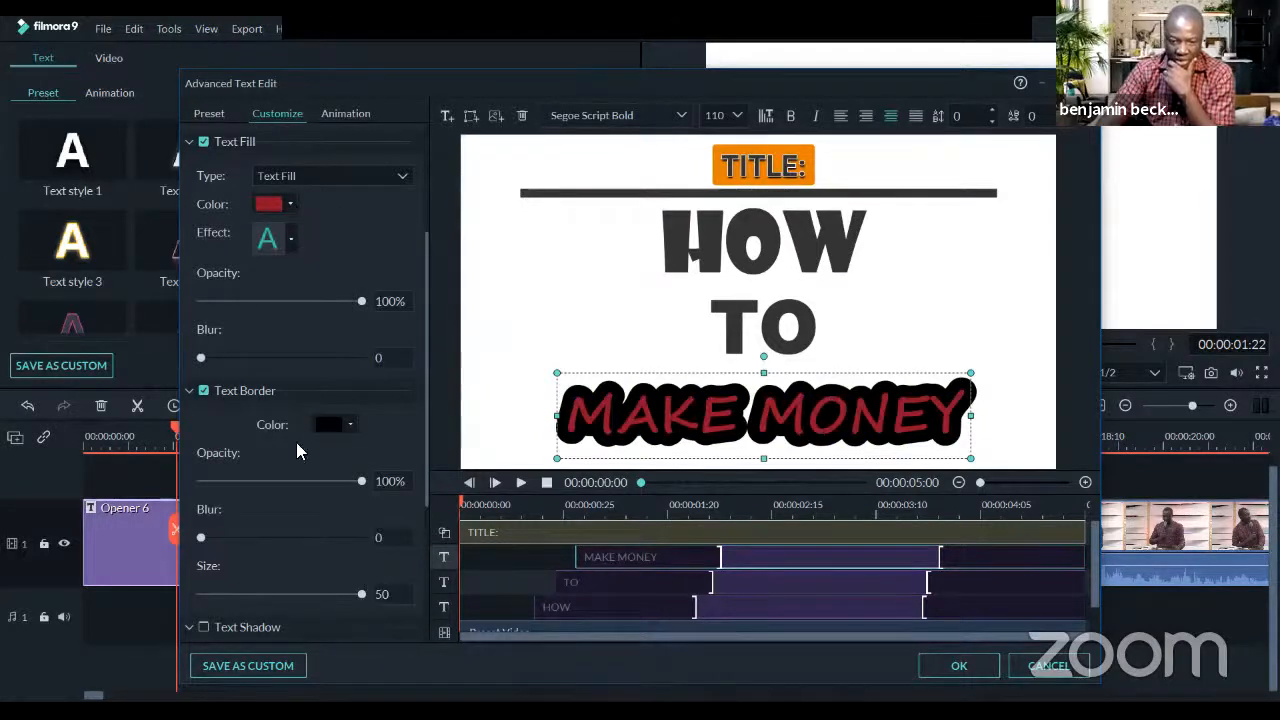
Try pale yellow and dark red as the MAKE MONEY line's border colour, and return it to black
click(350, 426)
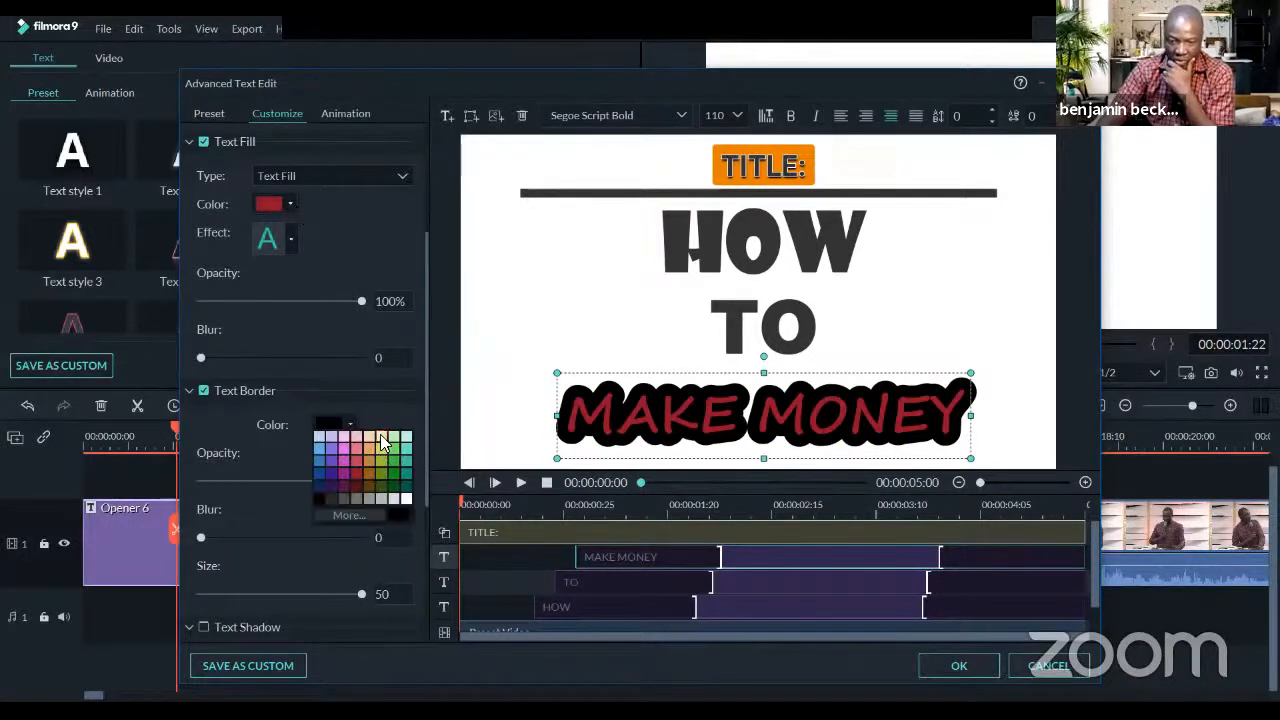
click(381, 443)
click(352, 426)
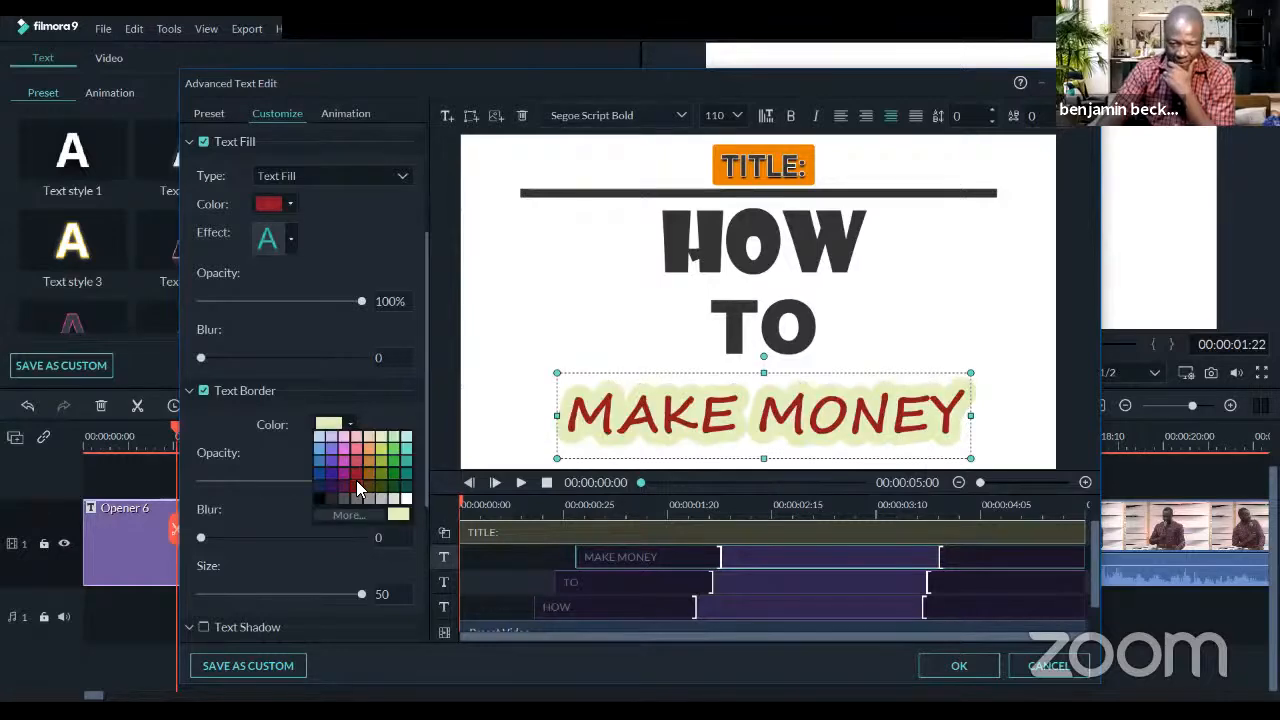
click(356, 480)
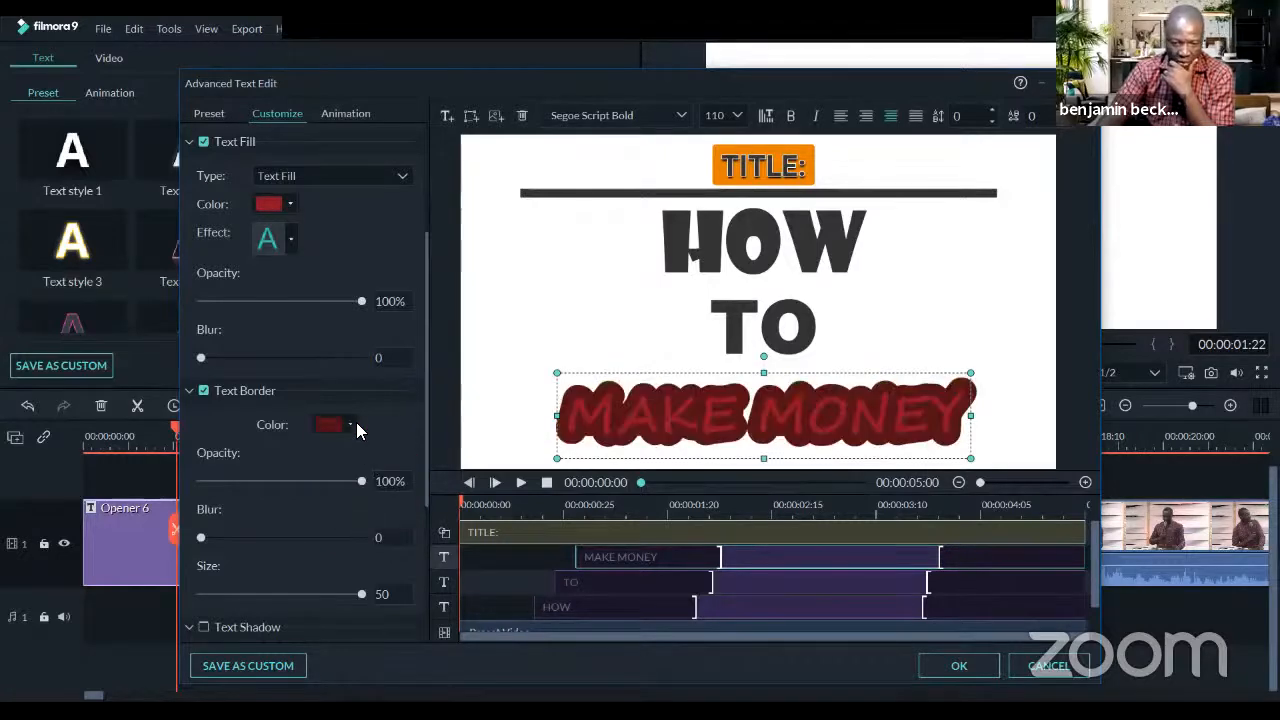
click(350, 424)
click(365, 432)
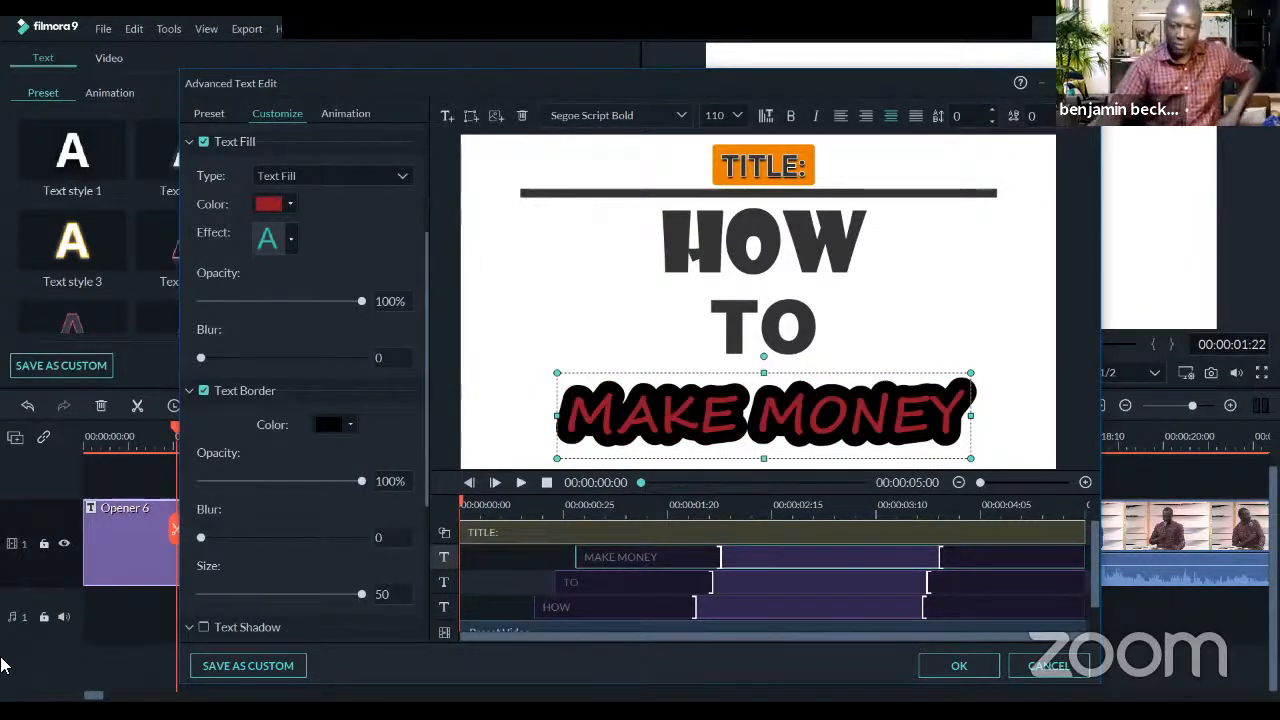
Set the MAKE MONEY line's fill colour to white
click(290, 204)
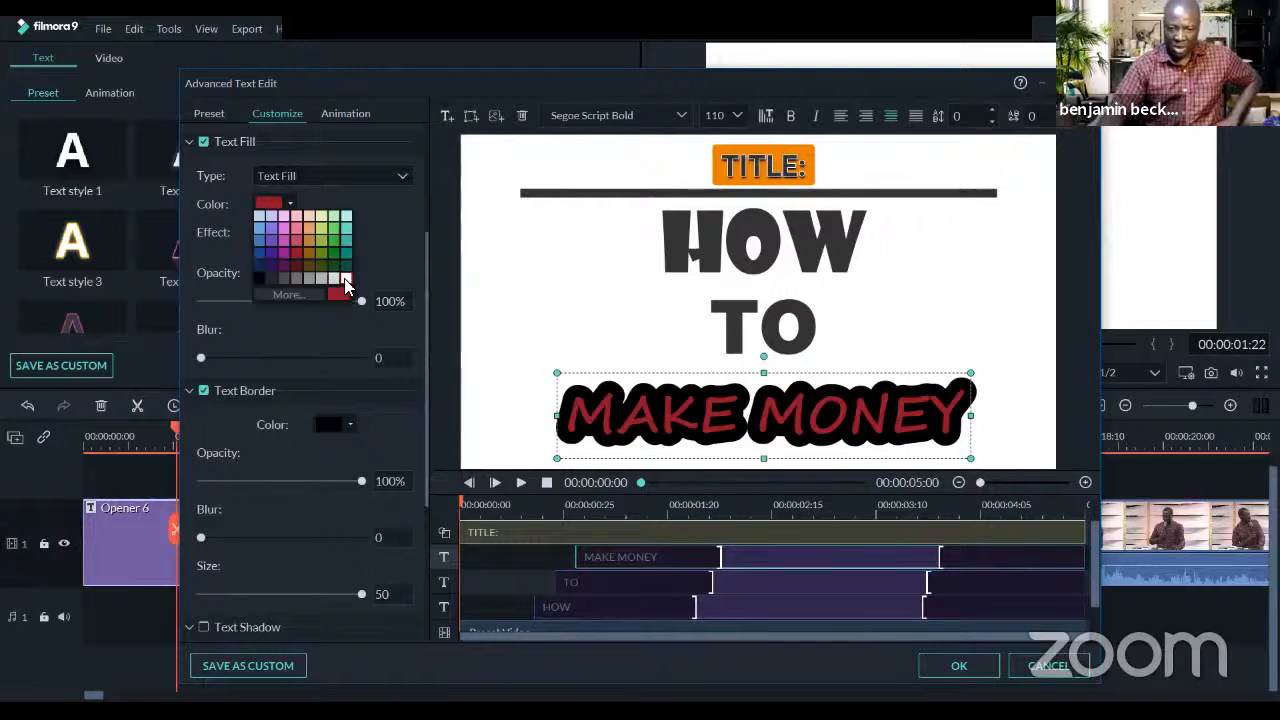
click(345, 281)
Try a text shadow with a distance of 3 on the HOW line, and switch the shadow off again
click(779, 300)
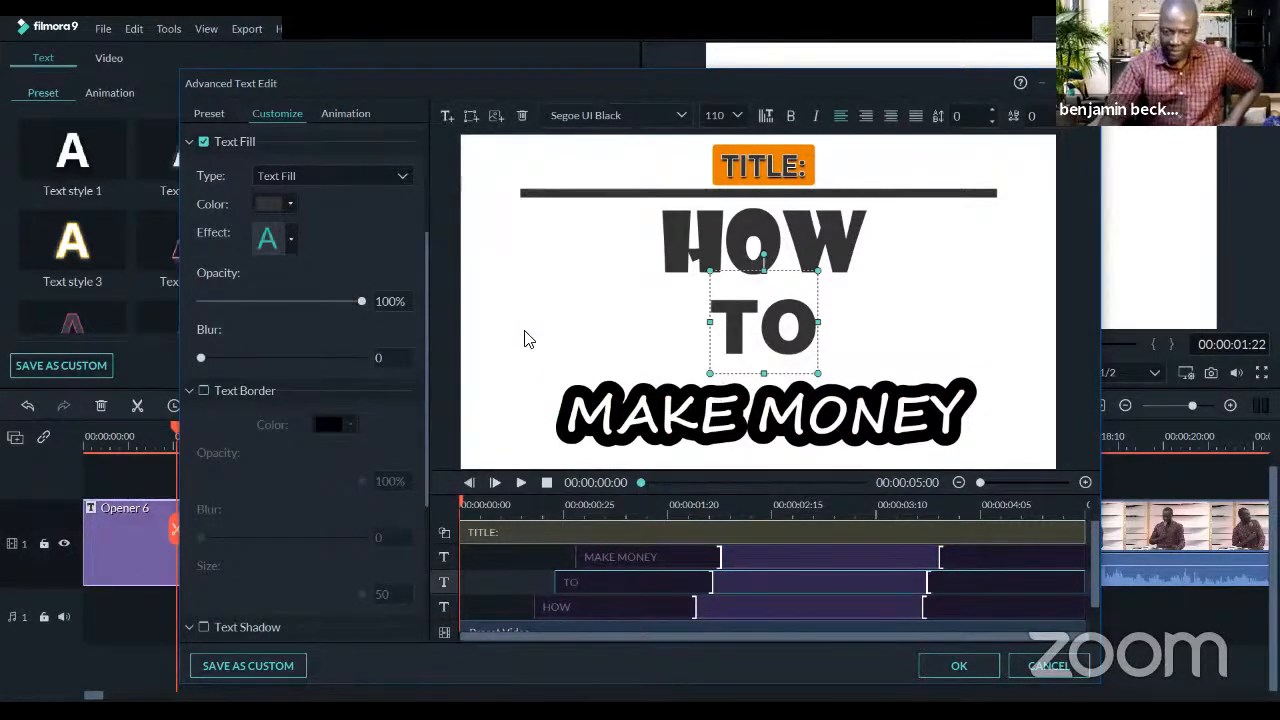
click(776, 250)
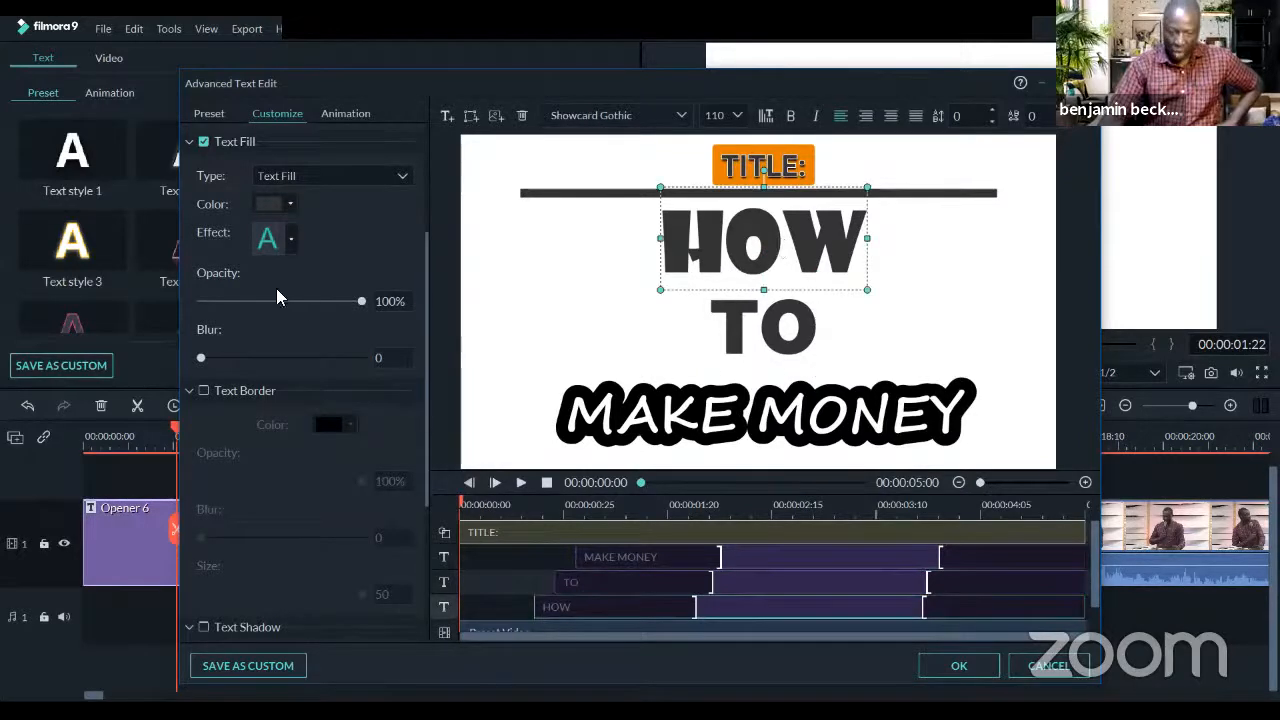
scroll(330, 360, down, 5)
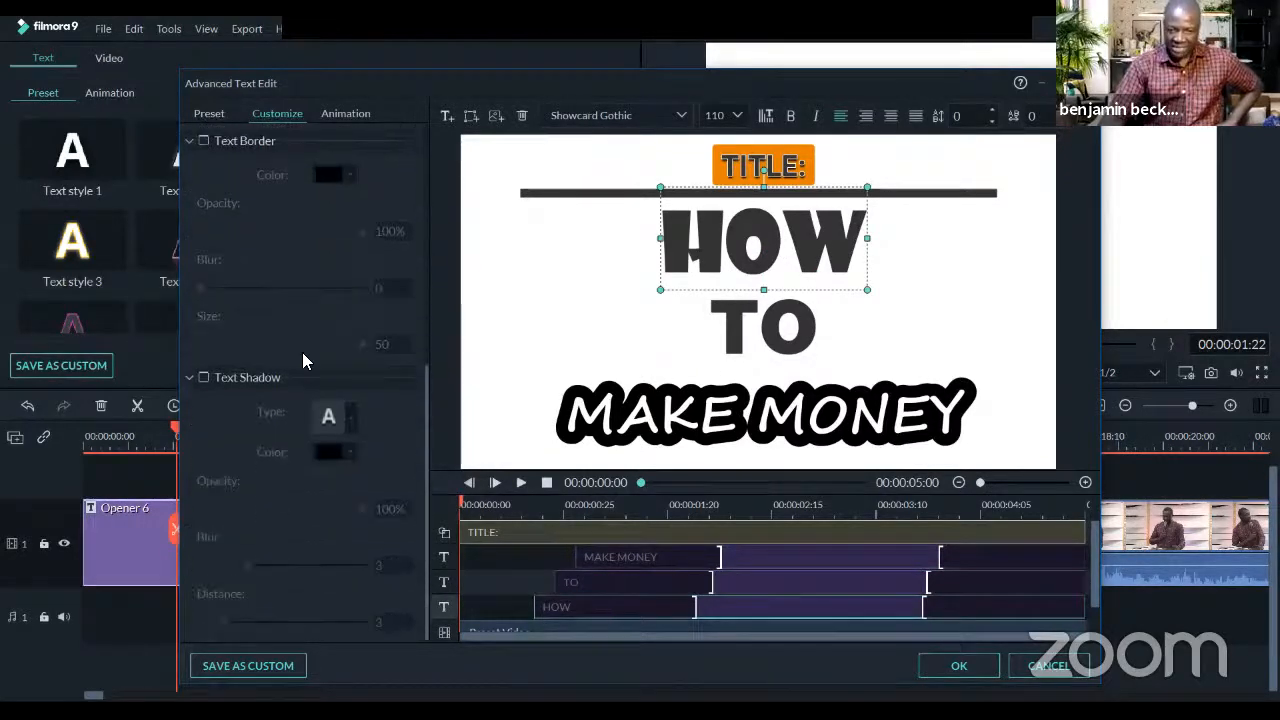
click(204, 378)
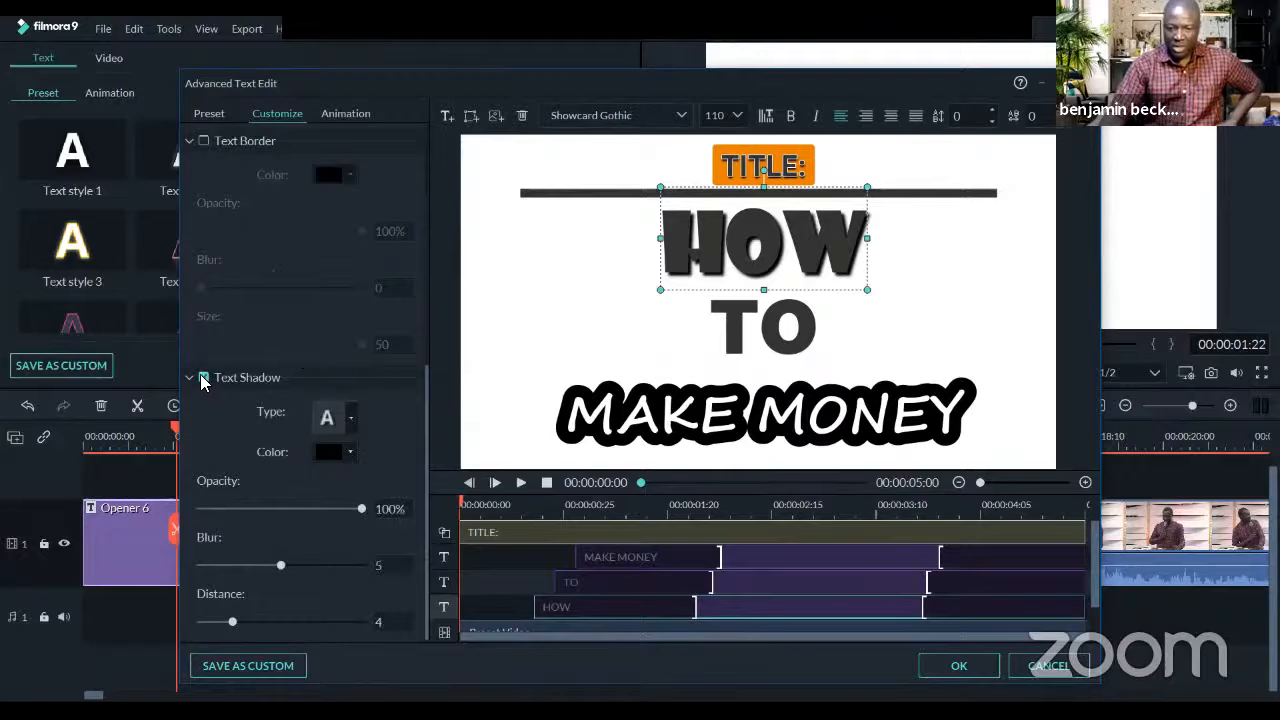
mouse_move(232, 628)
mouse_down()
mouse_move(322, 625)
mouse_move(200, 625)
mouse_move(268, 625)
mouse_move(223, 627)
mouse_up()
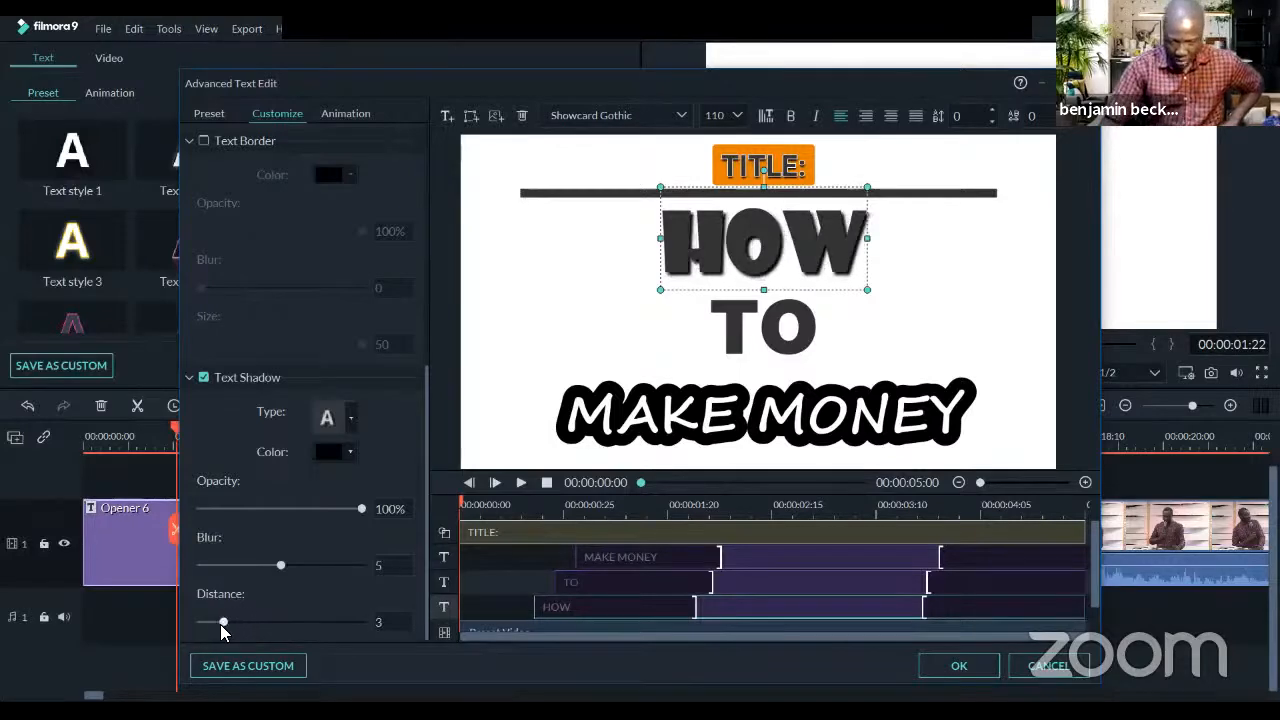
click(208, 378)
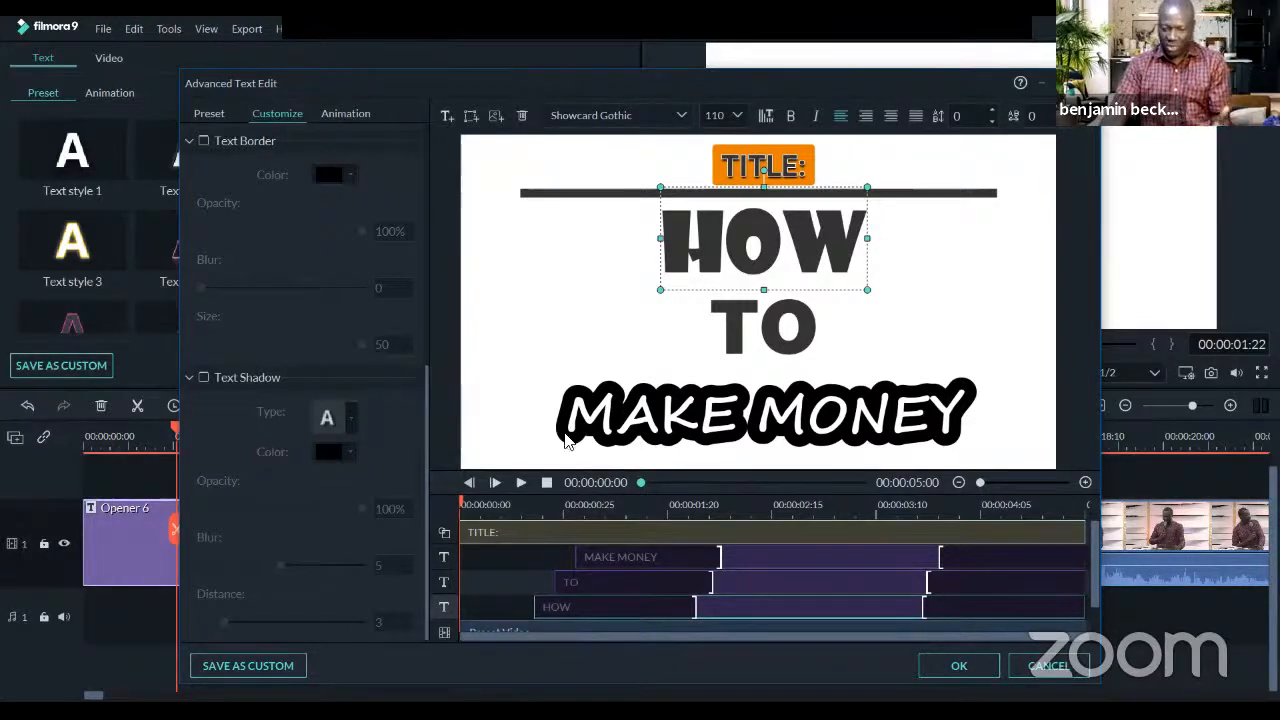
Play back the restyled opener to check how its text lines appear
click(520, 483)
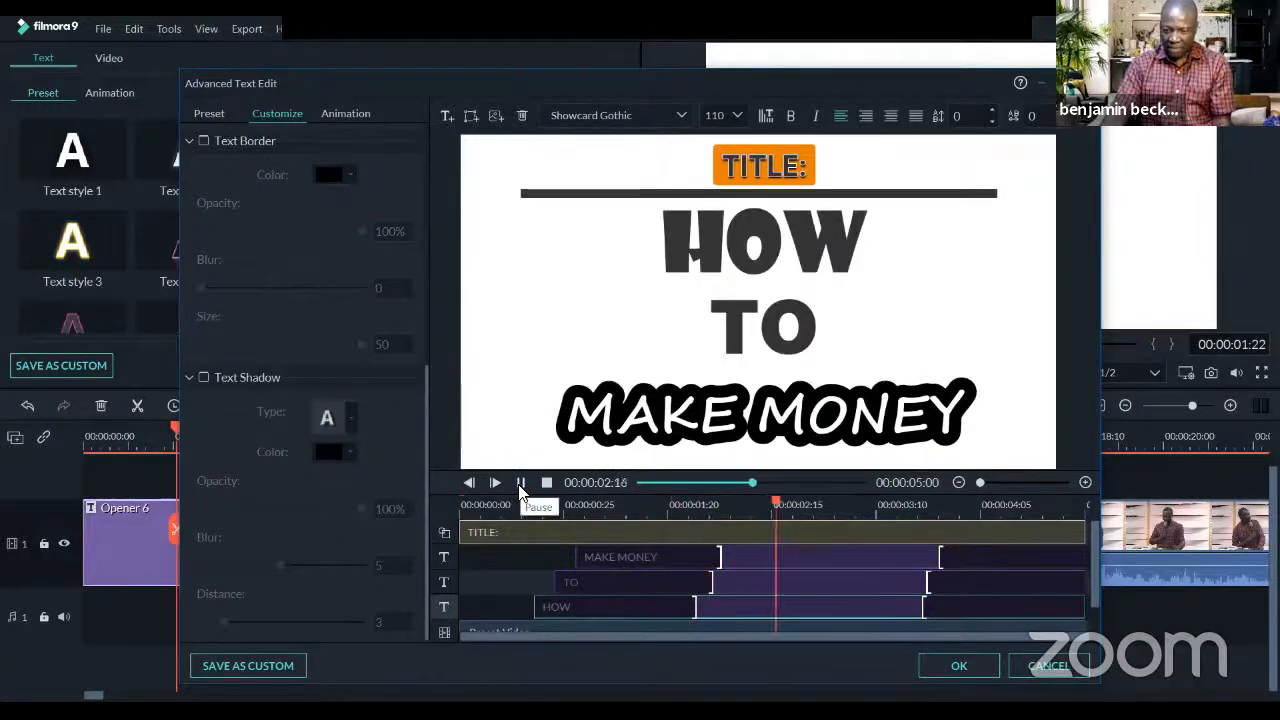
click(522, 484)
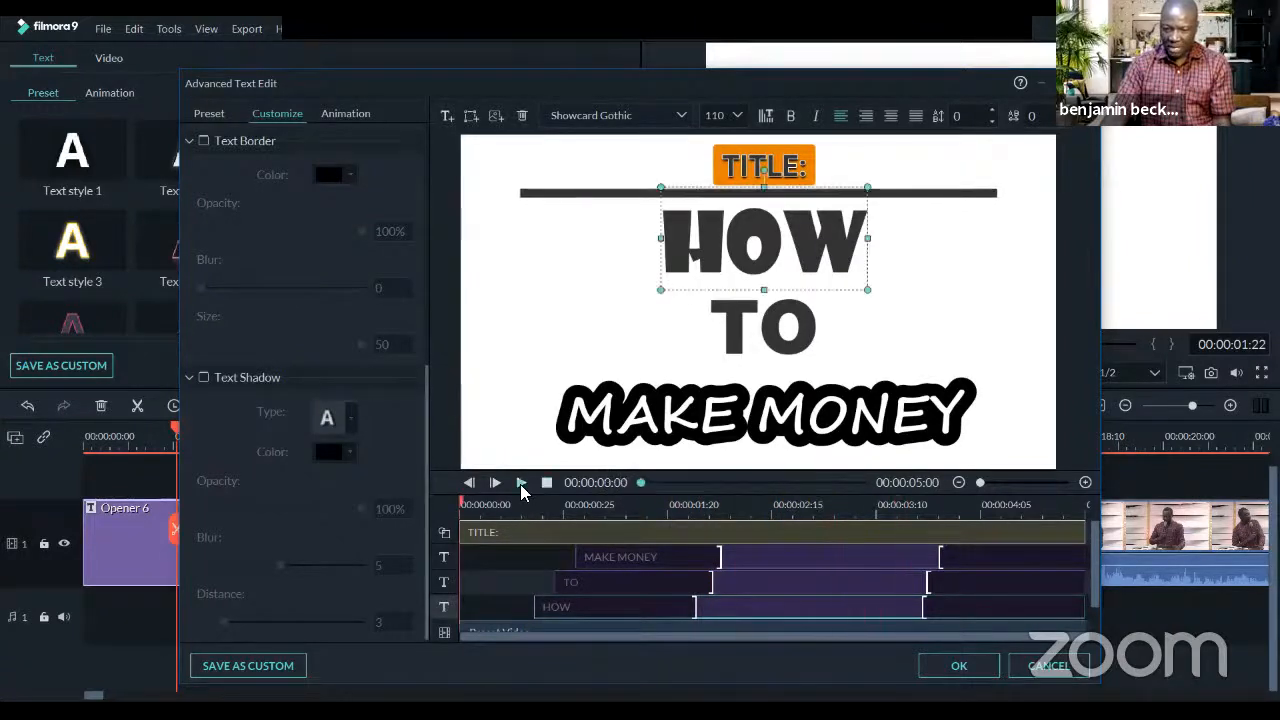
click(520, 484)
click(521, 483)
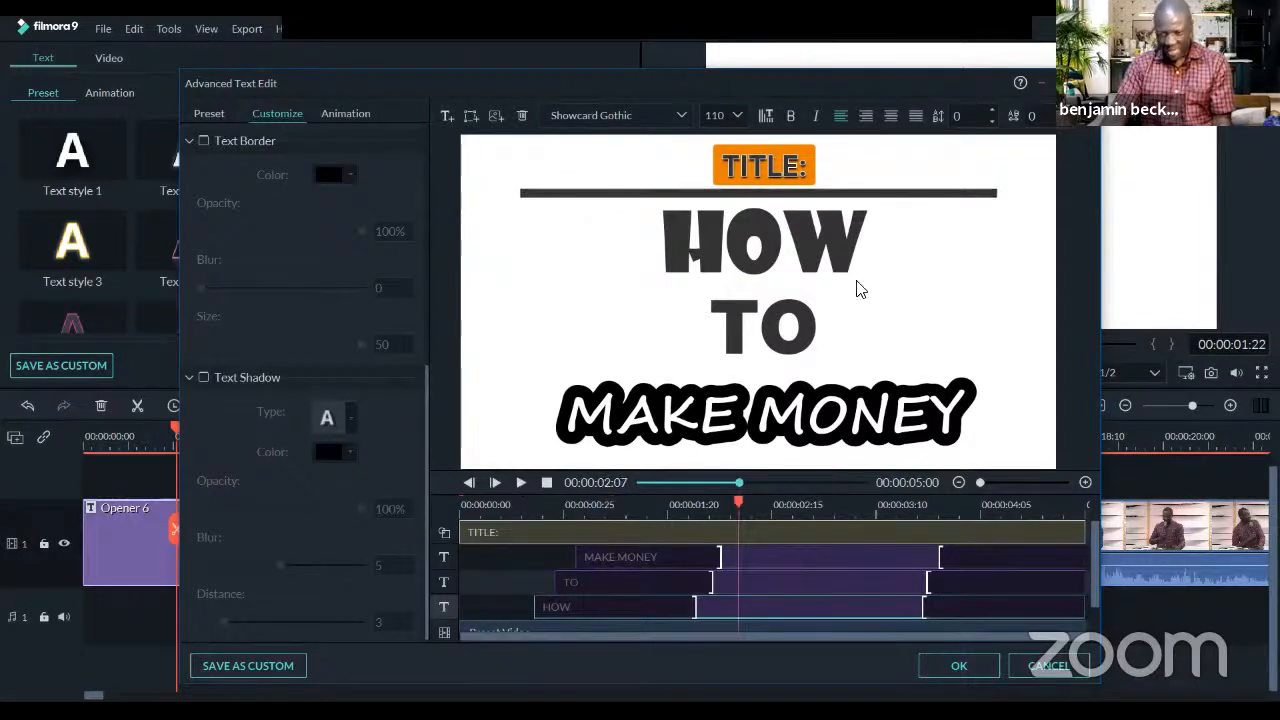
Try the String Blur animation on the HOW line and preview it
click(352, 113)
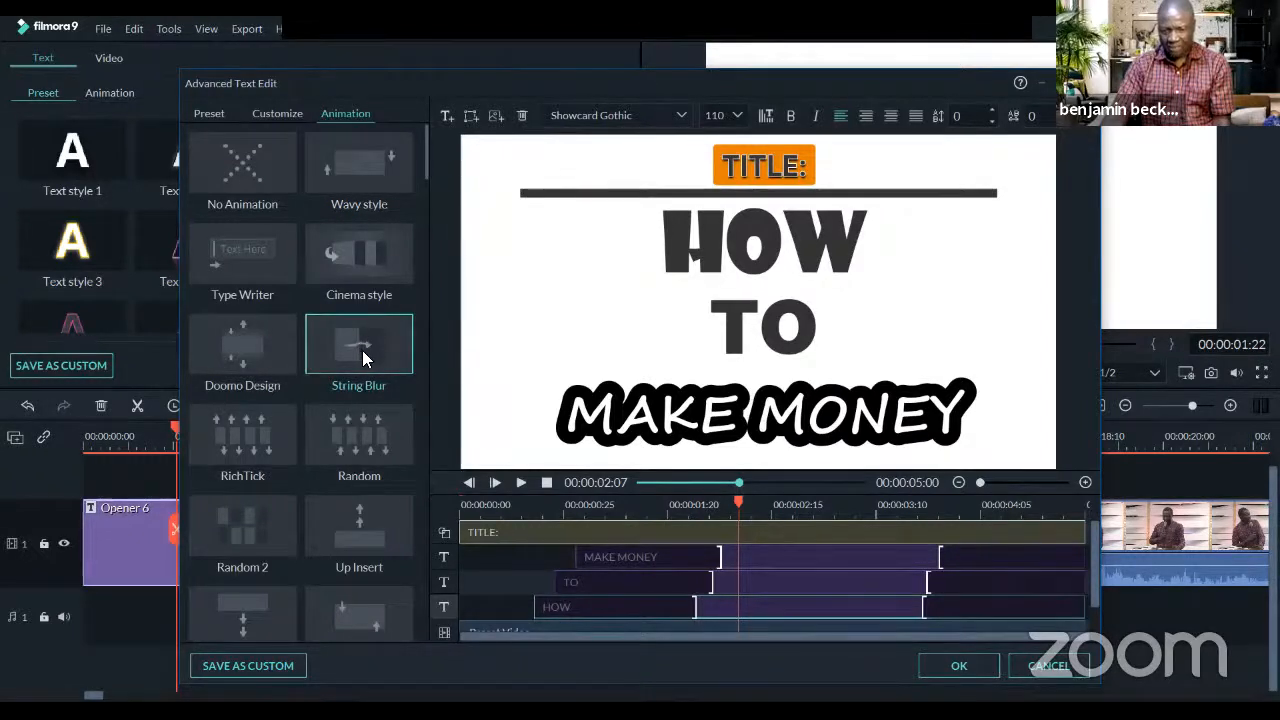
click(521, 482)
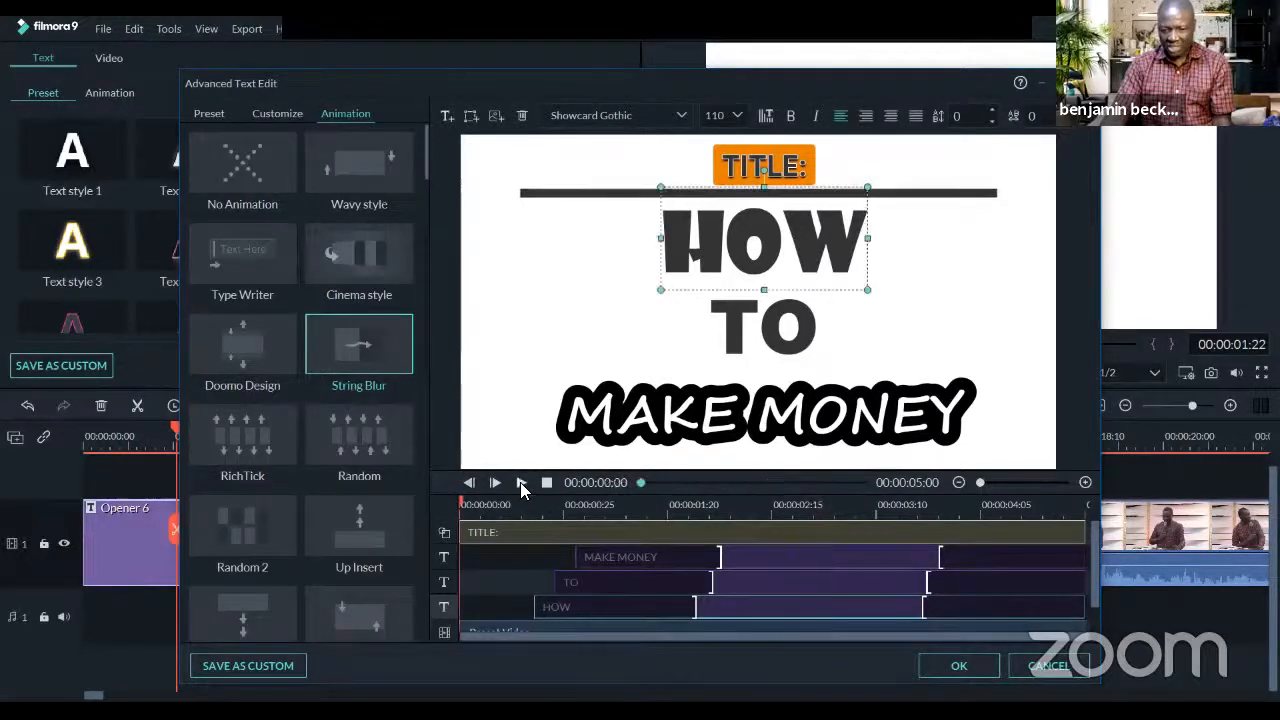
click(520, 482)
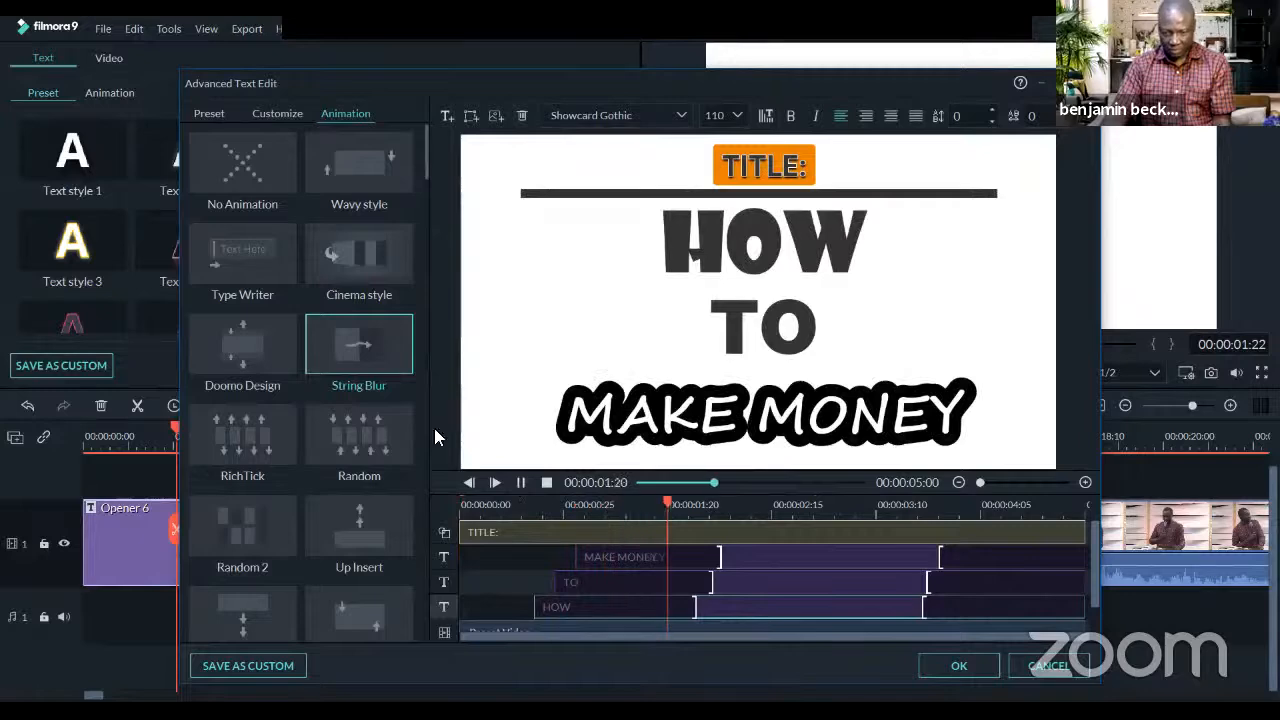
click(547, 482)
Apply the RichTick animation to the HOW line and preview it
click(250, 445)
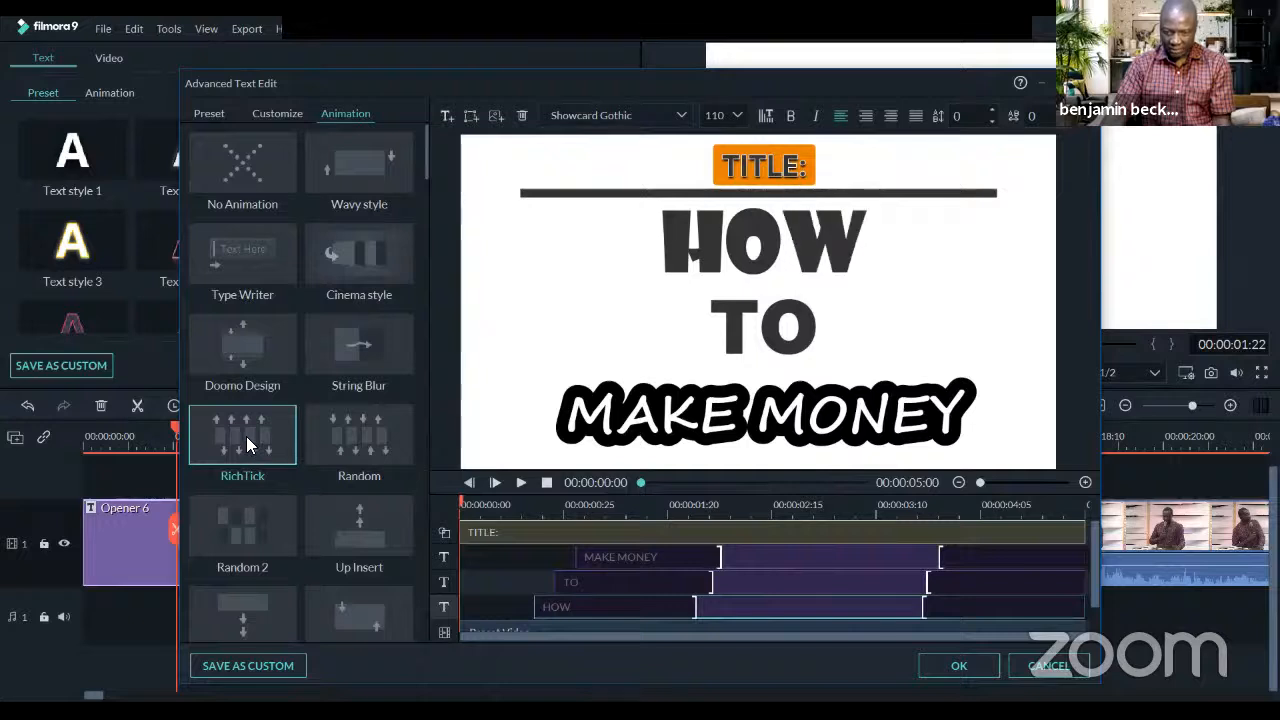
click(517, 482)
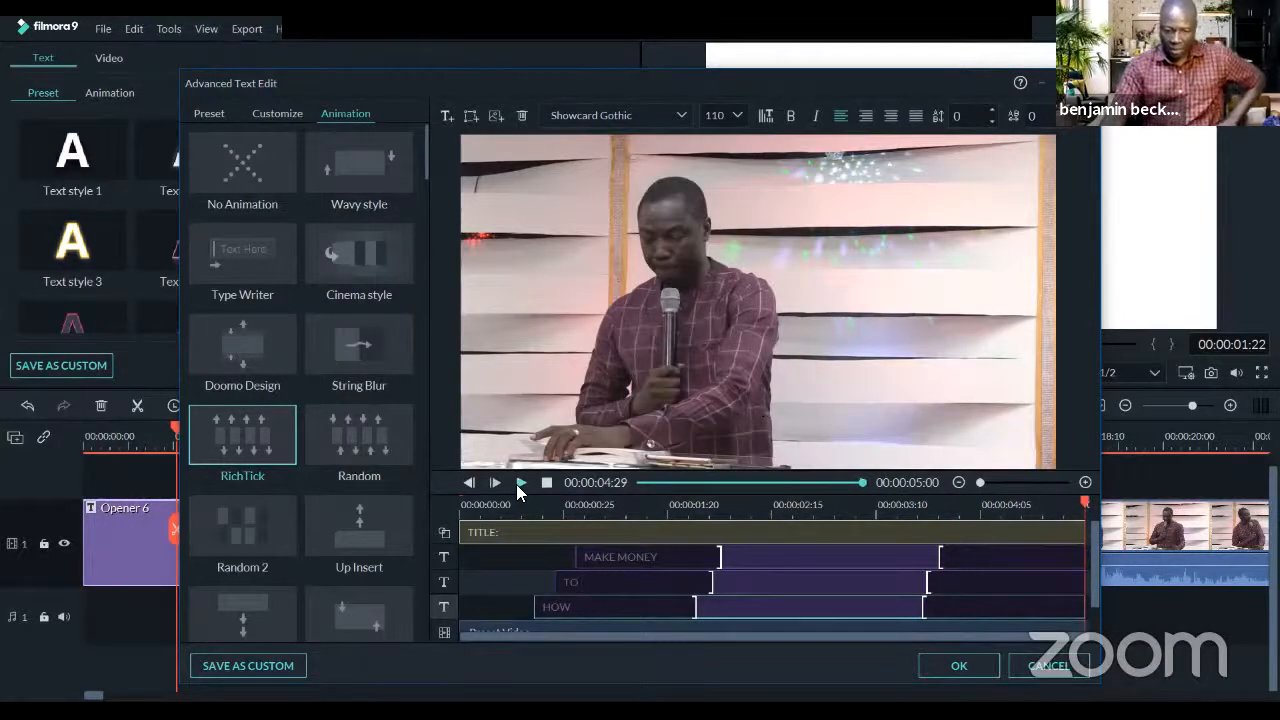
click(519, 483)
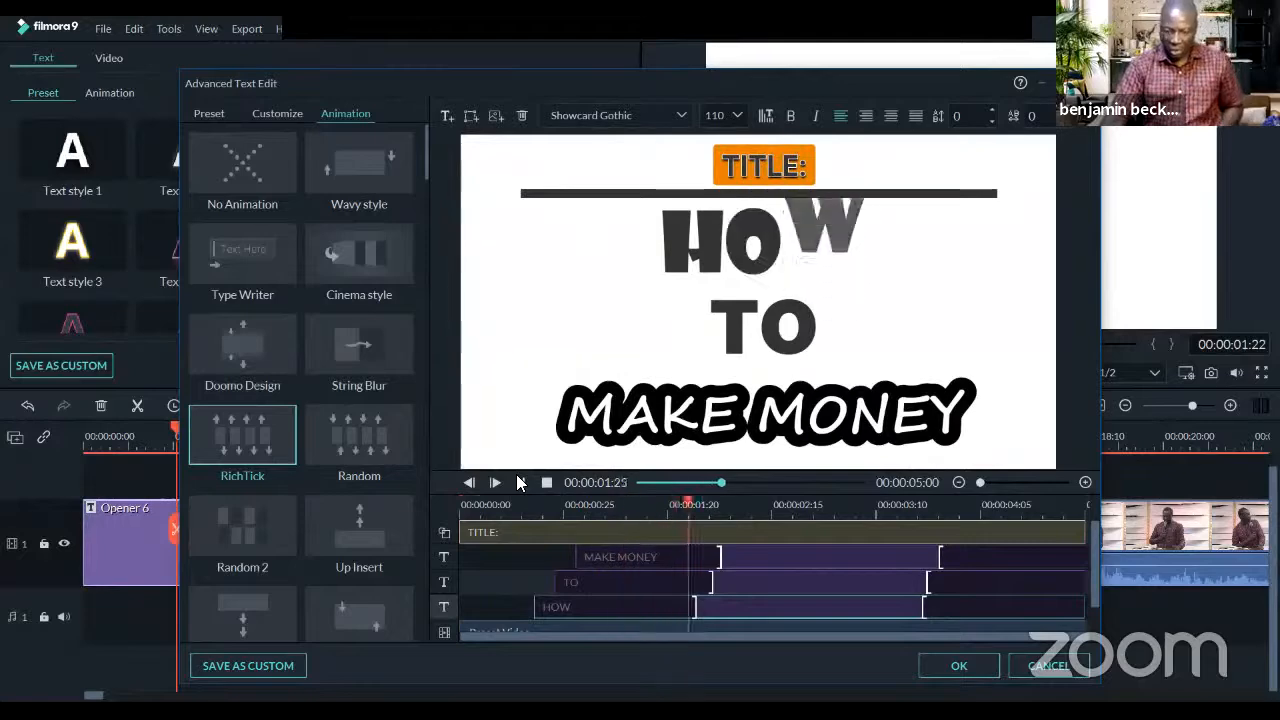
click(546, 482)
Apply the Doorway animation to the TO line, preview it, and confirm the opener's text edits
scroll(318, 306, down, 10)
scroll(344, 312, down, 8)
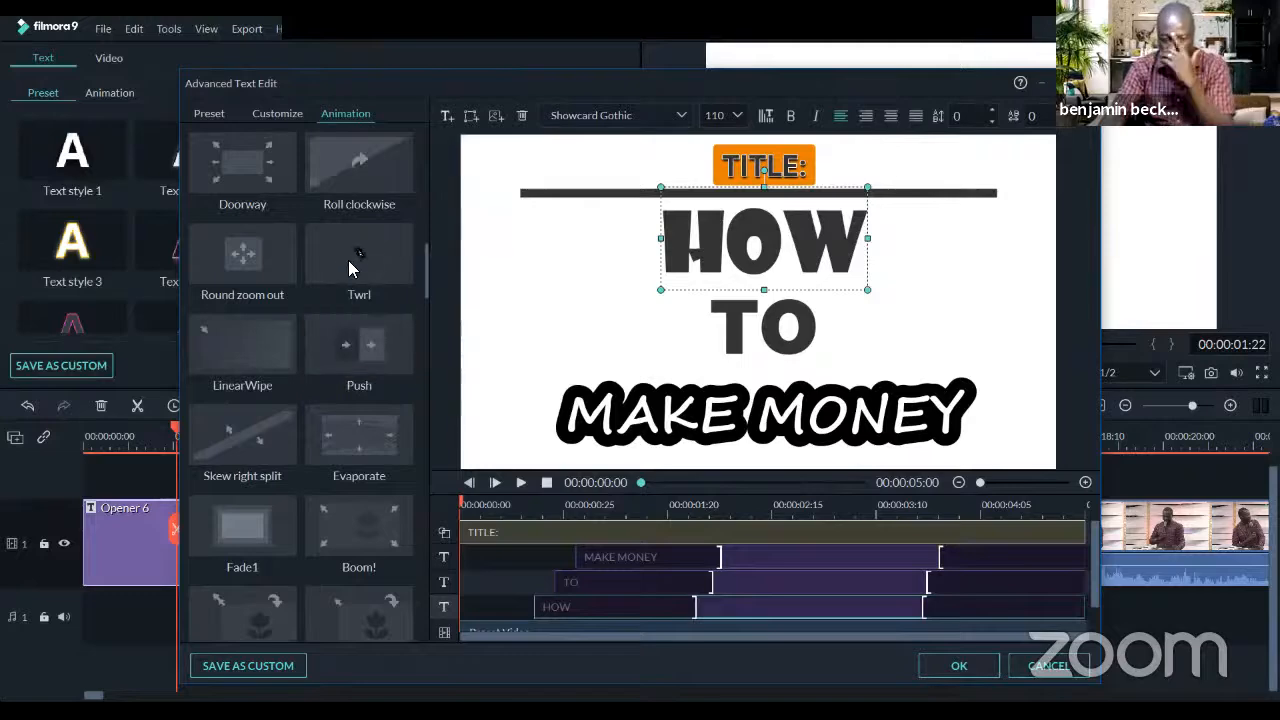
click(258, 170)
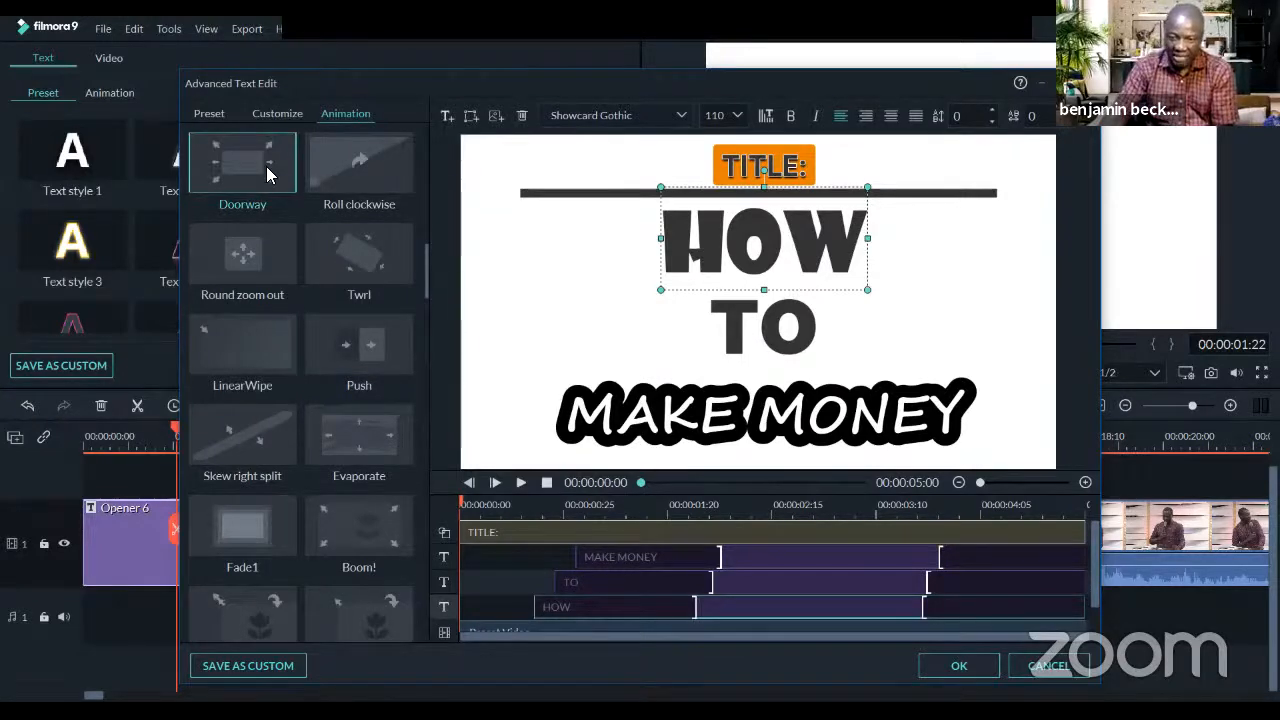
click(753, 322)
click(251, 163)
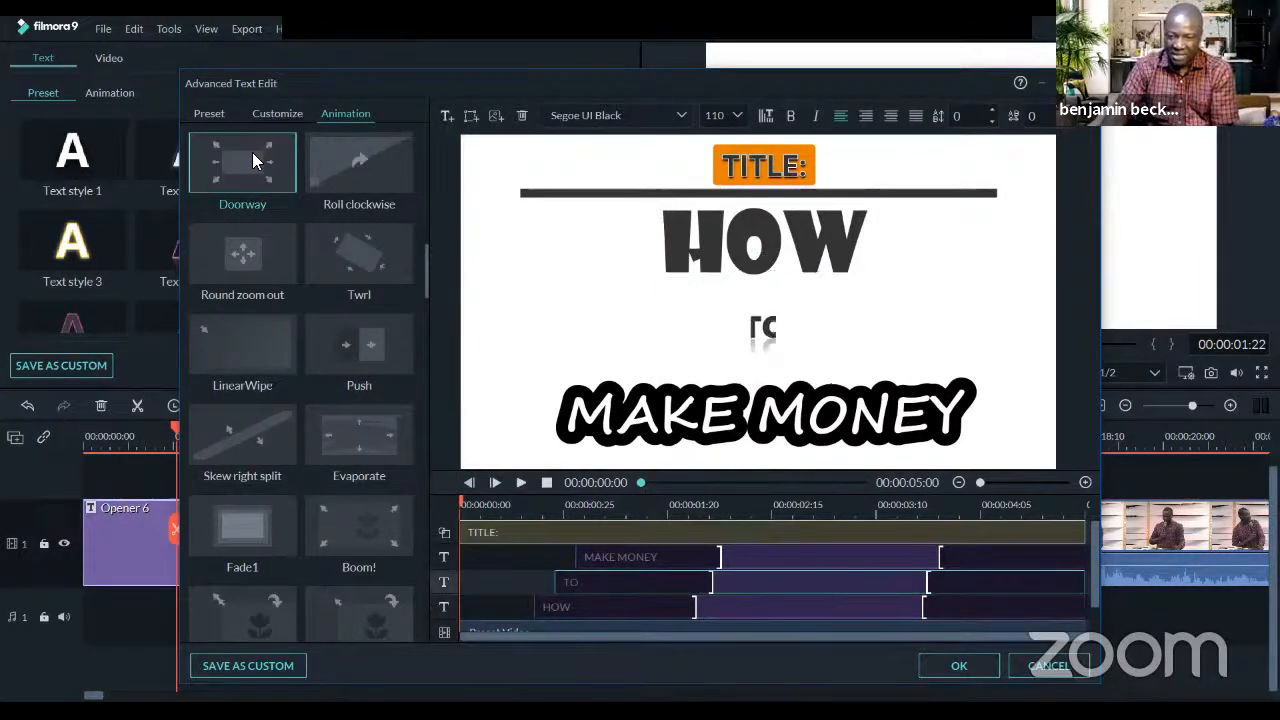
click(520, 482)
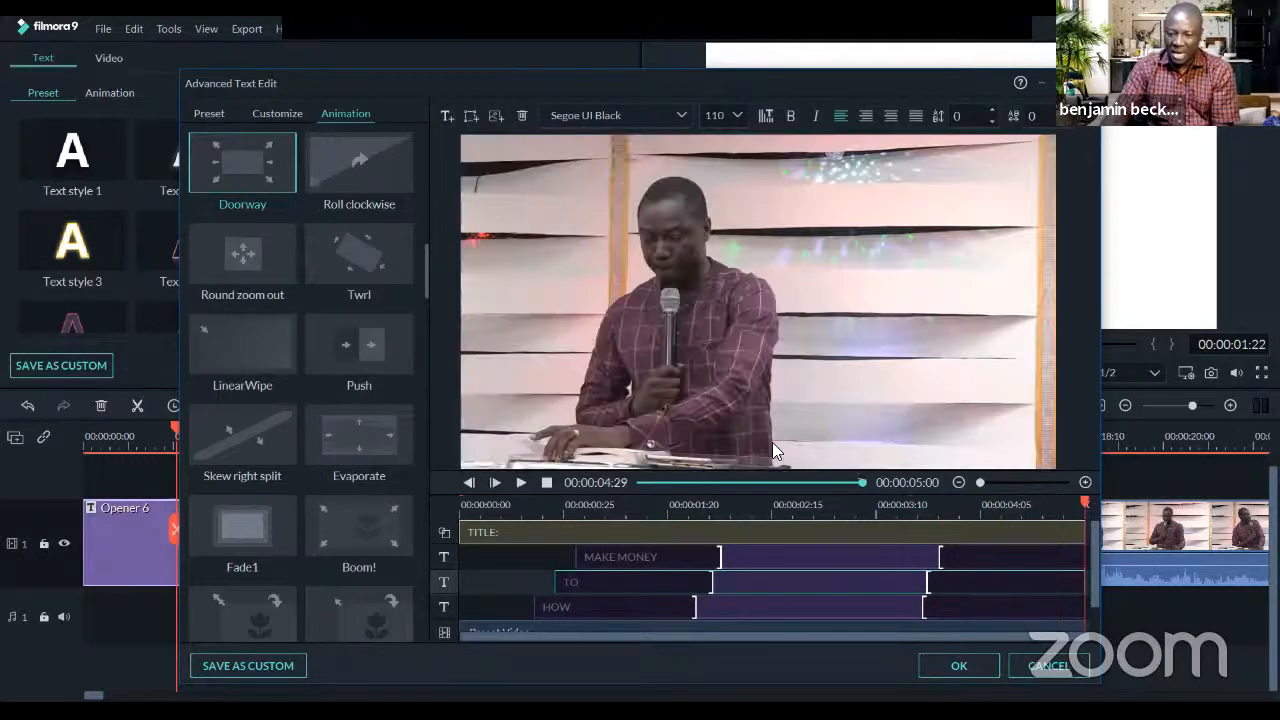
click(964, 666)
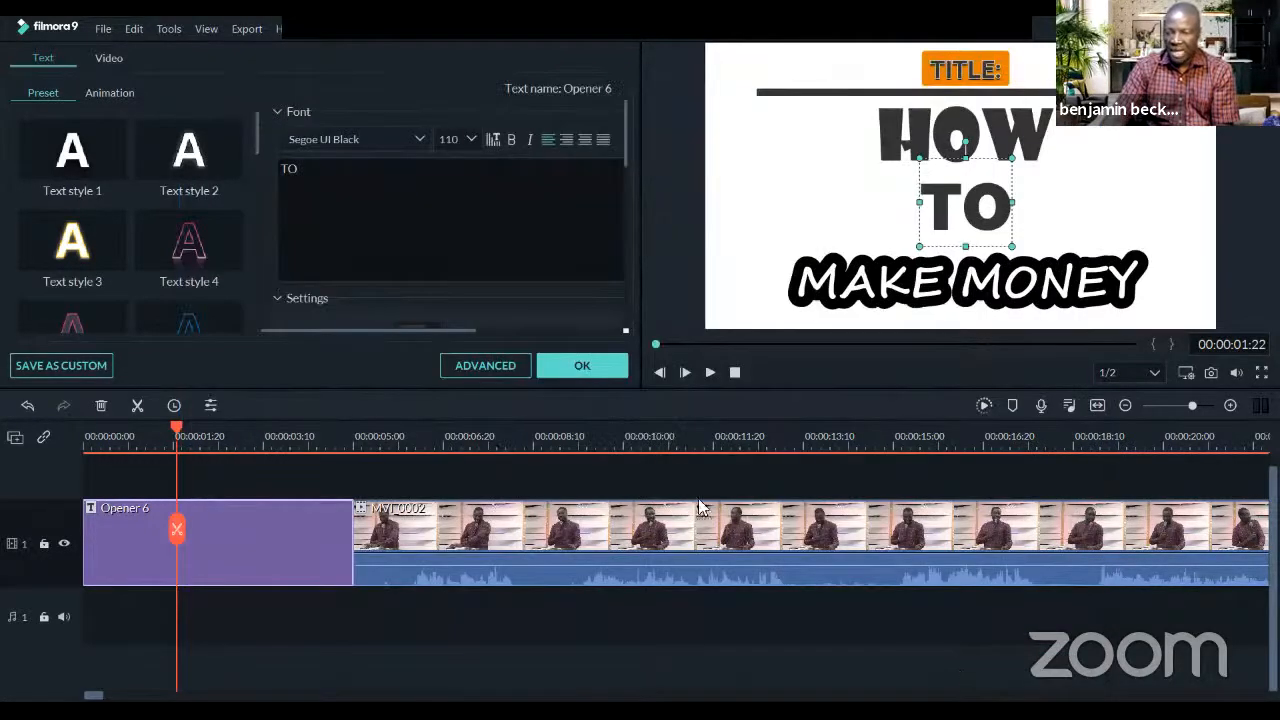
click(602, 372)
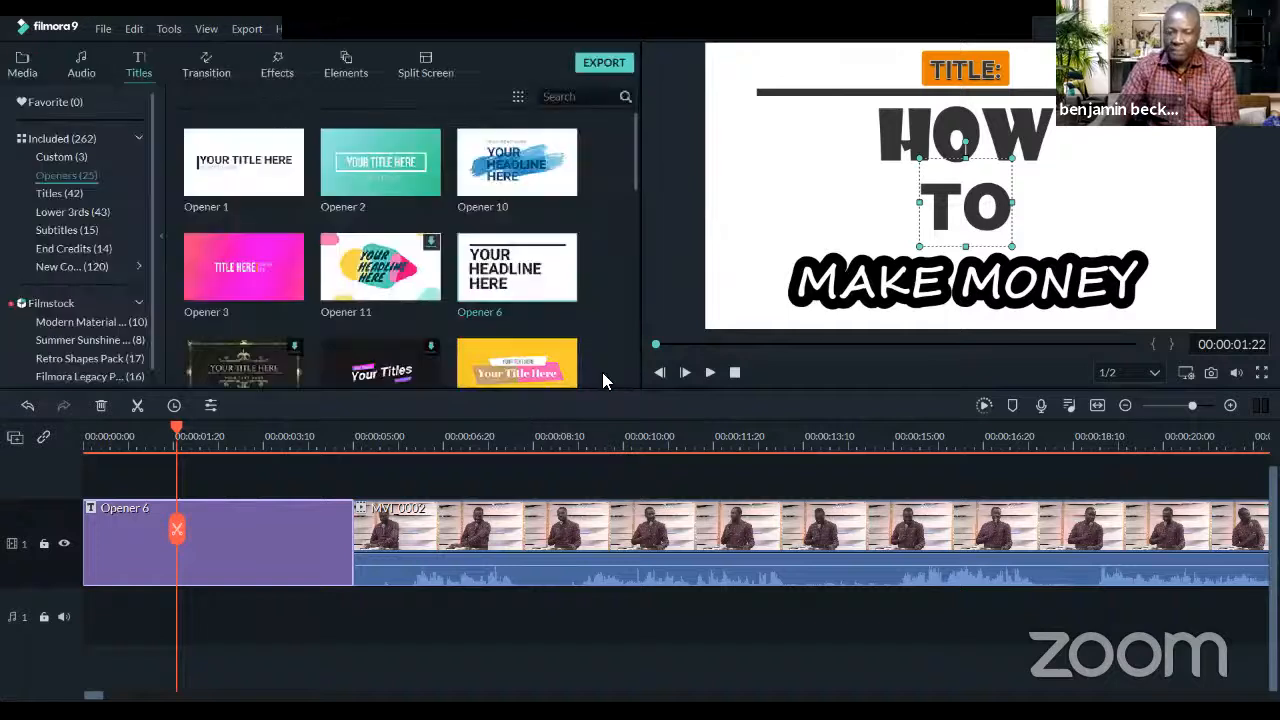
Play the timeline from the beginning to review the animated opener leading into the sermon clip
click(660, 372)
click(660, 372)
click(660, 372)
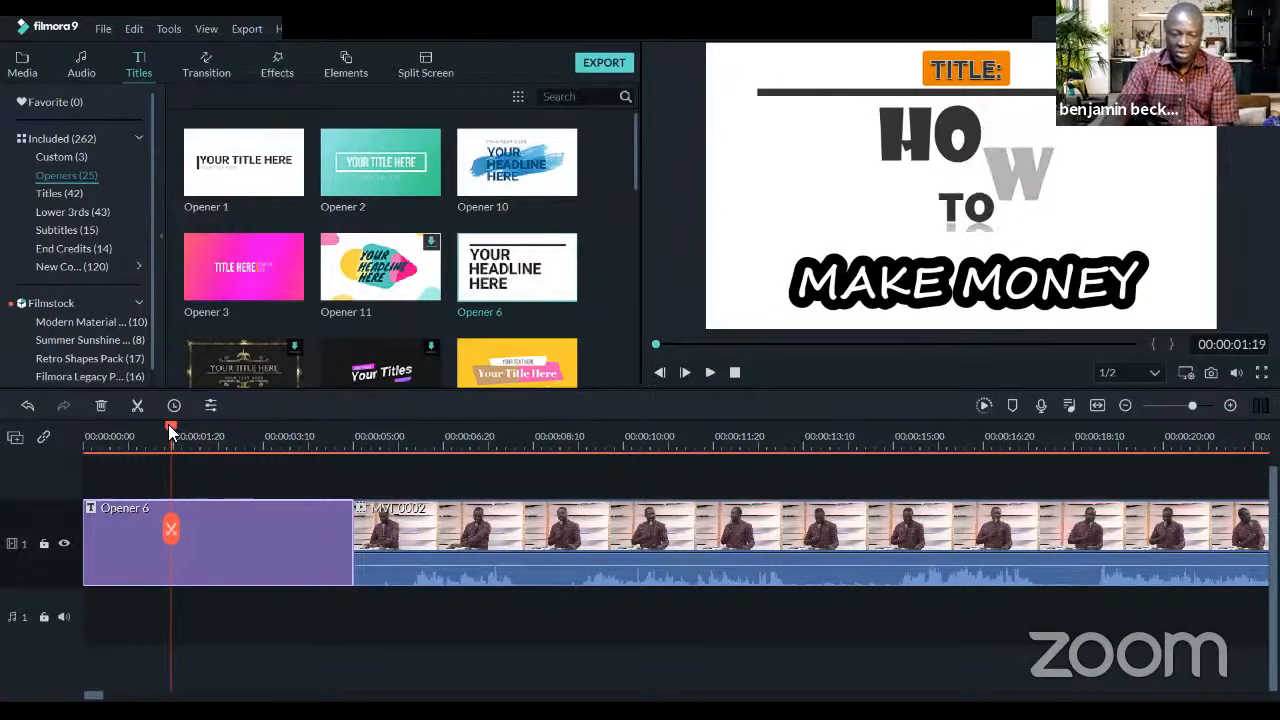
drag(168, 426, 68, 424)
click(707, 373)
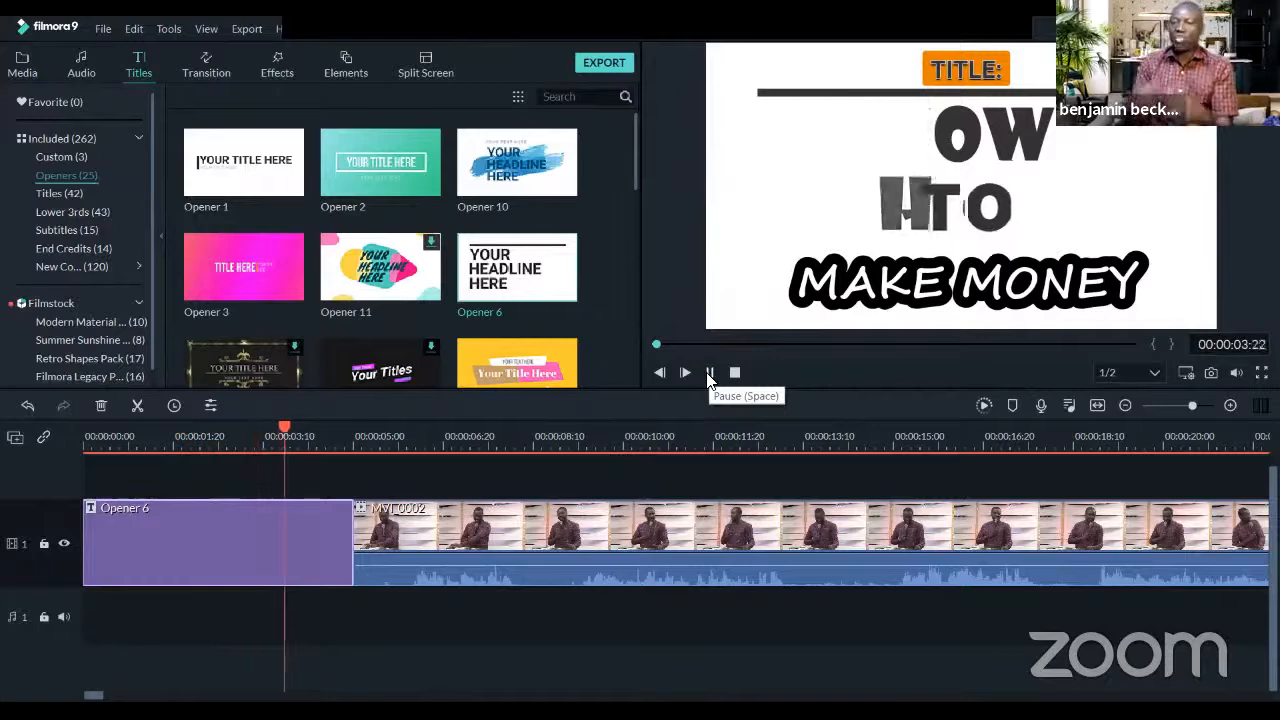
click(709, 373)
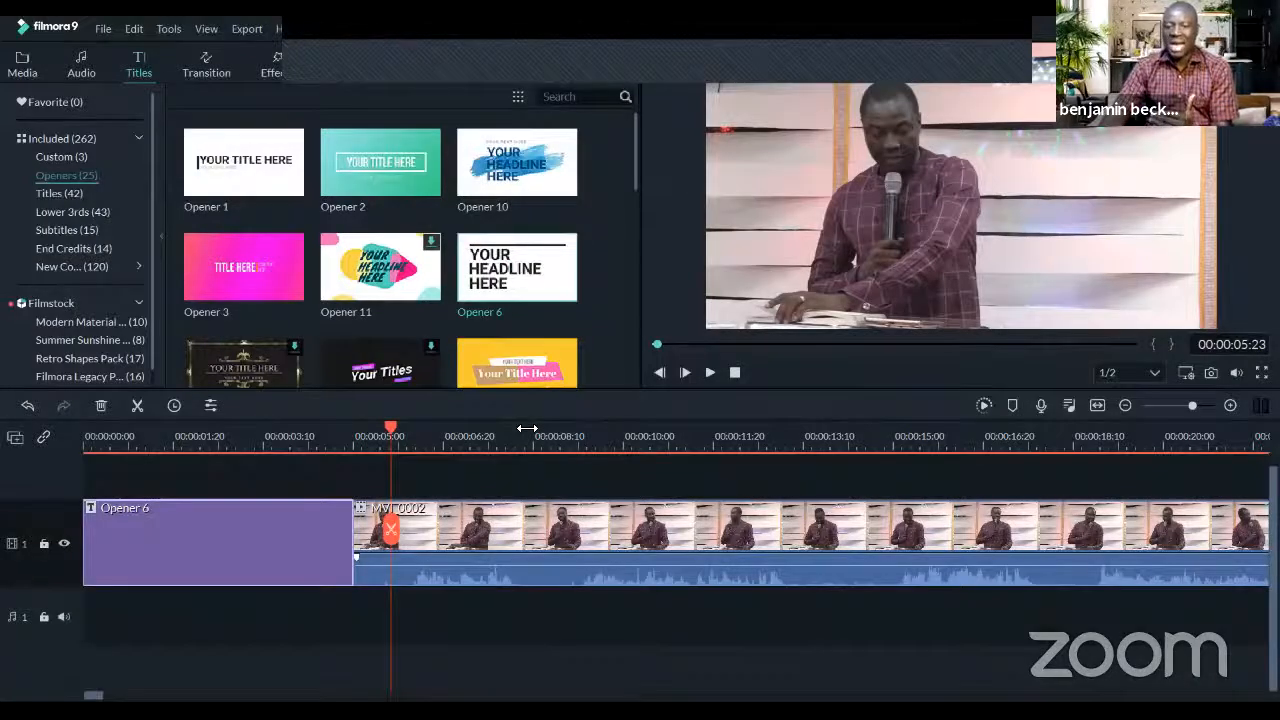
Examine the full timeline, from the whole sermon clip's length down to the opener and the start of the clip
key(Delete)
scroll(243, 457, down, 6)
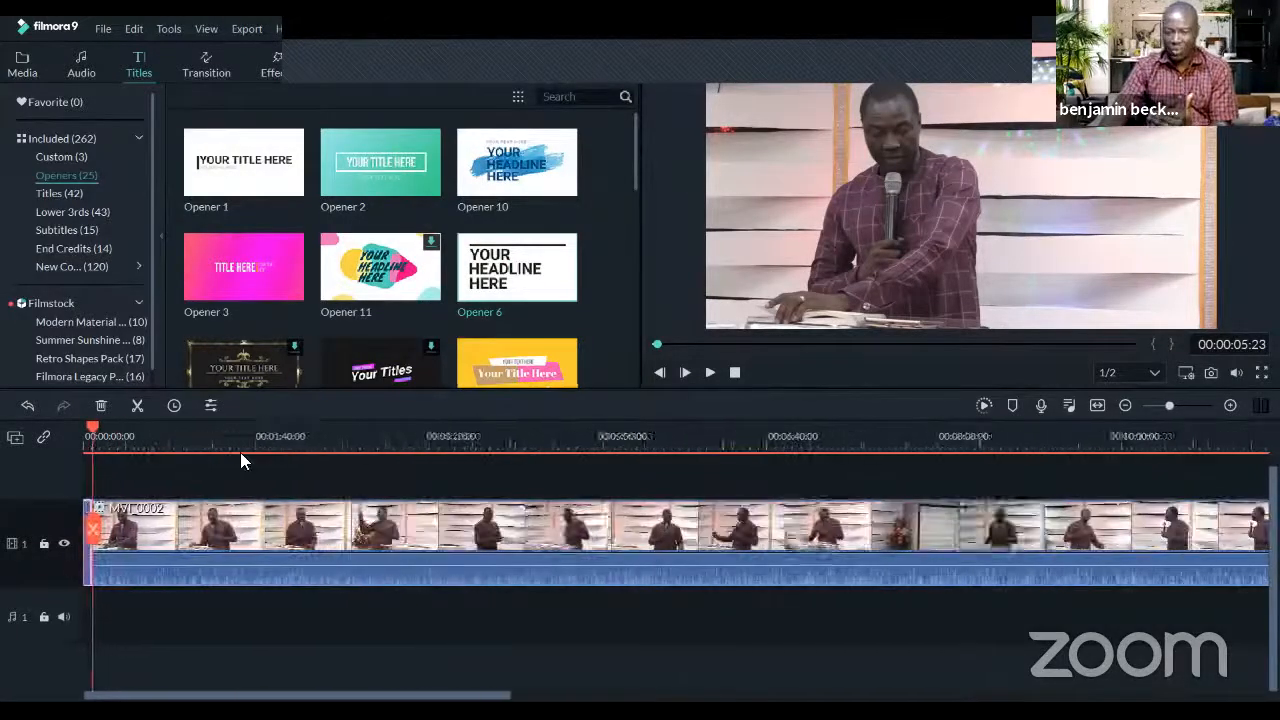
scroll(139, 460, down, 3)
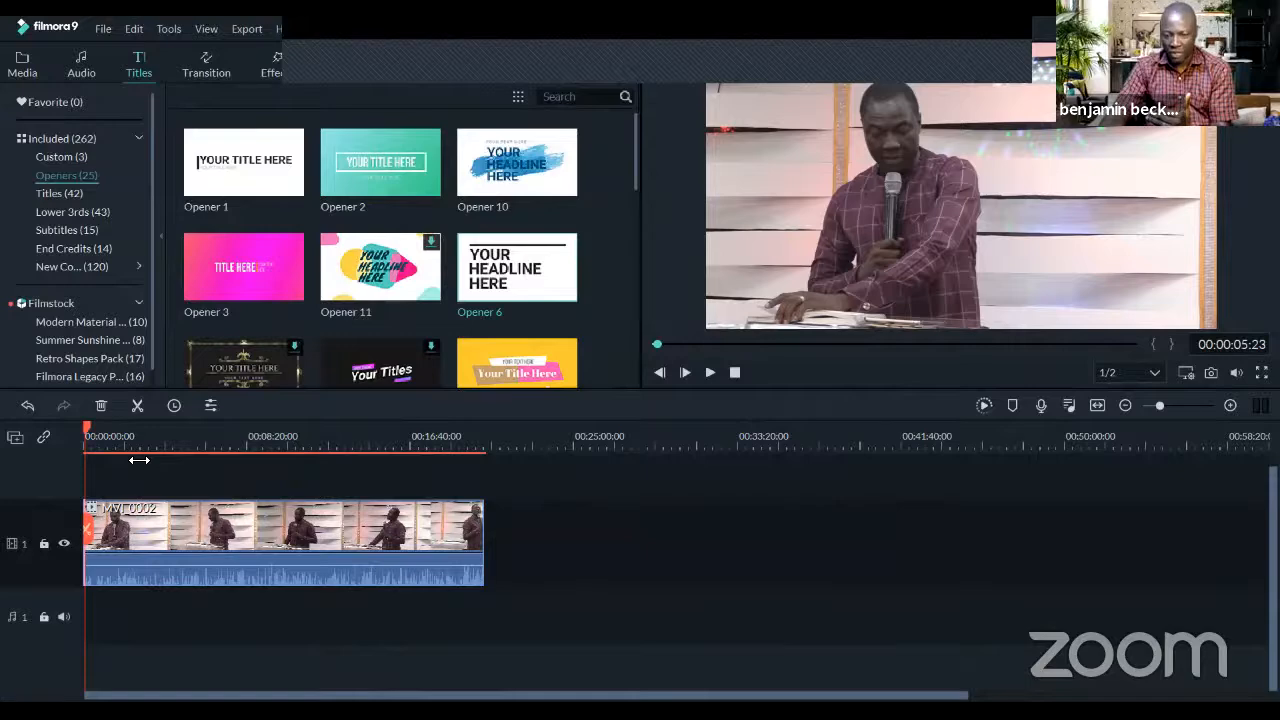
scroll(139, 460, up, 3)
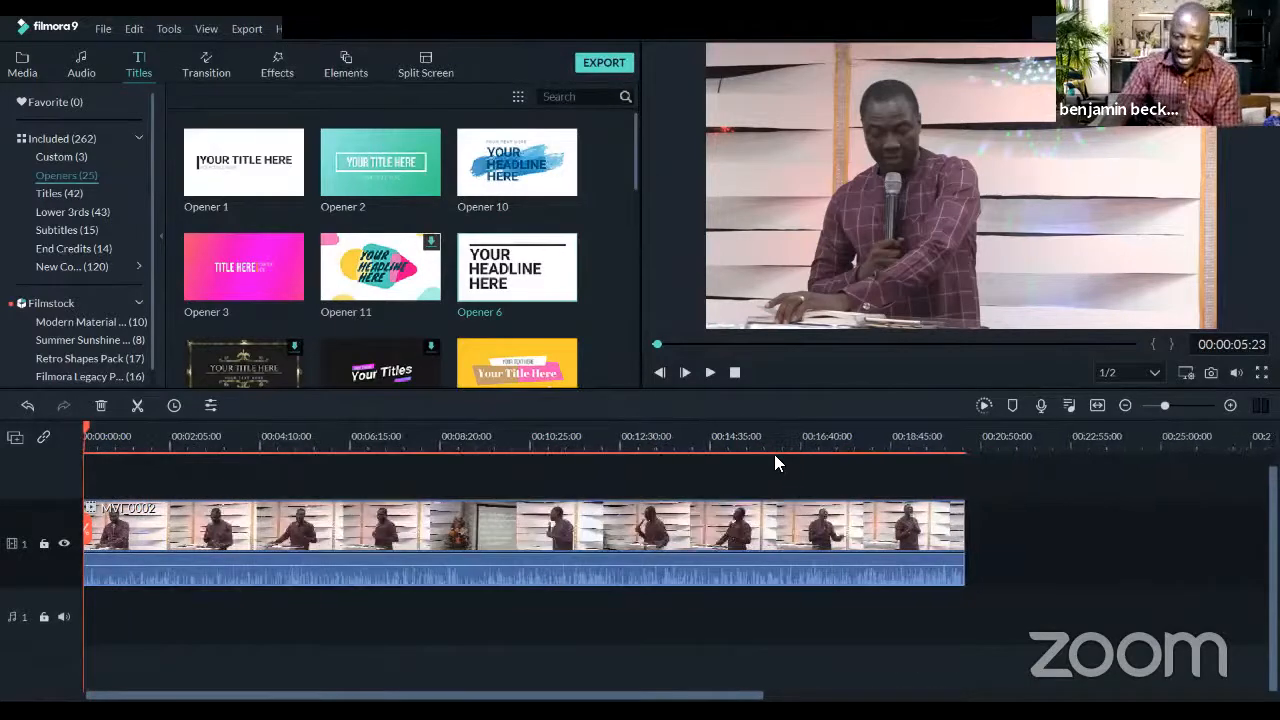
scroll(774, 454, up, 2)
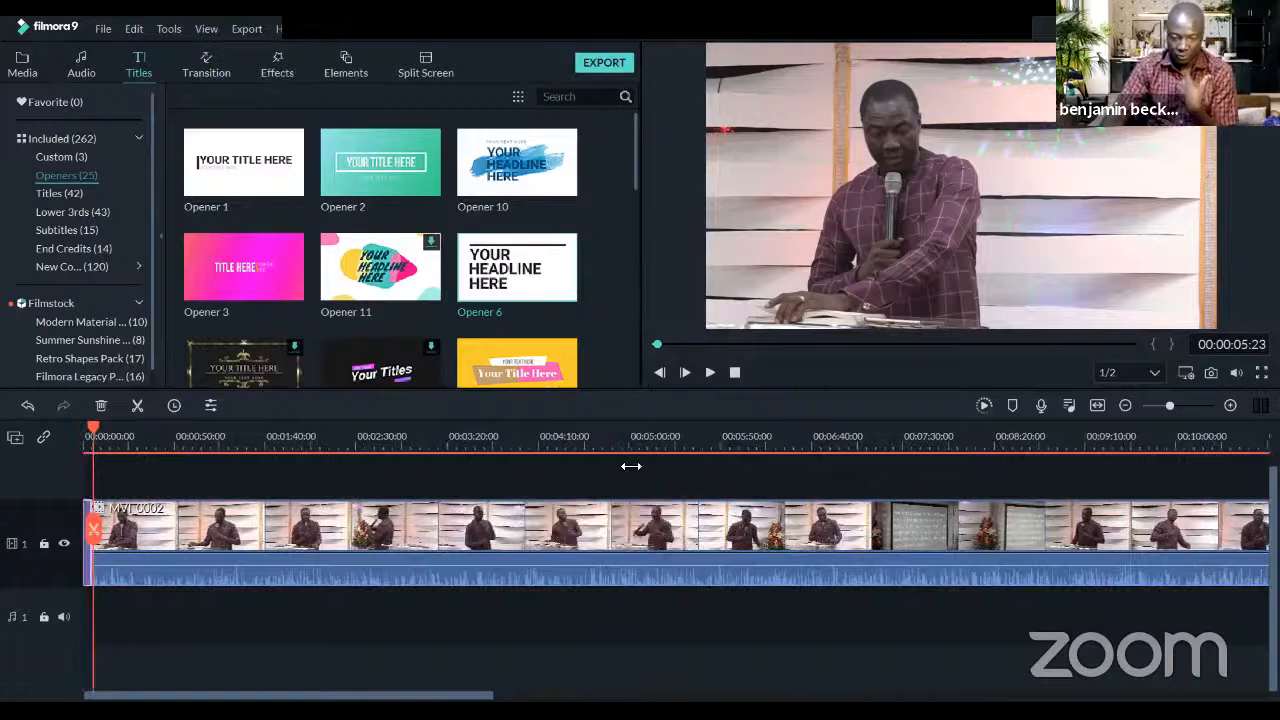
scroll(623, 463, up, 2)
drag(118, 695, 86, 695)
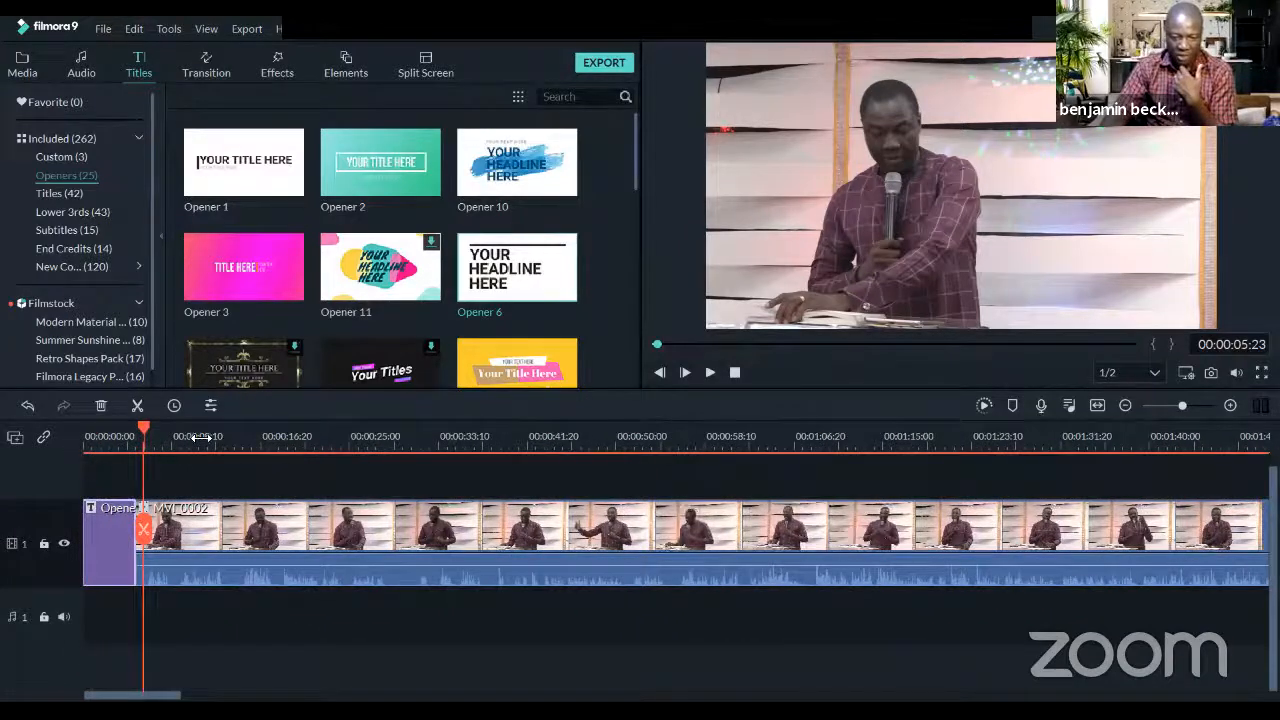
drag(200, 437, 330, 437)
drag(95, 695, 82, 695)
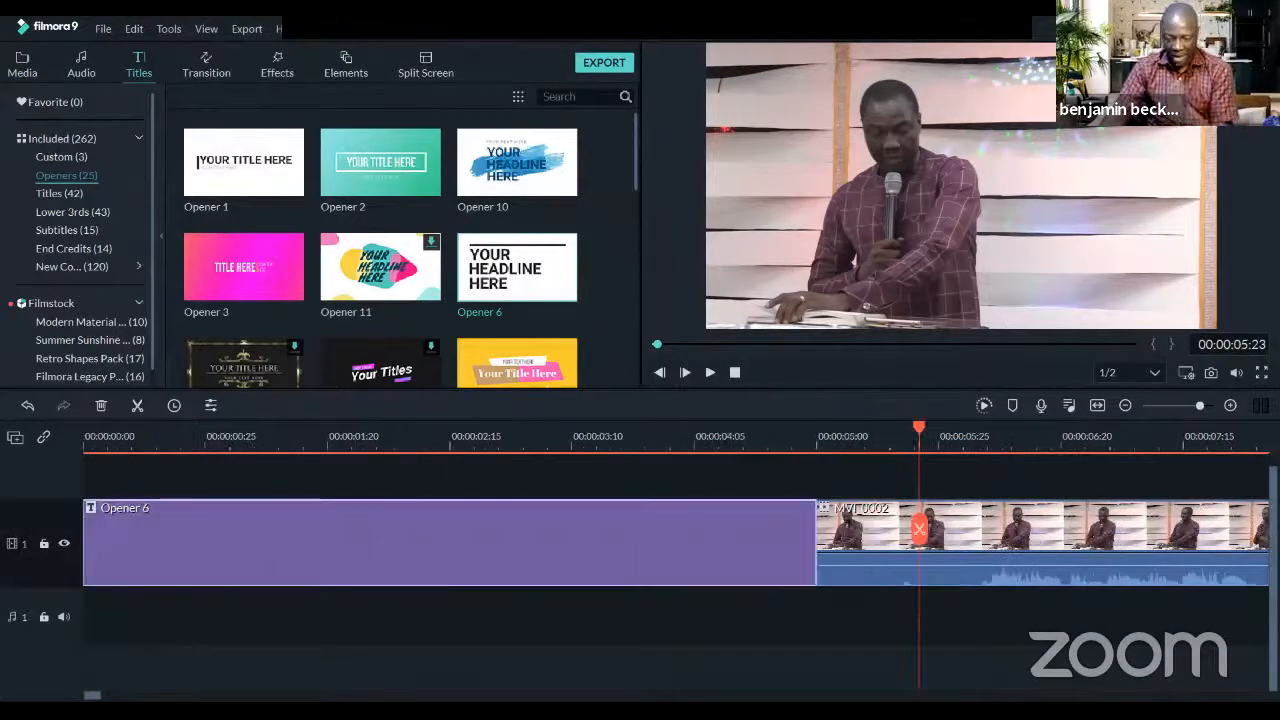
Open the opener's advanced text editing and review the TITLE: line's shadow, shape fill and shape border settings
drag(707, 432, 415, 437)
double_click(285, 547)
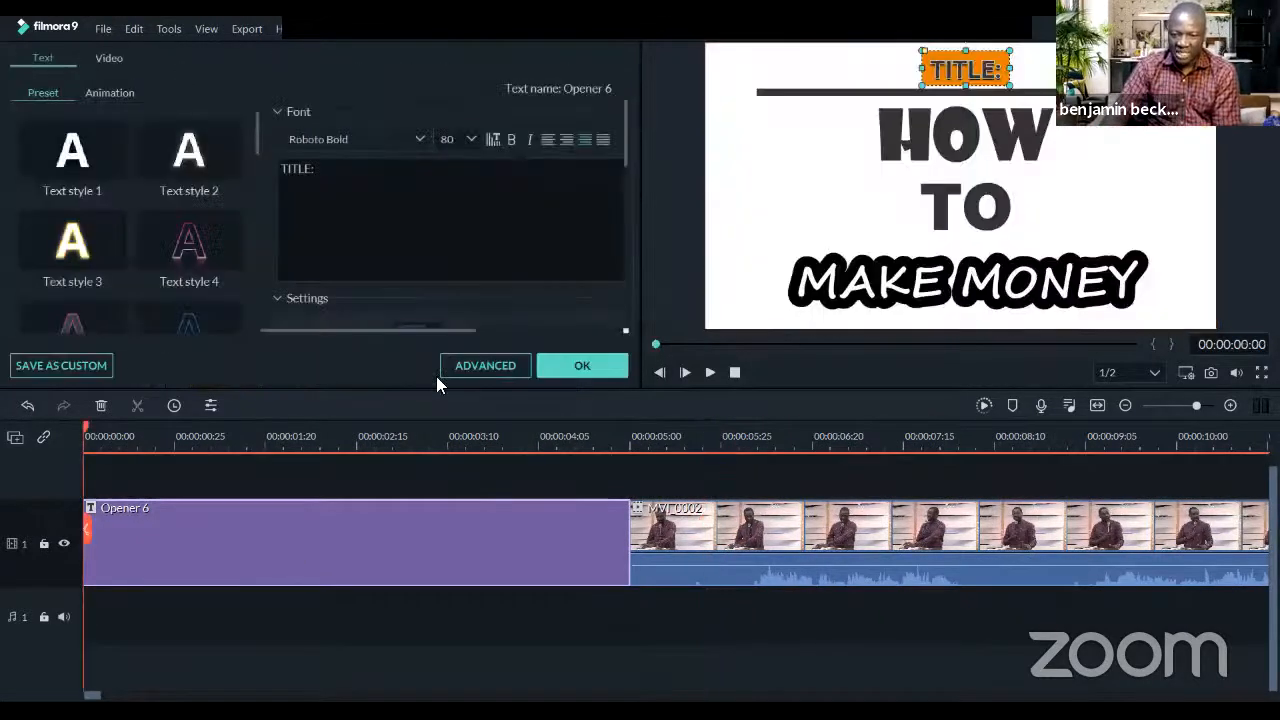
click(494, 365)
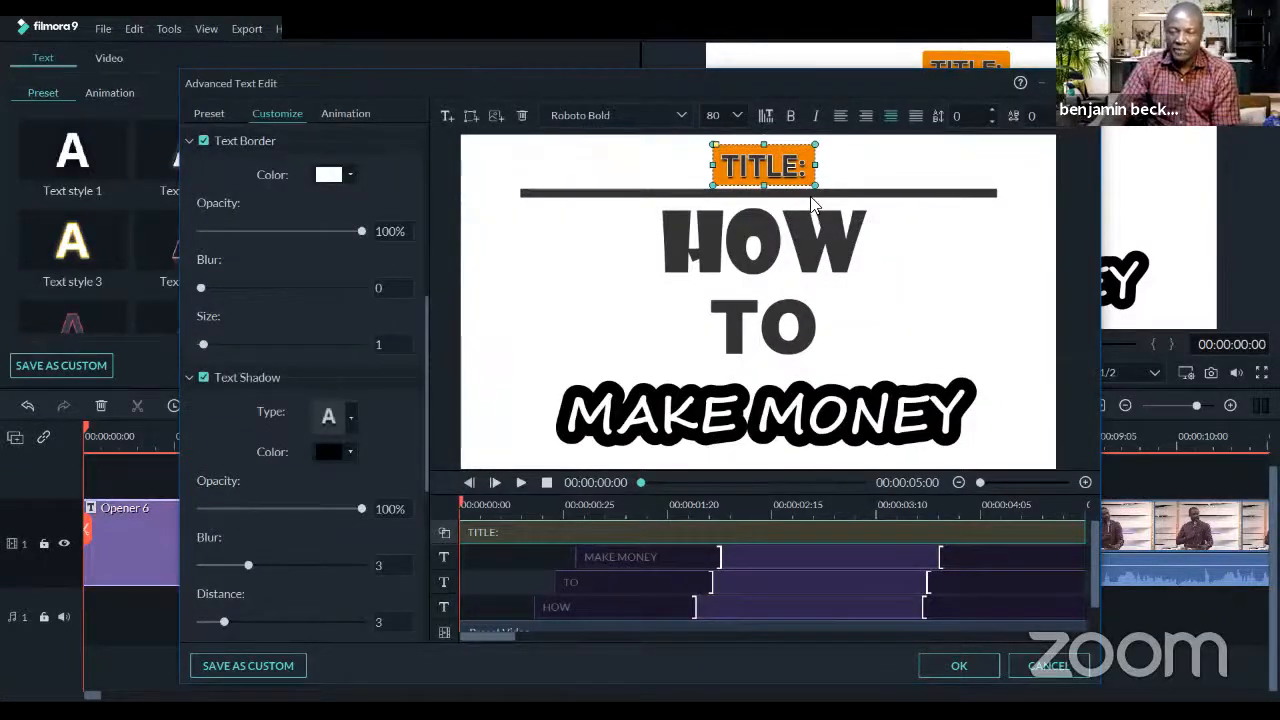
scroll(300, 420, down, 5)
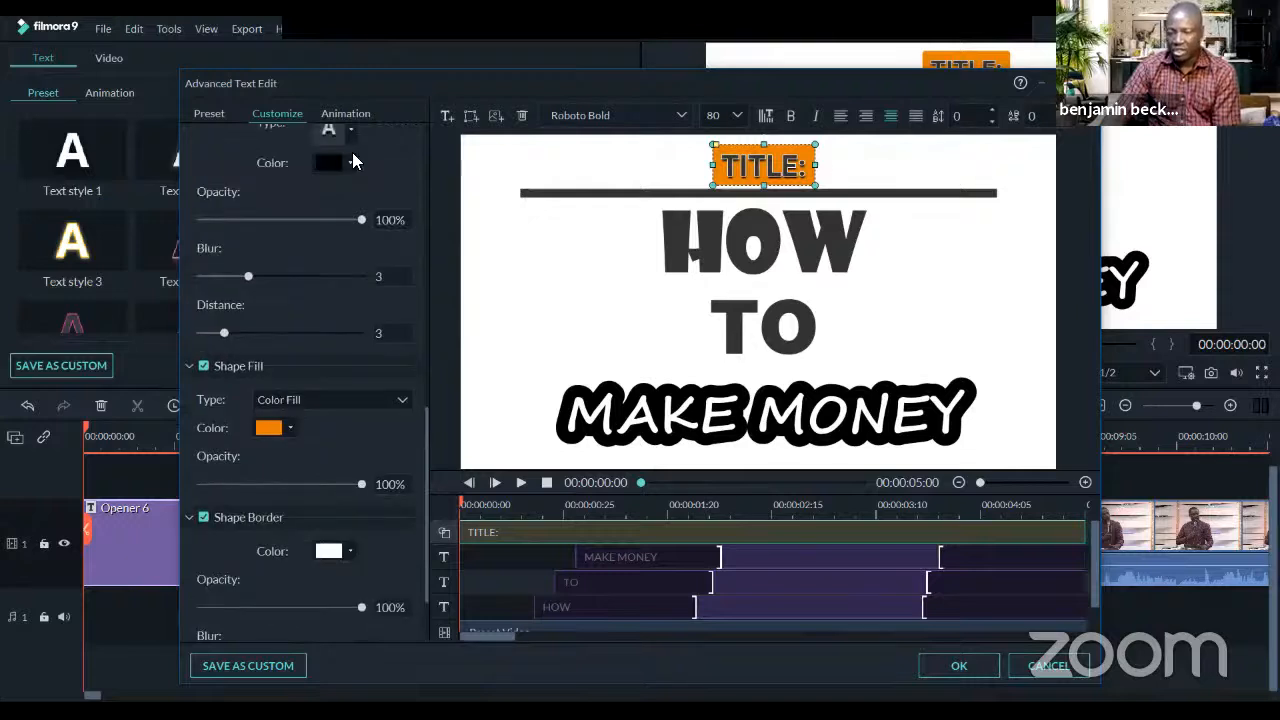
click(981, 676)
Save the customized opener as a custom title preset named OPen 1 and close the text editing
click(496, 368)
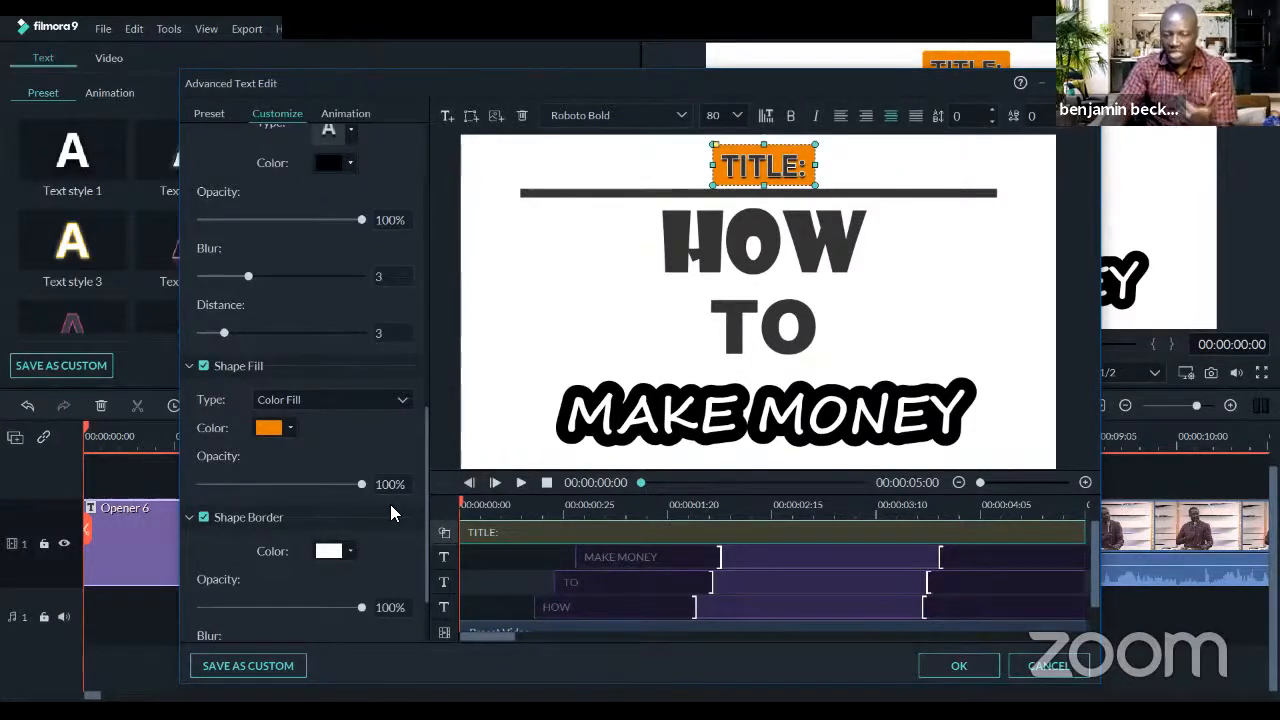
click(265, 668)
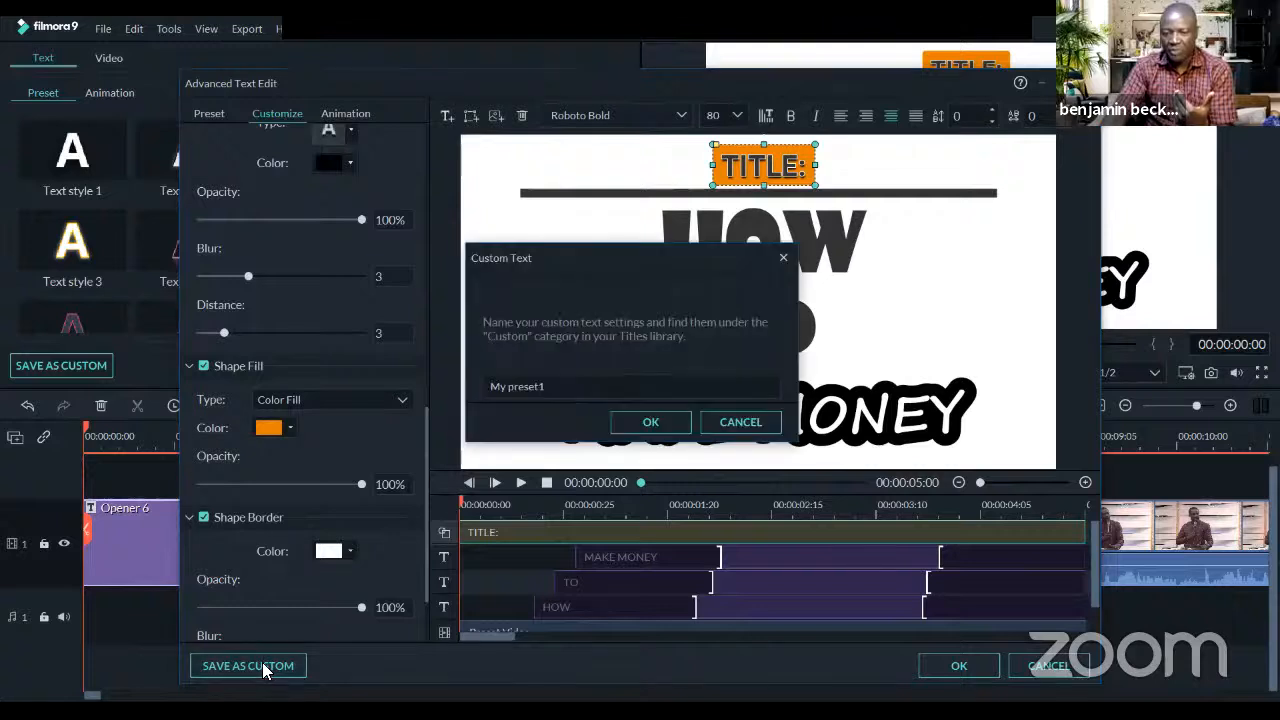
drag(489, 388, 572, 391)
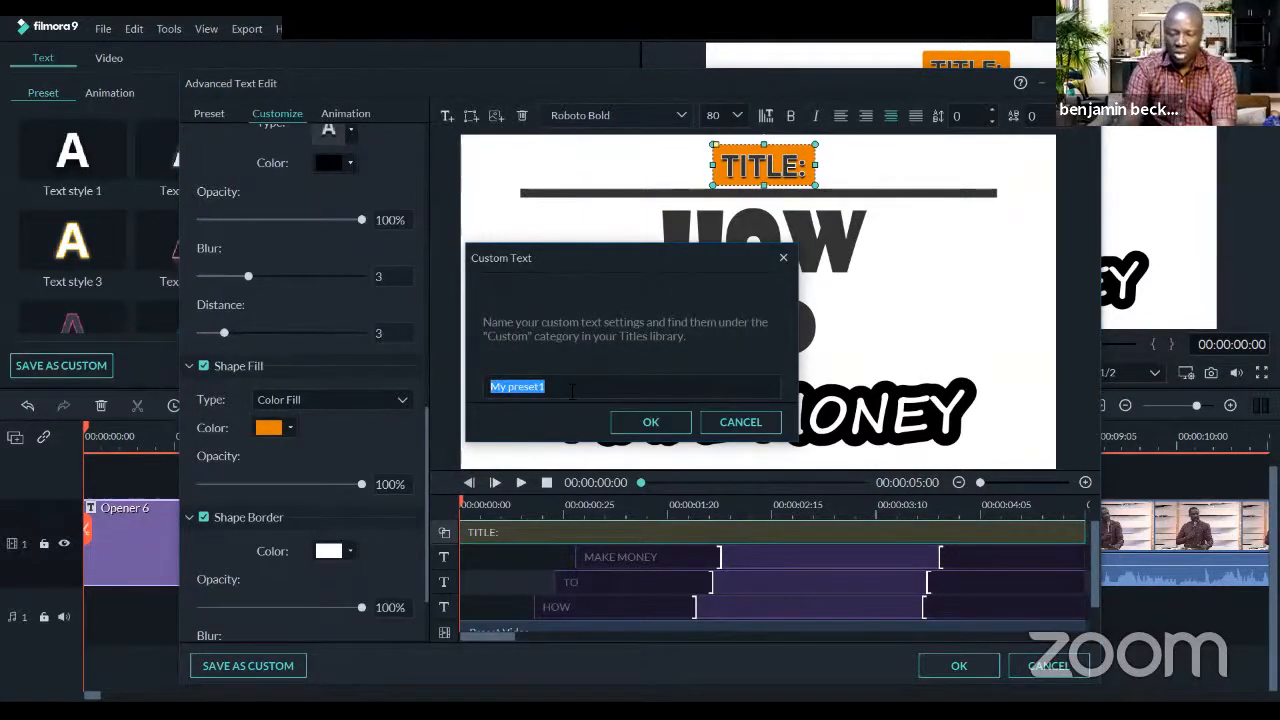
text(OPen 1)
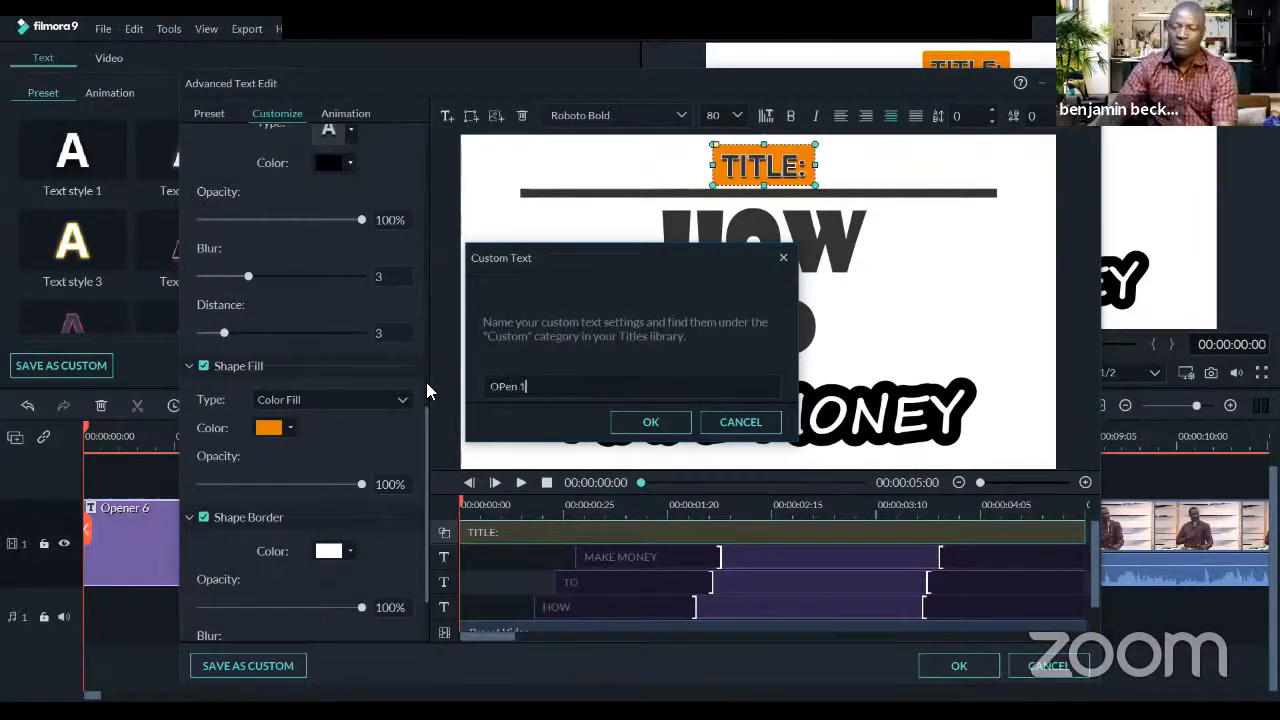
click(651, 421)
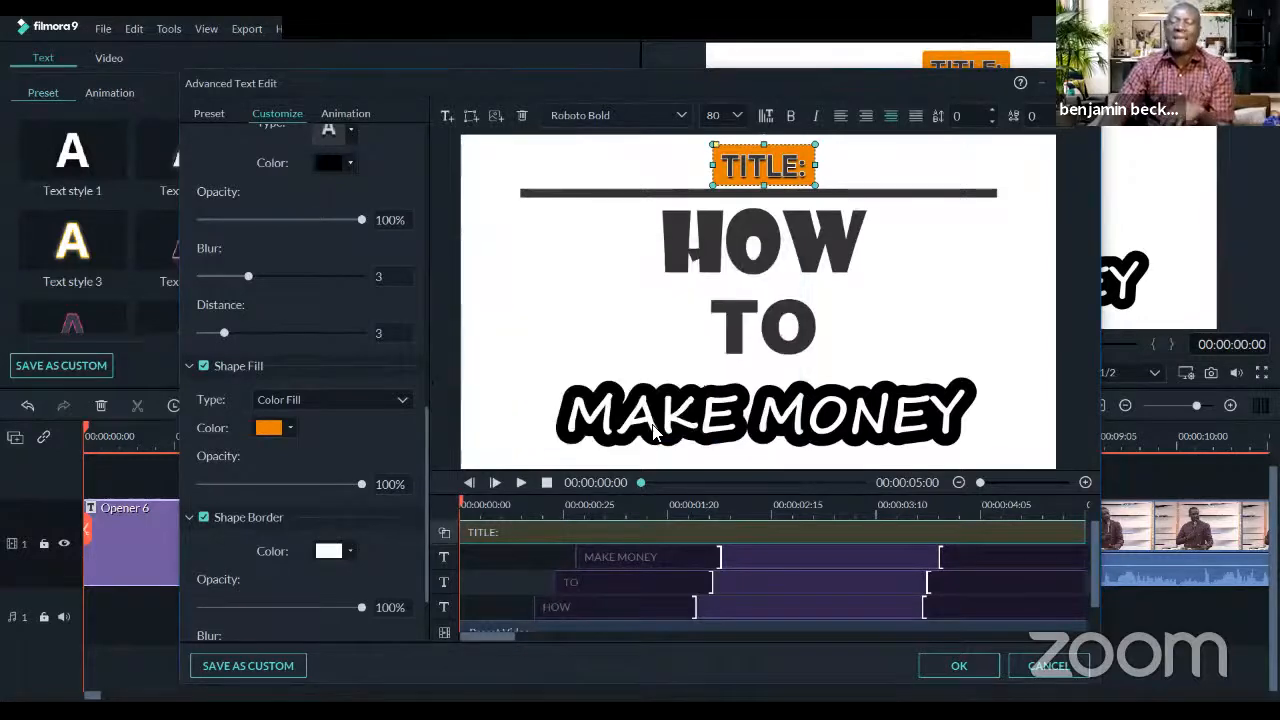
click(976, 668)
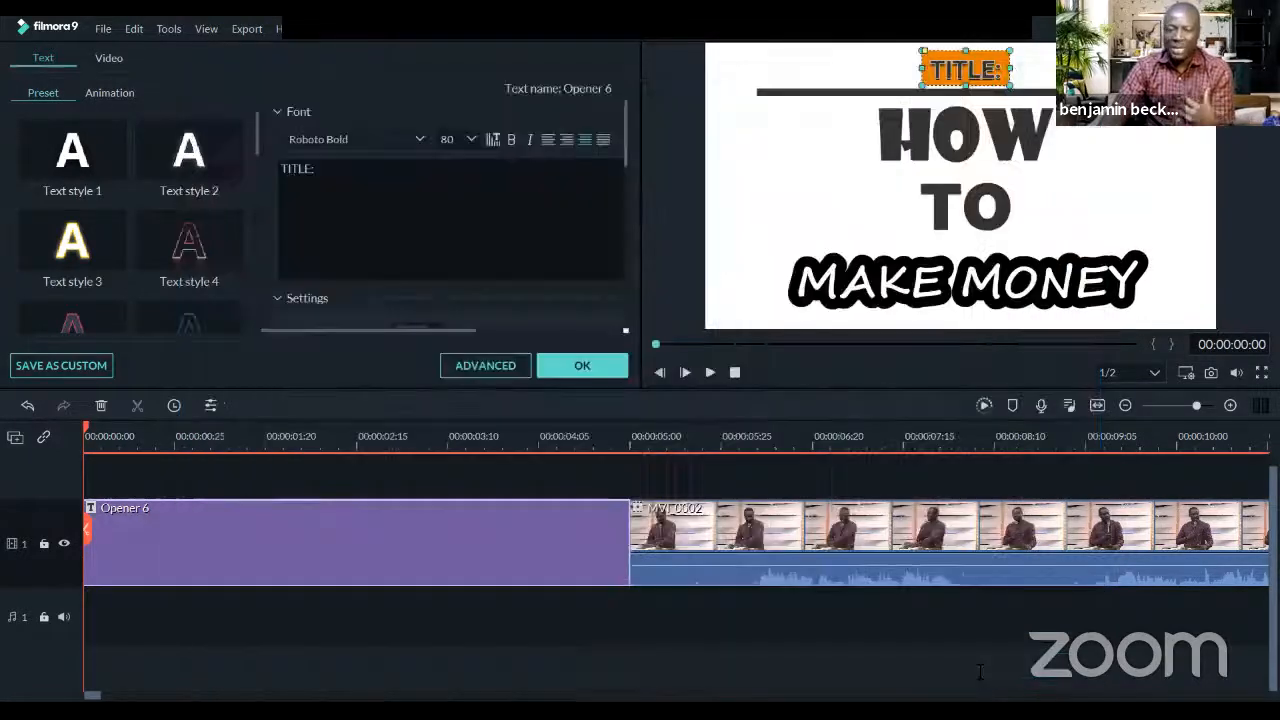
click(606, 368)
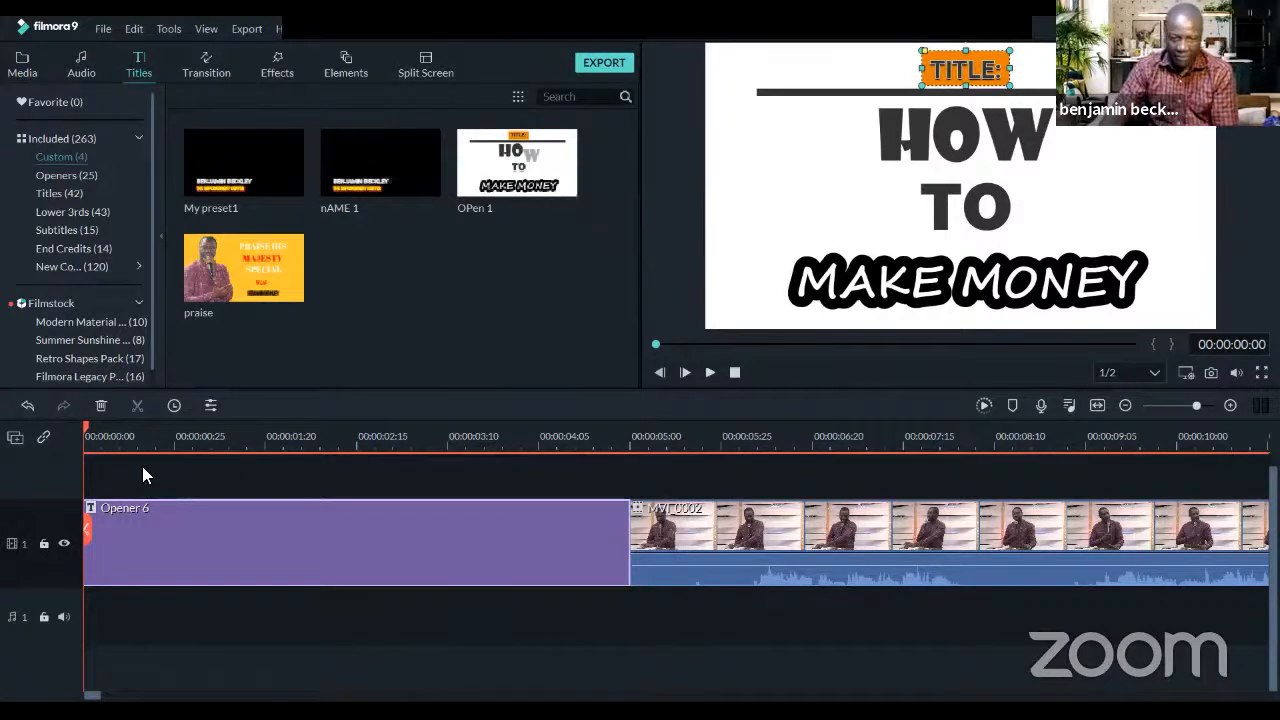
Return to the project media, preview the opener, and shorten it from its end to about 3 seconds
click(25, 65)
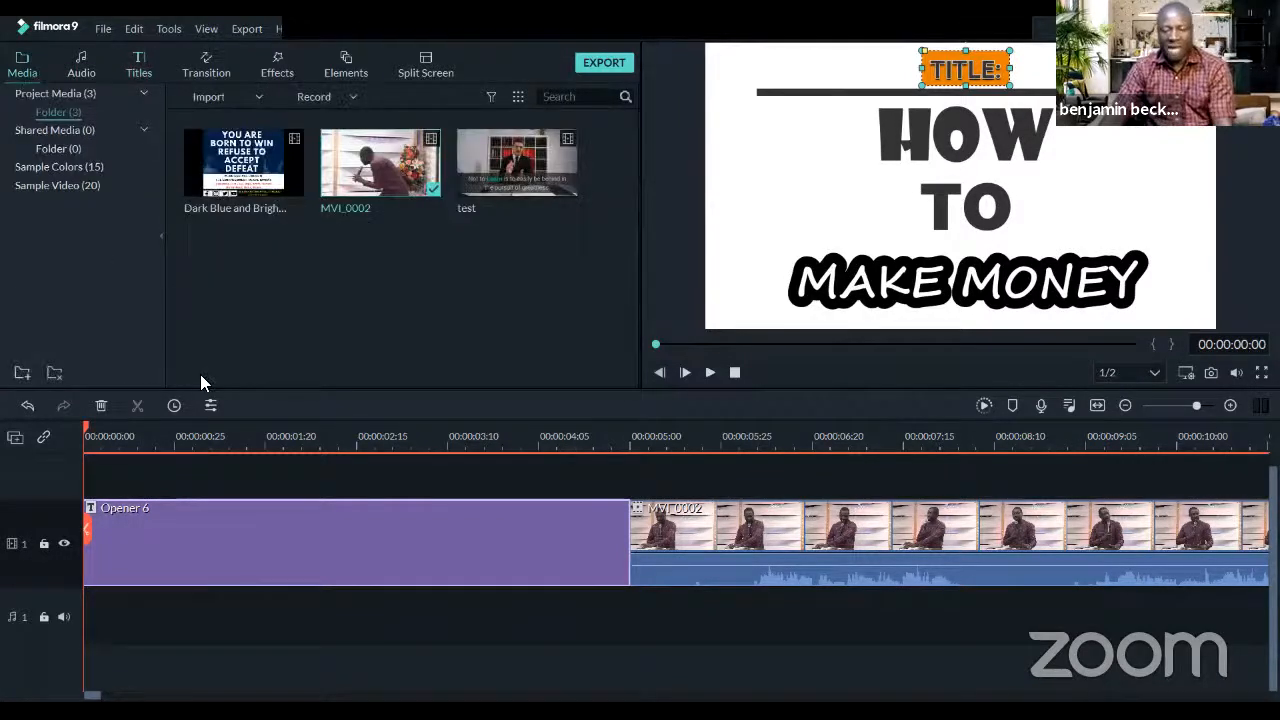
key(space)
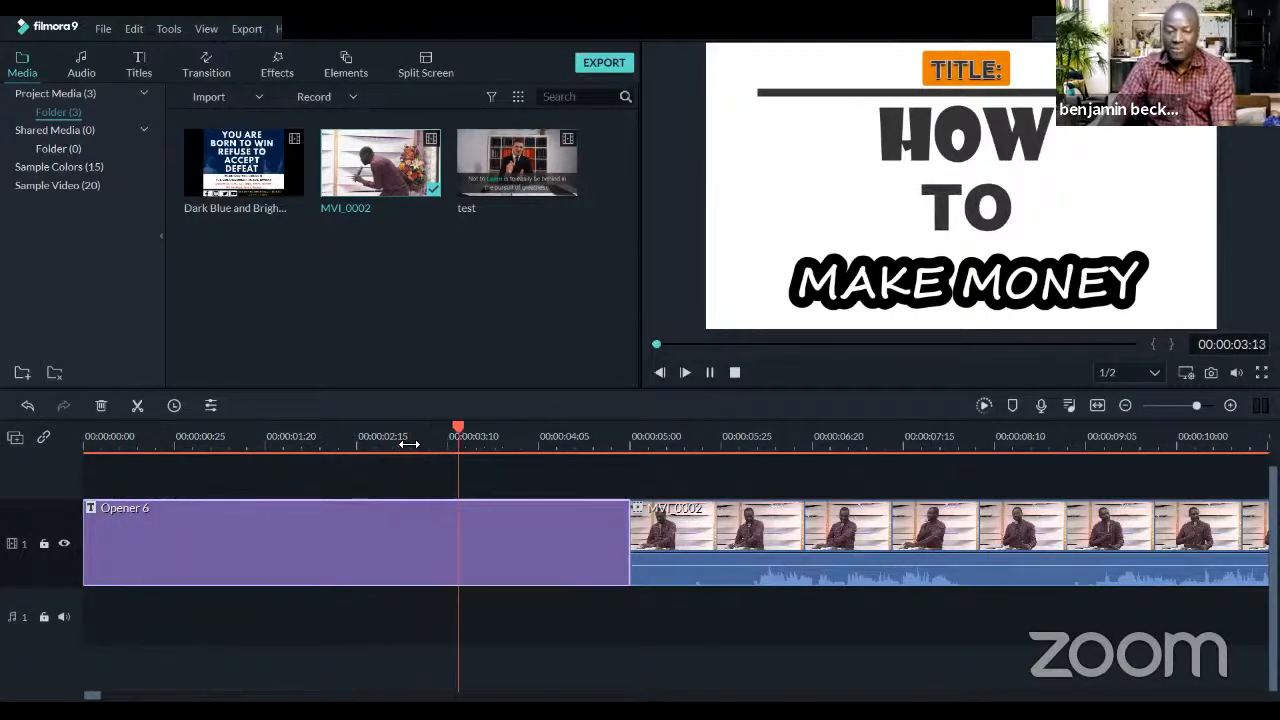
key(space)
drag(380, 441, 296, 443)
drag(477, 533, 352, 531)
drag(527, 530, 342, 509)
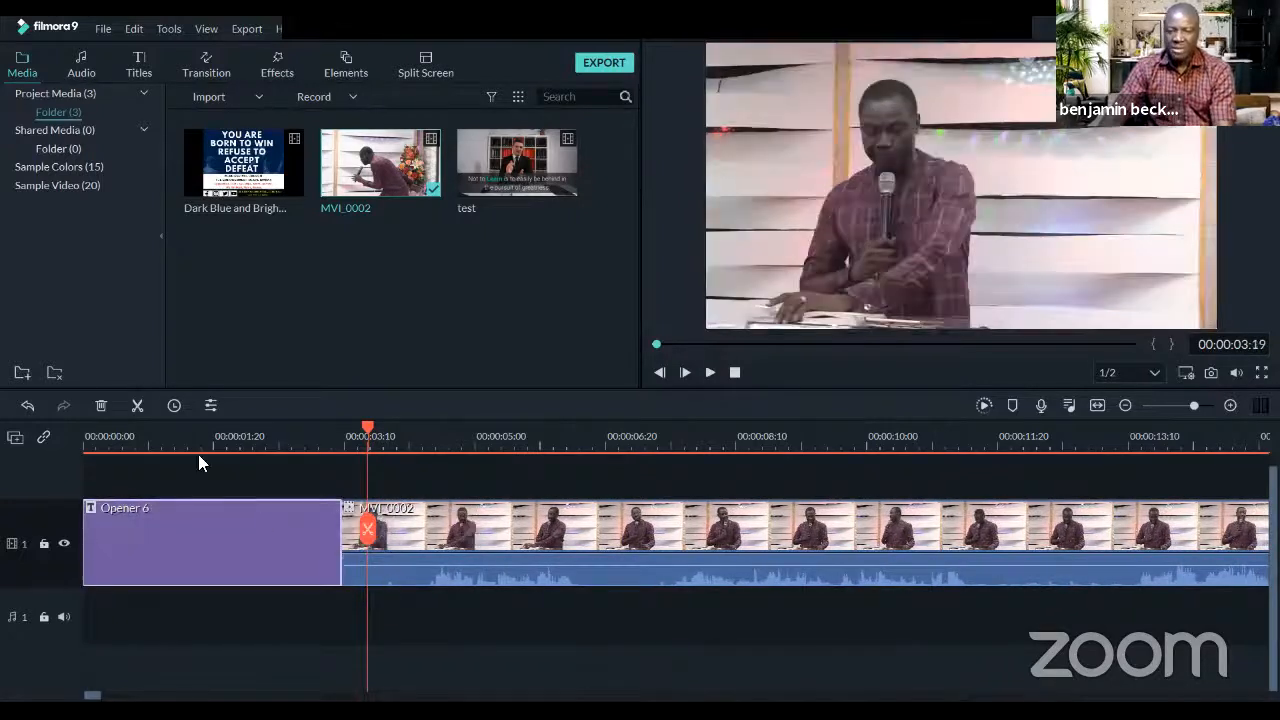
Play the shortened opener from the beginning of the timeline to check its animation timing
click(88, 438)
key(space)
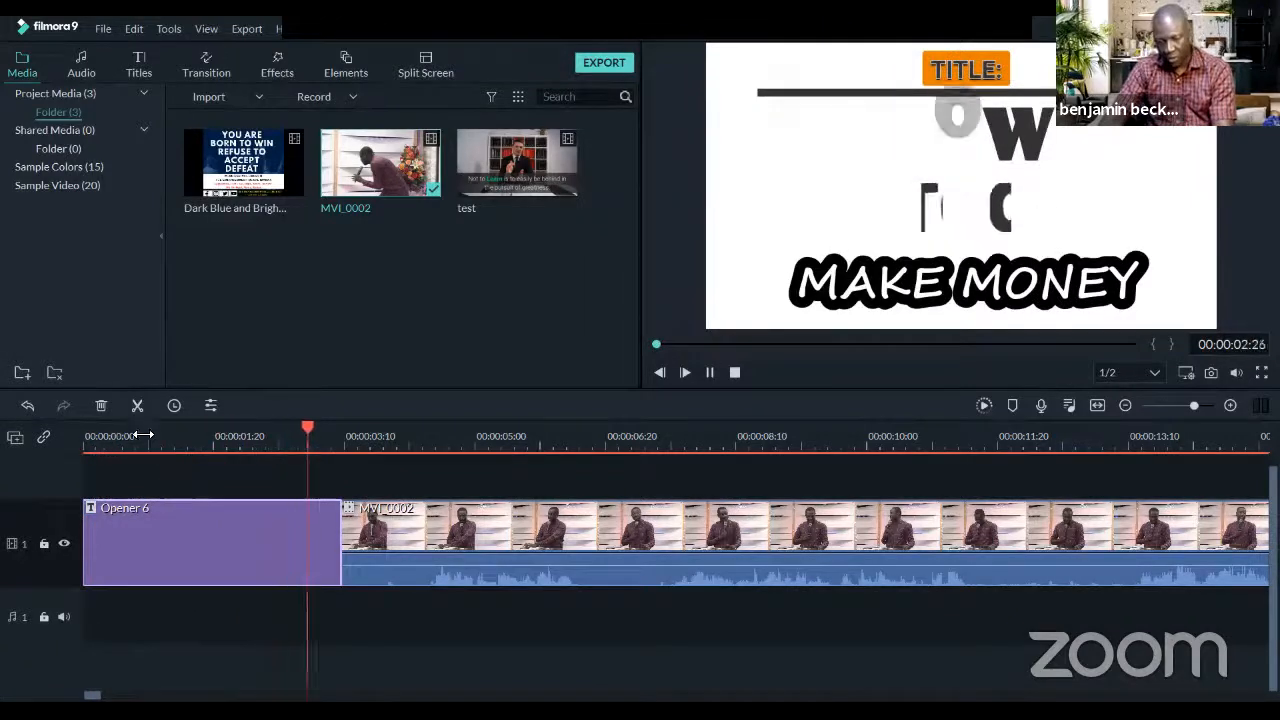
key(space)
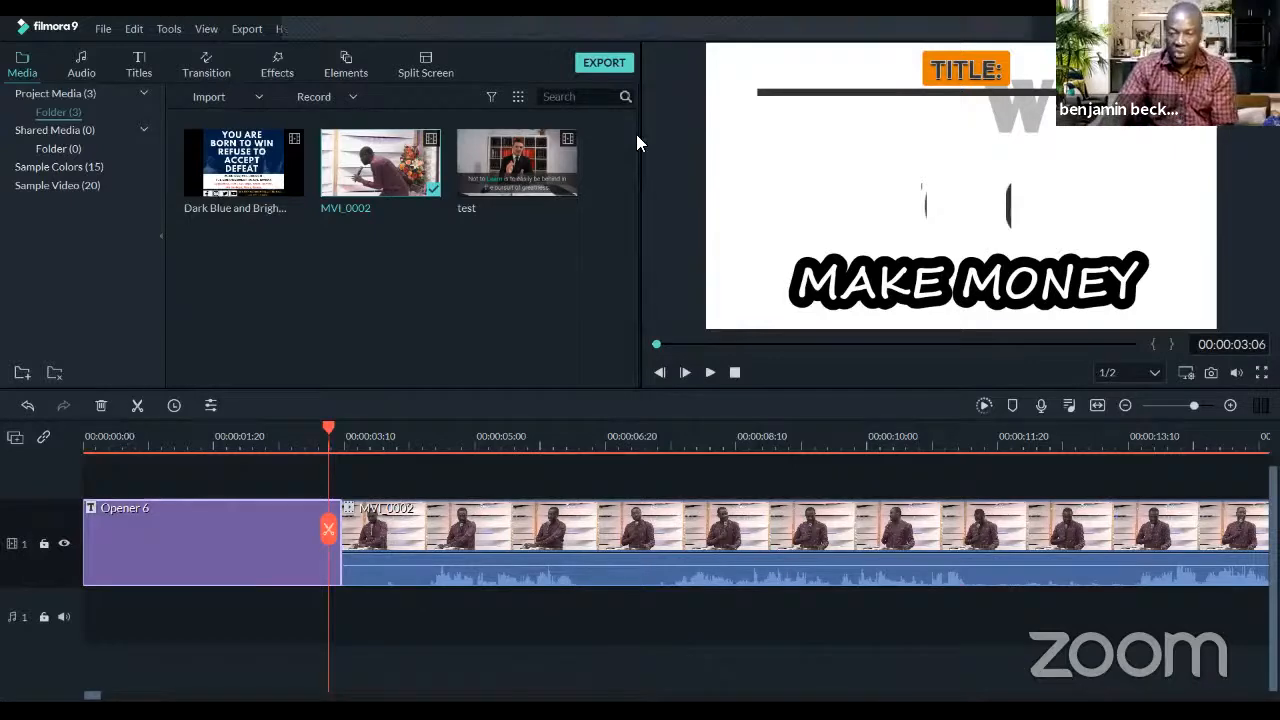
Browse the included audio library for available music tracks, sound effects and the music import option
click(88, 64)
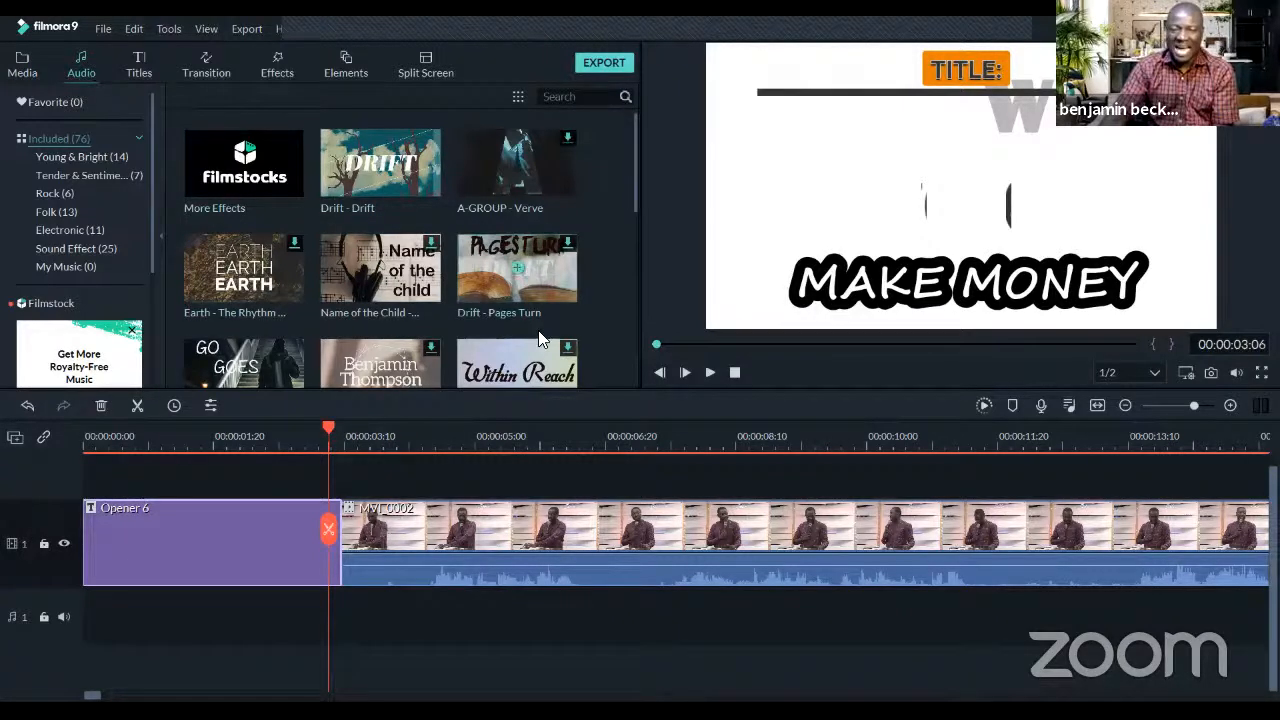
scroll(334, 135, down, 10)
scroll(338, 226, down, 10)
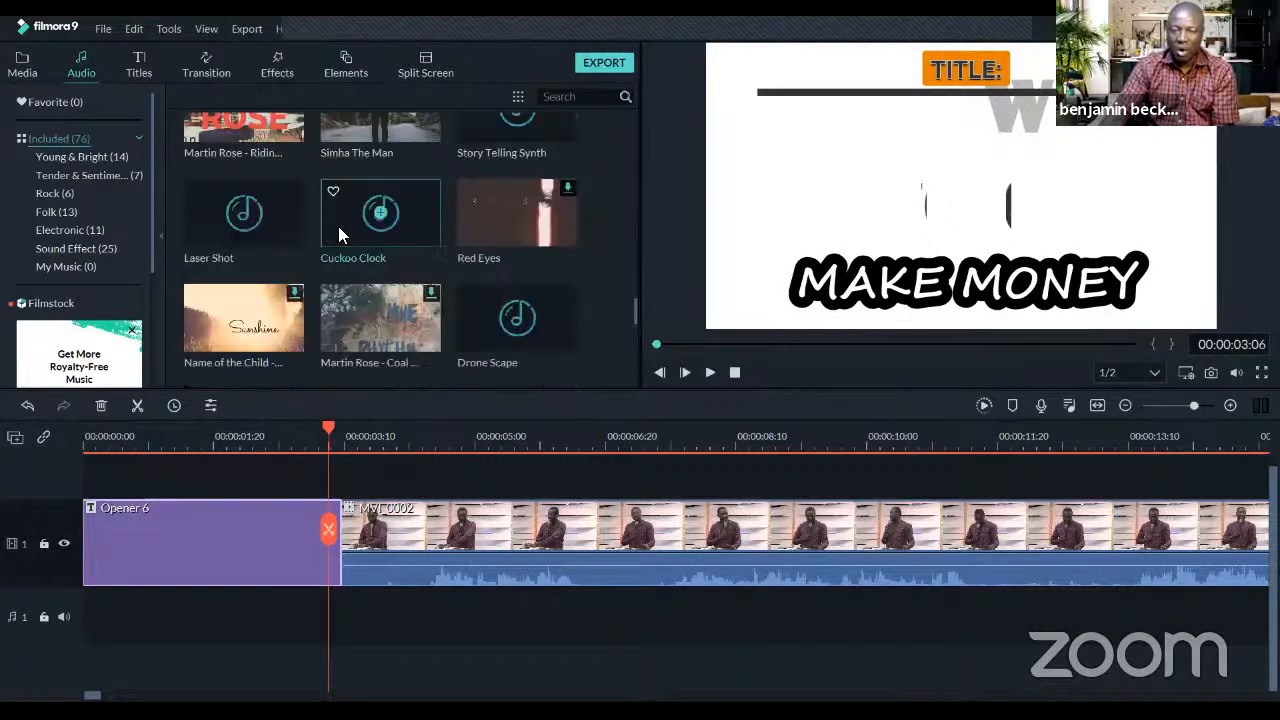
scroll(350, 226, up, 5)
scroll(350, 226, up, 5)
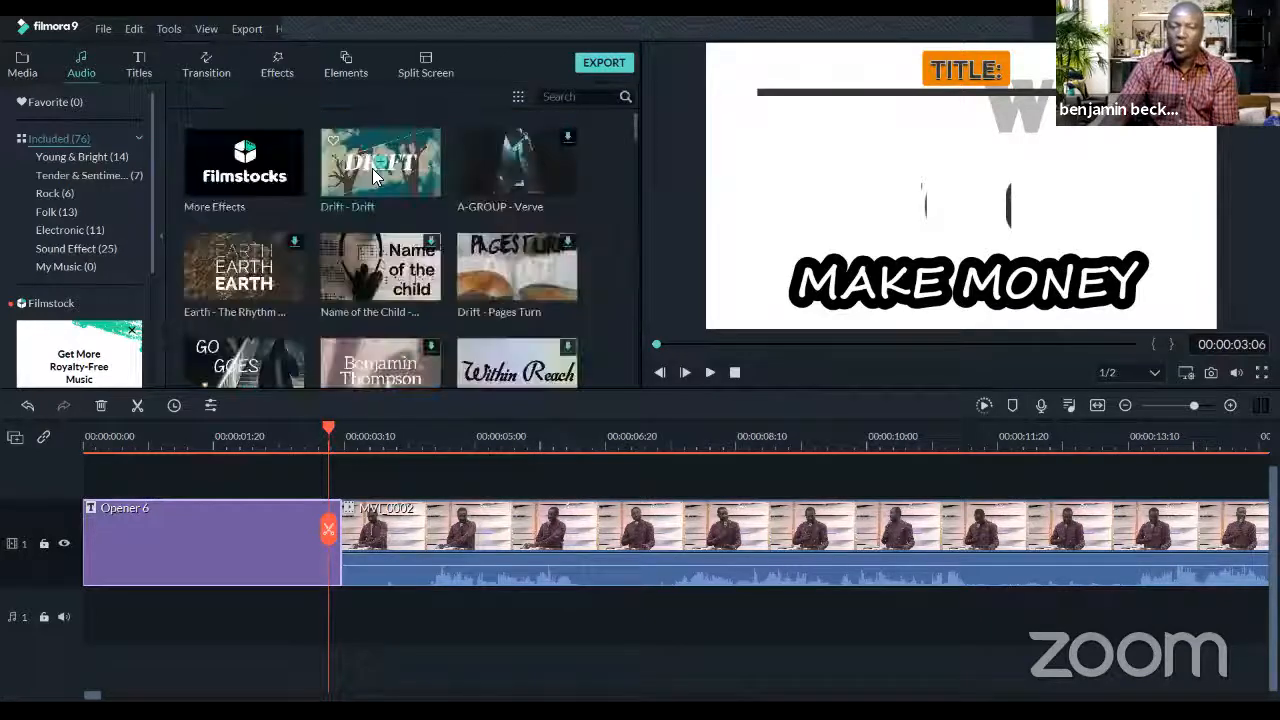
scroll(352, 160, down, 10)
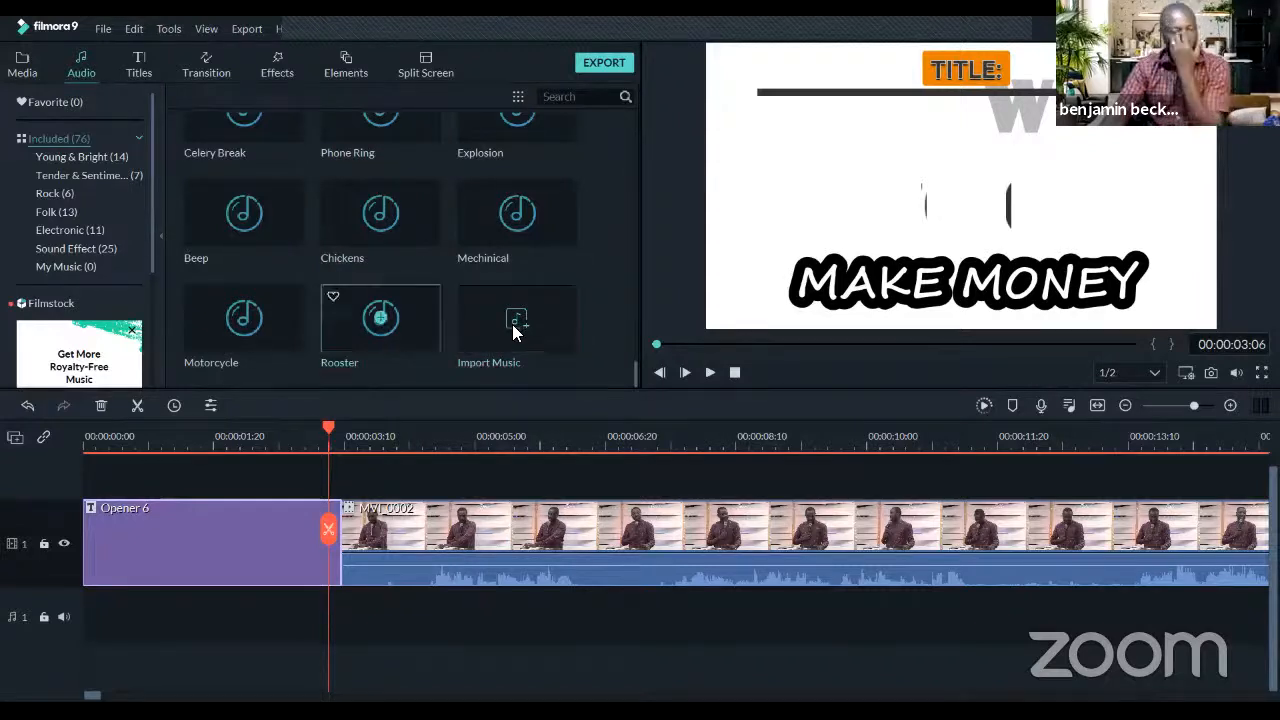
Try adding the Rooster sound effect to the audio track at the playhead, and undo the addition
click(400, 320)
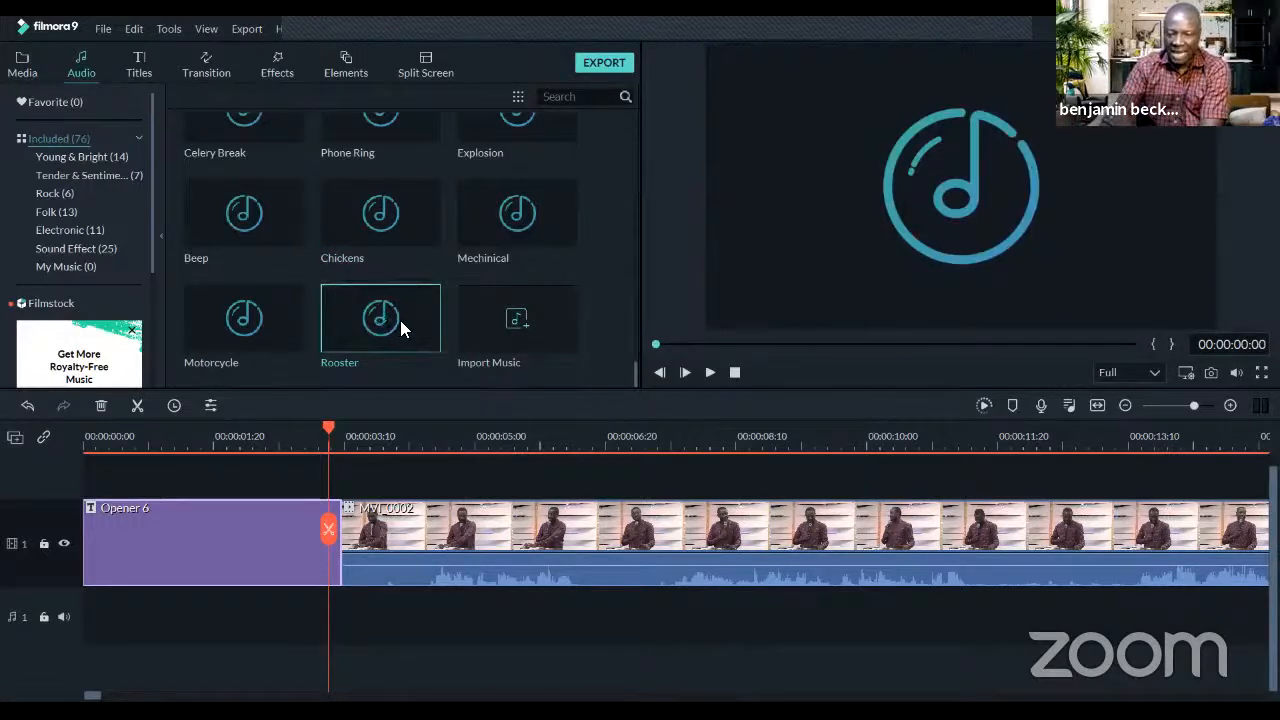
click(380, 318)
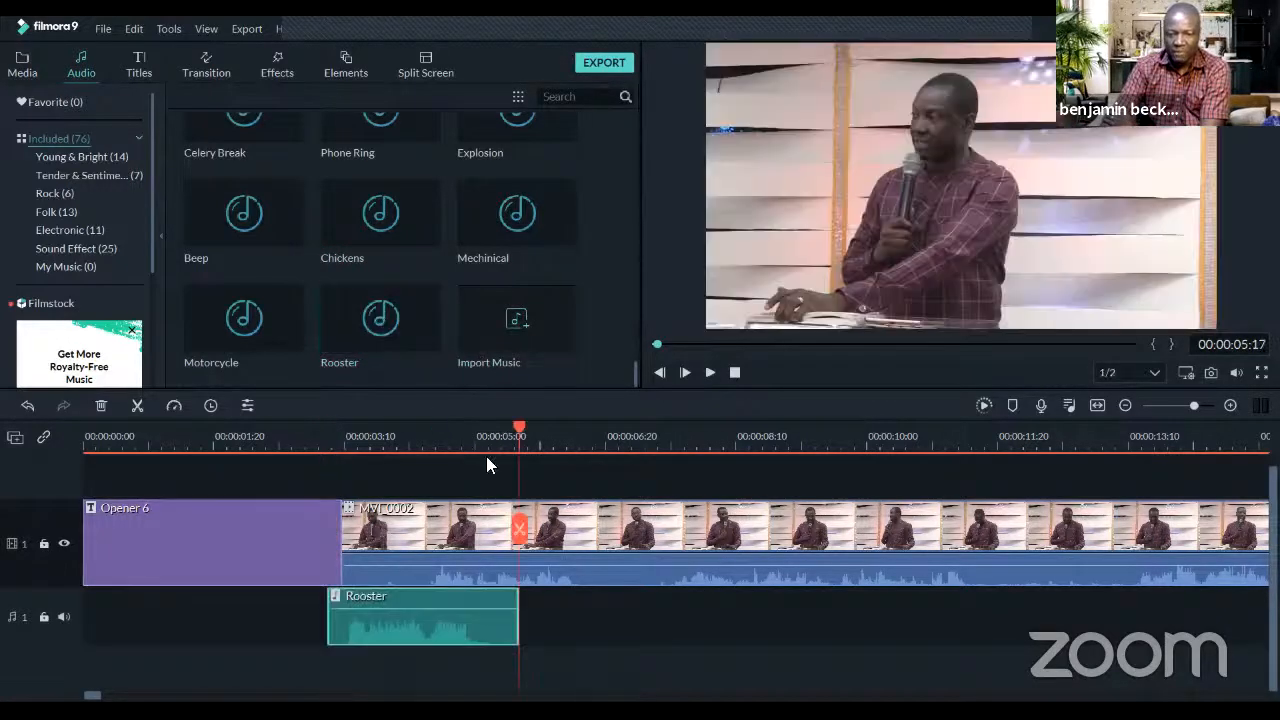
key(ctrl+z)
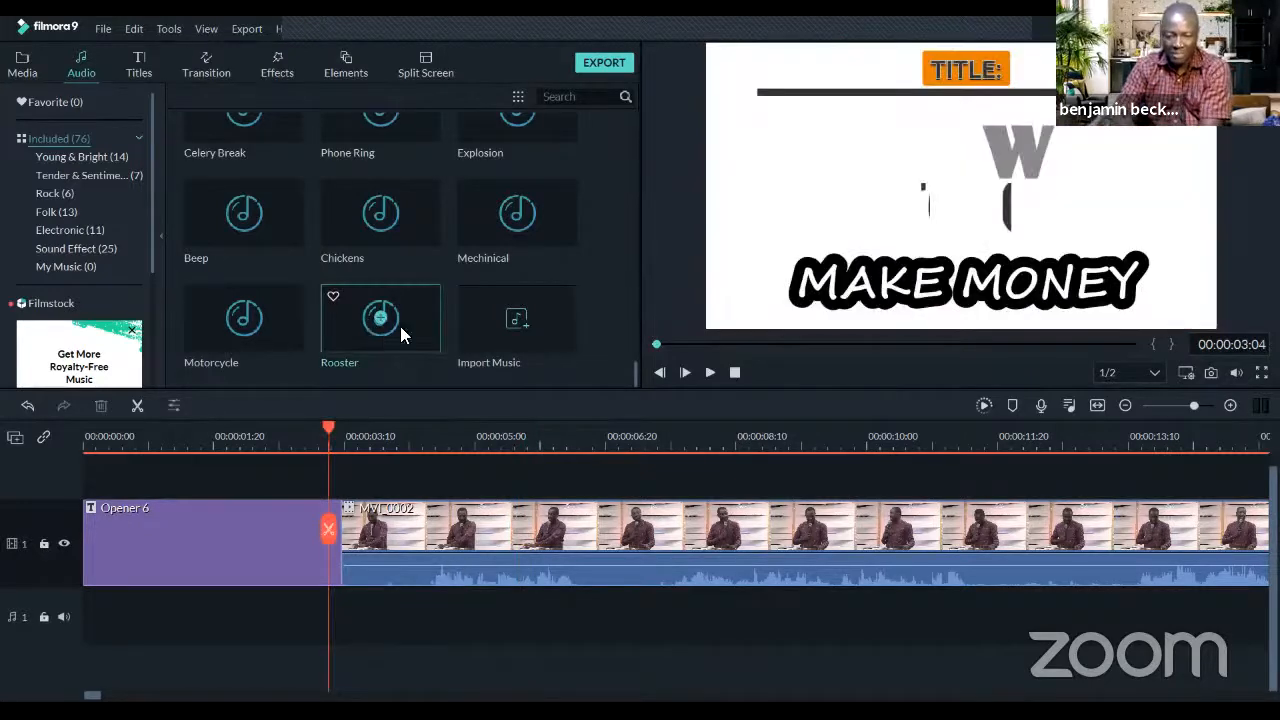
Preview the Mechinical and Chickens sound effects from the audio library
click(546, 238)
click(708, 373)
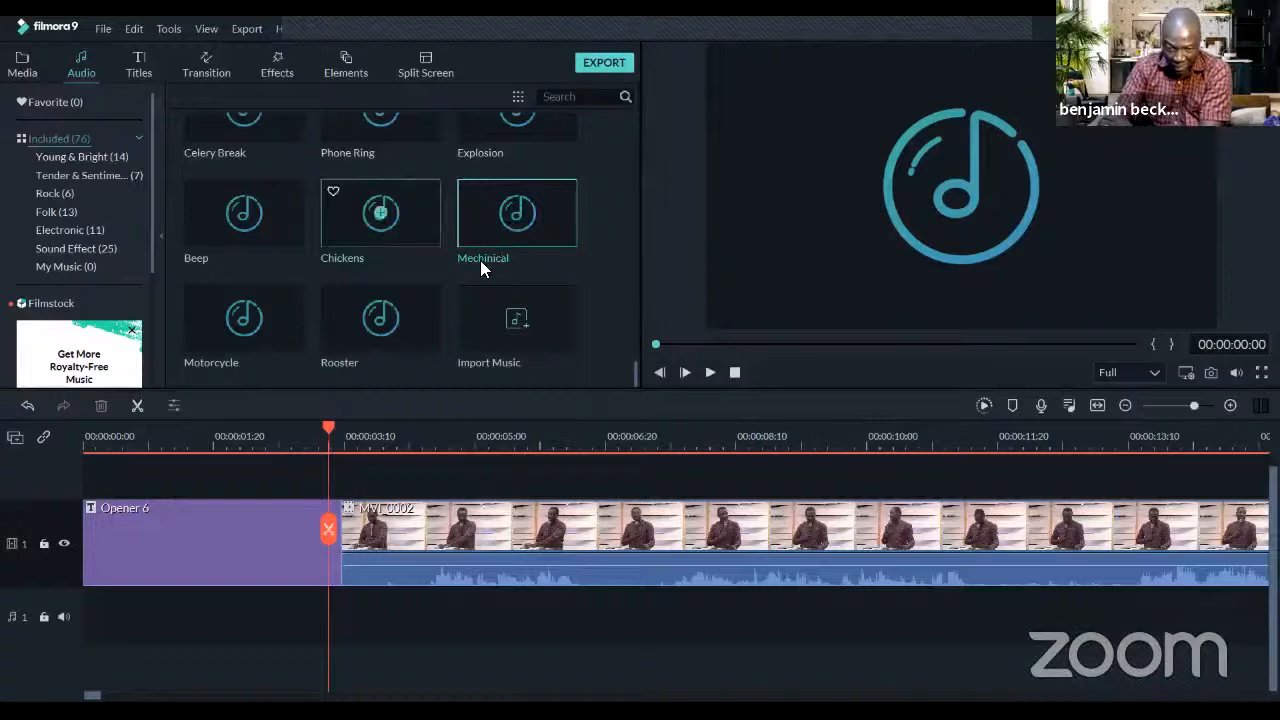
click(380, 232)
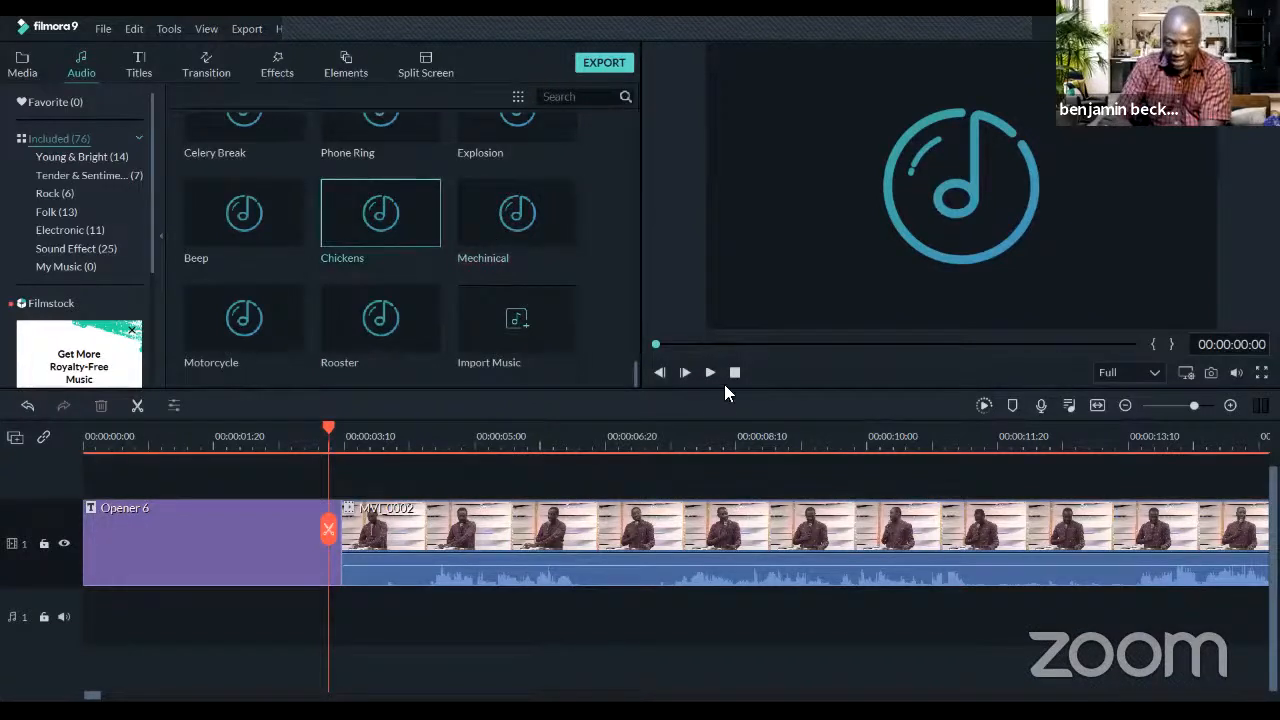
click(711, 372)
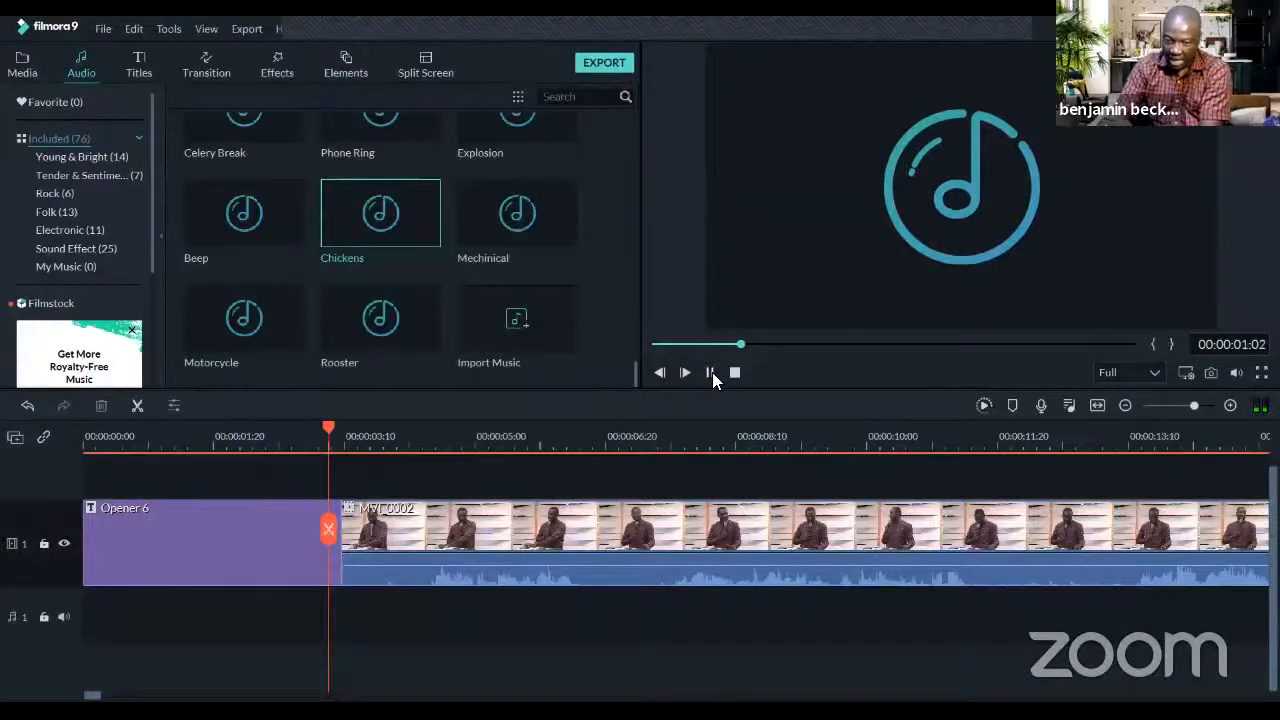
Preview the Phone Ring sound effect and look through the library for more audio options
scroll(380, 240, up, 6)
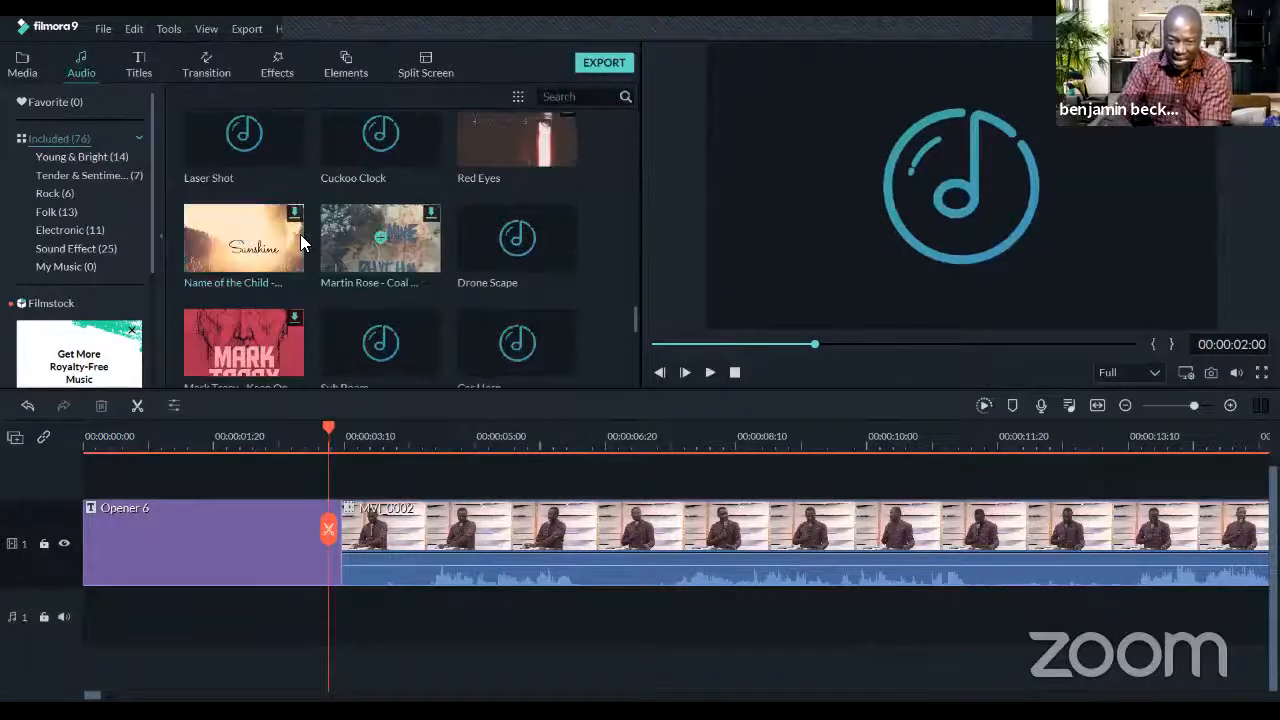
scroll(380, 240, down, 6)
click(410, 128)
click(708, 374)
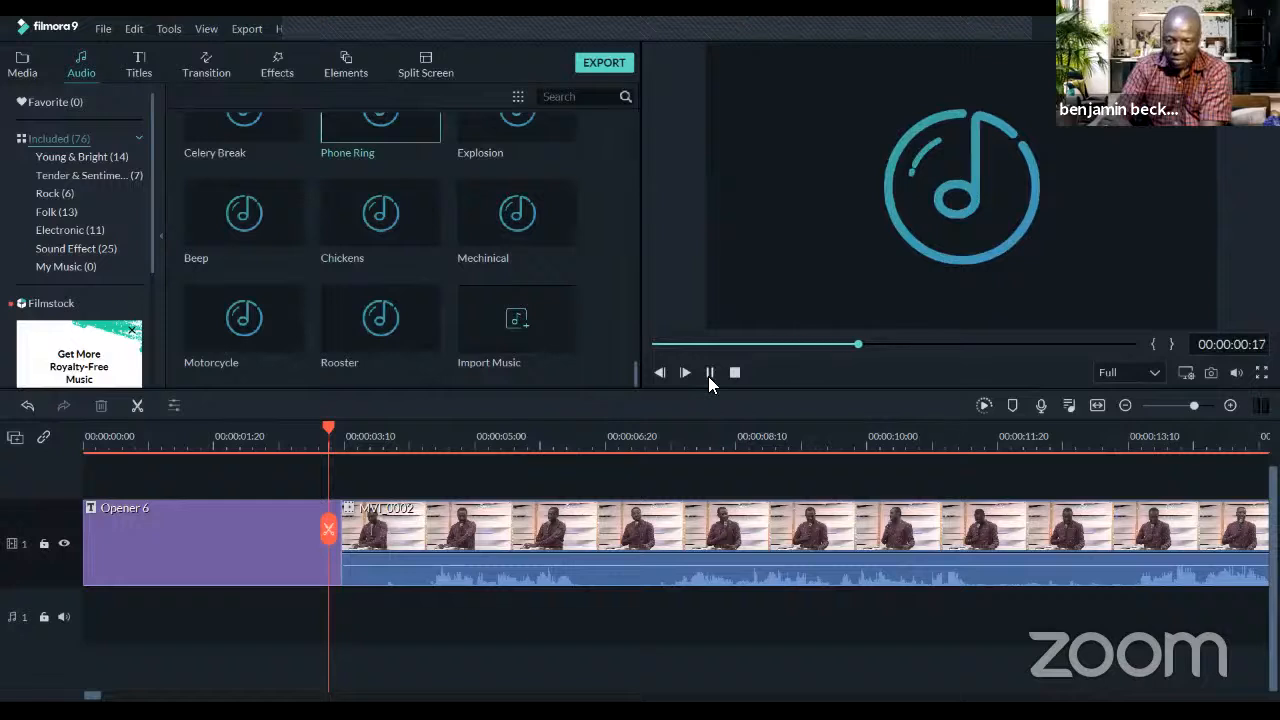
scroll(244, 222, up, 4)
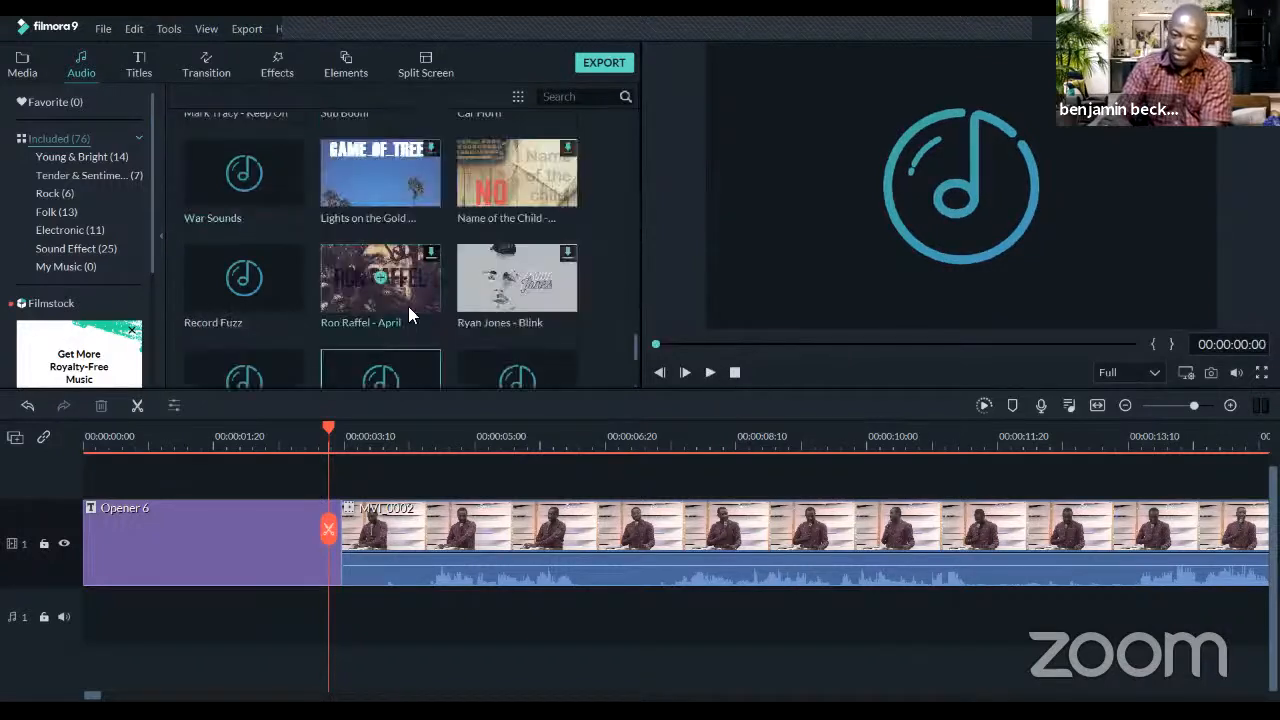
scroll(400, 260, up, 3)
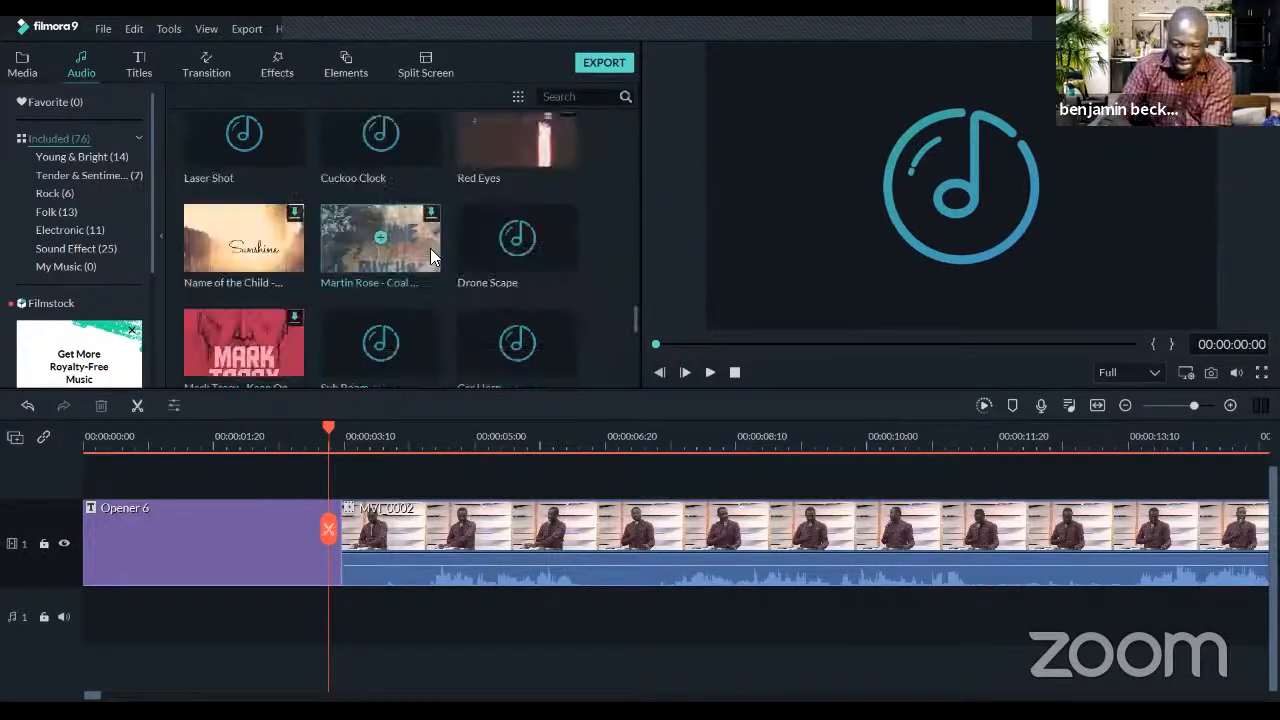
Preview the Martin Rose music track from the included audio library and stop playback
scroll(330, 240, up, 3)
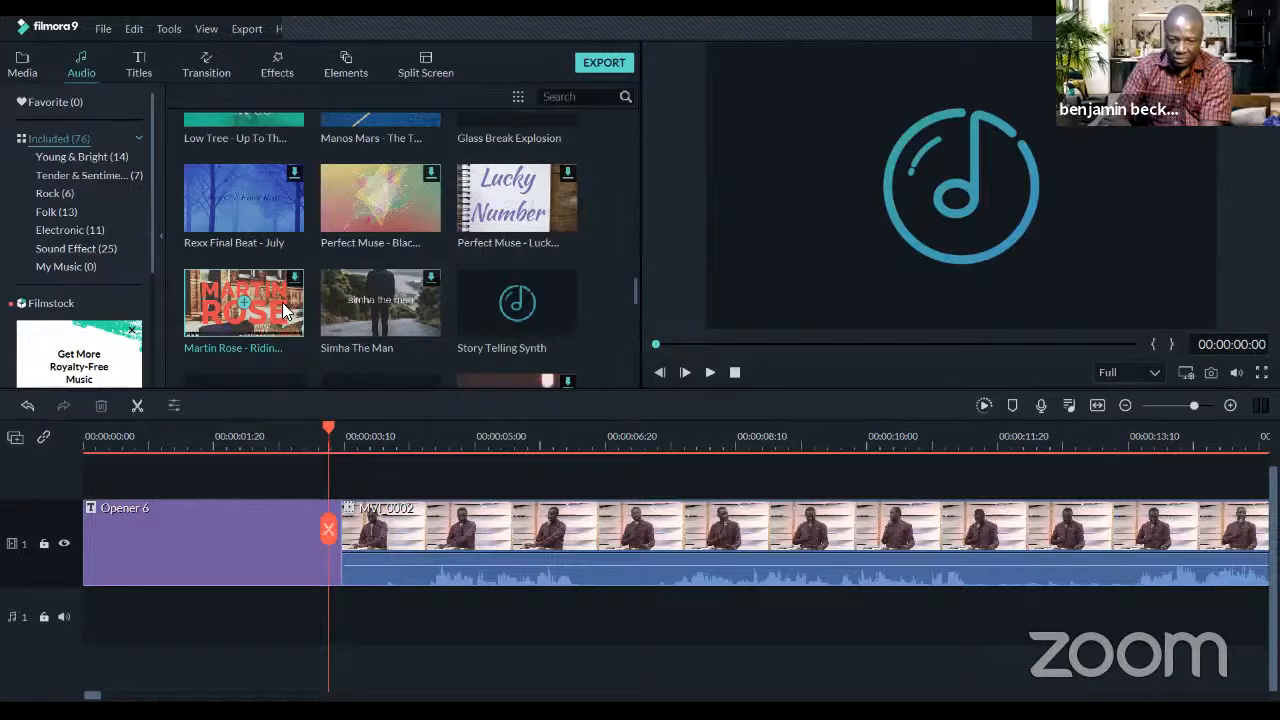
click(706, 373)
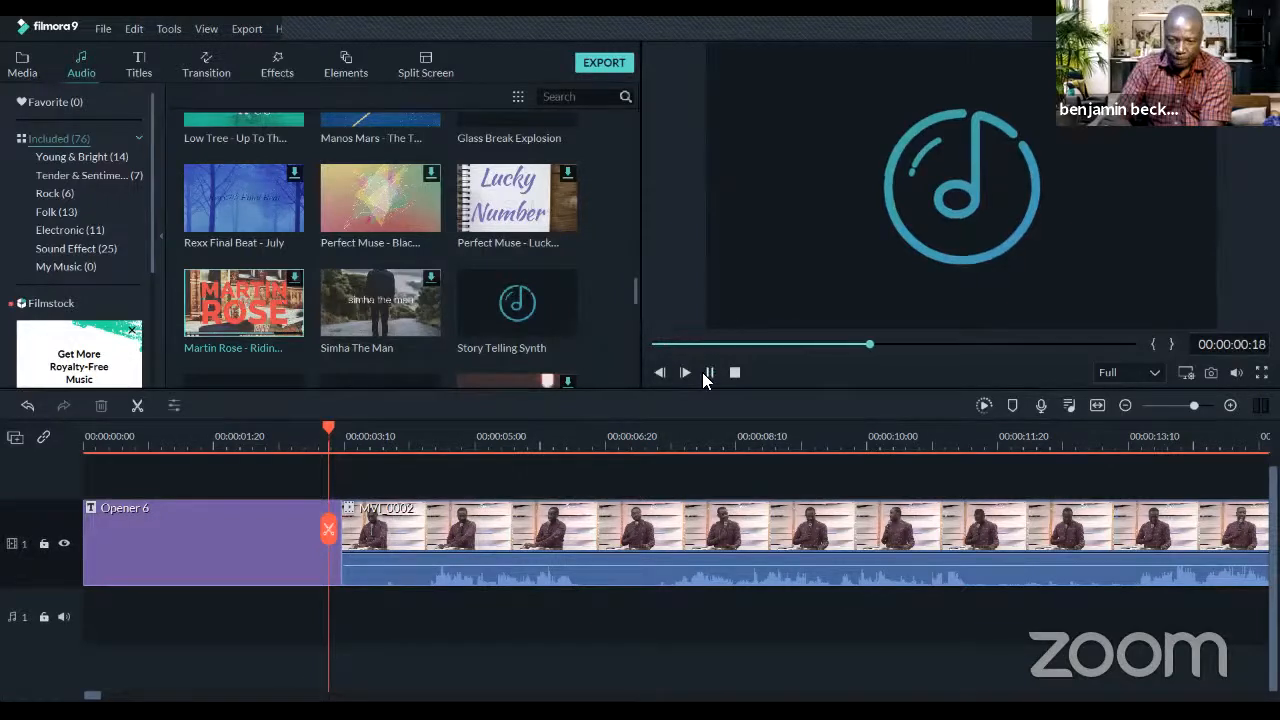
double_click(230, 308)
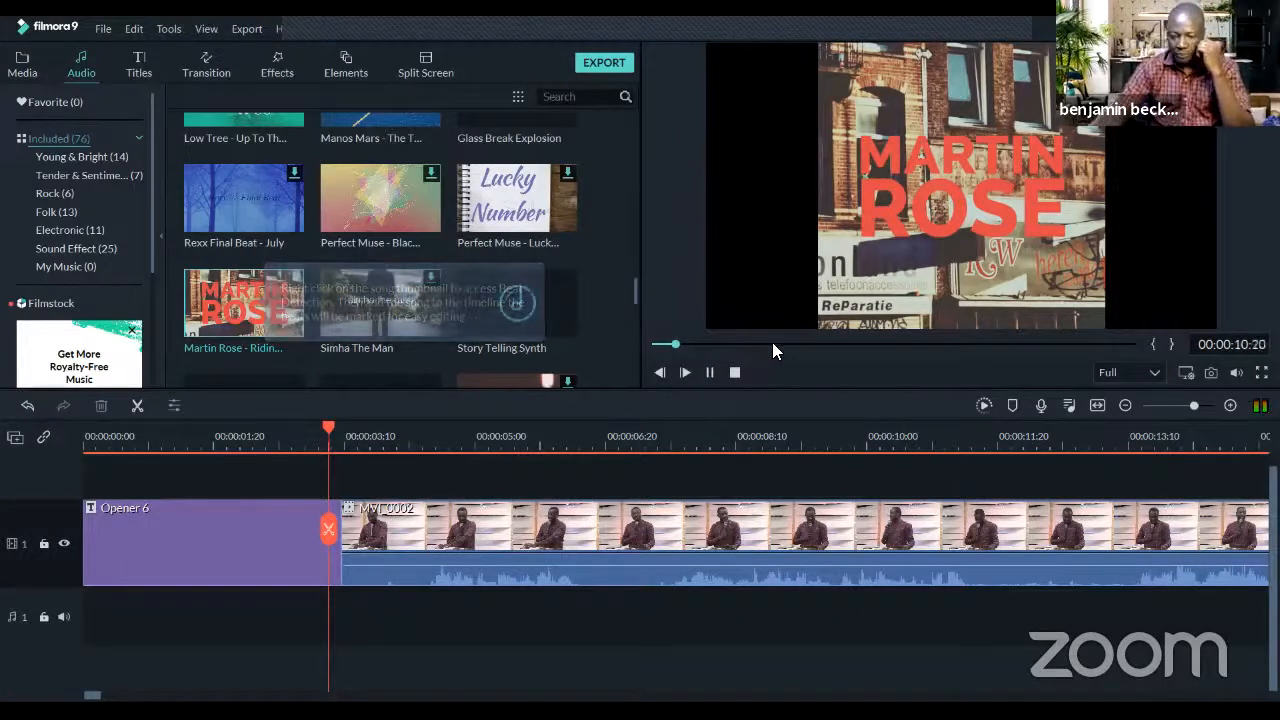
click(712, 375)
Find the Earth - The Rhythm Of Memories music near the start of the included audio library and preview it
scroll(394, 260, up, 4)
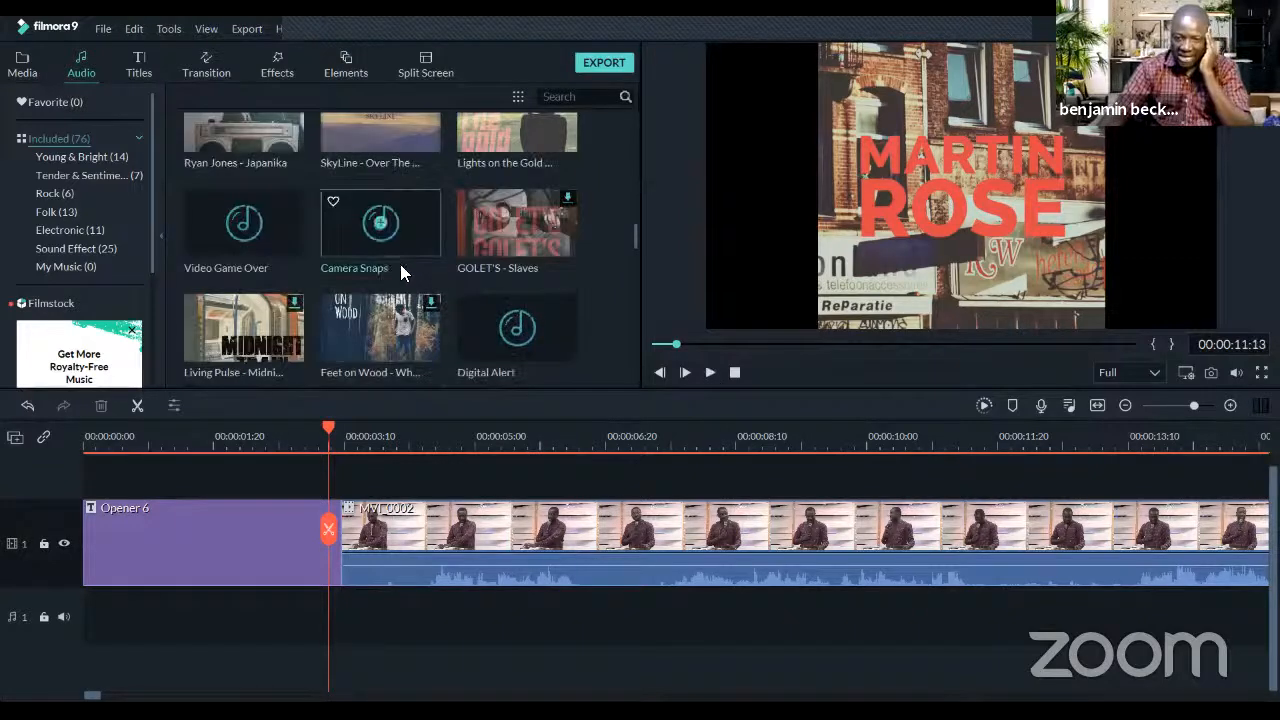
scroll(454, 246, up, 4)
scroll(318, 278, up, 4)
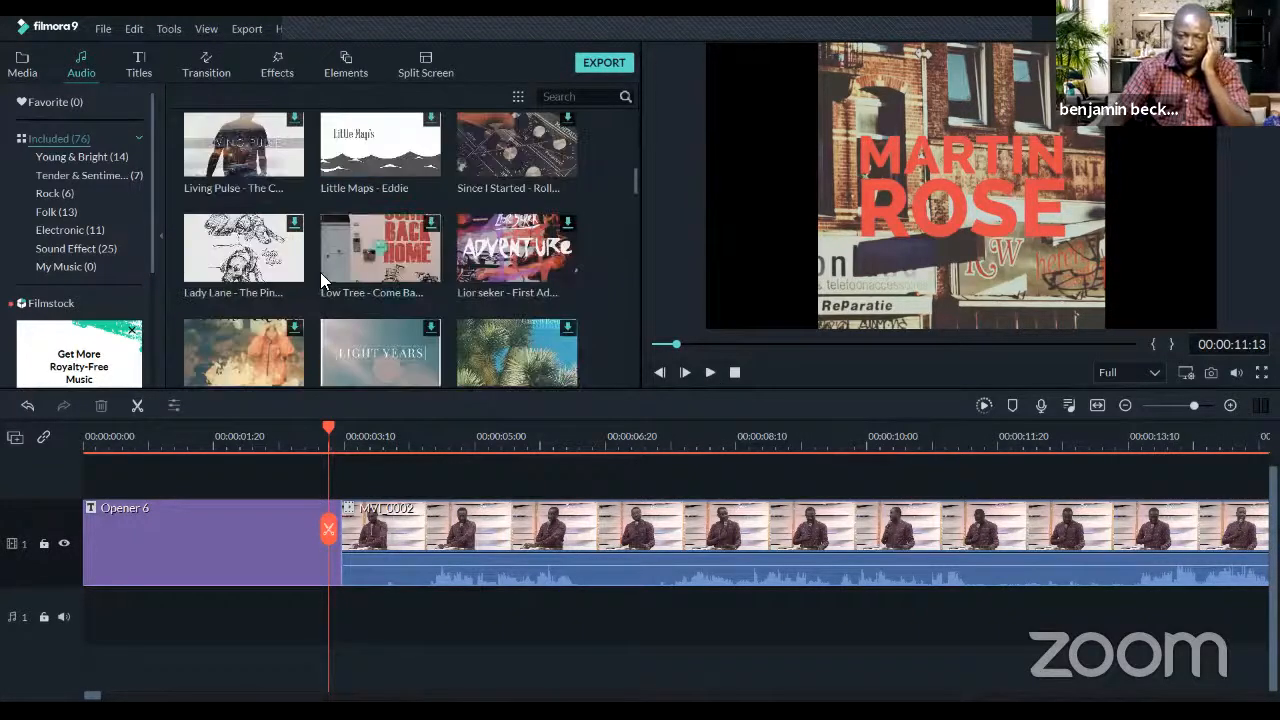
scroll(320, 270, up, 5)
mouse_move(280, 274)
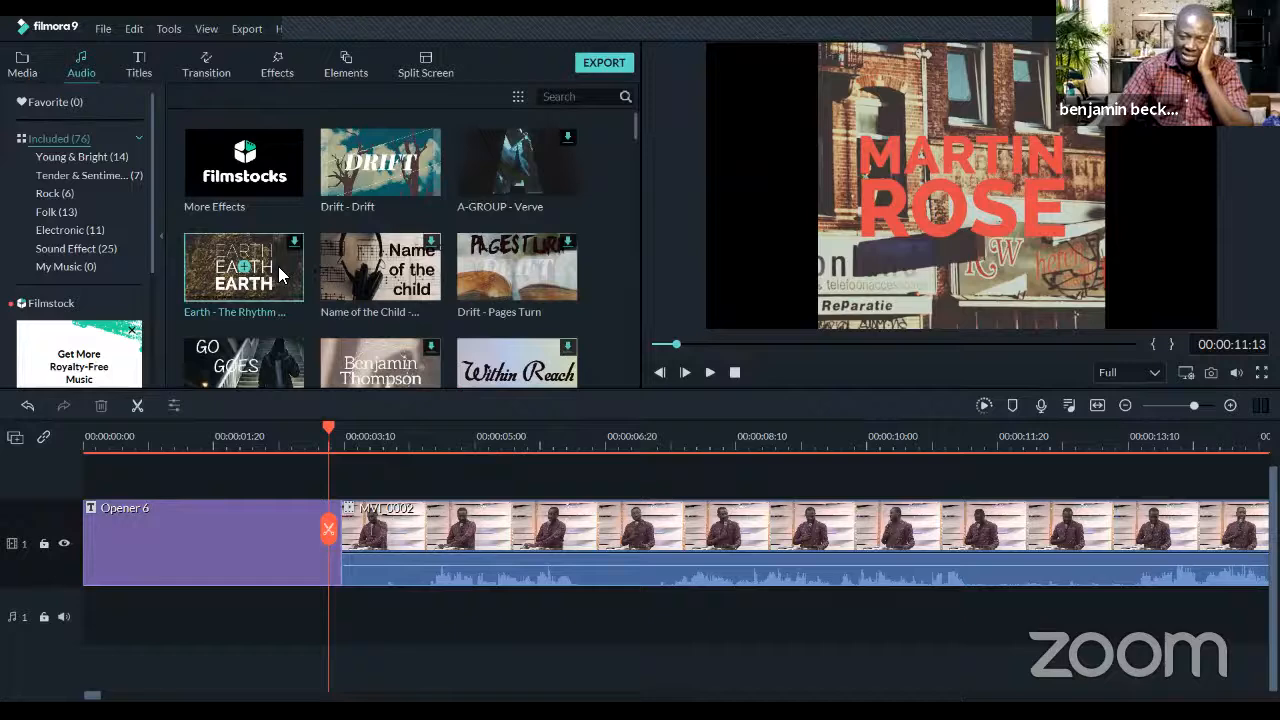
double_click(280, 274)
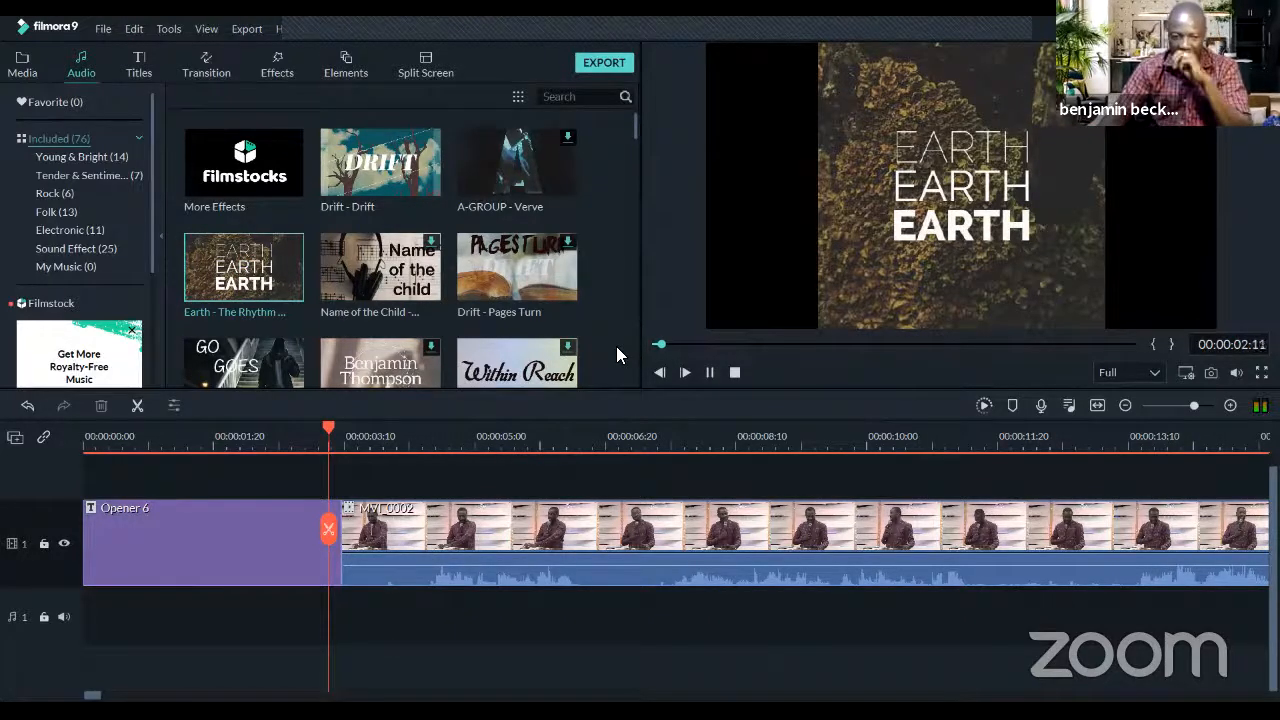
click(709, 372)
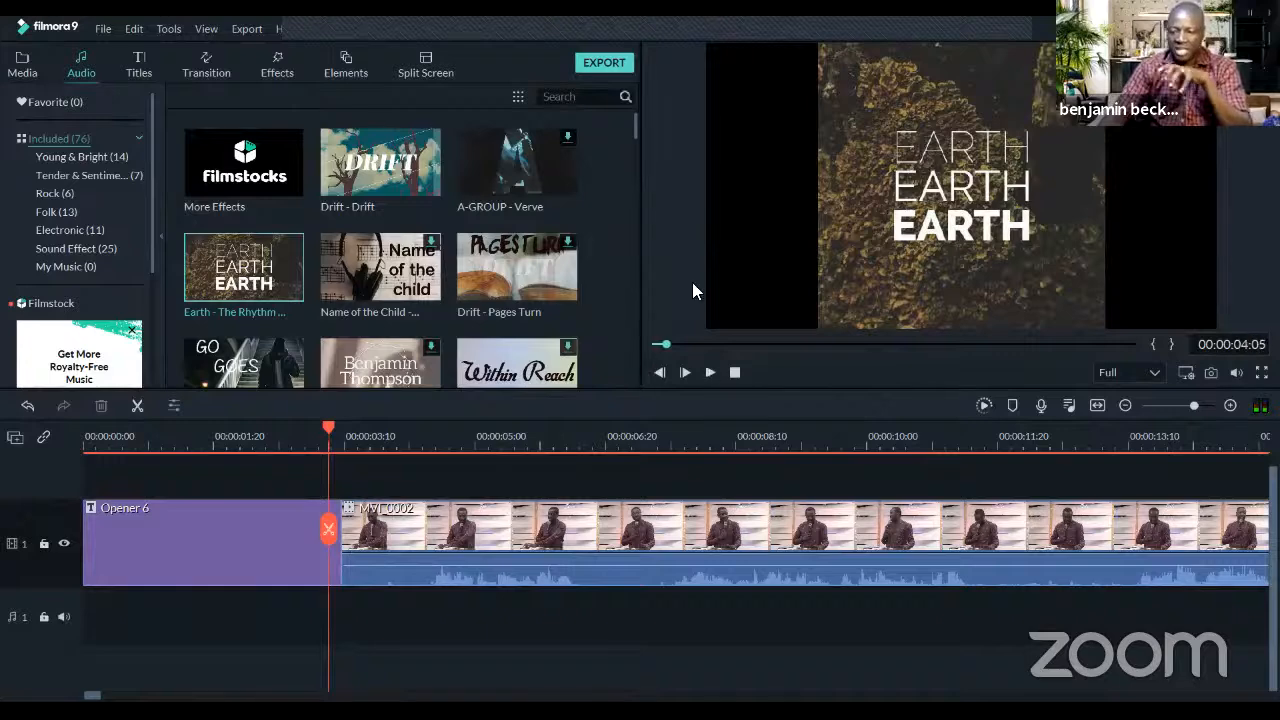
Try adding the Earth - The Rhythm Of Memories music at the start of the audio track, and remove it again
drag(278, 268, 80, 597)
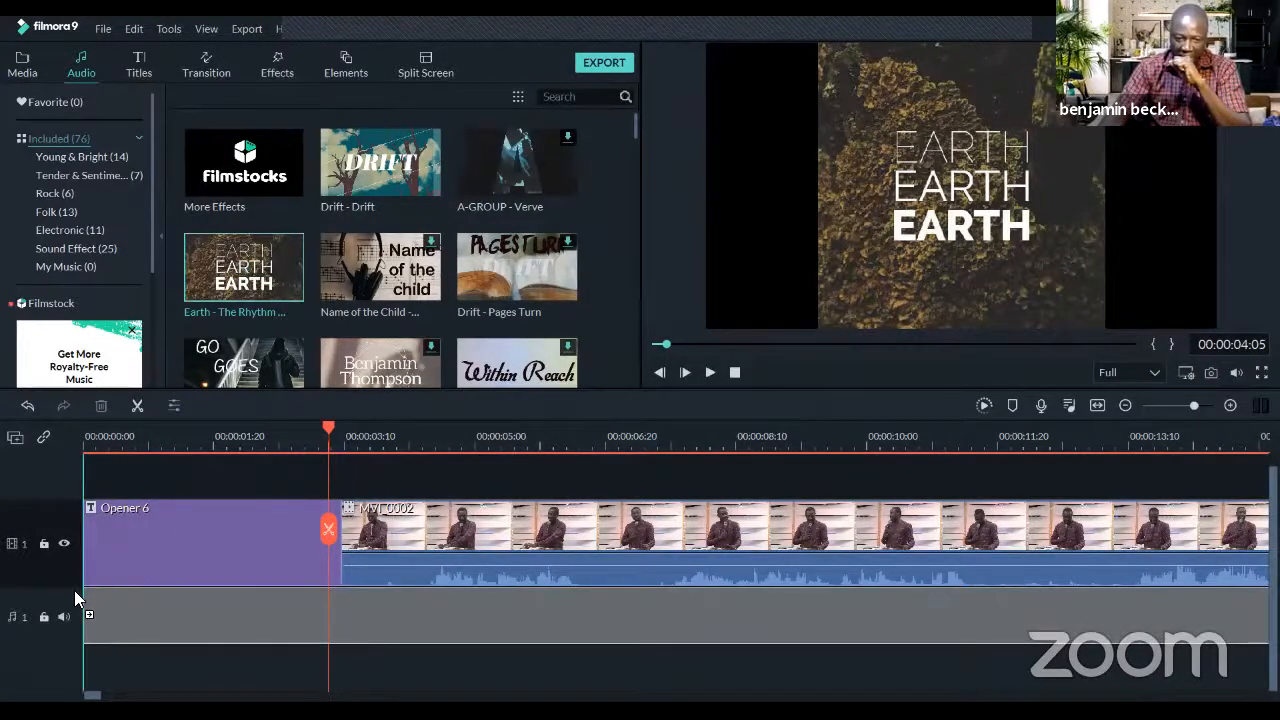
drag(75, 592, 76, 590)
drag(188, 609, 186, 606)
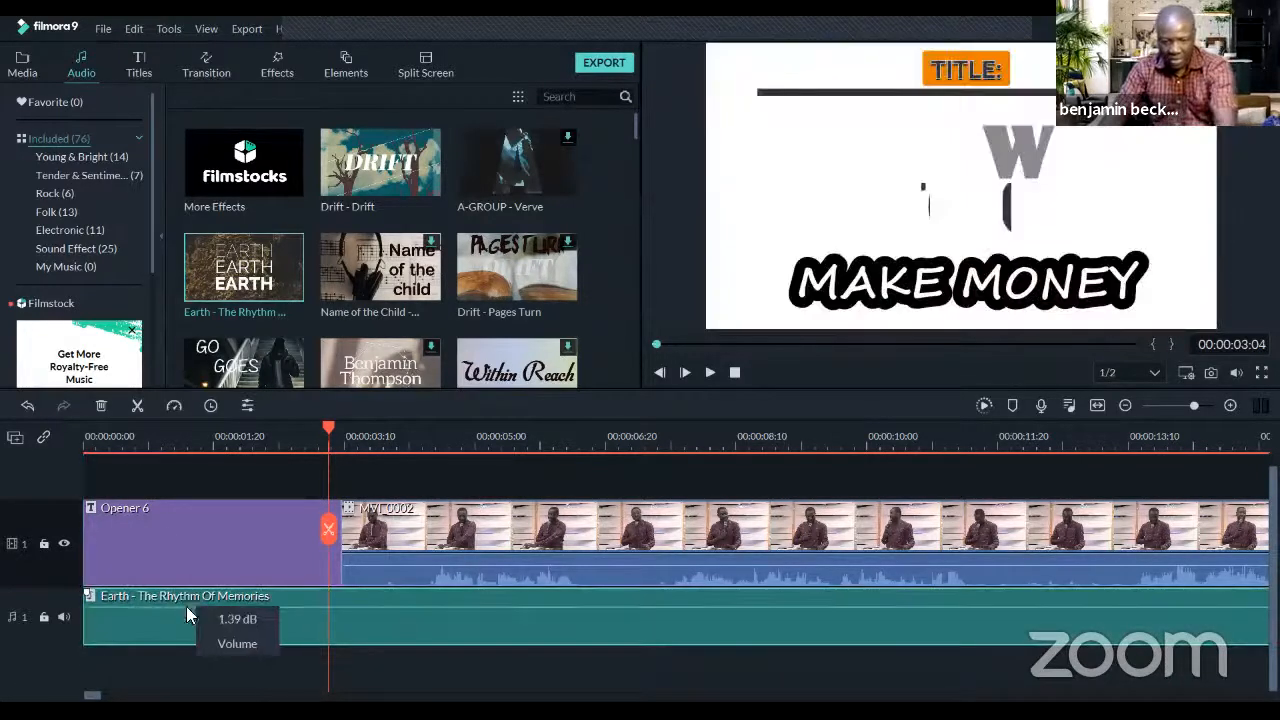
key(Delete)
Place the Earth - The Rhythm Of Memories music at the start of the audio track and trim its end to the opener's end
drag(277, 252, 84, 604)
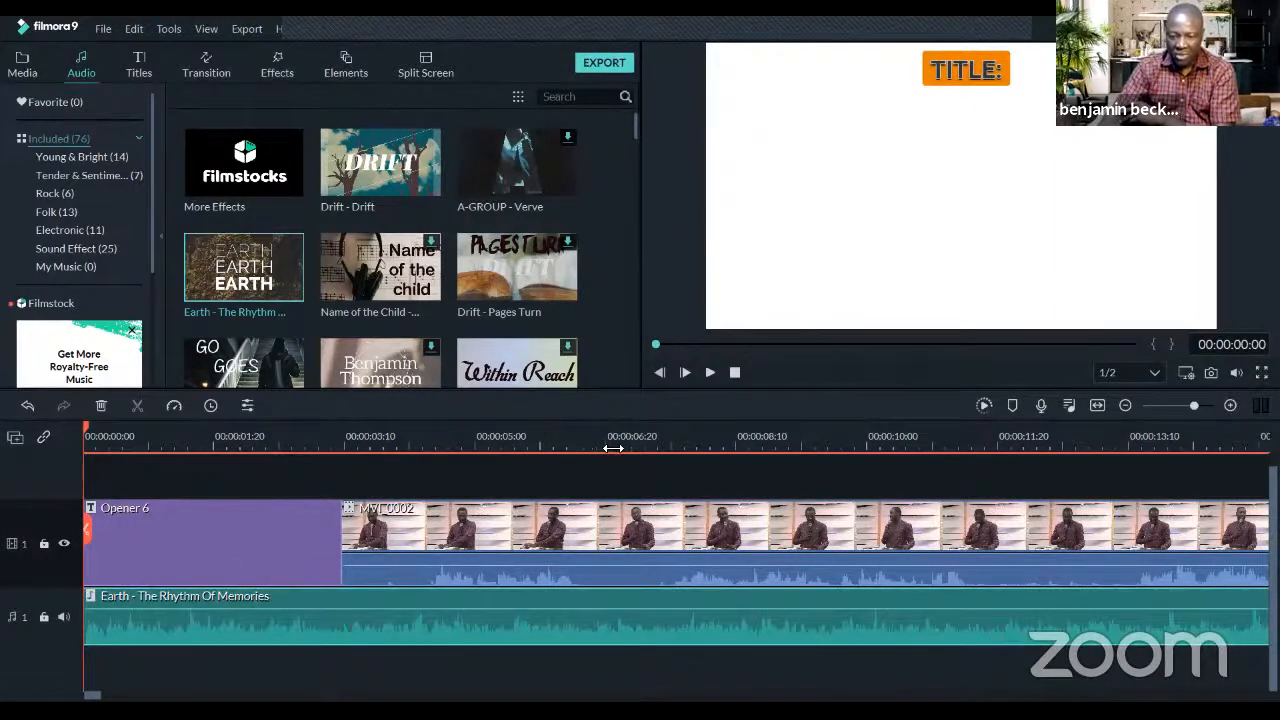
drag(591, 446, 115, 448)
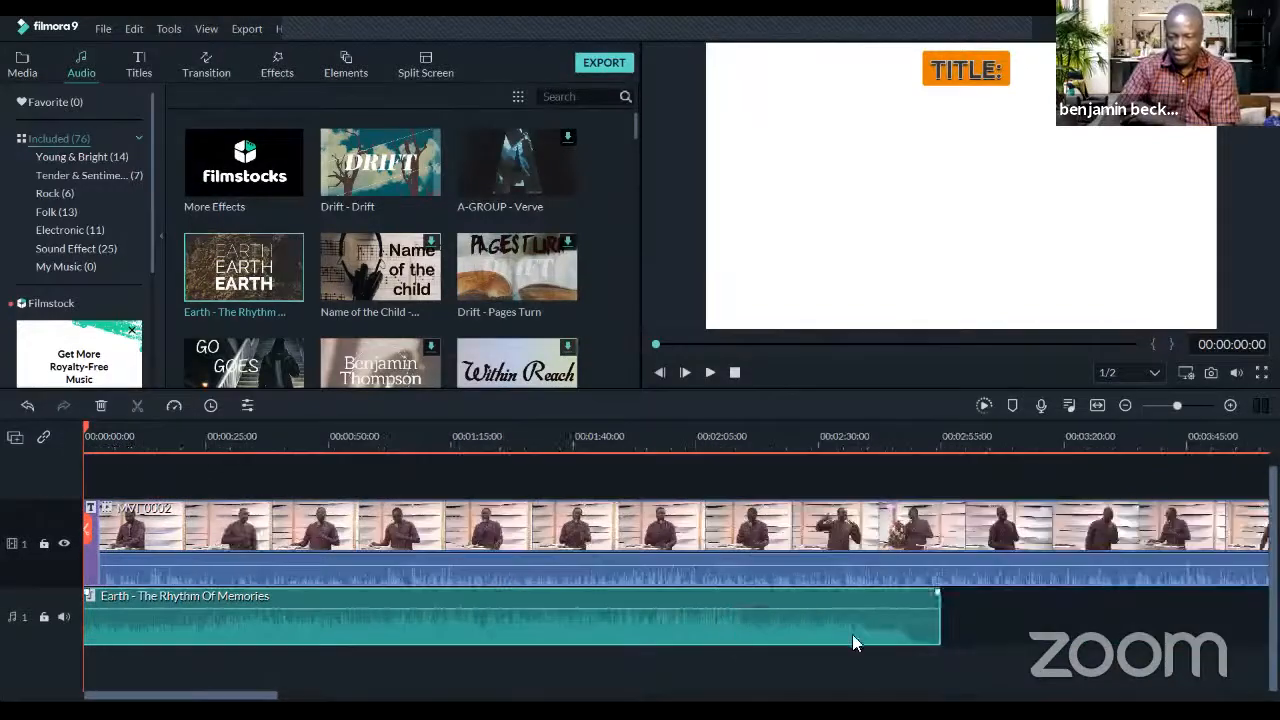
drag(938, 612, 96, 606)
drag(153, 448, 1245, 489)
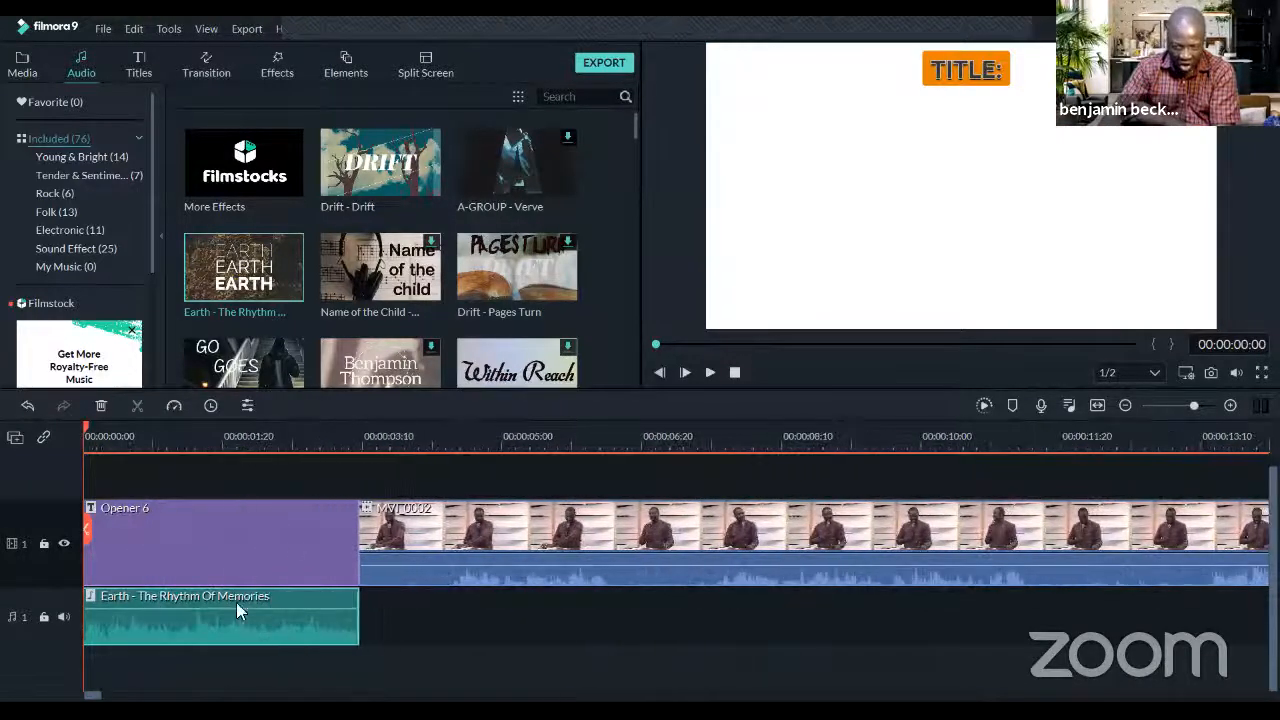
Extend the music clip well past the opener and cut off the excess at the opener's end by splitting at 00:00:03:08
drag(358, 608, 1247, 622)
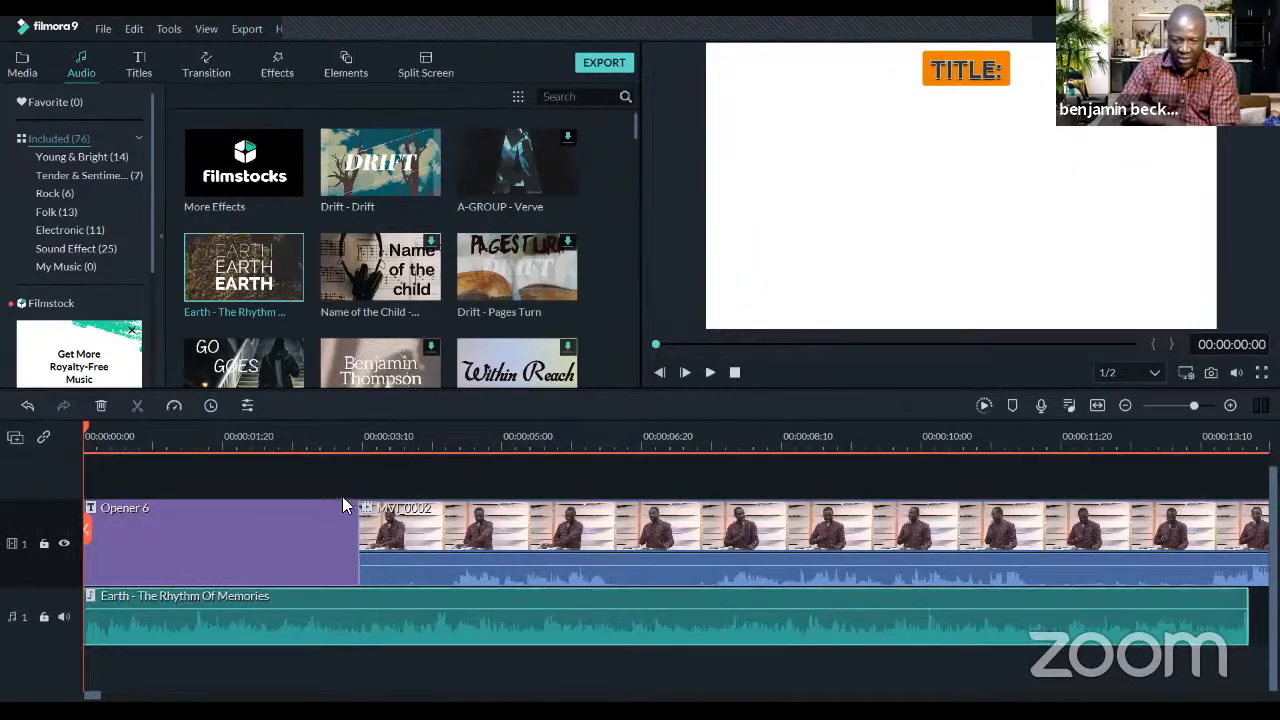
click(358, 447)
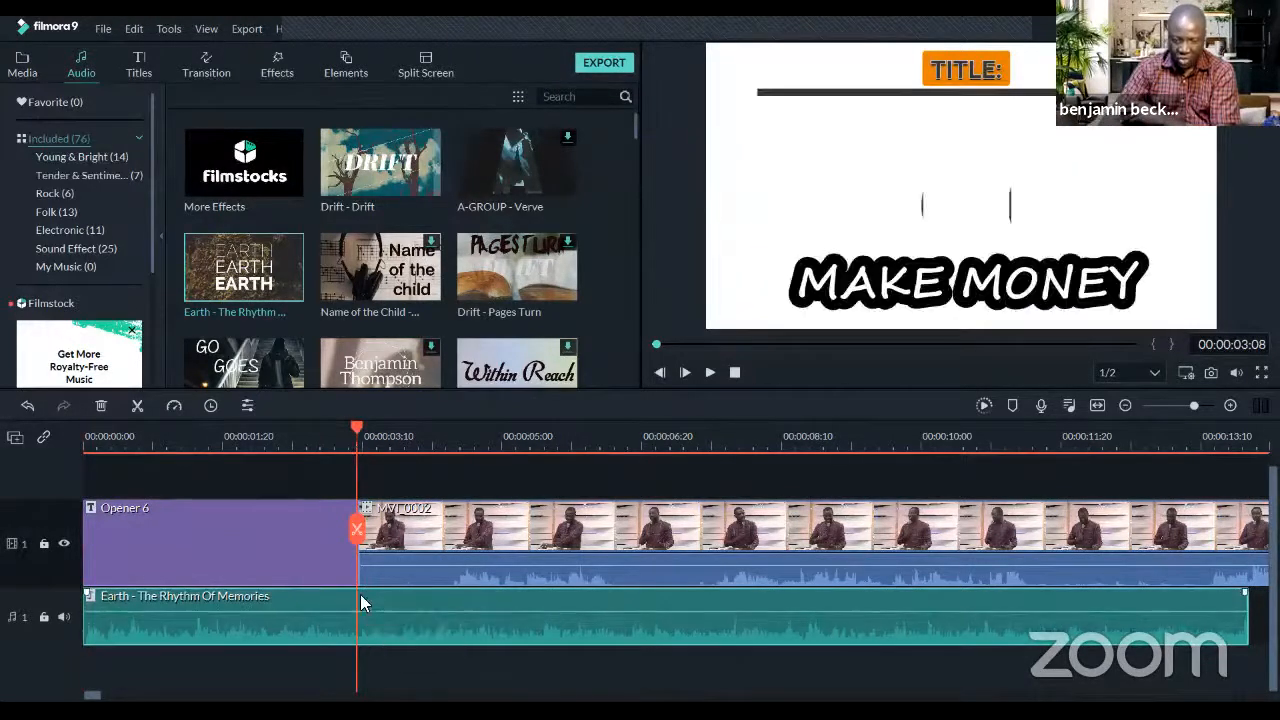
click(360, 530)
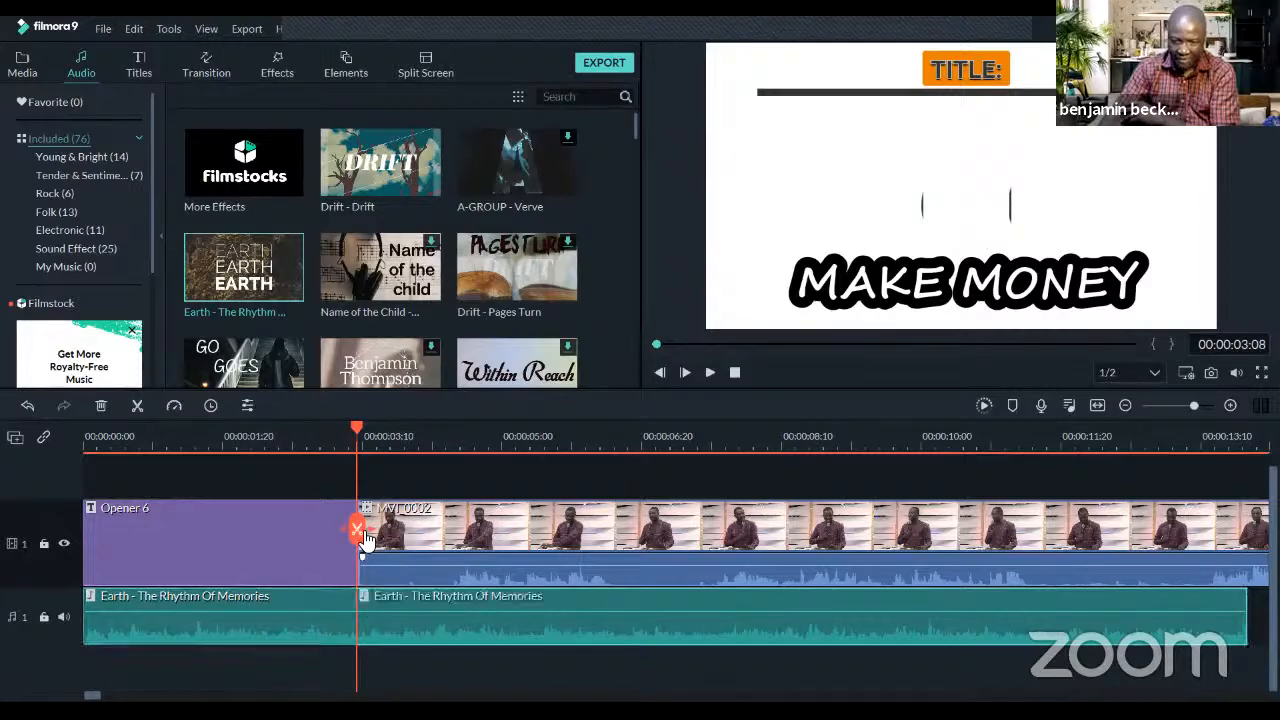
click(406, 630)
key(Delete)
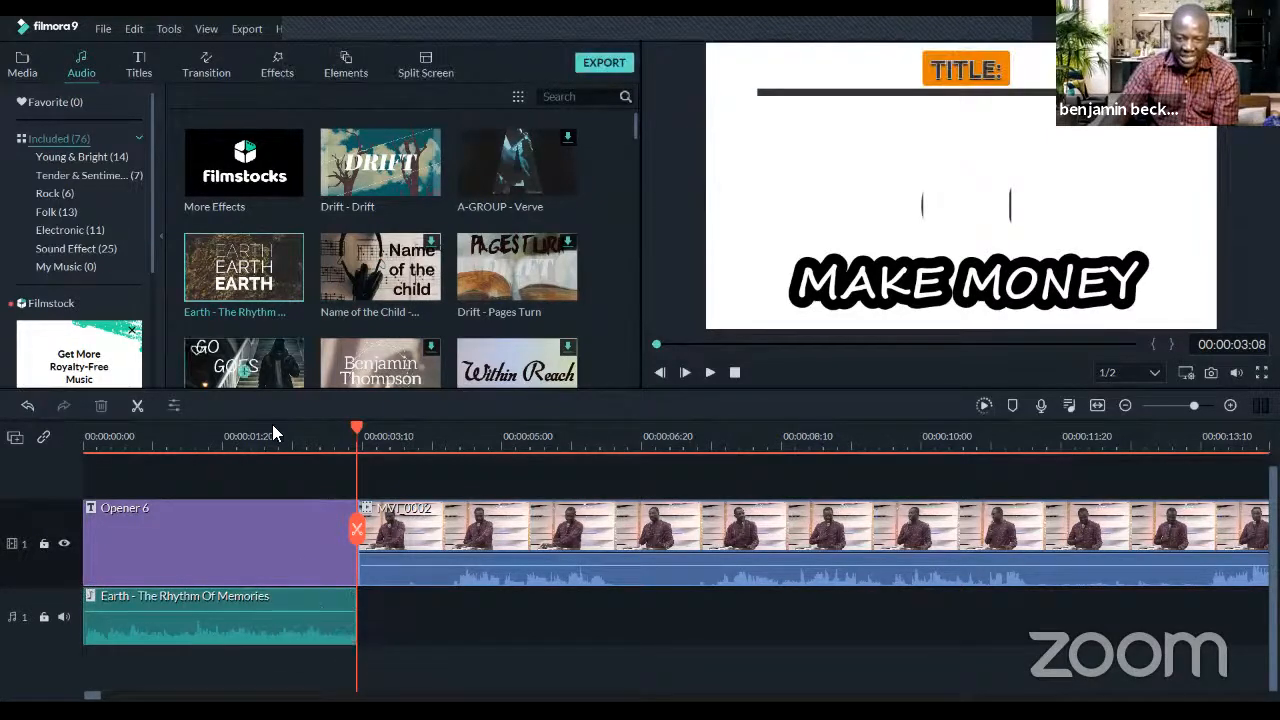
Play the opener with its background music from the start of the timeline twice, stopping in the sermon clip
click(99, 440)
key(space)
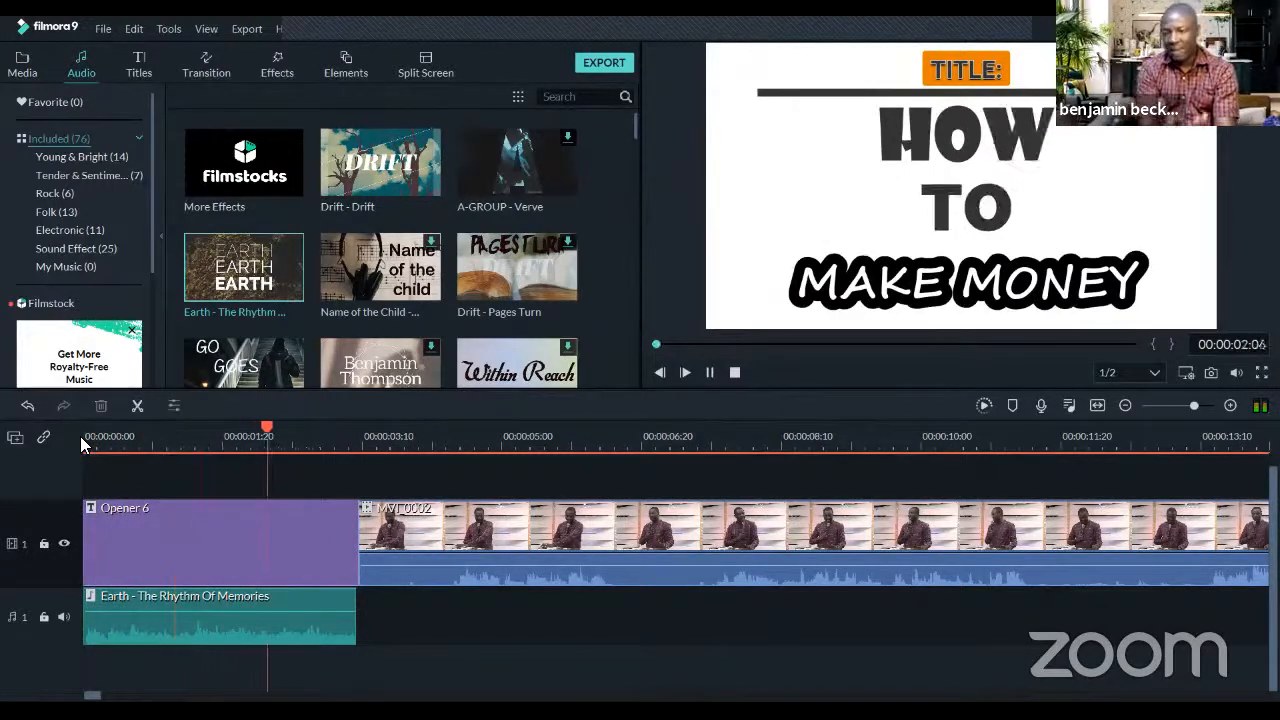
key(space)
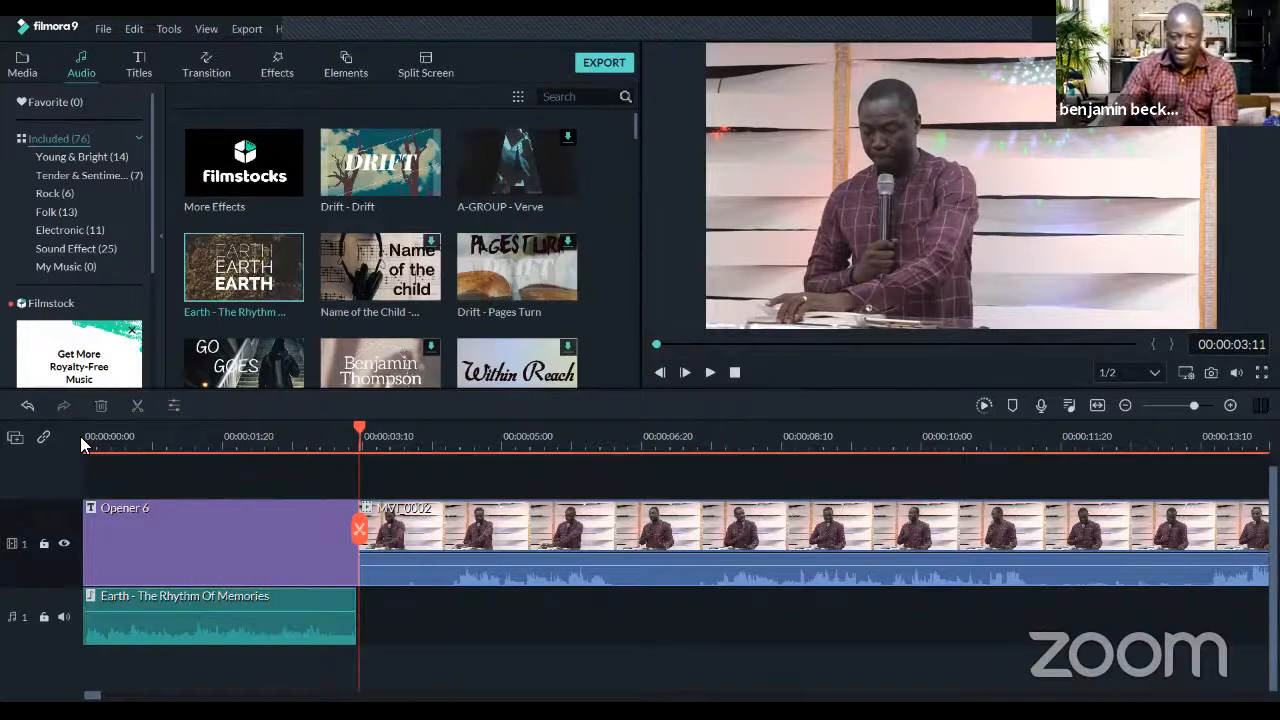
click(90, 437)
key(space)
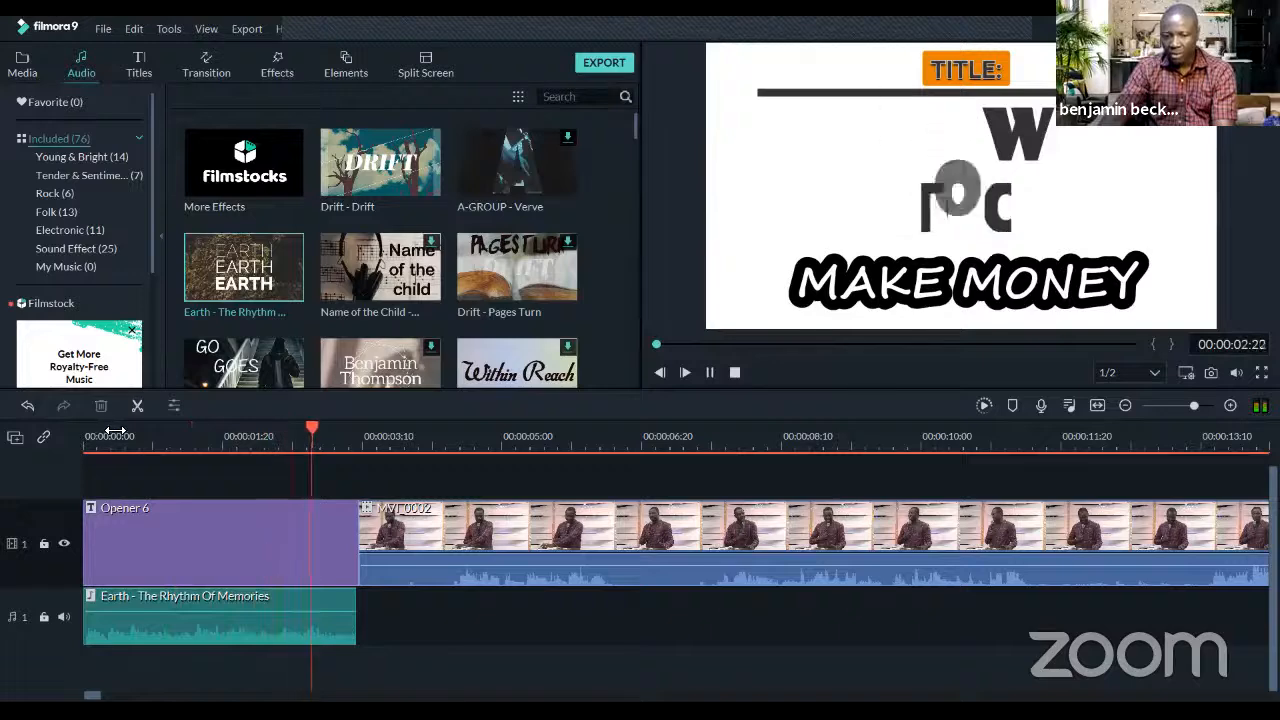
key(space)
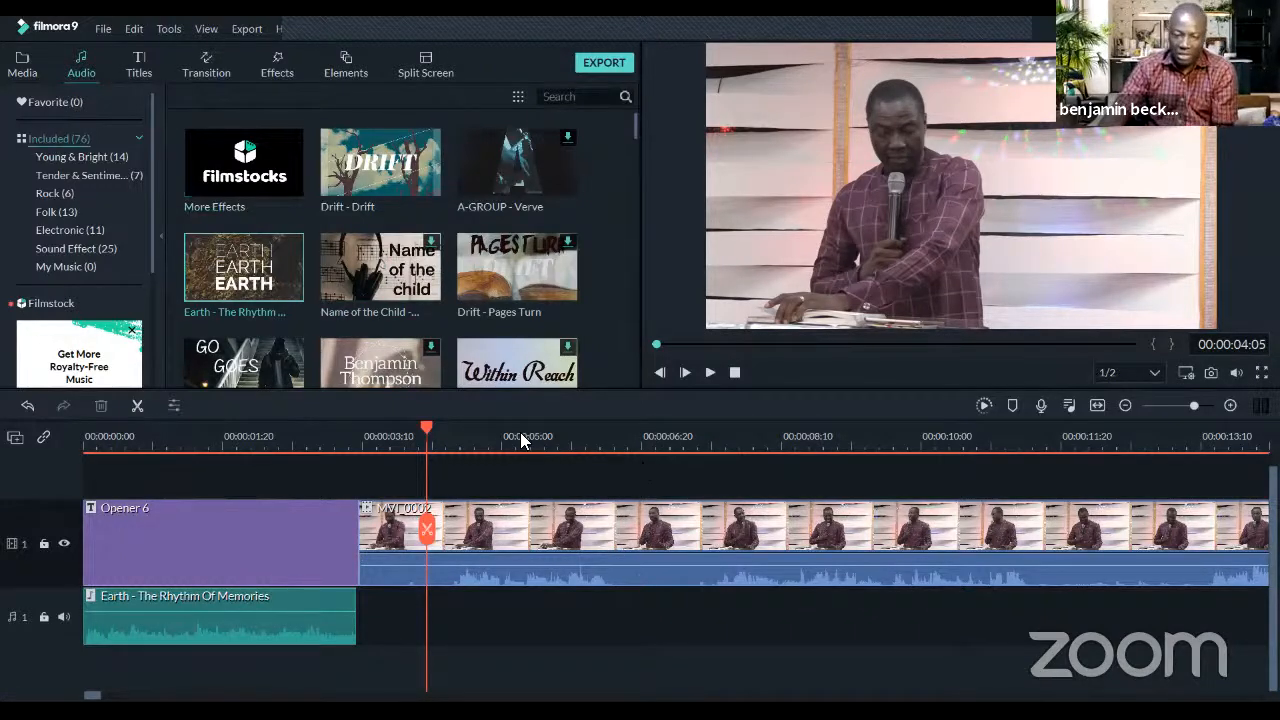
Add the Earth - The Rhythm Of Memories music again under the sermon video, directly after the opener's music
drag(288, 284, 361, 604)
drag(651, 447, 125, 439)
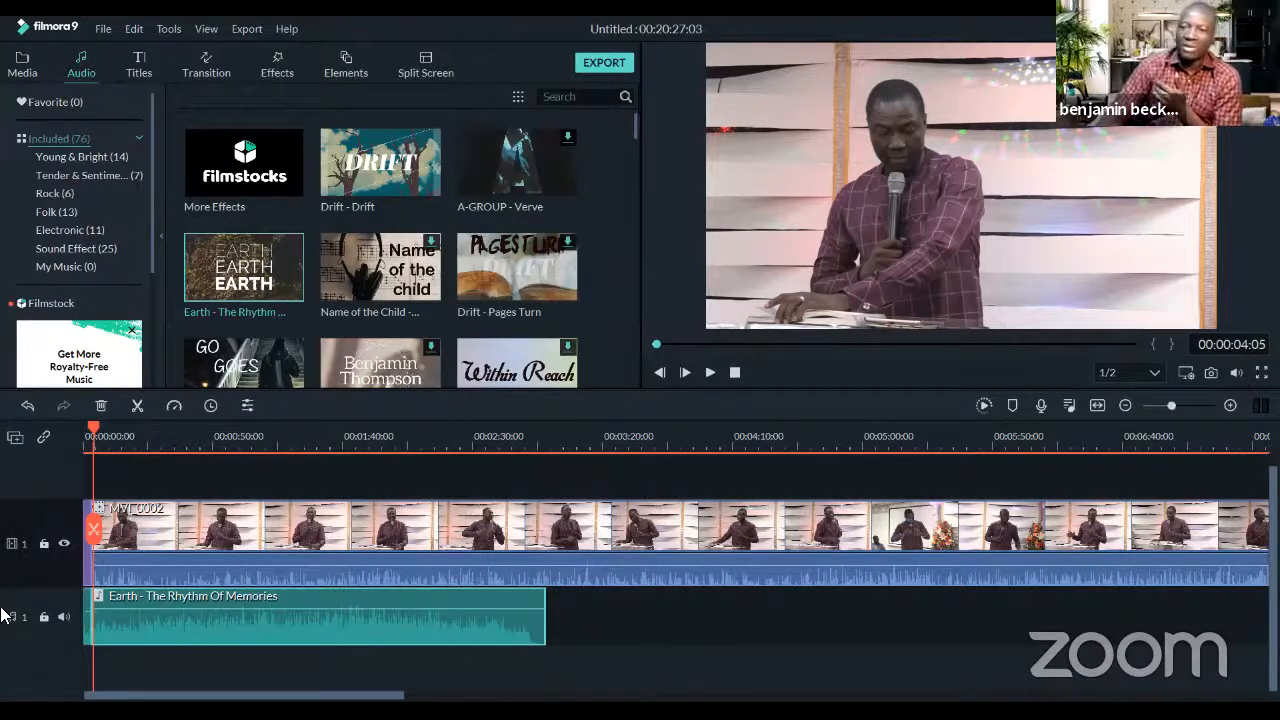
mouse_move(786, 82)
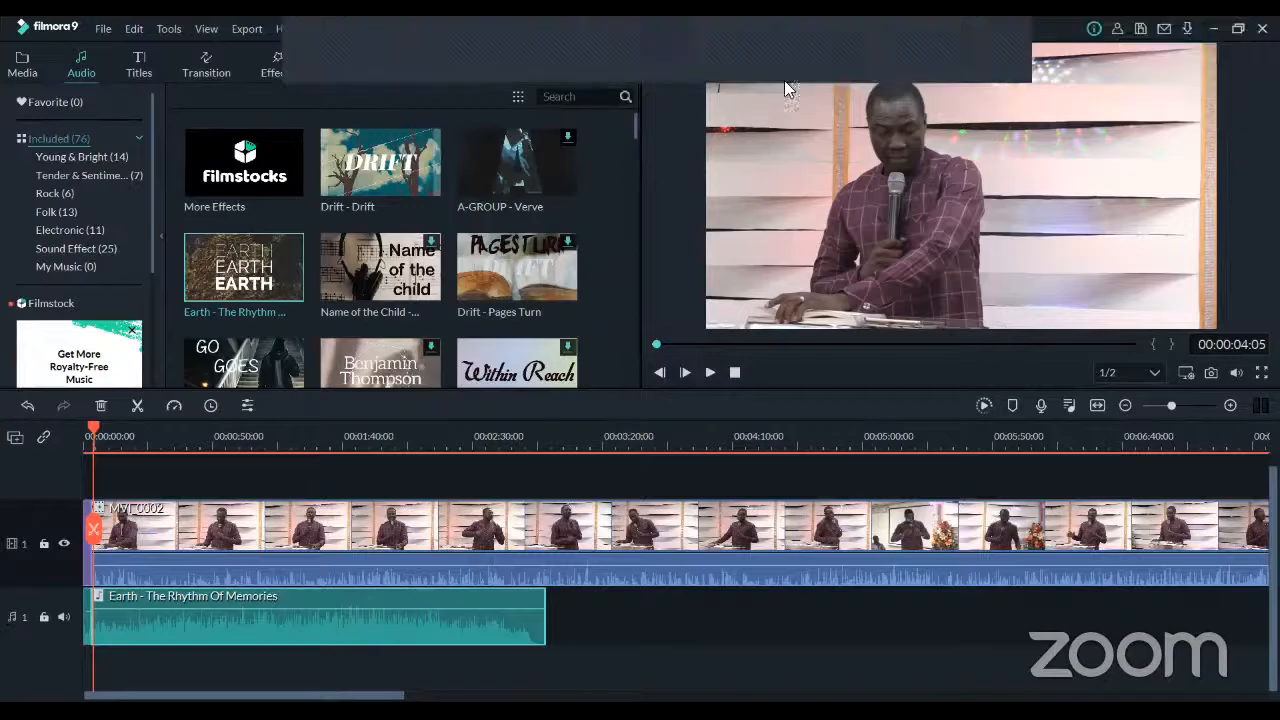
click(842, 68)
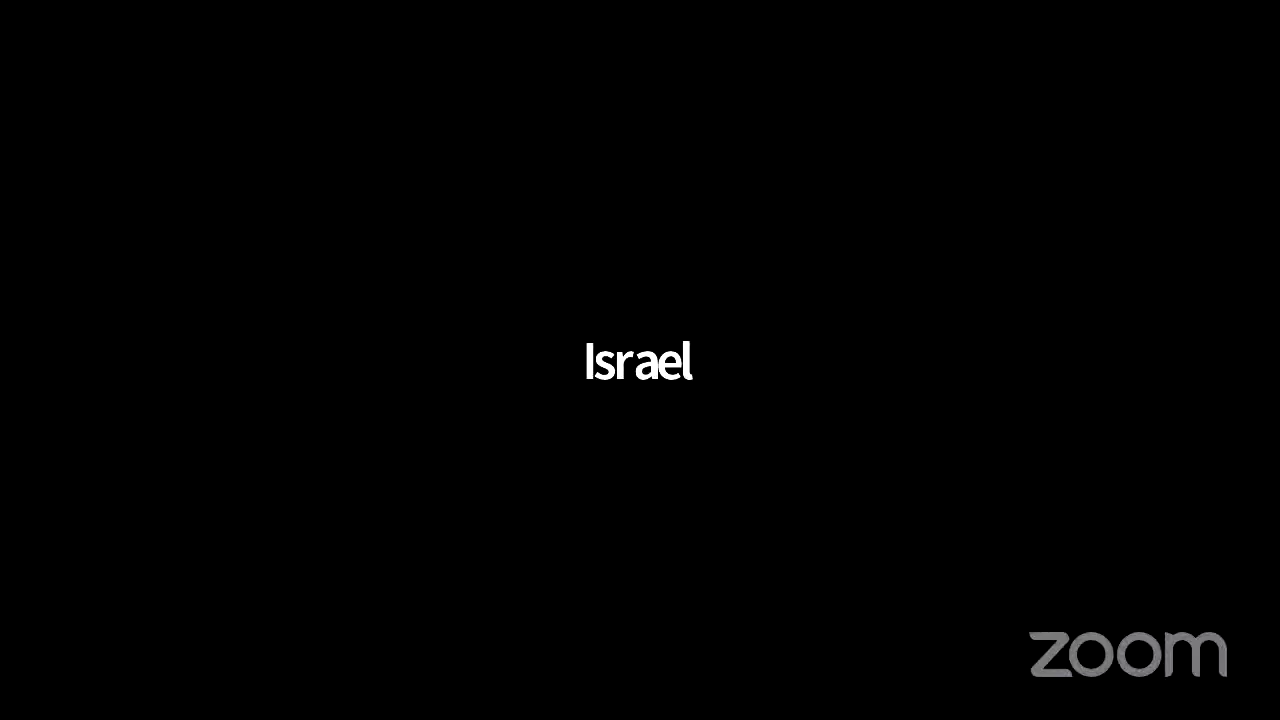
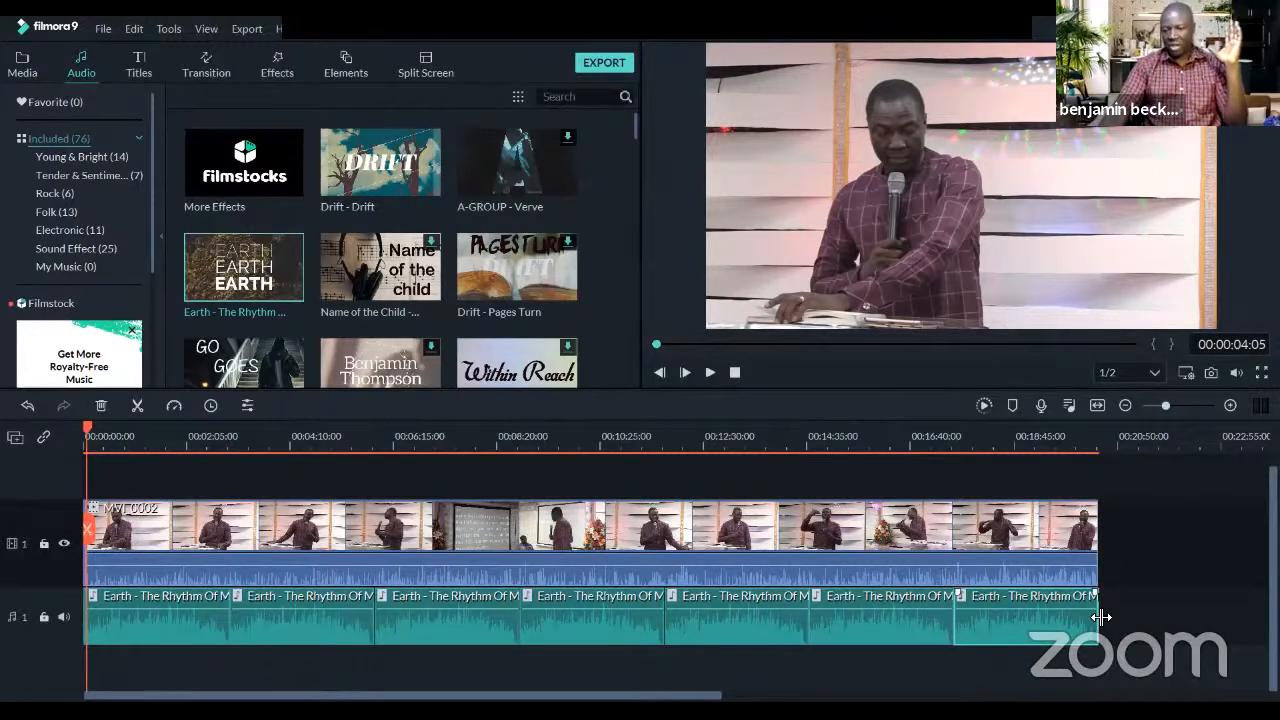
Delete the last three copies of the Earth - The Rhythm Of Memories clip from the audio track
mouse_move(1100, 617)
mouse_down()
mouse_move(1151, 606)
mouse_move(1034, 618)
mouse_move(1102, 621)
mouse_up()
key(Delete)
click(889, 612)
key(Delete)
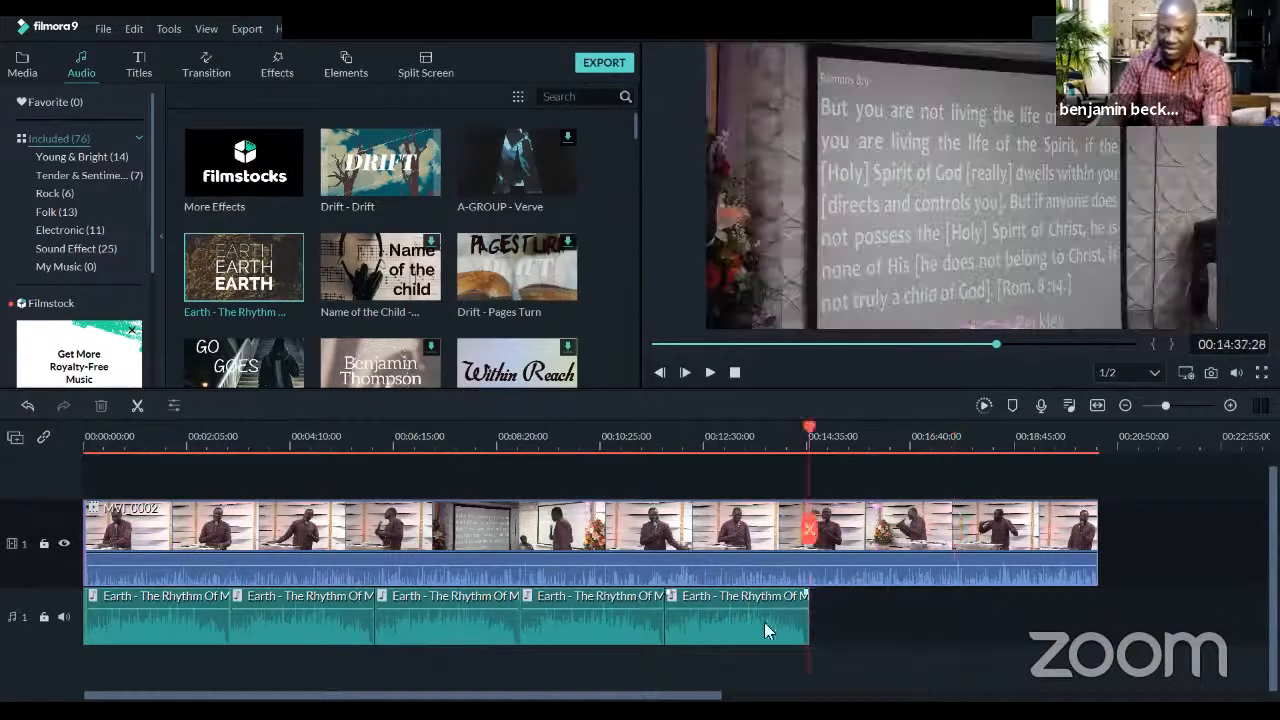
click(764, 622)
key(Delete)
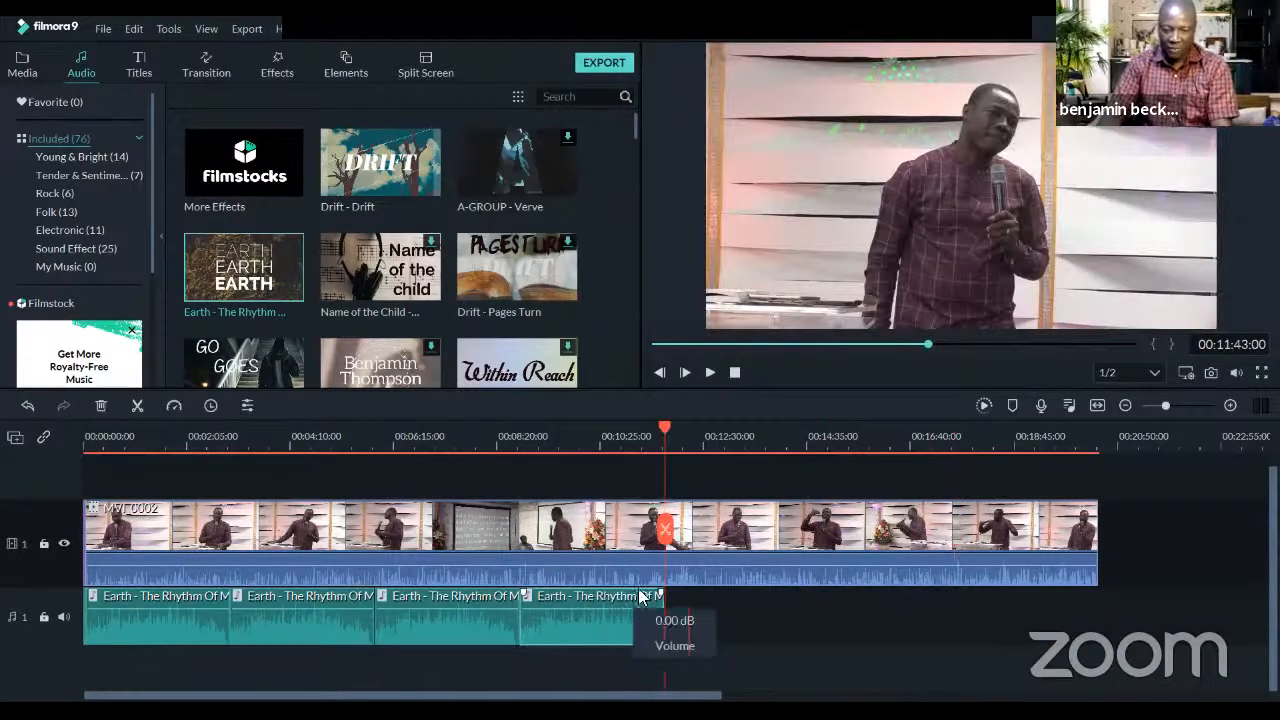
Fill the rest of the audio track with two pasted copies of the music clip and a third added from the library, placed end to end
click(674, 432)
key(ctrl+v)
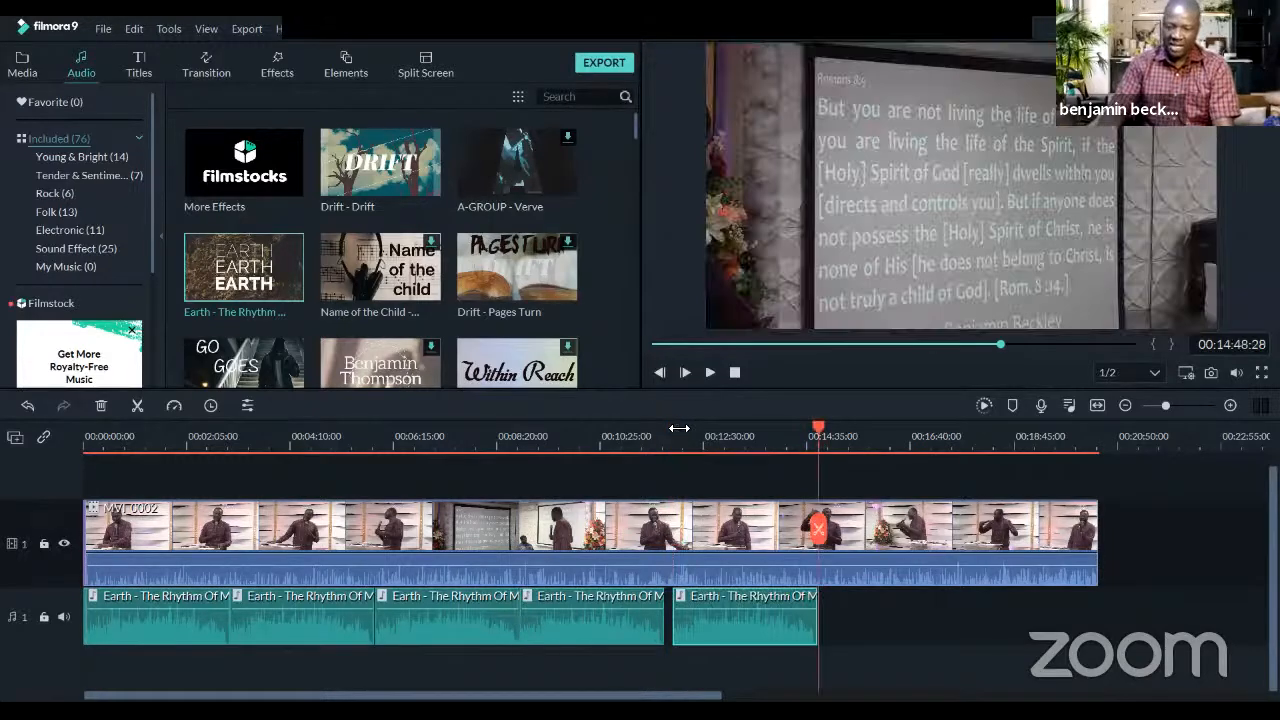
drag(716, 624, 708, 620)
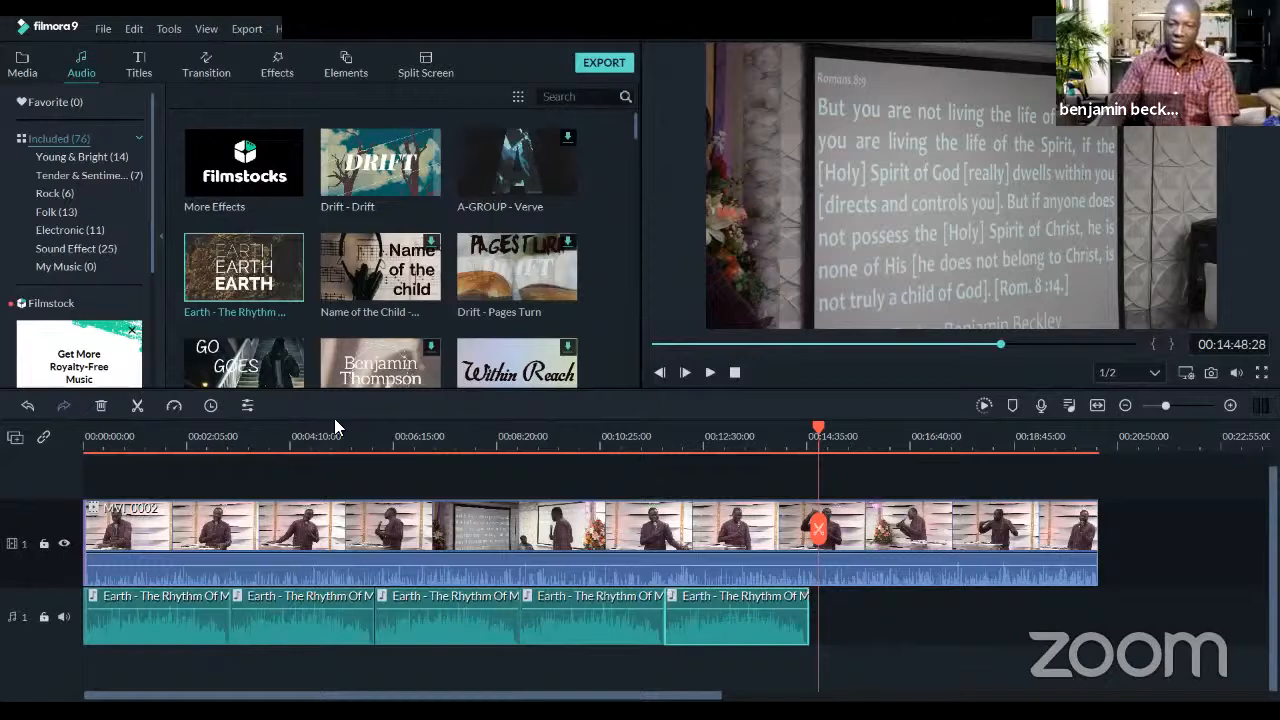
key(ctrl+v)
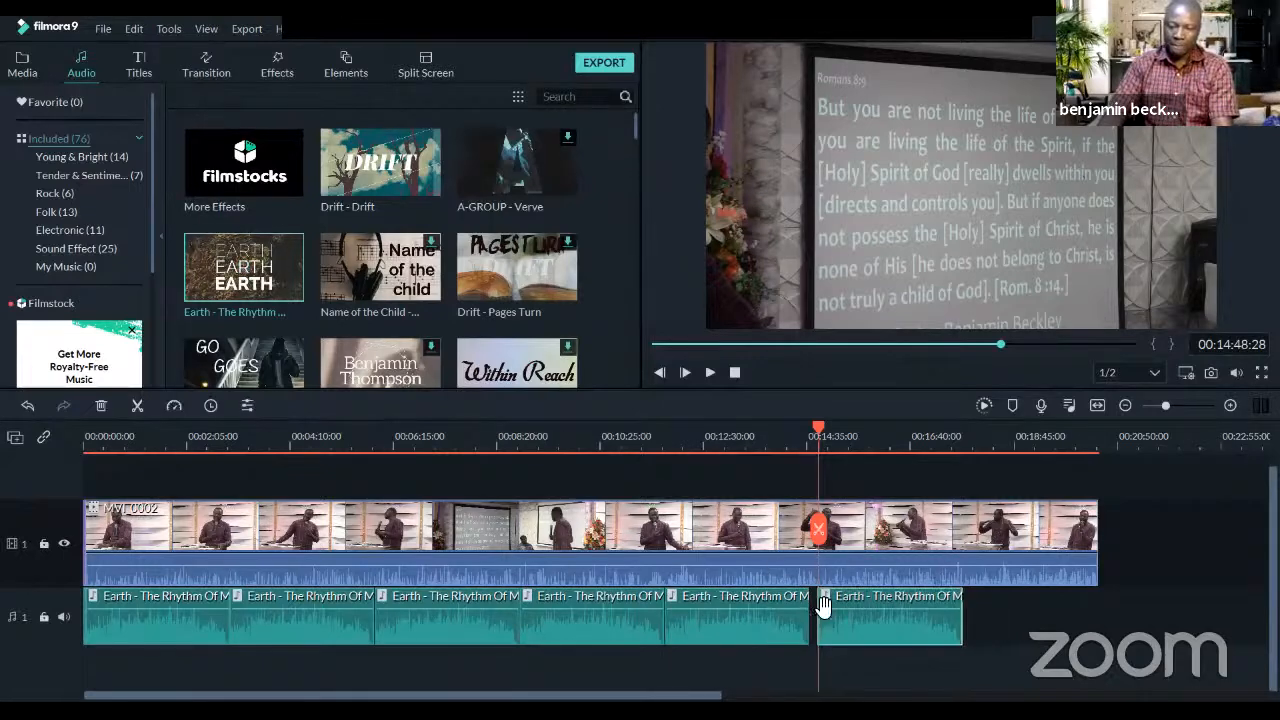
drag(831, 620, 822, 620)
drag(291, 289, 962, 592)
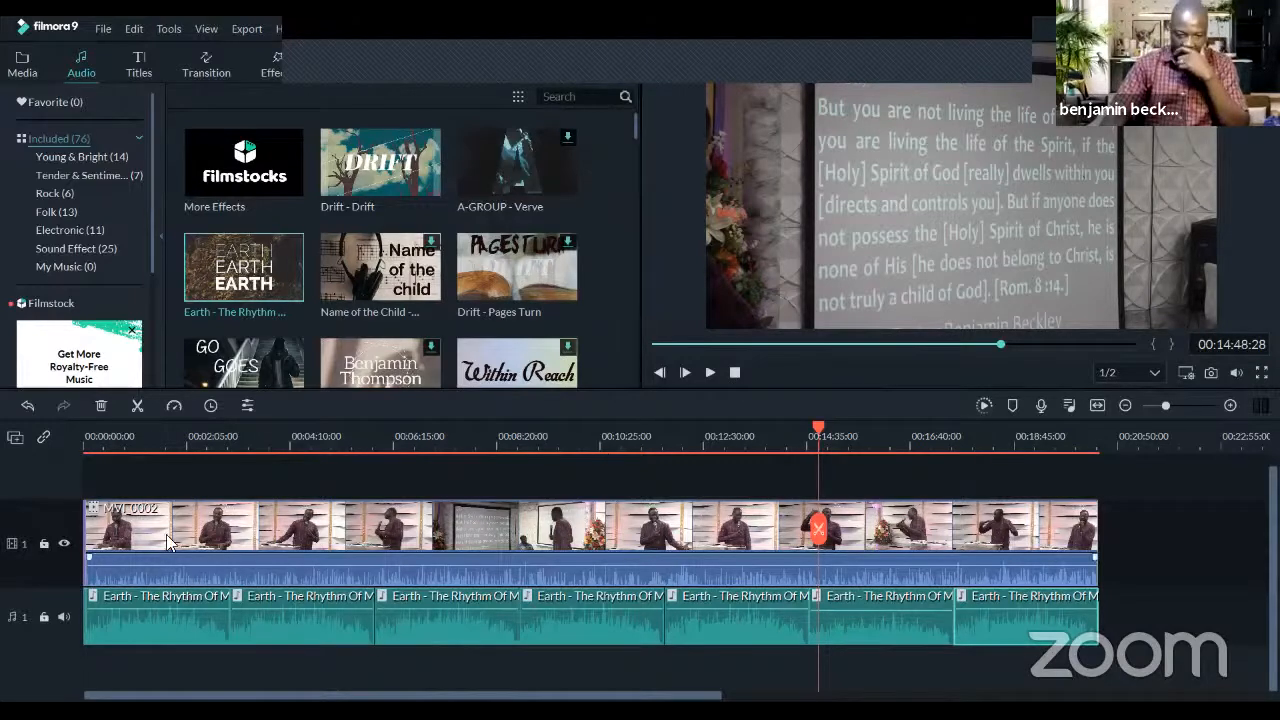
Play the sermon video with its background music from 00:00:16:03 to check how both sound together, then stop playback
click(97, 446)
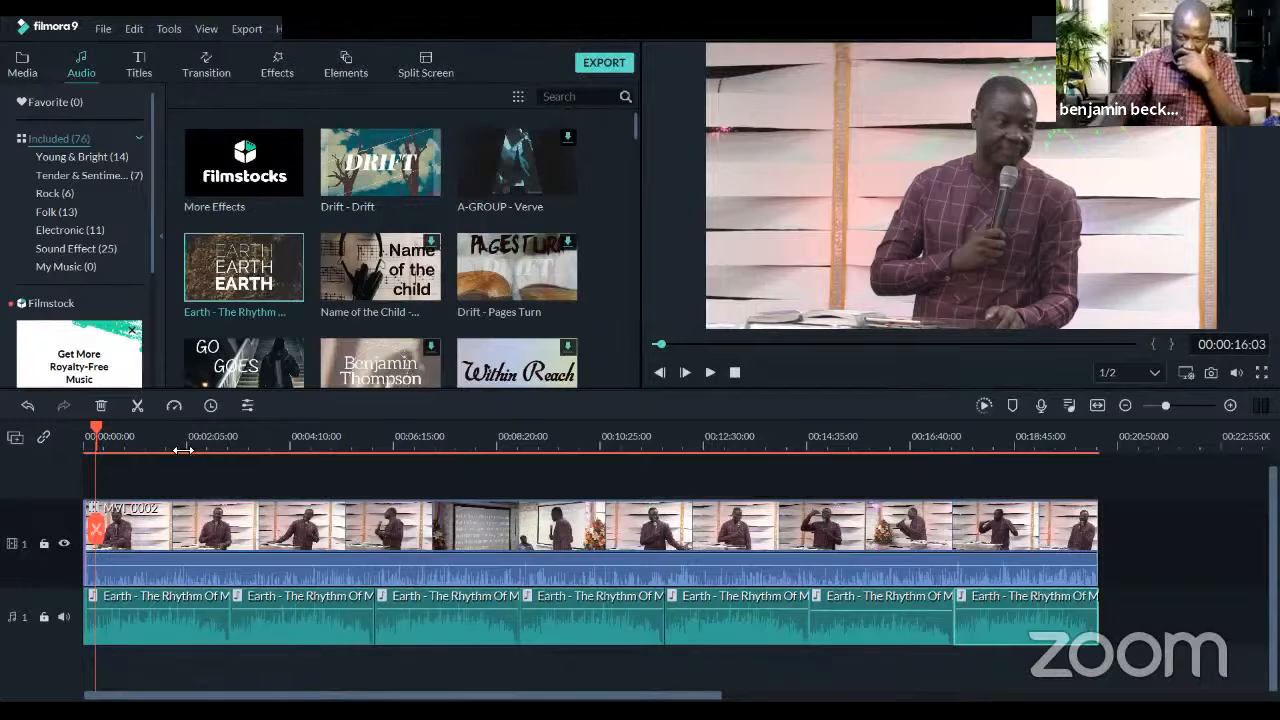
scroll(184, 446, up, 3)
drag(236, 690, 228, 688)
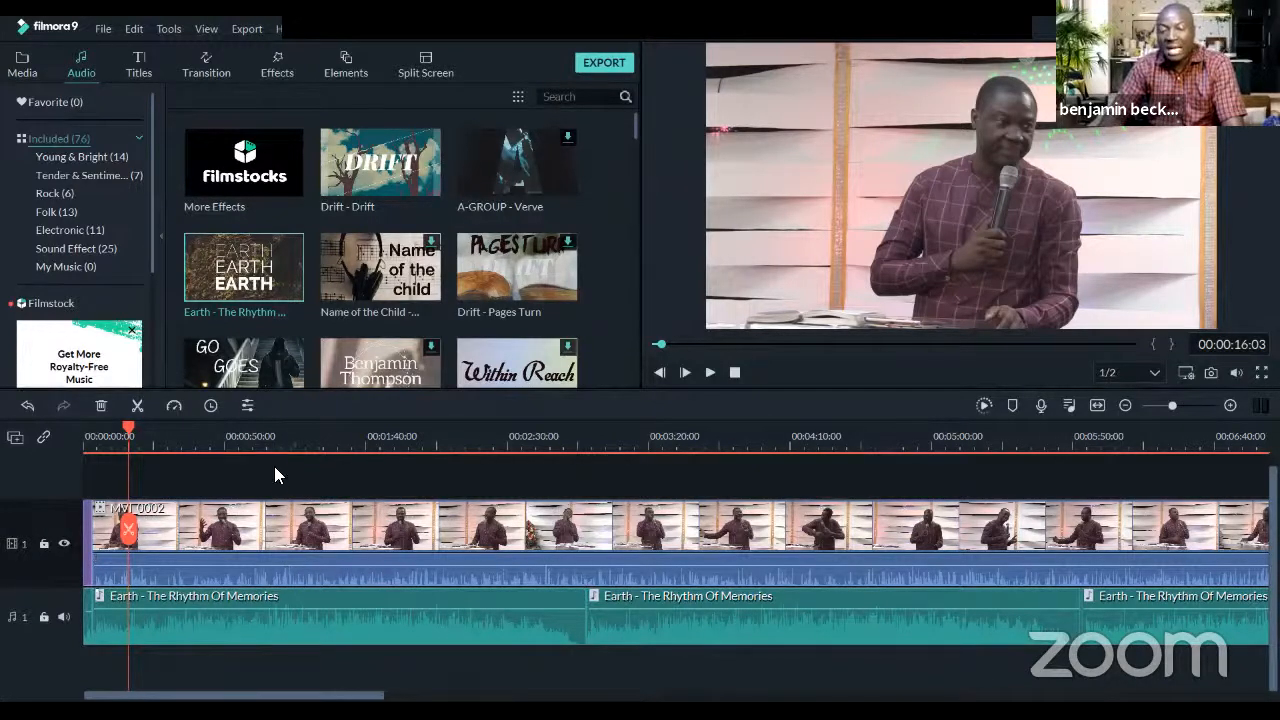
key(space)
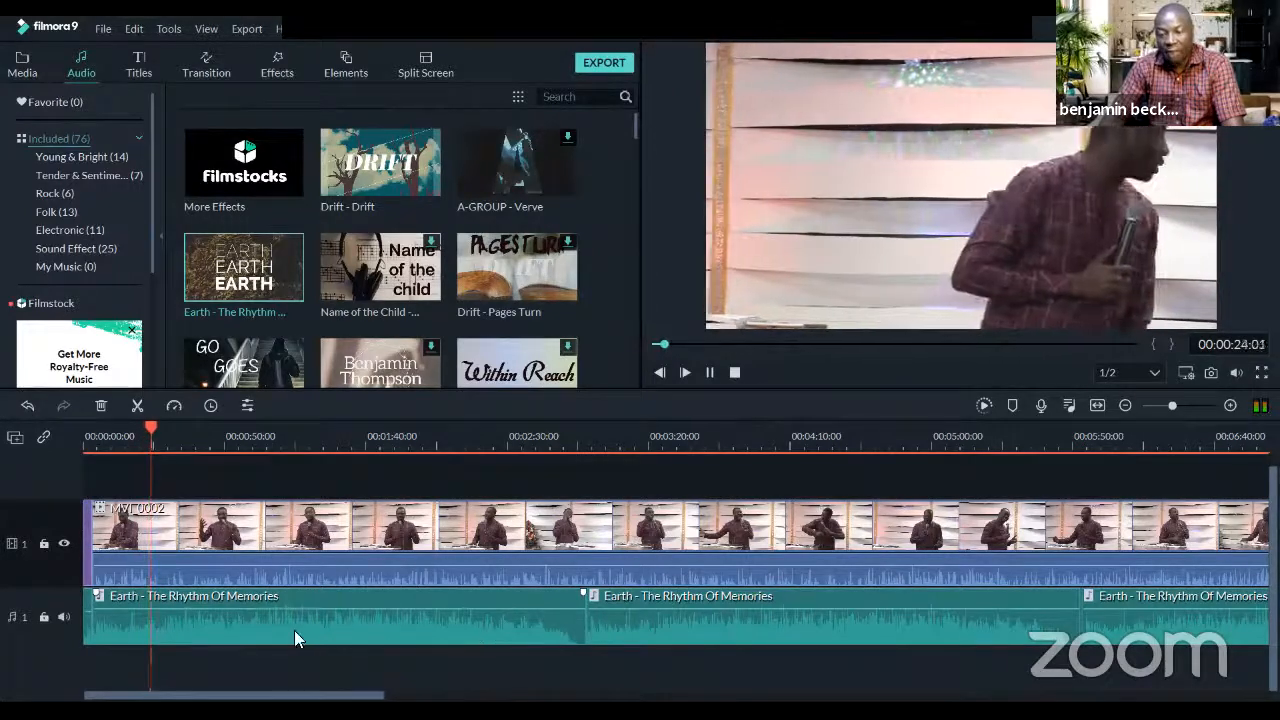
key(space)
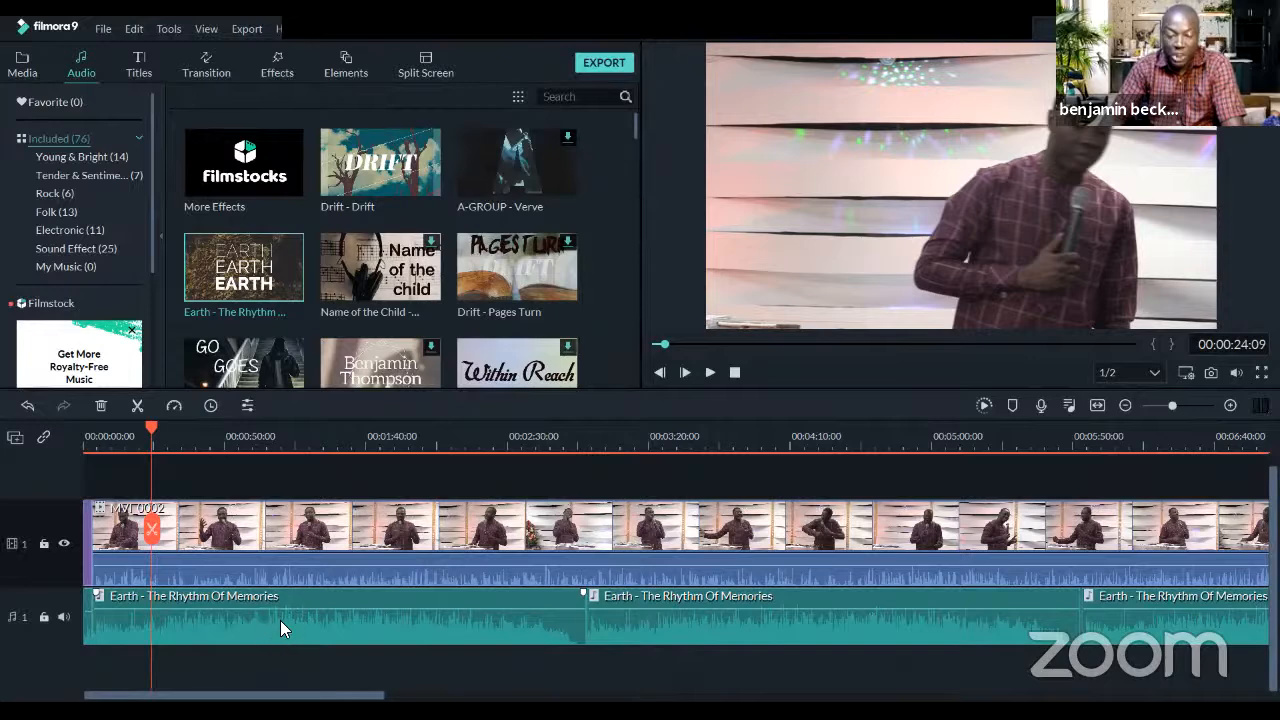
Lower the volume of the first Earth - The Rhythm Of Memories clip under the sermon well below -12 dB, listening during playback
double_click(348, 624)
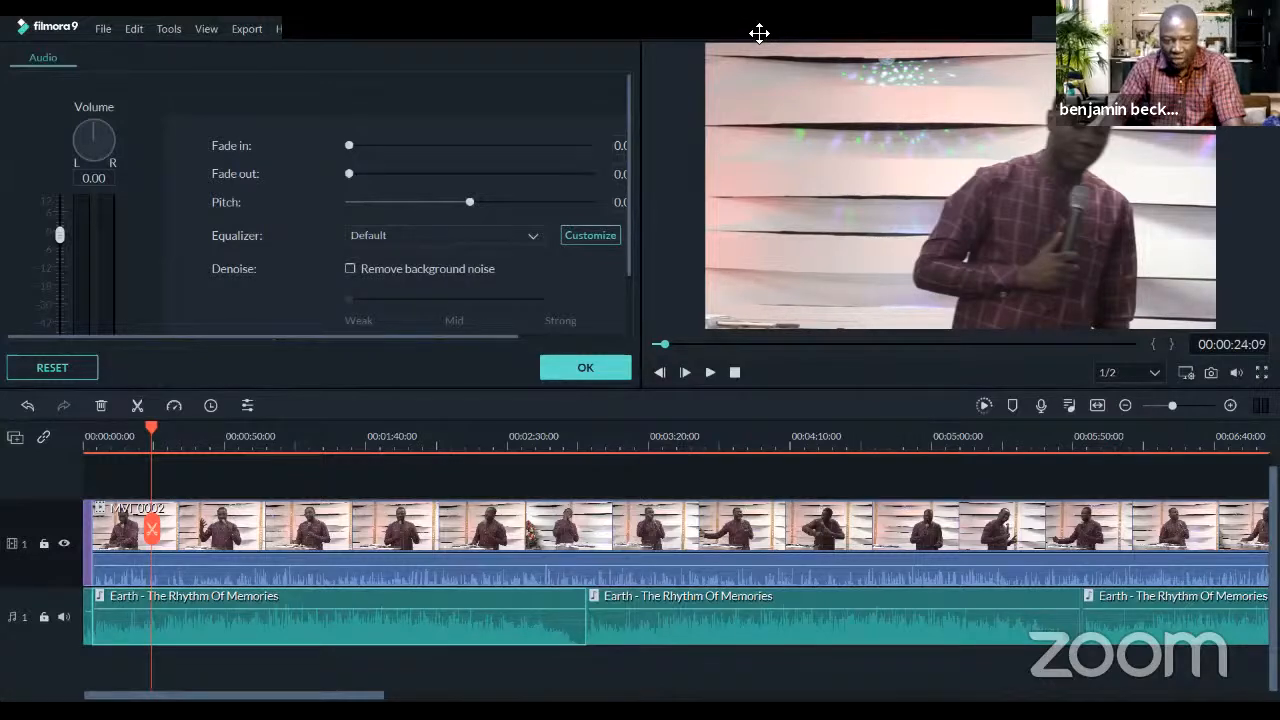
click(61, 240)
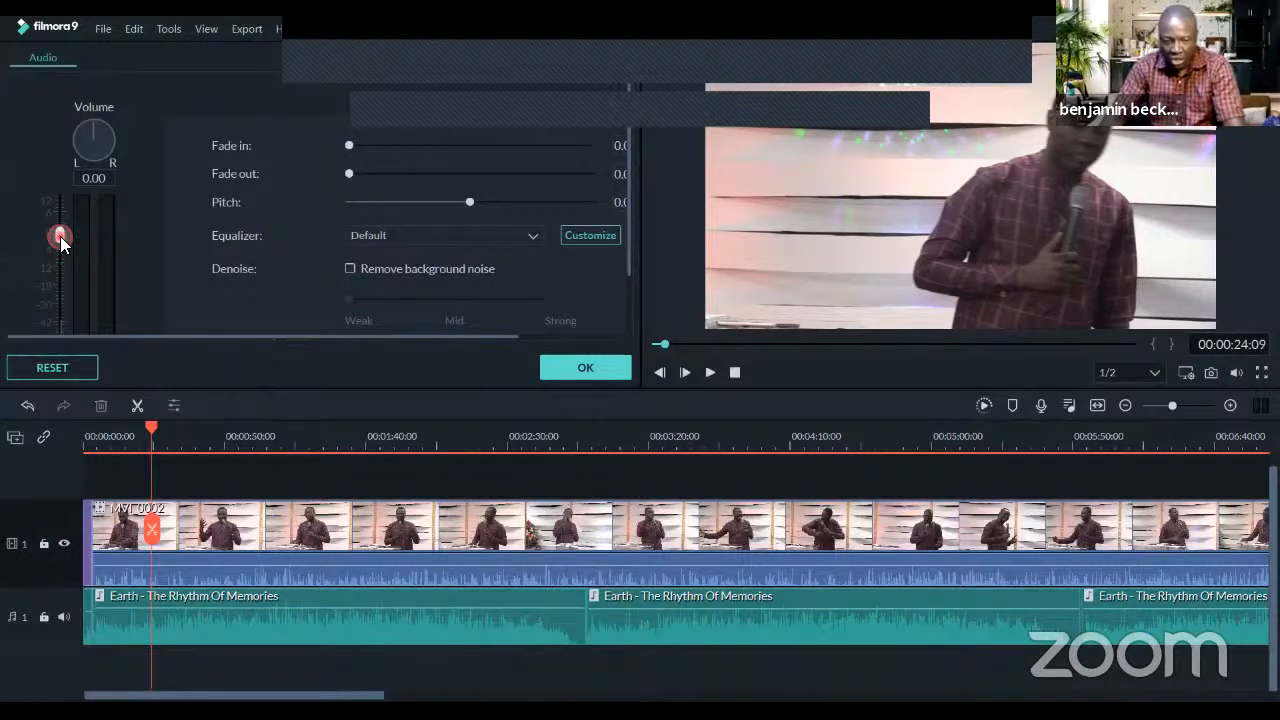
drag(61, 240, 60, 270)
key(space)
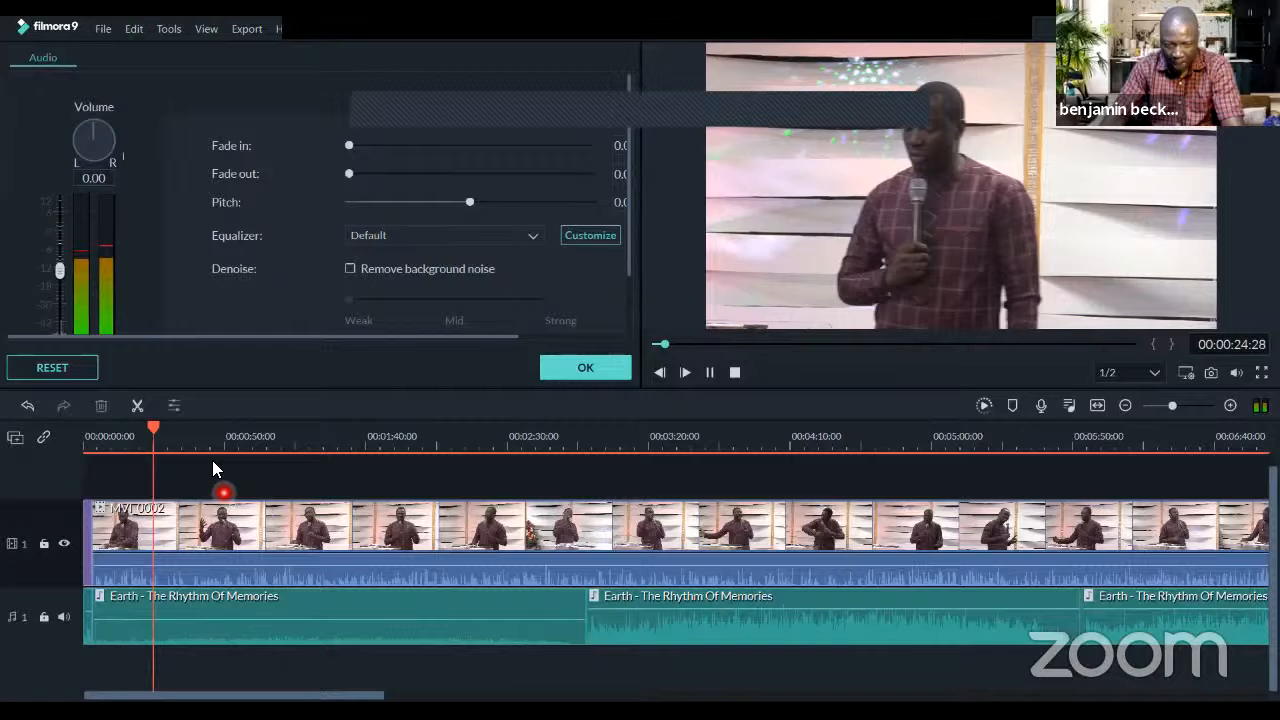
mouse_move(60, 271)
mouse_down()
mouse_move(60, 254)
mouse_move(75, 356)
mouse_up()
click(590, 368)
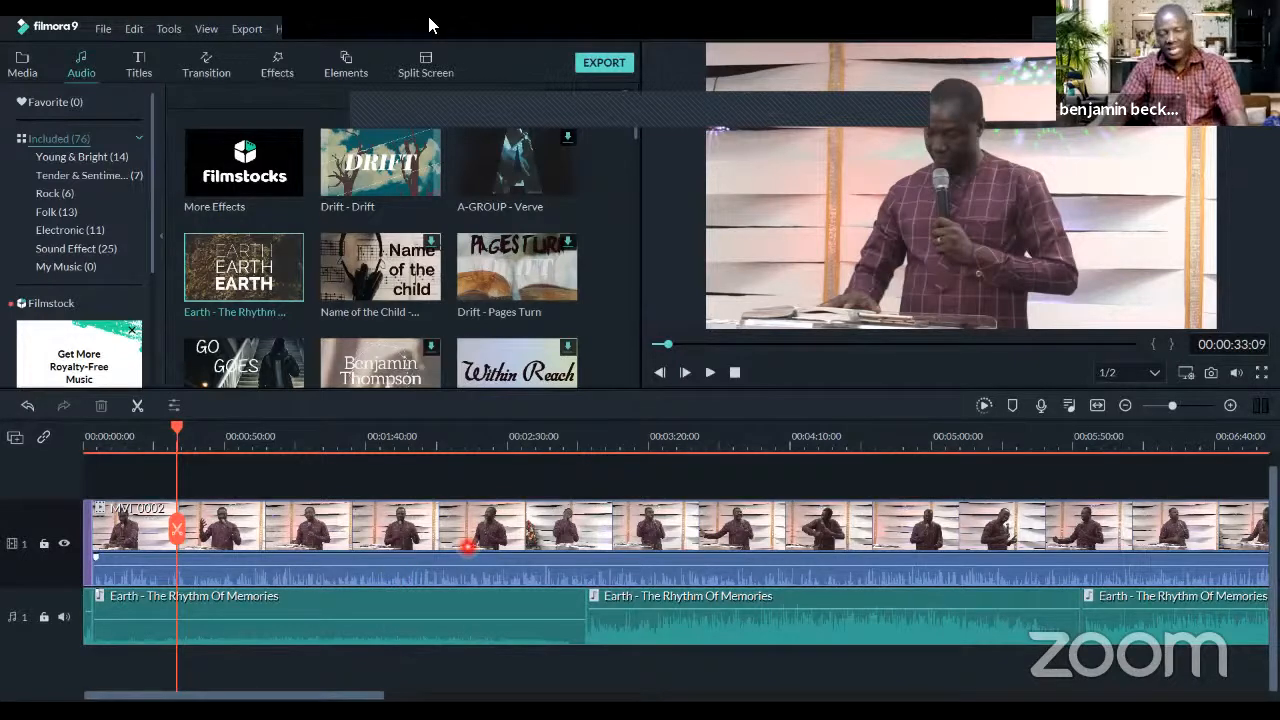
Play the opener from near its beginning into the first second of the sermon clip to check how one changes into the other
mouse_move(429, 20)
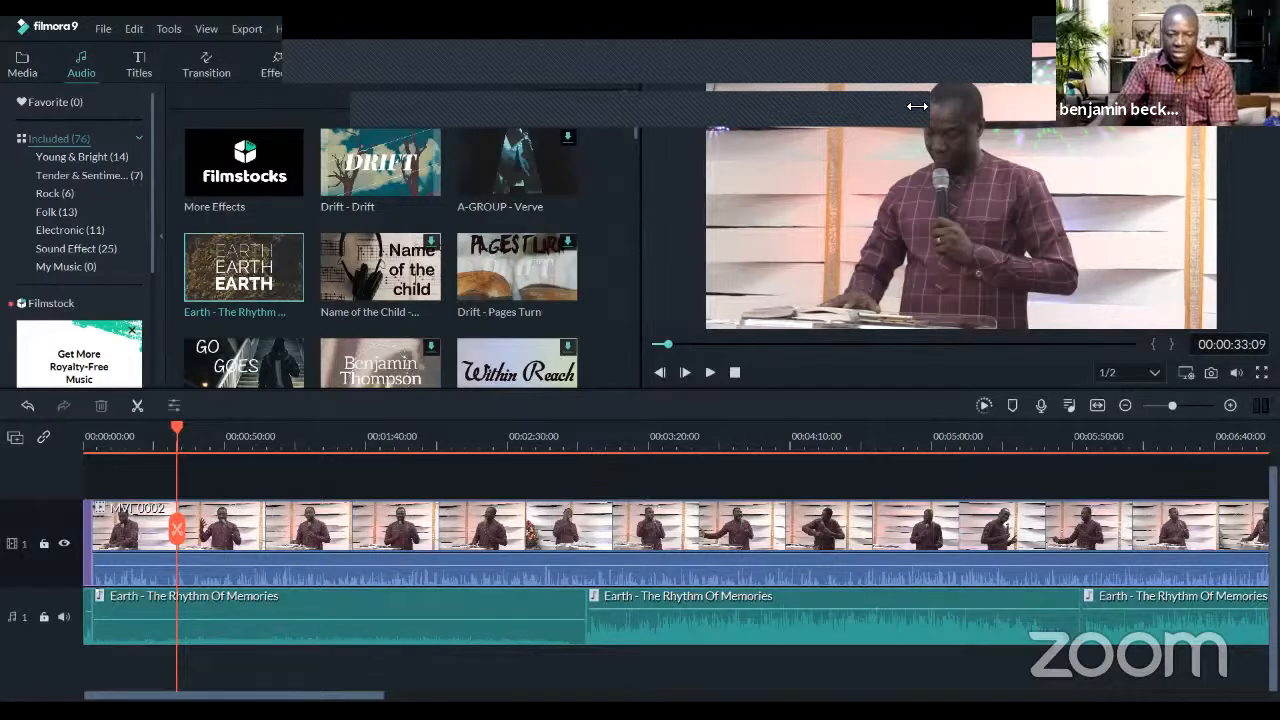
drag(917, 106, 985, 130)
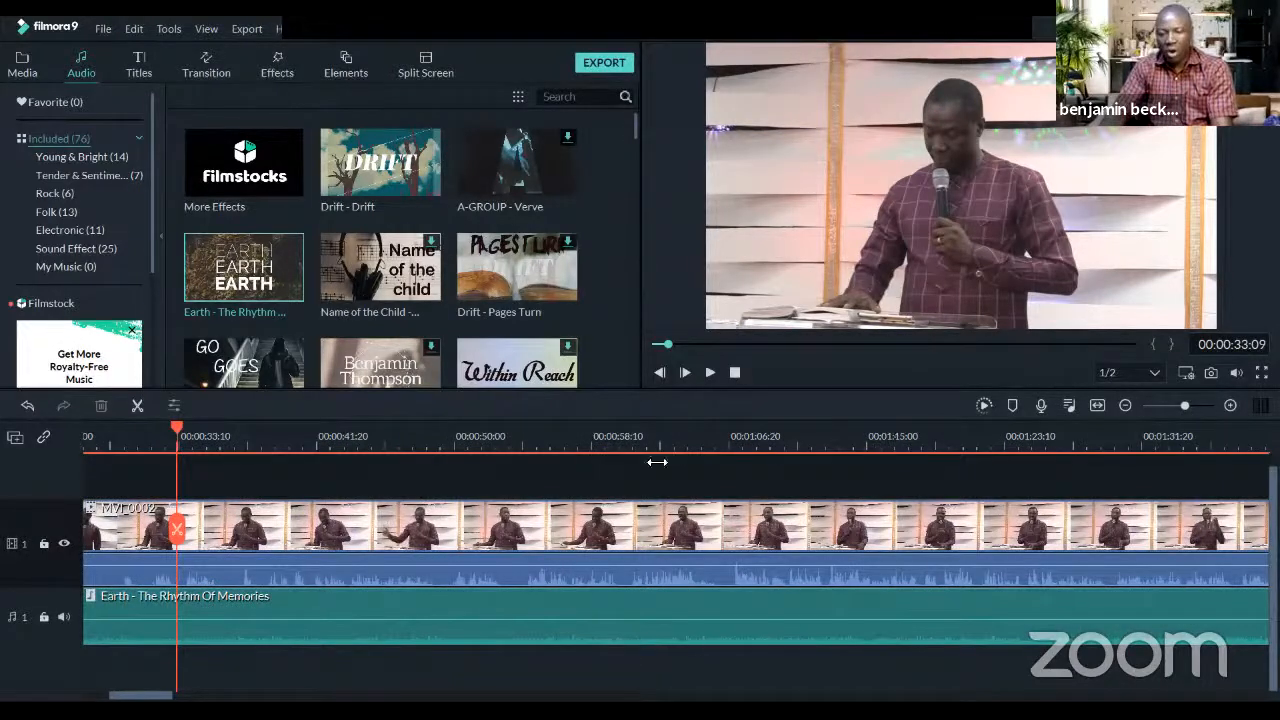
drag(657, 462, 625, 462)
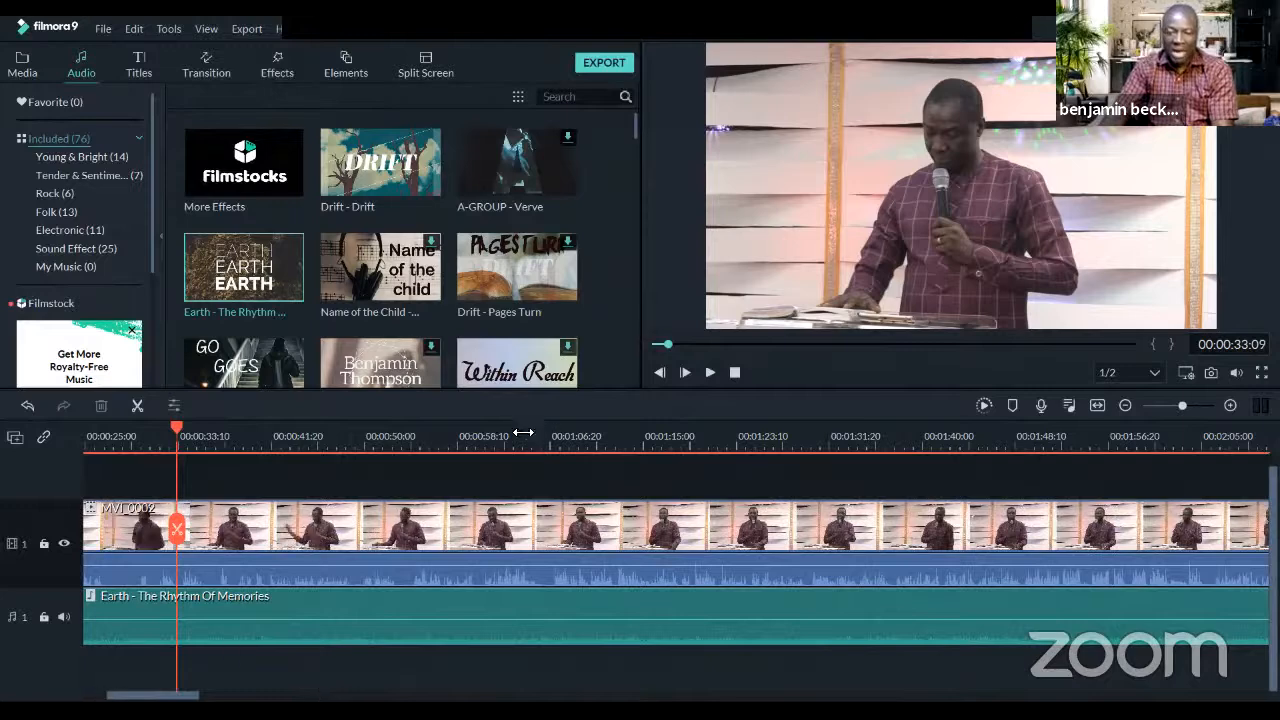
drag(523, 432, 240, 448)
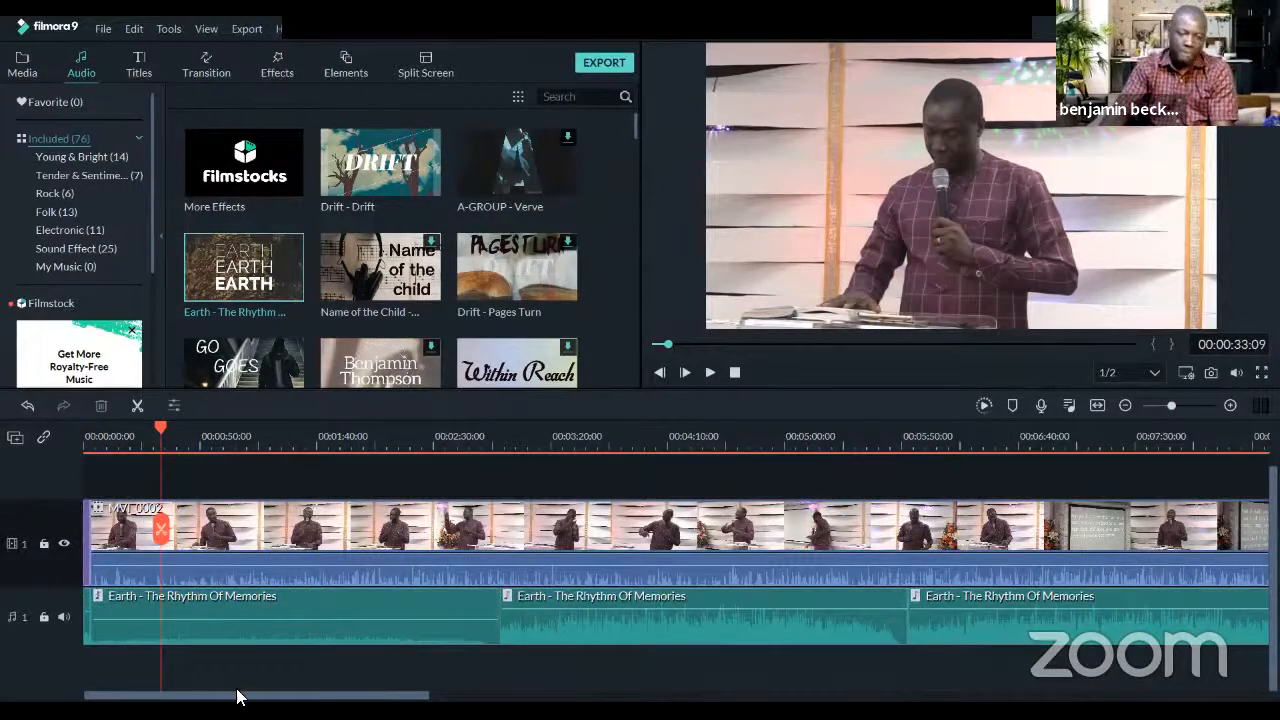
drag(111, 442, 482, 447)
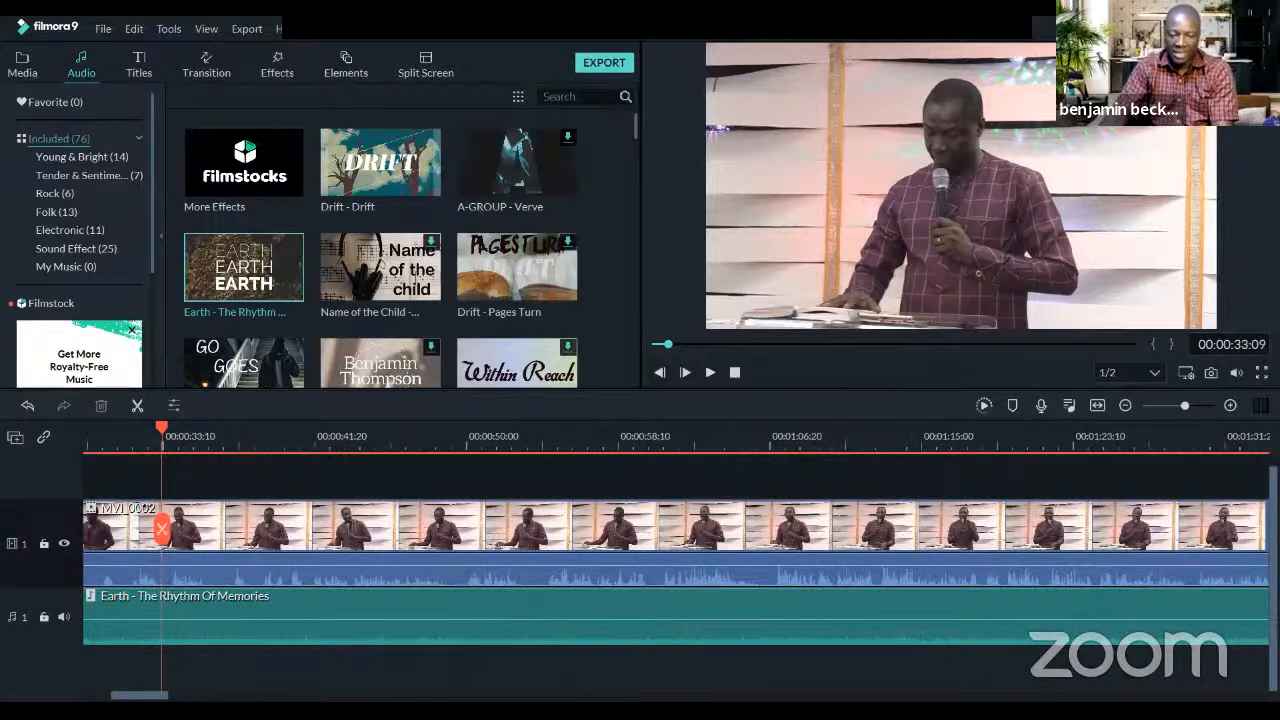
drag(137, 695, 110, 695)
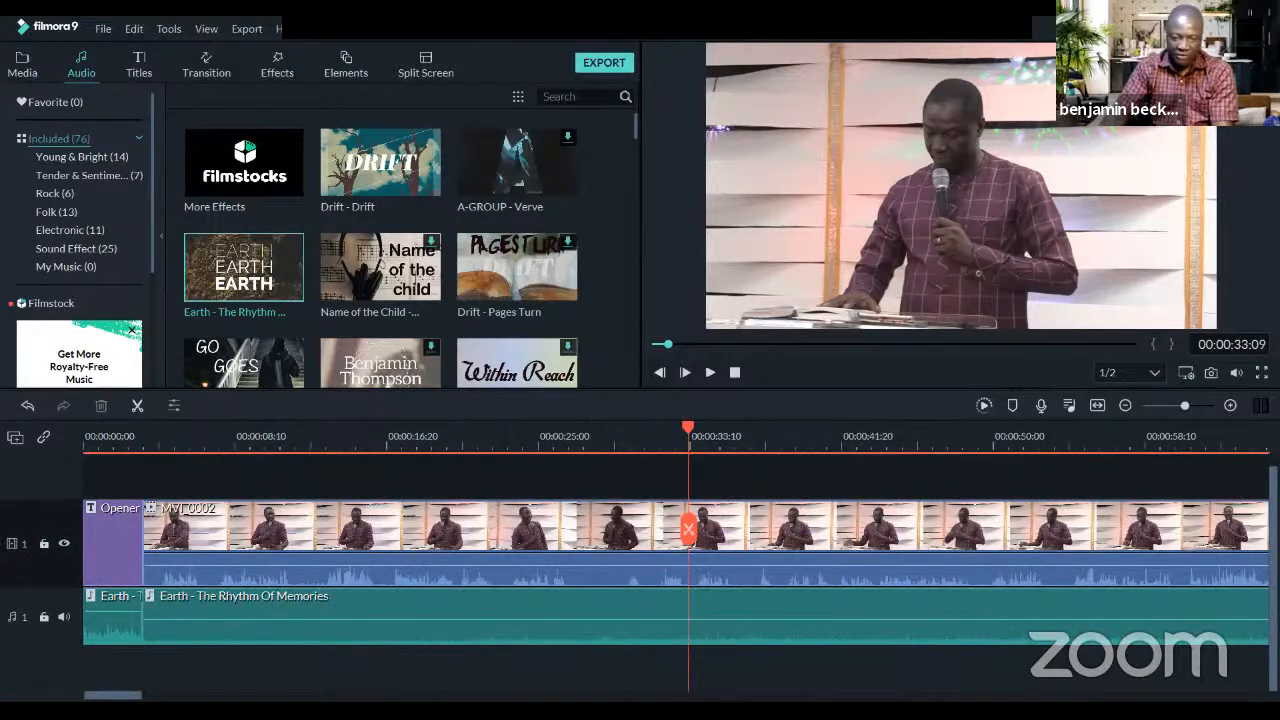
drag(105, 446, 165, 446)
drag(126, 695, 110, 695)
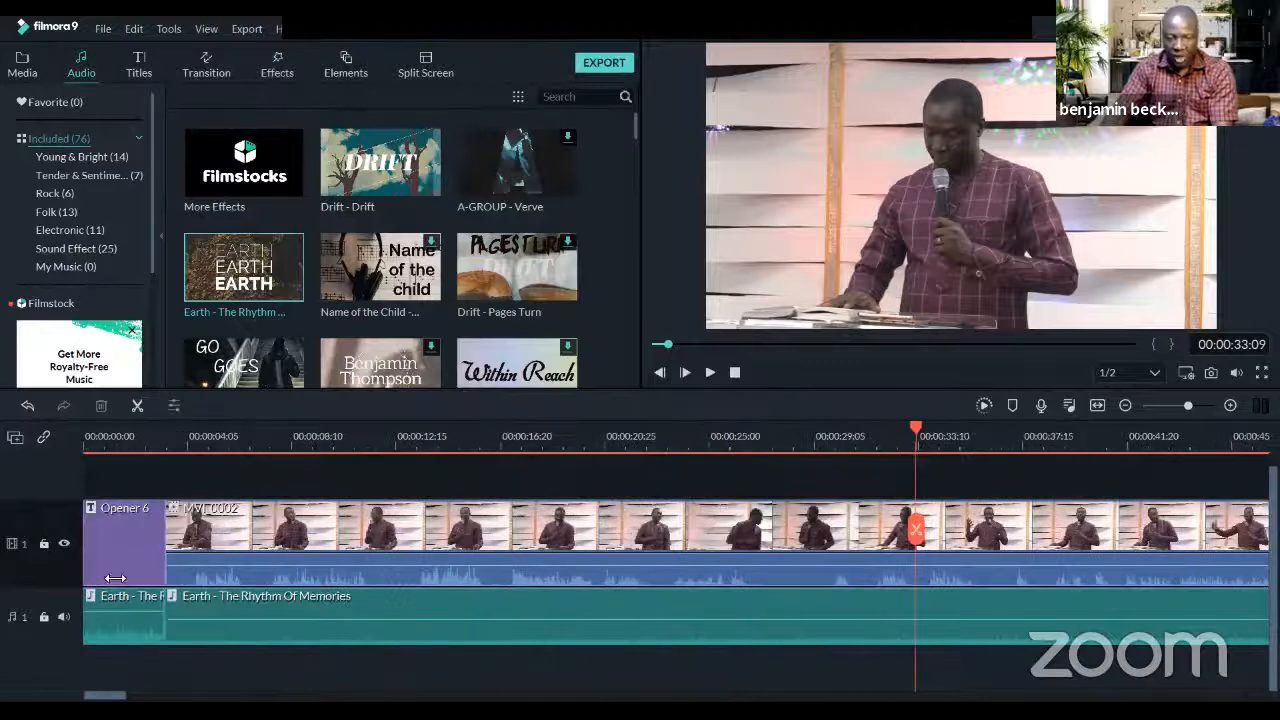
click(104, 444)
key(space)
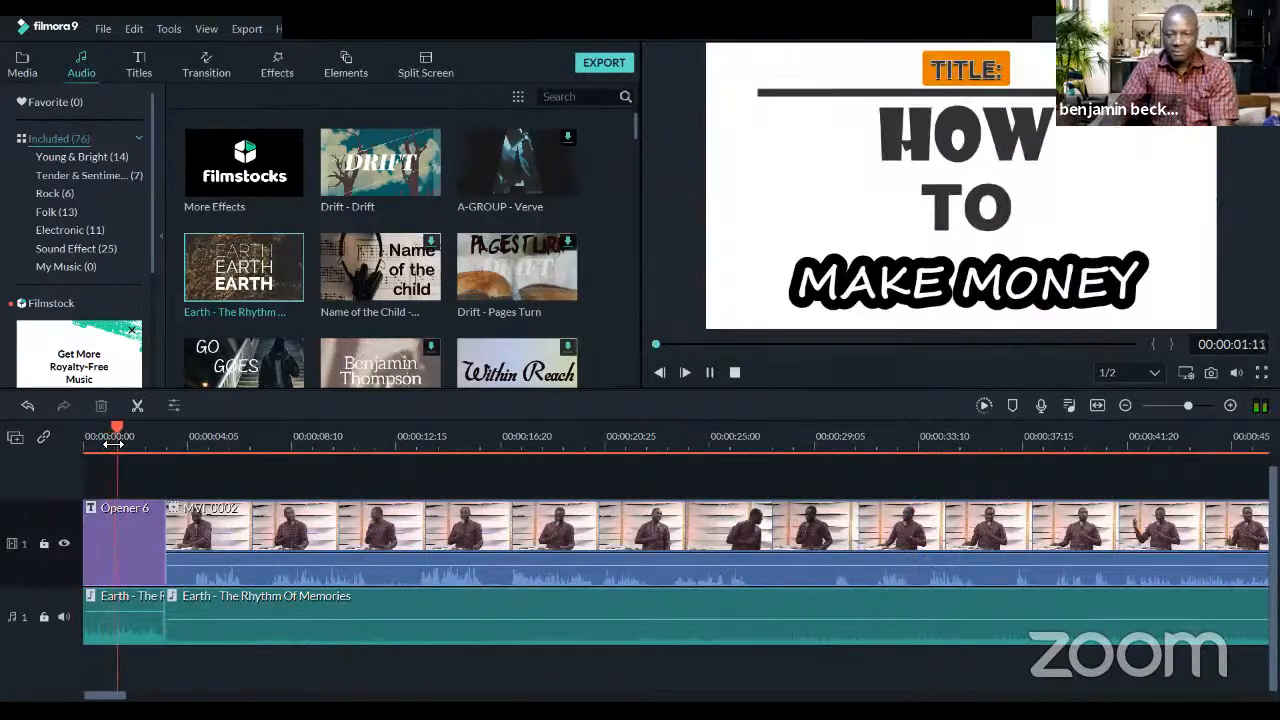
key(space)
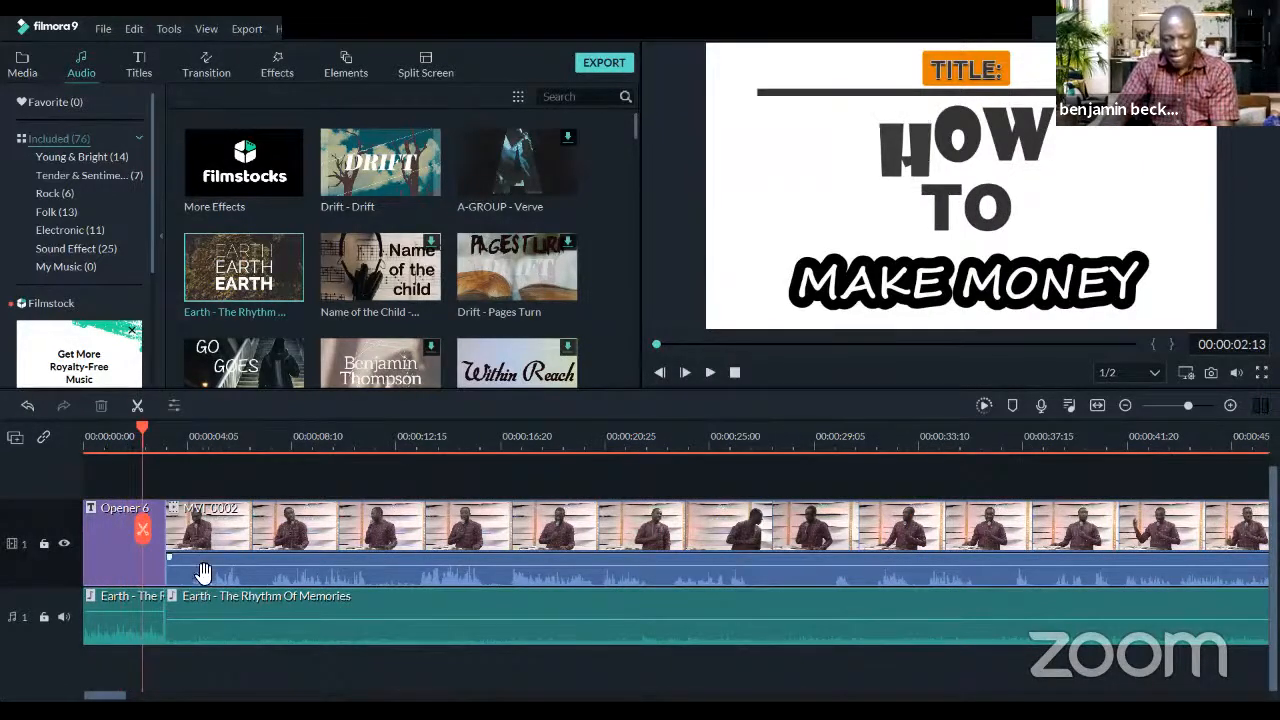
key(space)
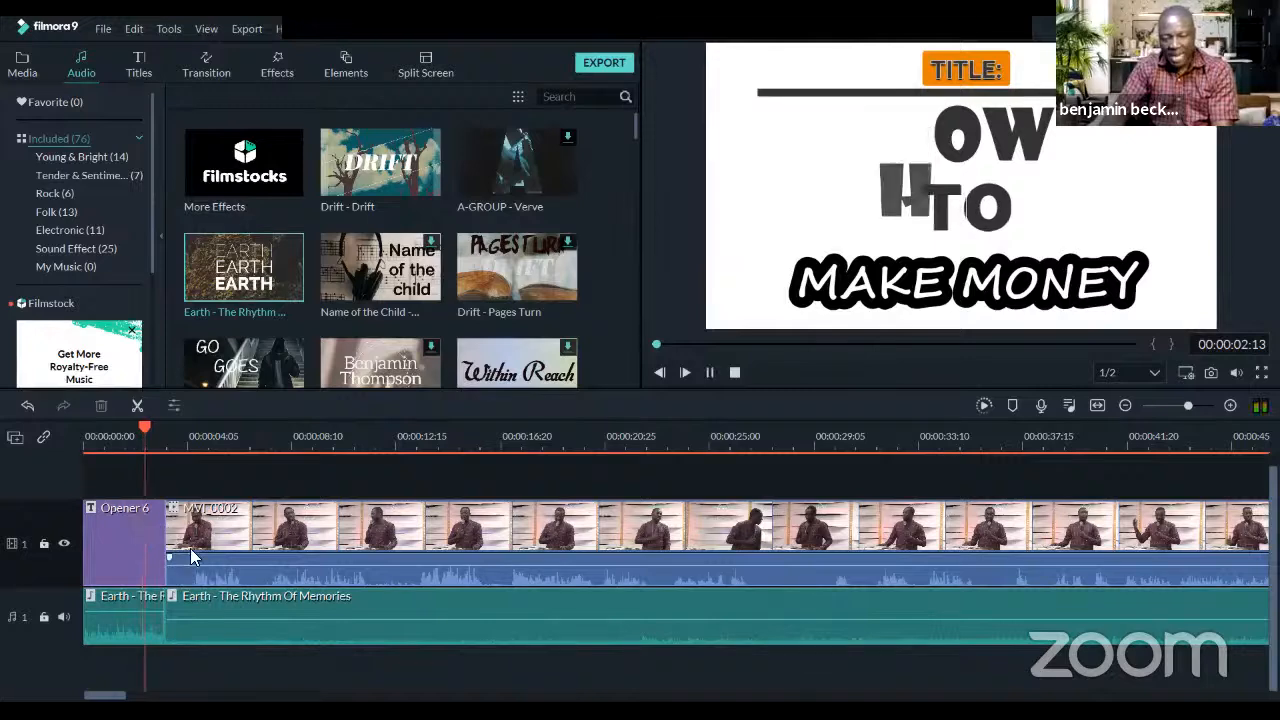
key(space)
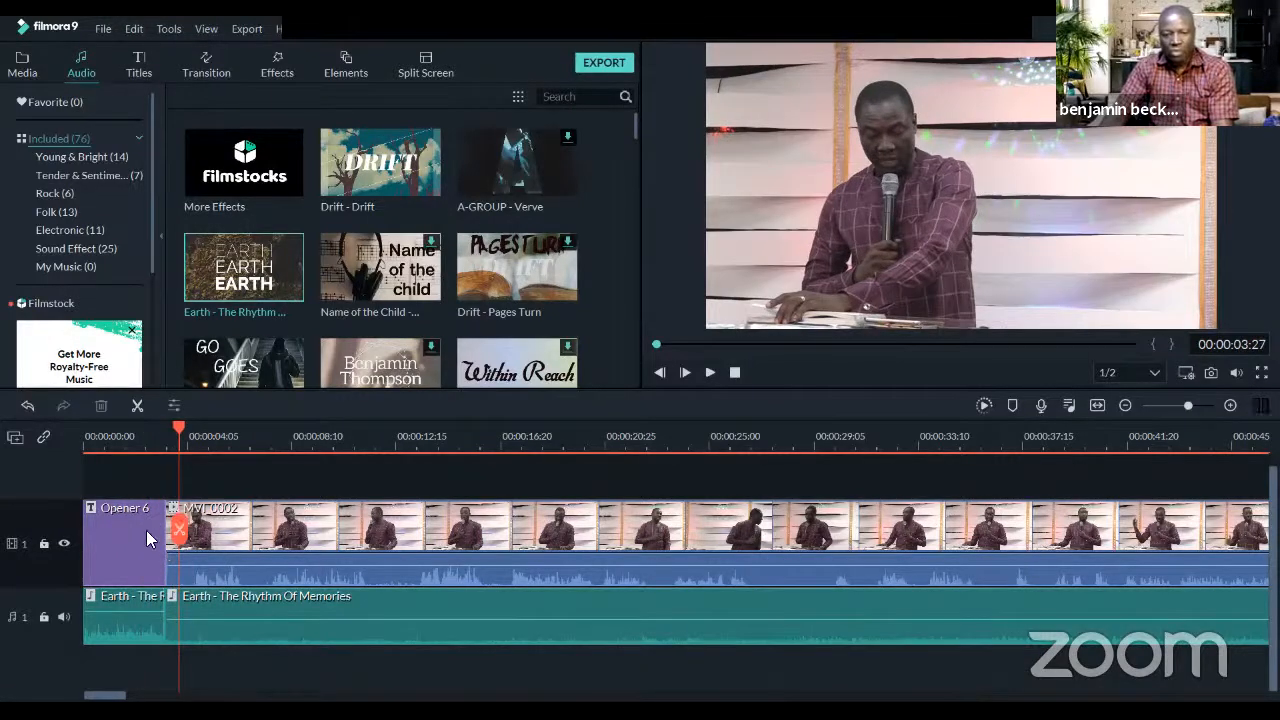
Add a Cube transition between Opener 6 and the MVI_0002 sermon clip, and play across it to preview
click(272, 542)
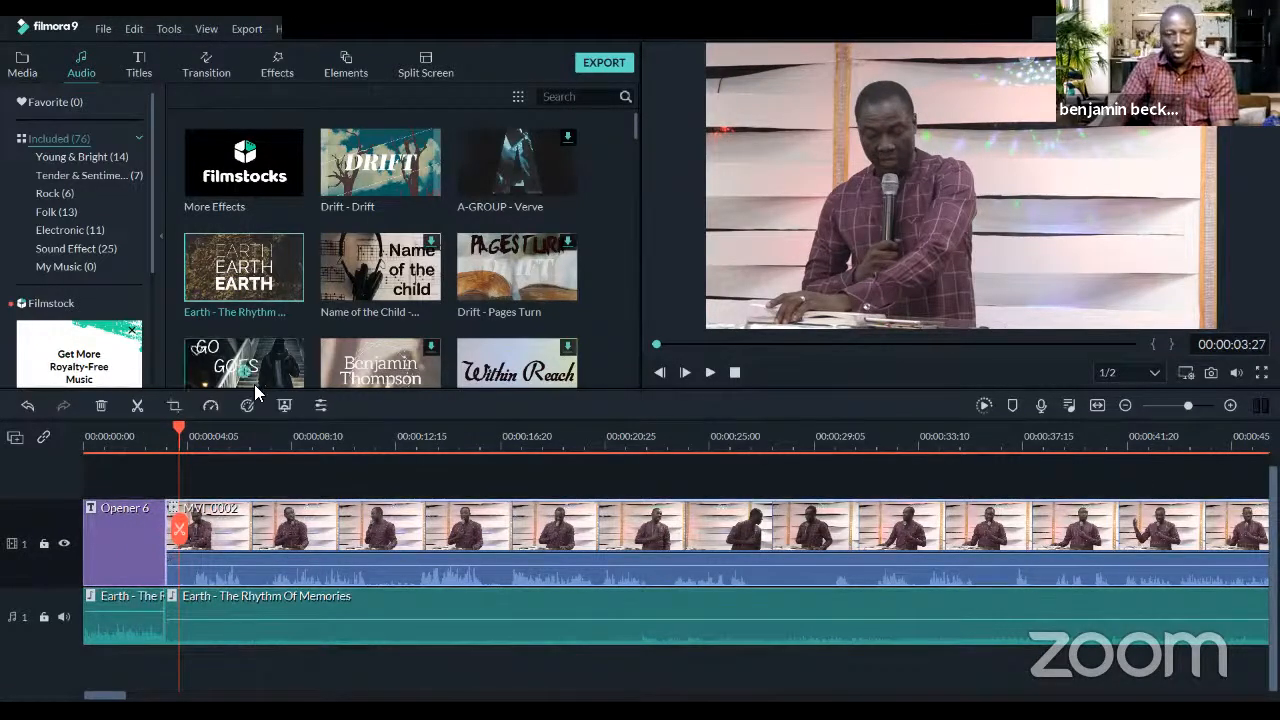
click(213, 55)
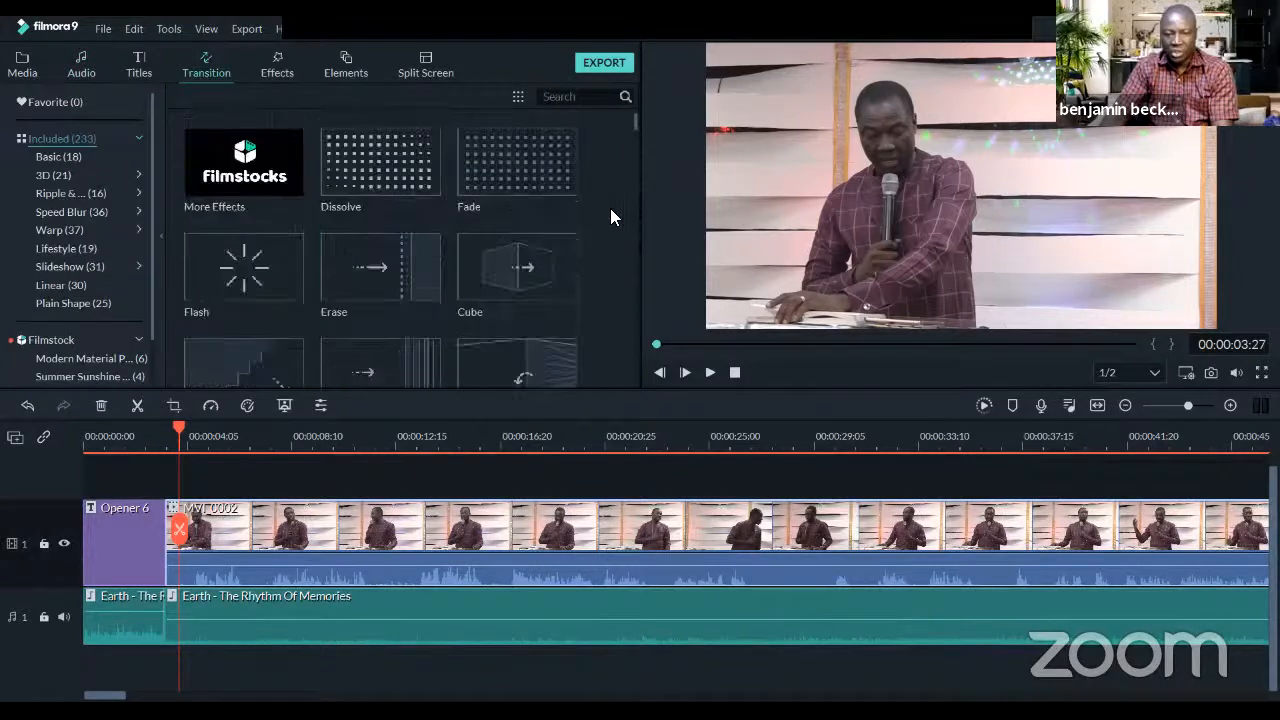
drag(520, 265, 160, 546)
click(116, 440)
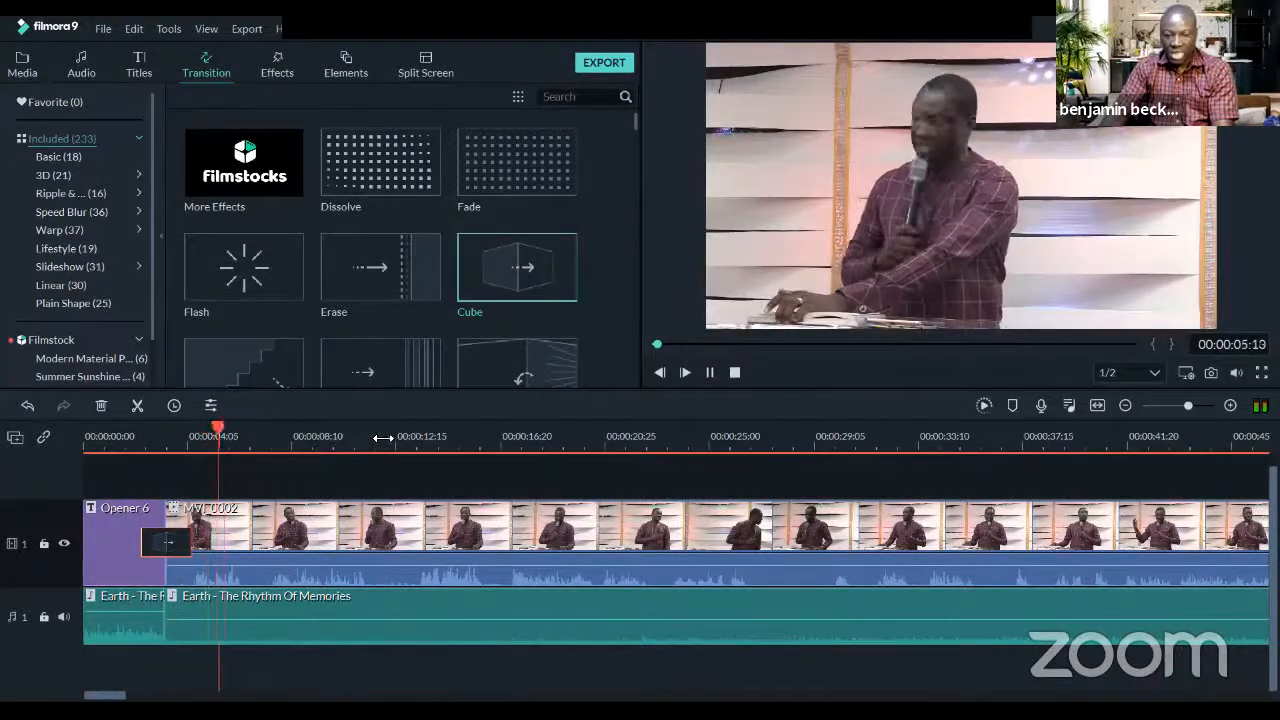
Play the sermon for a moment from about 00:00:24 to hear it with the lowered background music
scroll(234, 443, down, 3)
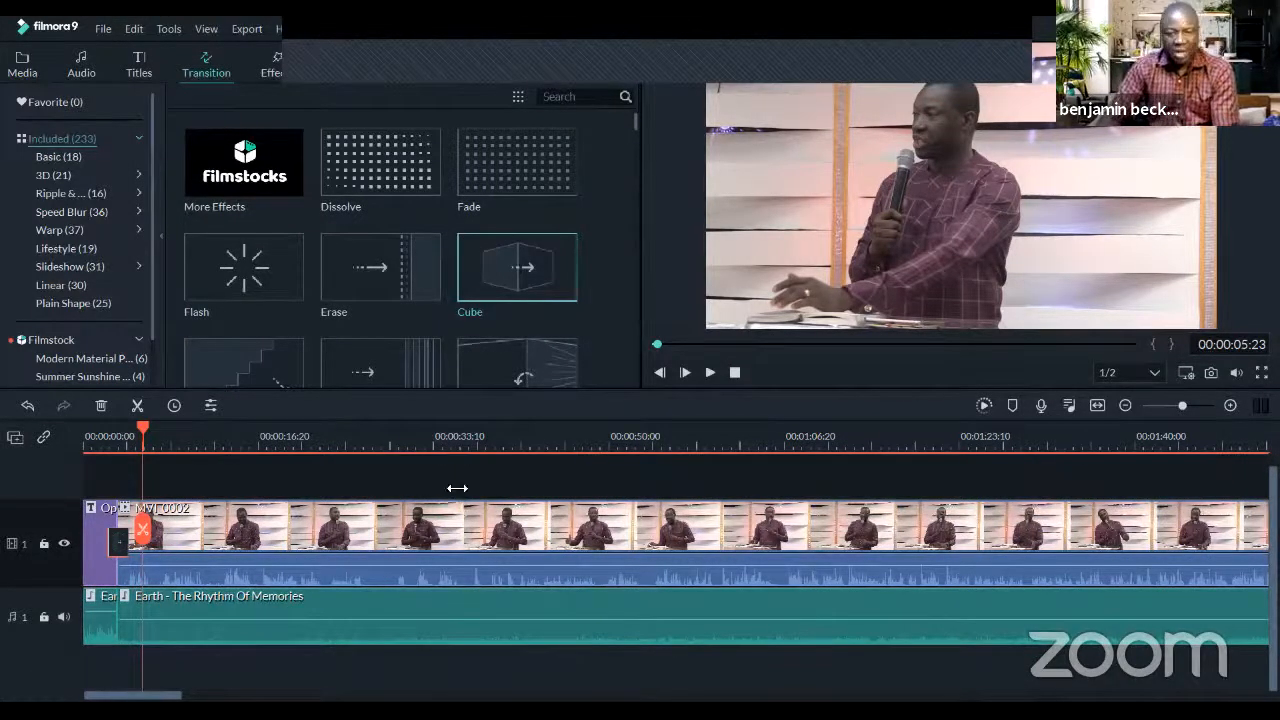
scroll(447, 500, down, 2)
click(266, 434)
key(space)
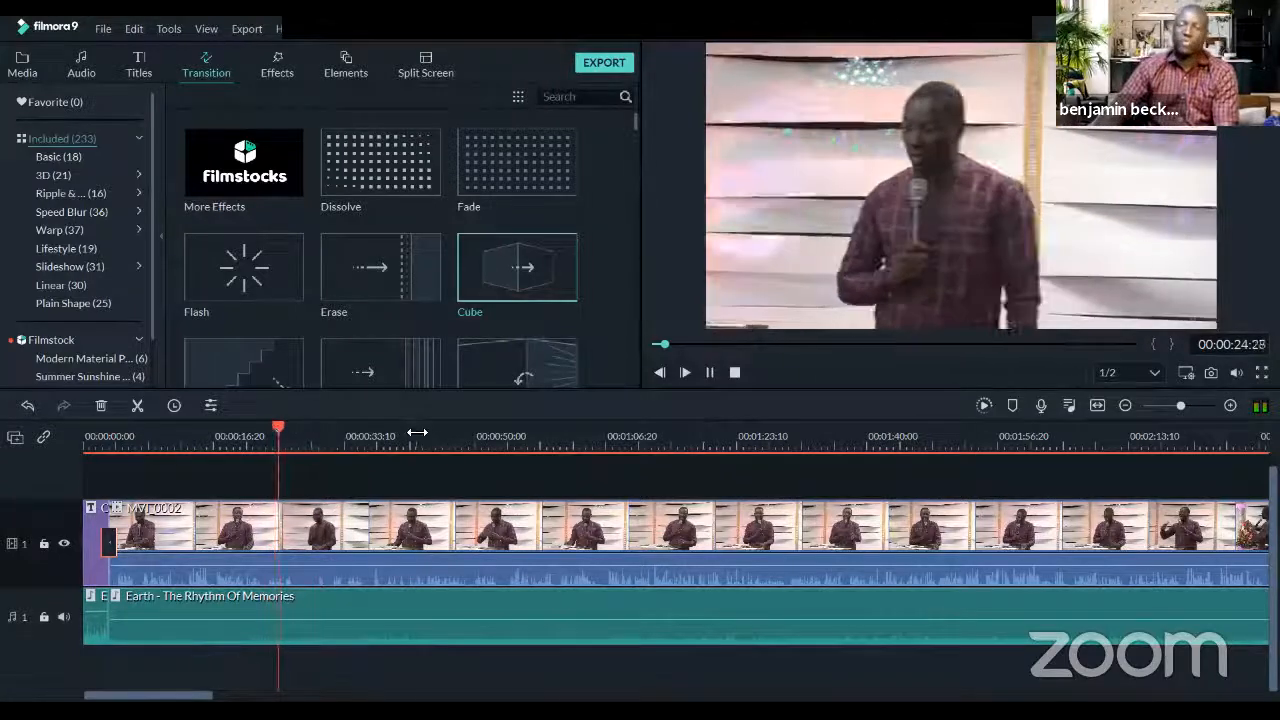
key(space)
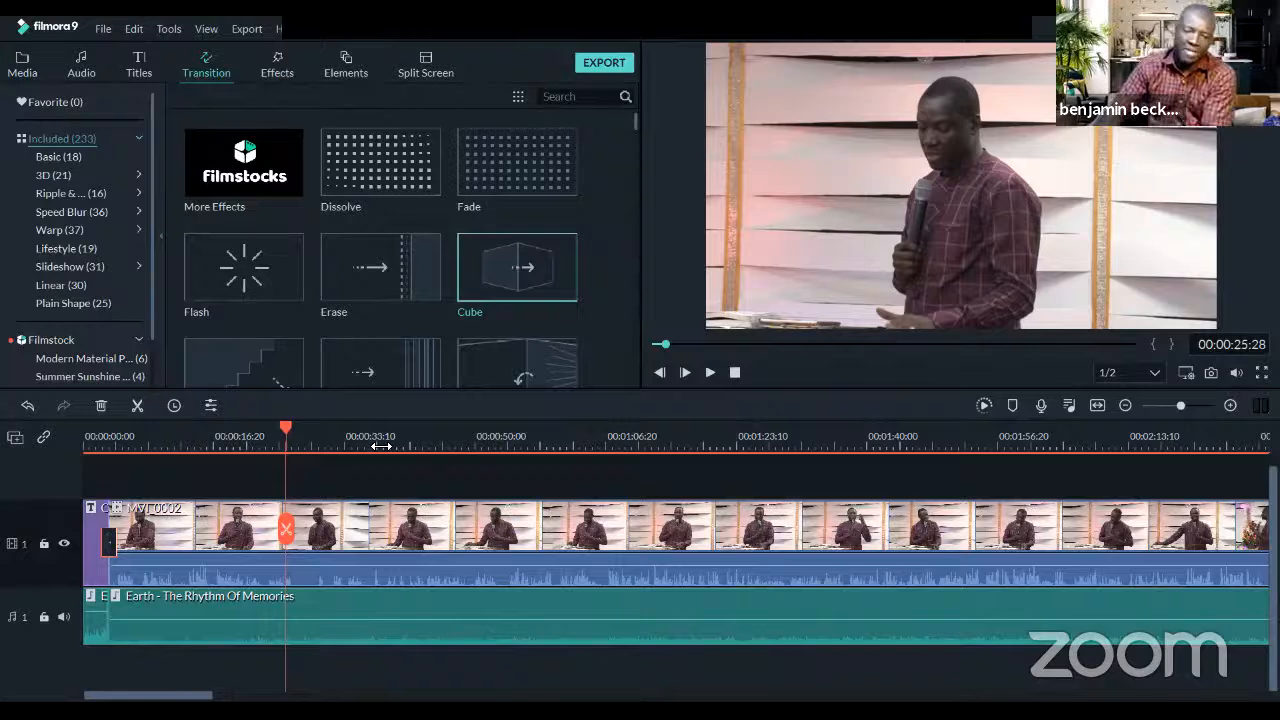
Look through the included title presets and openers, ending with the Subtitles category
scroll(293, 434, down, 1)
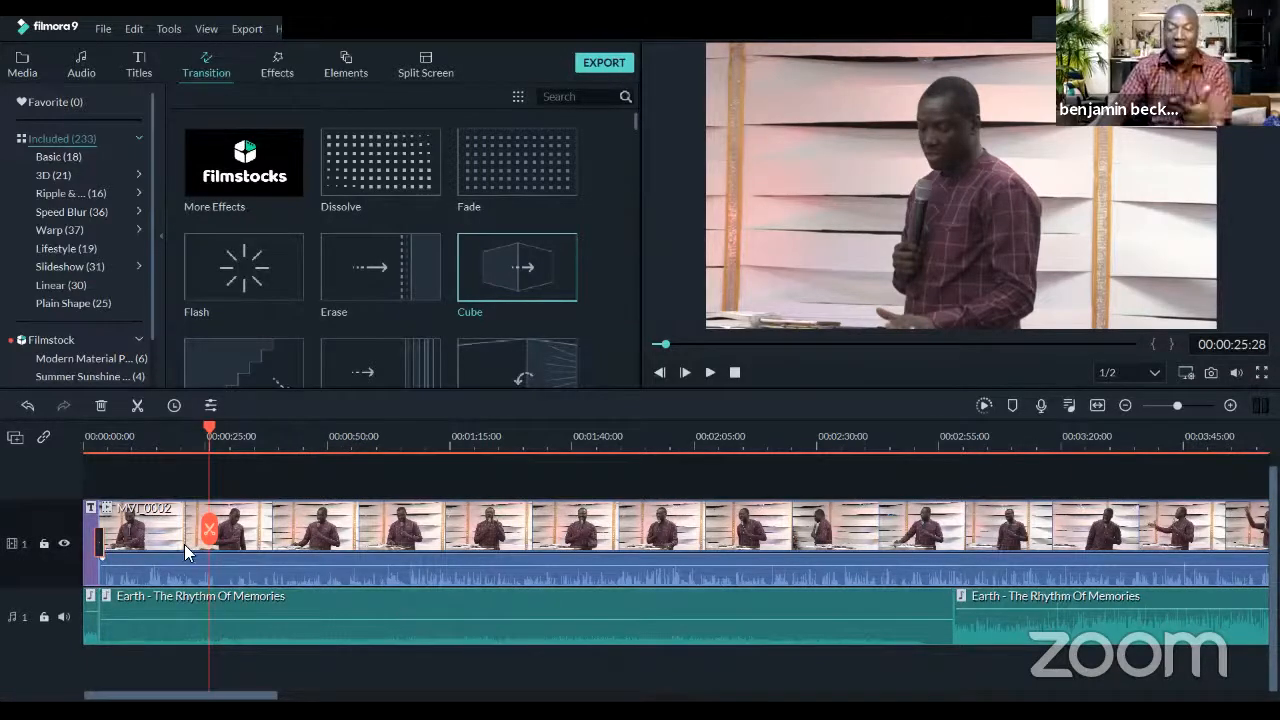
click(136, 58)
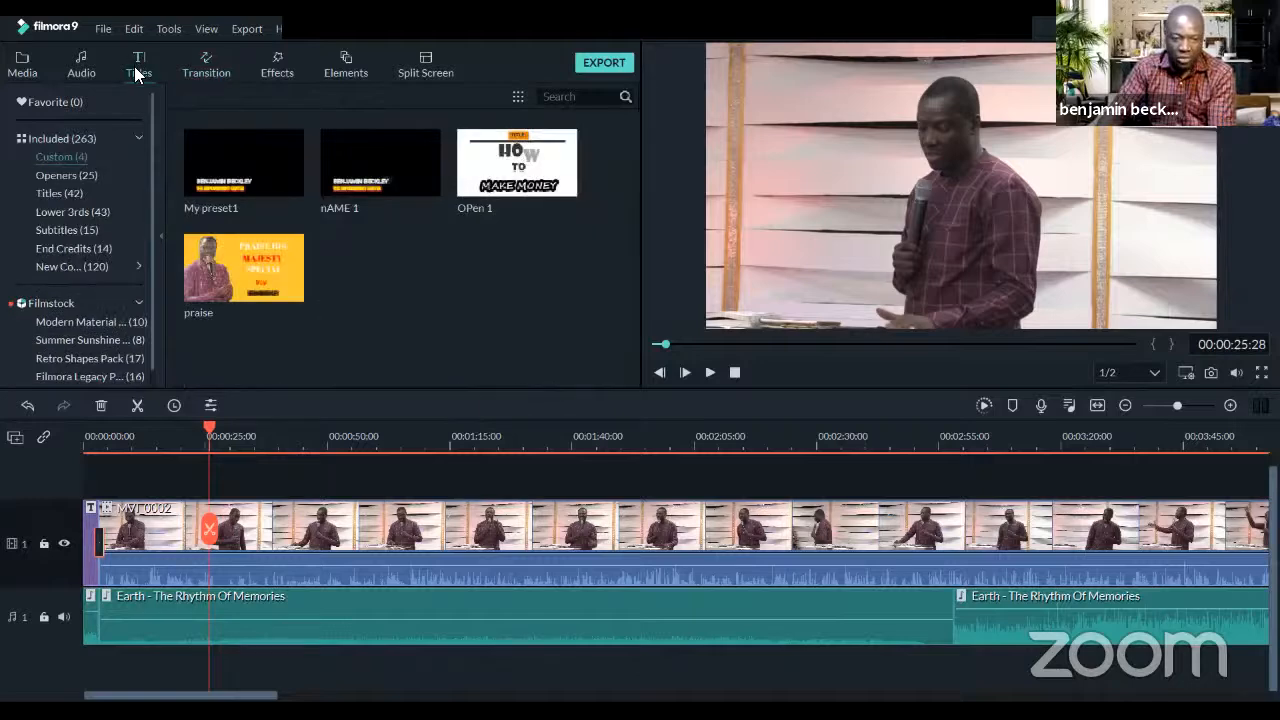
click(58, 140)
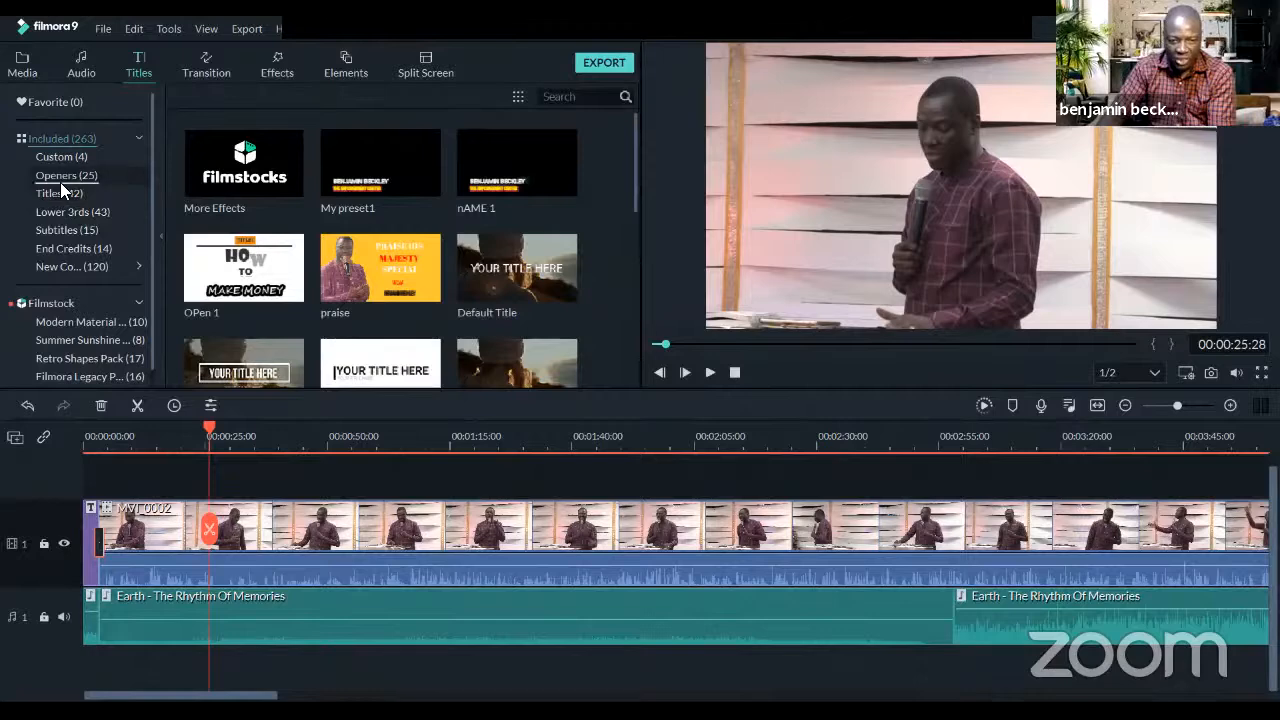
click(58, 177)
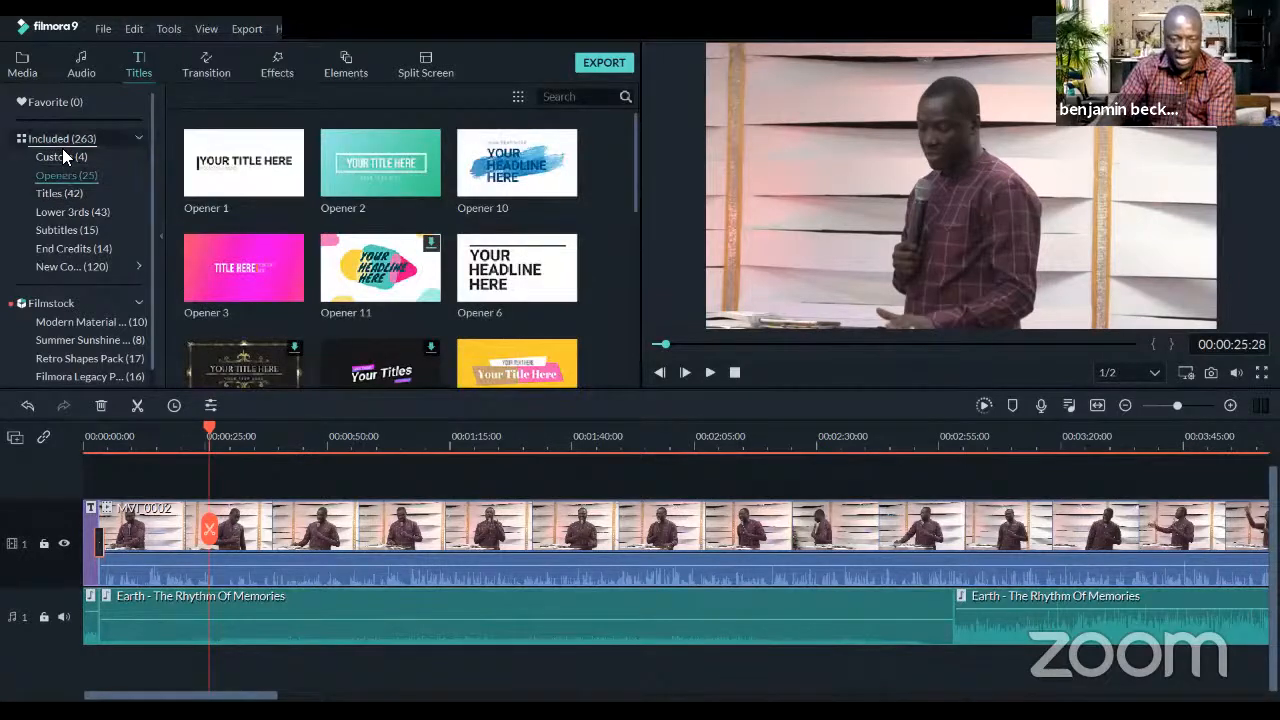
click(68, 138)
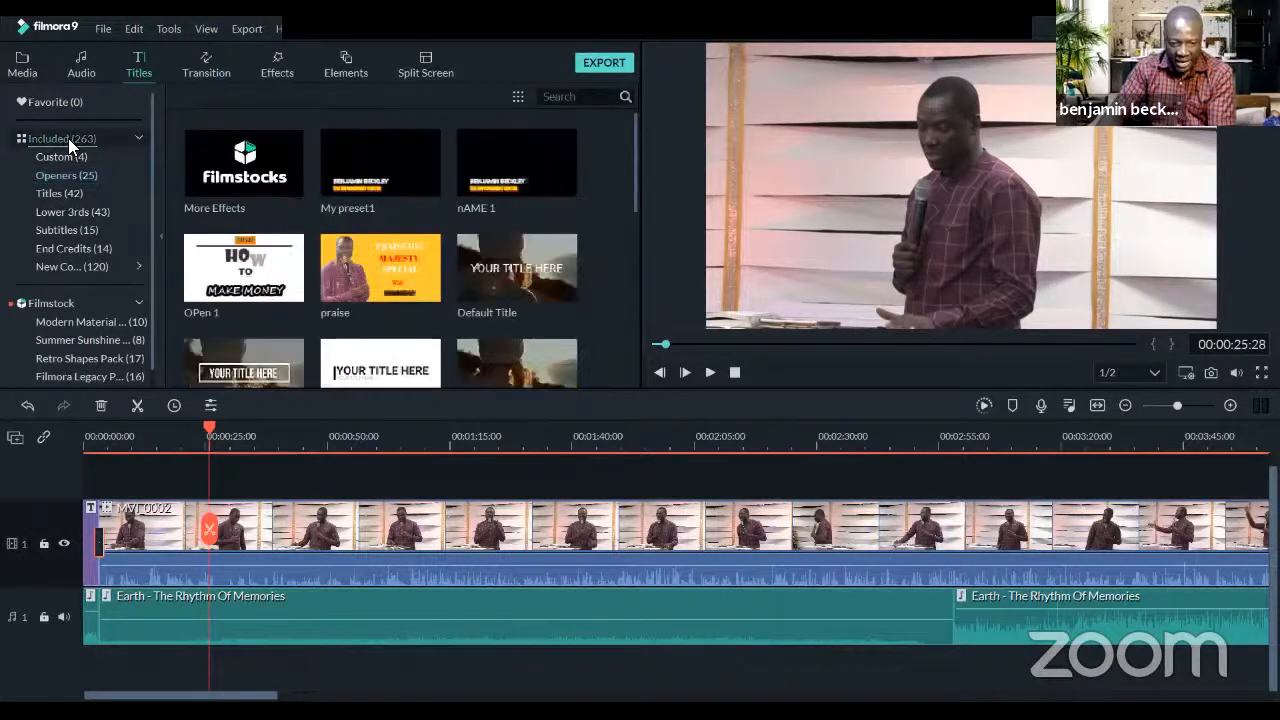
click(68, 232)
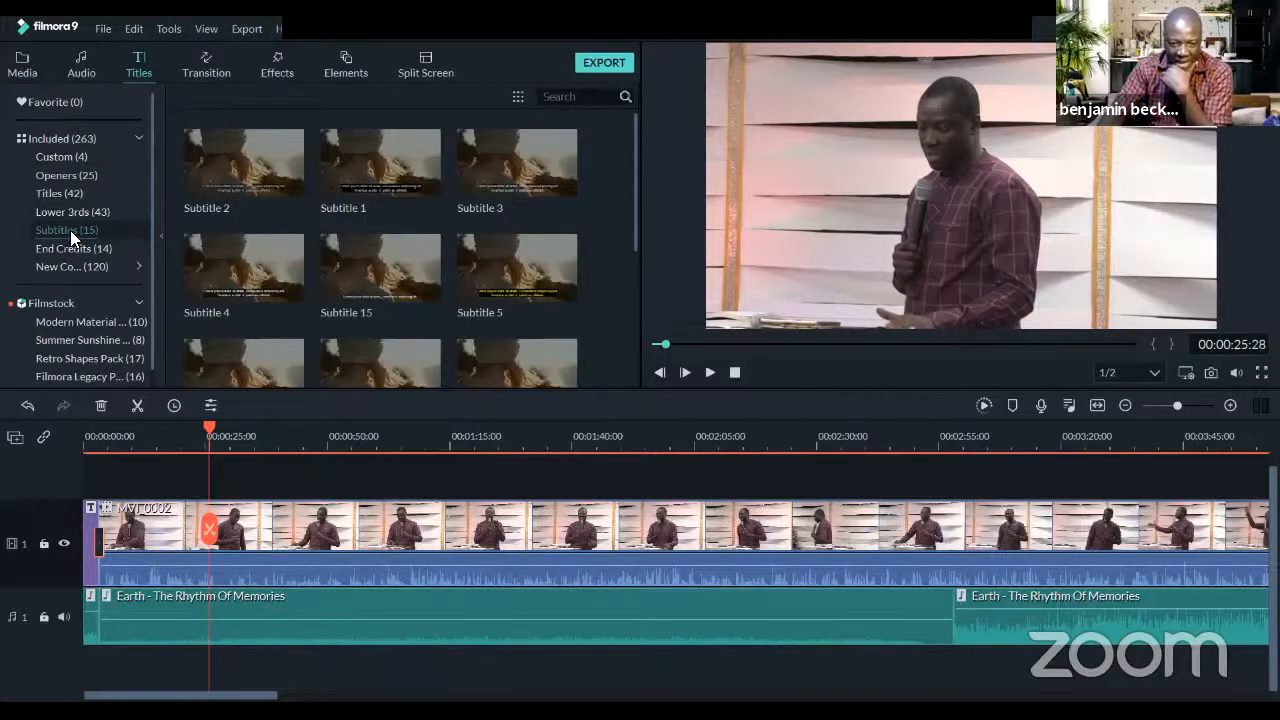
scroll(518, 318, down, 3)
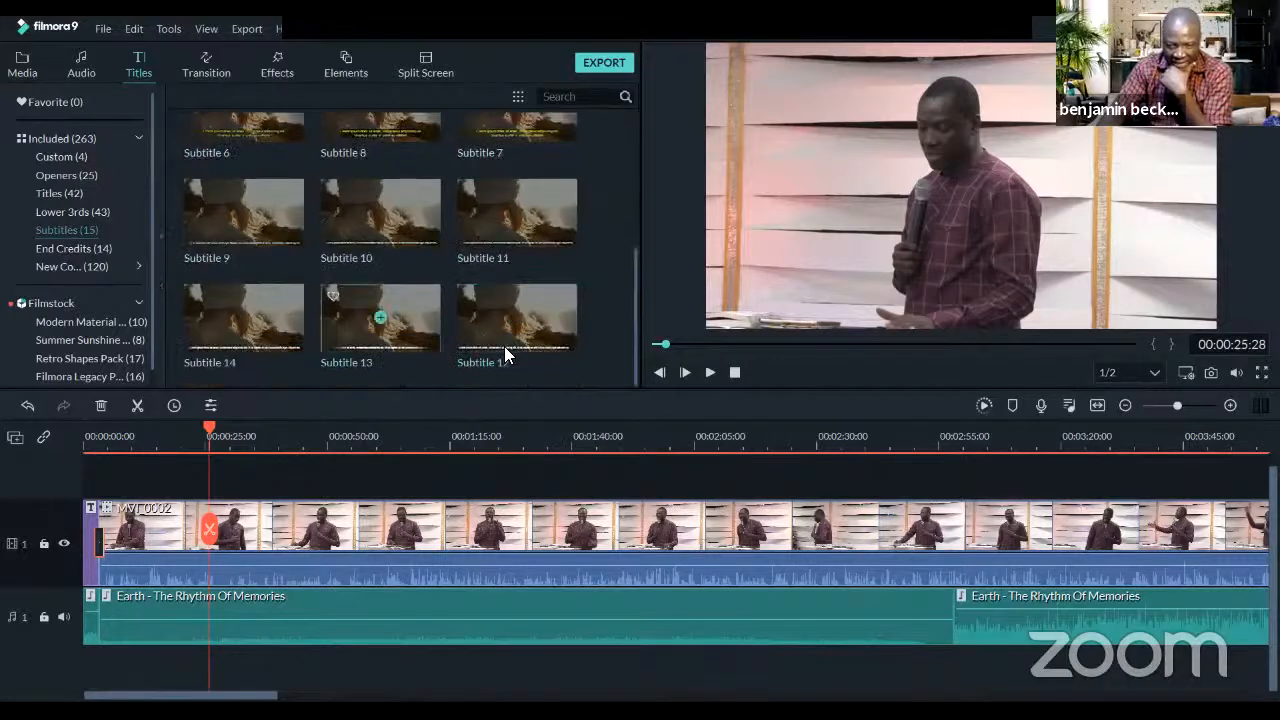
scroll(544, 306, up, 4)
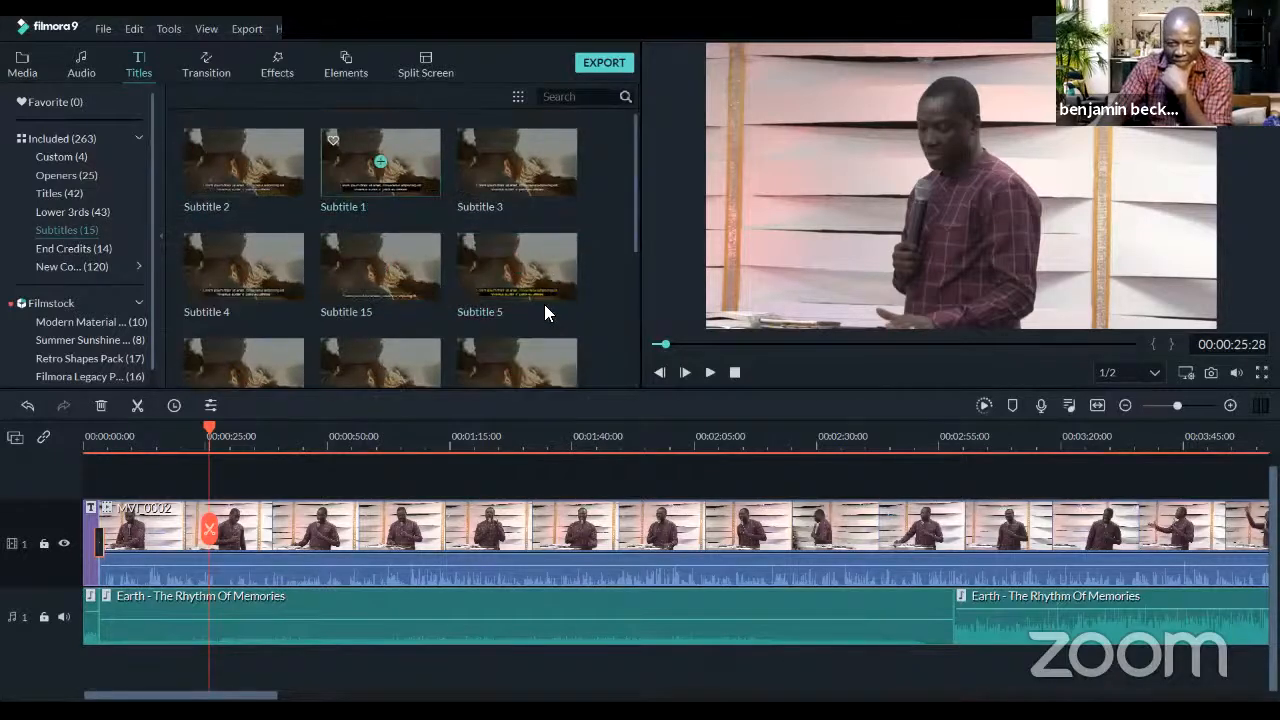
click(408, 180)
click(418, 170)
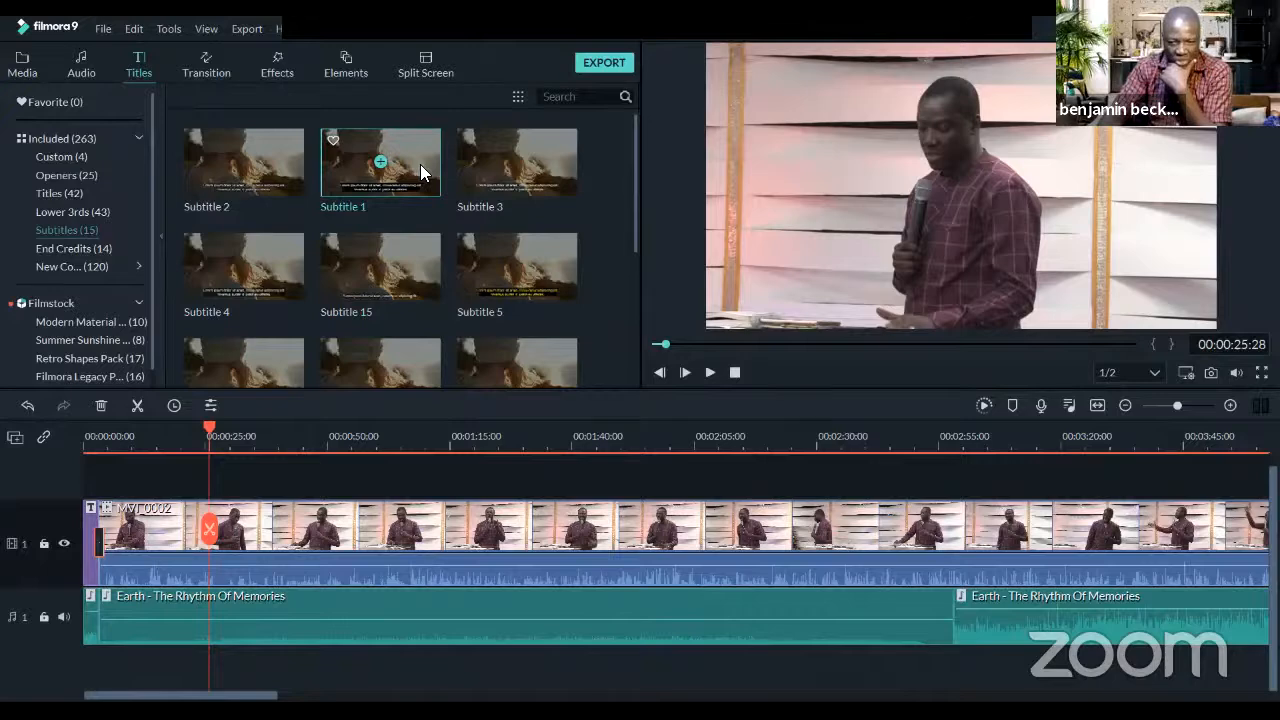
drag(418, 170, 255, 470)
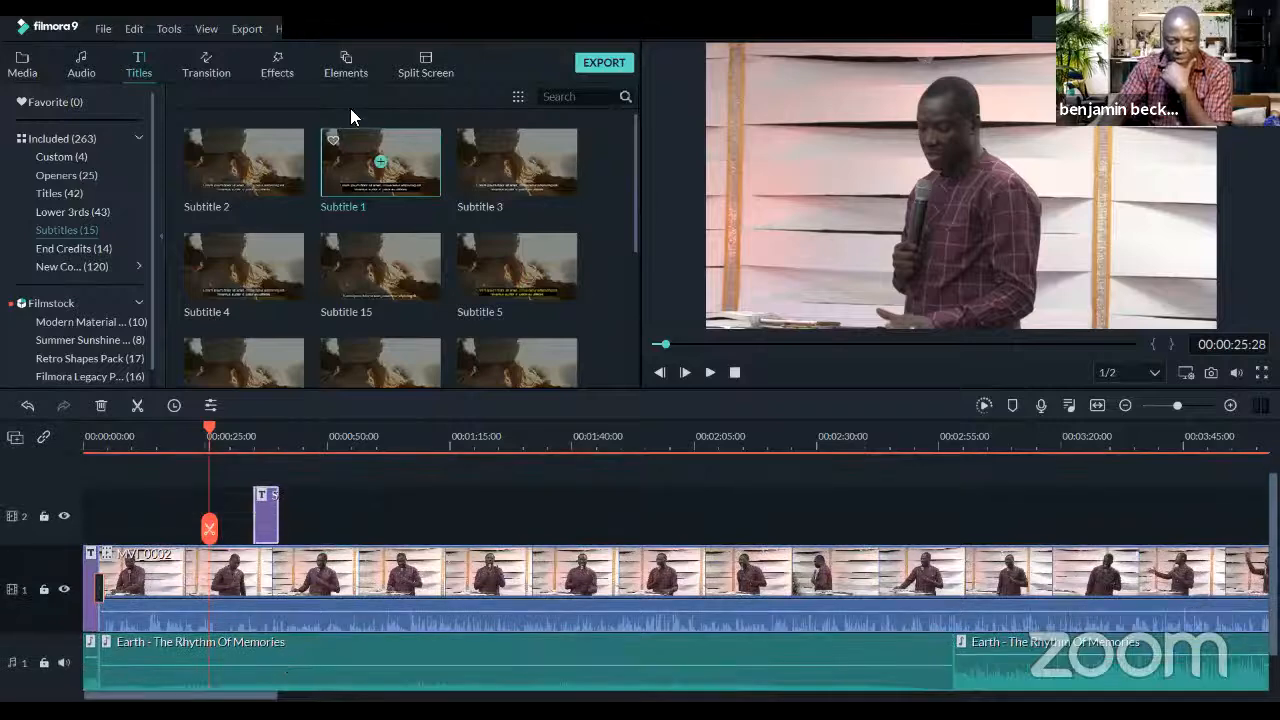
drag(268, 520, 266, 520)
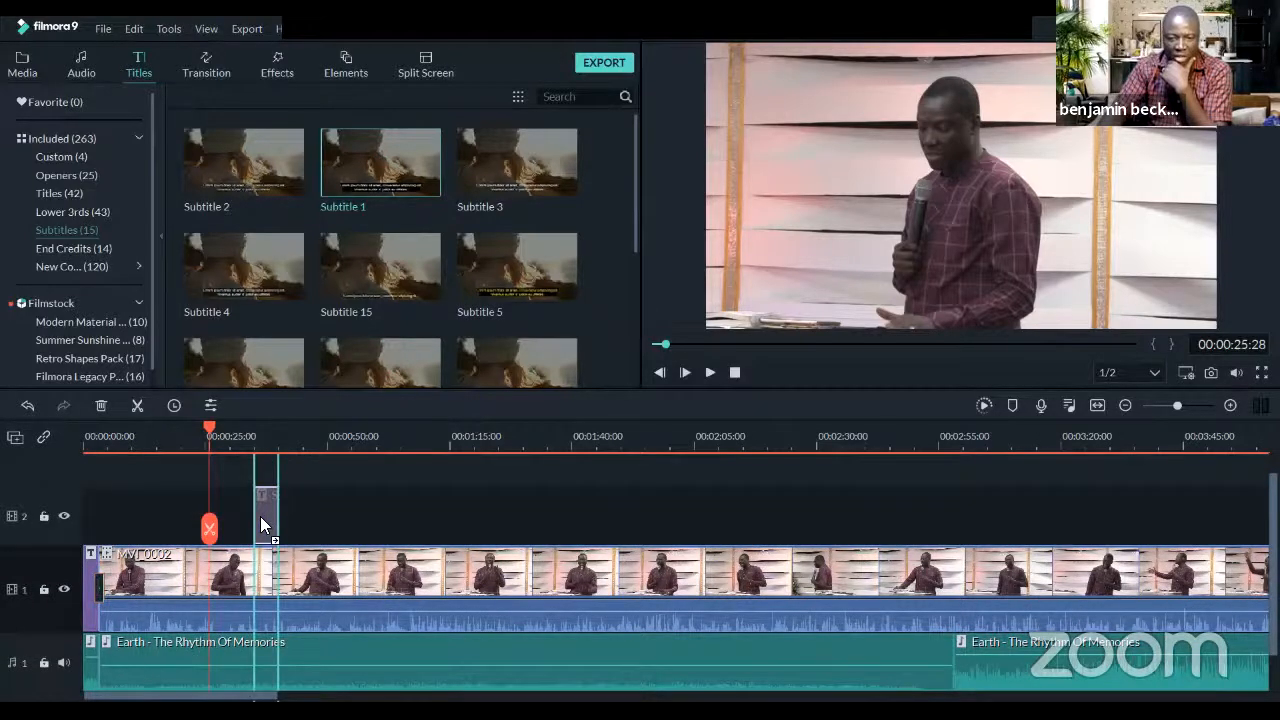
drag(261, 520, 262, 520)
key(Delete)
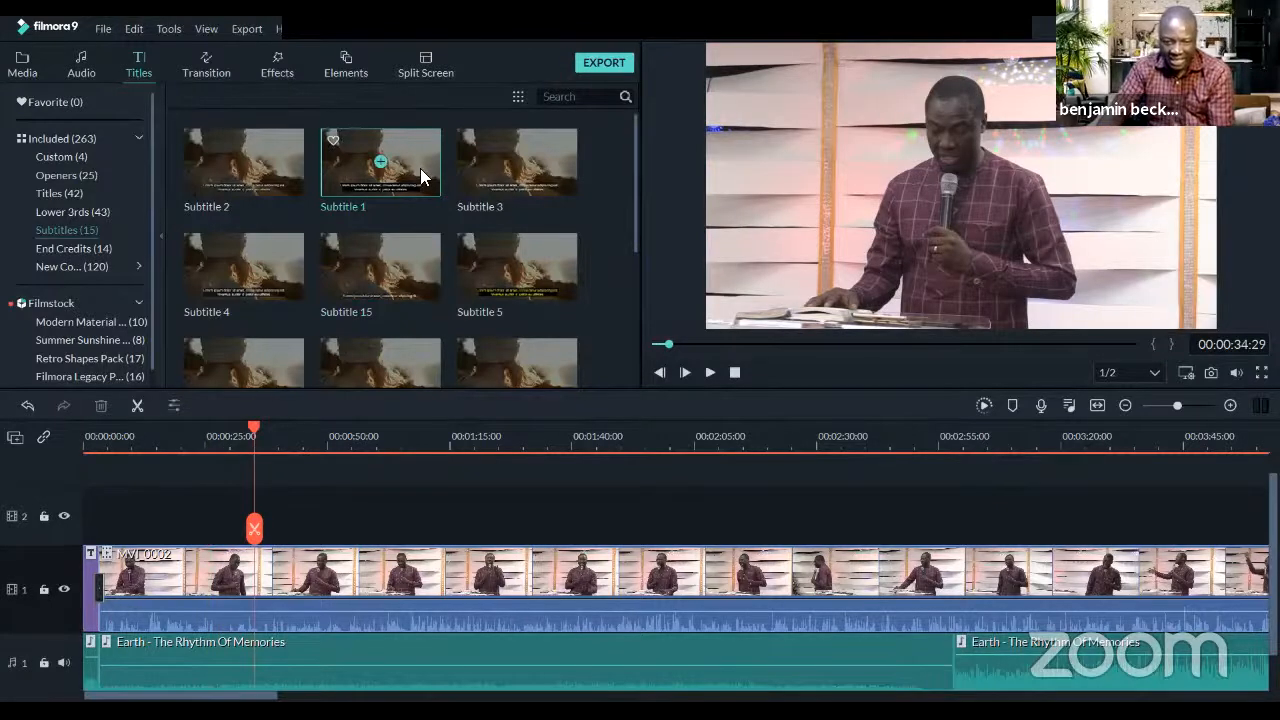
Place the Subtitle 1 preset on the track above the sermon video from 00:00:34:29 and extend it to about 00:01:53
drag(421, 170, 553, 520)
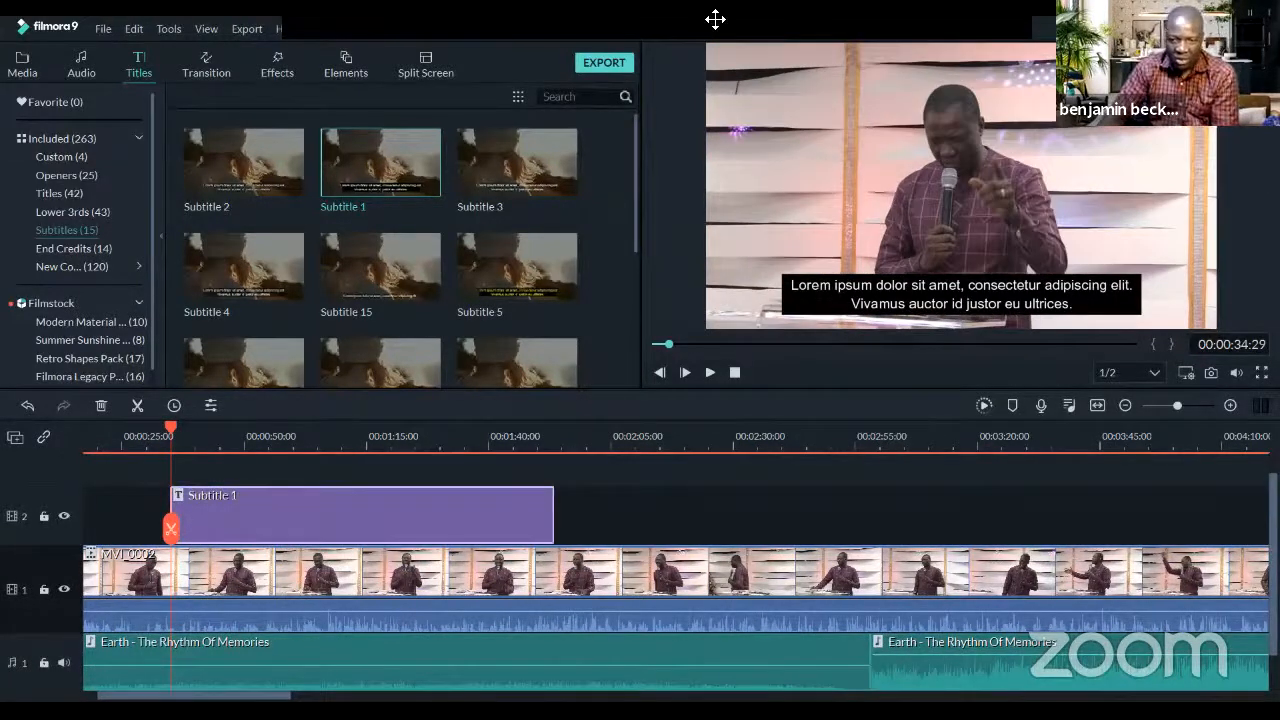
click(204, 440)
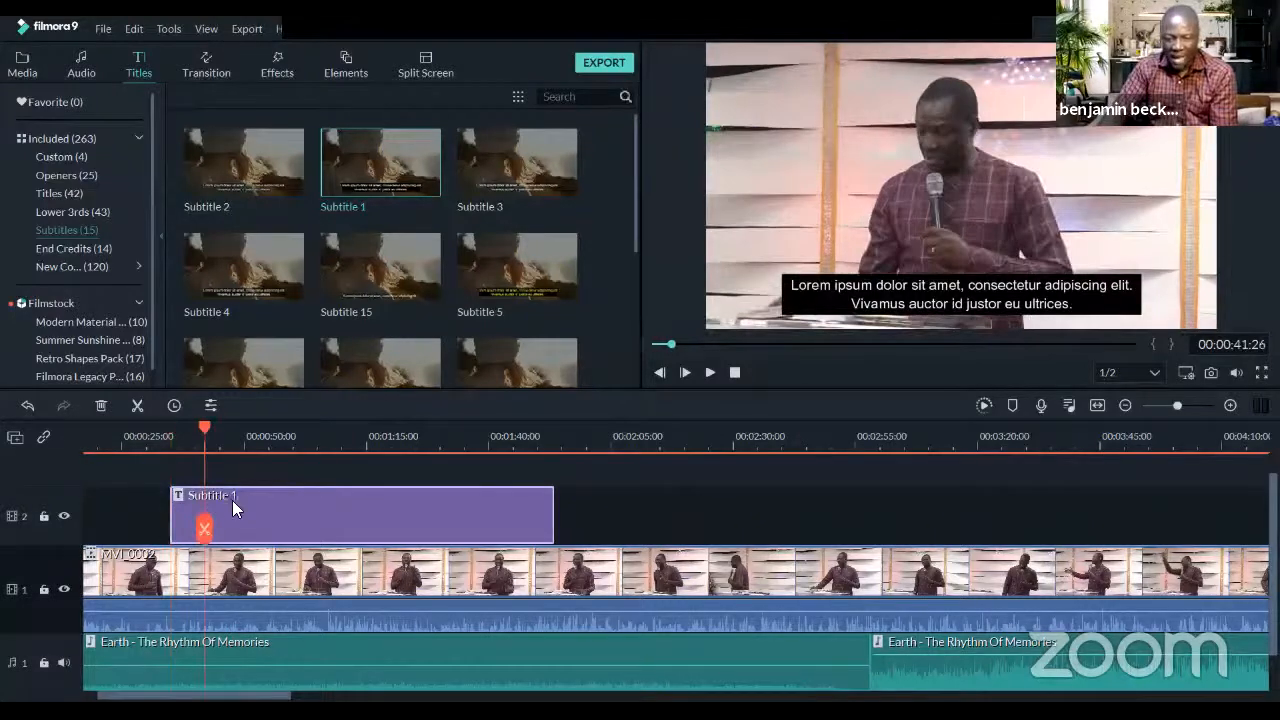
Replace the placeholder text of the Subtitle 1 title with "The place of the people in making money" and accept the change
double_click(254, 504)
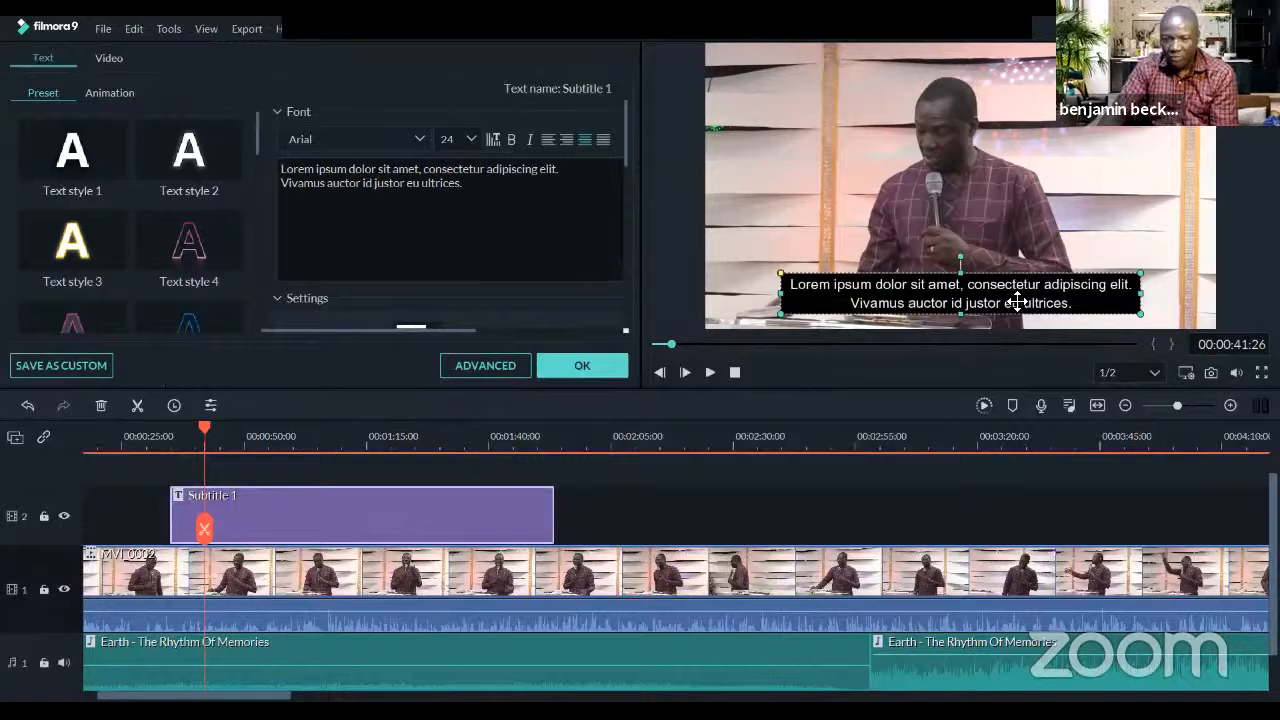
drag(470, 186, 87, 139)
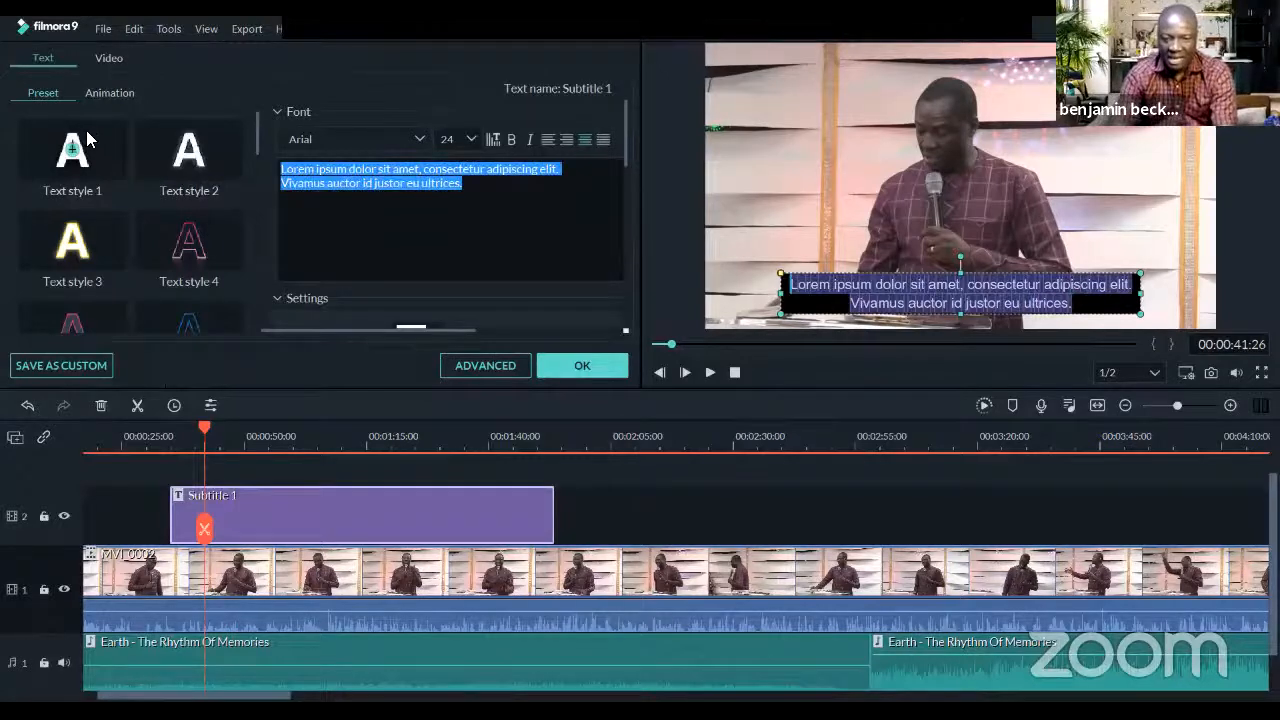
text(THe )
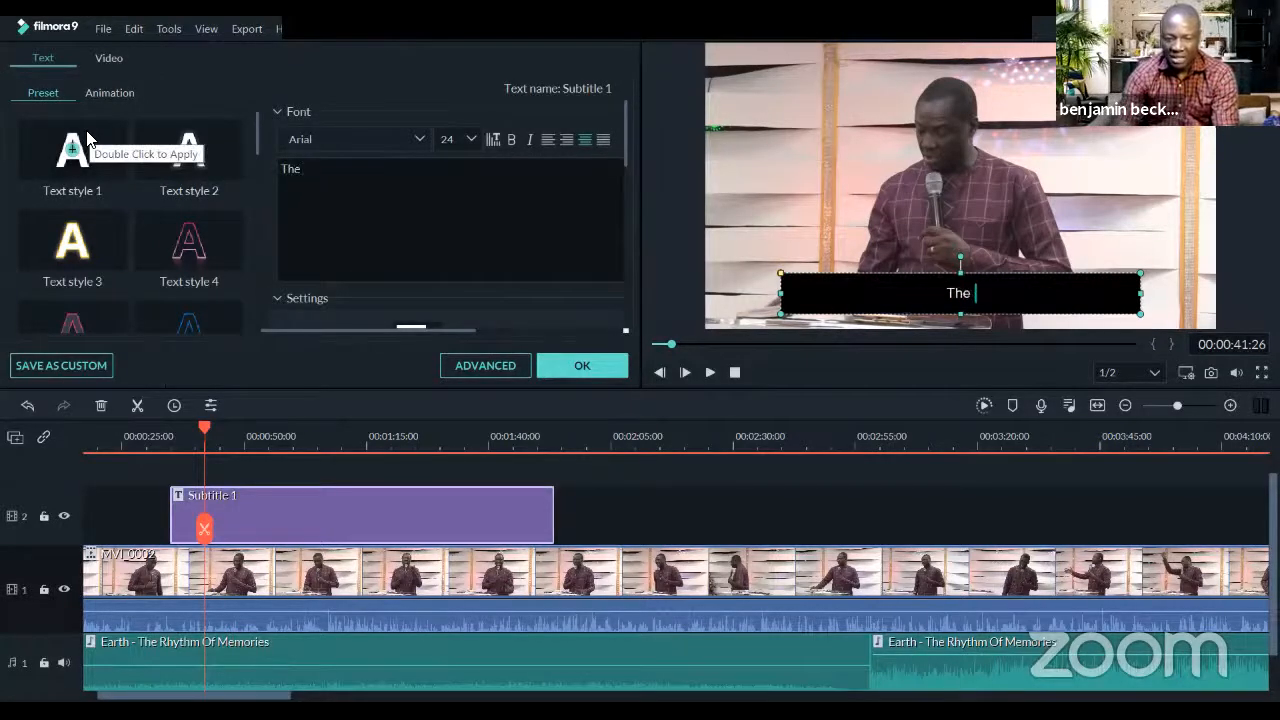
text(place on)
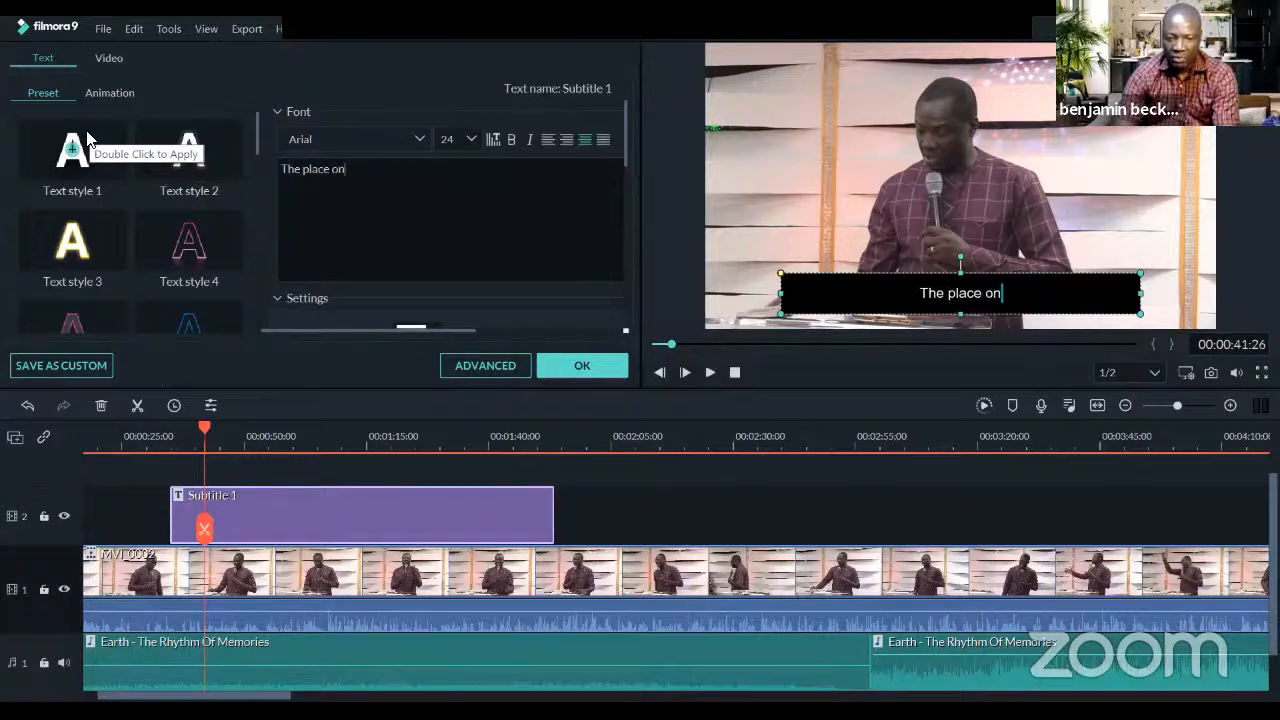
key(BackSpace)
text(f the people in m)
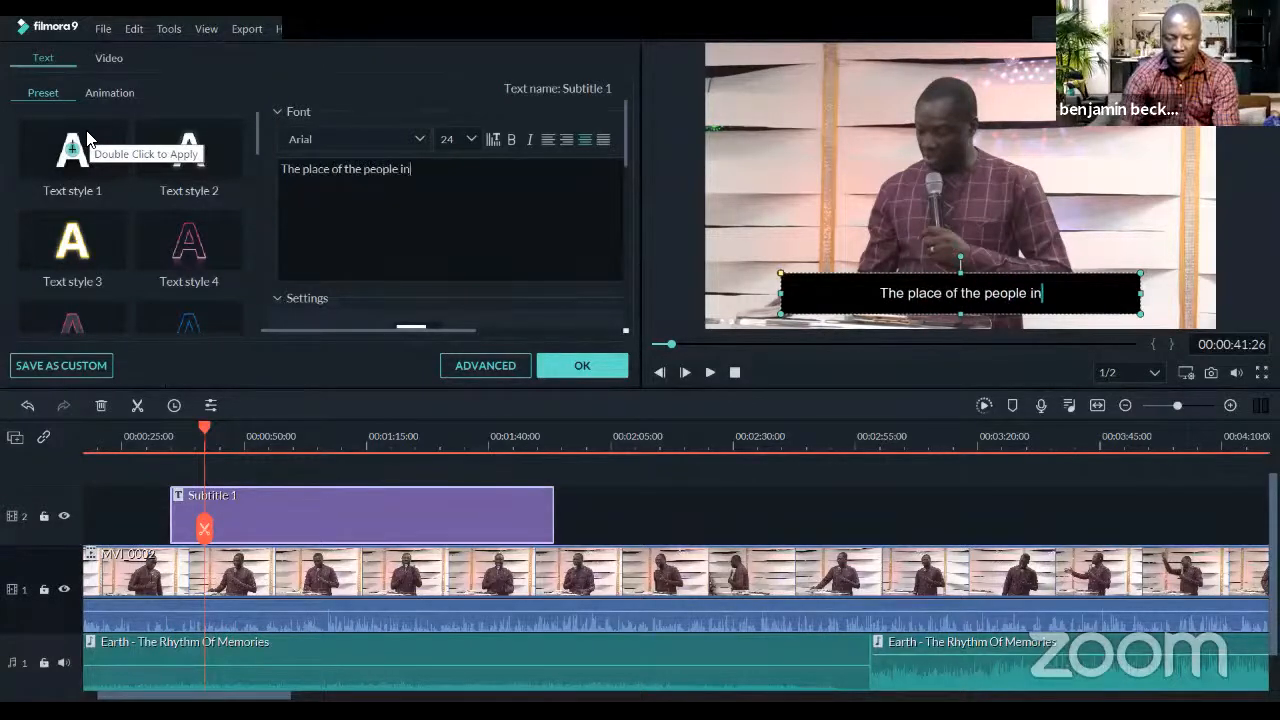
text(aking money)
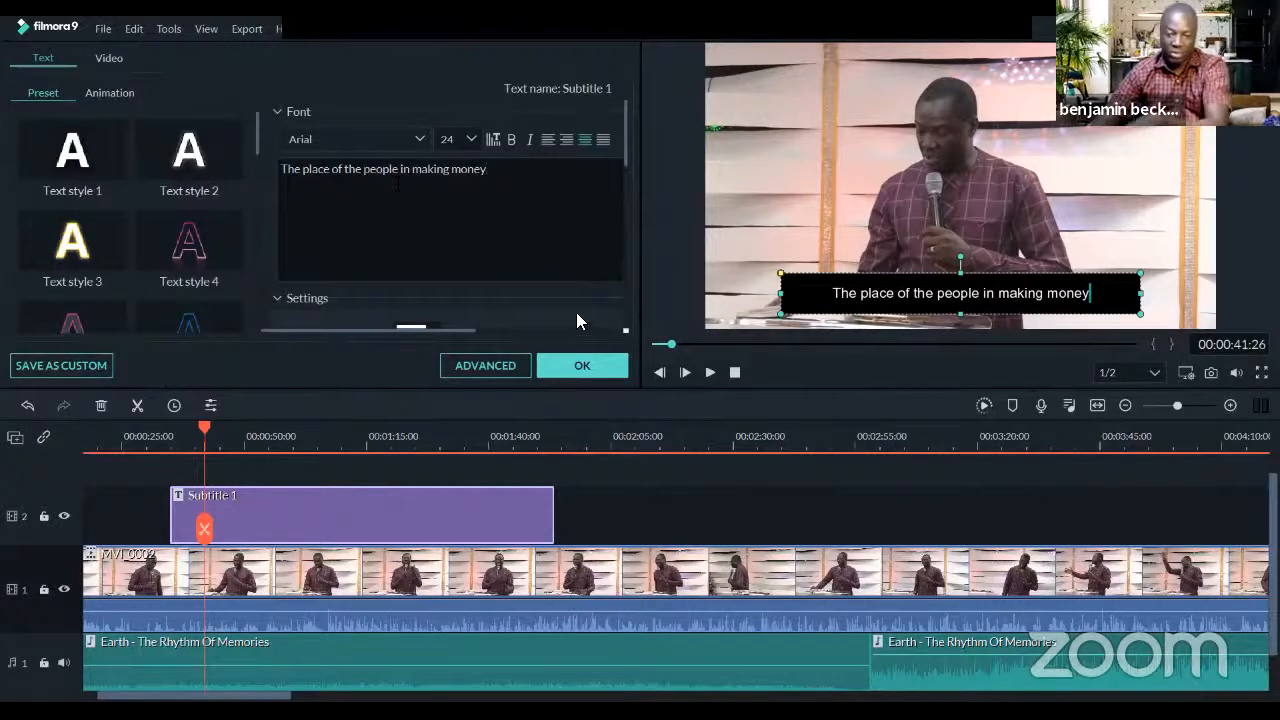
click(566, 357)
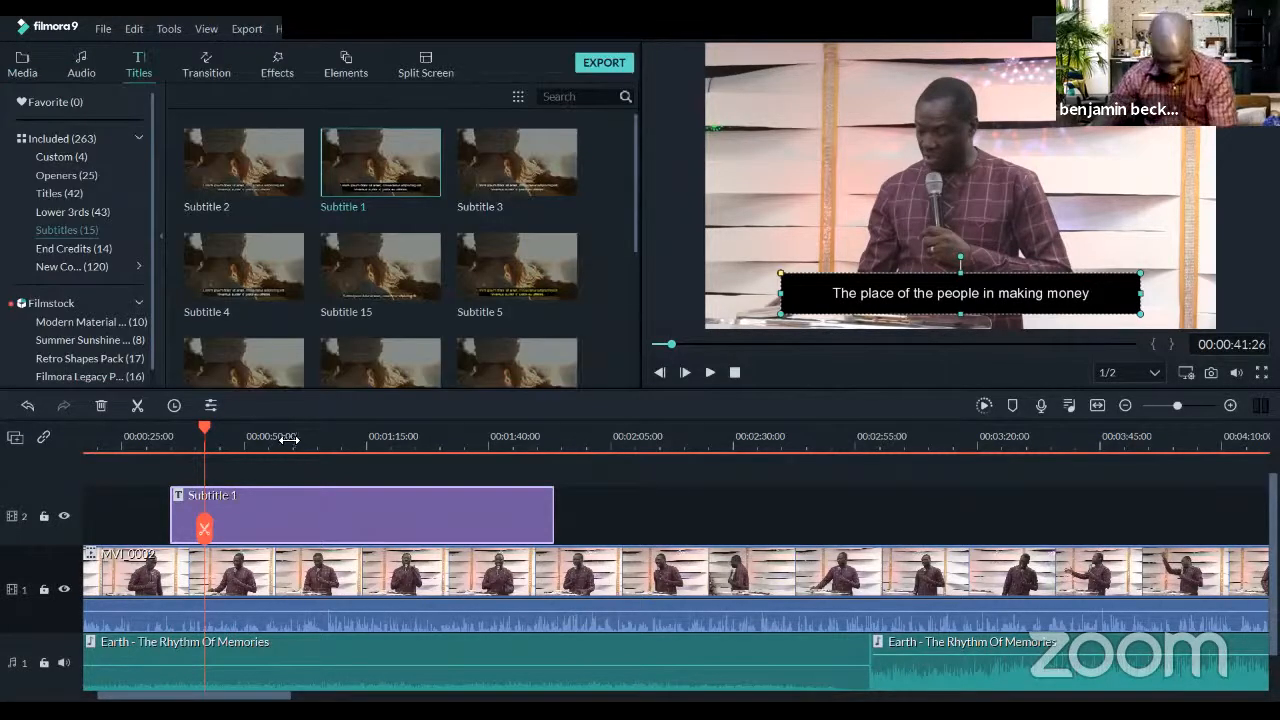
Play the sermon from the start of the subtitle, and check the subtitle further along up to about 00:01:18
click(171, 445)
key(space)
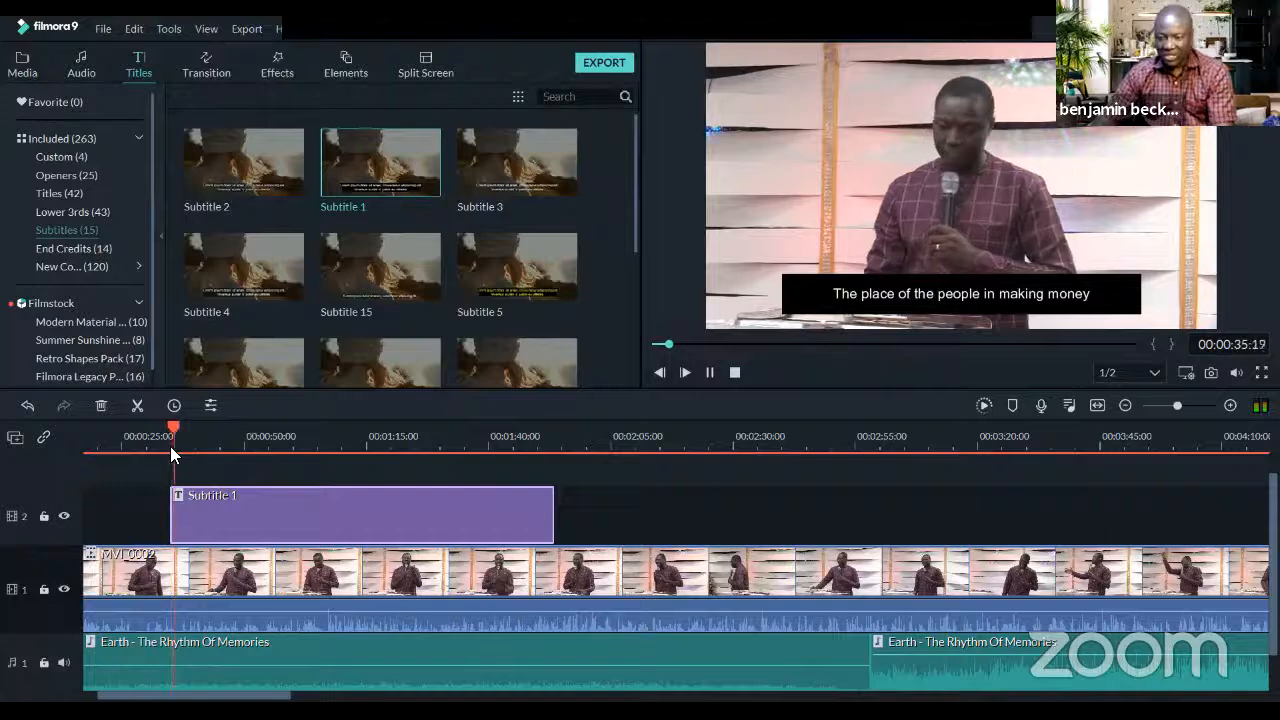
click(307, 443)
click(385, 441)
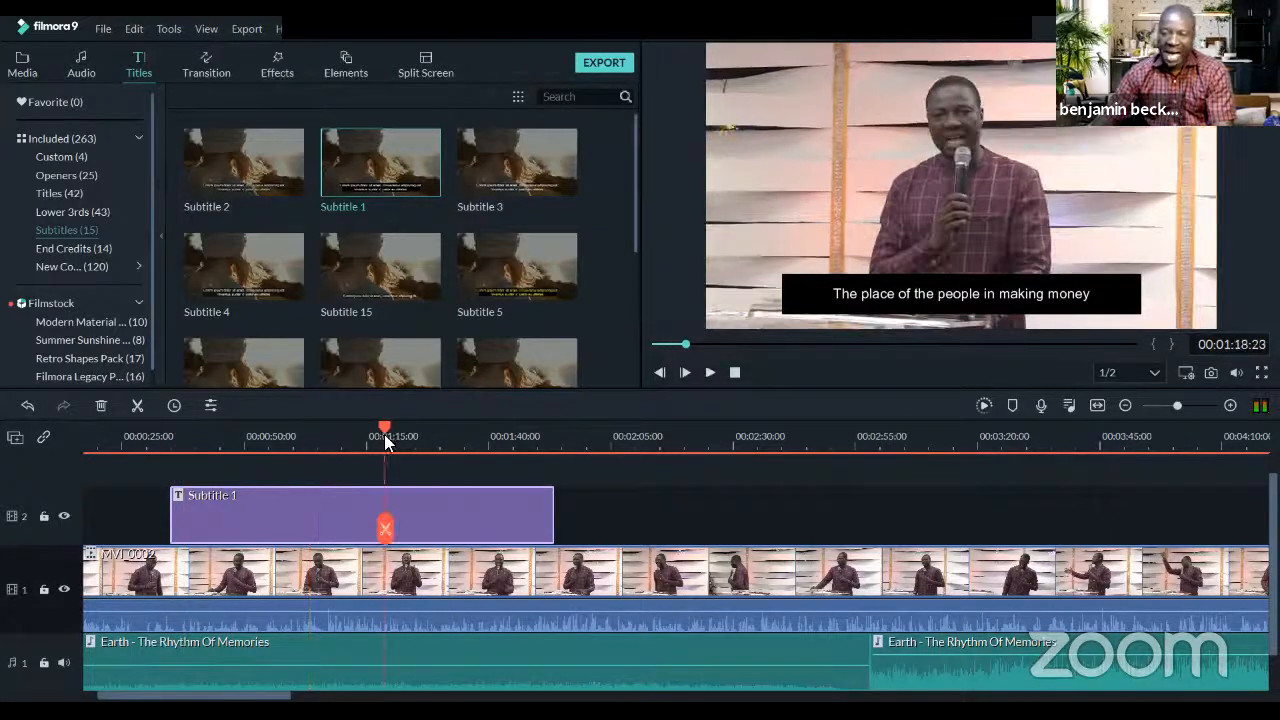
Open the Subtitle 1 title on the timeline in the advanced text editor
double_click(314, 515)
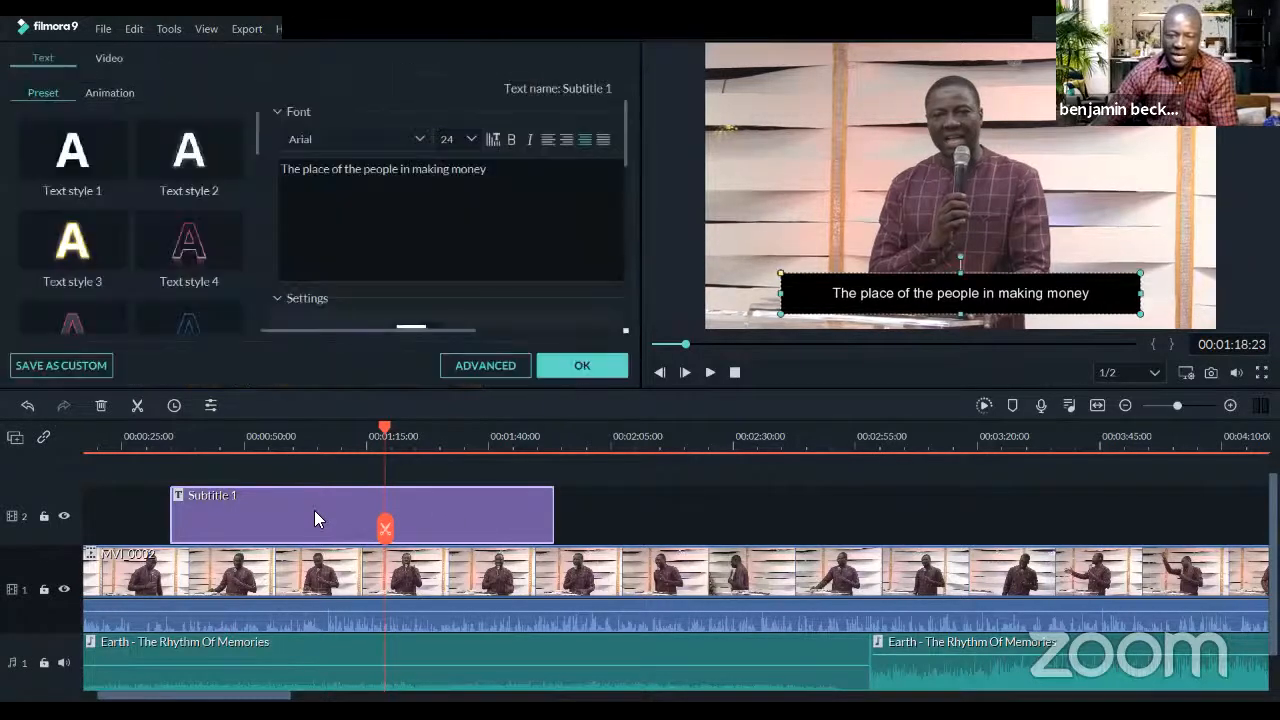
click(485, 366)
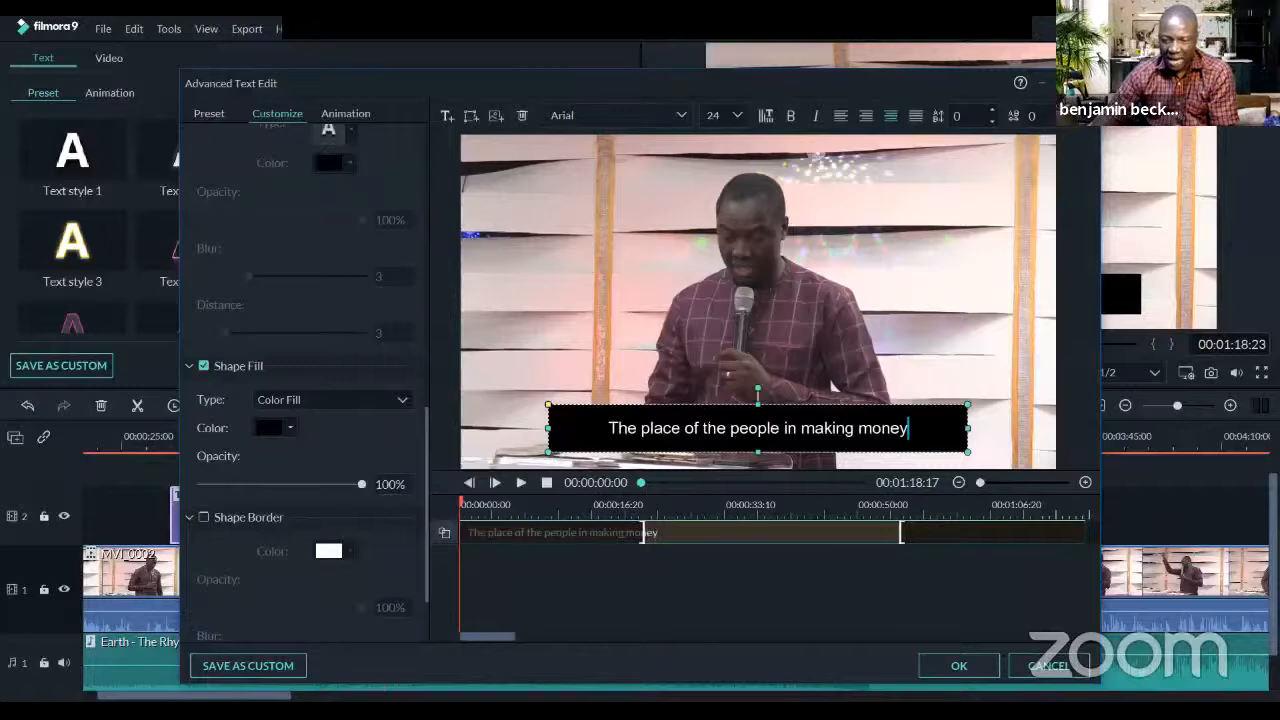
scroll(332, 370, up, 5)
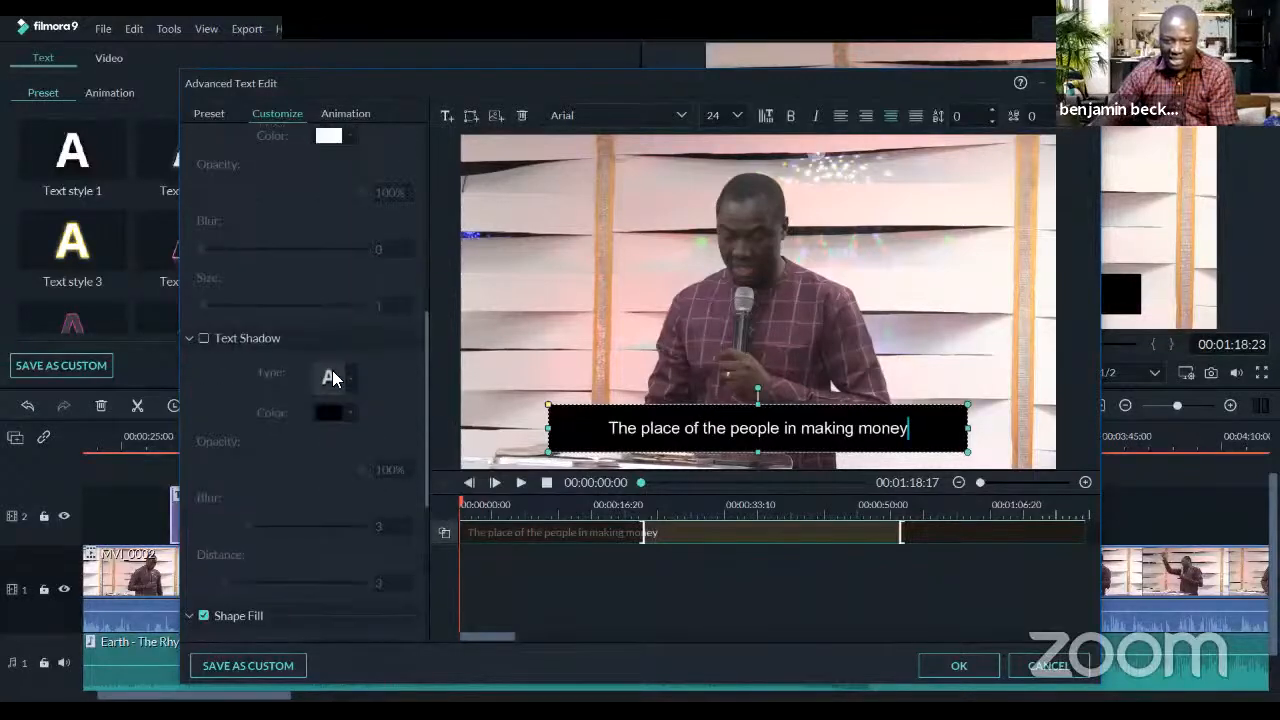
scroll(332, 420, down, 2)
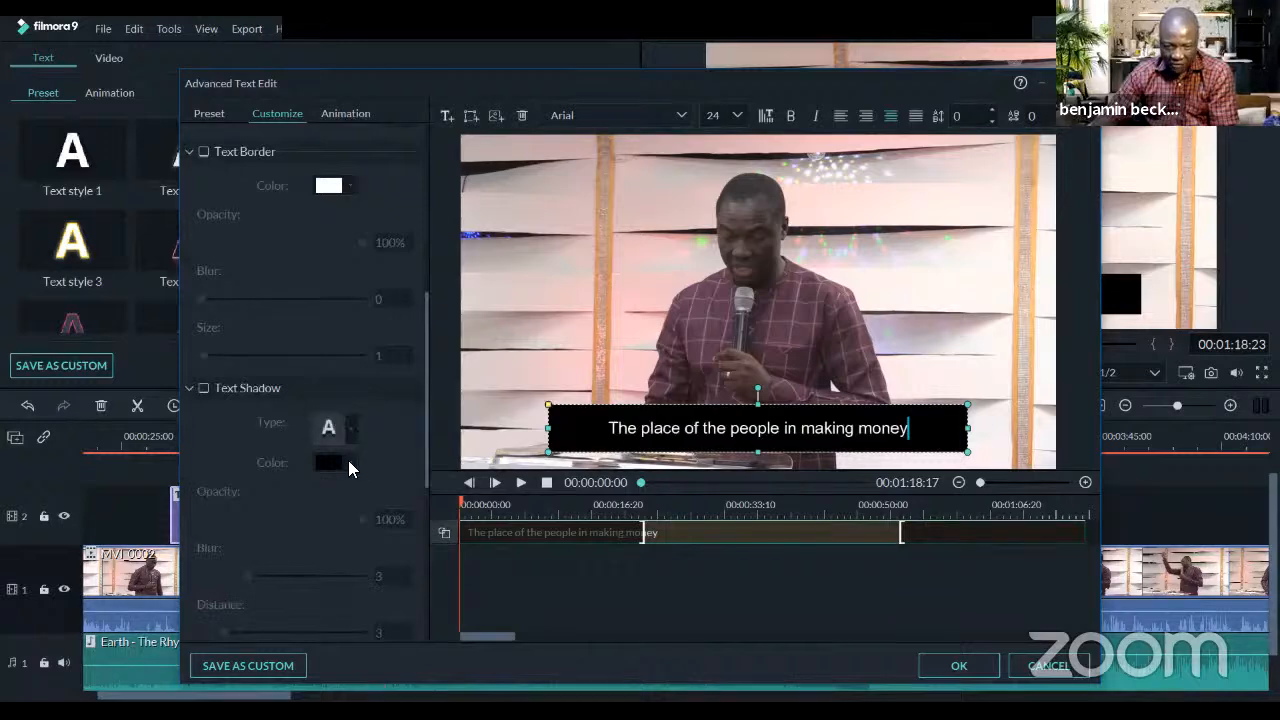
scroll(318, 395, up, 8)
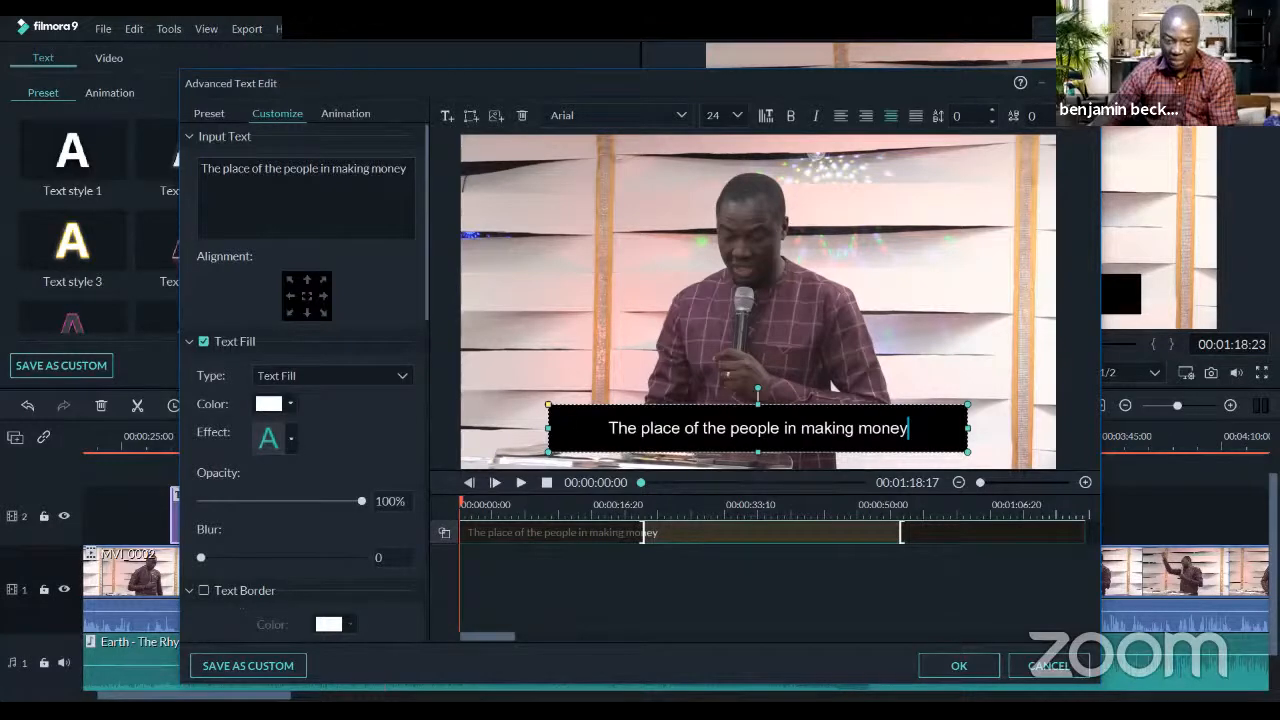
click(211, 115)
click(284, 114)
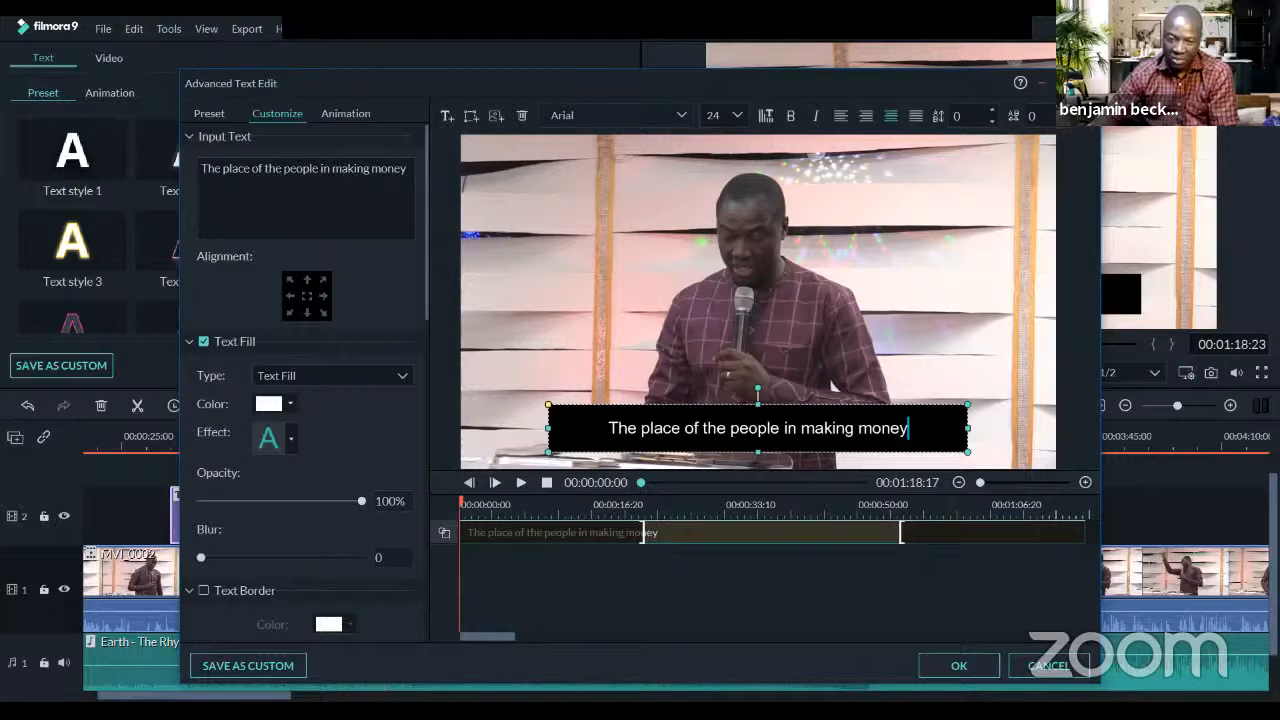
Try adding a second text shape with the placeholder TEXT HERE over the video, and delete it
click(479, 120)
click(521, 218)
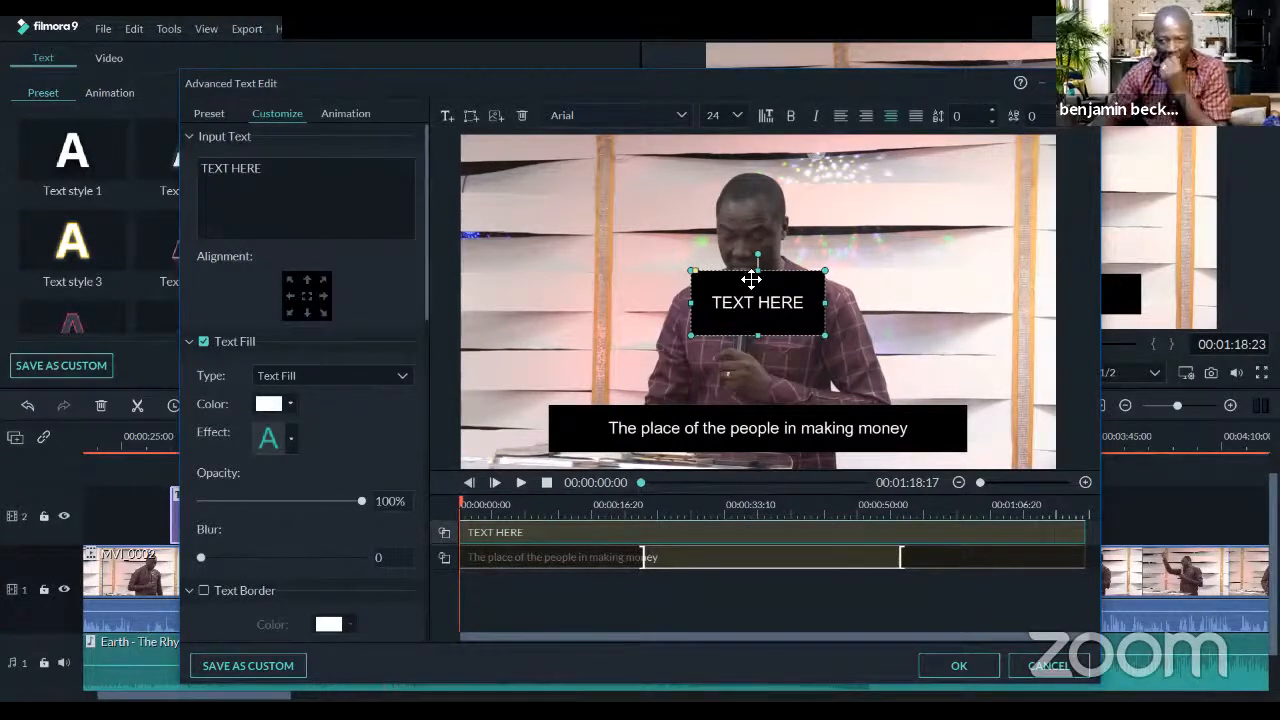
key(Delete)
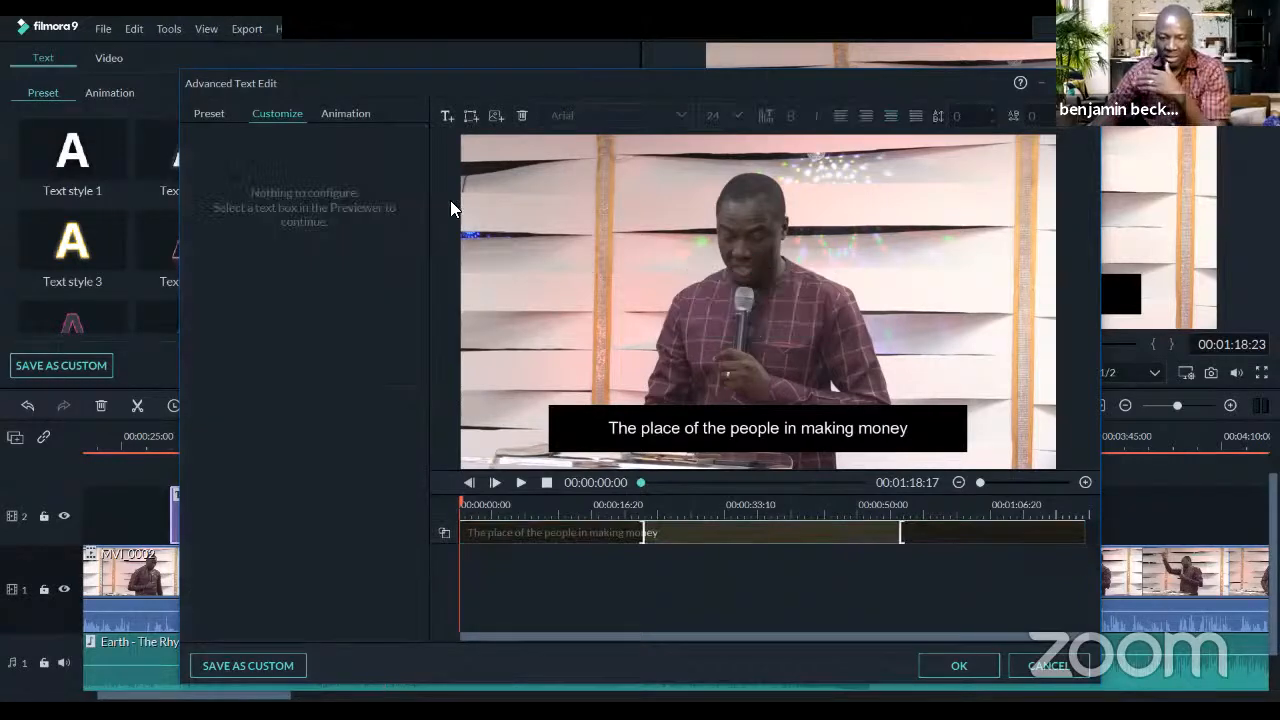
Enable a dark red shape border with size 6 on the "The place of the people in making money" title box
click(748, 428)
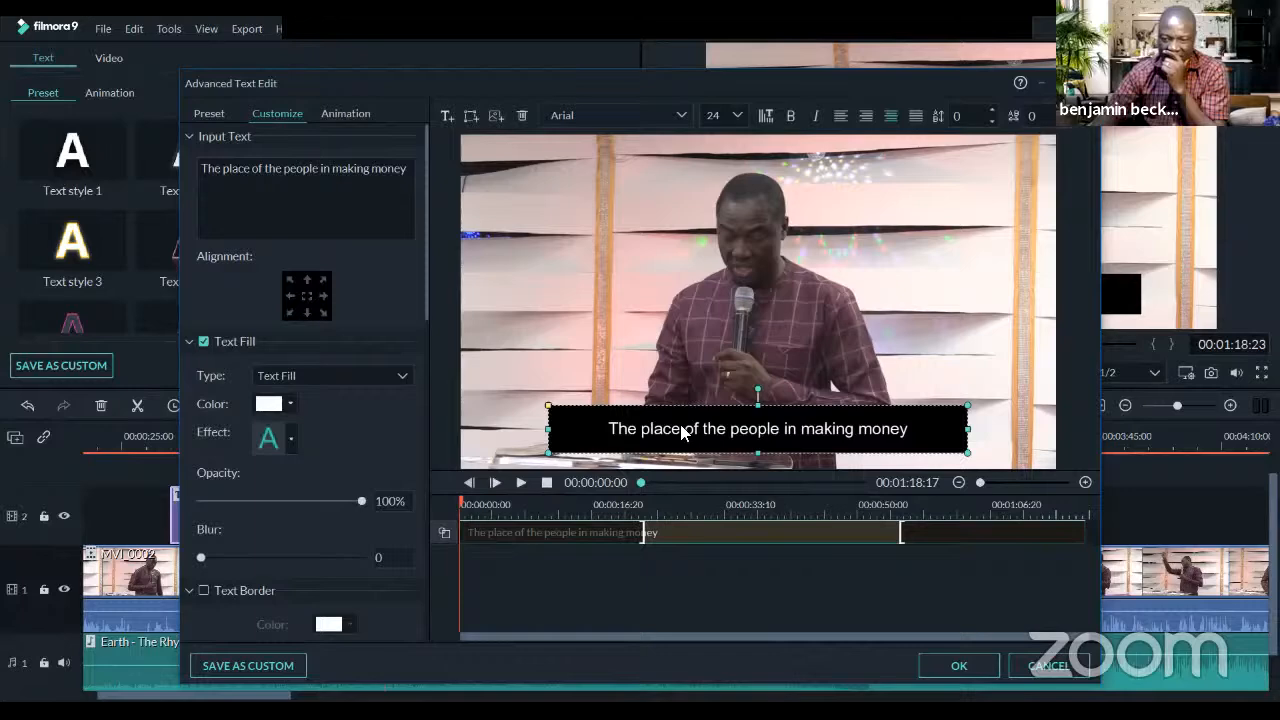
scroll(342, 434, down, 3)
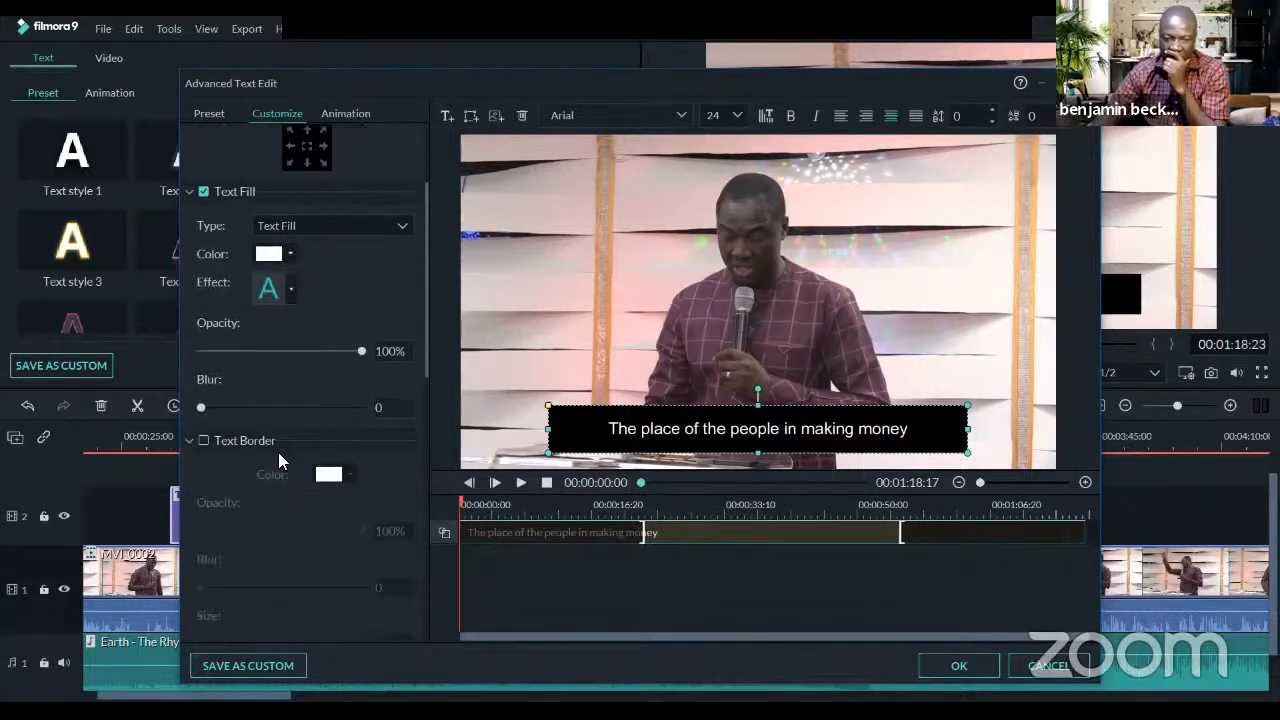
scroll(280, 450, up, 2)
scroll(270, 444, down, 12)
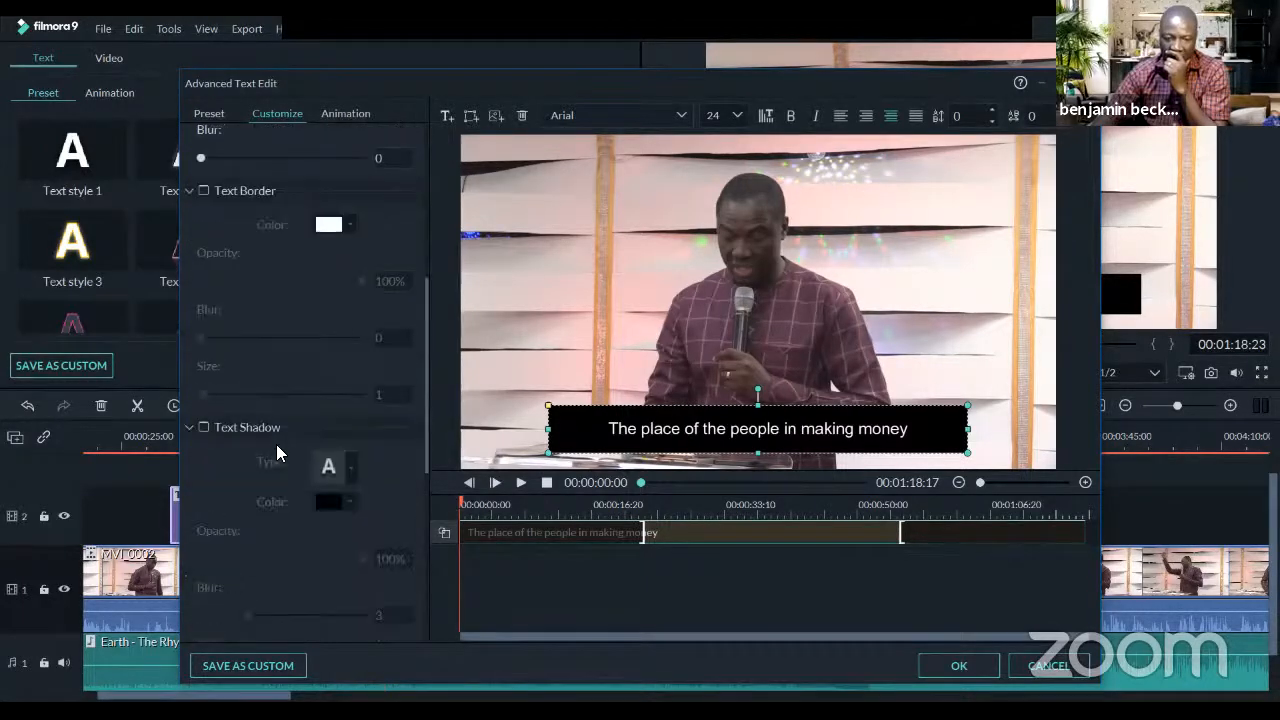
scroll(210, 440, down, 3)
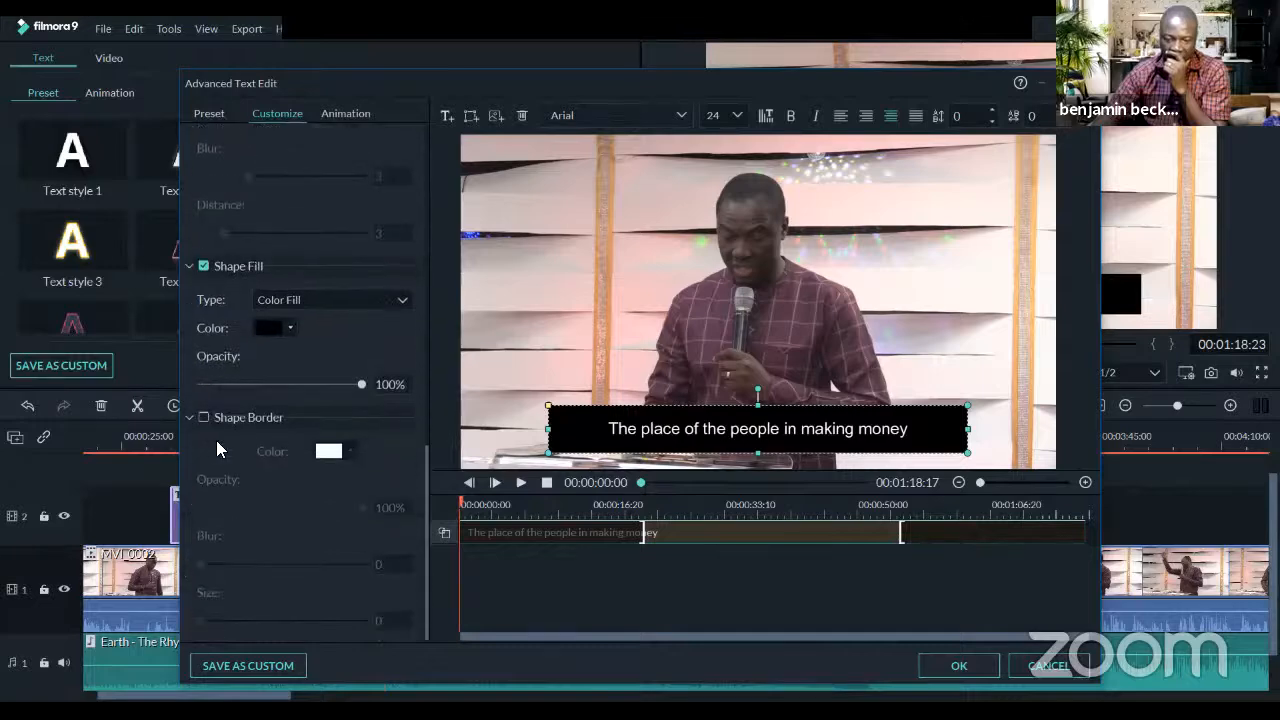
click(204, 417)
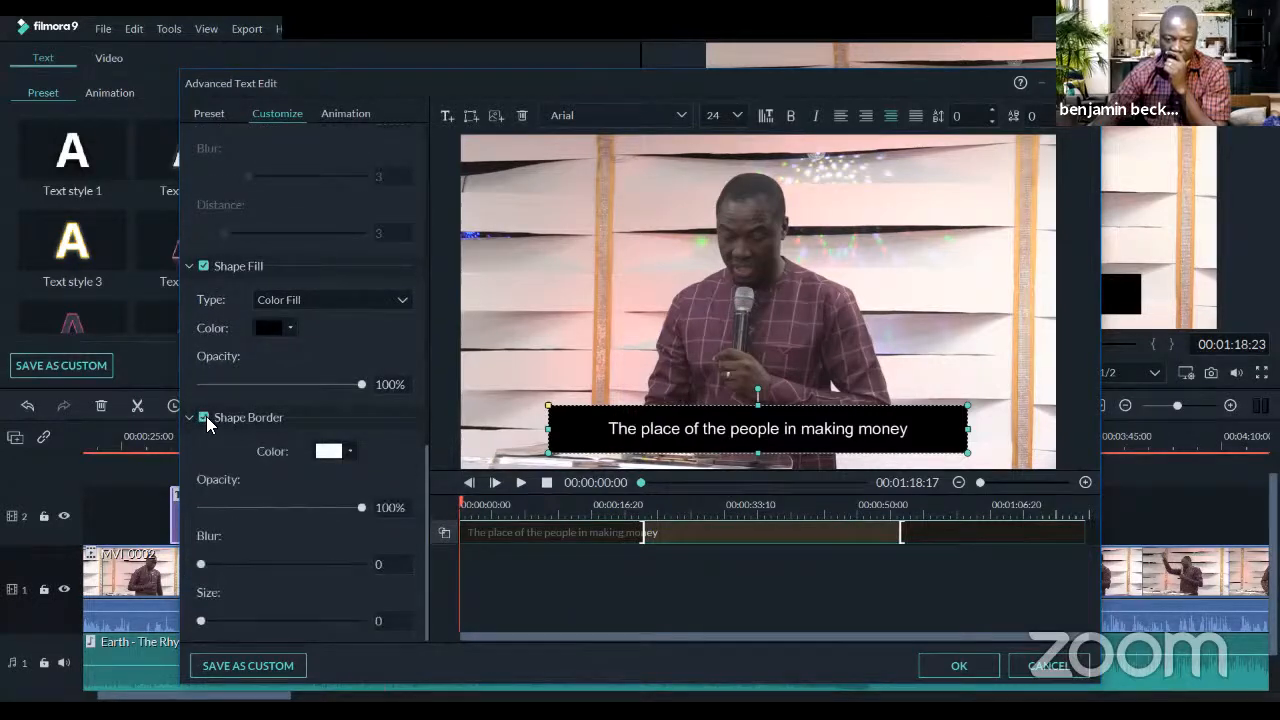
click(348, 453)
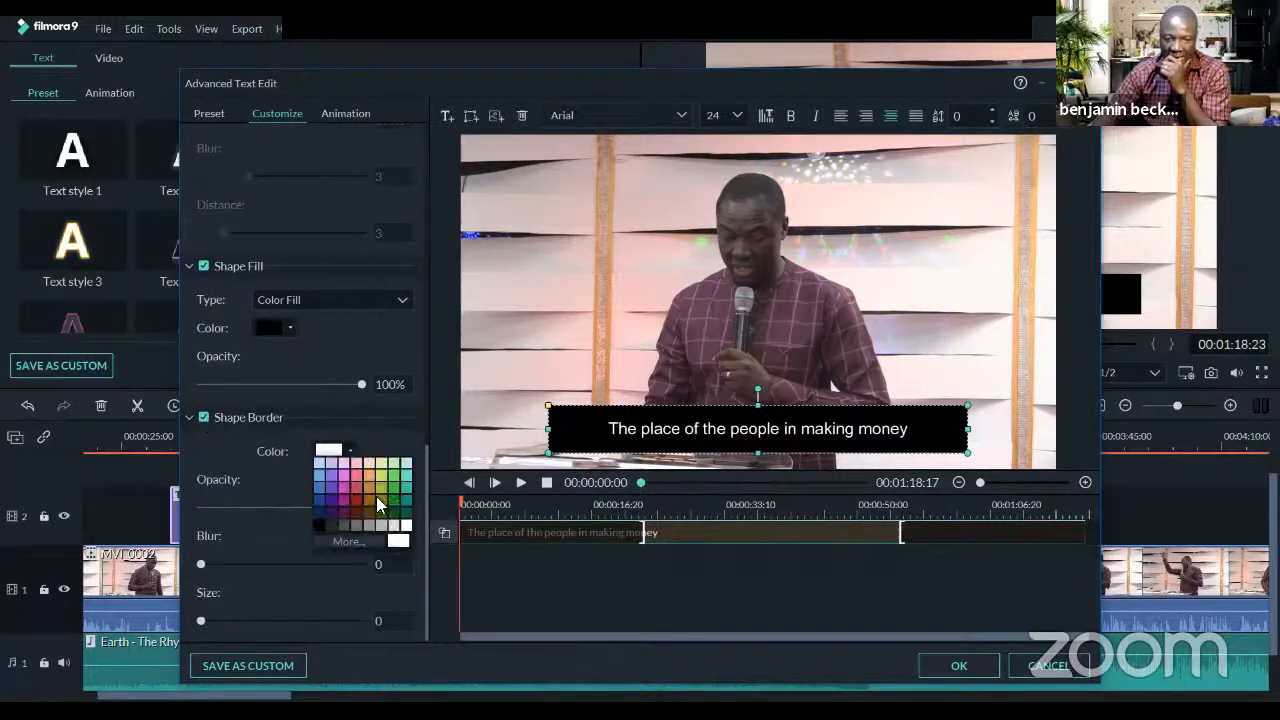
click(355, 493)
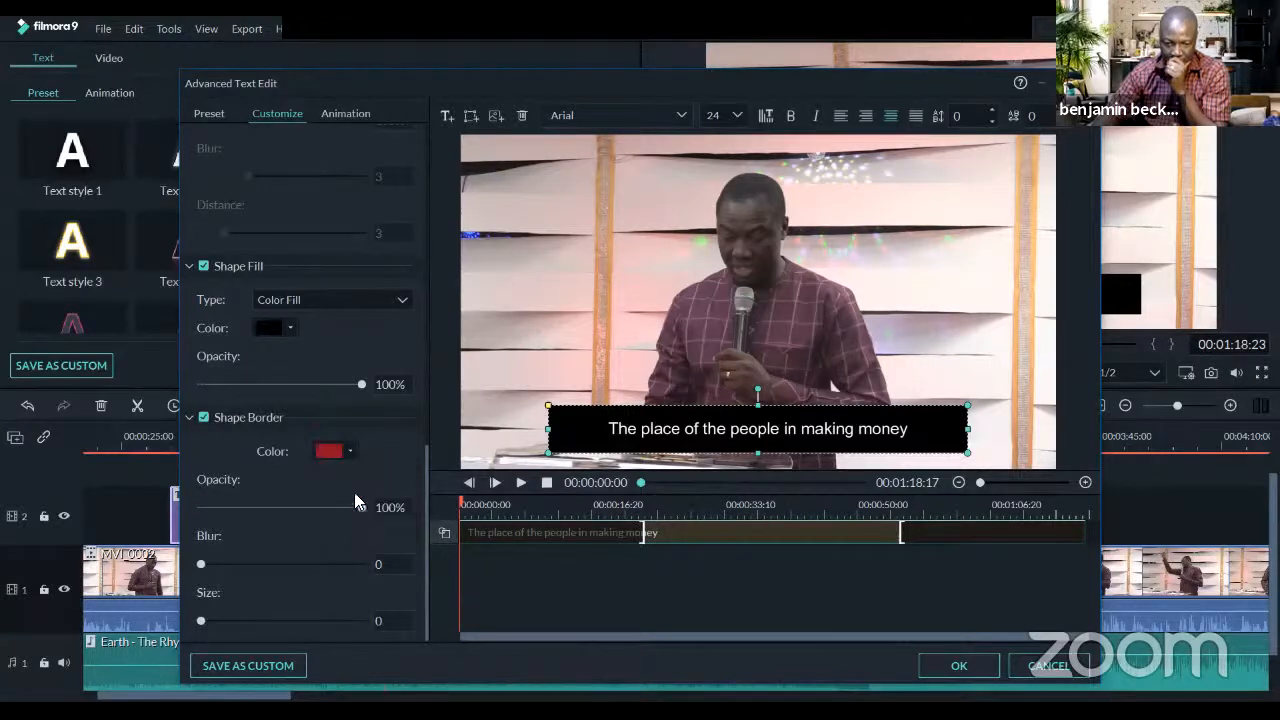
mouse_move(203, 621)
mouse_down()
mouse_move(236, 618)
mouse_move(222, 620)
mouse_up()
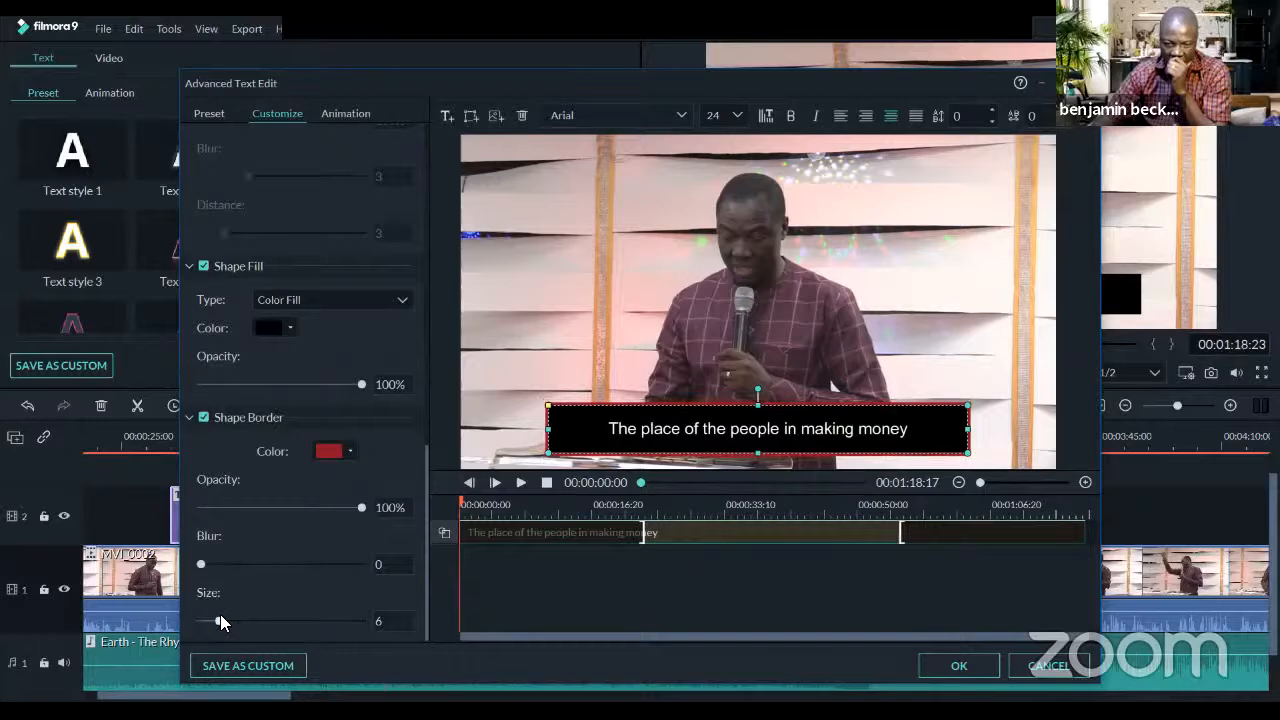
Try a white shape fill for the title box, and settle on dark red matching its border
click(288, 328)
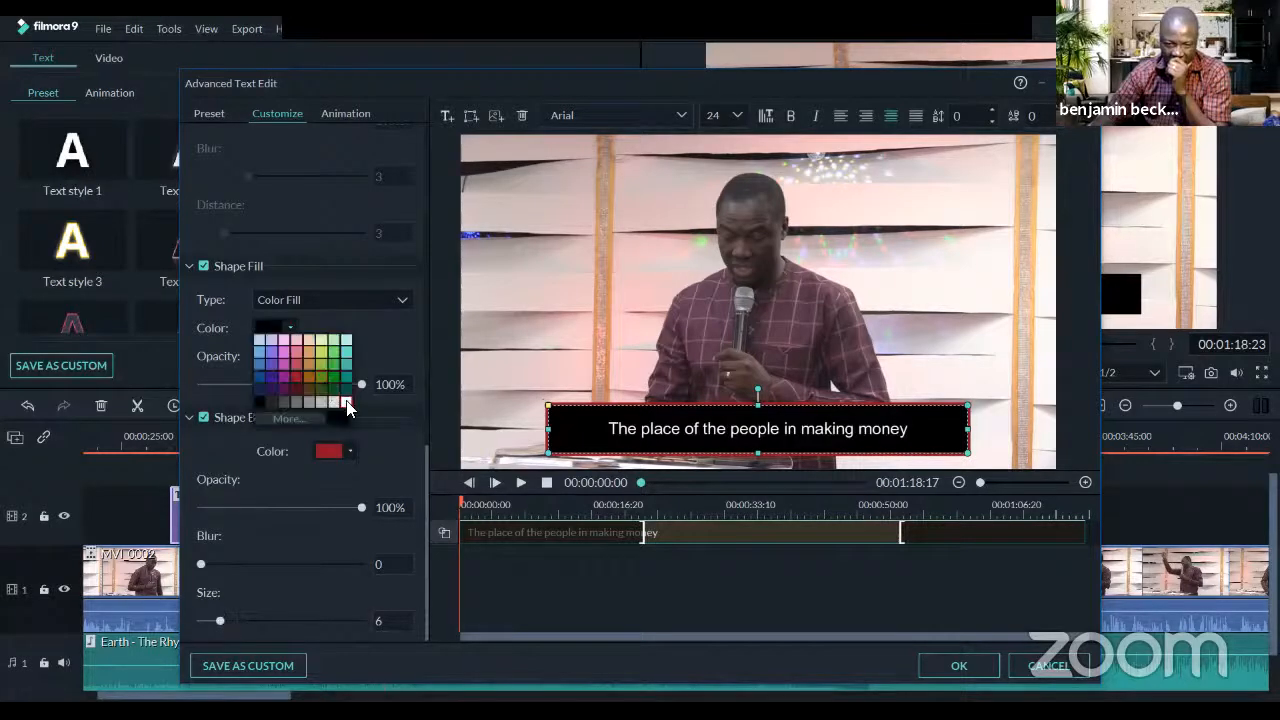
click(346, 402)
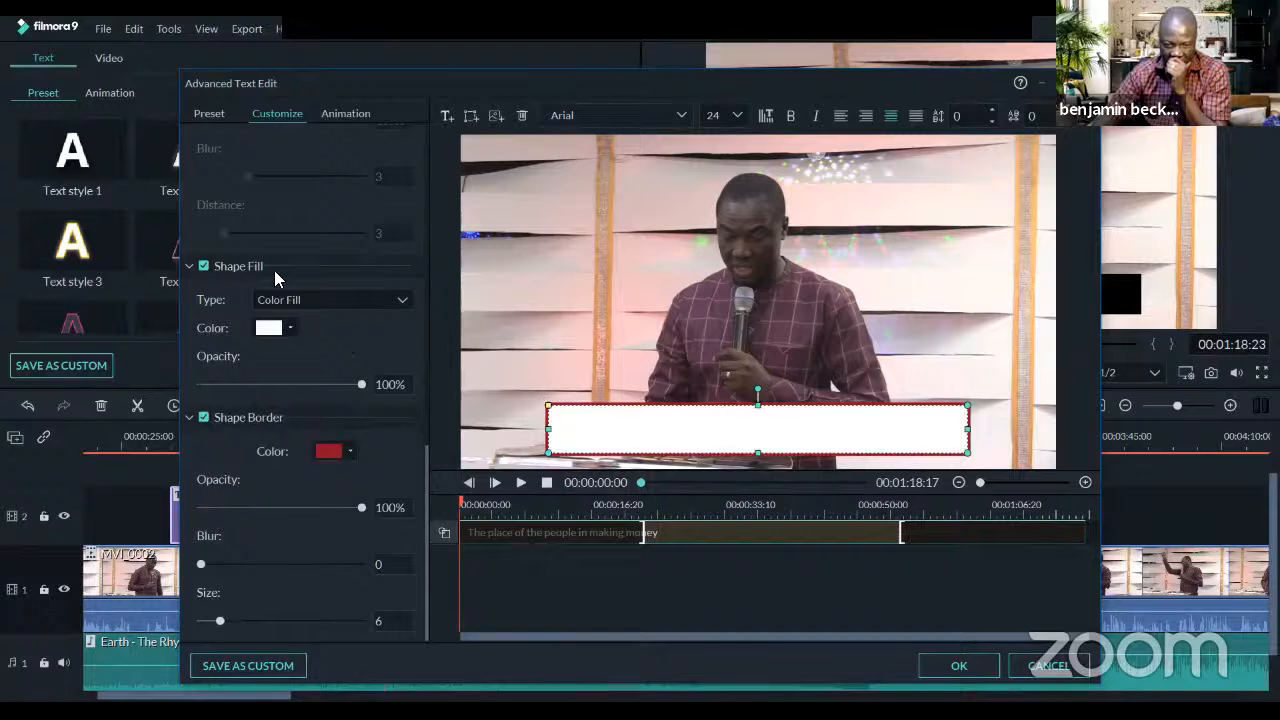
click(291, 328)
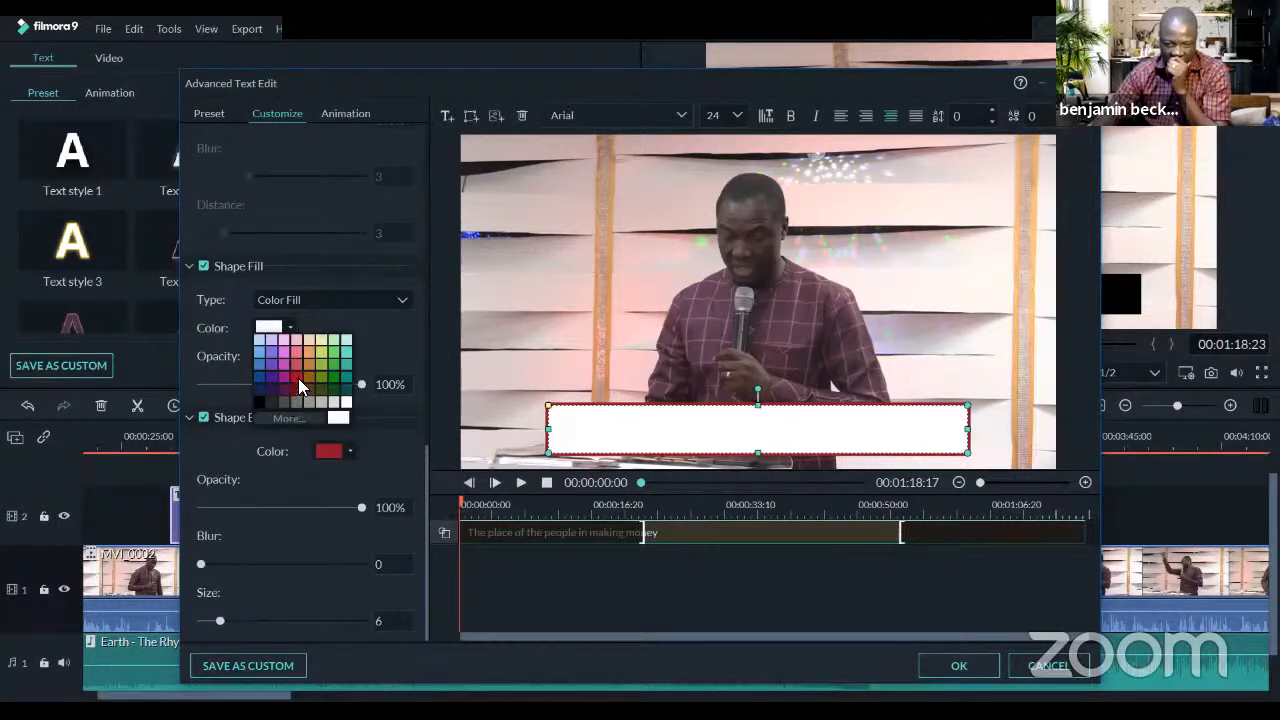
click(295, 378)
Enable a text border on the title, colour it black and set its size to 26
scroll(304, 475, up, 6)
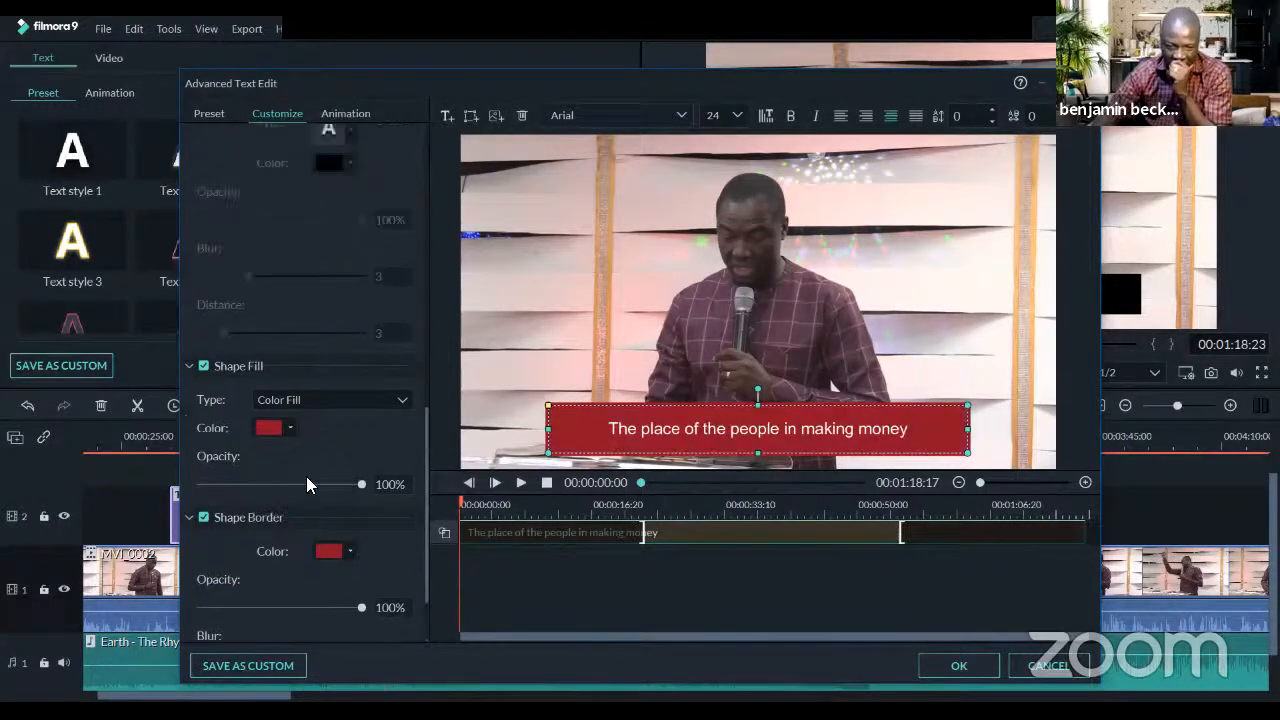
scroll(314, 457, up, 4)
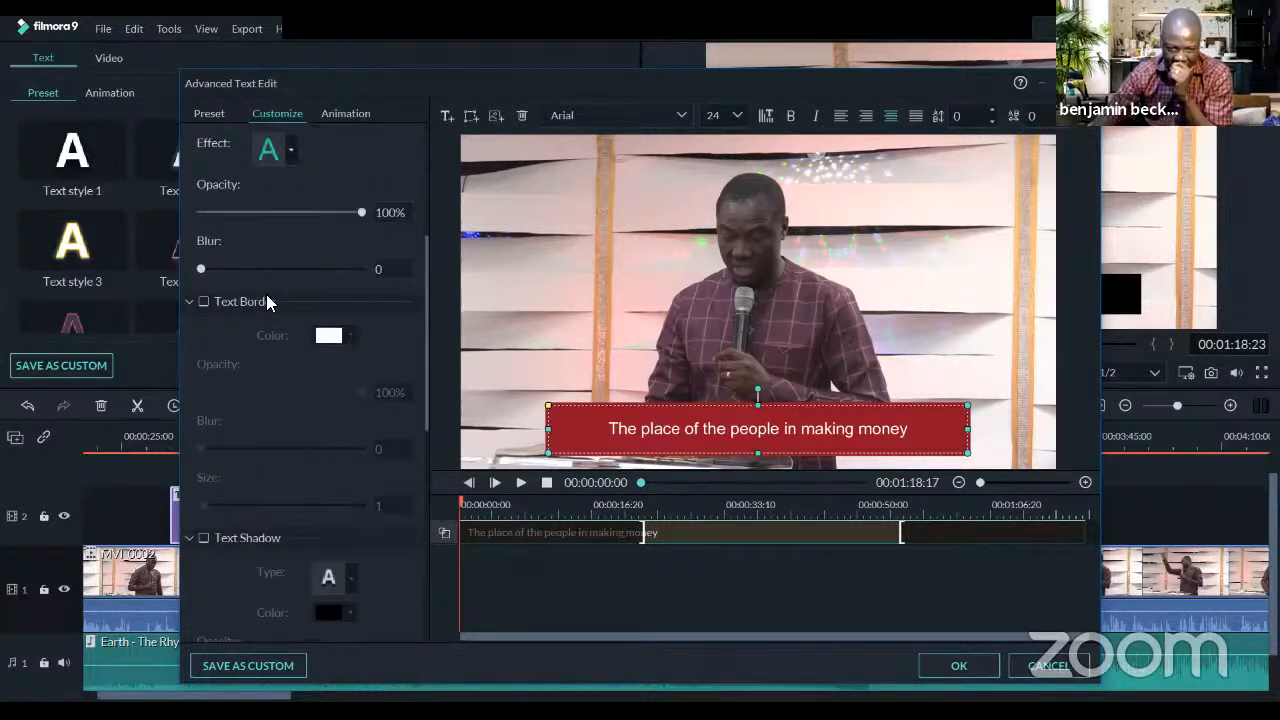
click(205, 300)
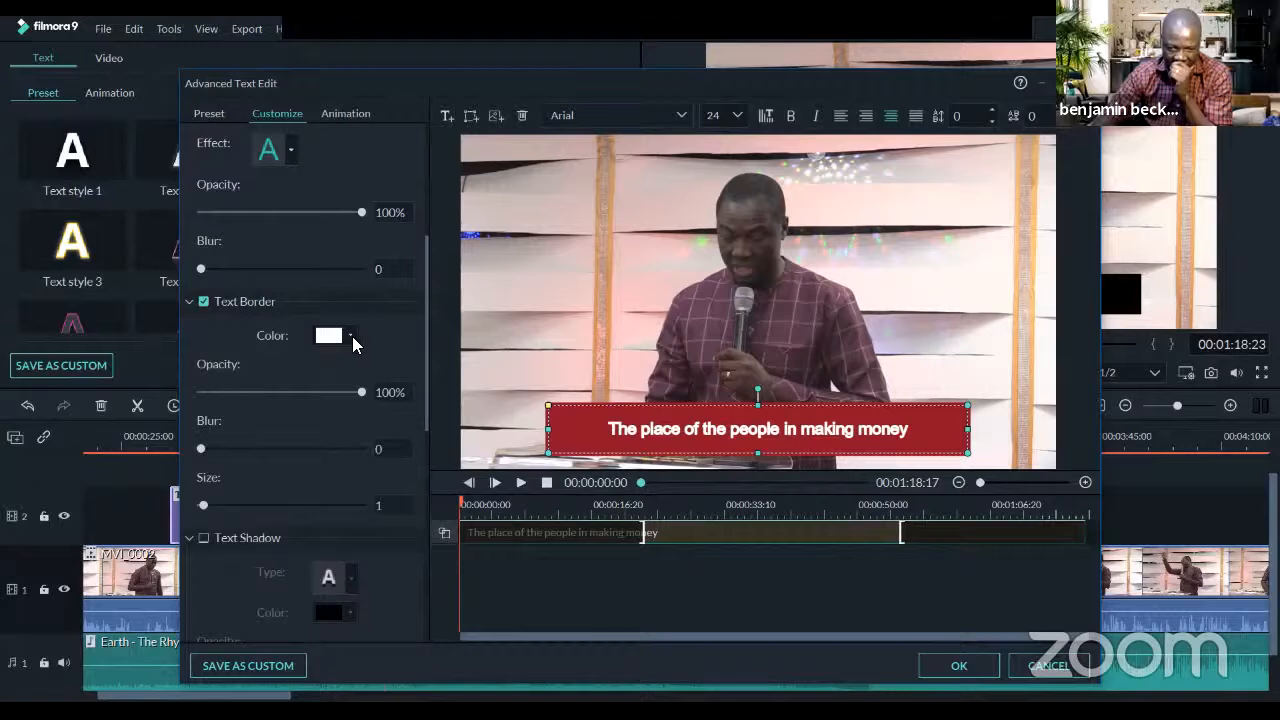
click(350, 336)
click(324, 409)
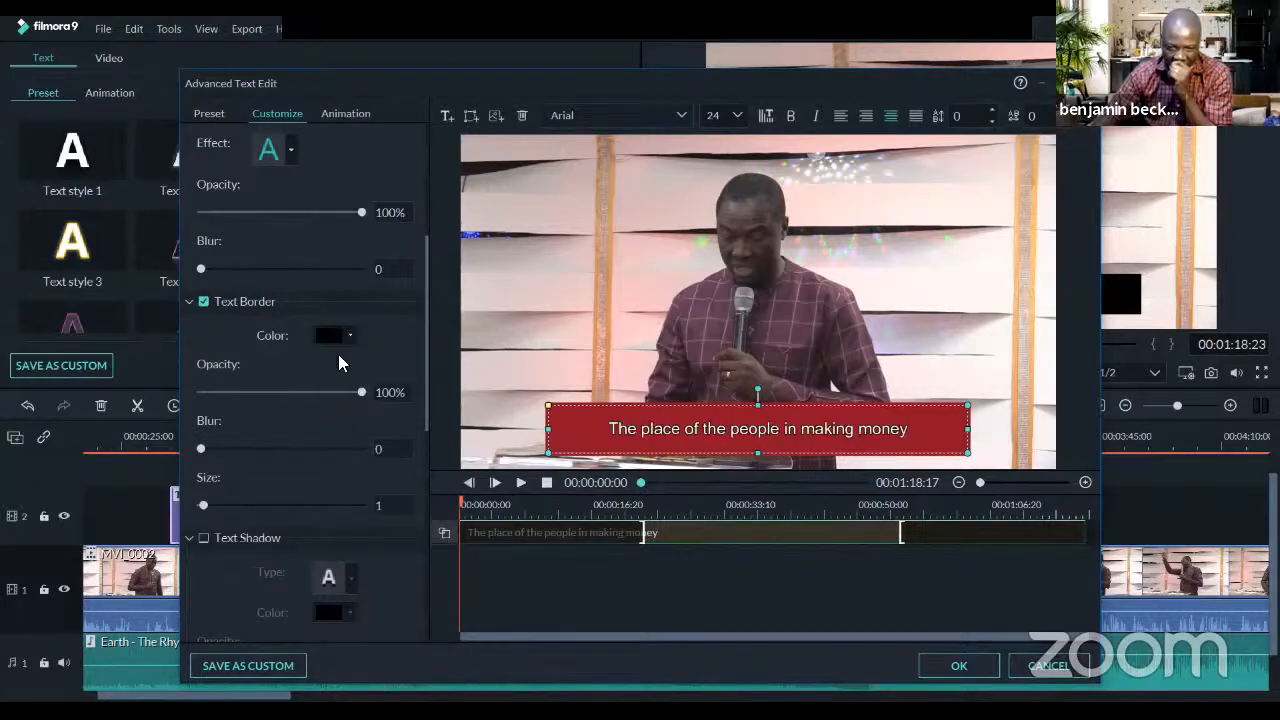
drag(205, 505, 286, 506)
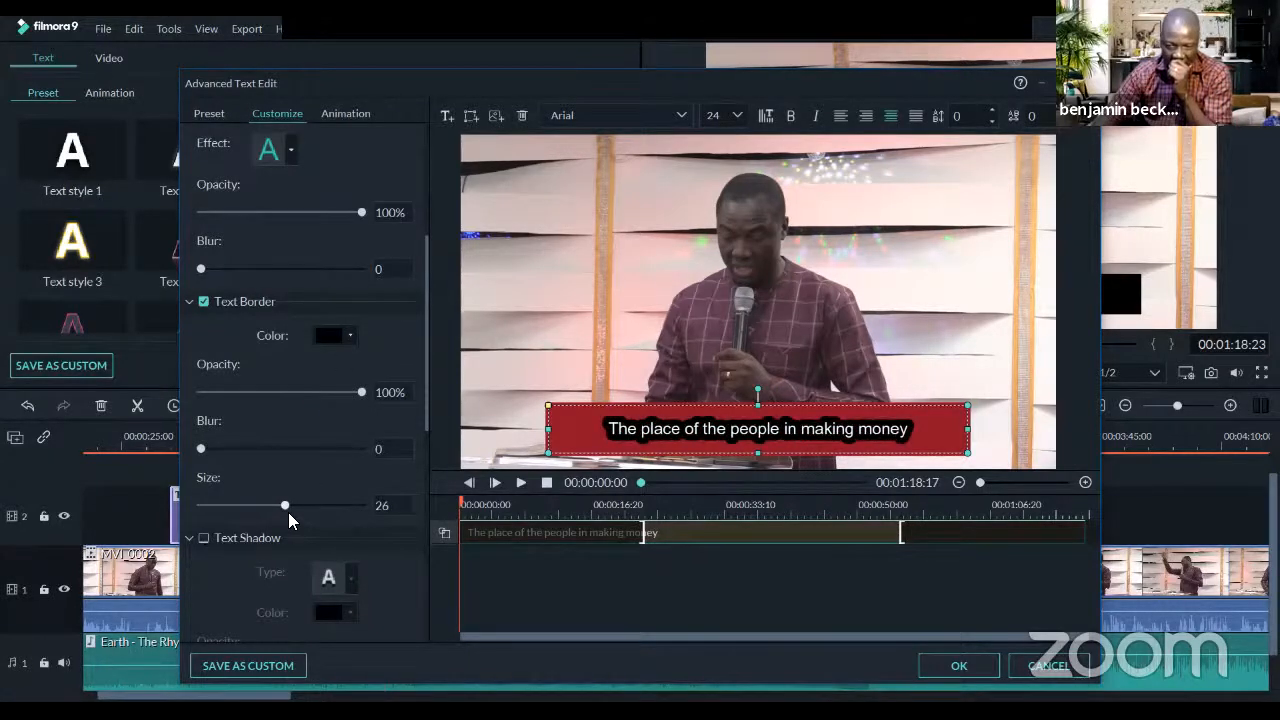
Change the title's text fill to a pale yellow-green and set the font size to 28
scroll(340, 420, up, 4)
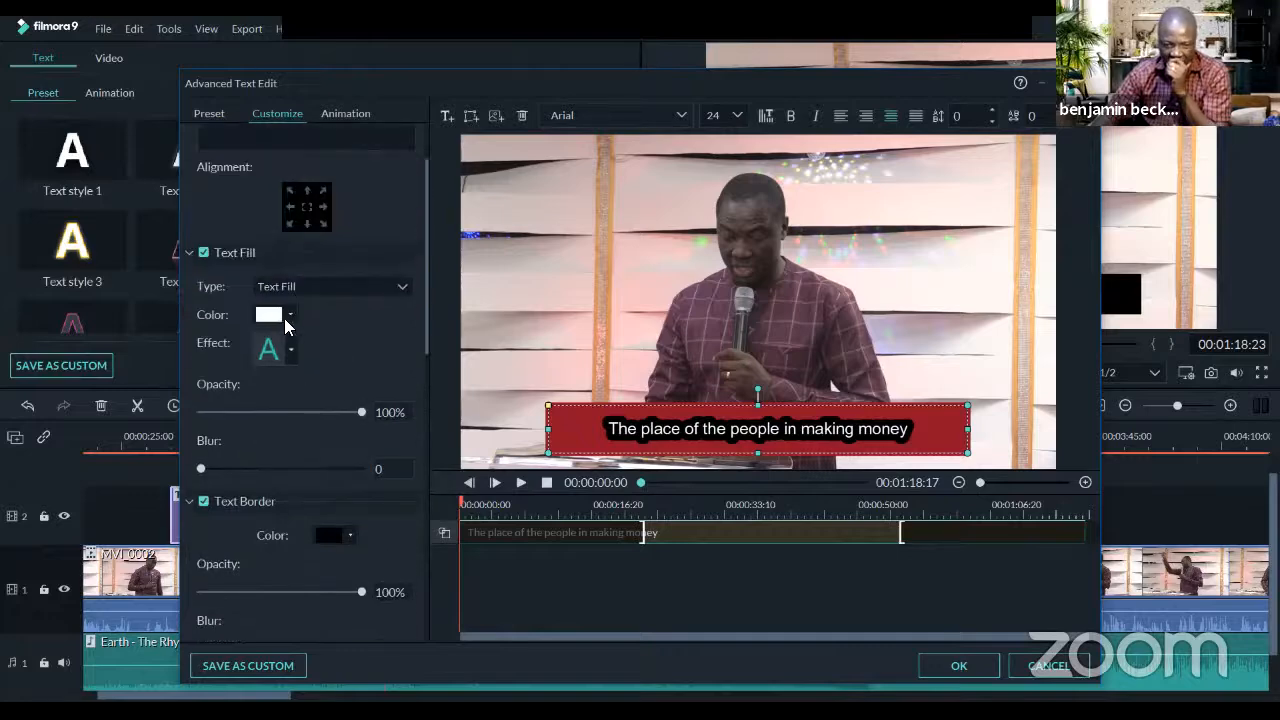
click(288, 314)
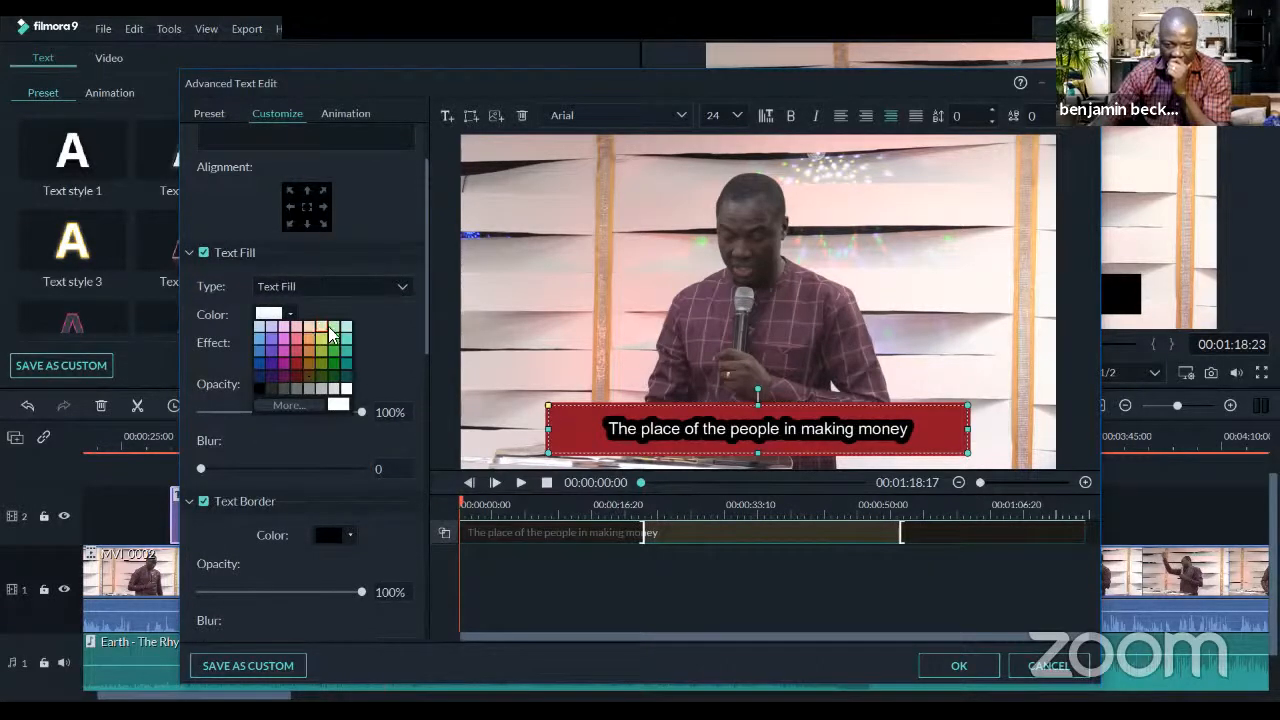
click(331, 328)
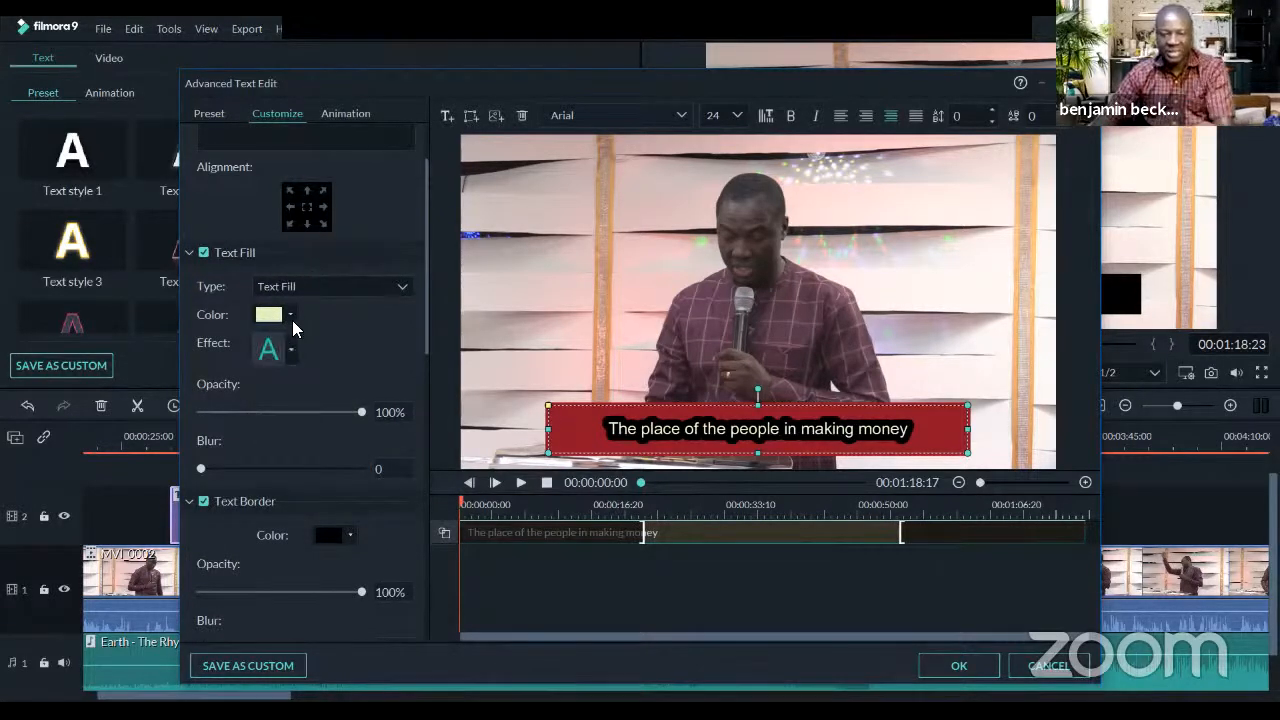
scroll(292, 320, up, 2)
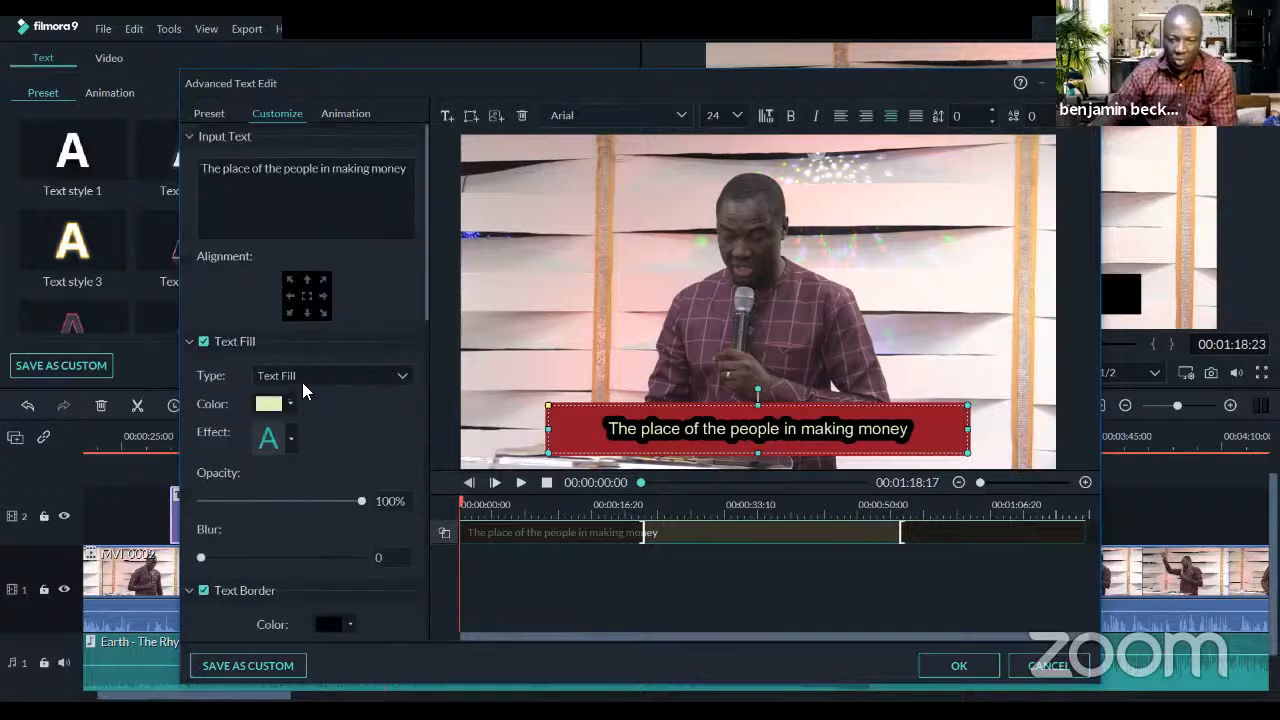
click(740, 119)
click(714, 188)
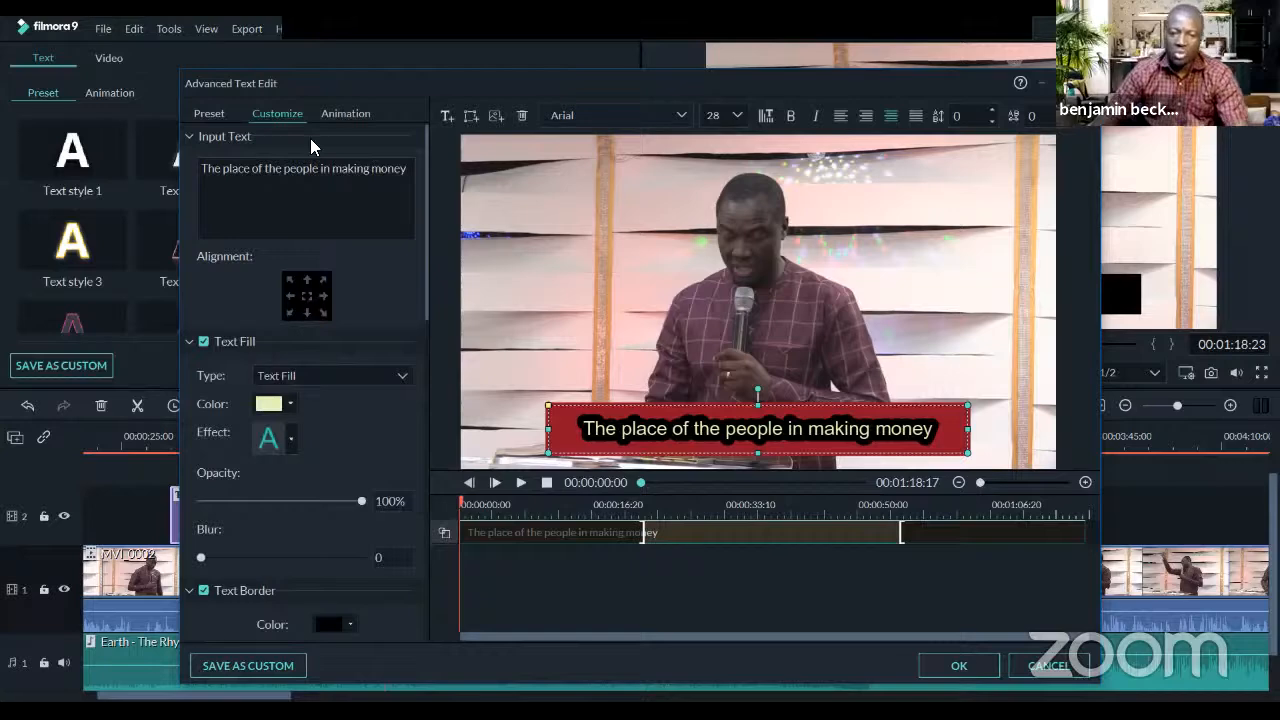
Try the String Blur, Doomo Design, RichTick and Random animations on the title
click(330, 112)
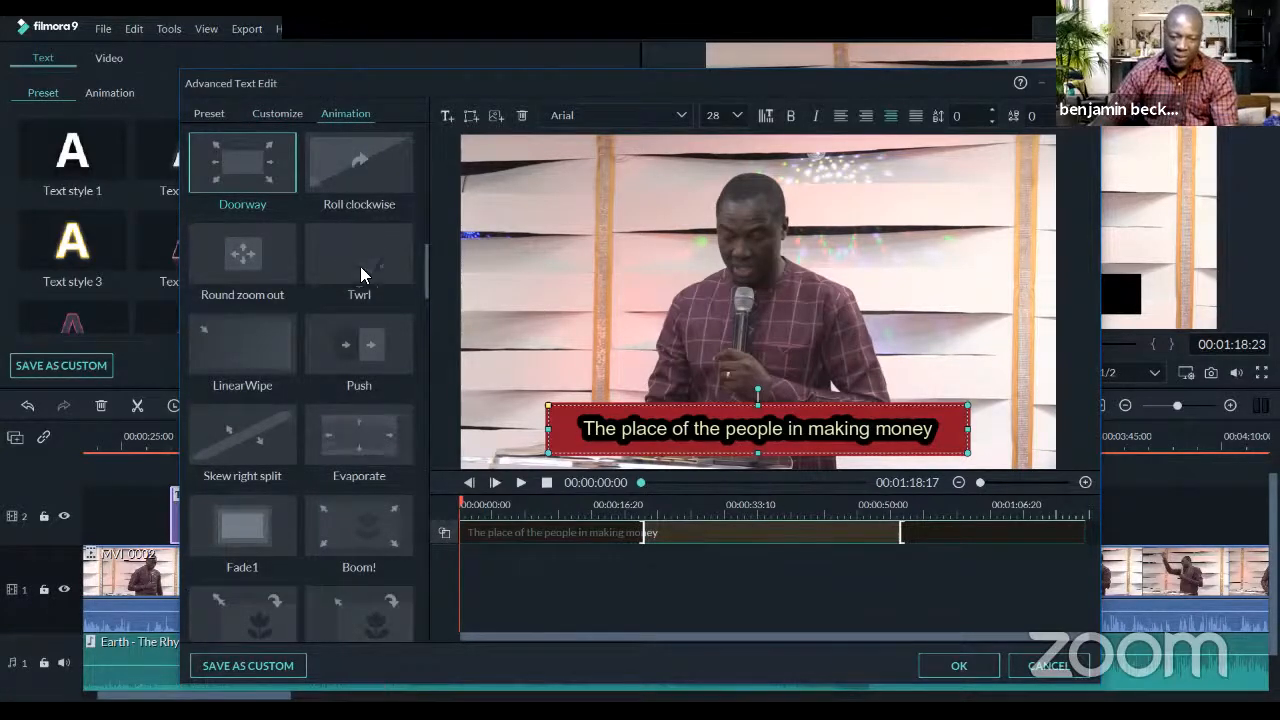
scroll(360, 266, up, 5)
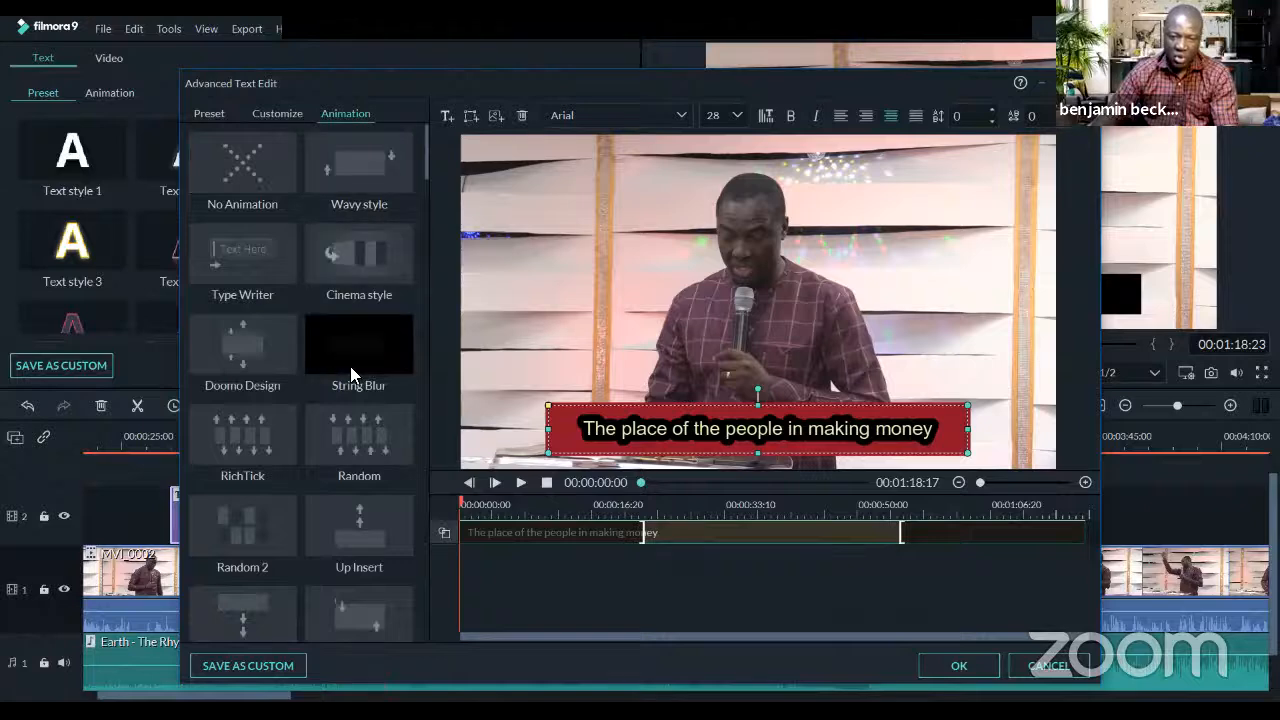
click(348, 354)
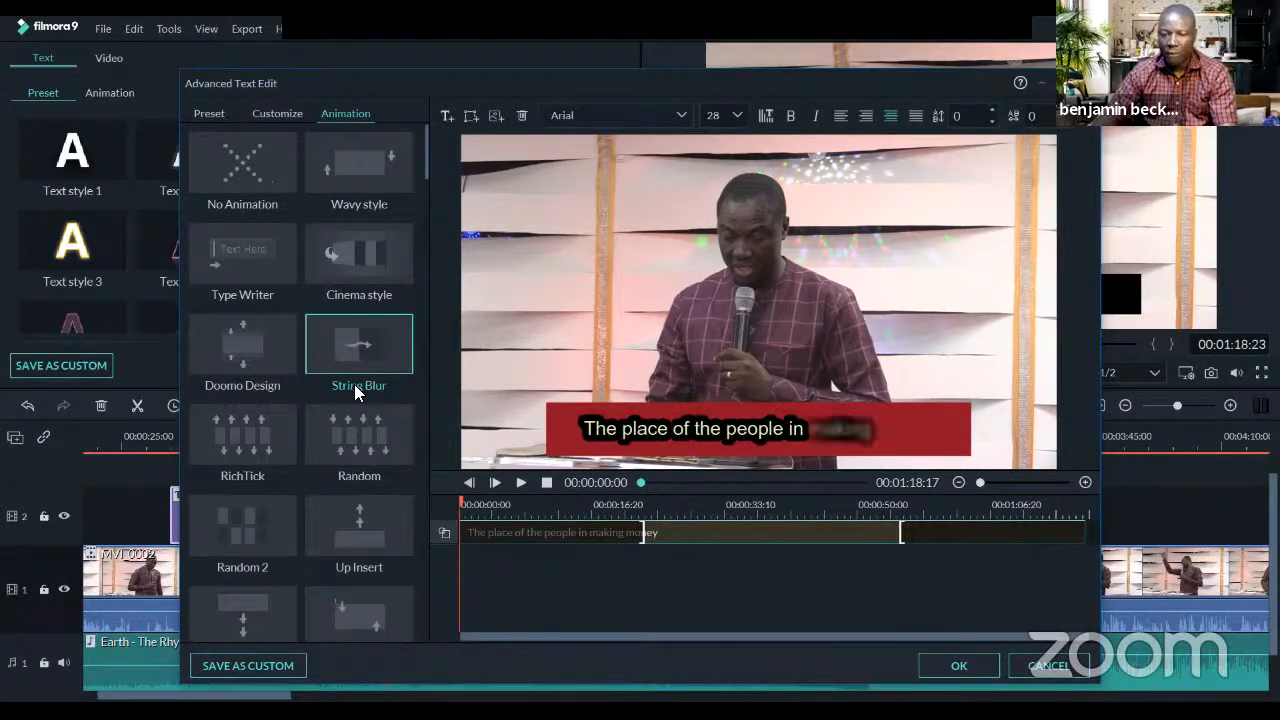
click(271, 356)
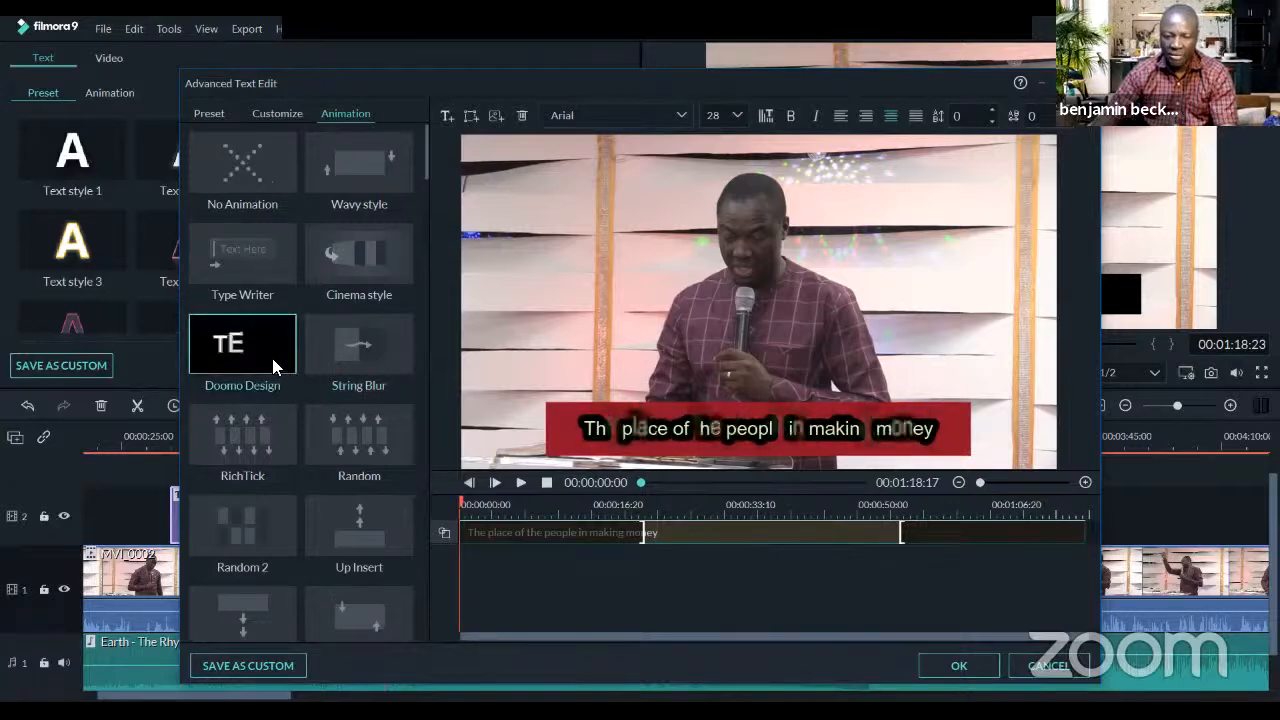
click(268, 412)
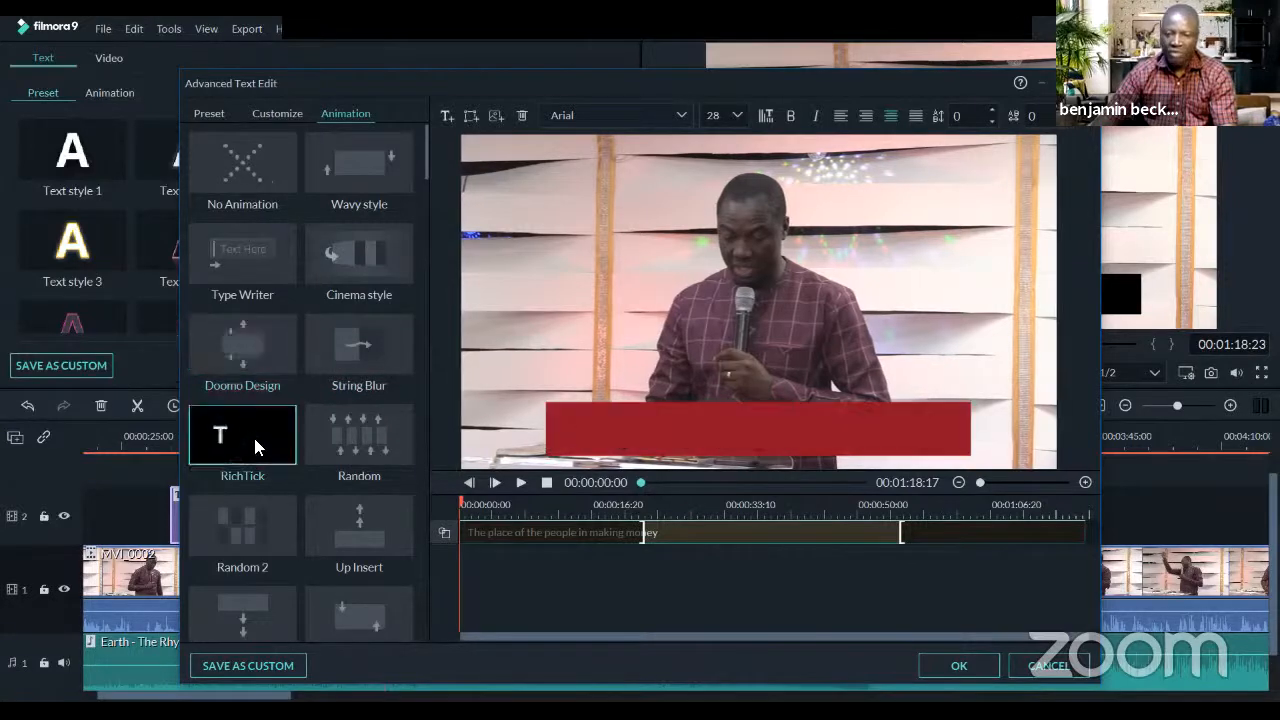
click(384, 438)
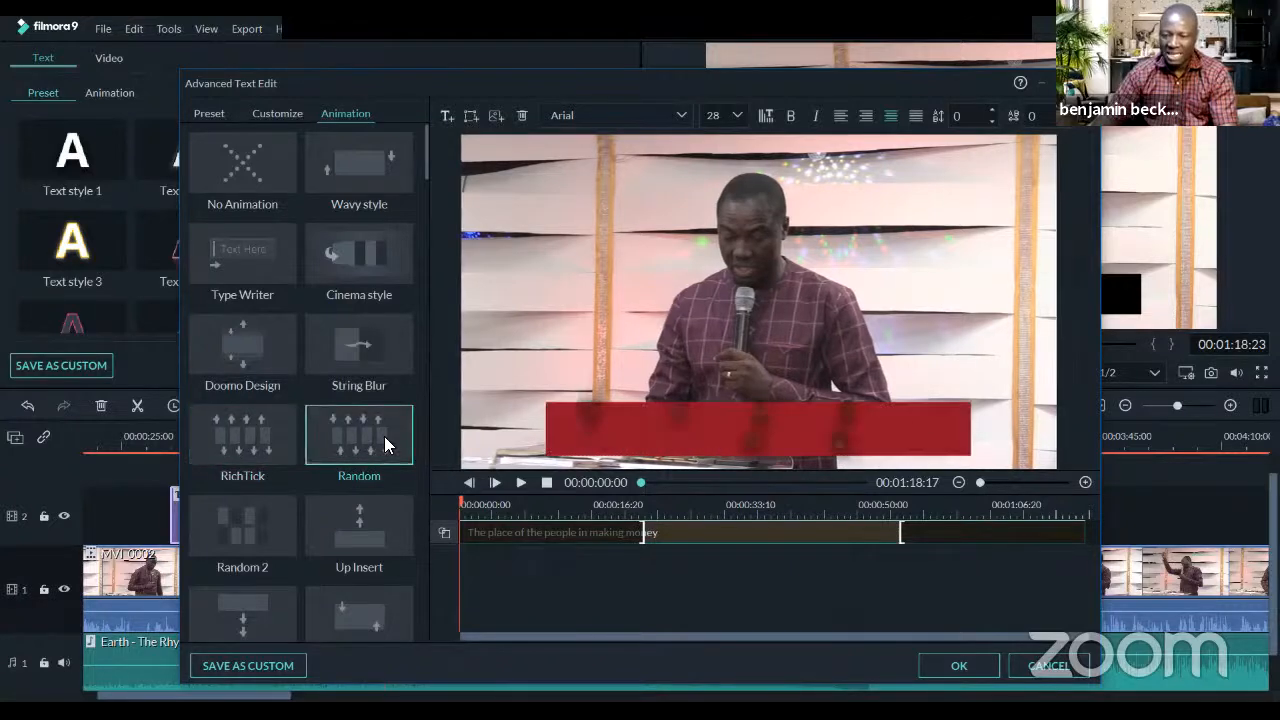
Try the Drop1 and Right Roll animations on the title, and apply Pinwheel
scroll(386, 434, down, 6)
click(355, 437)
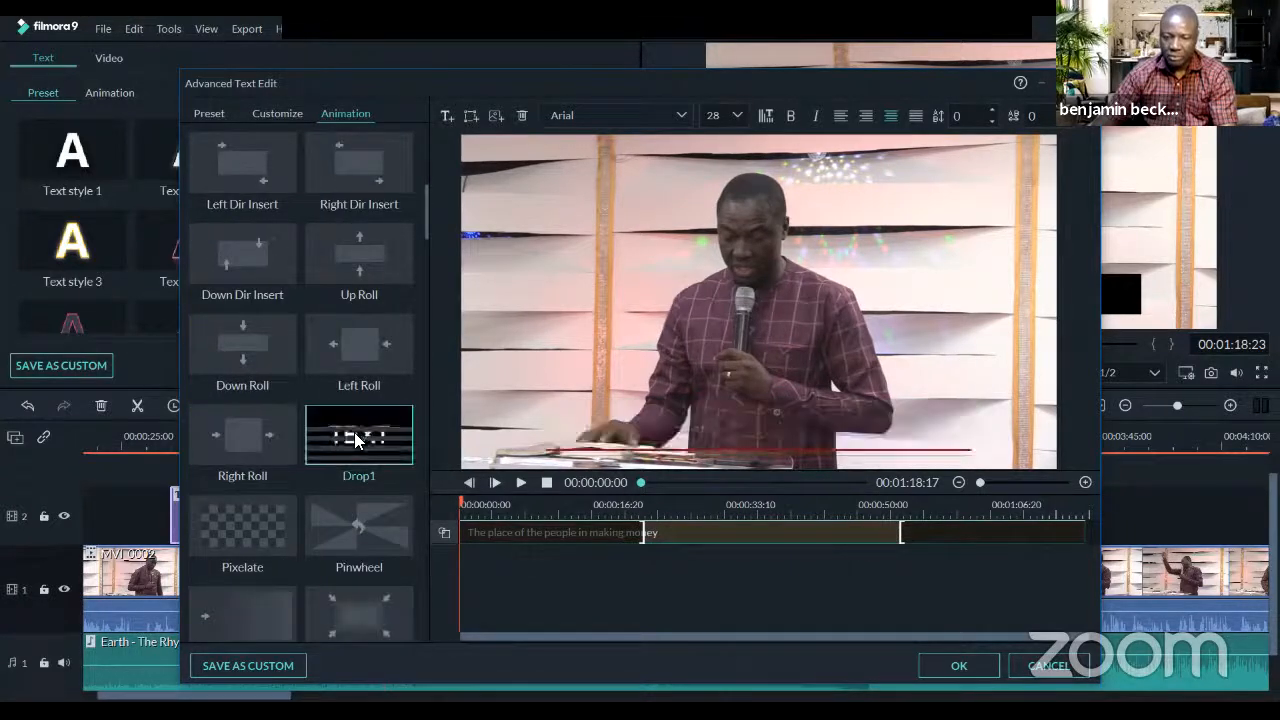
click(251, 432)
click(358, 522)
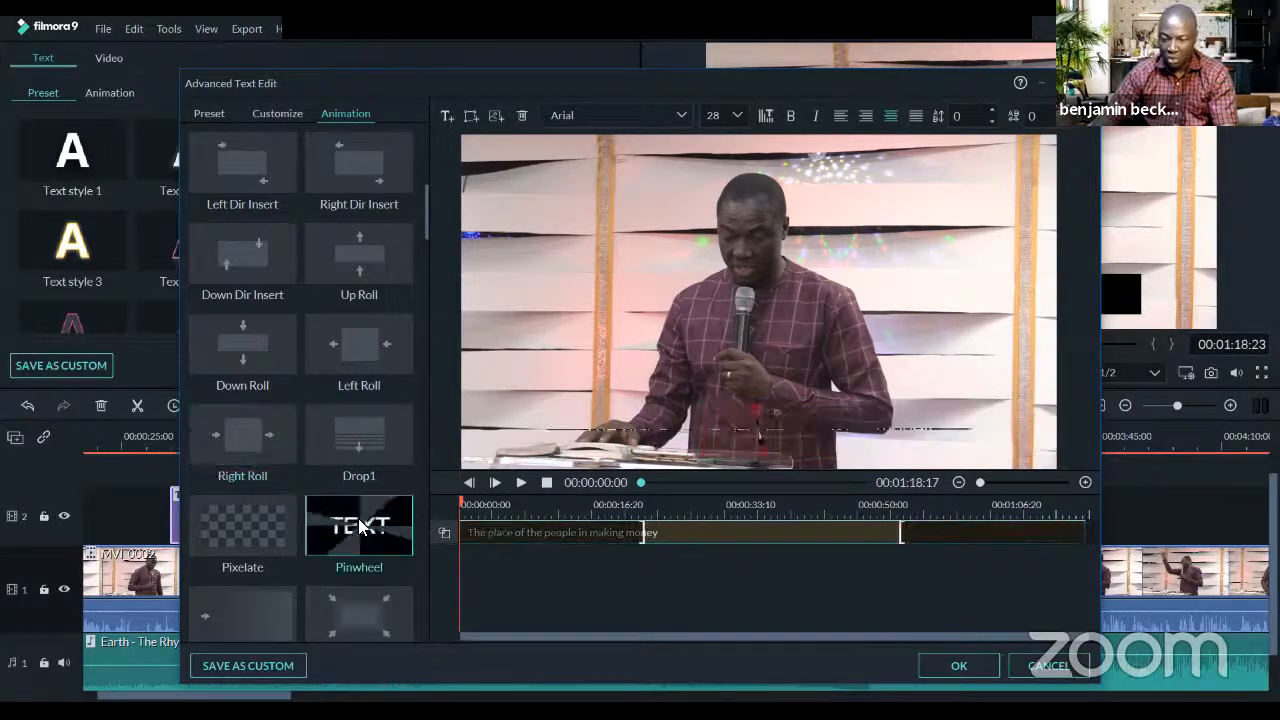
Try the Down Dir Insert and Up Roll animations on the title
click(268, 272)
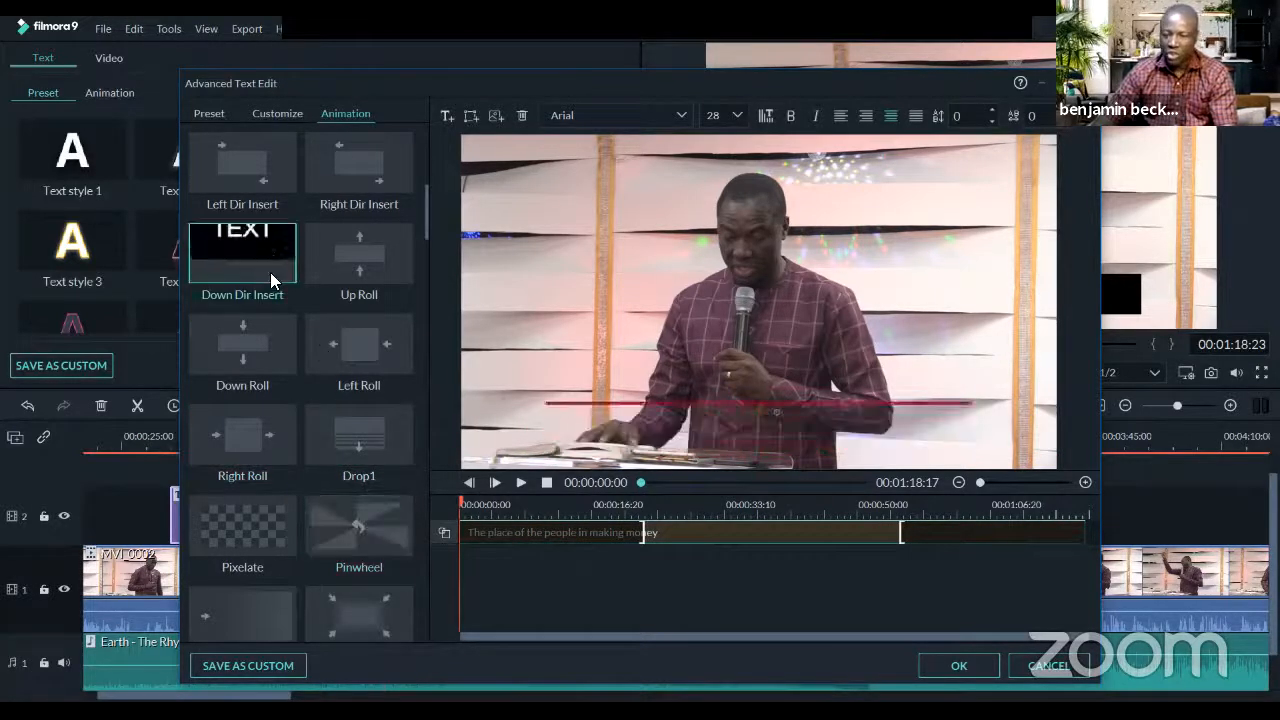
click(366, 290)
scroll(374, 330, up, 3)
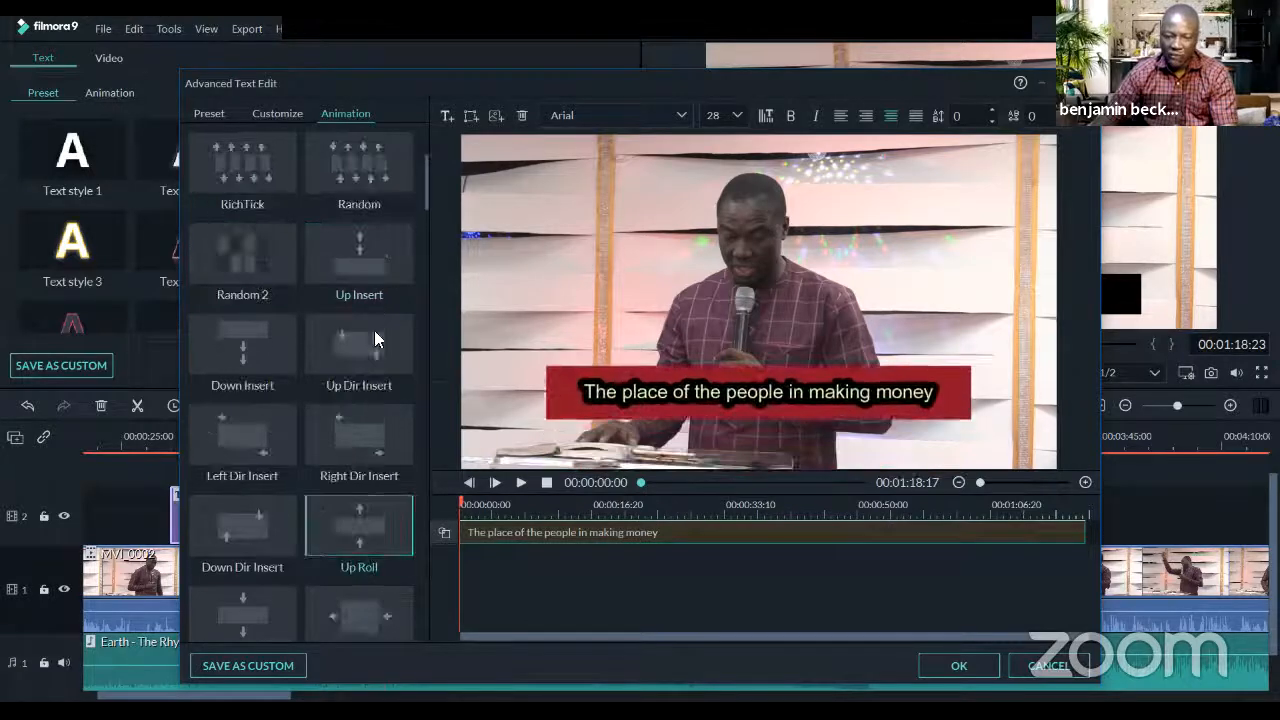
scroll(381, 344, up, 3)
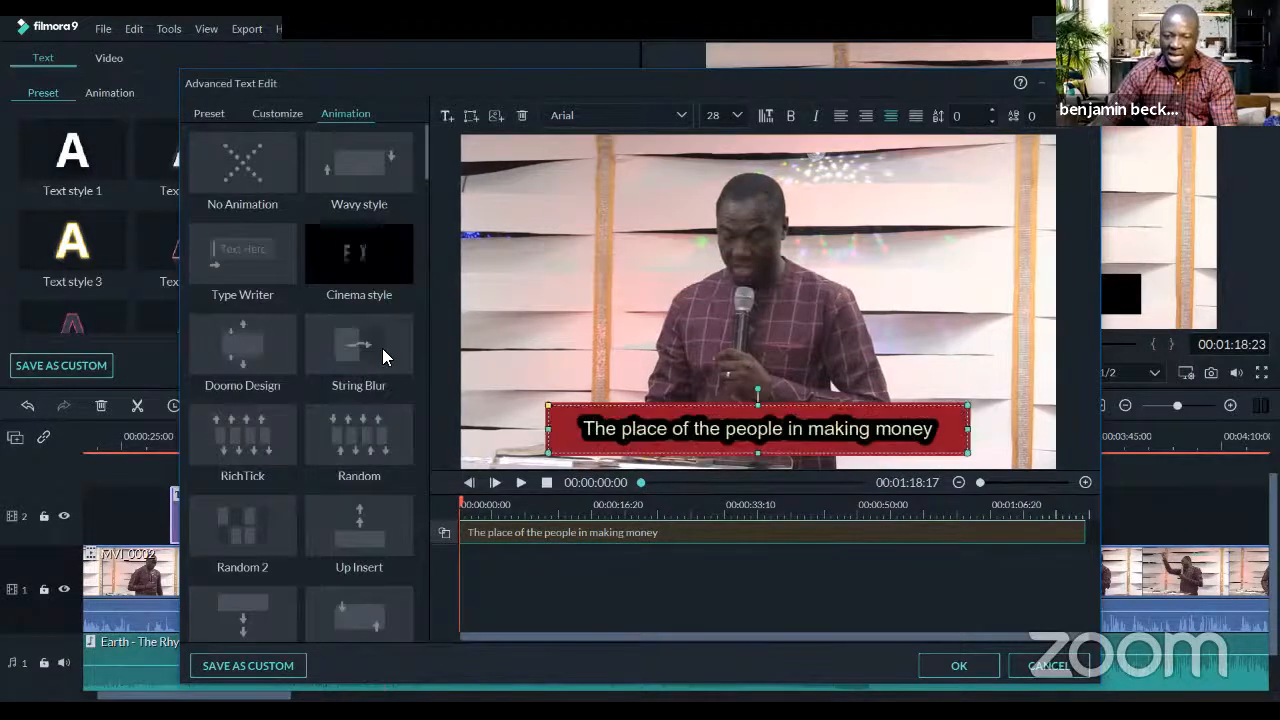
Apply the String Blur animation to the title, save the text edits and return to the timeline
click(359, 256)
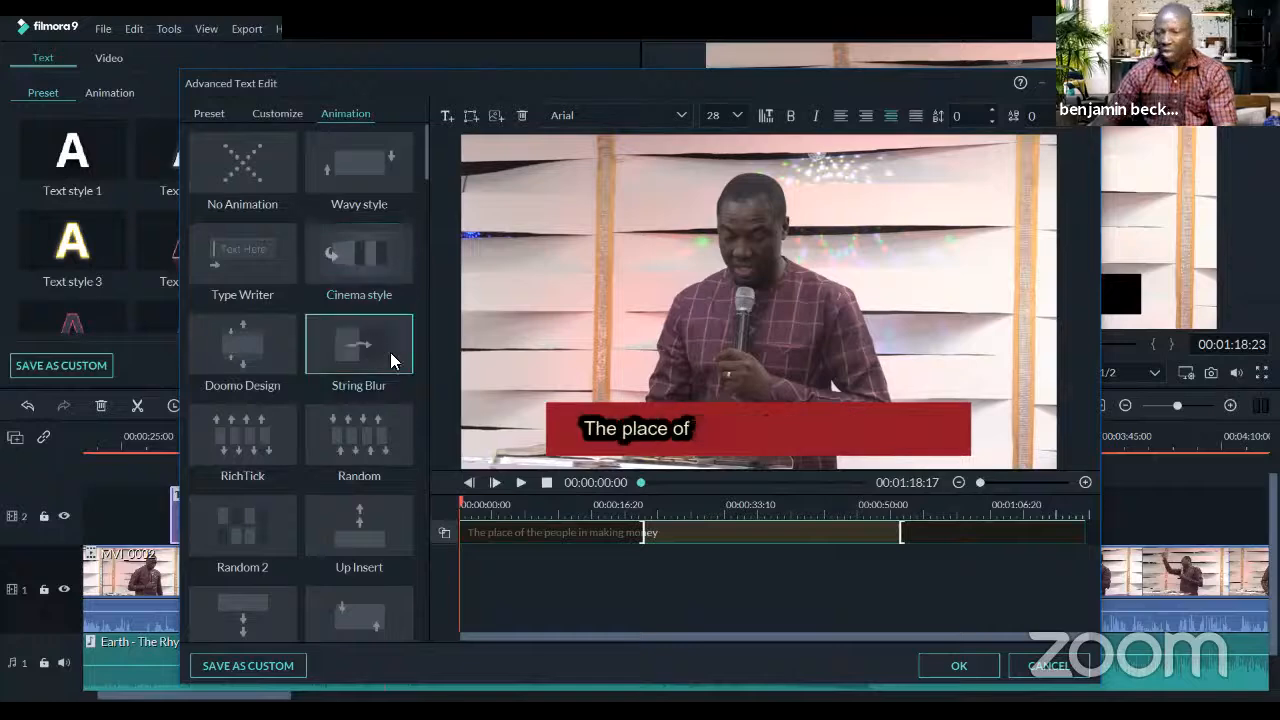
click(391, 361)
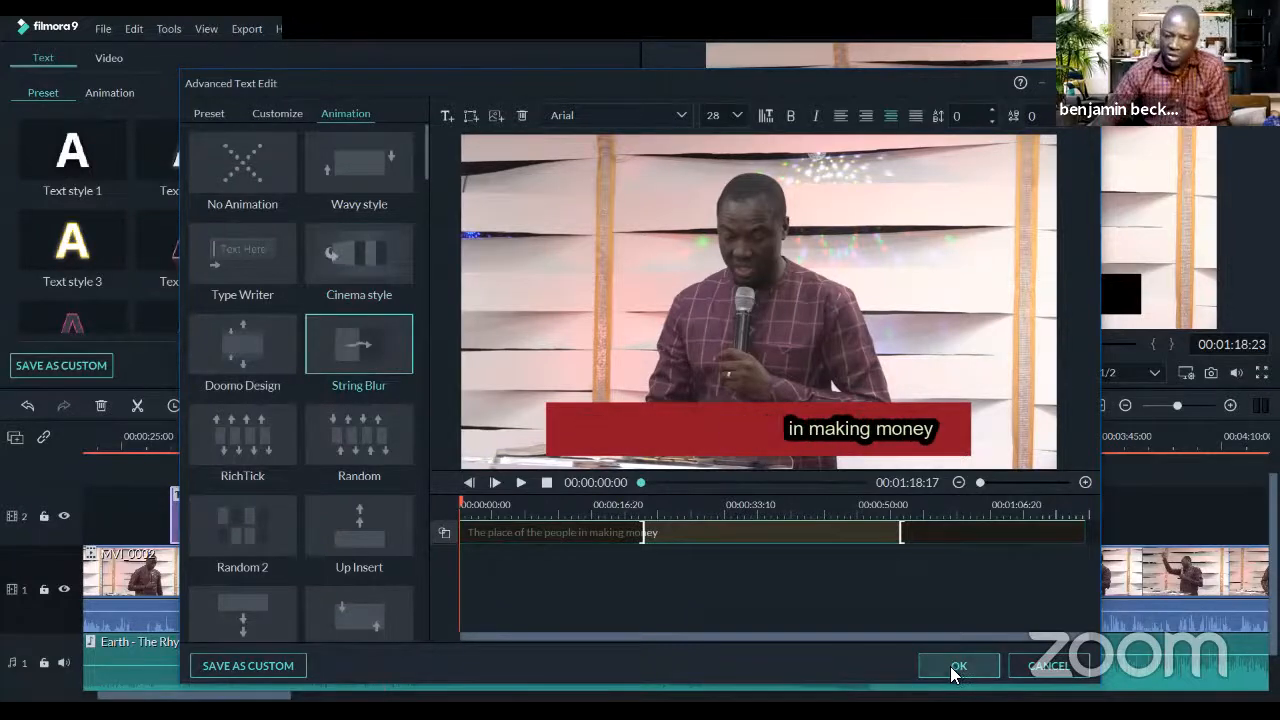
click(953, 668)
click(570, 369)
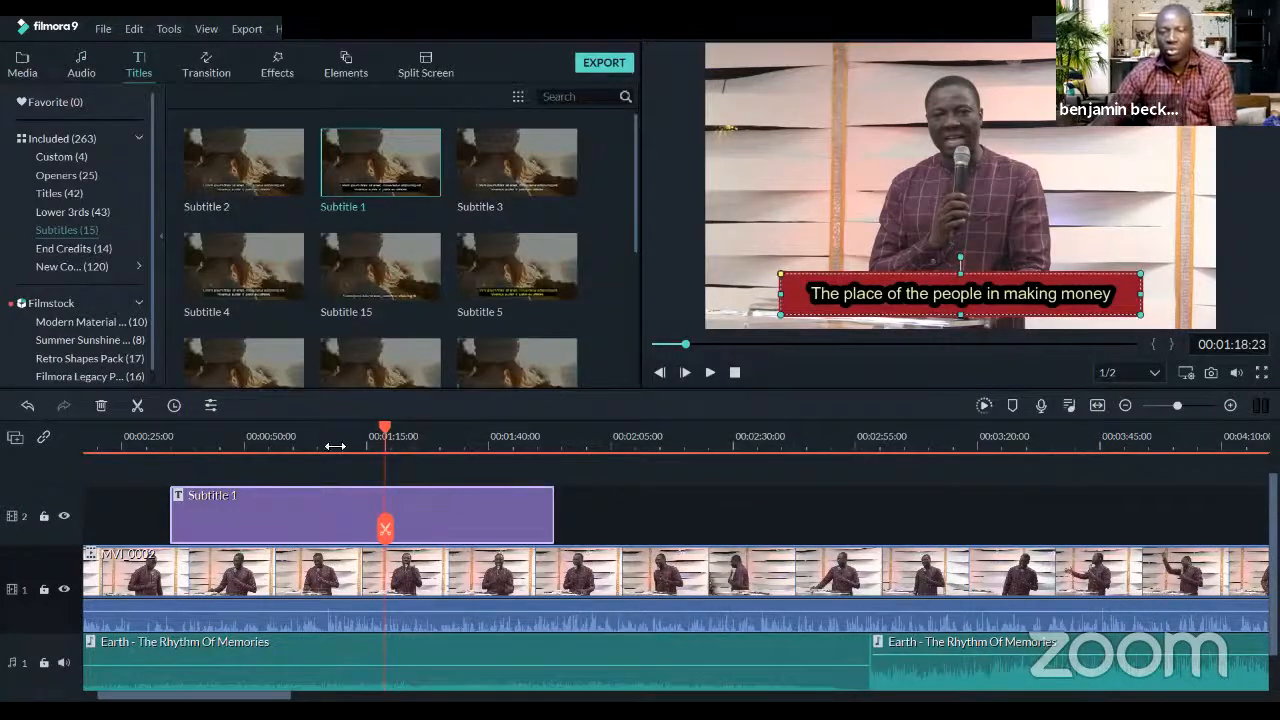
Play back the animated title, first from partway through and again from just before the Subtitle 1 clip
click(222, 436)
key(space)
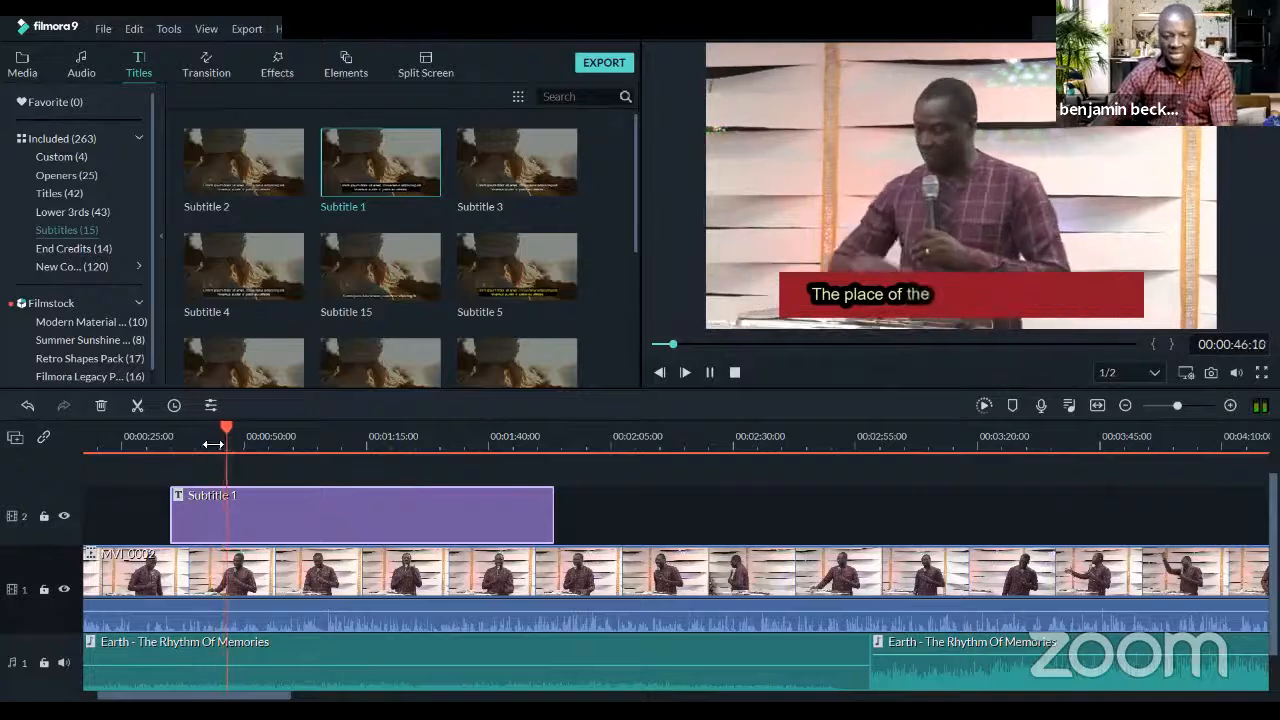
click(156, 440)
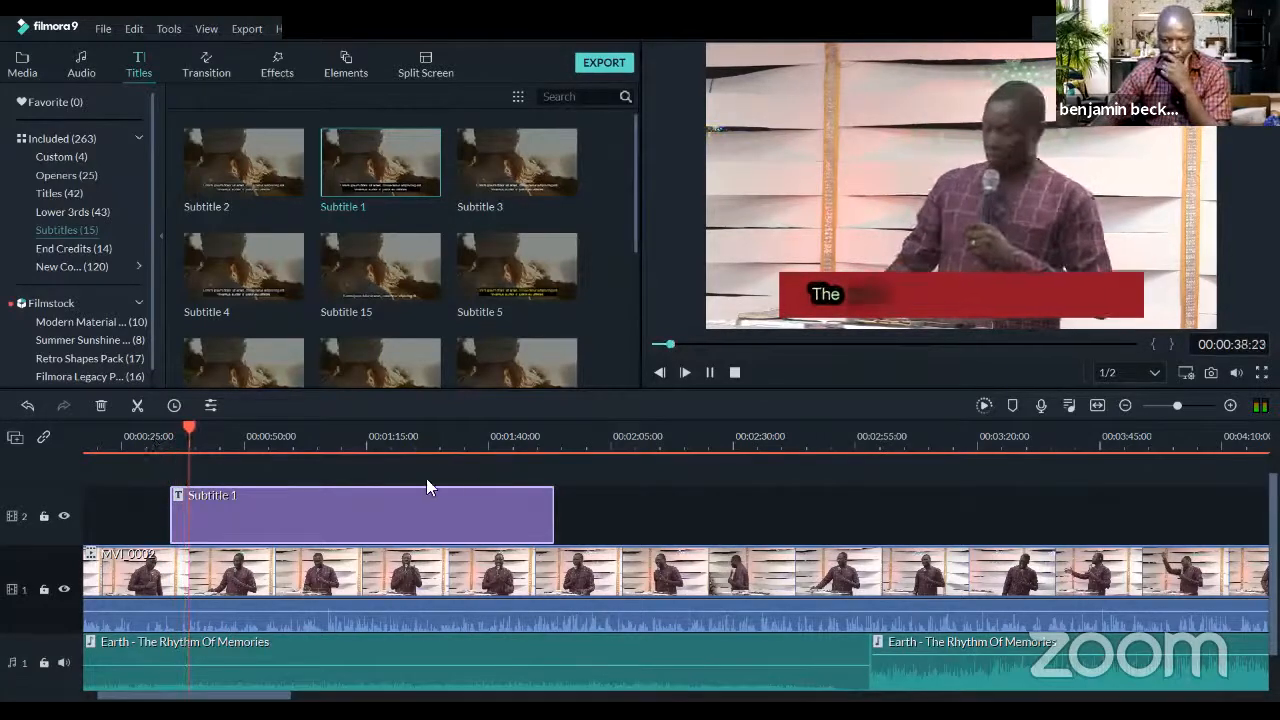
Shorten the Subtitle 1 clip so it ends at about 00:01:18, and check its playback around the clip's end
drag(557, 519, 381, 519)
key(space)
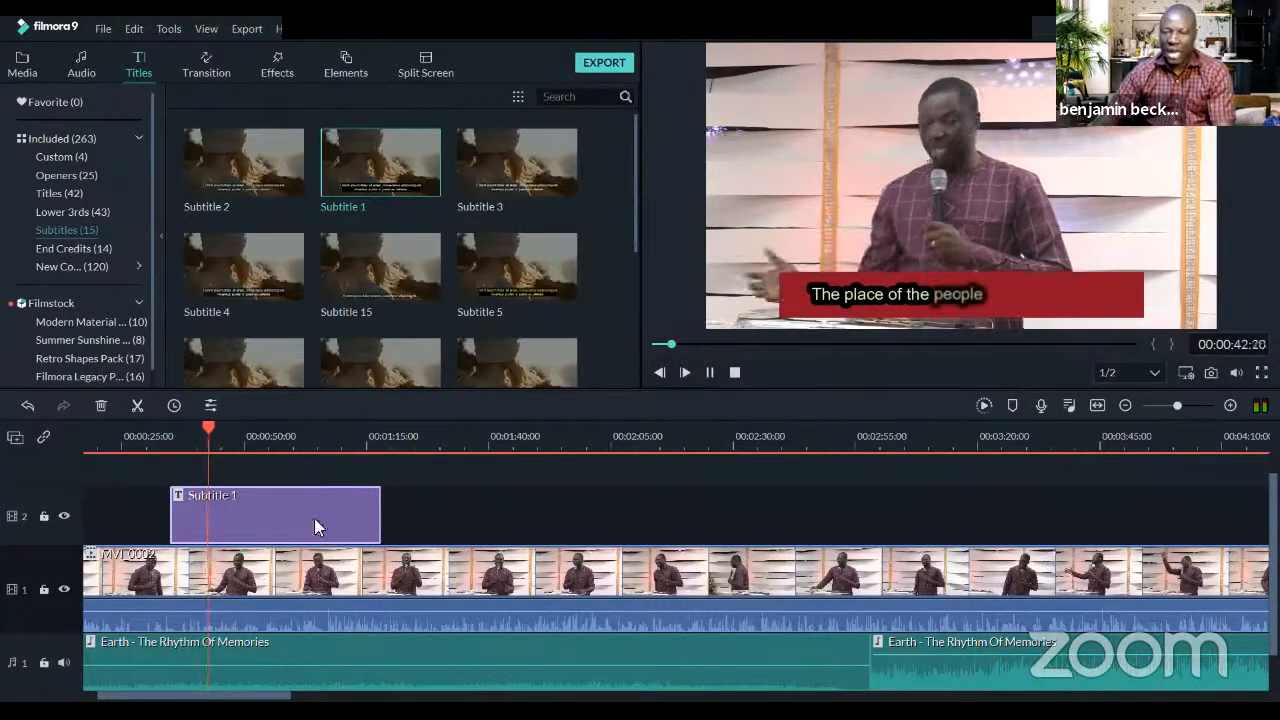
key(space)
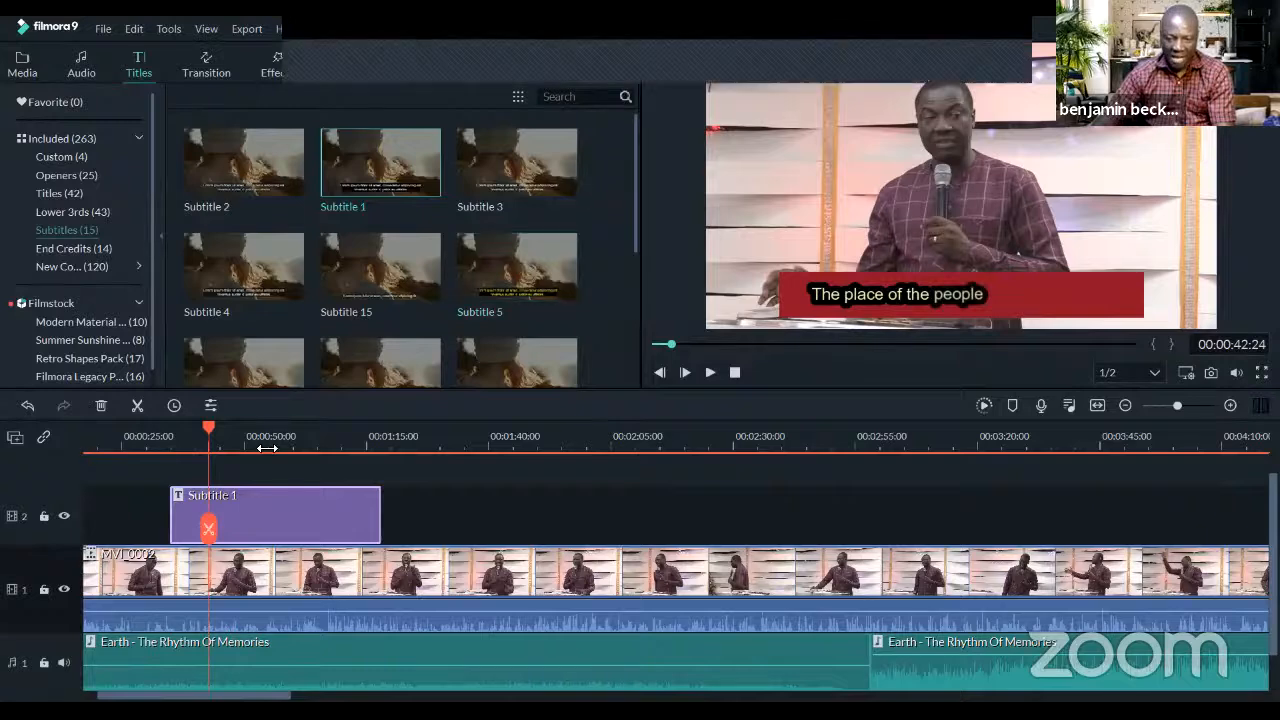
click(351, 447)
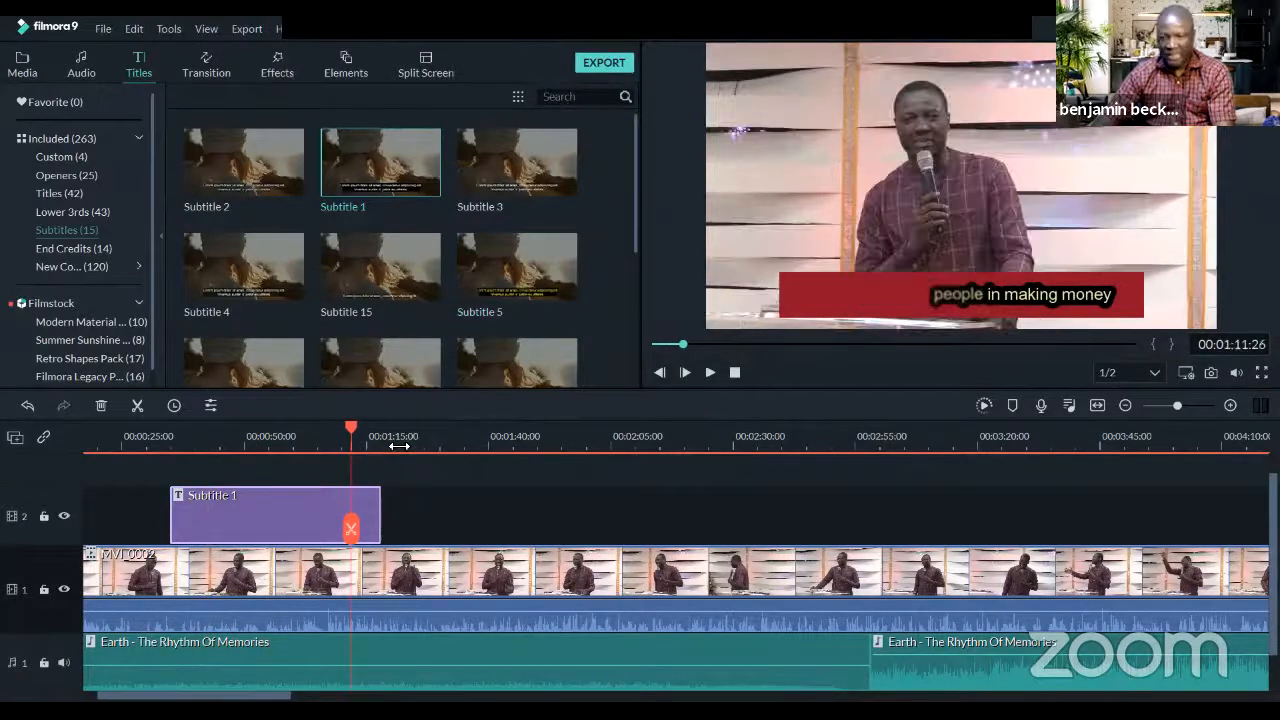
click(395, 452)
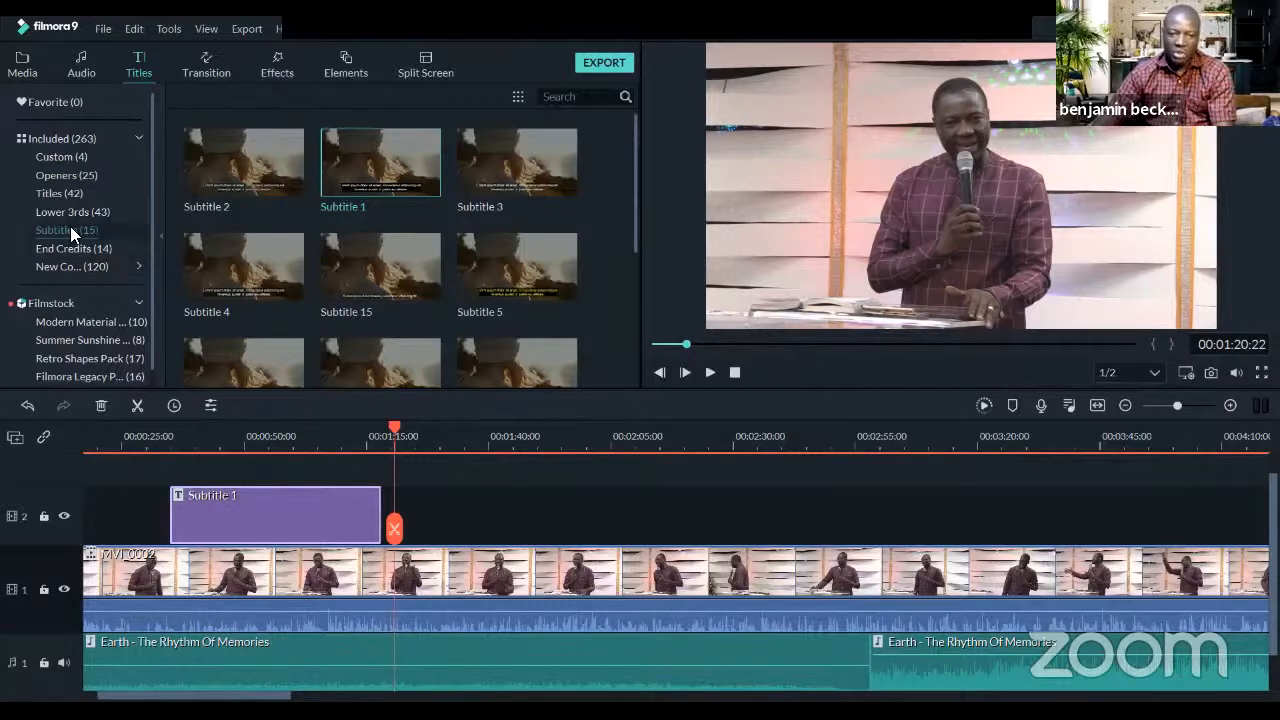
Try the Subtitle 10 template on the title track after the first title, preview it and delete it
scroll(388, 232, down, 3)
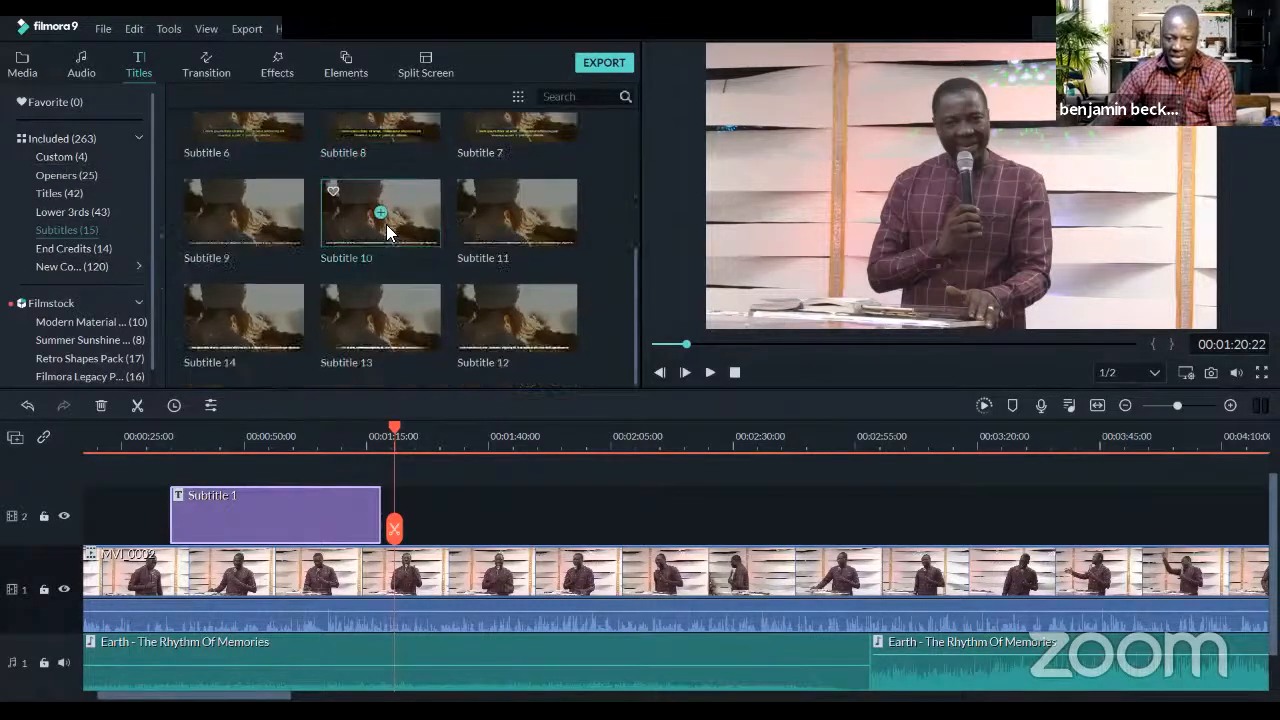
scroll(446, 272, down, 1)
scroll(448, 264, up, 1)
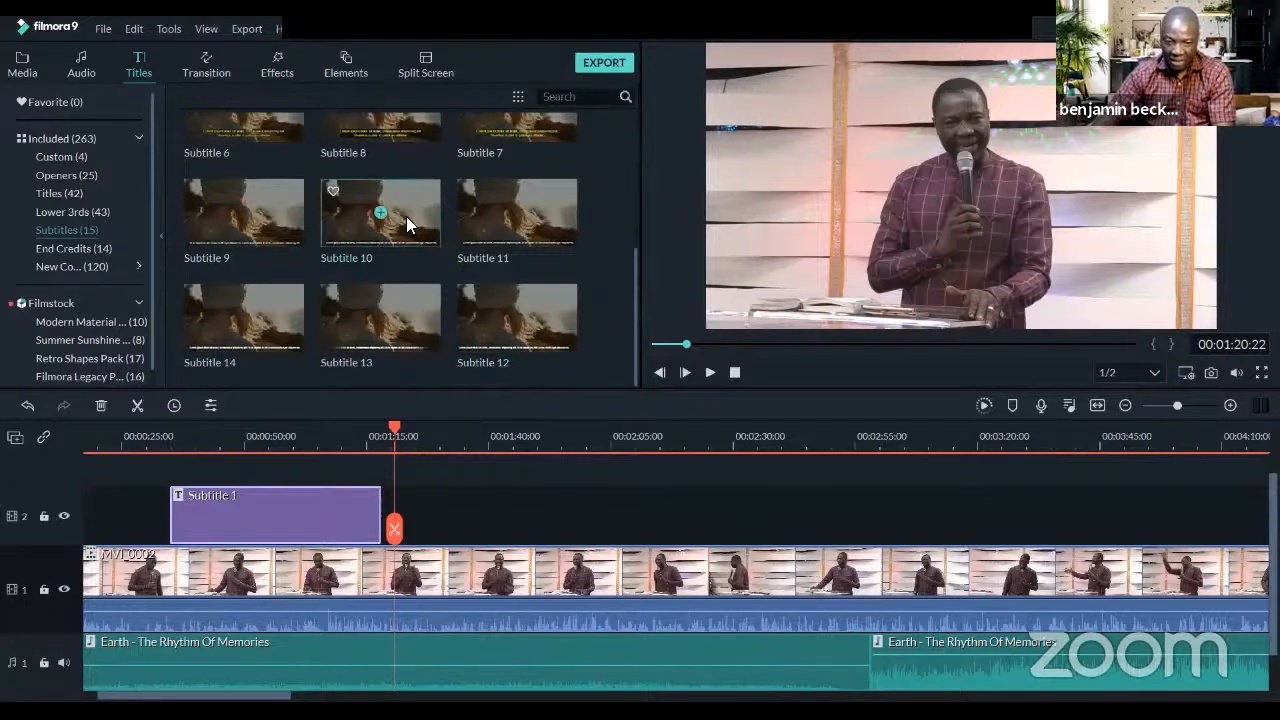
drag(406, 216, 660, 514)
click(507, 446)
key(space)
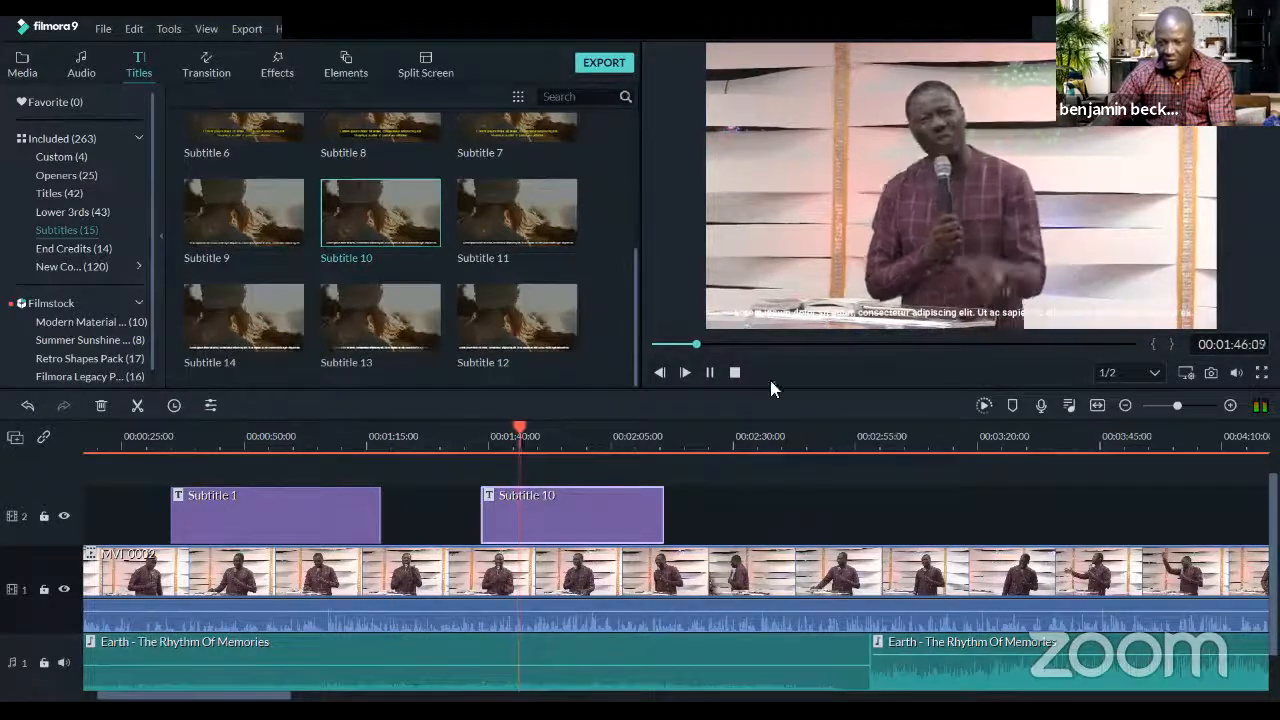
click(620, 508)
key(Delete)
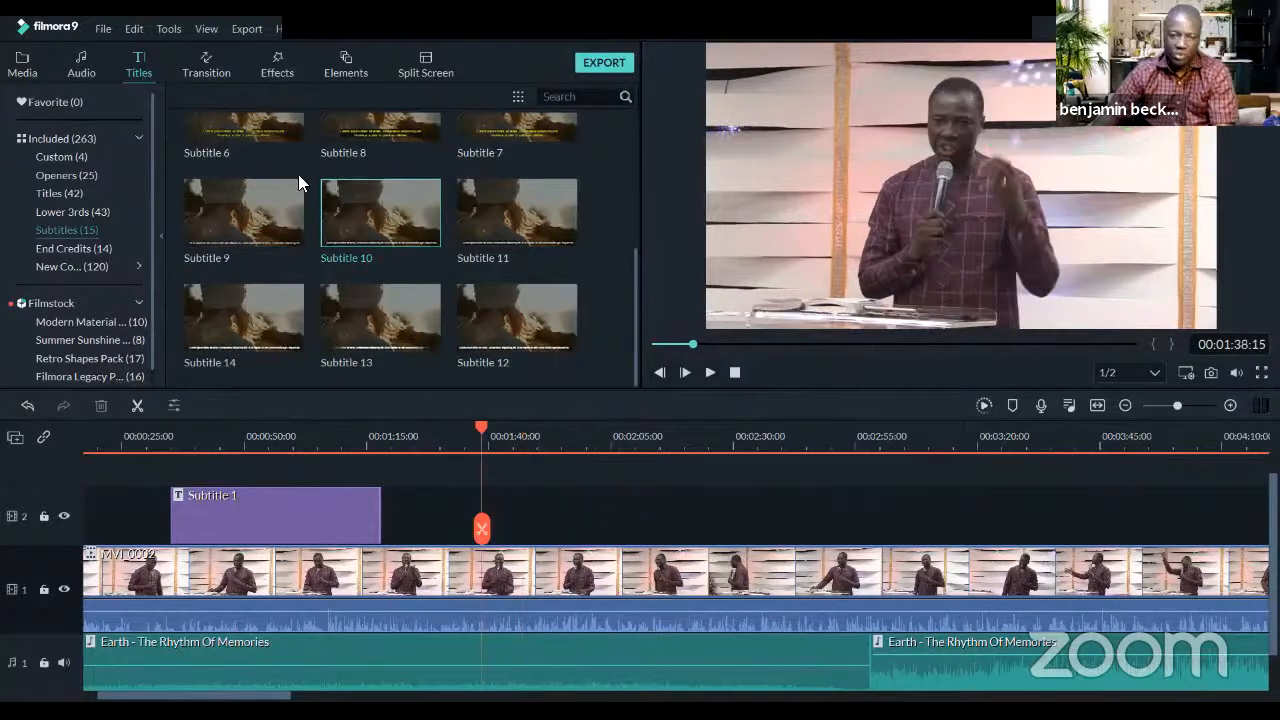
Try the Subtitle 4 template on the title track at about 00:01:52, preview it and delete it
scroll(298, 174, up, 3)
drag(242, 268, 734, 514)
click(562, 438)
key(space)
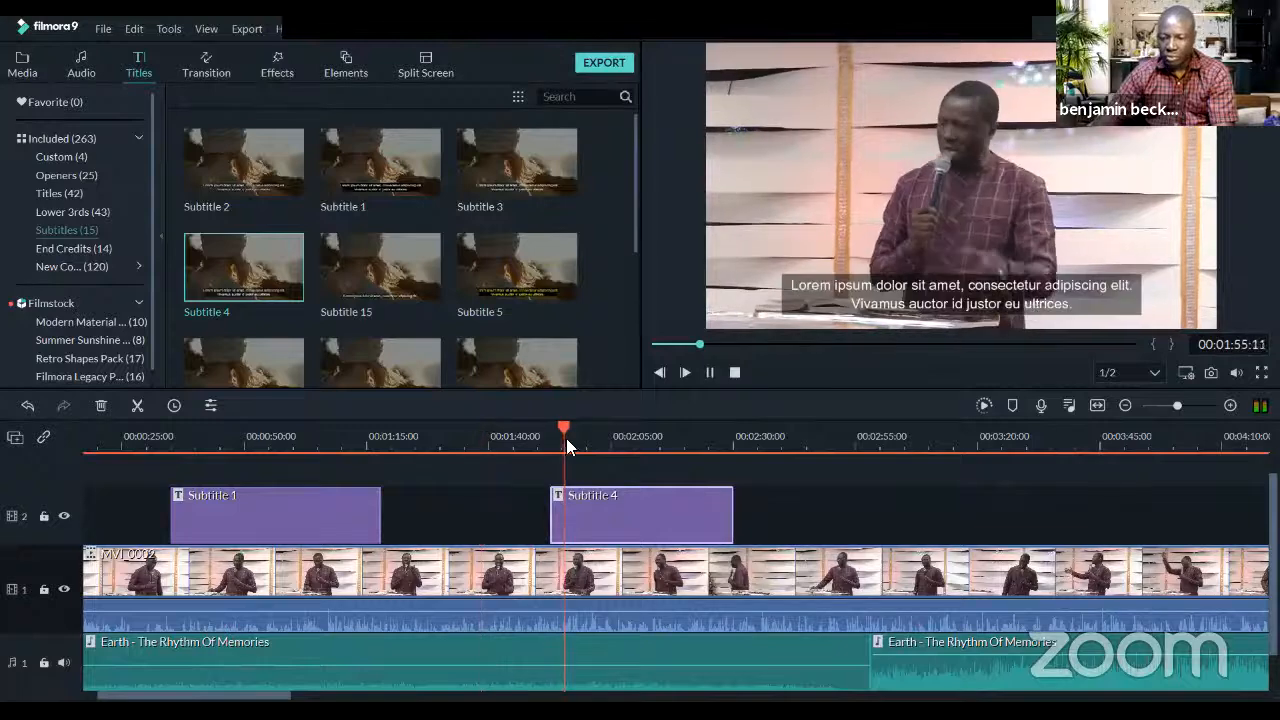
click(299, 437)
click(640, 442)
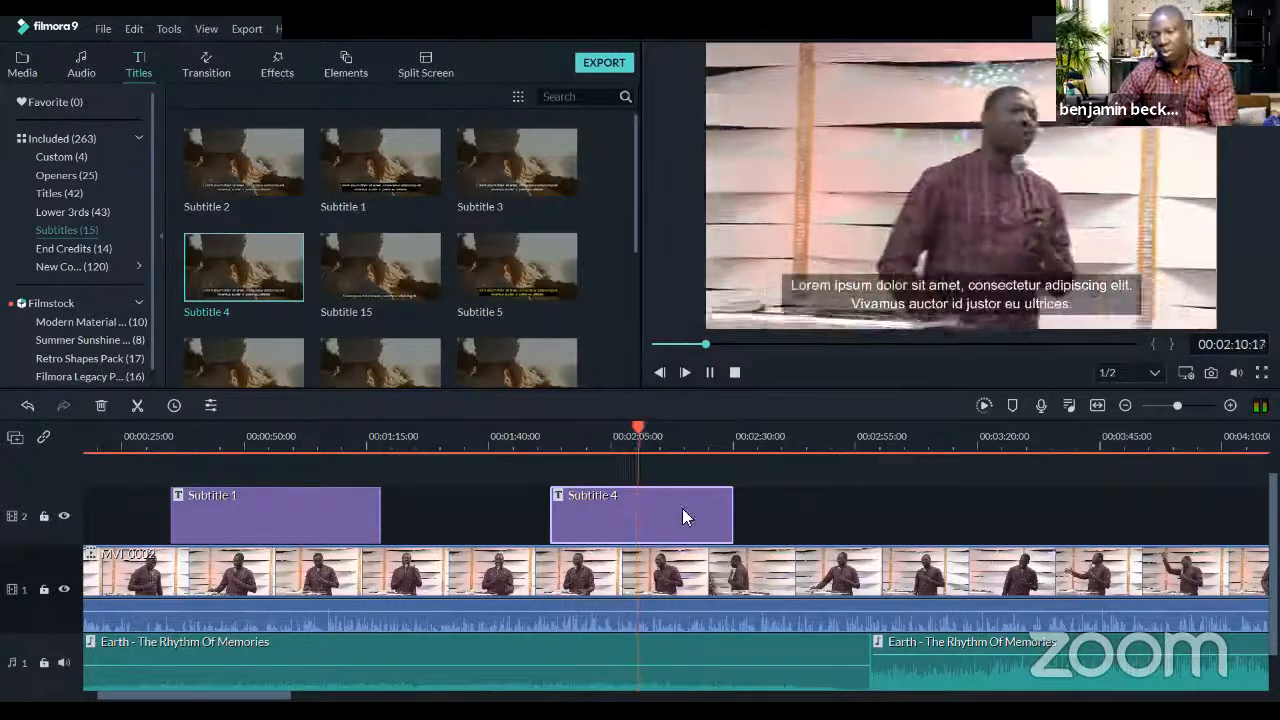
key(space)
key(Delete)
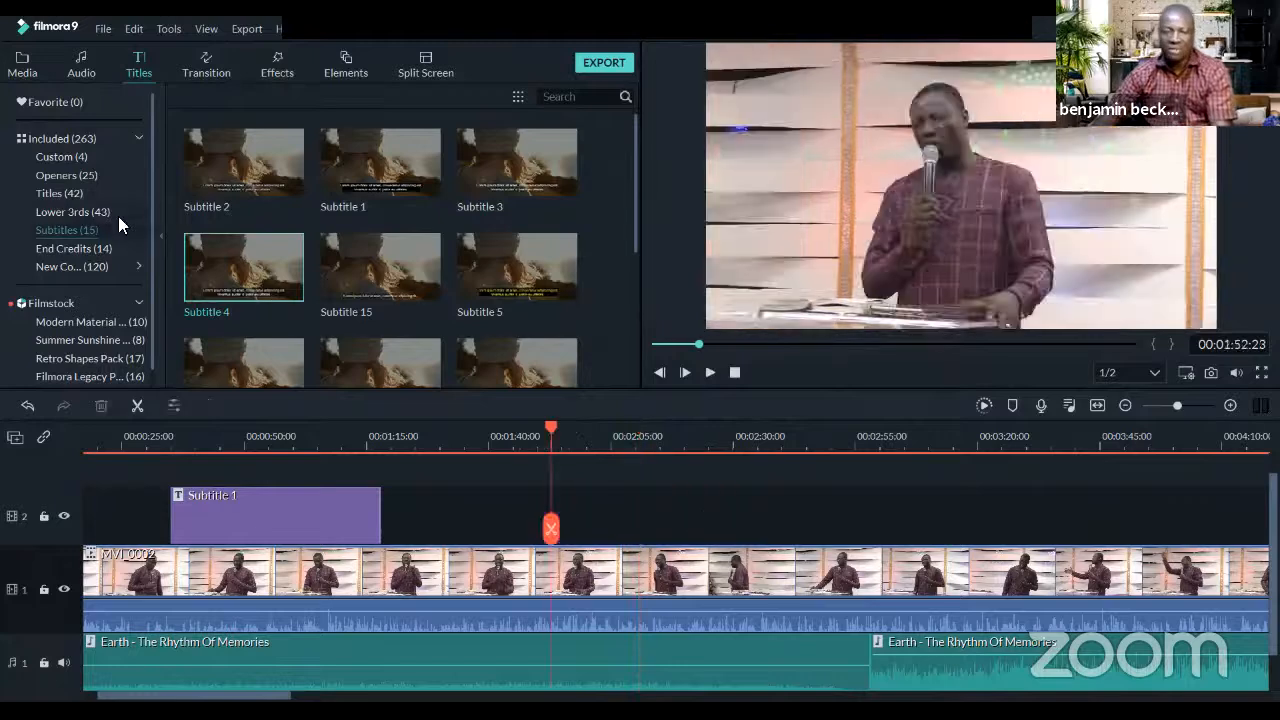
Add the Lower Third 24 template to the title track at 00:01:52, extend it to about 28 seconds and preview it
click(62, 210)
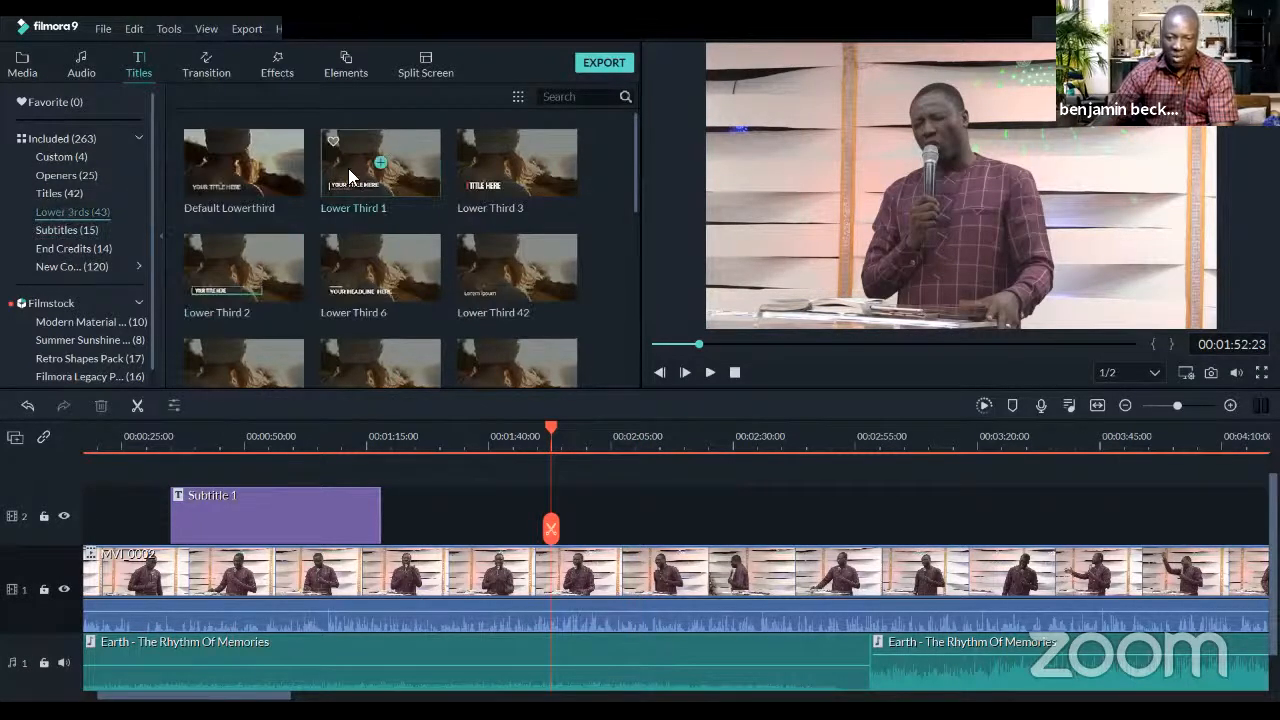
scroll(348, 185, down, 3)
scroll(440, 220, down, 5)
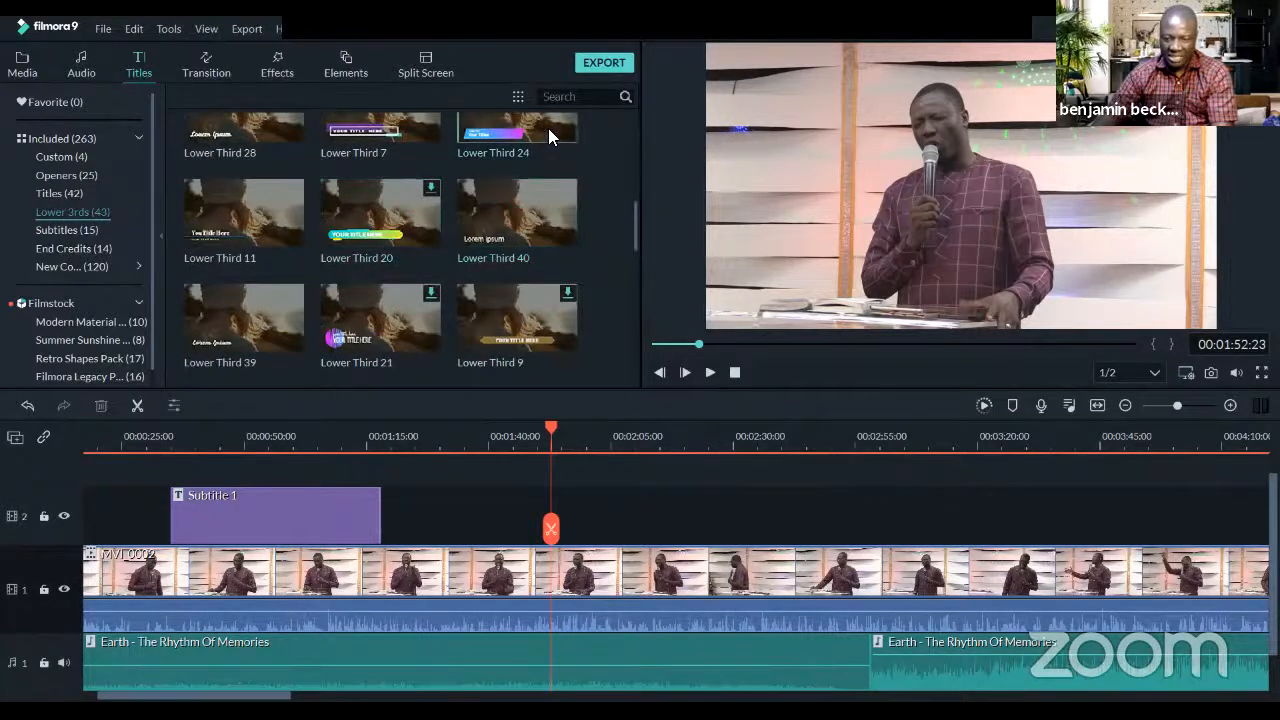
drag(548, 128, 565, 527)
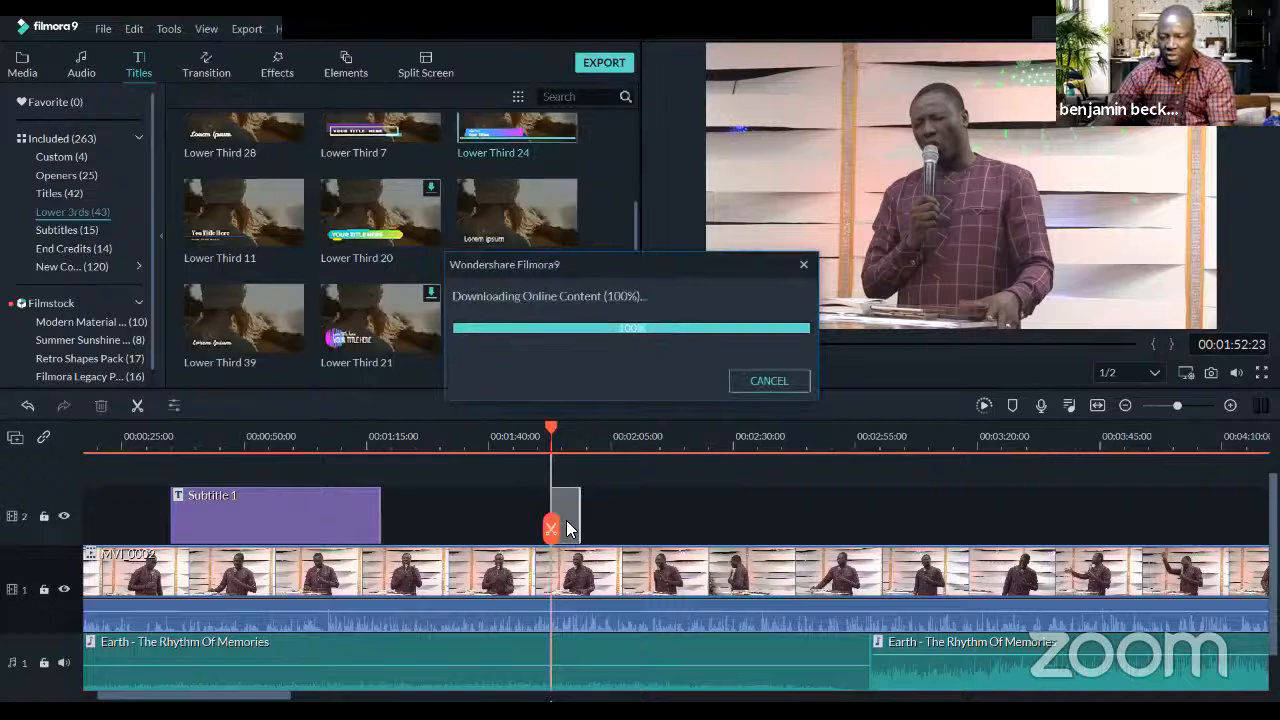
drag(577, 519, 689, 519)
click(584, 448)
key(space)
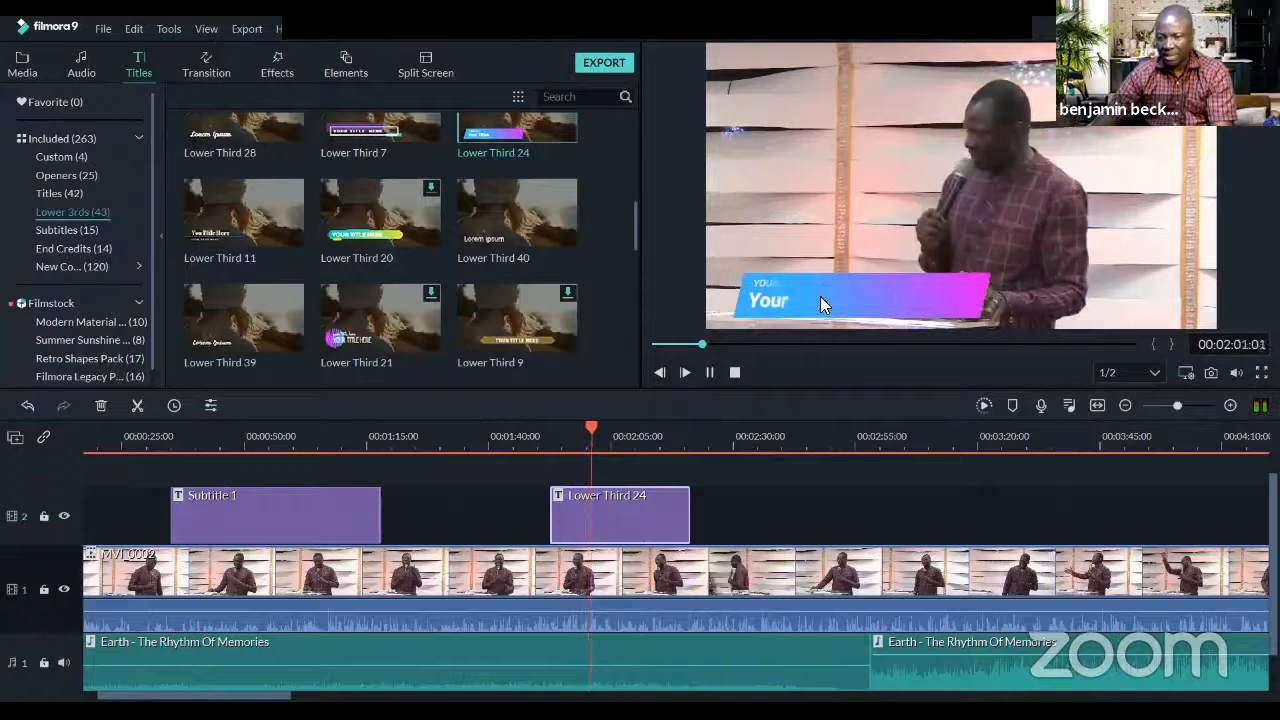
Open the Lower Third 24 title for advanced editing and replace its small "YOUR TEXT" line with "Title:"
double_click(664, 512)
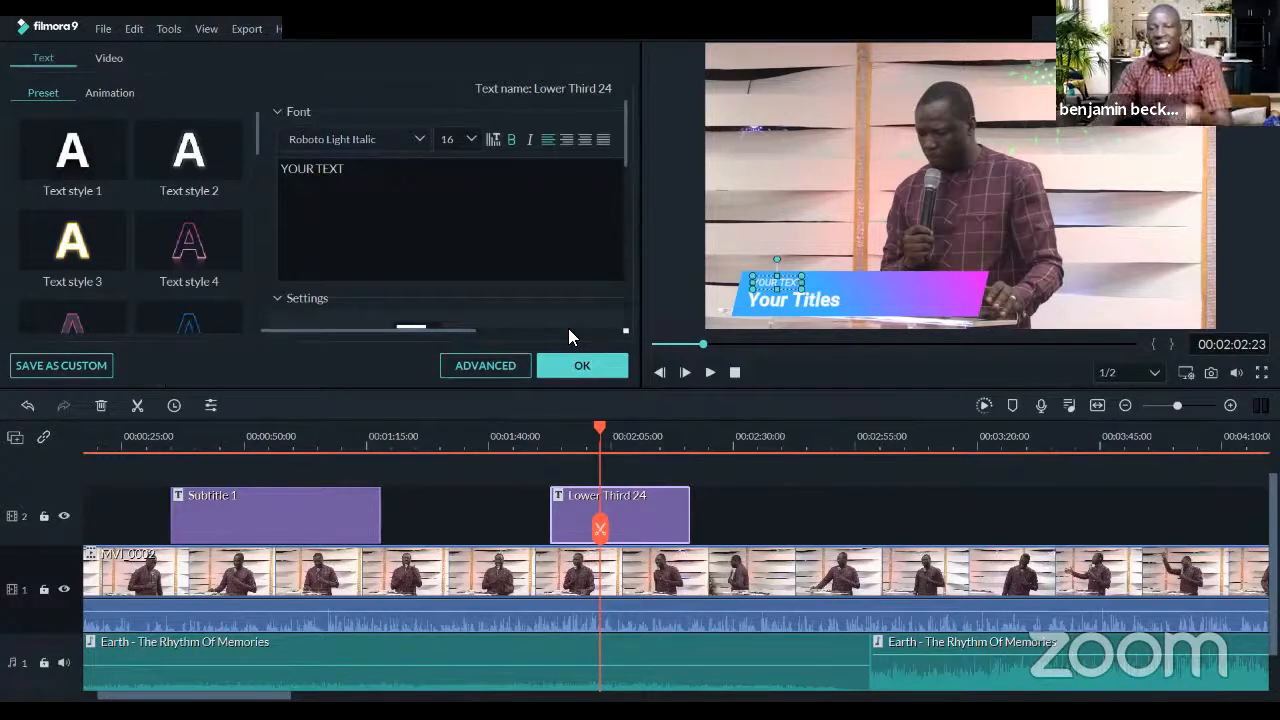
mouse_move(557, 50)
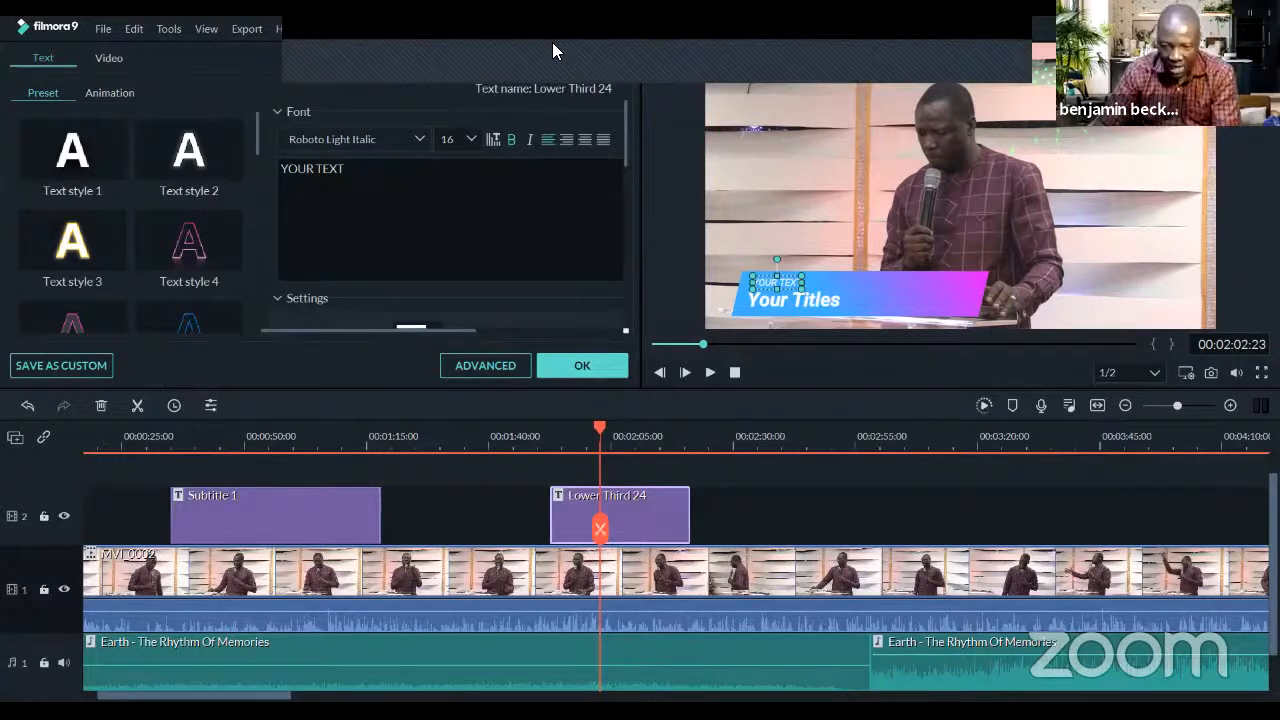
click(477, 359)
click(533, 428)
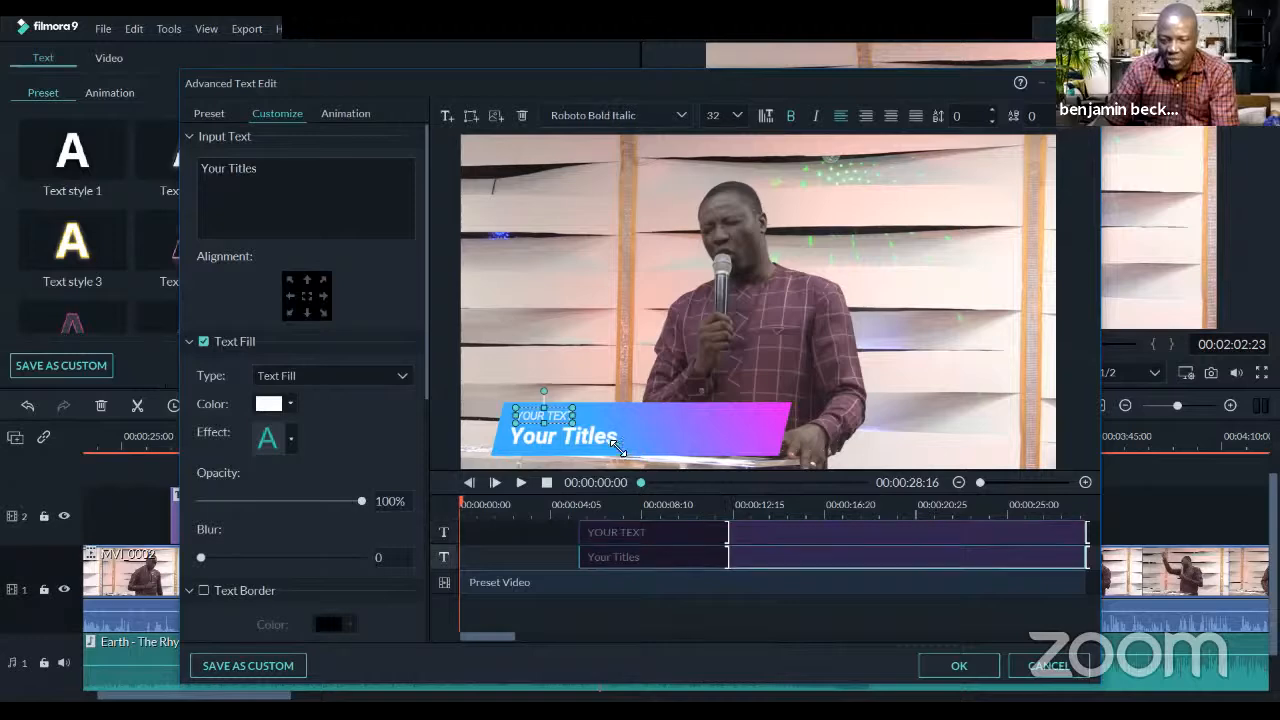
click(542, 417)
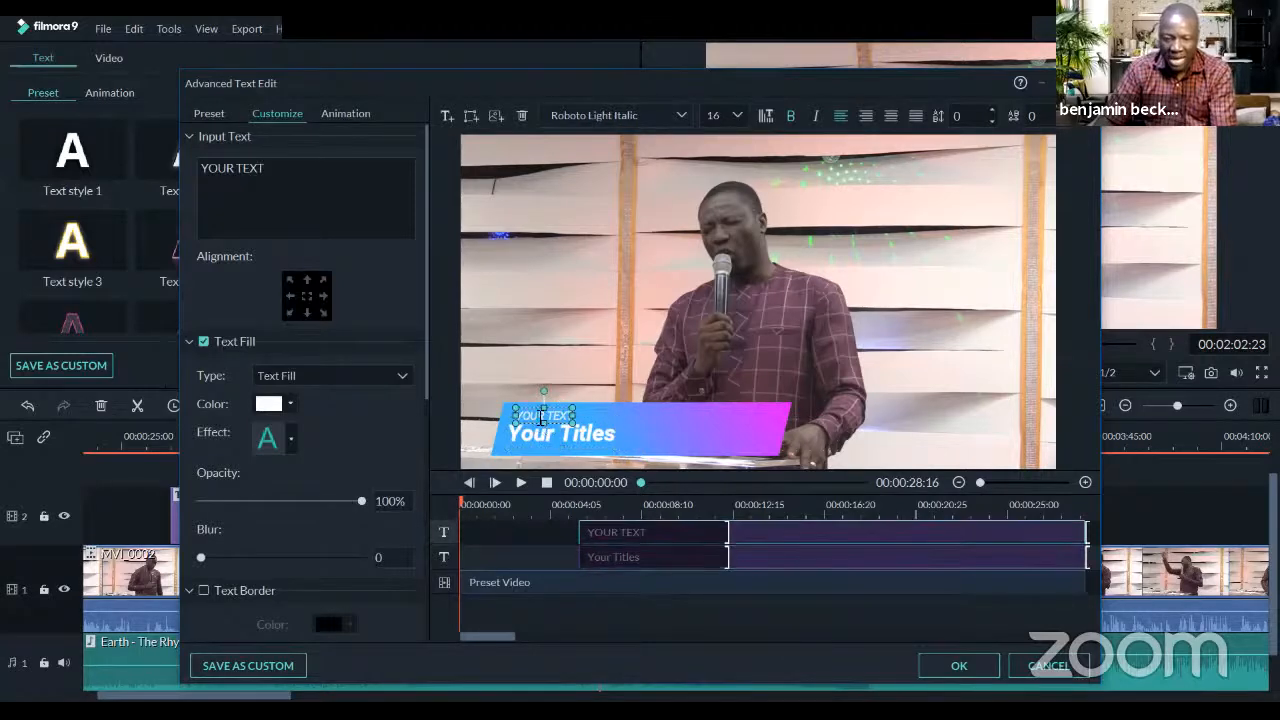
key(ctrl+a)
text(Title)
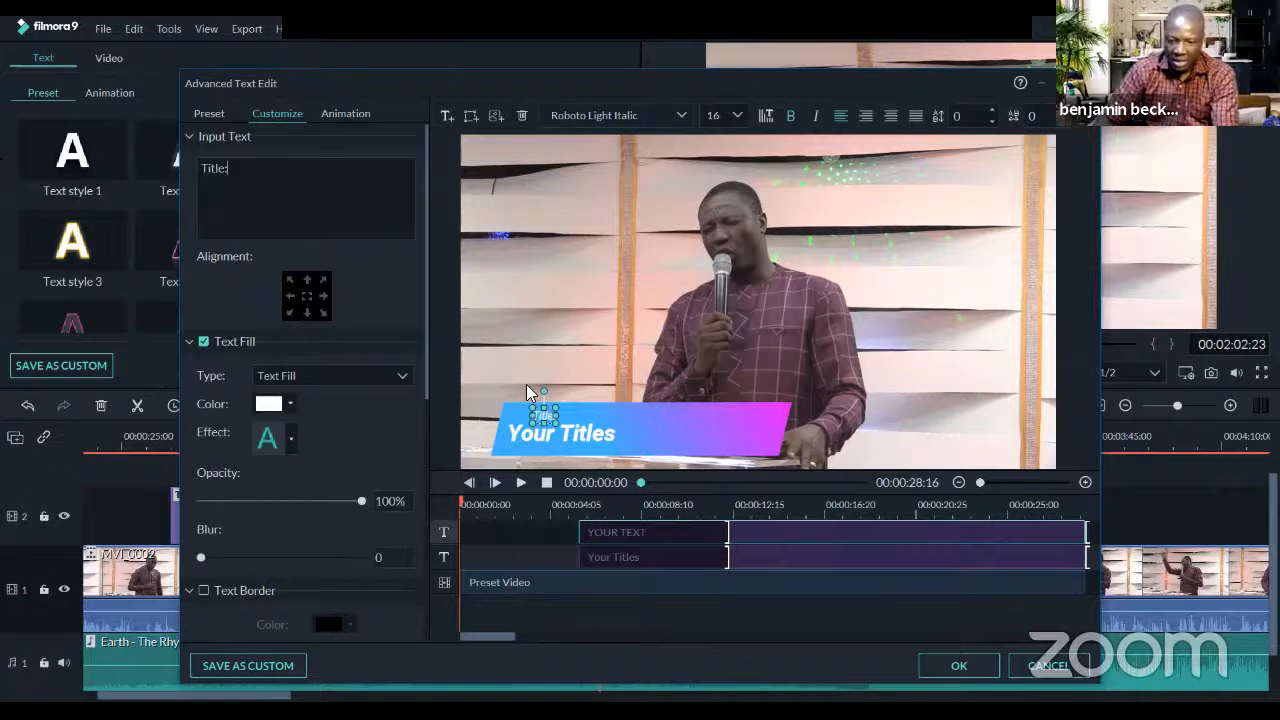
Replace the "Your Titles" line with "How To Make Money" and move it to fit inside the coloured banner
click(594, 442)
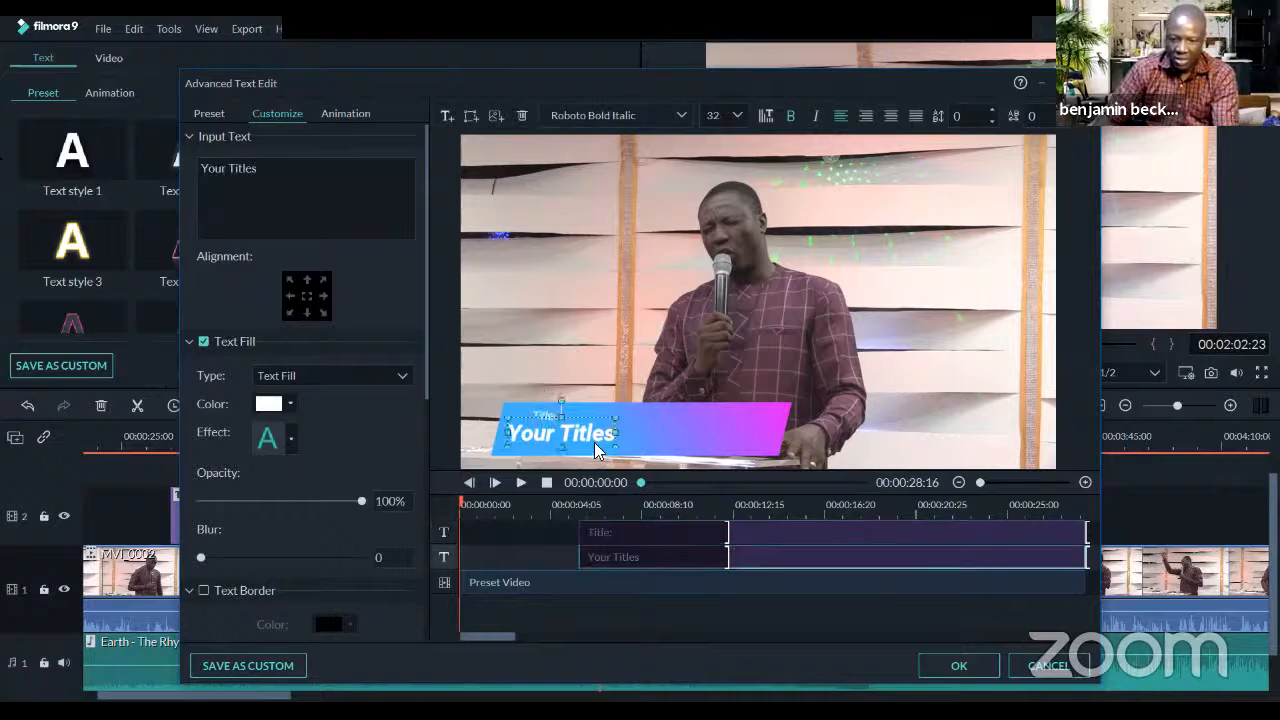
key(ctrl+a)
text(How o)
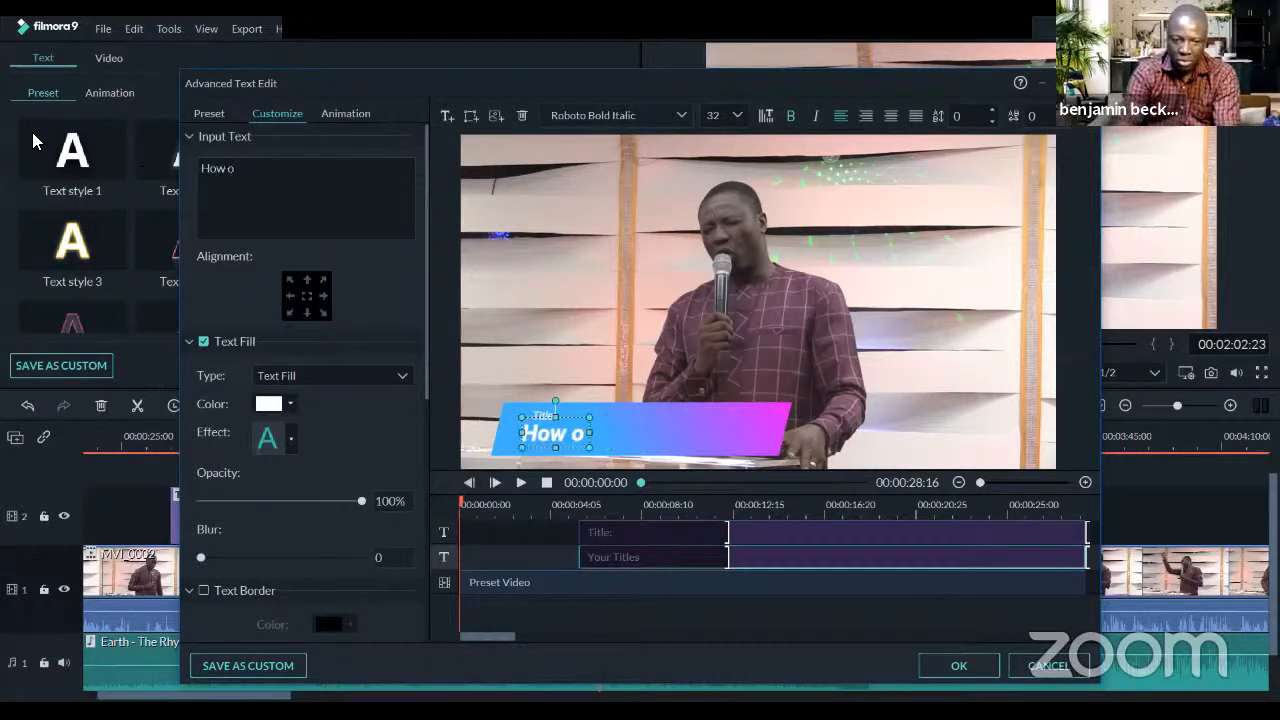
key(BackSpace)
text(To Make AM)
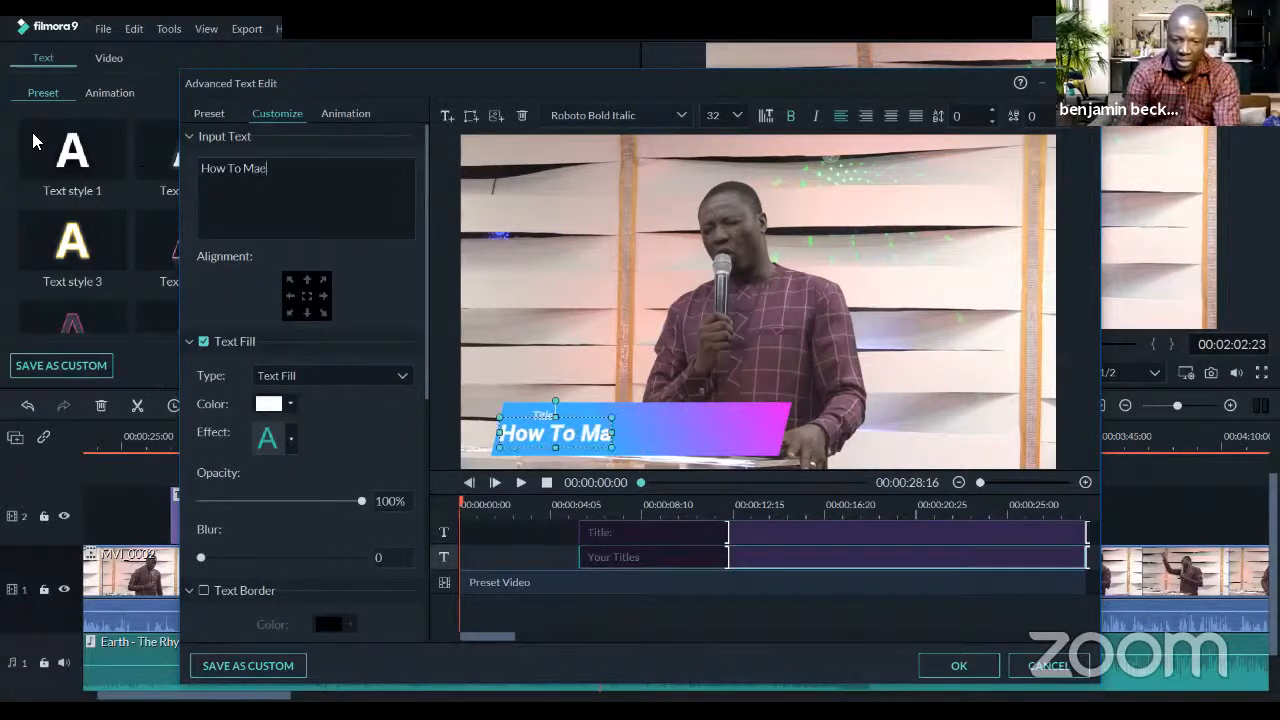
key(BackSpace)
key(BackSpace)
text(MOn)
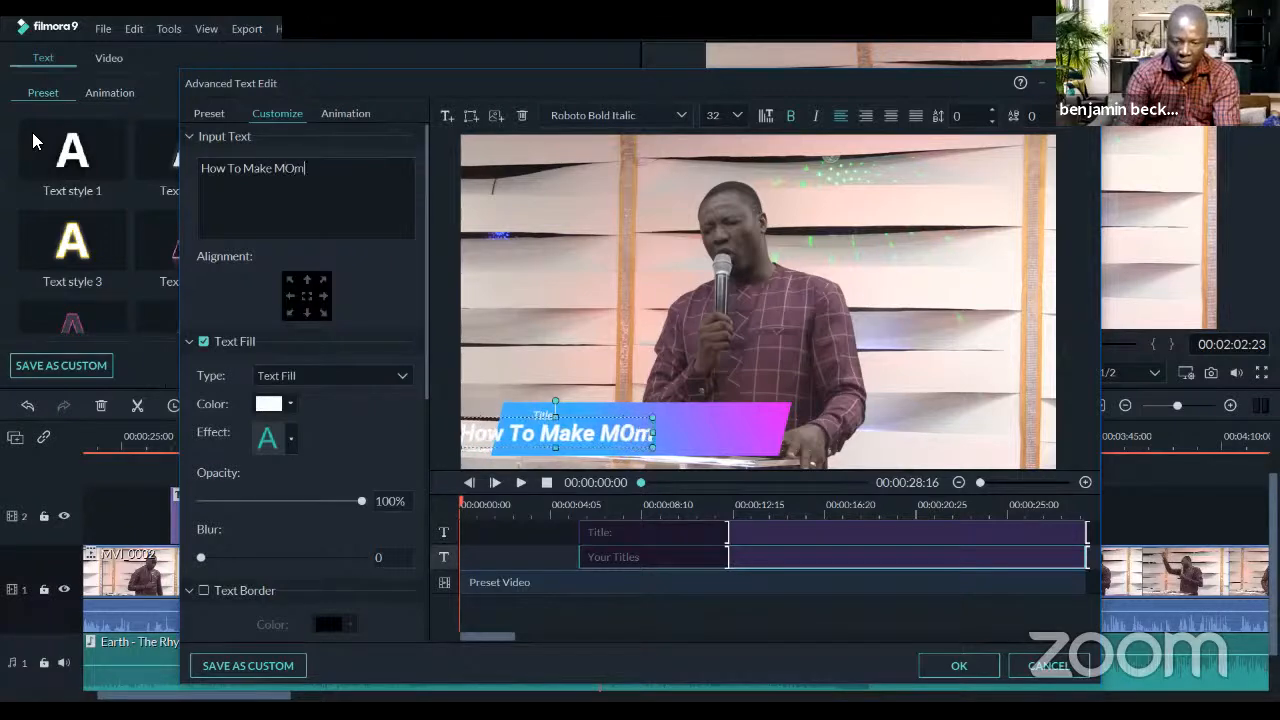
key(BackSpace)
key(BackSpace)
text(oney)
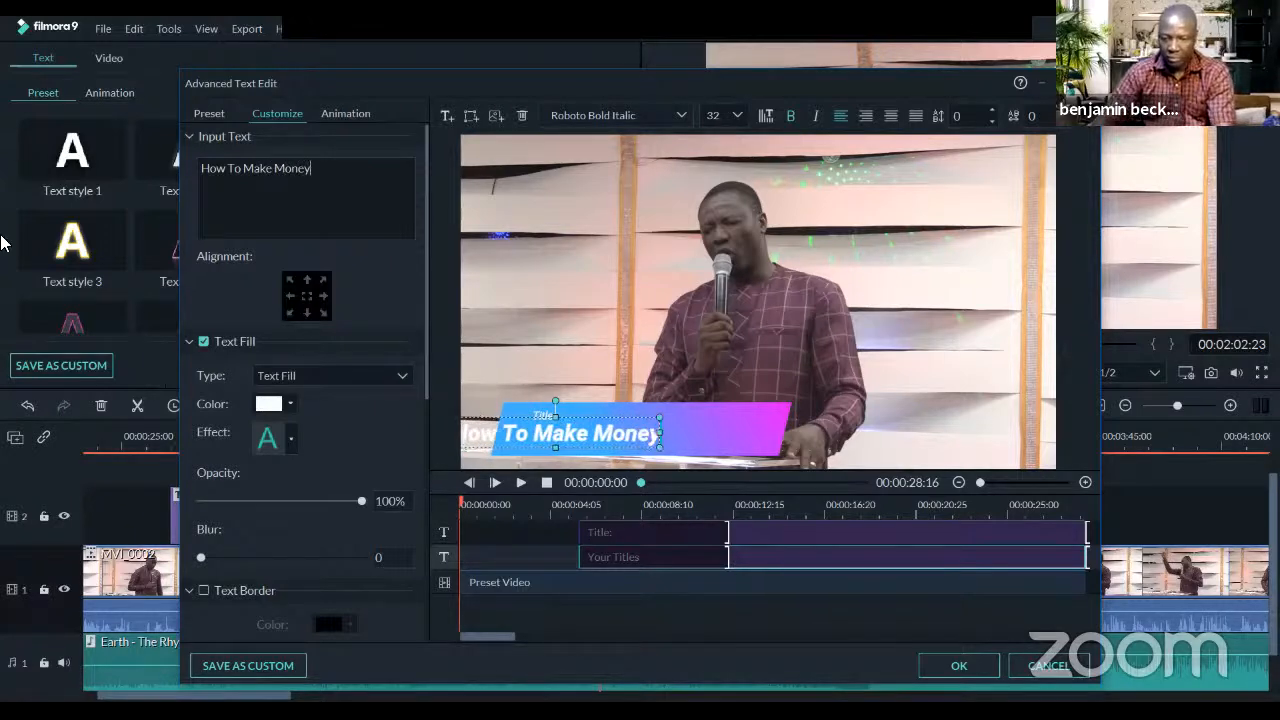
drag(615, 425, 692, 428)
Give the "How To Make Money" line a black text border of size 39 and apply the title edits
scroll(248, 466, down, 1)
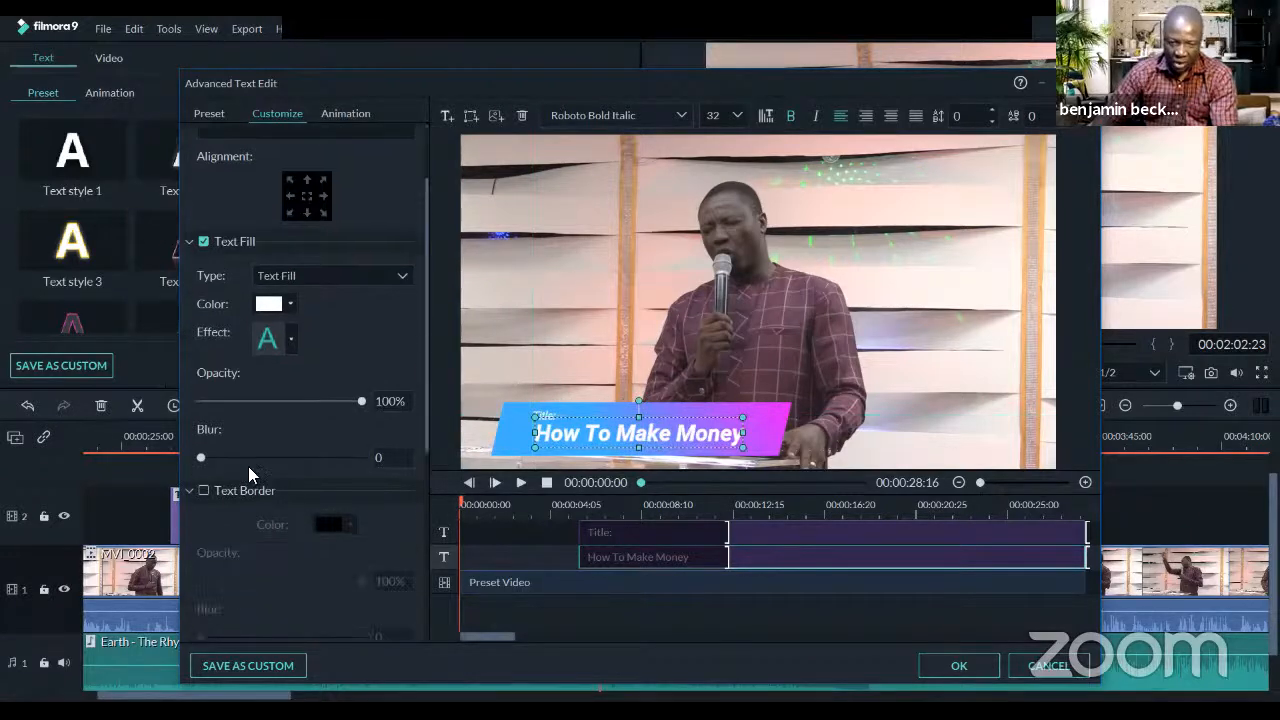
click(205, 491)
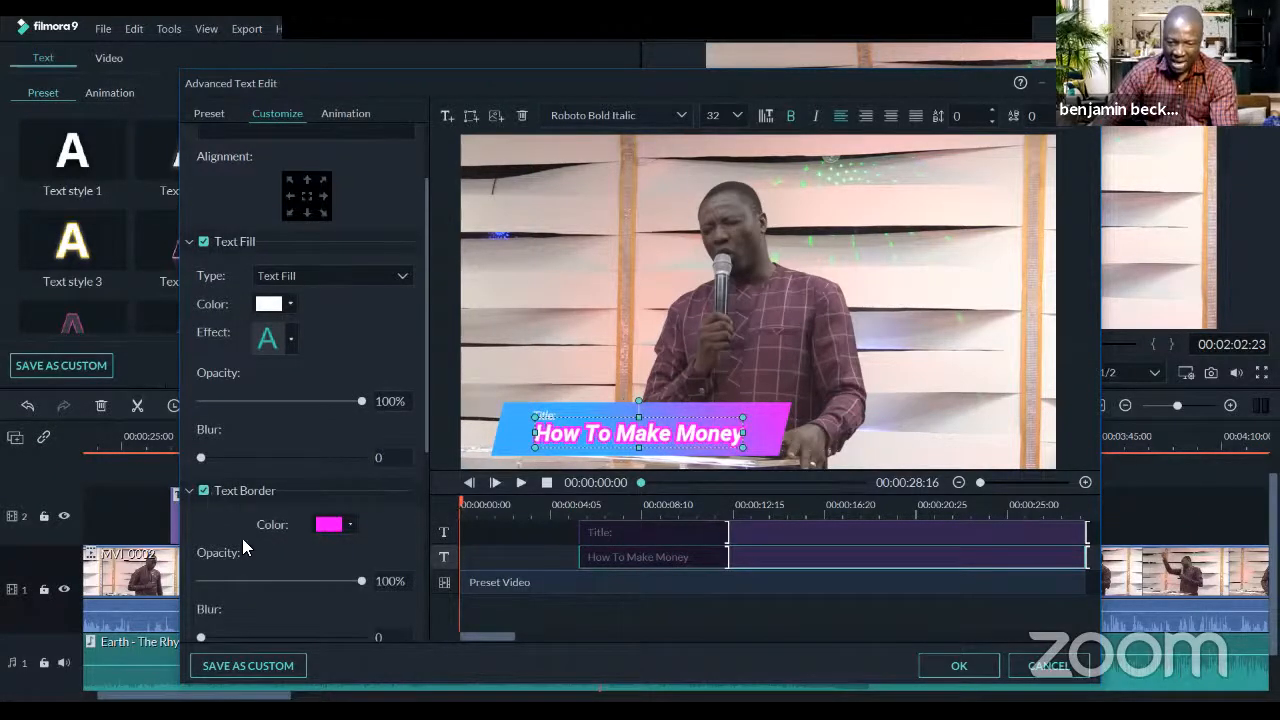
scroll(238, 543, down, 1)
click(349, 426)
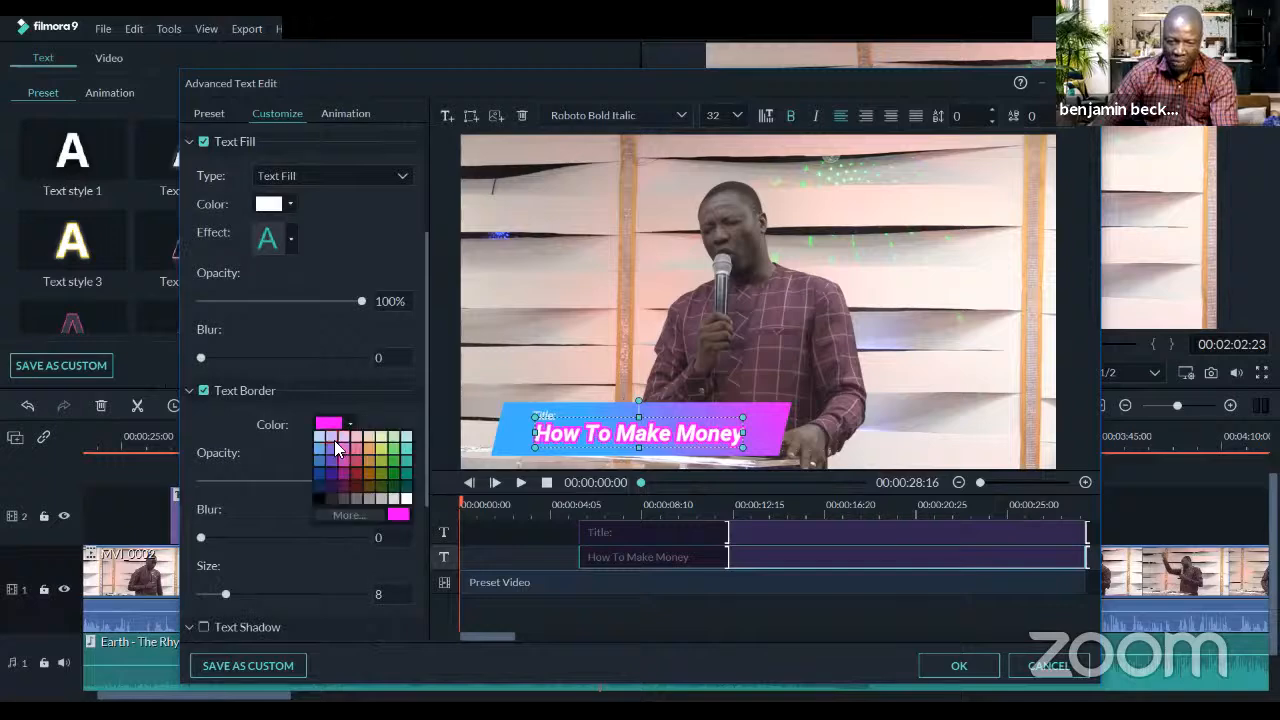
click(321, 499)
scroll(256, 542, down, 1)
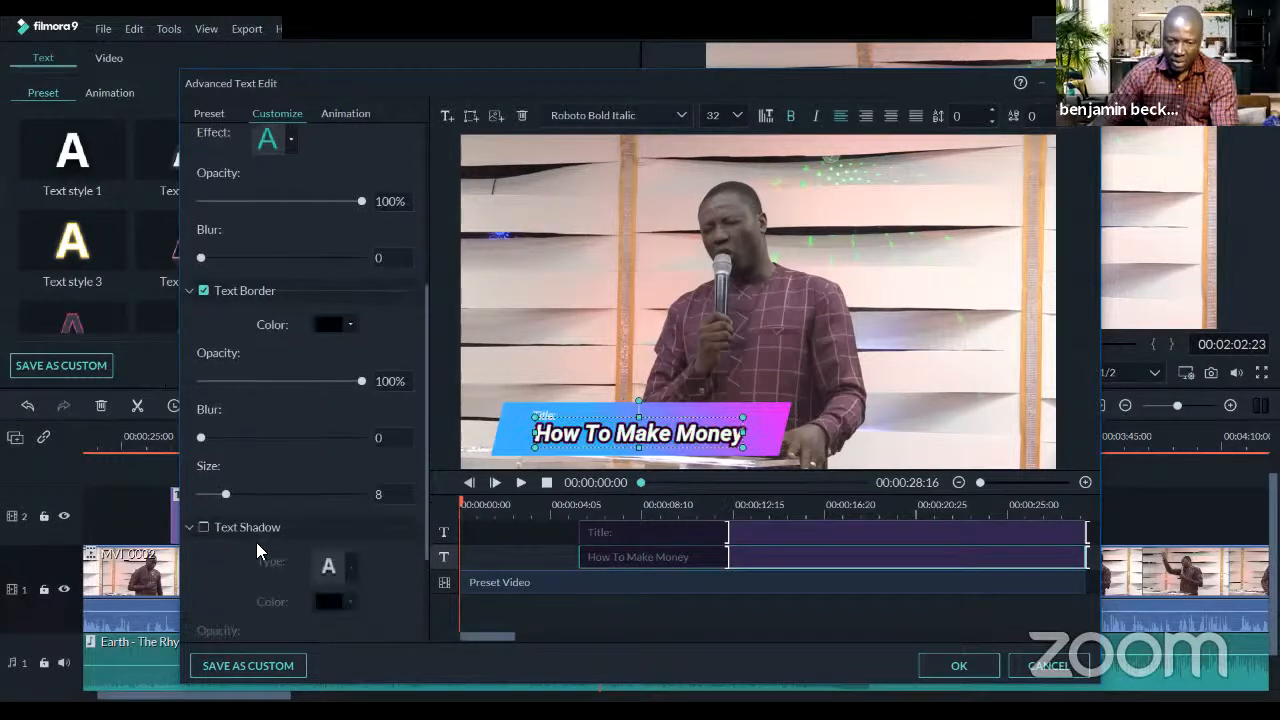
drag(226, 494, 327, 494)
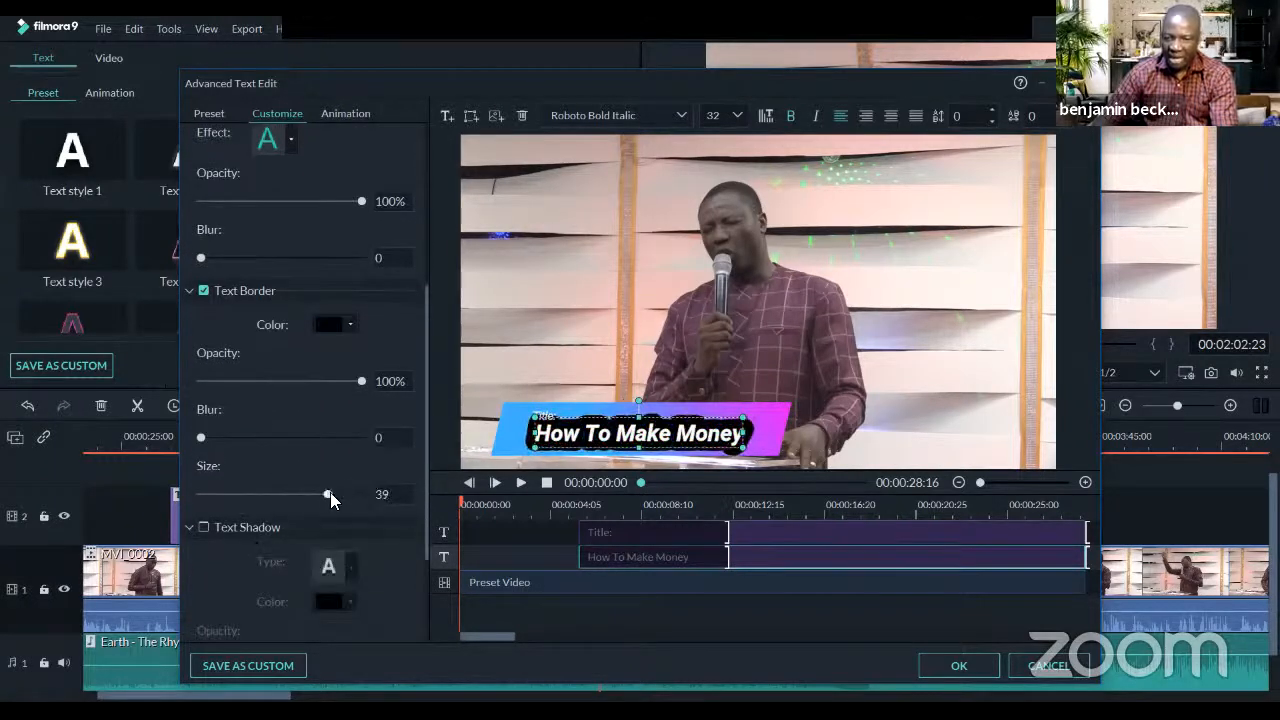
click(945, 666)
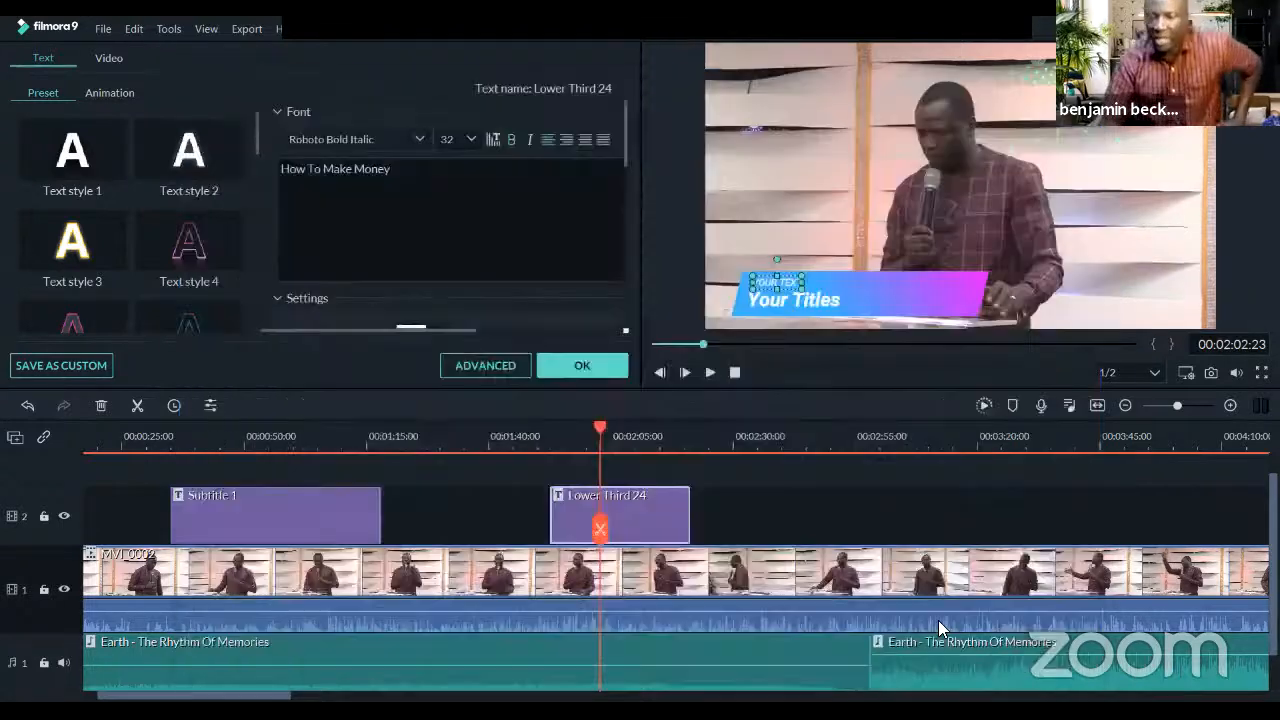
click(596, 364)
Play the video from just before the Lower Third 24 title to preview the bordered text
click(536, 442)
key(space)
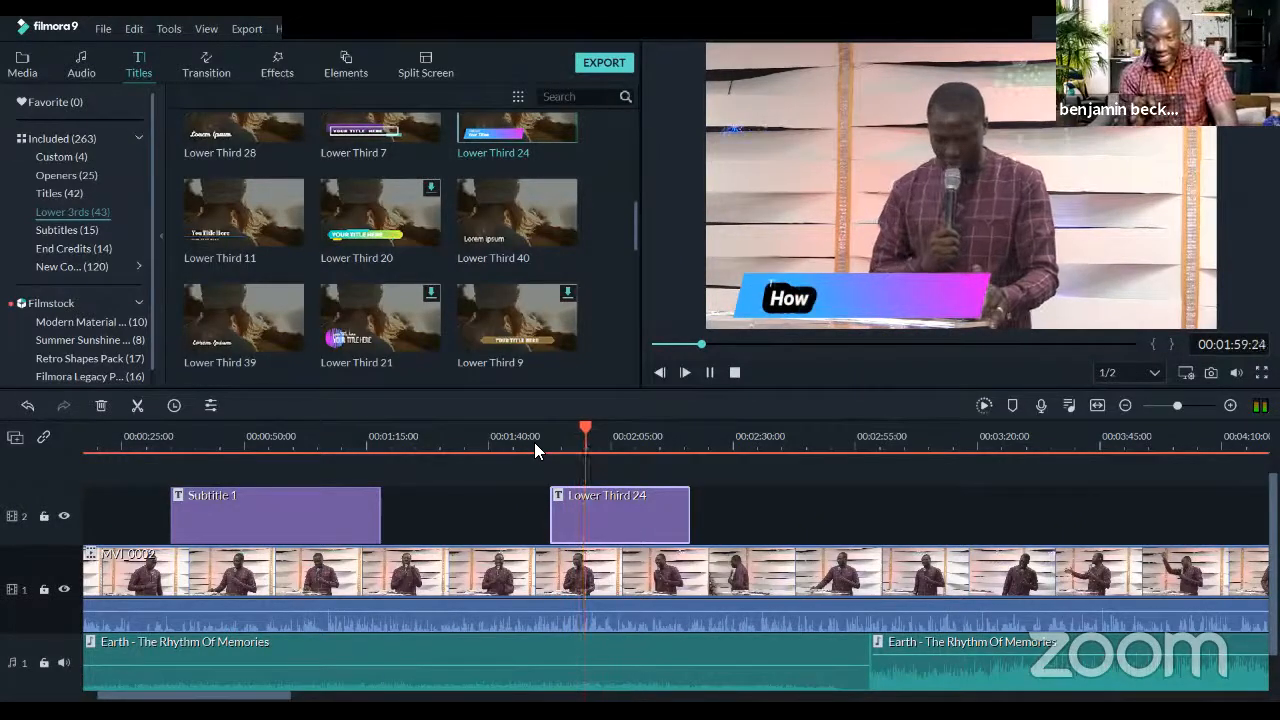
key(space)
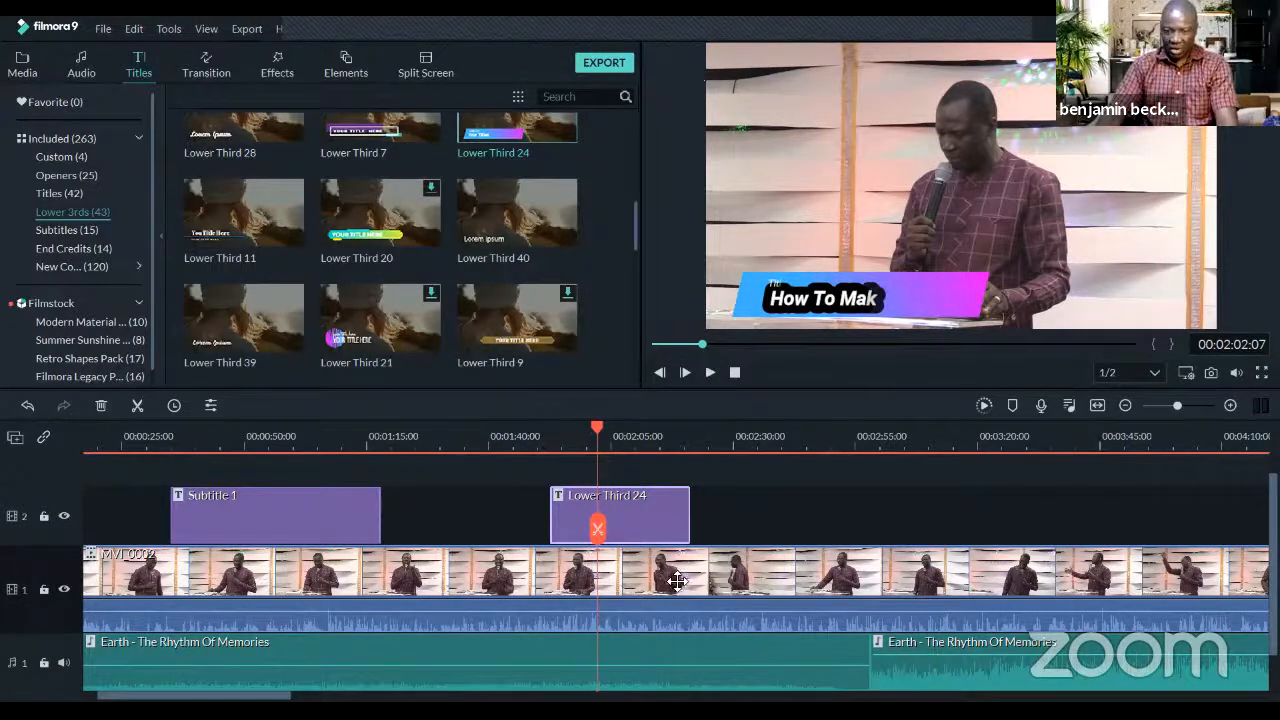
Shorten the entrance animations of the "Title:" and "How To Make Money" lines in advanced editing, apply them and preview the title
double_click(640, 503)
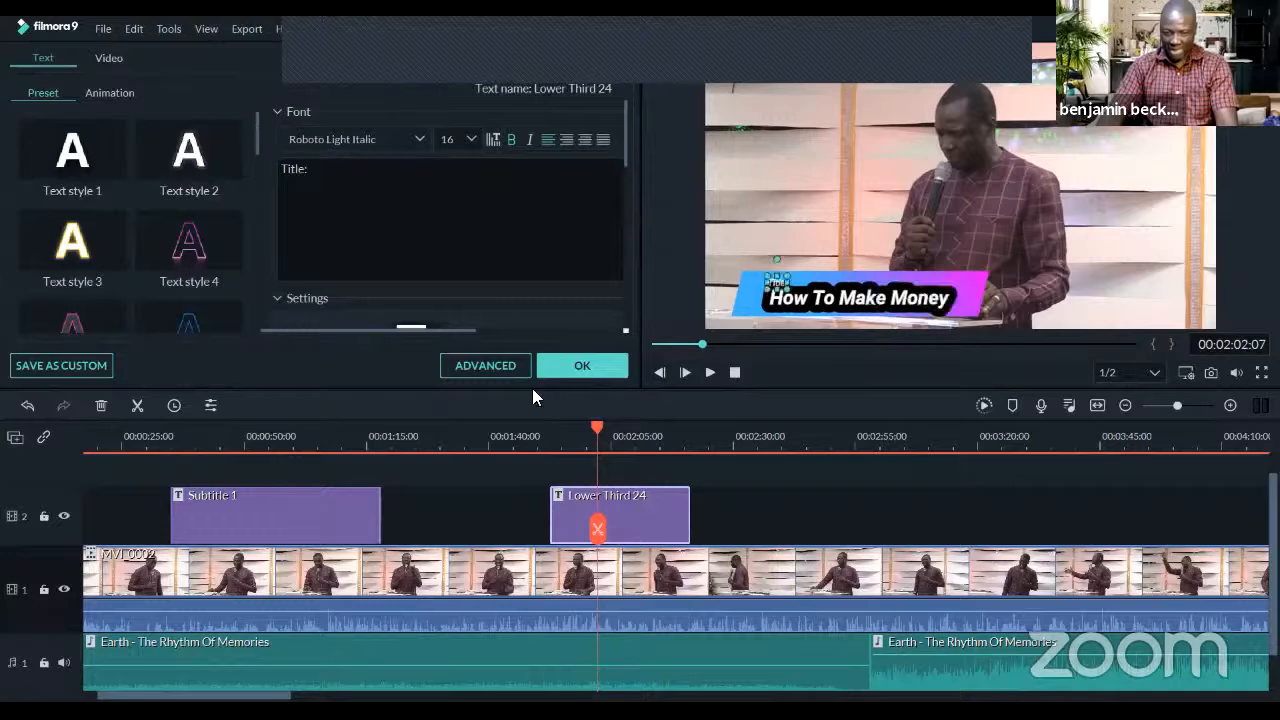
click(478, 366)
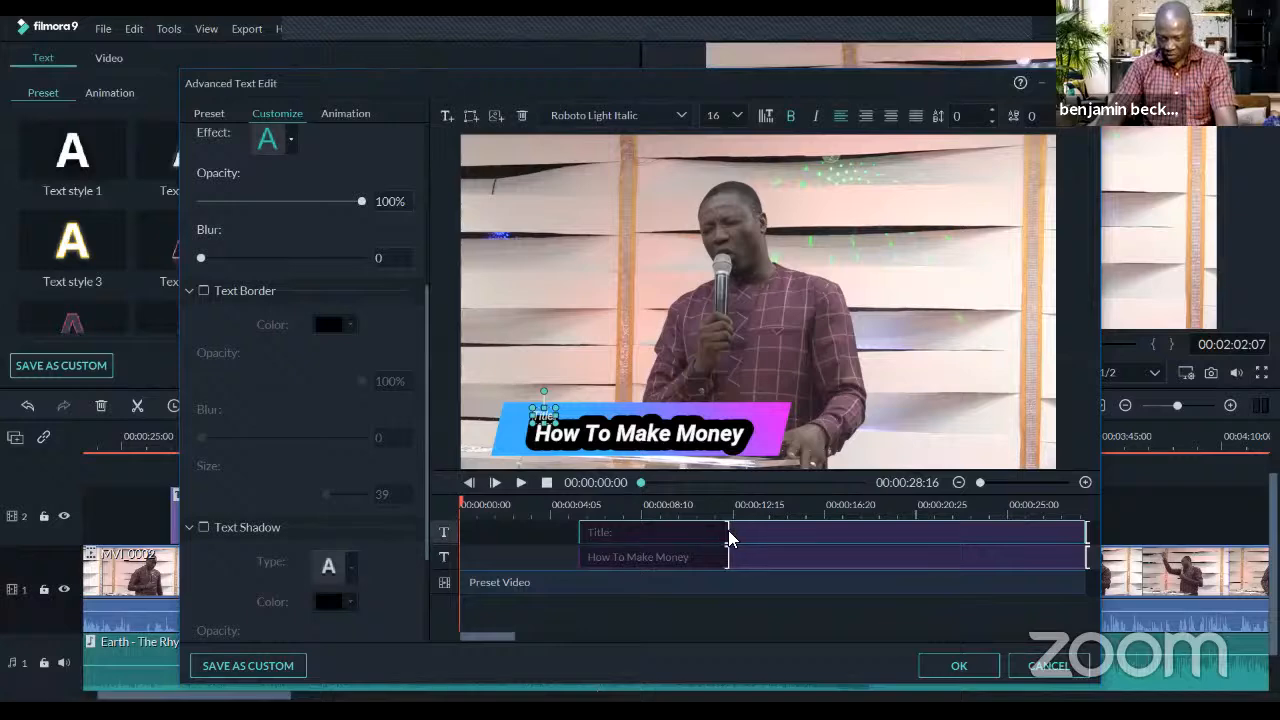
drag(729, 532, 598, 530)
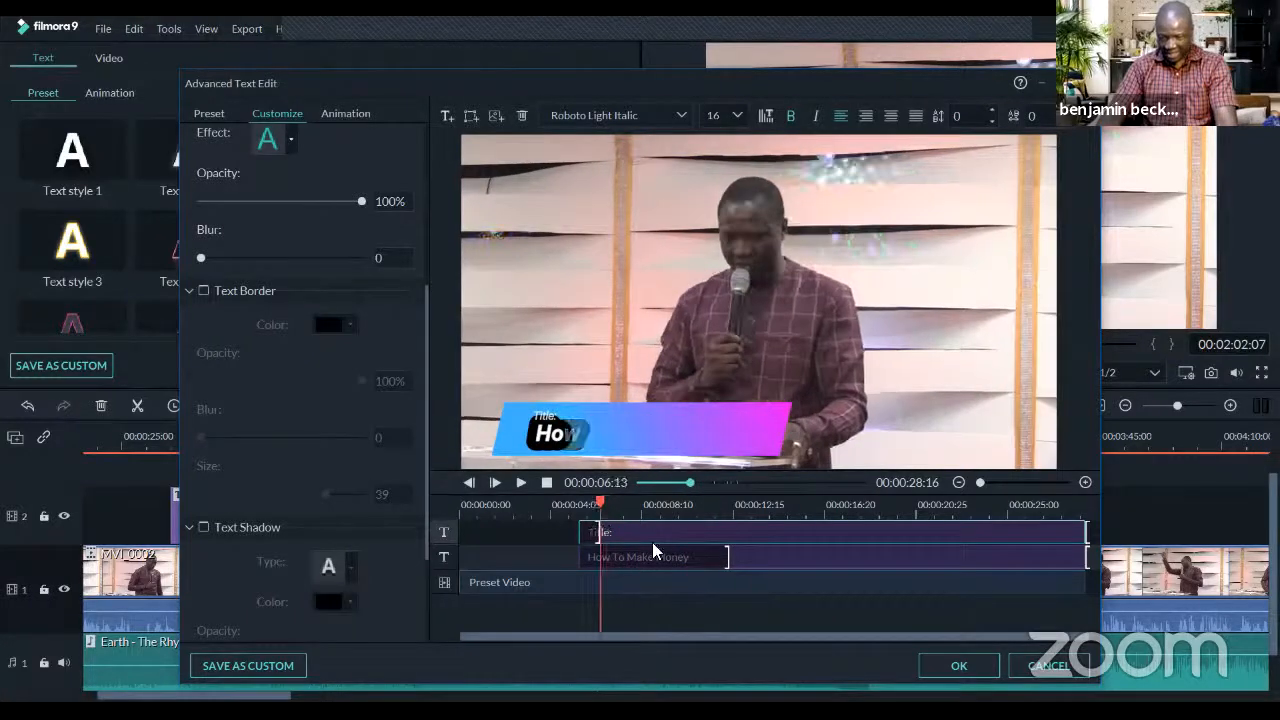
drag(731, 558, 600, 556)
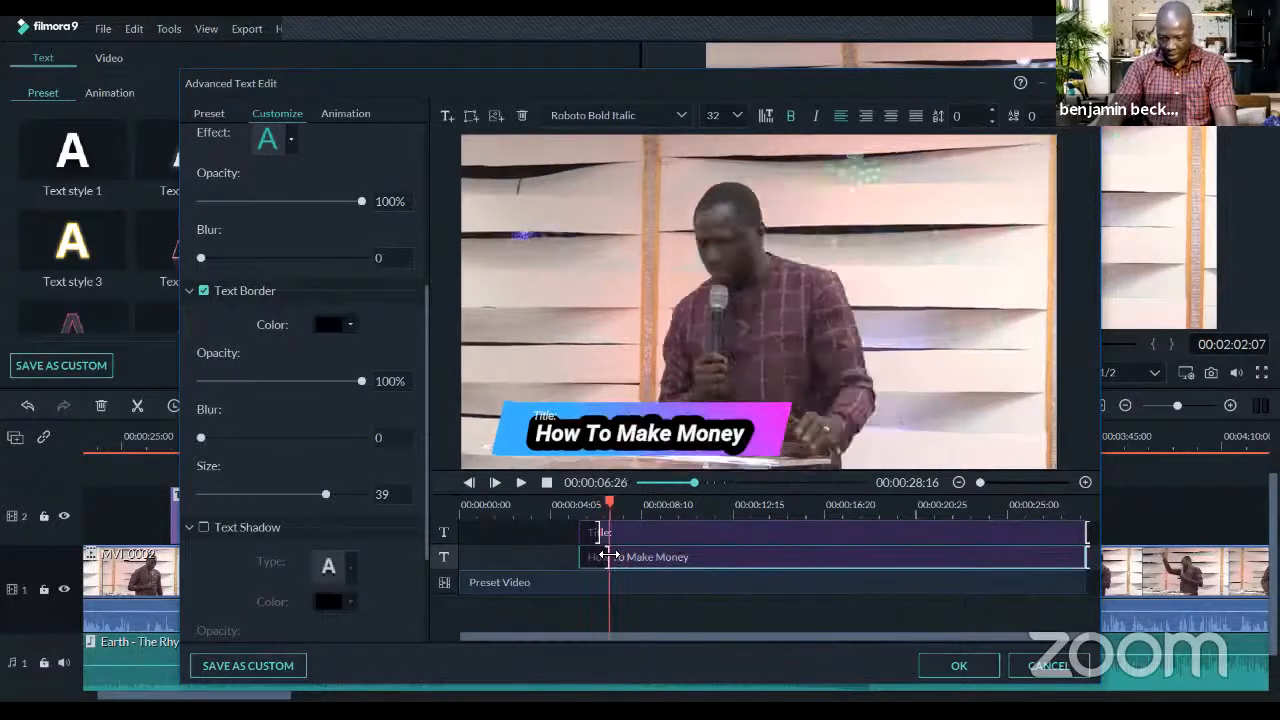
click(959, 668)
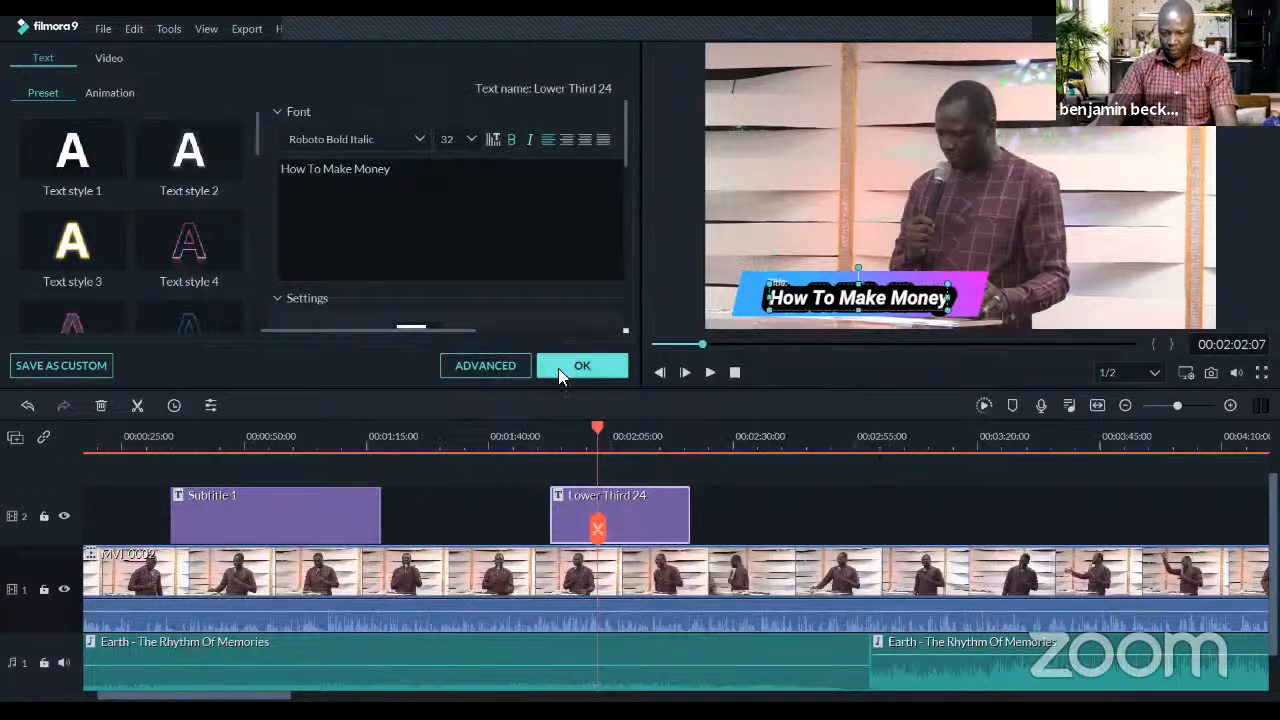
click(586, 368)
click(548, 438)
key(space)
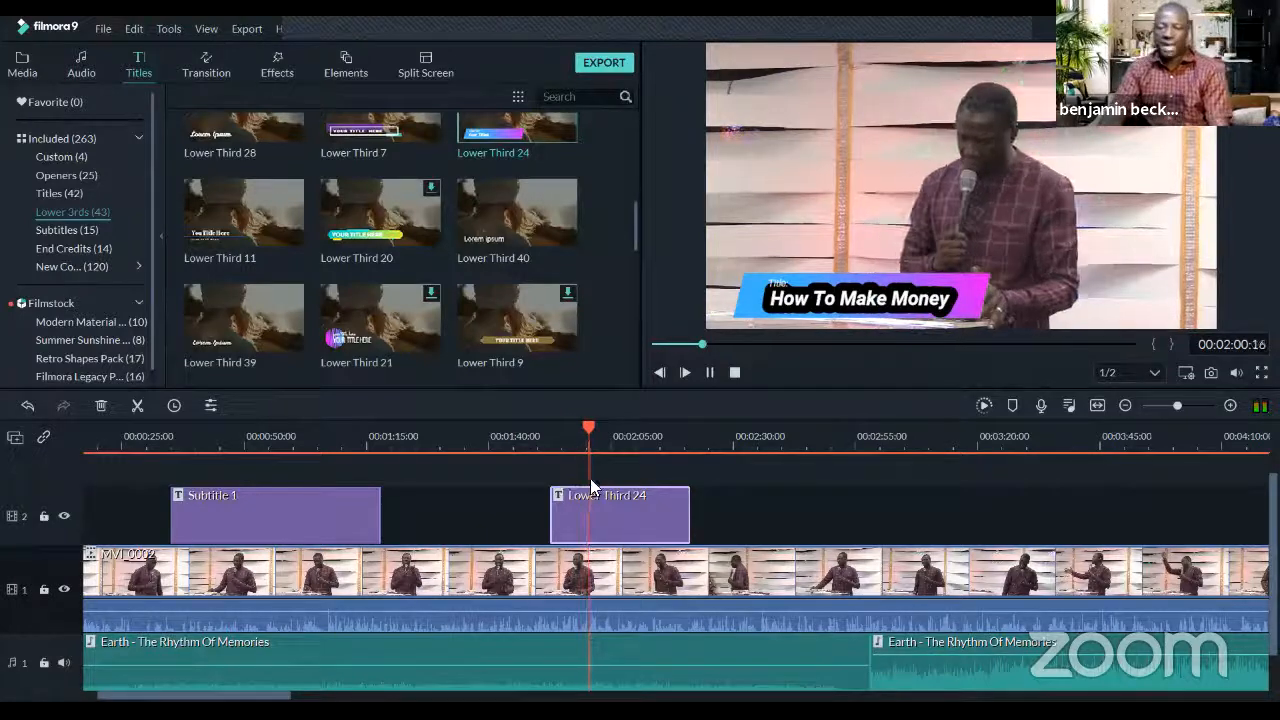
Reopen Lower Third 24 for advanced editing and move both text lines earlier, starting almost together with the banner
double_click(634, 522)
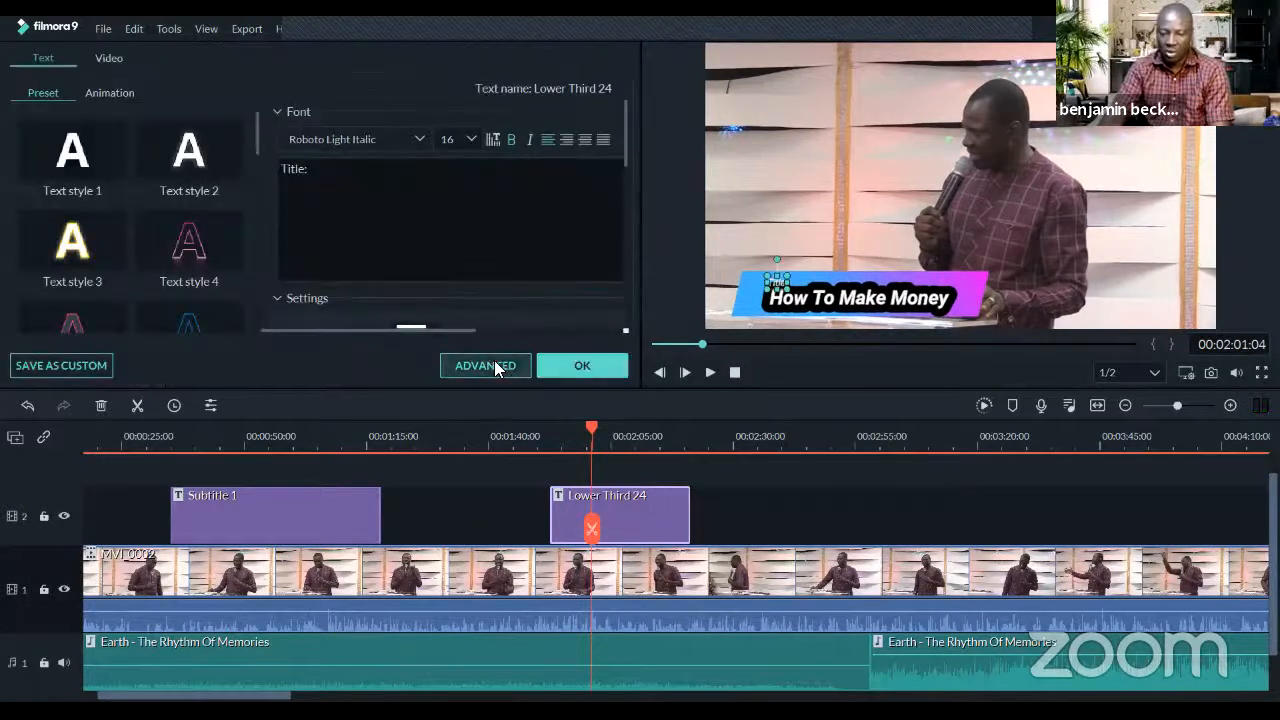
click(520, 365)
click(704, 538)
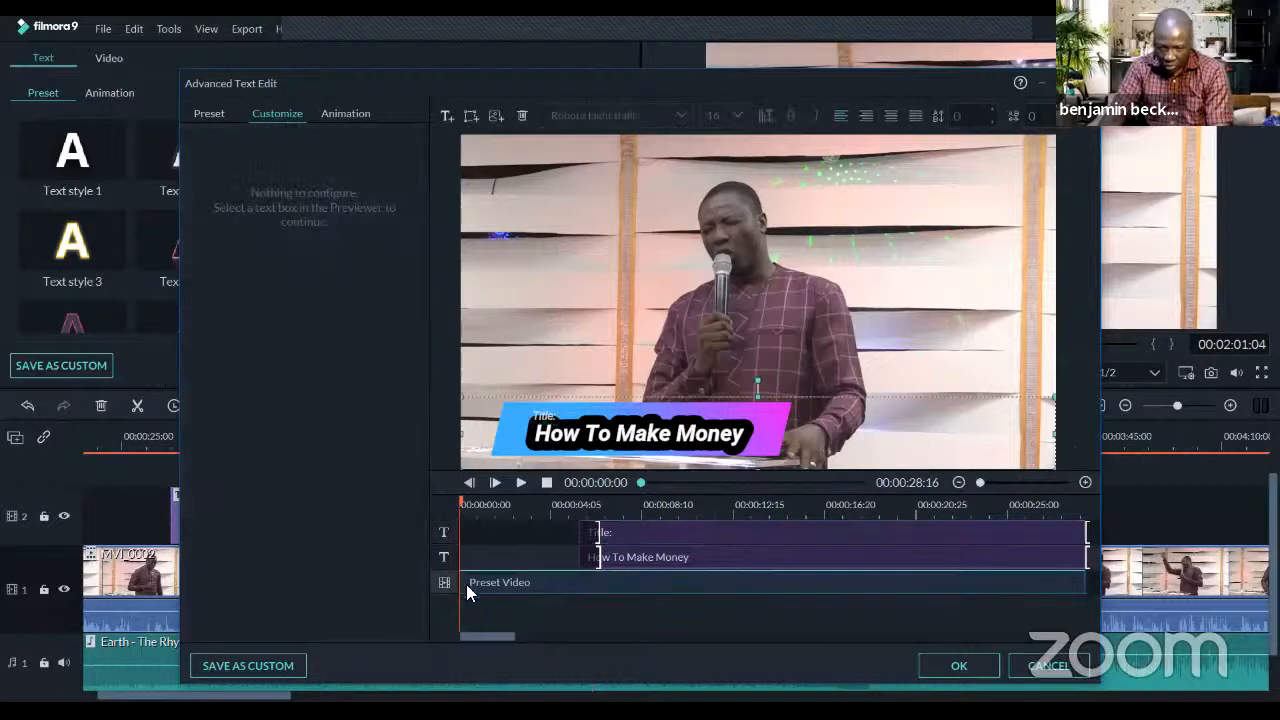
mouse_move(465, 582)
mouse_down()
mouse_move(577, 571)
mouse_move(464, 572)
mouse_up()
drag(664, 556, 540, 556)
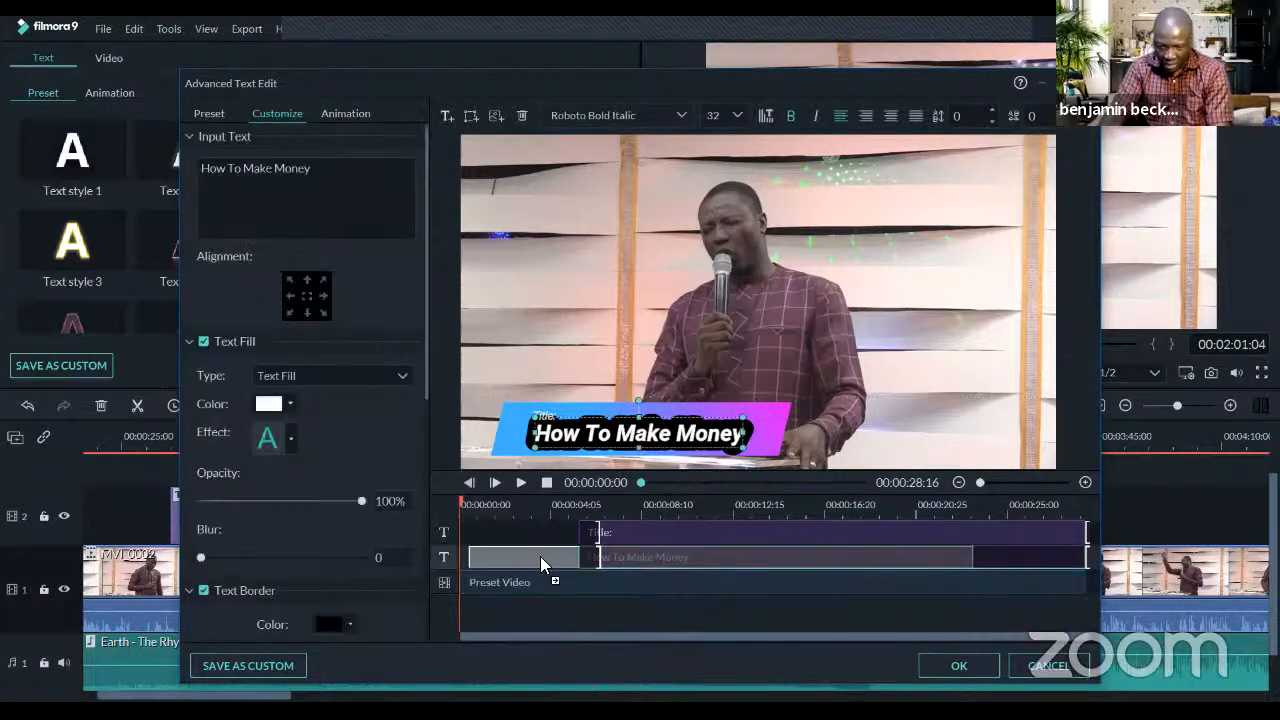
drag(668, 534, 555, 536)
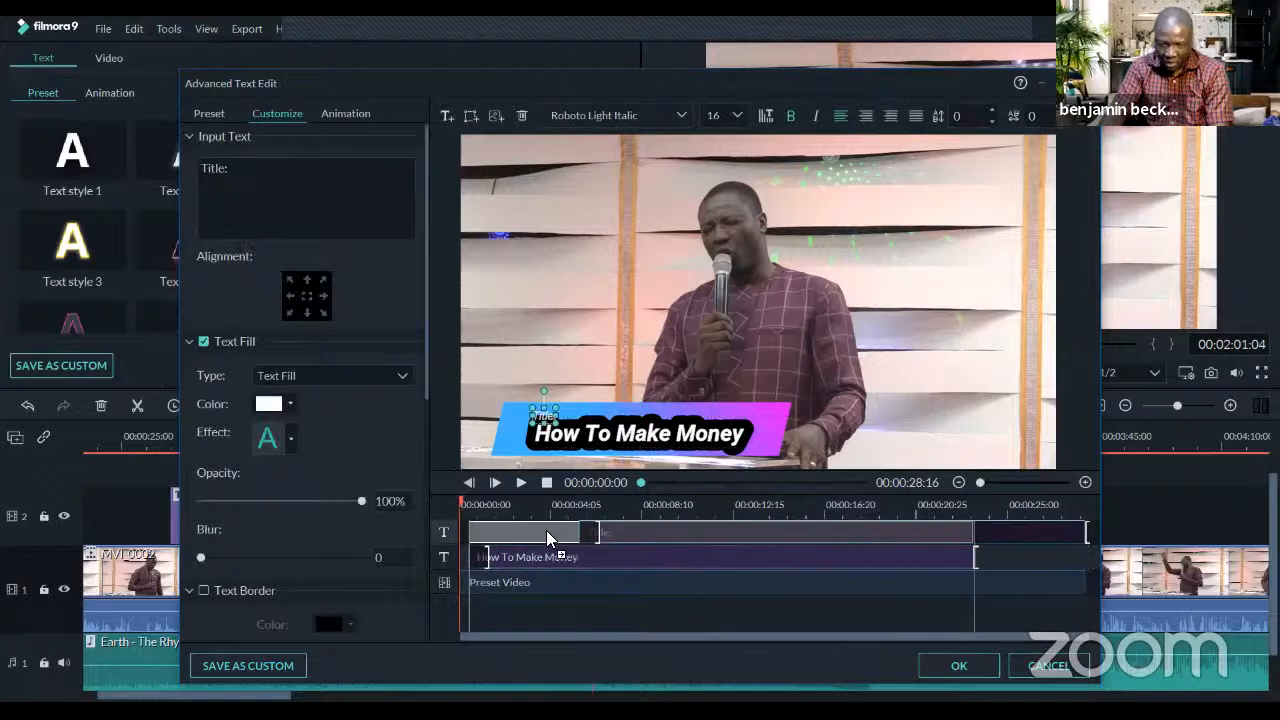
Play the retimed title animation, replay it from its beginning and save the advanced edits
click(521, 484)
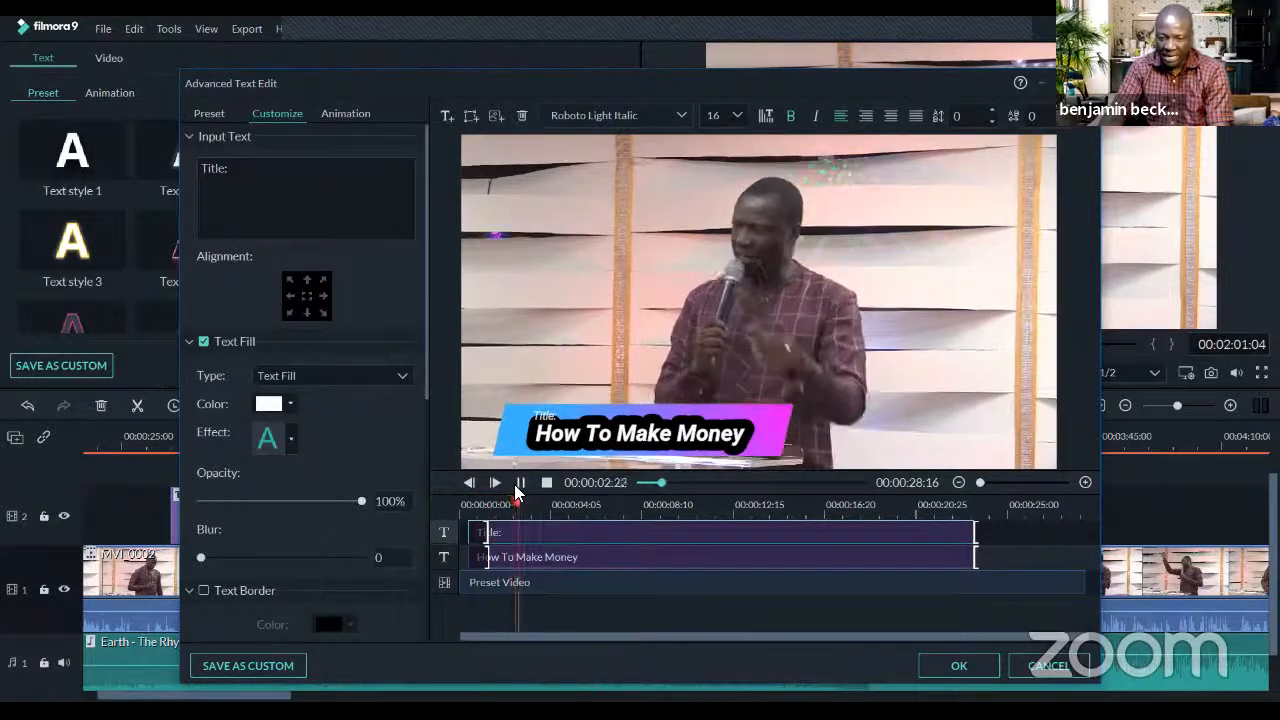
click(520, 485)
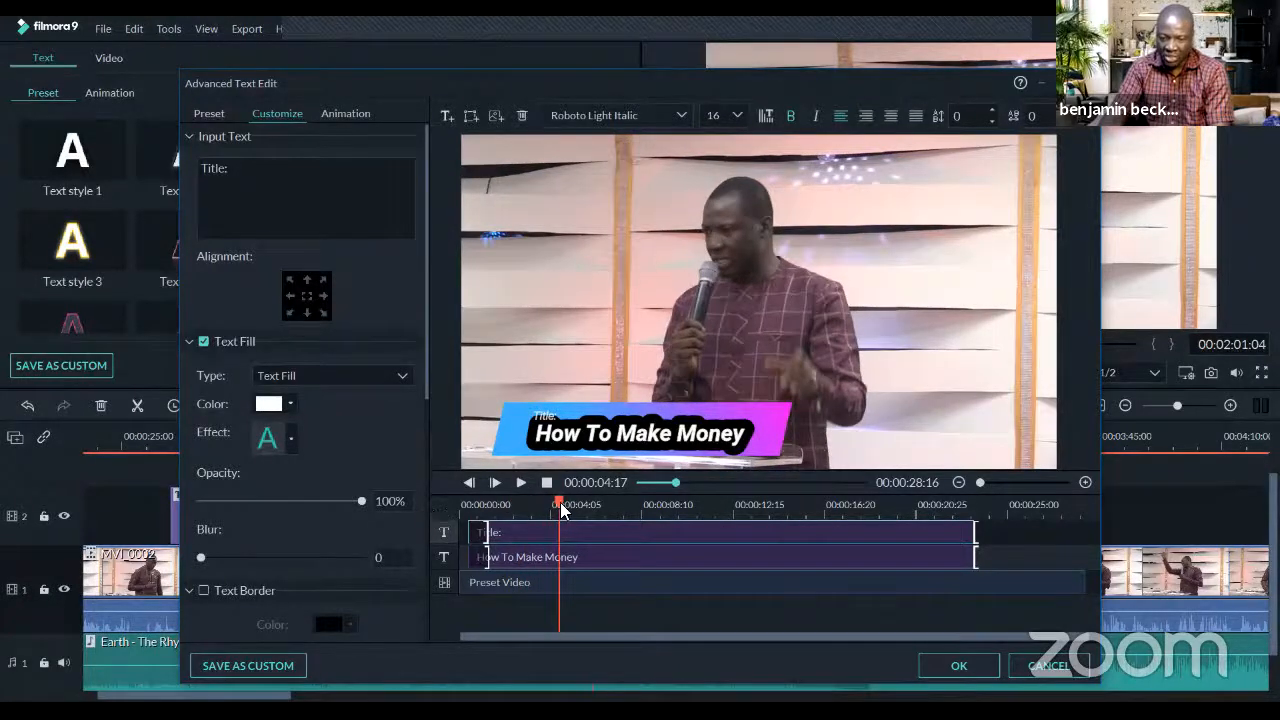
drag(560, 504, 460, 504)
click(521, 484)
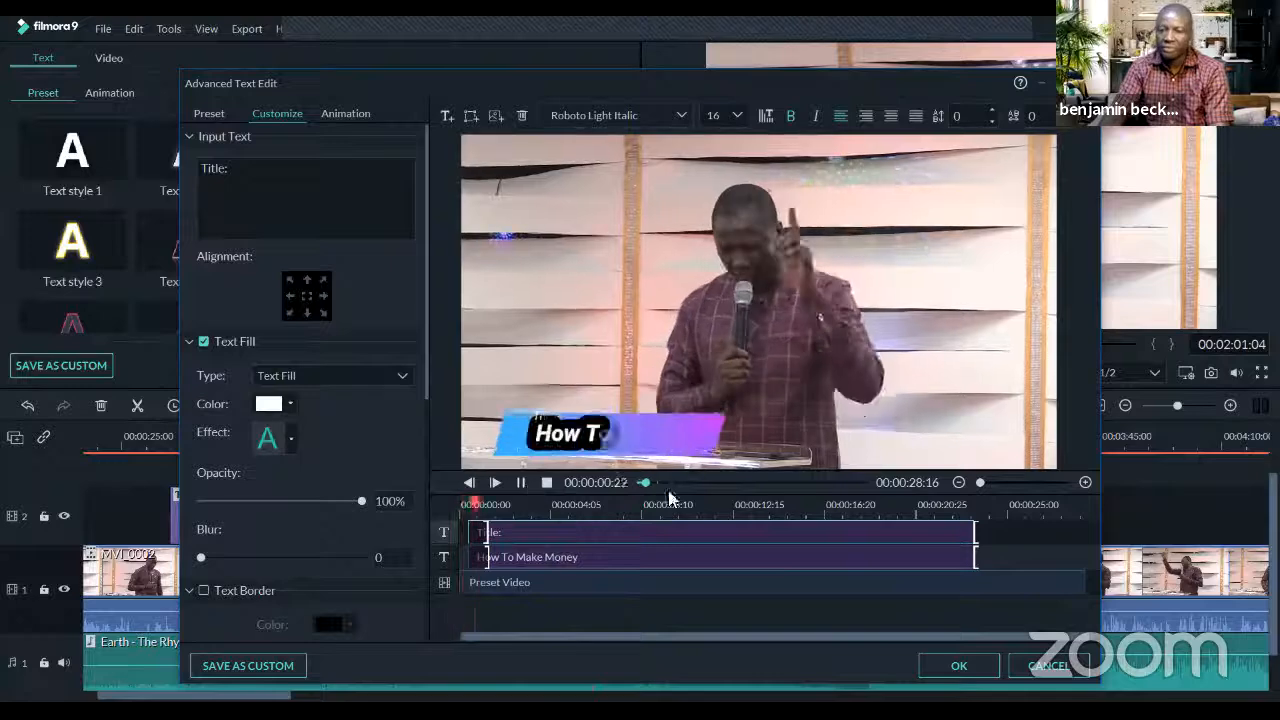
click(958, 666)
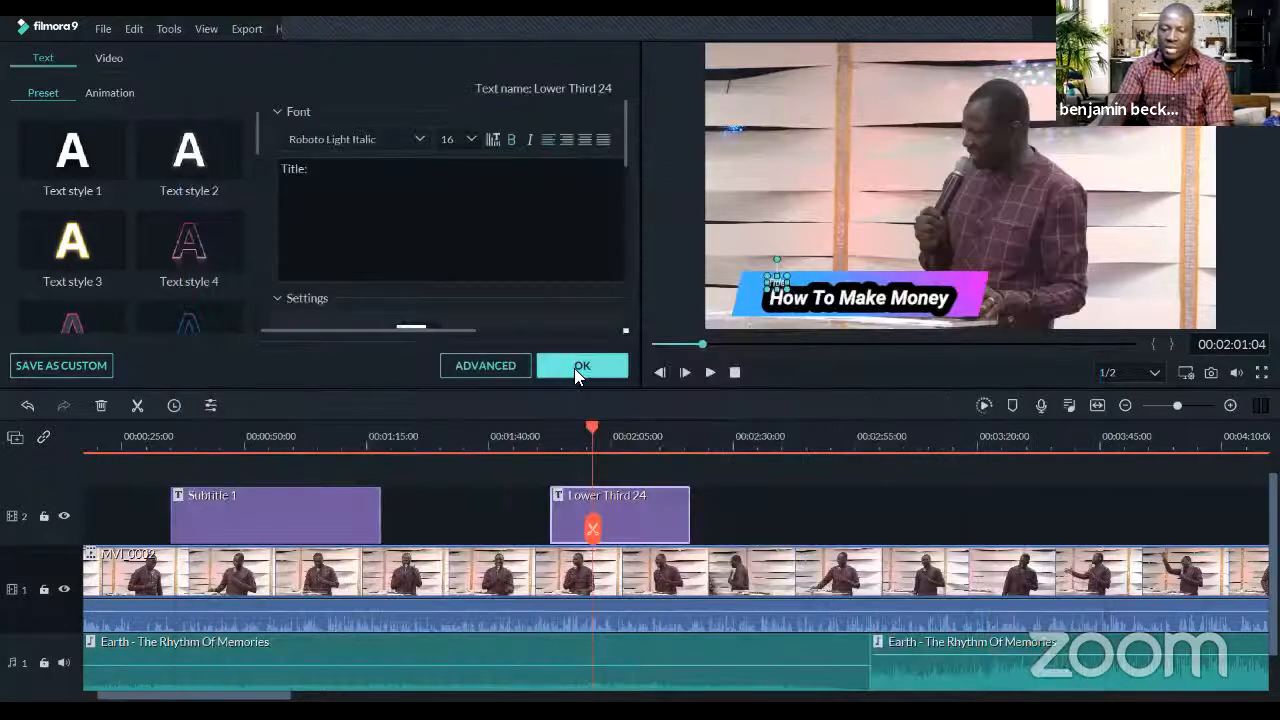
Play the video from just before the Lower Third 24 title to check how its text and banner appear together
click(530, 437)
key(space)
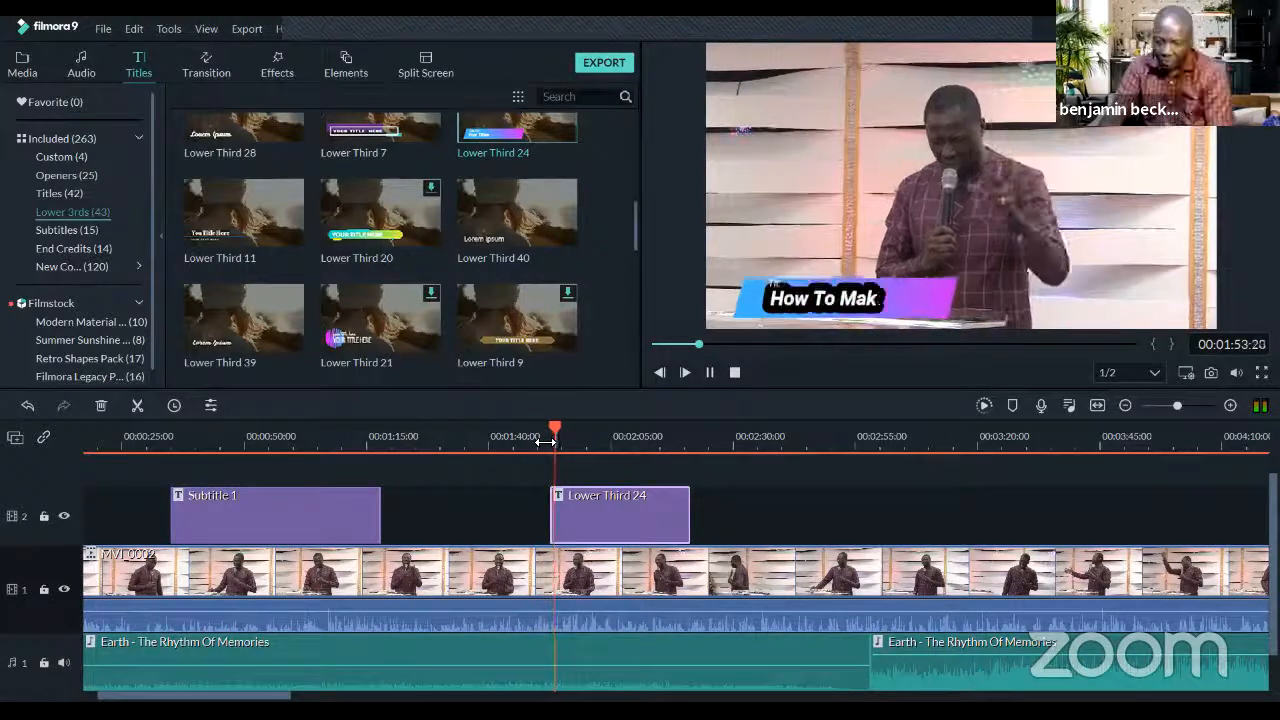
key(space)
drag(533, 446, 460, 432)
Browse the complete set of included title templates for another opener or title design
click(84, 140)
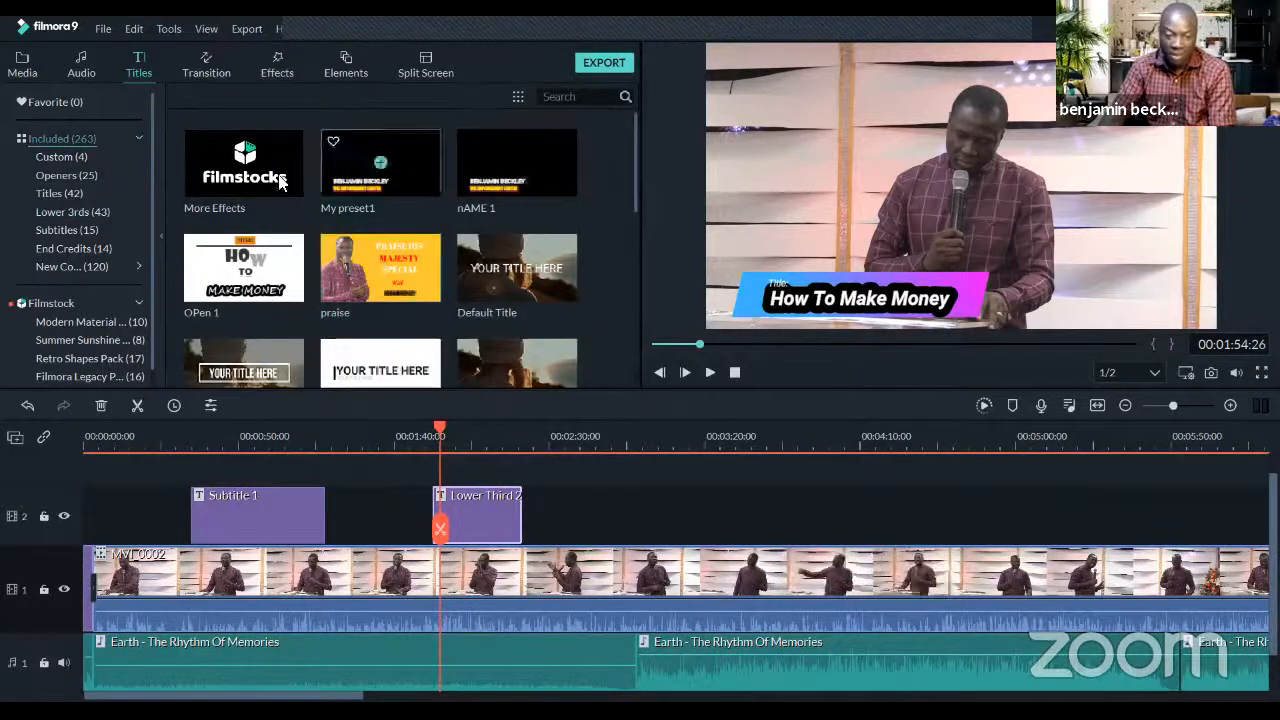
scroll(519, 218, down, 5)
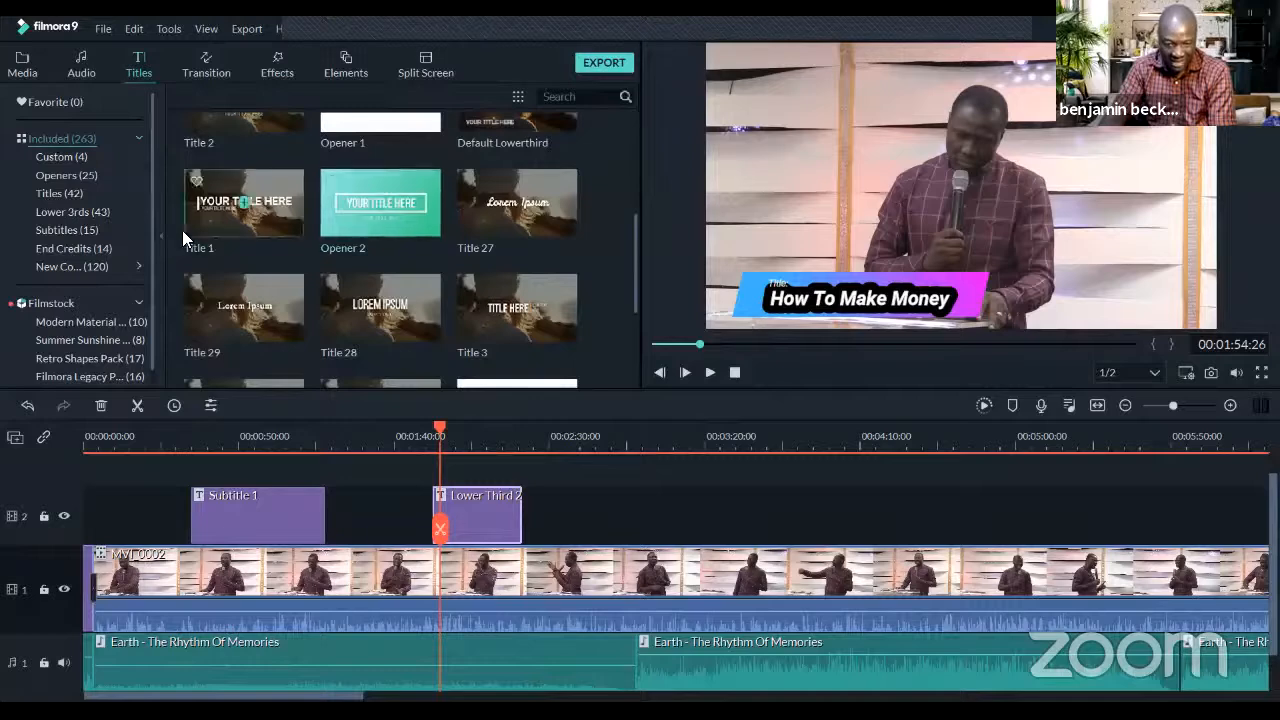
scroll(388, 228, down, 2)
scroll(390, 230, down, 5)
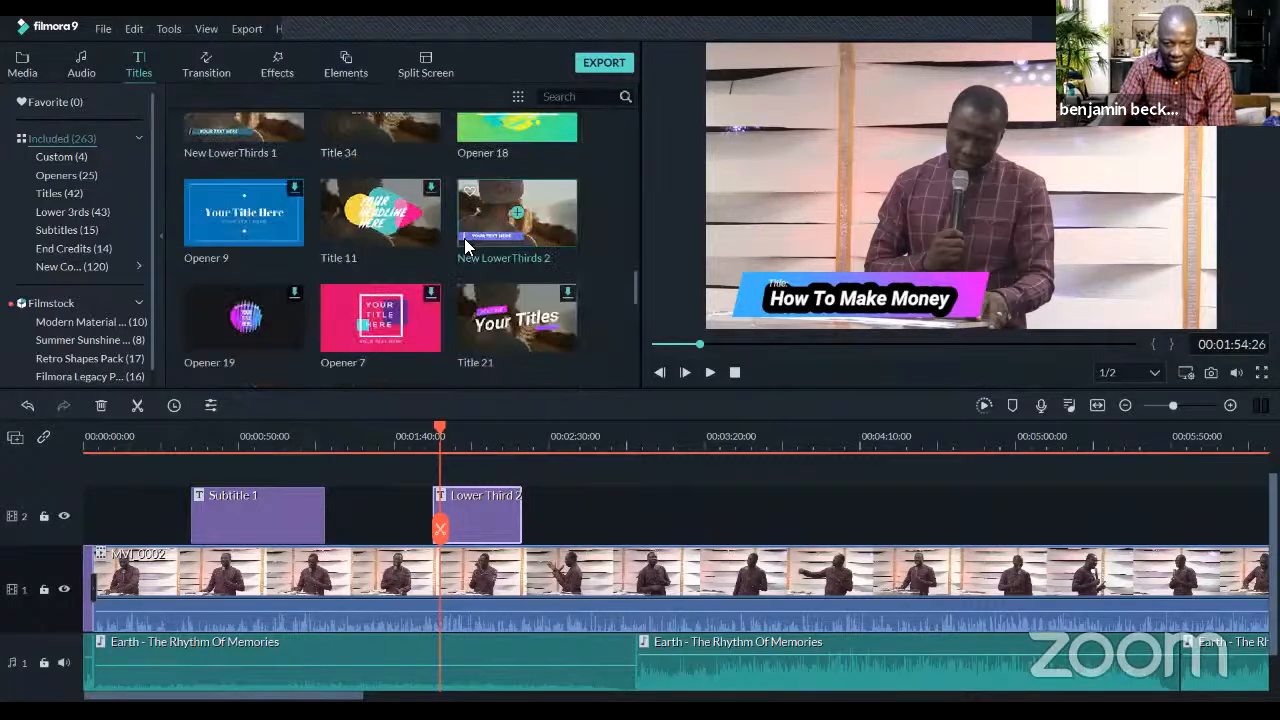
scroll(466, 238, down, 3)
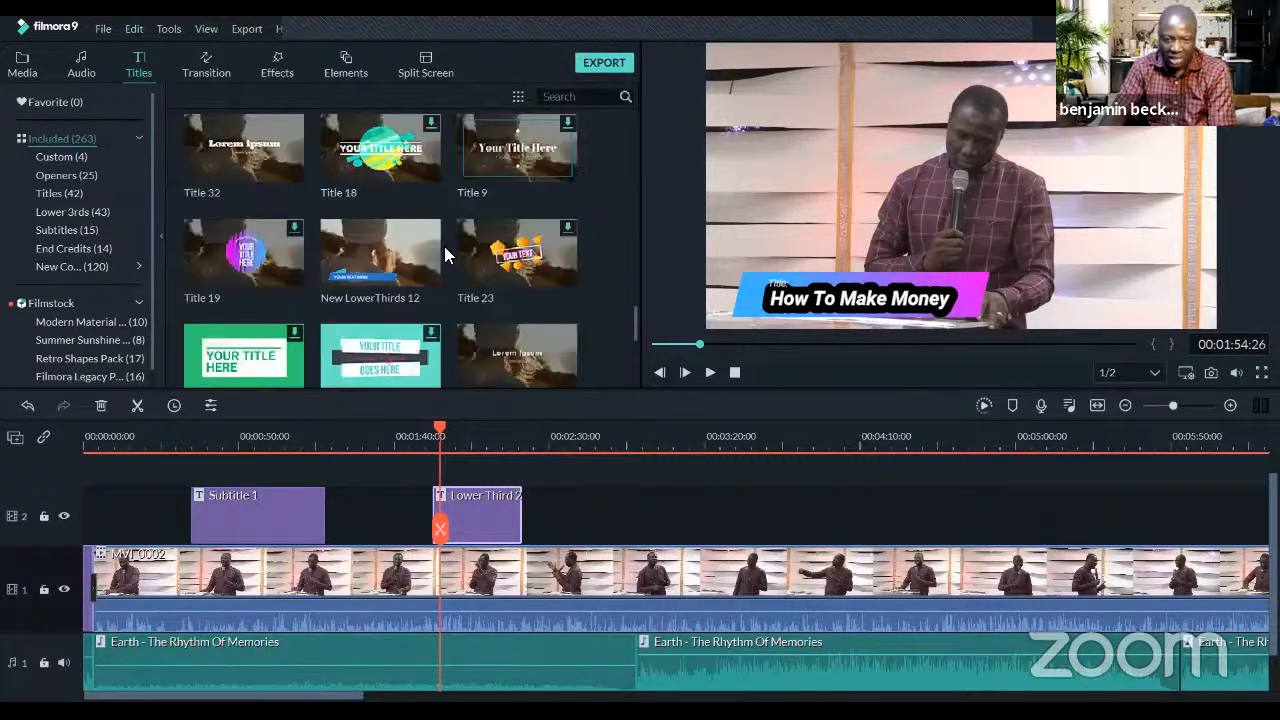
scroll(446, 246, down, 4)
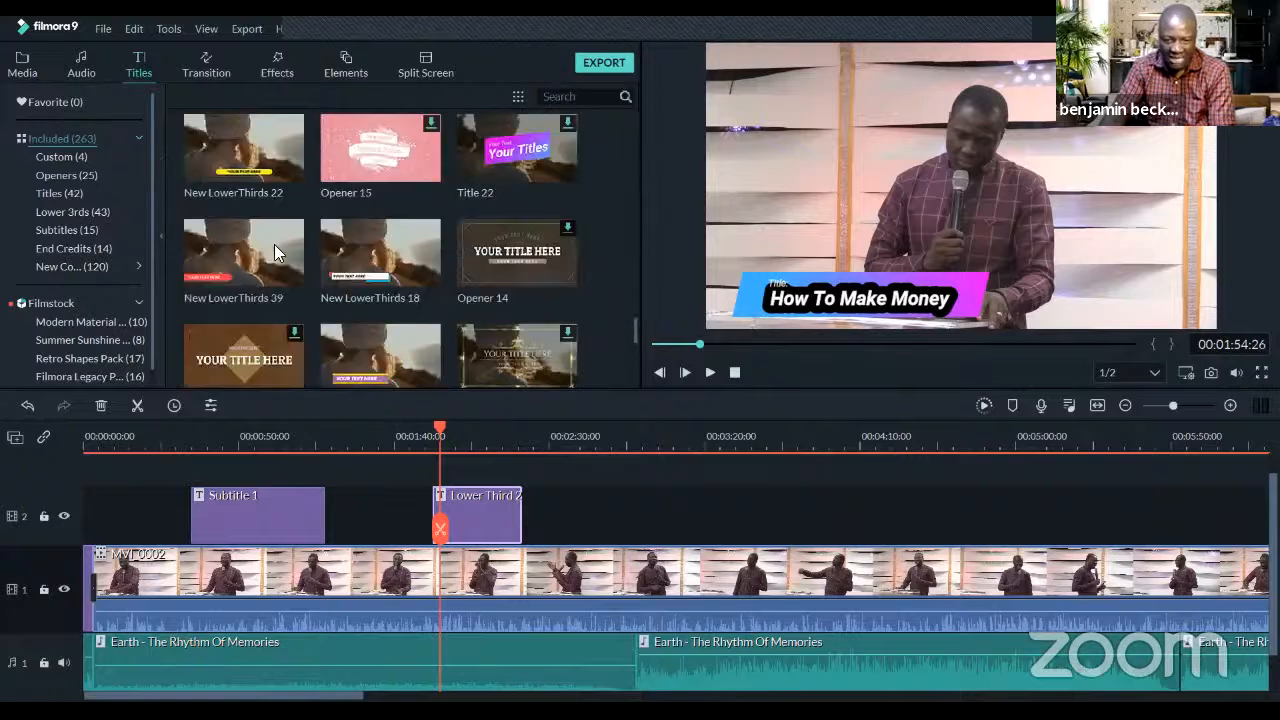
scroll(438, 258, down, 5)
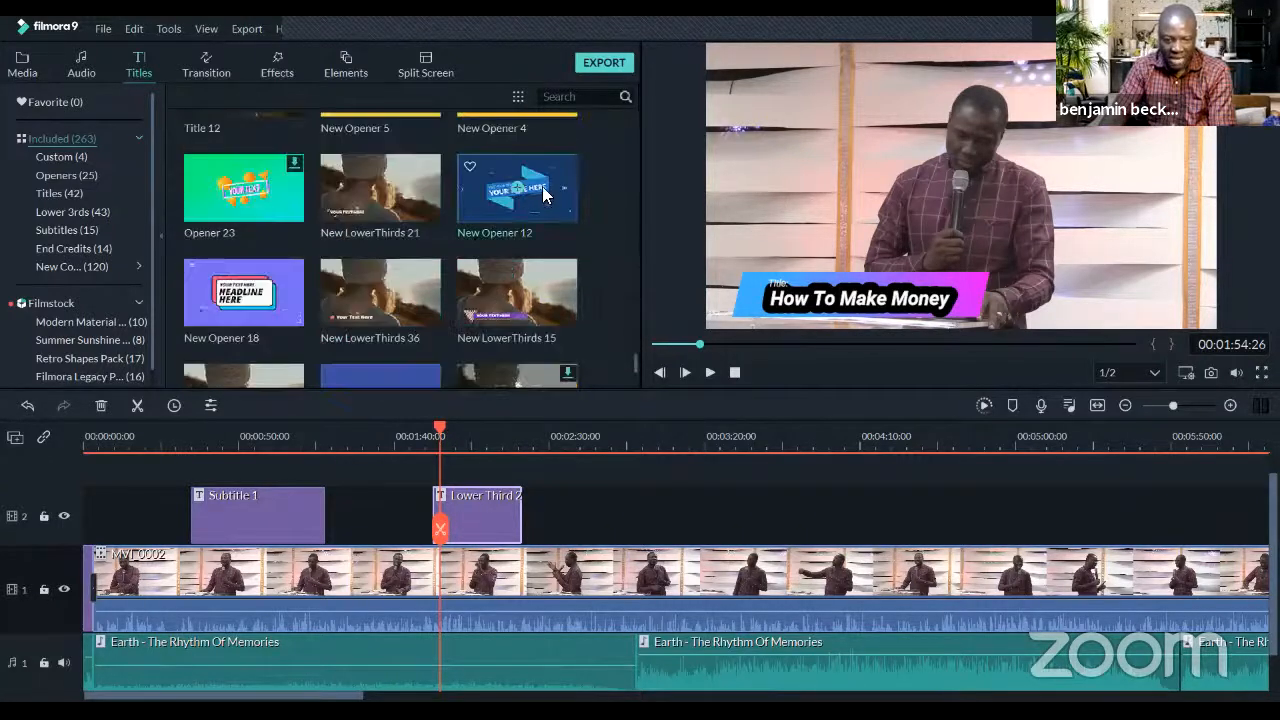
scroll(536, 188, up, 1)
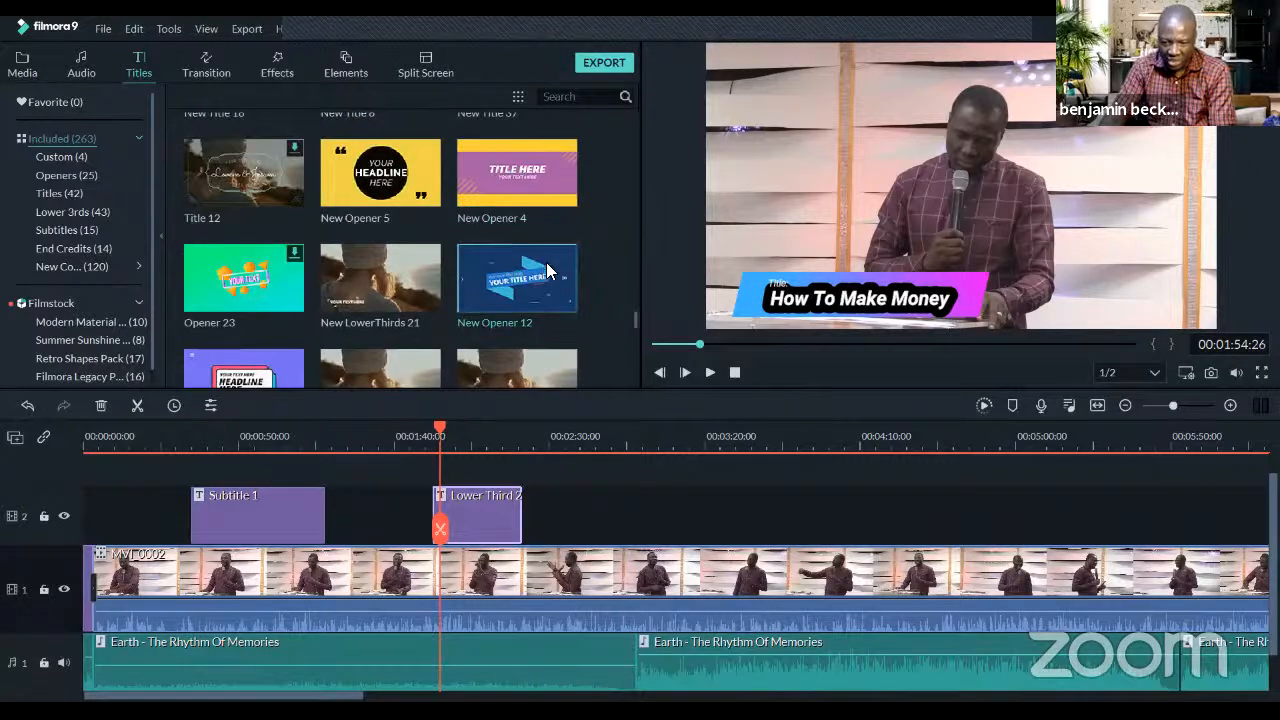
Try the New Opener 12 template on the title track at about 00:02:58, preview it and delete it
drag(547, 270, 766, 522)
click(682, 450)
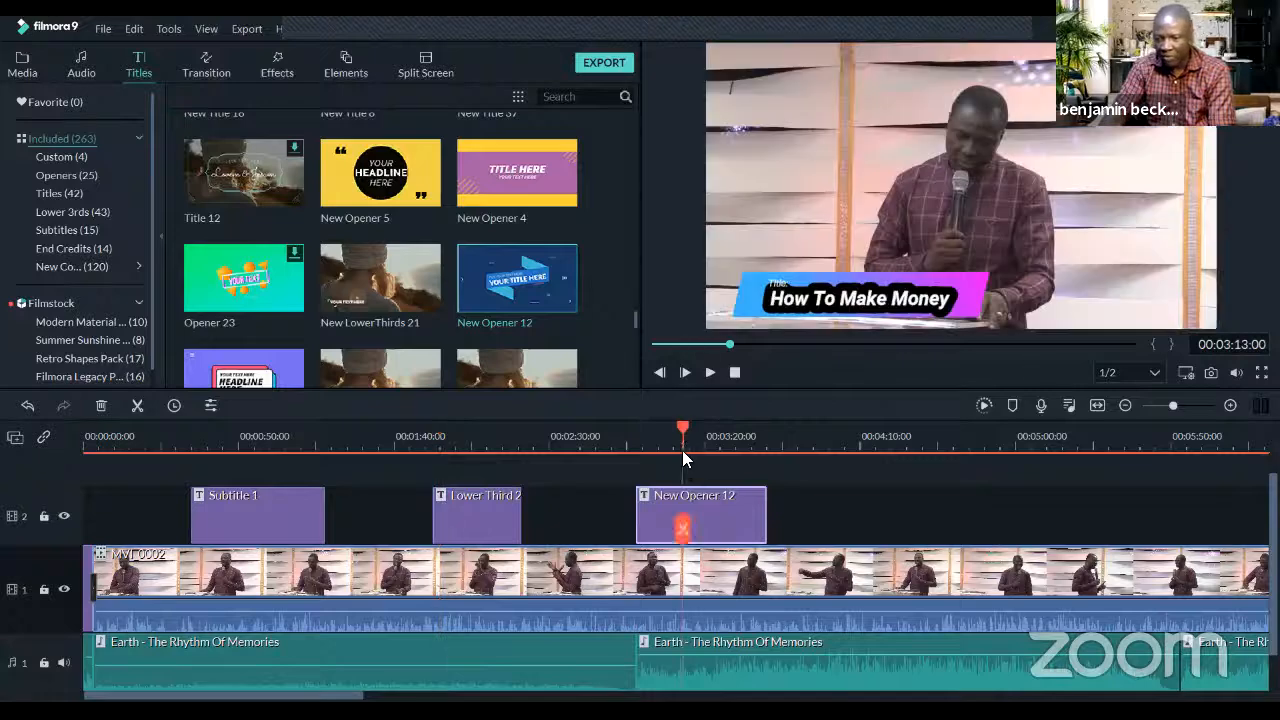
key(space)
key(space)
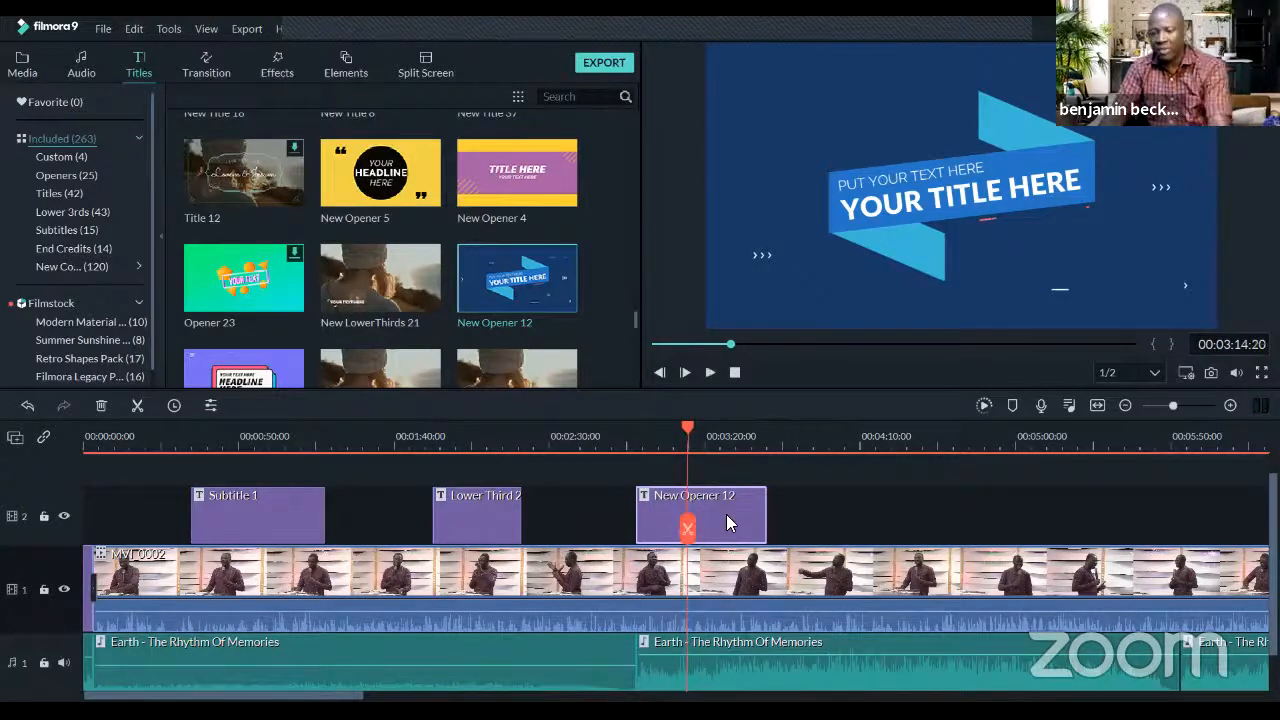
key(Delete)
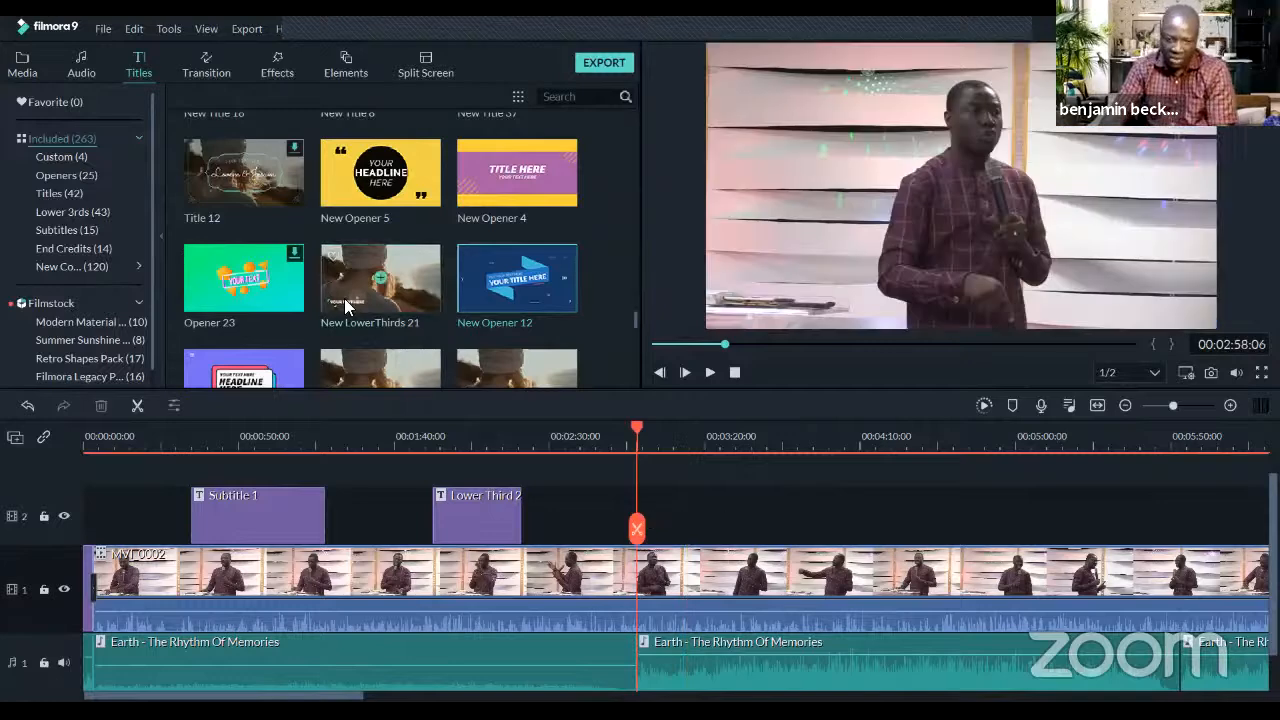
Add the New Title 22 template to the title track from about 00:03:03 to 00:03:38 and play its animation
scroll(344, 295, down, 5)
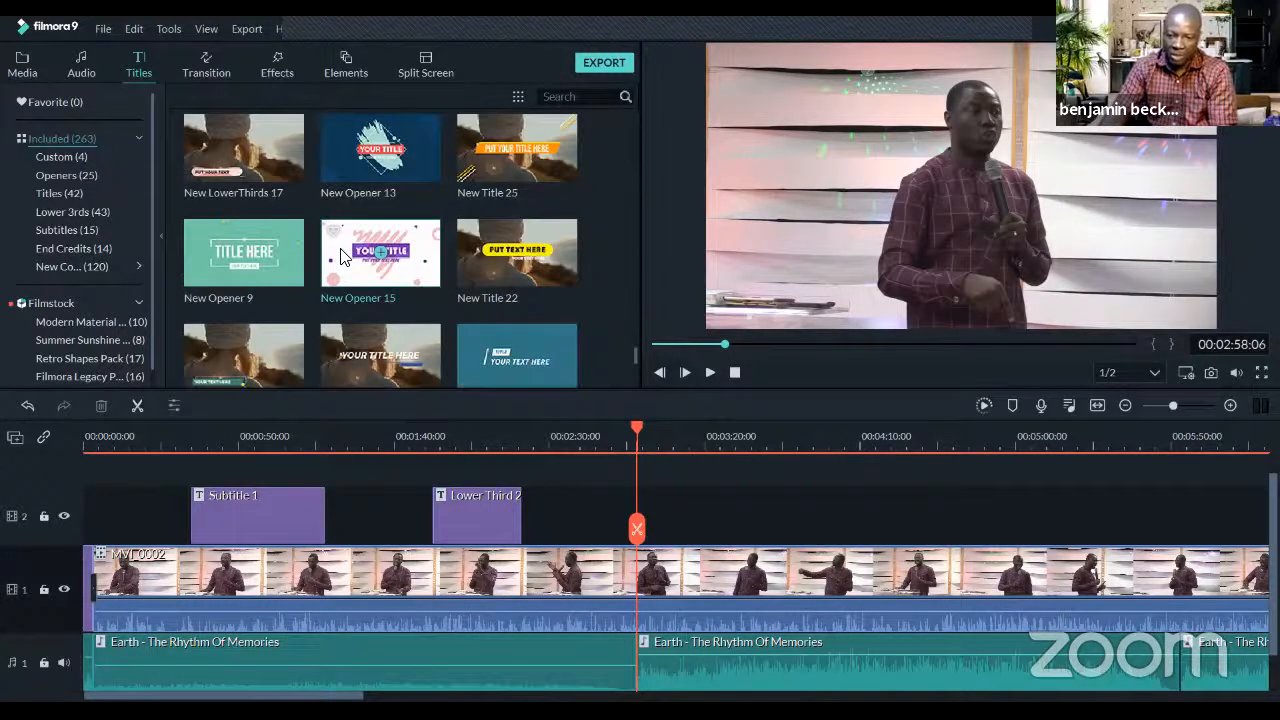
drag(552, 272, 671, 519)
key(space)
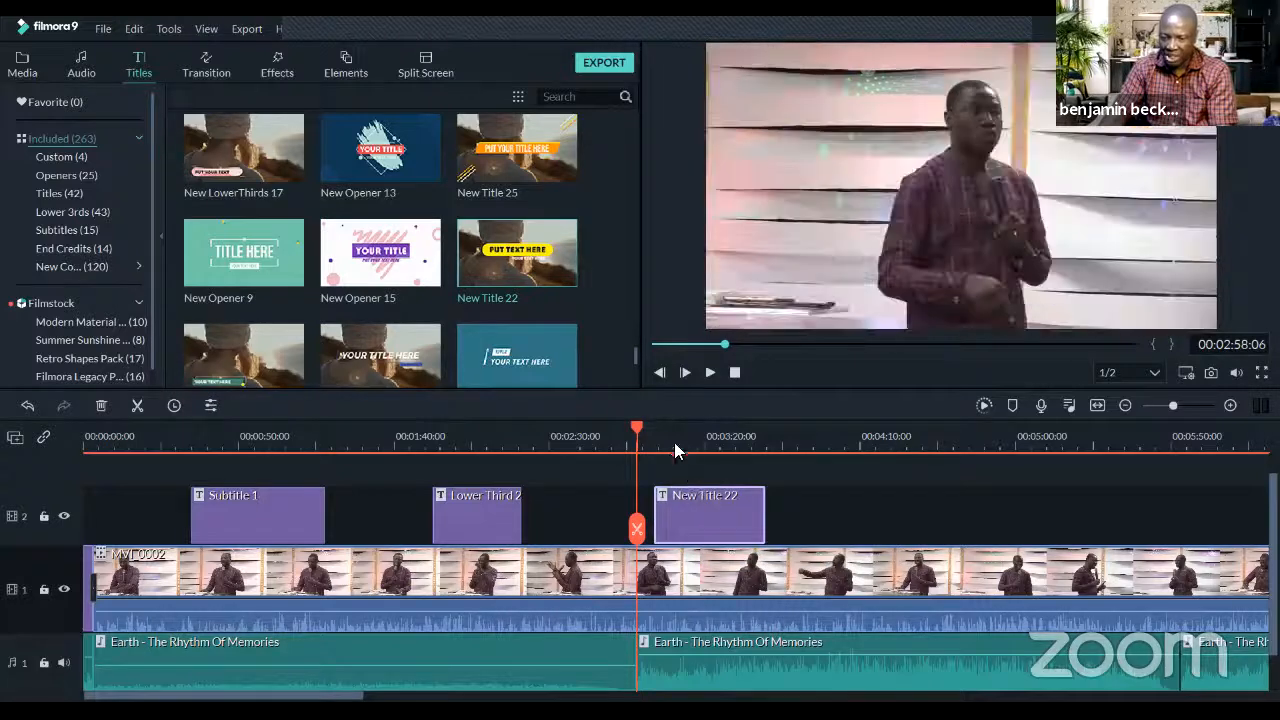
click(675, 441)
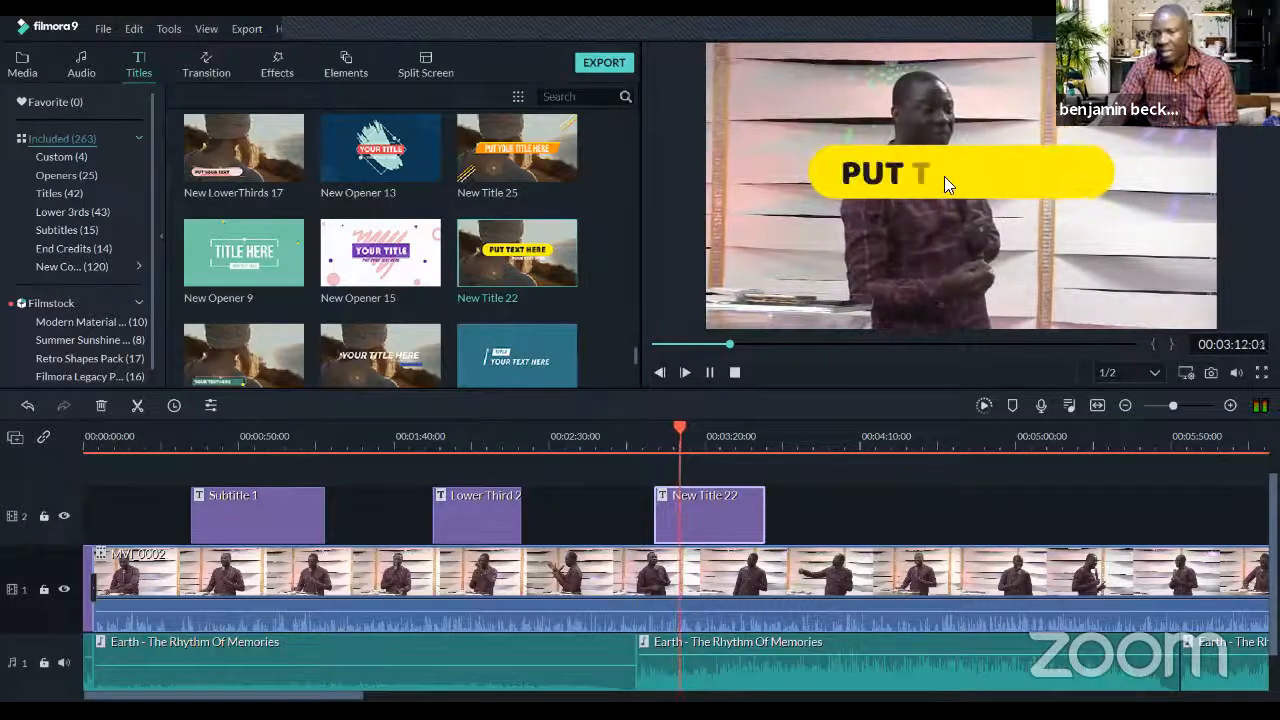
key(space)
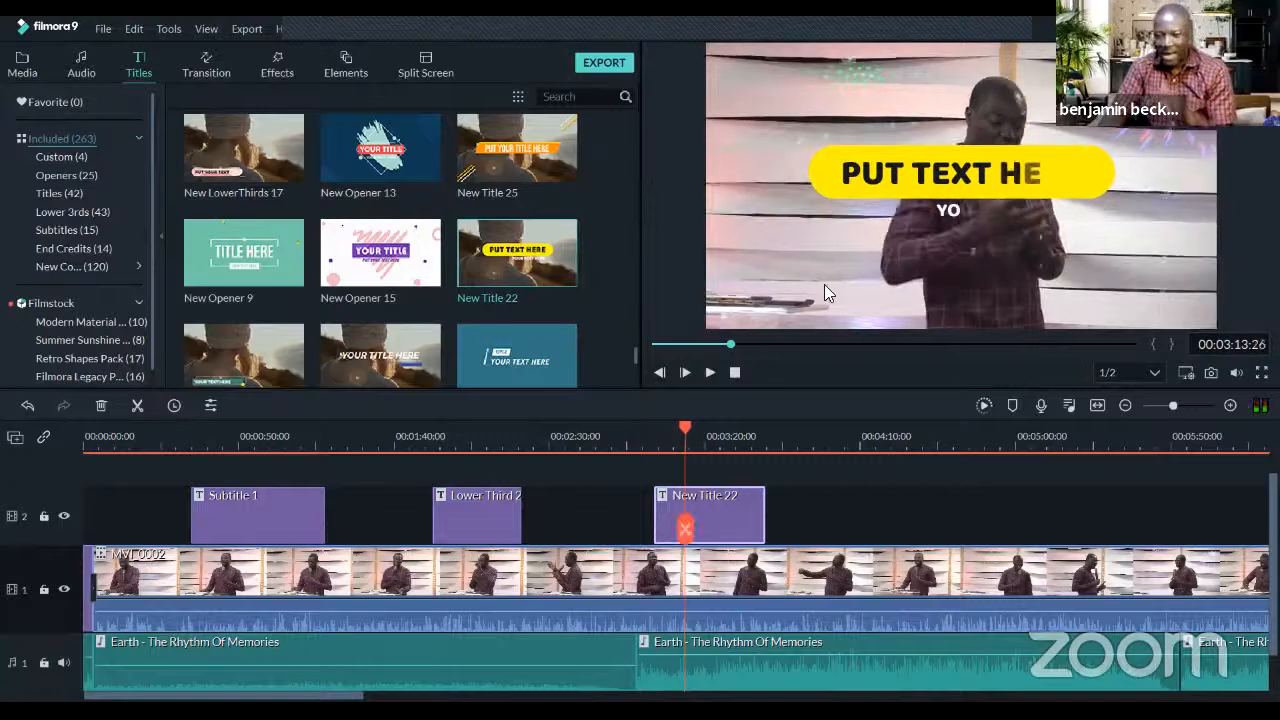
Move the New Title 22 yellow banner and both text lines to the lower part of the video frame, with both lines on the banner
click(944, 168)
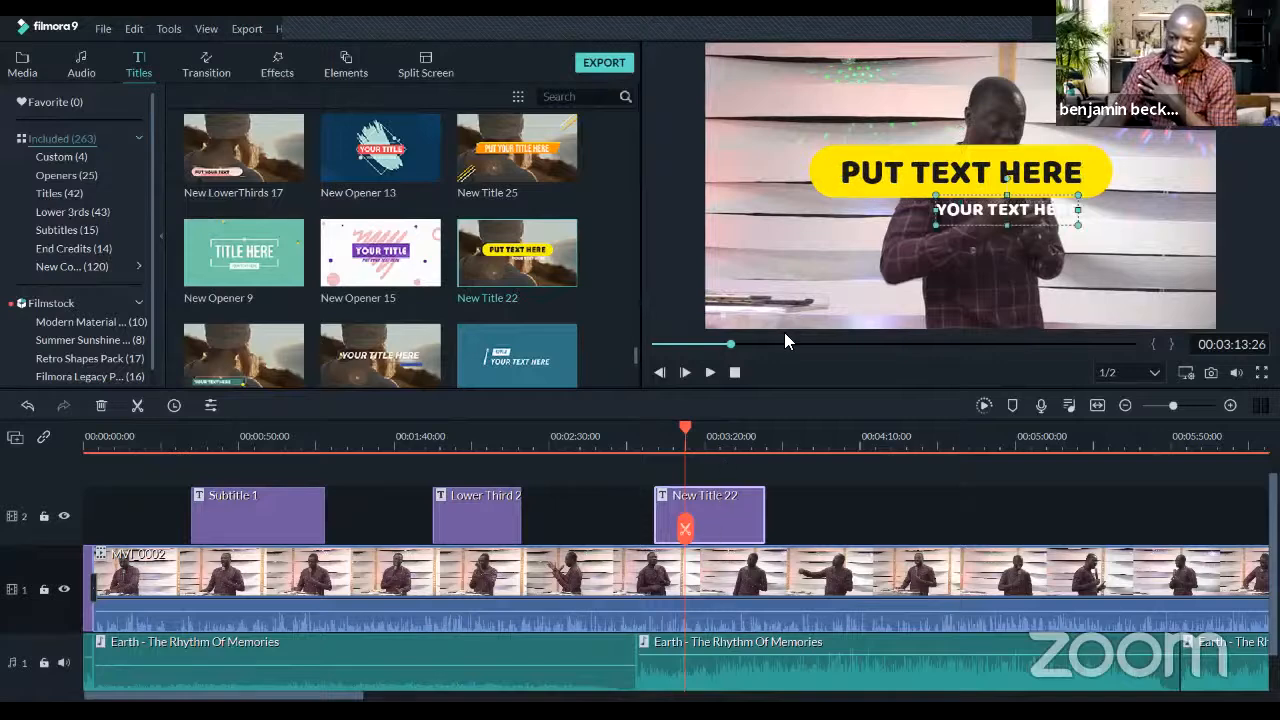
click(822, 162)
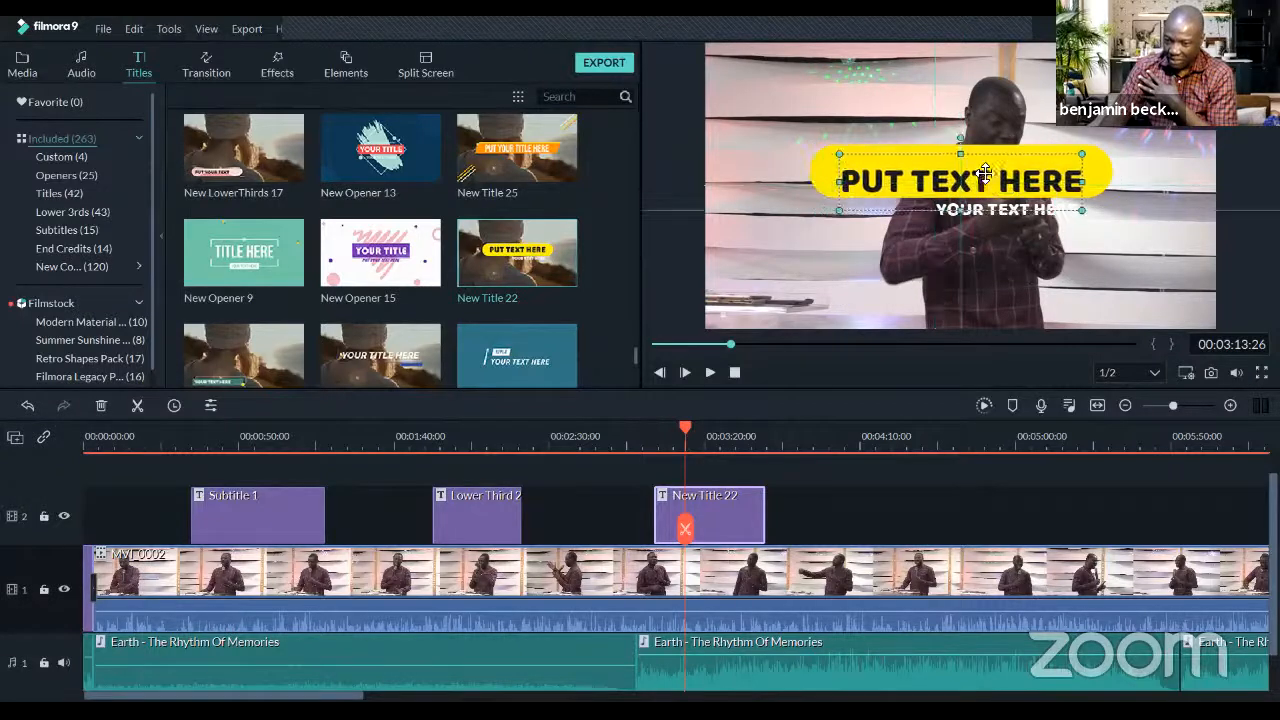
drag(822, 180, 817, 284)
click(955, 223)
drag(955, 223, 957, 278)
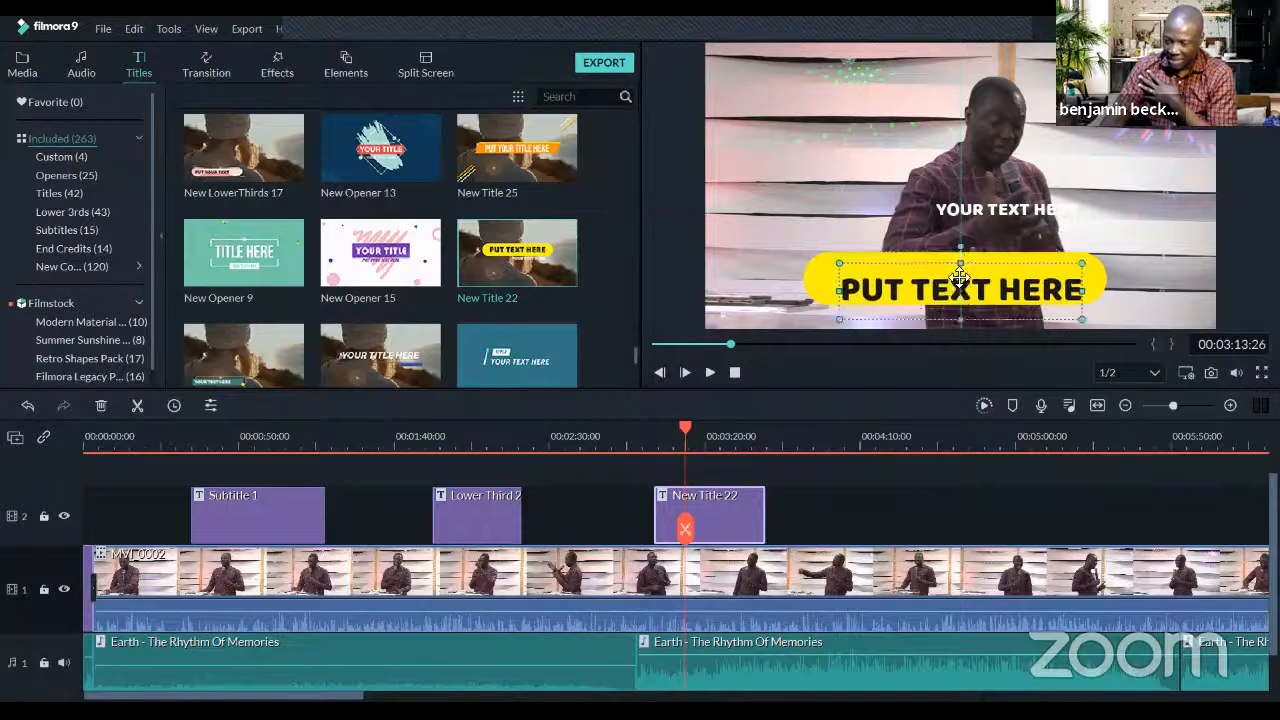
drag(983, 201, 1016, 301)
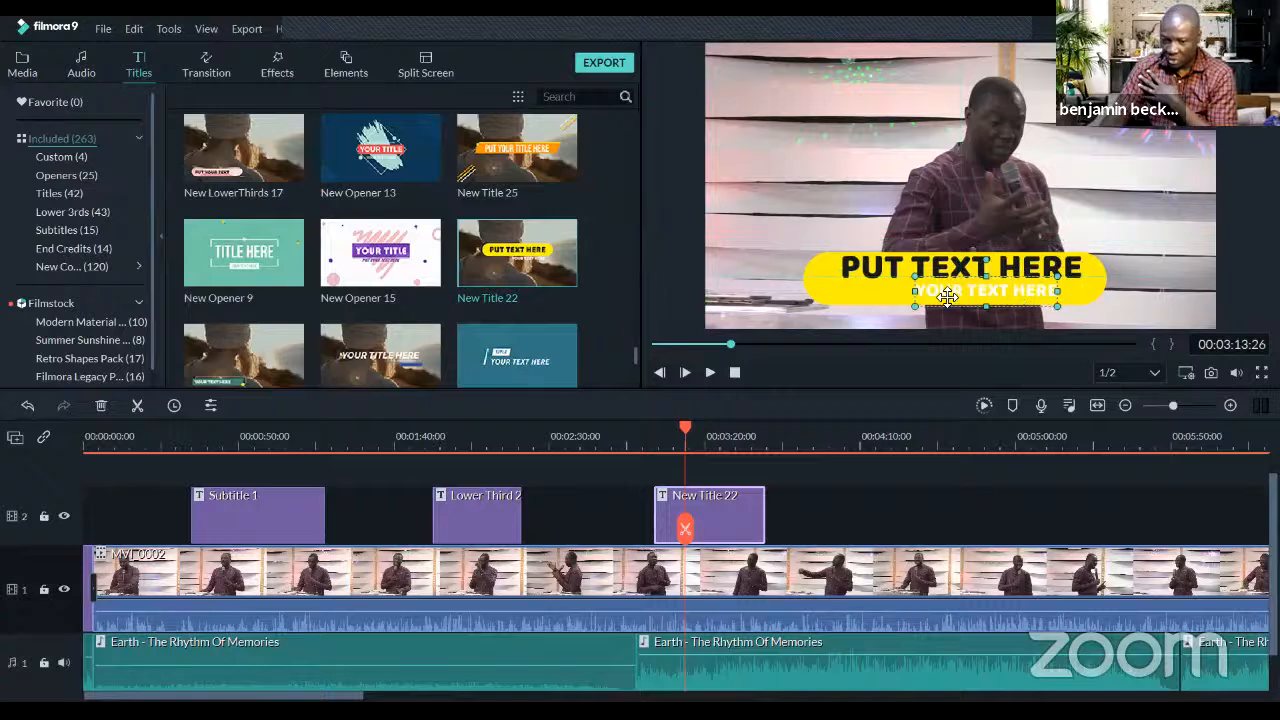
drag(835, 291, 875, 279)
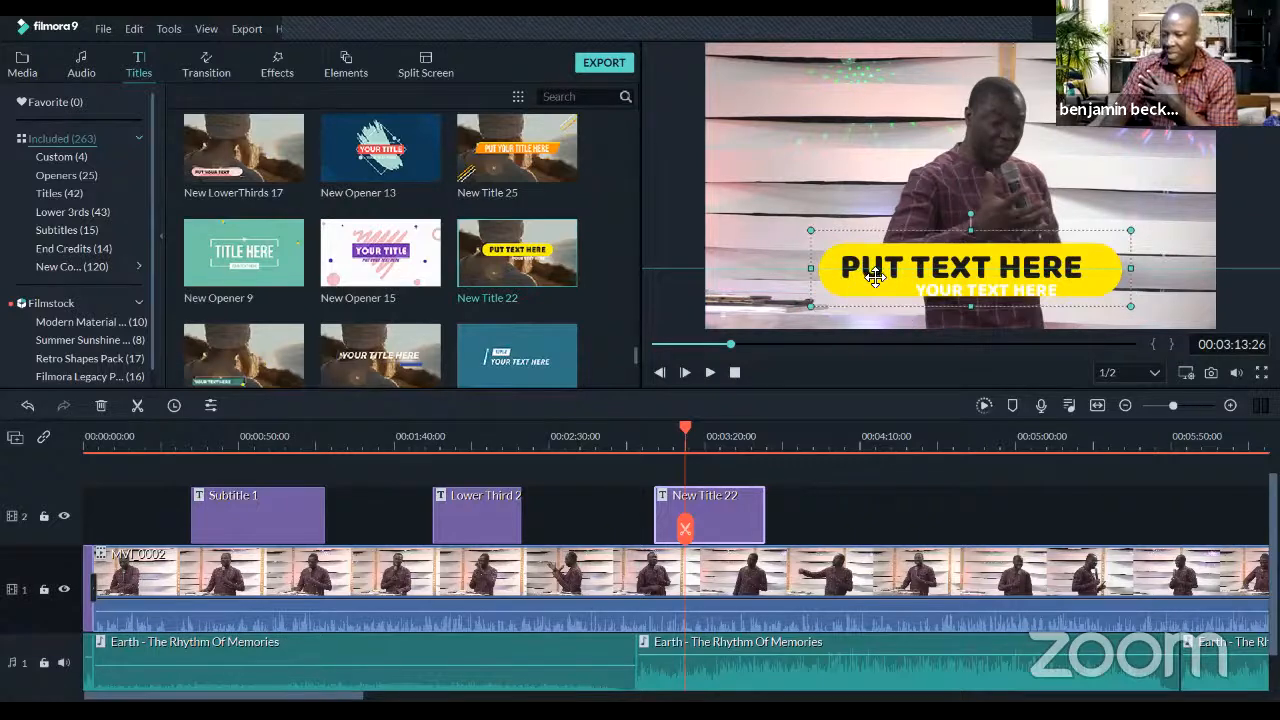
click(734, 372)
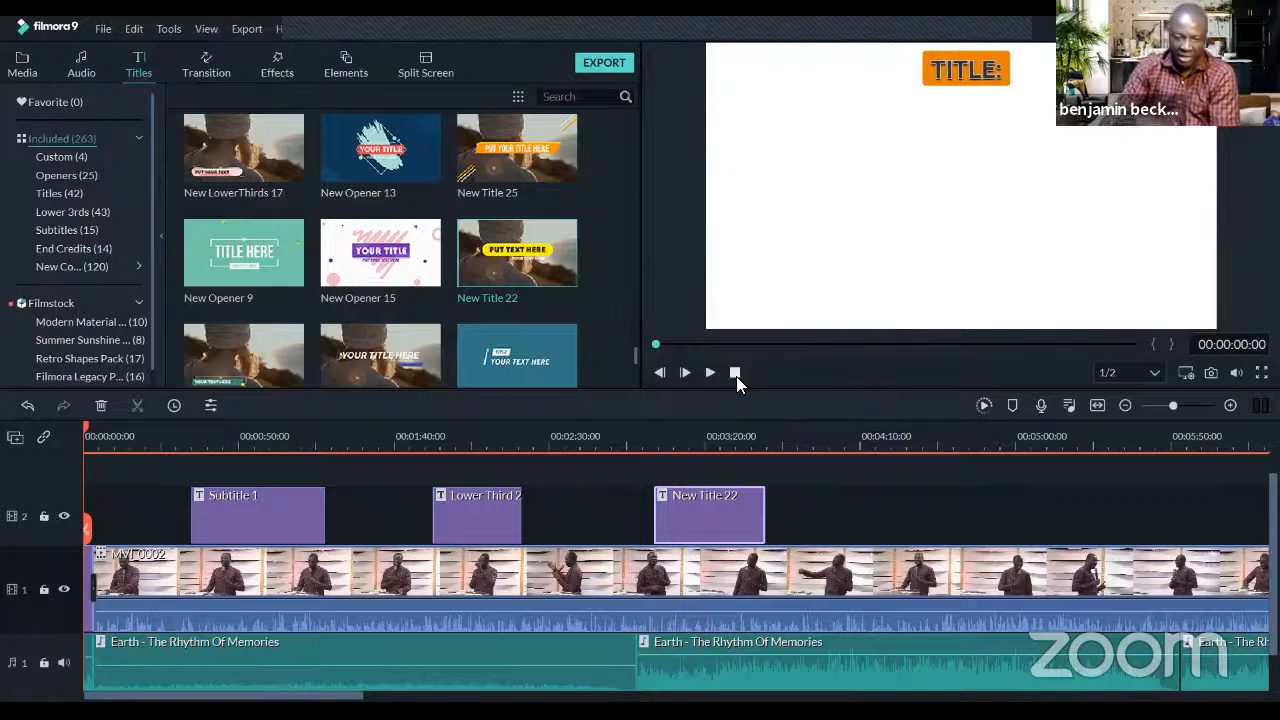
Browse the included title templates for another design to place further along the video
drag(639, 444, 381, 446)
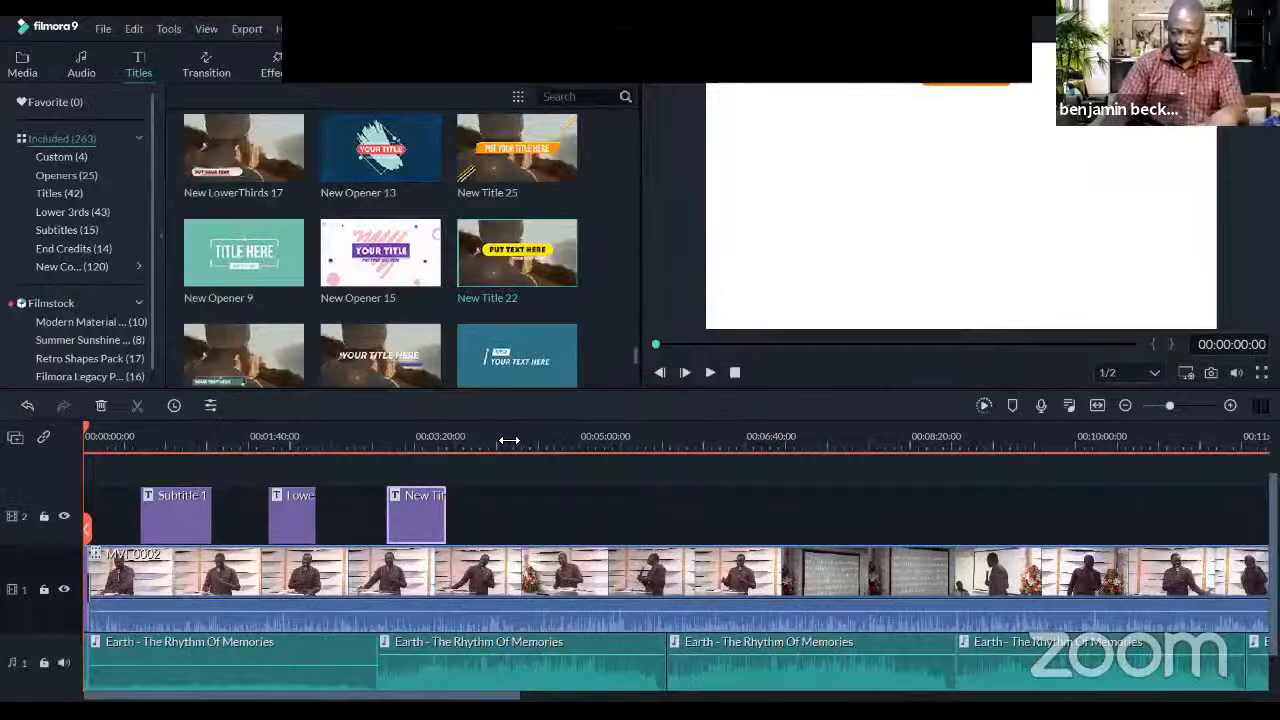
drag(508, 442, 347, 444)
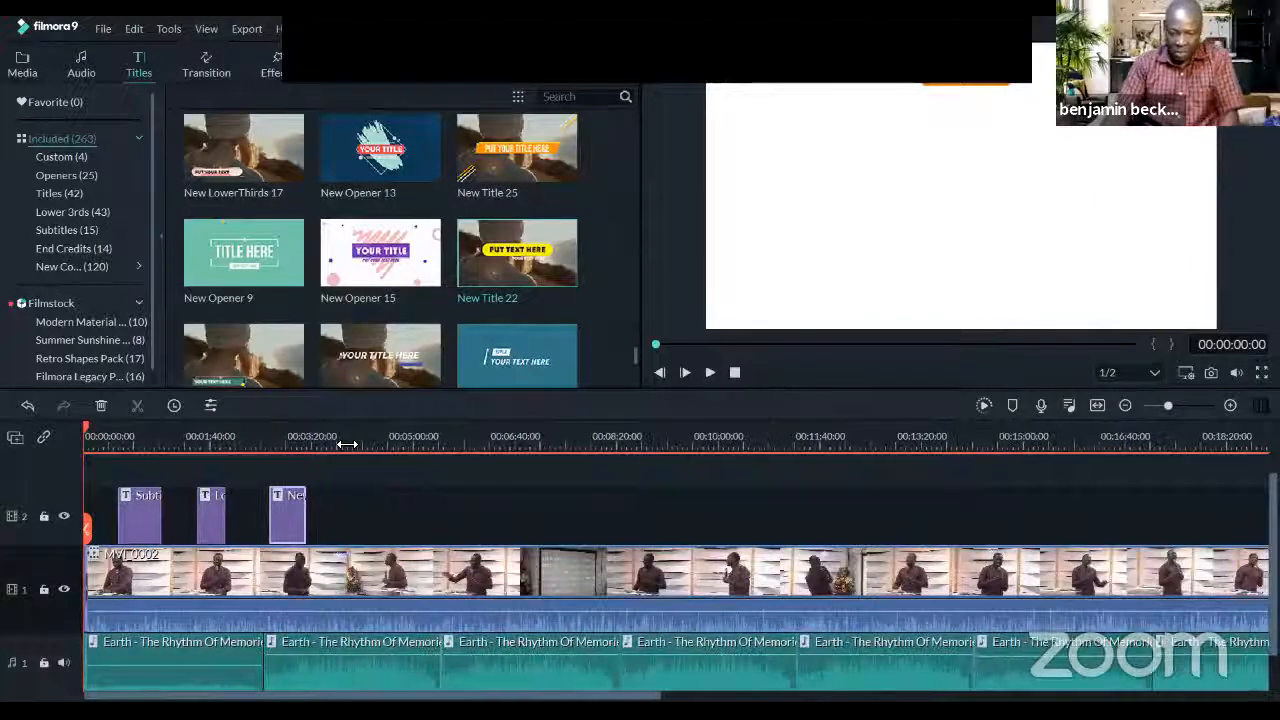
scroll(470, 215, down, 3)
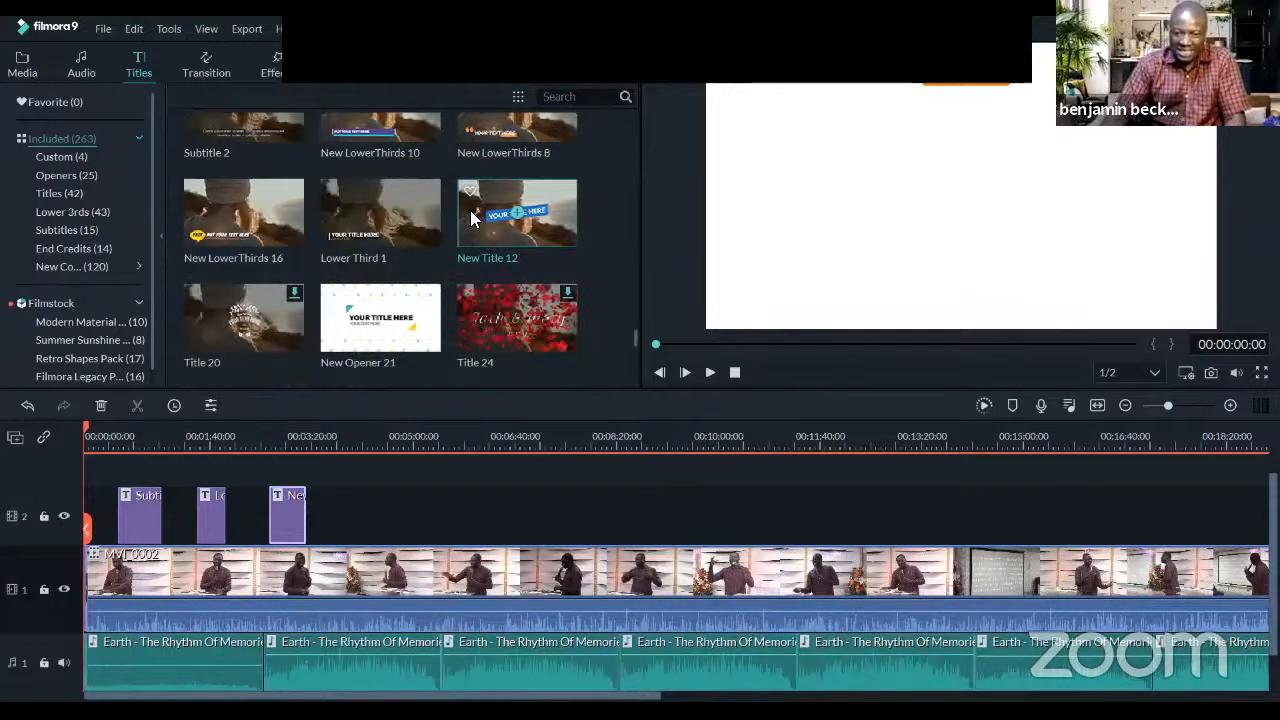
scroll(214, 280, down, 3)
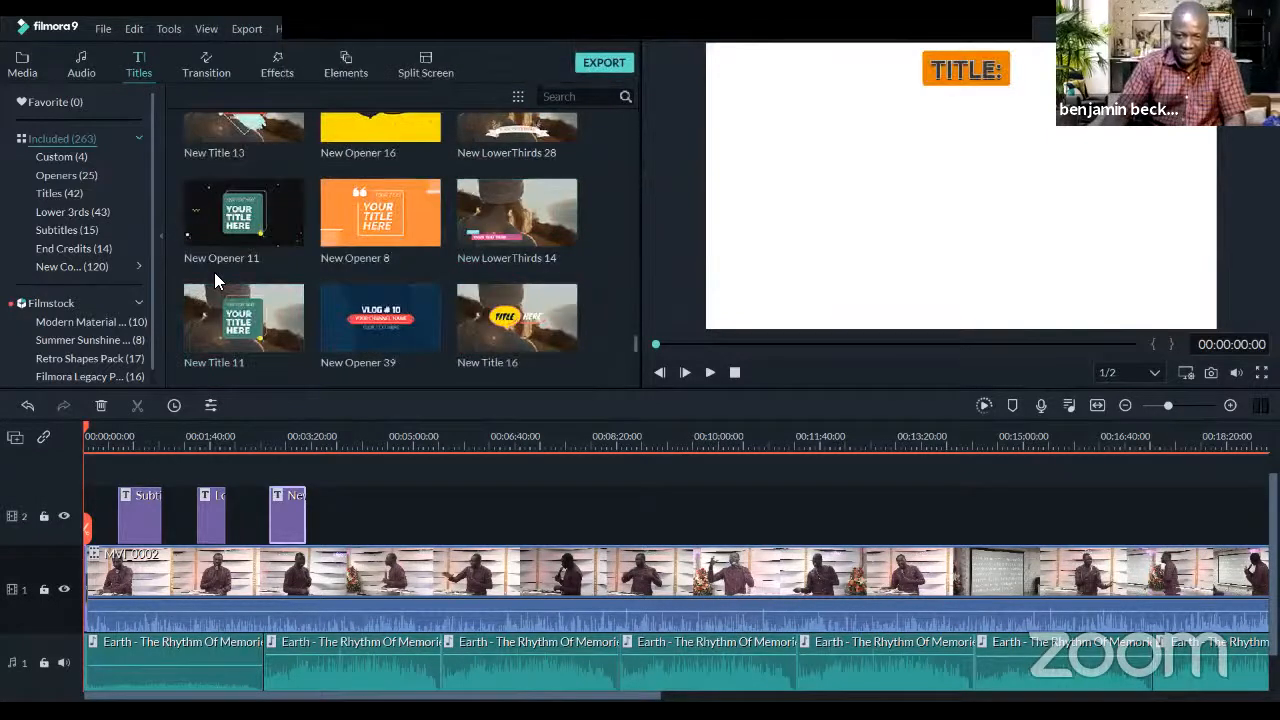
scroll(388, 252, down, 3)
scroll(419, 253, down, 3)
scroll(416, 244, down, 10)
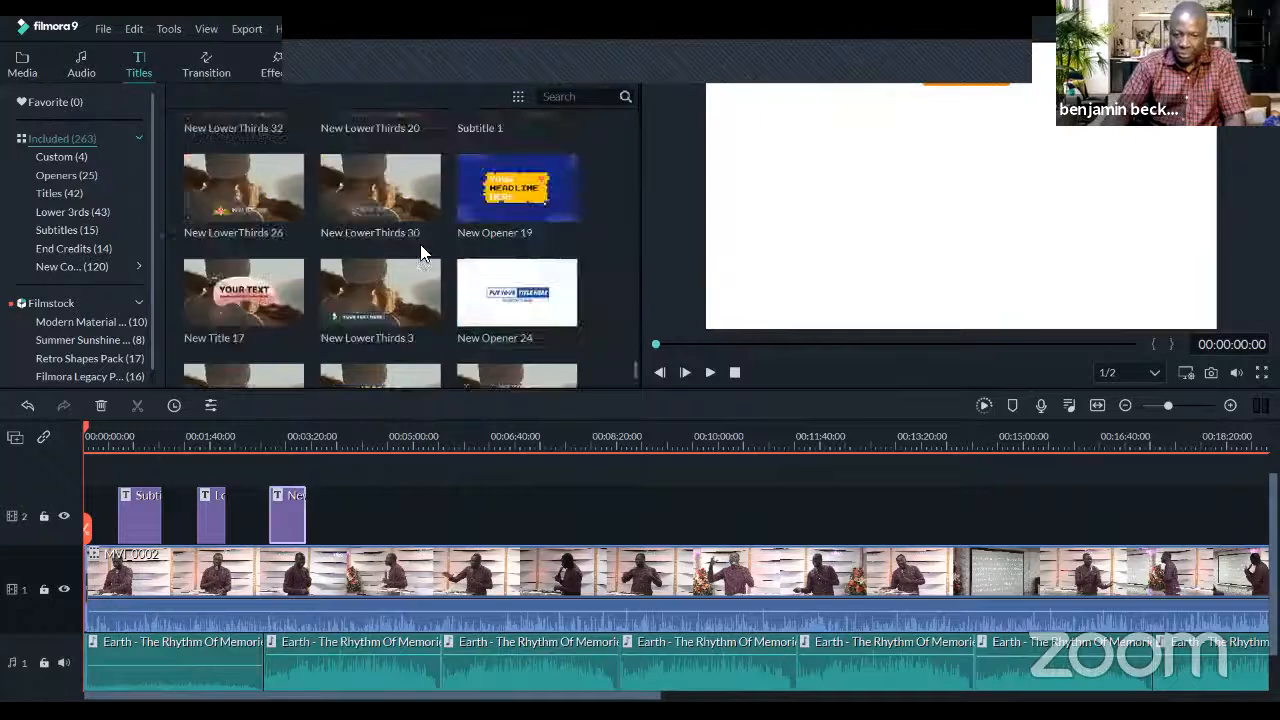
scroll(470, 238, down, 5)
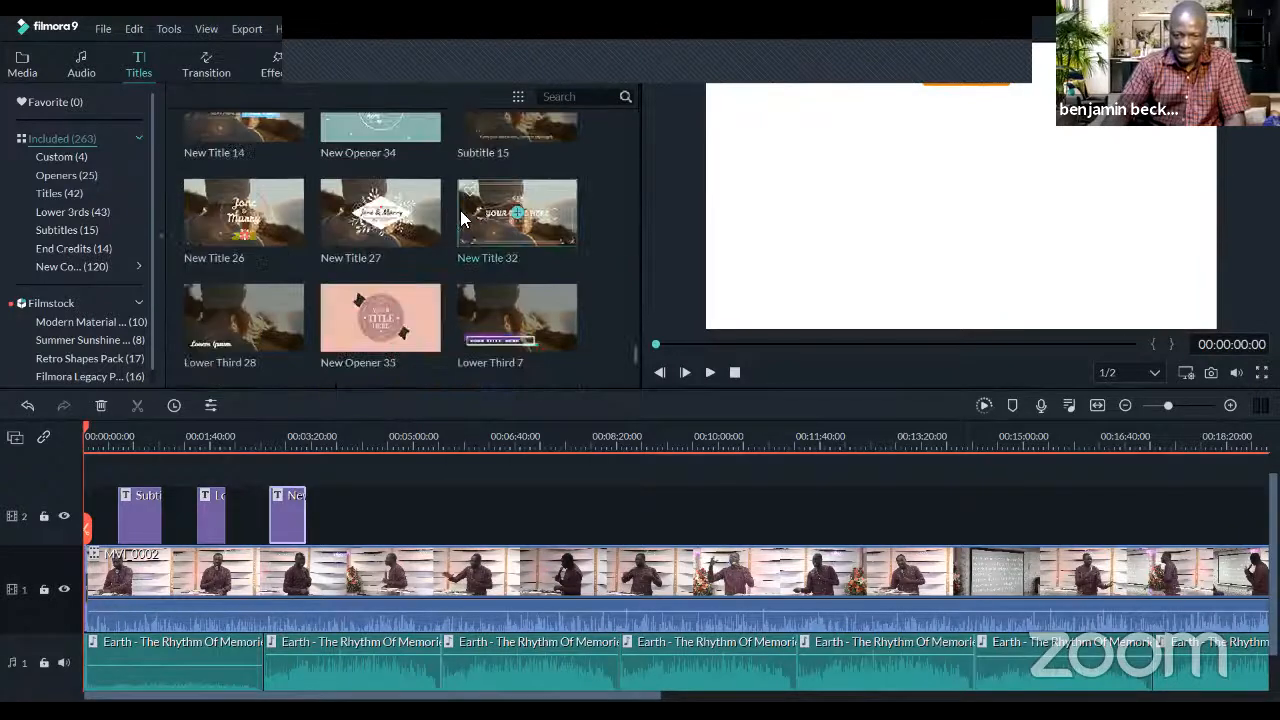
scroll(432, 216, down, 8)
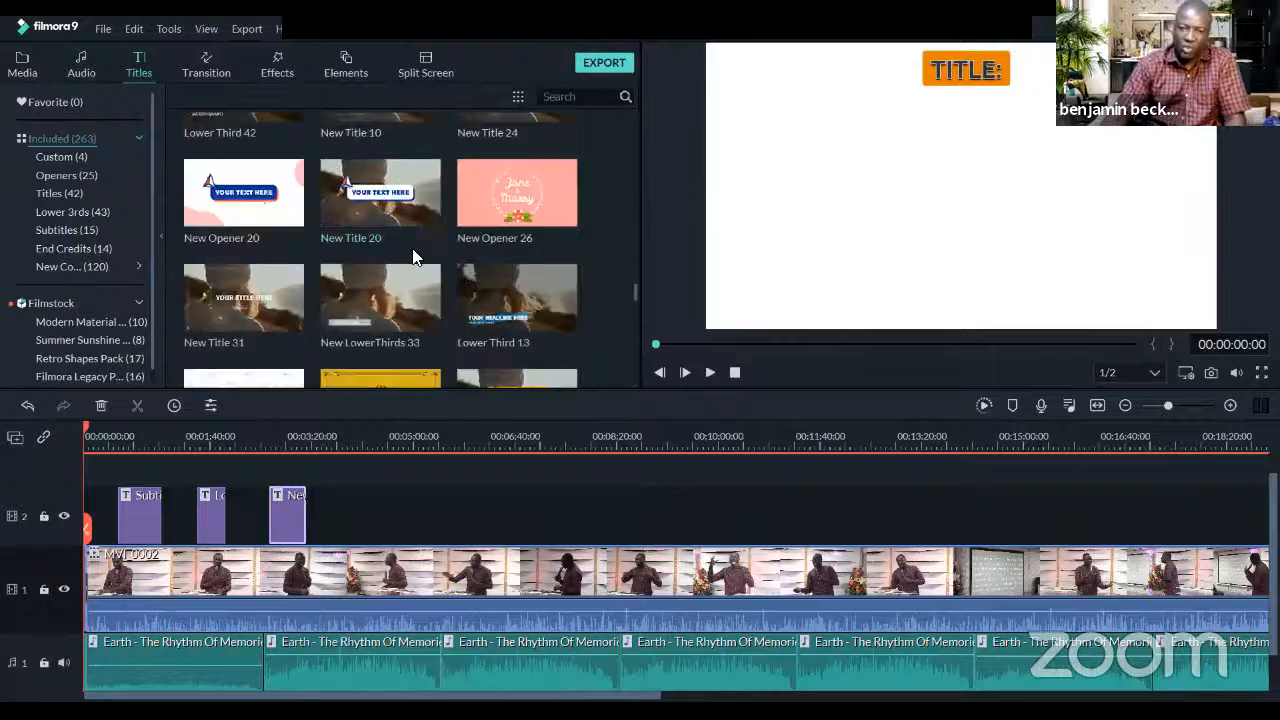
scroll(412, 244, down, 5)
scroll(406, 245, down, 3)
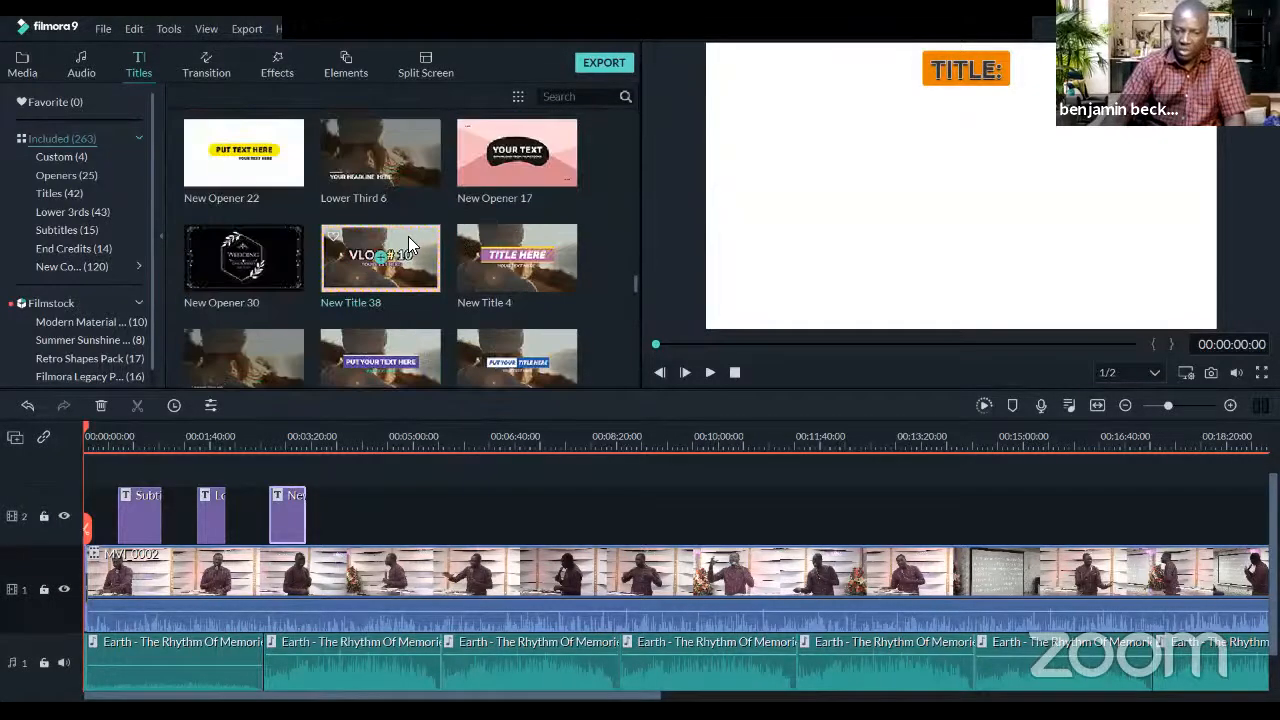
scroll(408, 236, up, 3)
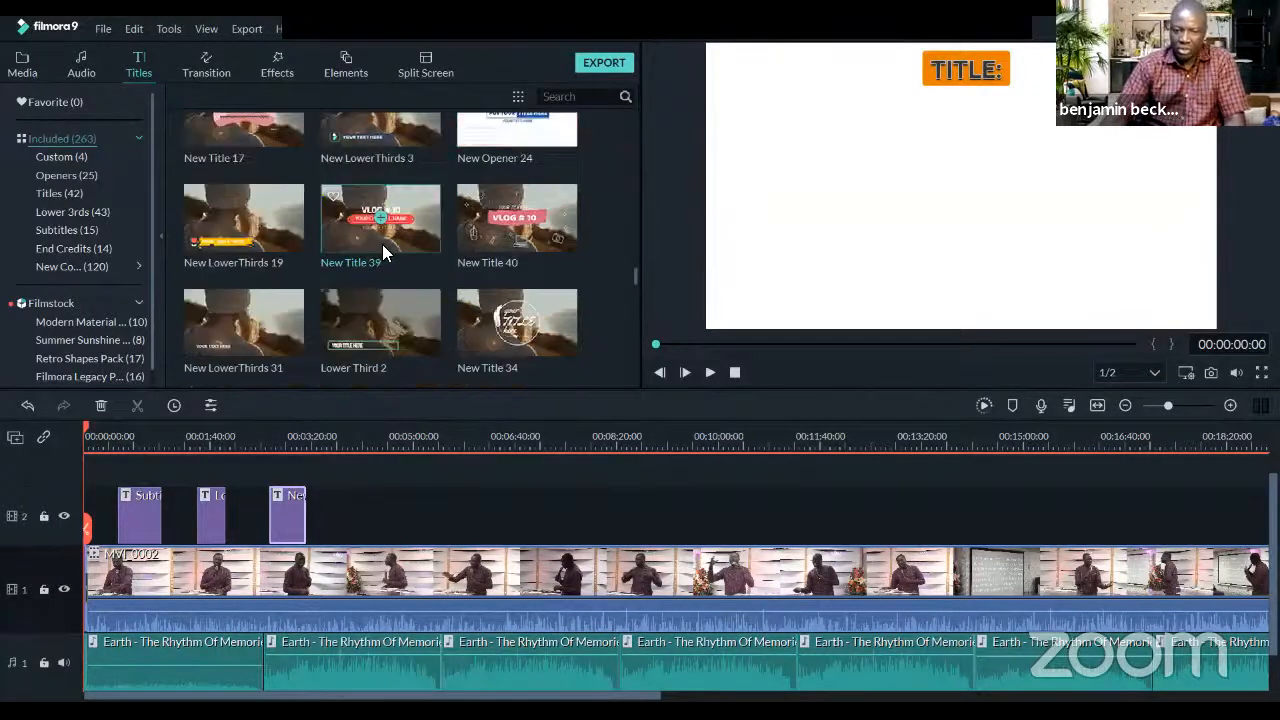
scroll(412, 300, down, 3)
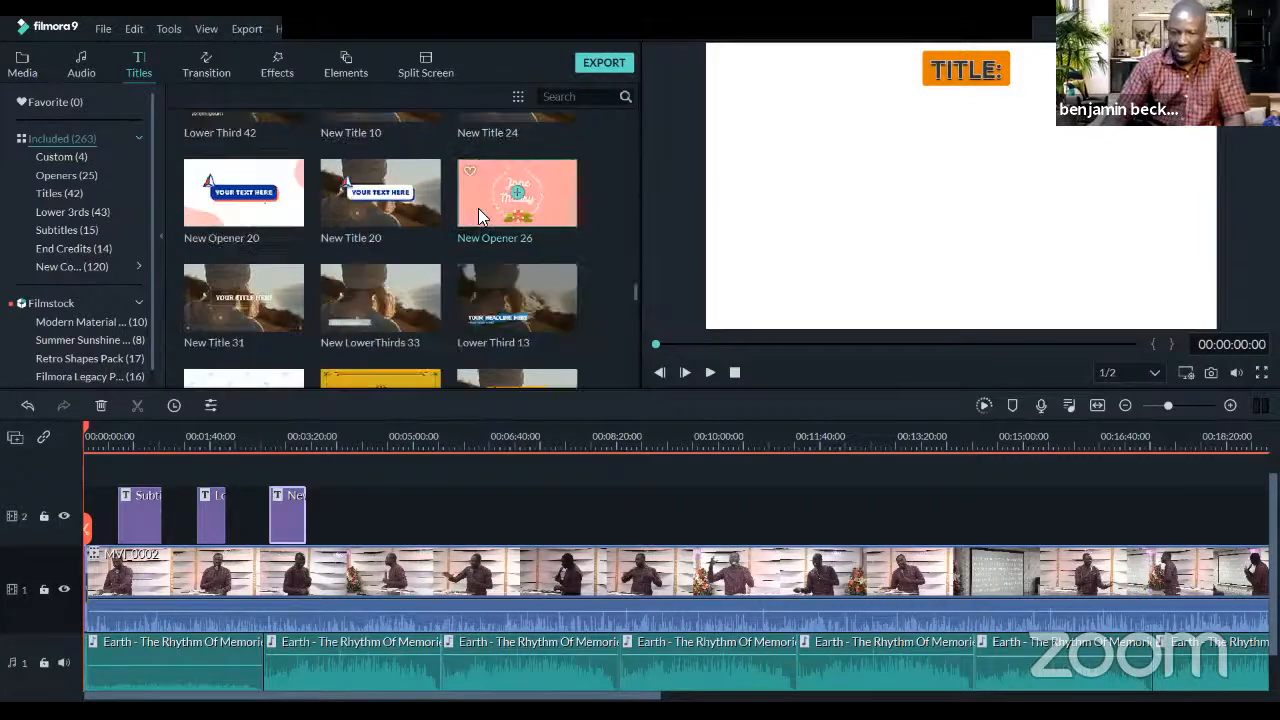
scroll(380, 228, up, 3)
scroll(376, 228, up, 10)
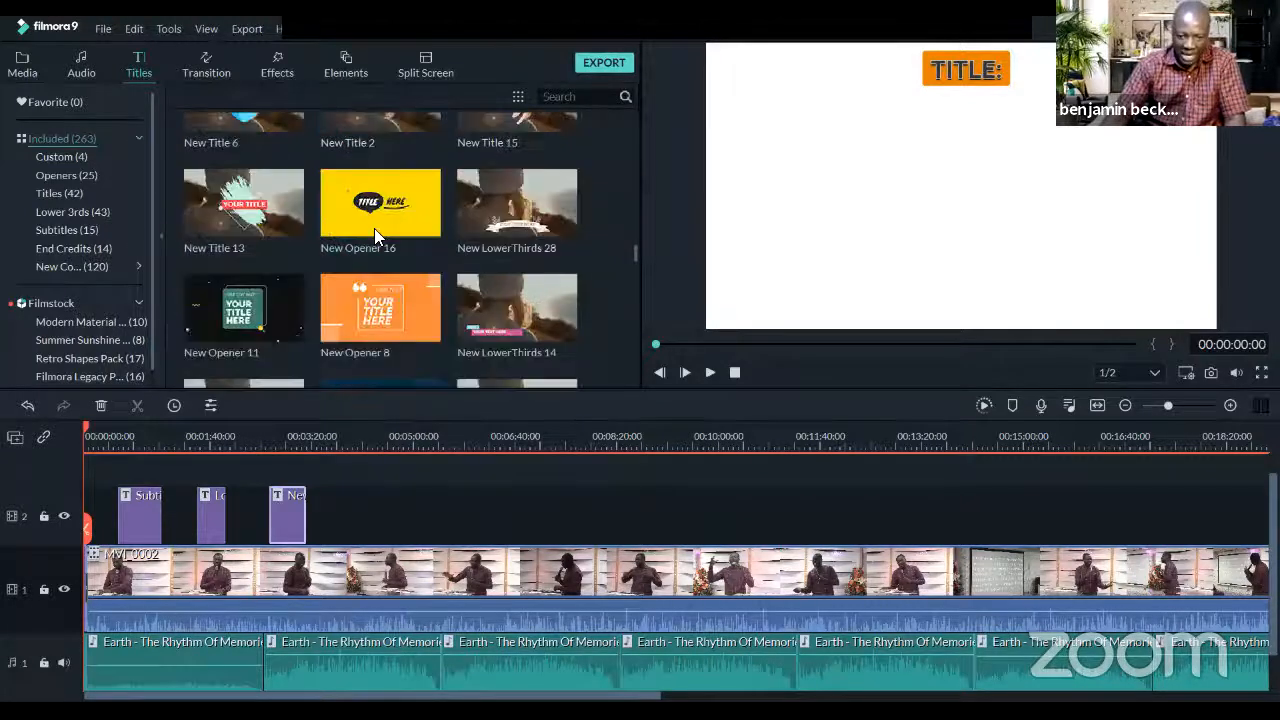
scroll(376, 236, down, 6)
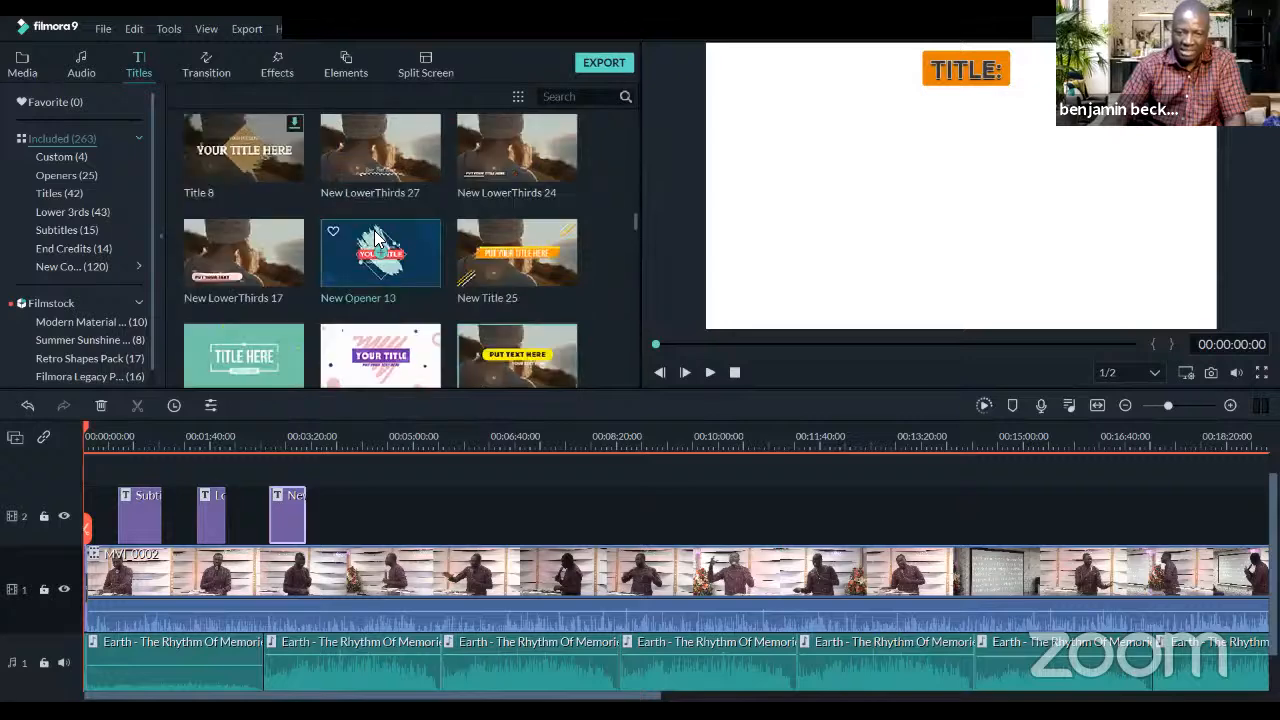
scroll(372, 233, down, 6)
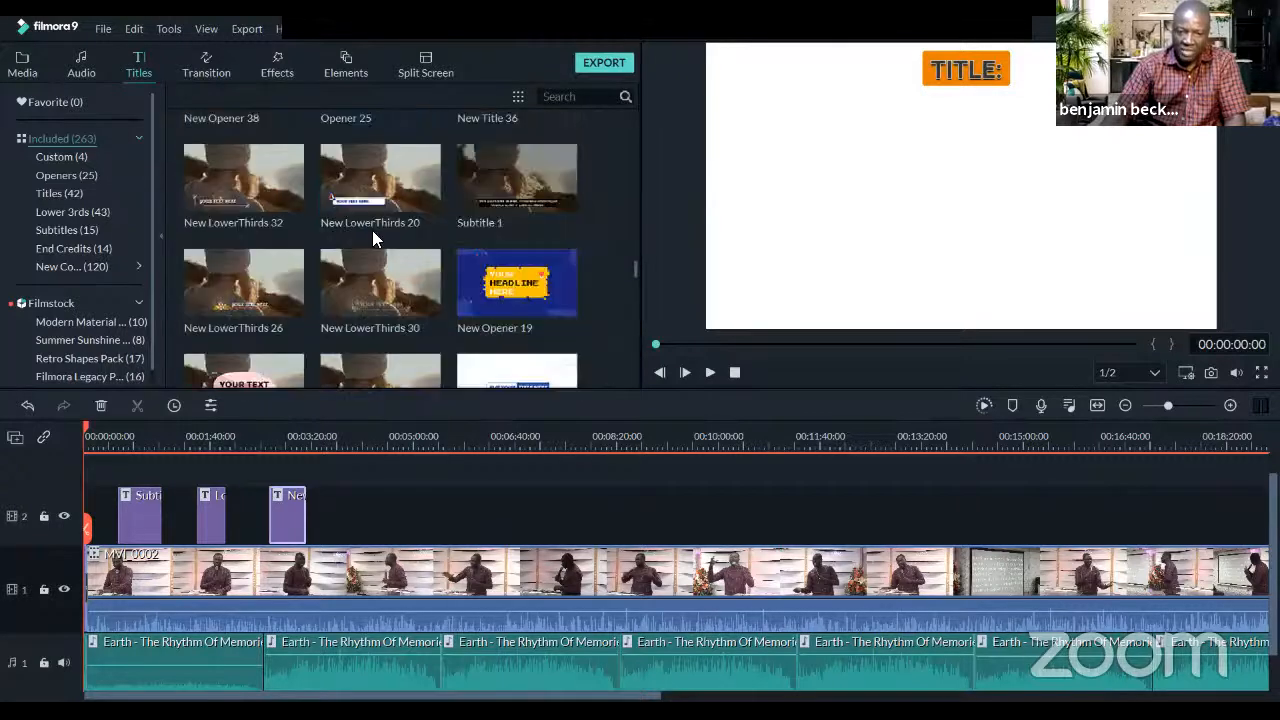
Add the New Title 11 template to the title track at about 00:05:51, extend it to about 00:08:10 and preview it
drag(250, 148, 442, 604)
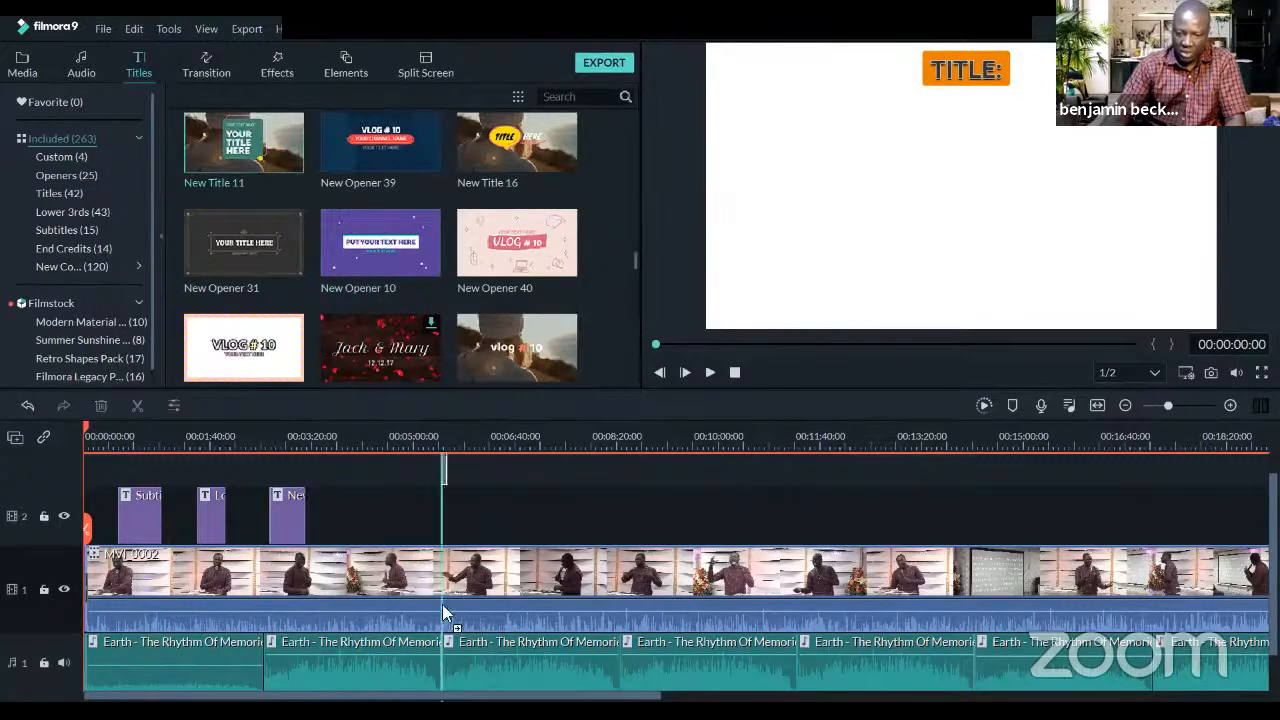
drag(442, 512, 583, 515)
click(470, 438)
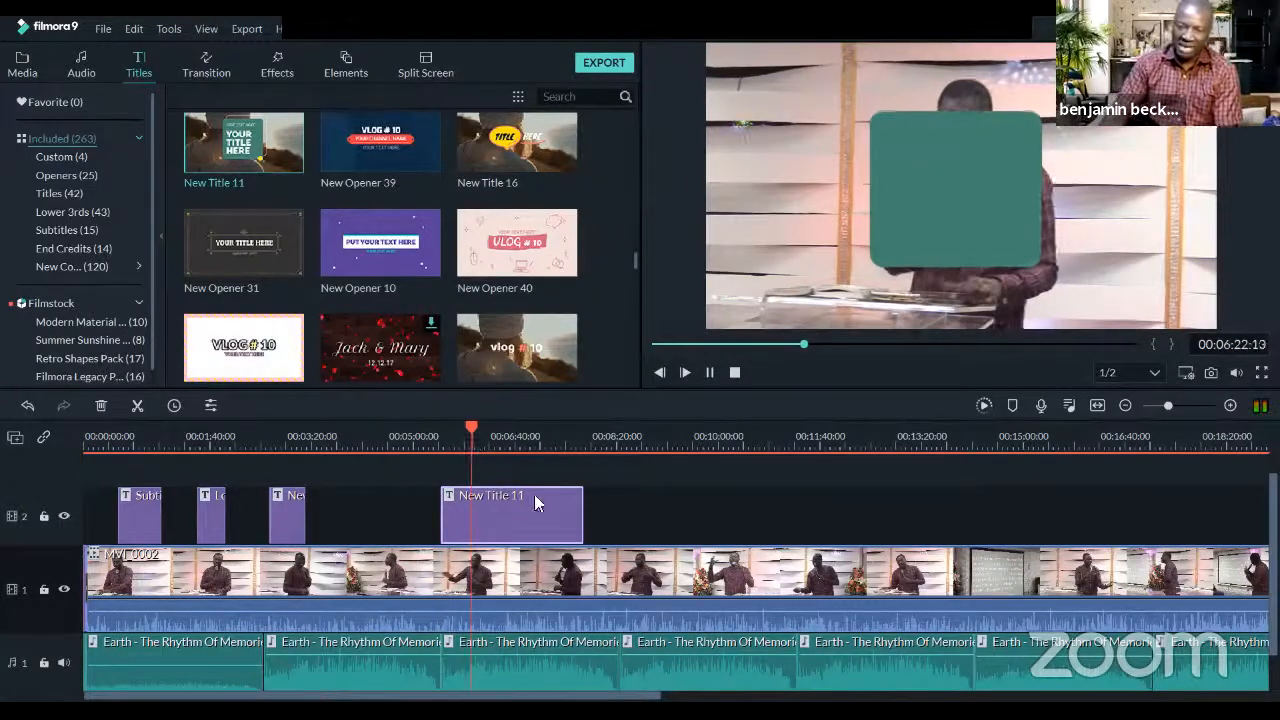
click(525, 438)
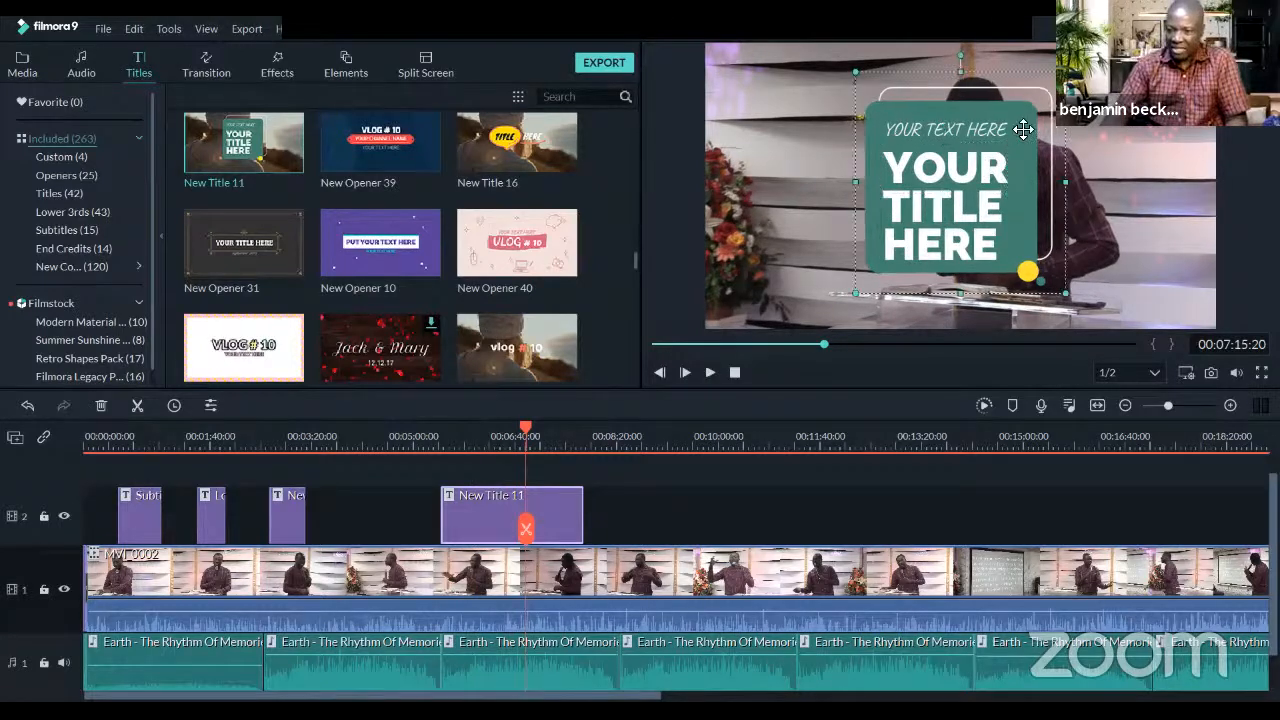
Move the New Title 11 green box, its three title lines and the small text line to the lower-left corner of the video frame
drag(1022, 130, 890, 210)
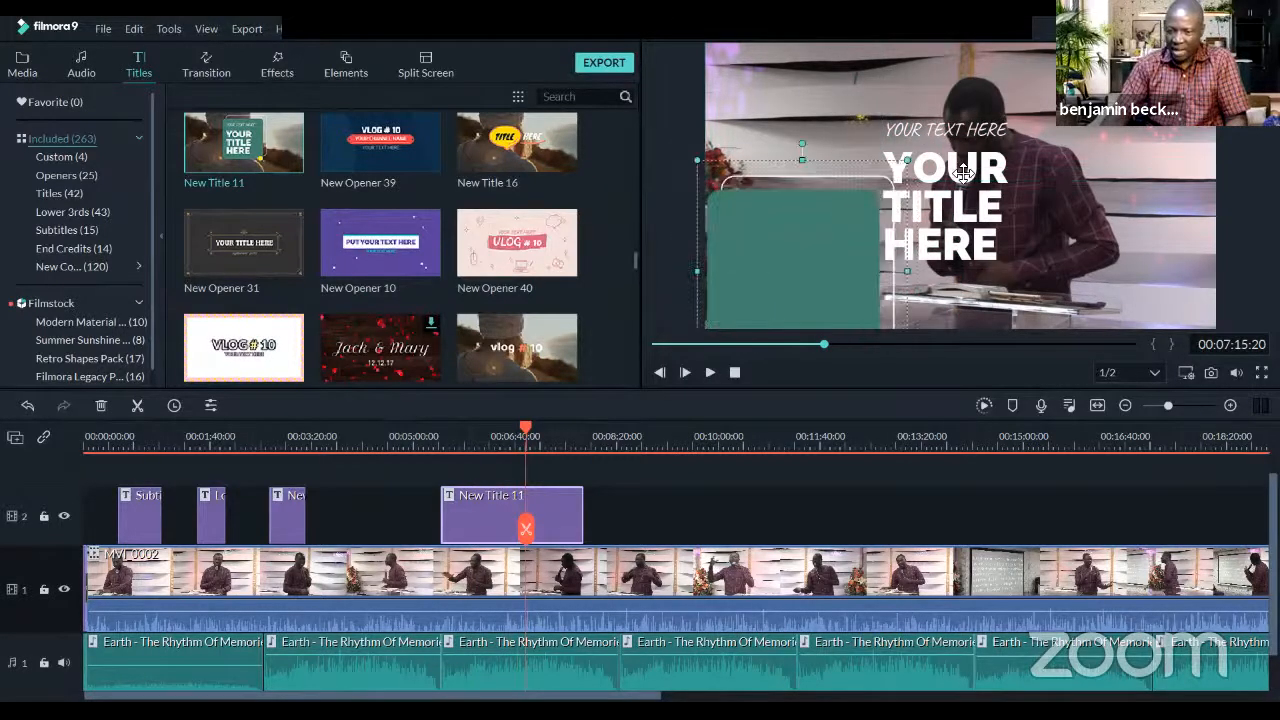
drag(963, 174, 820, 226)
drag(981, 217, 854, 266)
drag(970, 252, 831, 303)
drag(837, 252, 834, 256)
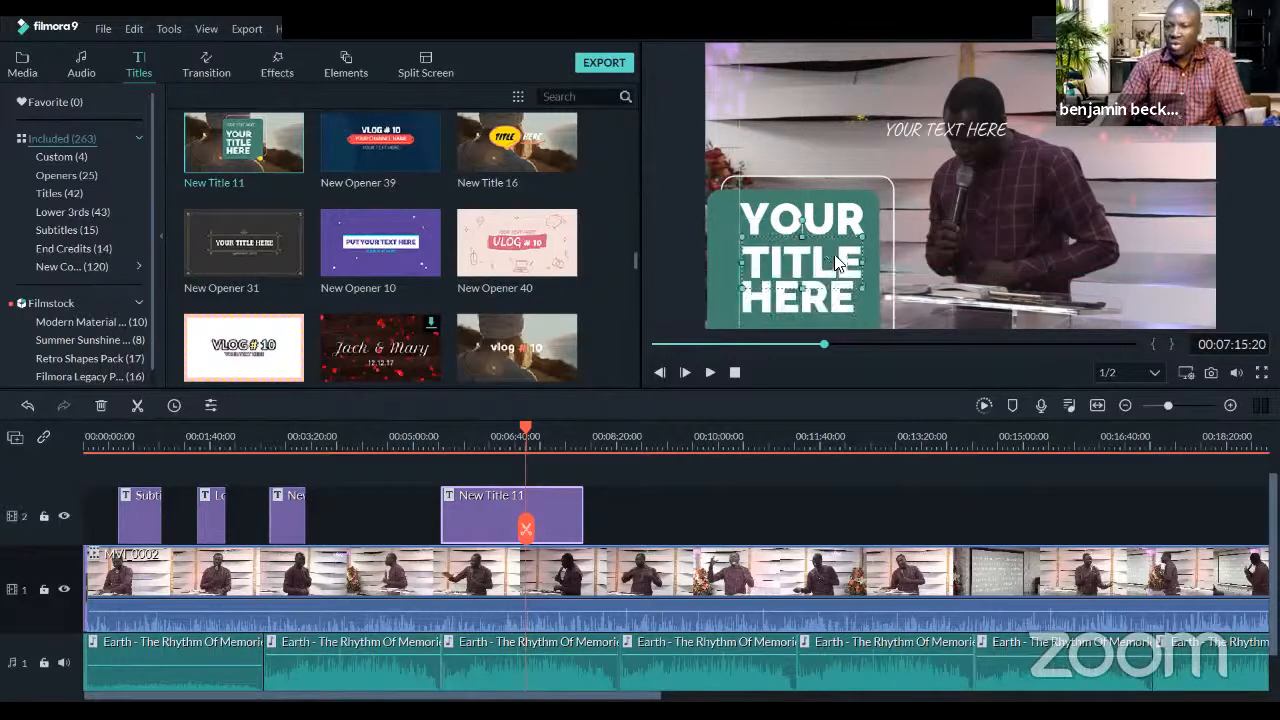
drag(925, 132, 783, 197)
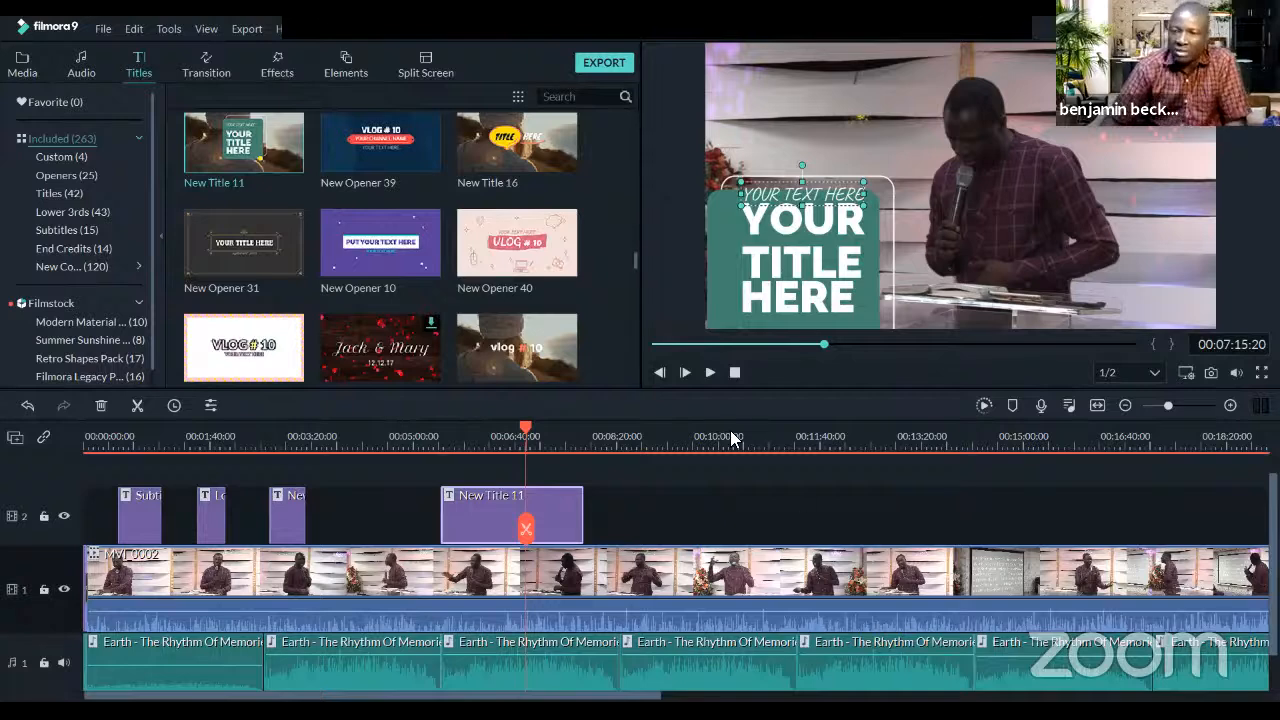
Open the library of included effects
mouse_move(585, 18)
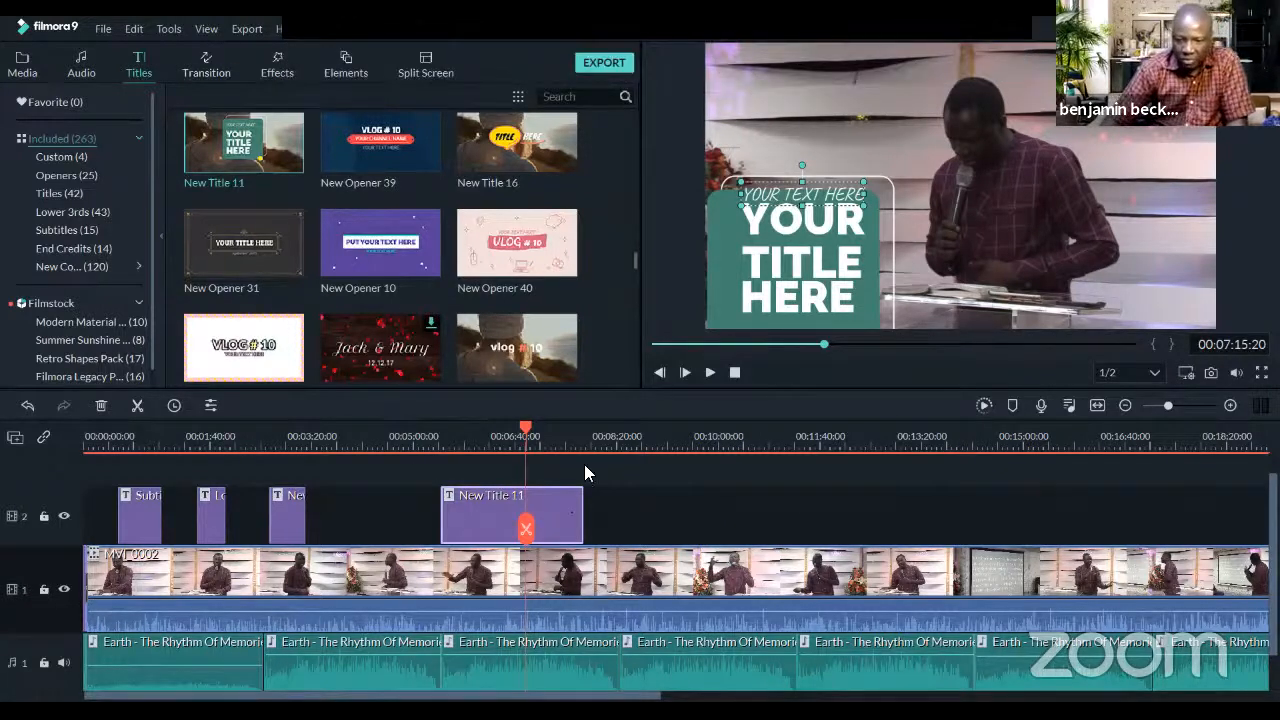
drag(553, 444, 490, 441)
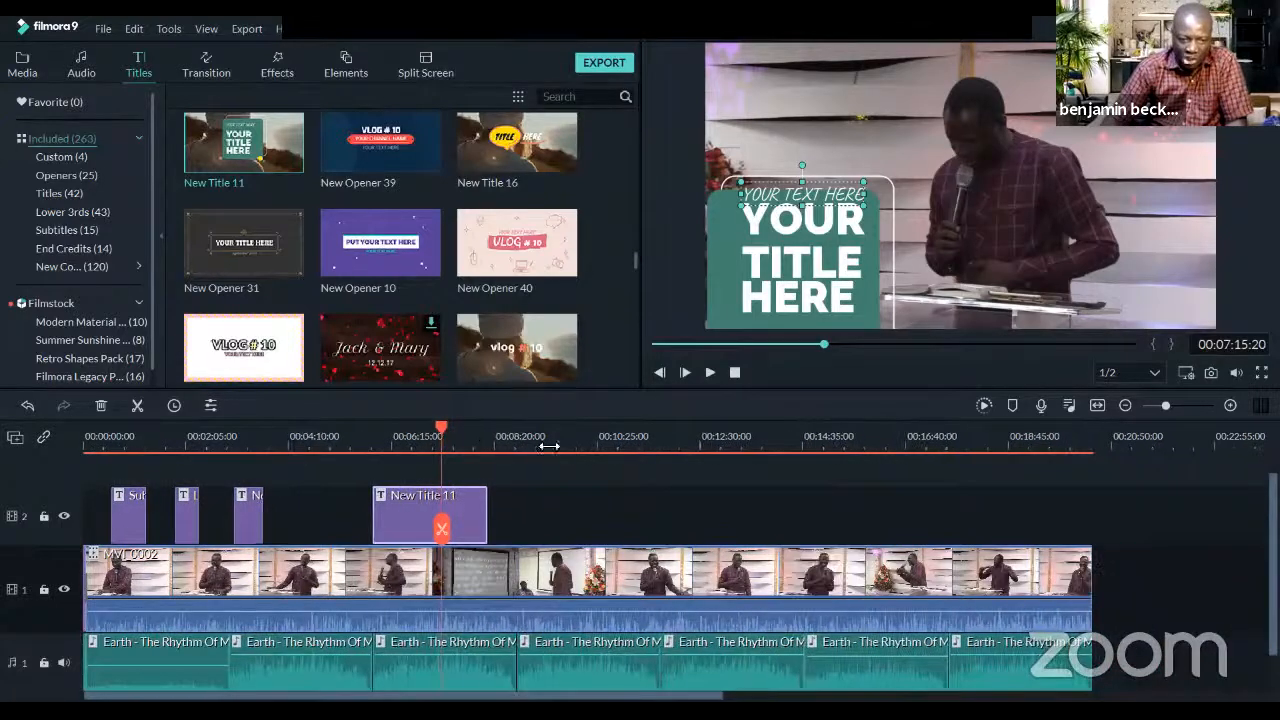
click(277, 65)
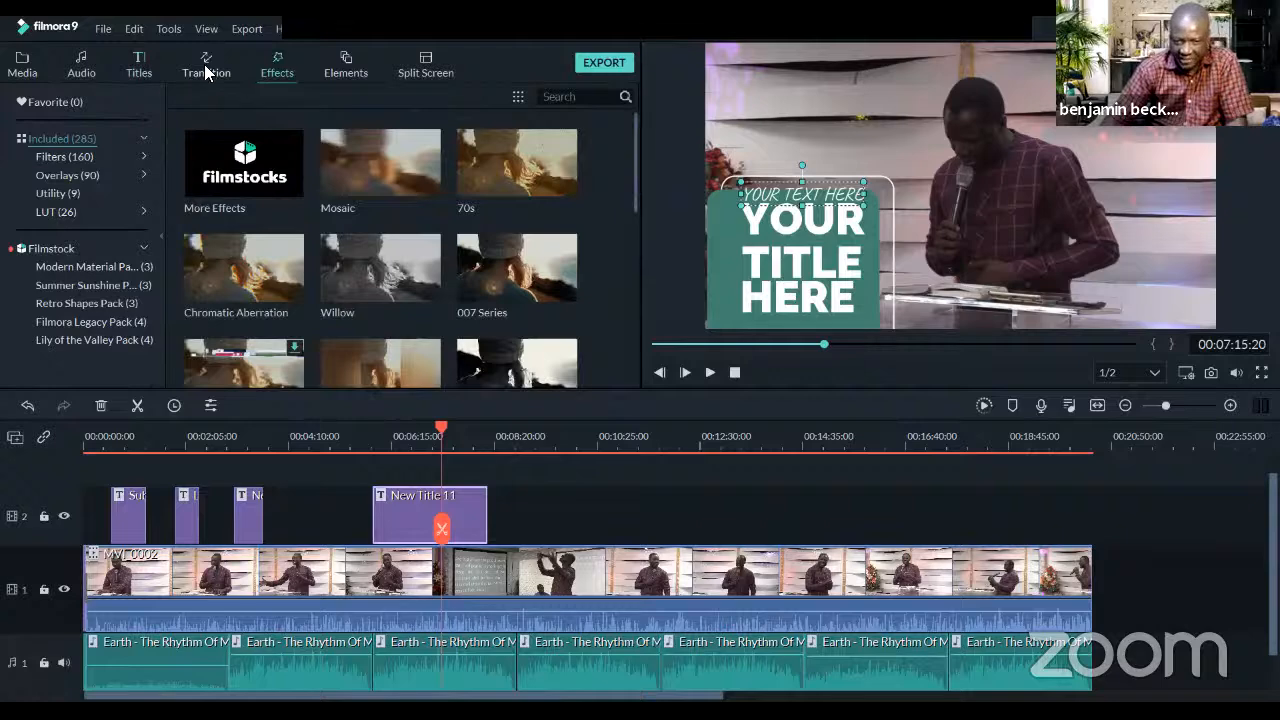
scroll(561, 437, down, 1)
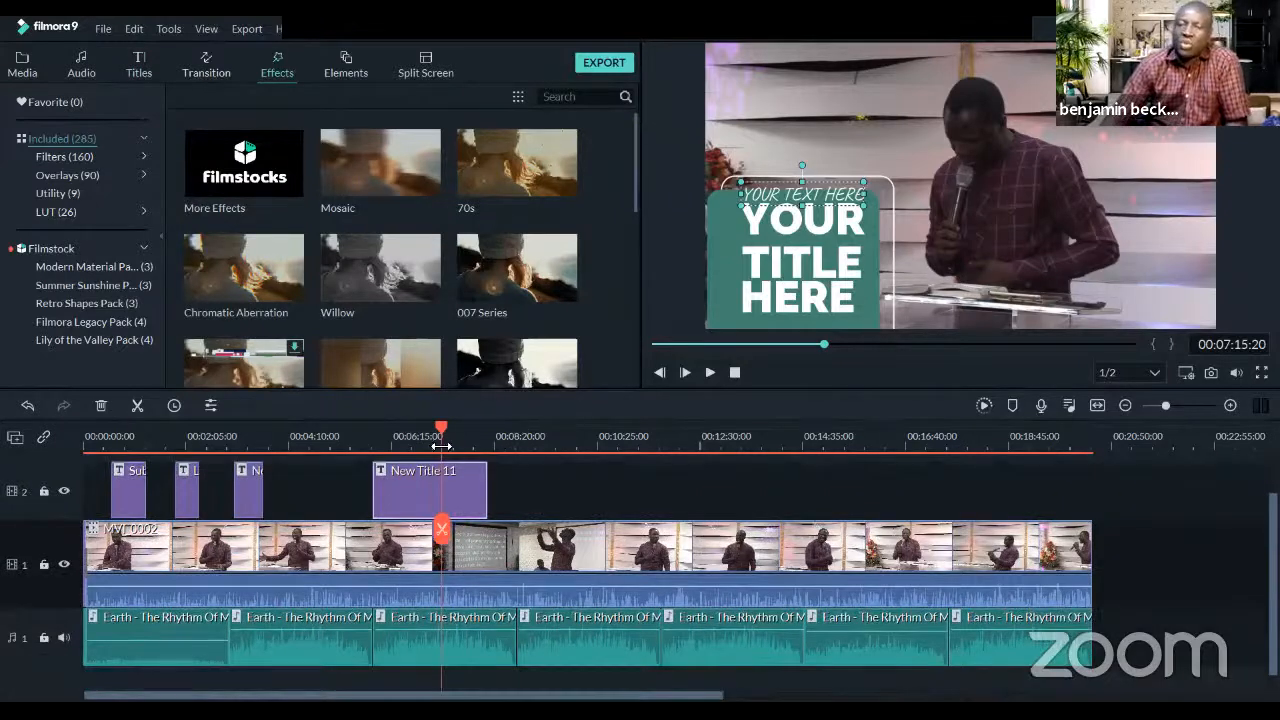
drag(299, 436, 468, 444)
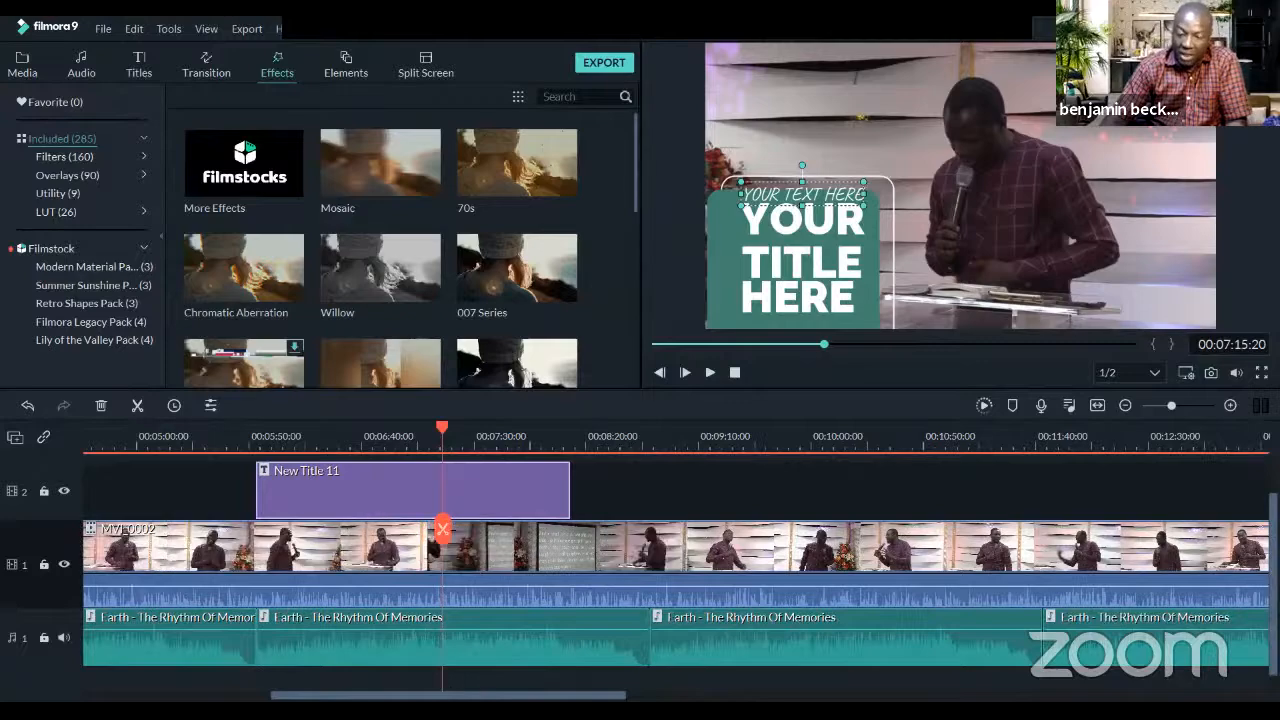
drag(448, 696, 258, 697)
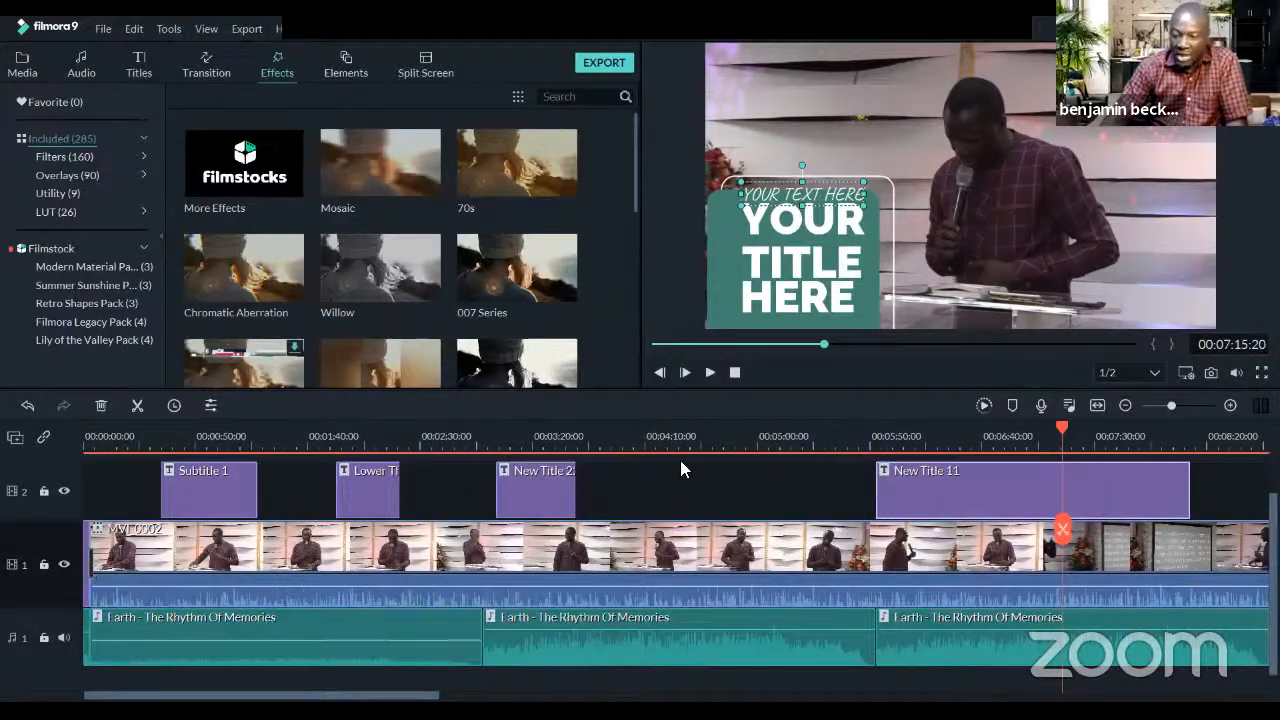
drag(511, 436, 180, 442)
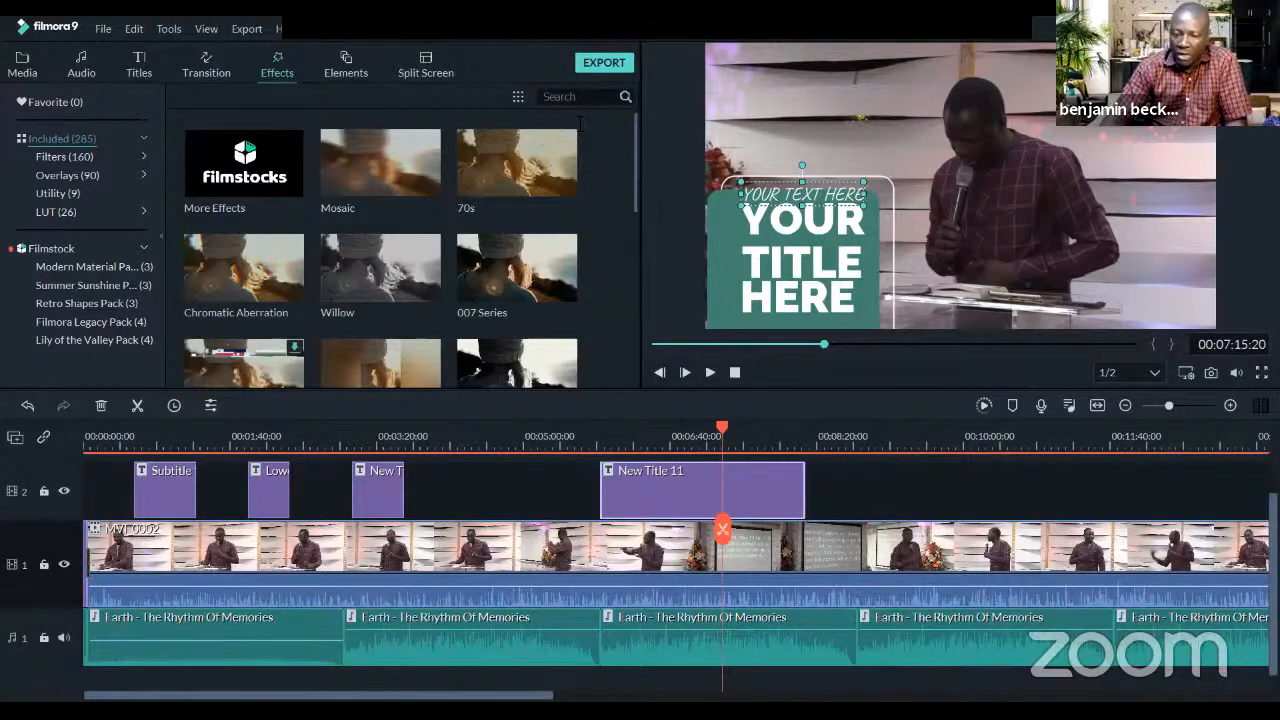
Set the sermon clip's brightness to 30 and contrast to 6 in its colour tone settings and apply them
double_click(507, 556)
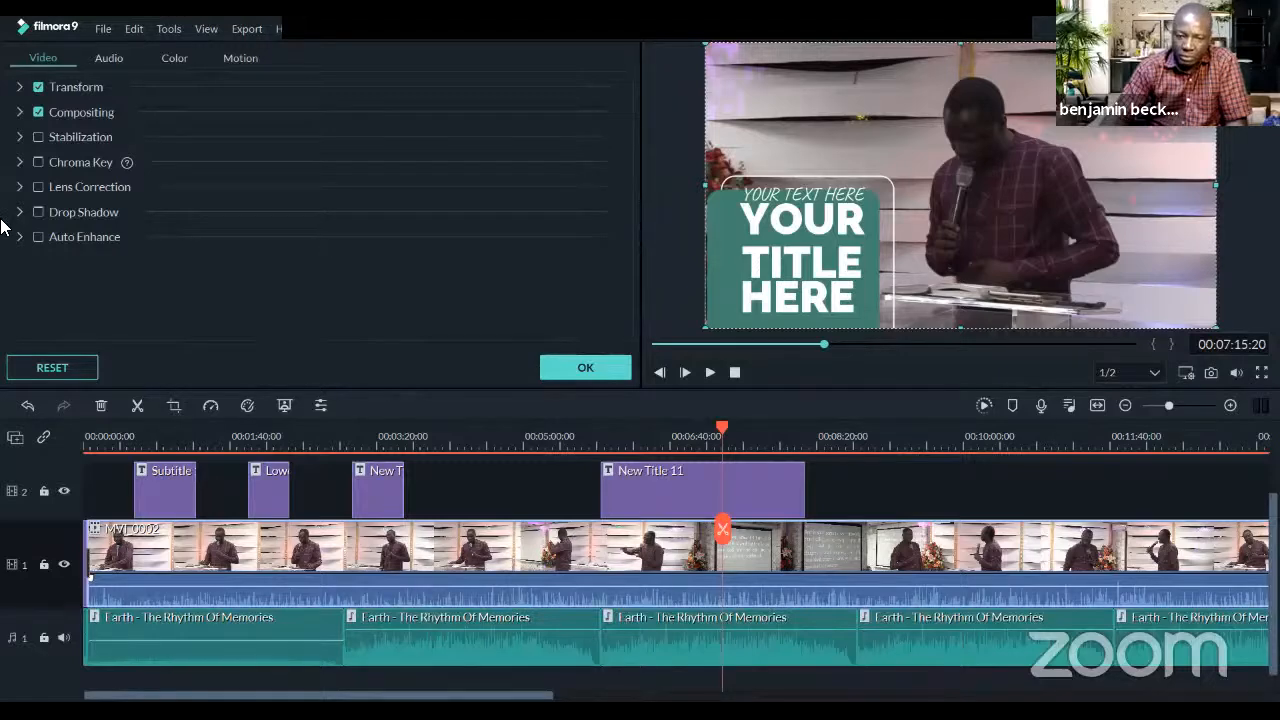
click(166, 60)
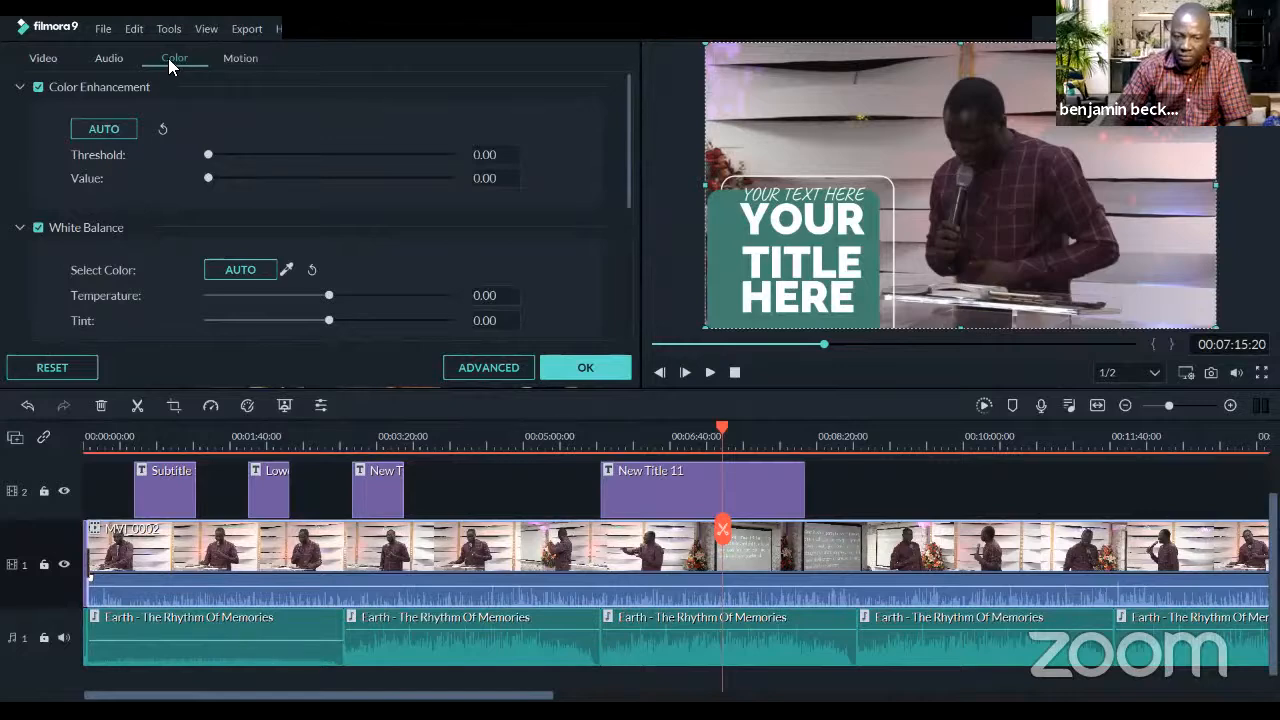
click(48, 58)
click(163, 60)
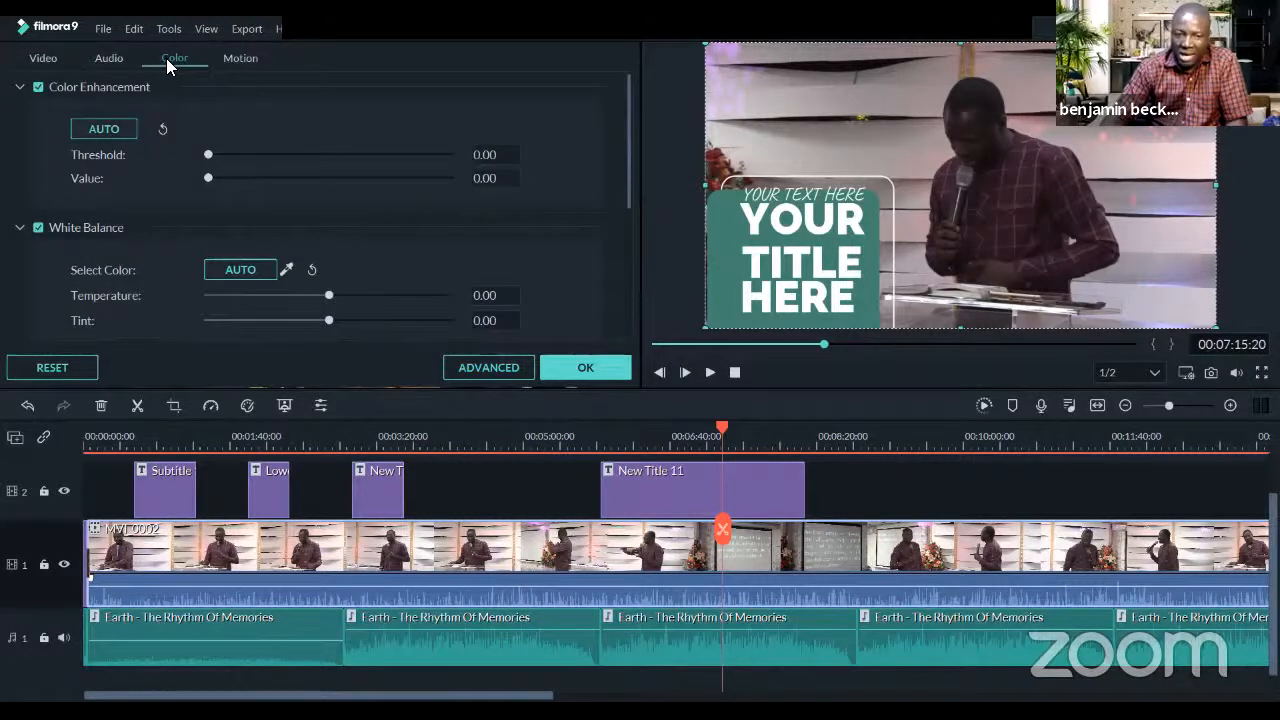
scroll(166, 196, down, 5)
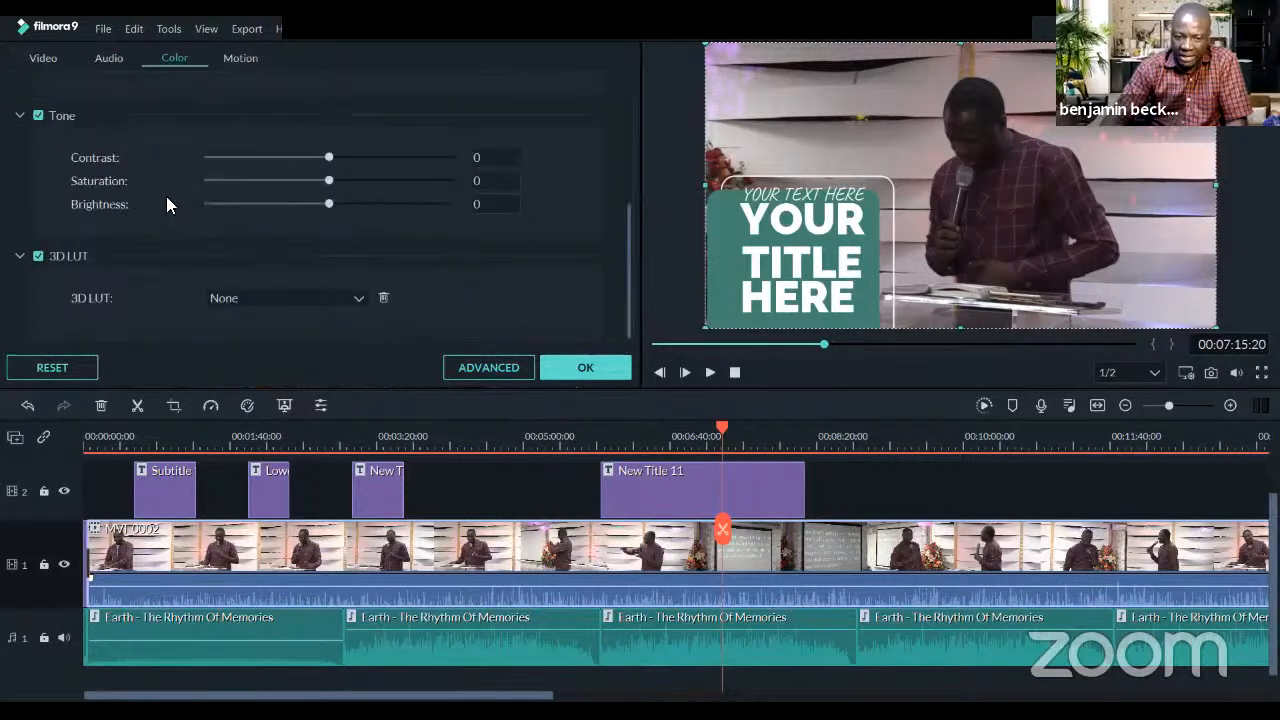
drag(329, 204, 388, 204)
drag(291, 205, 364, 204)
mouse_move(330, 157)
mouse_down()
mouse_move(356, 154)
mouse_move(336, 157)
mouse_up()
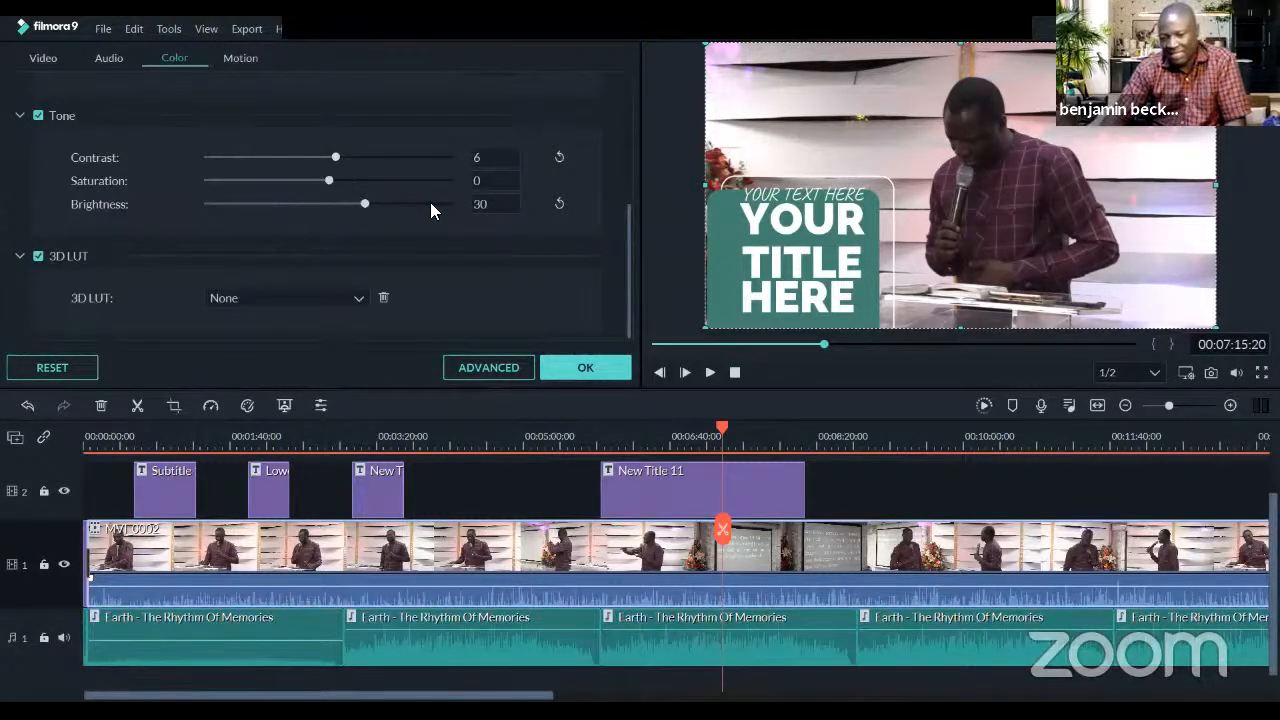
click(578, 368)
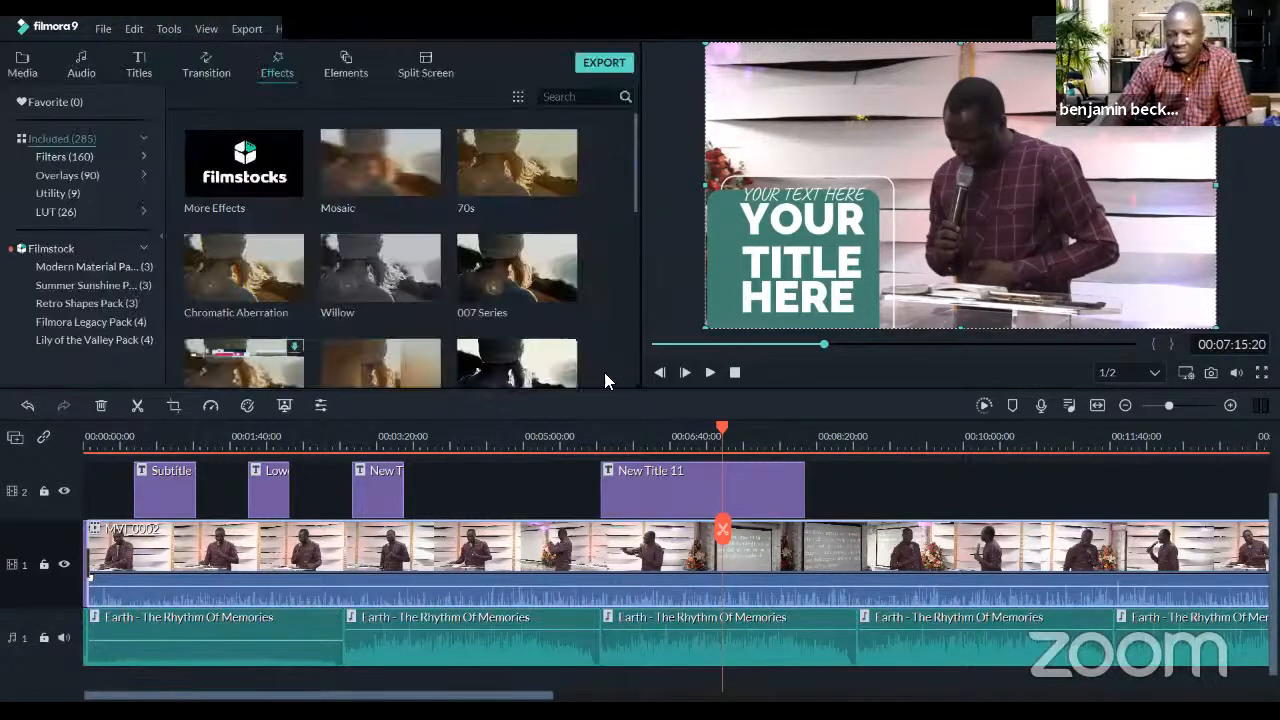
Lower the sermon clip's brightness slightly in its colour tone settings and apply the change
double_click(906, 549)
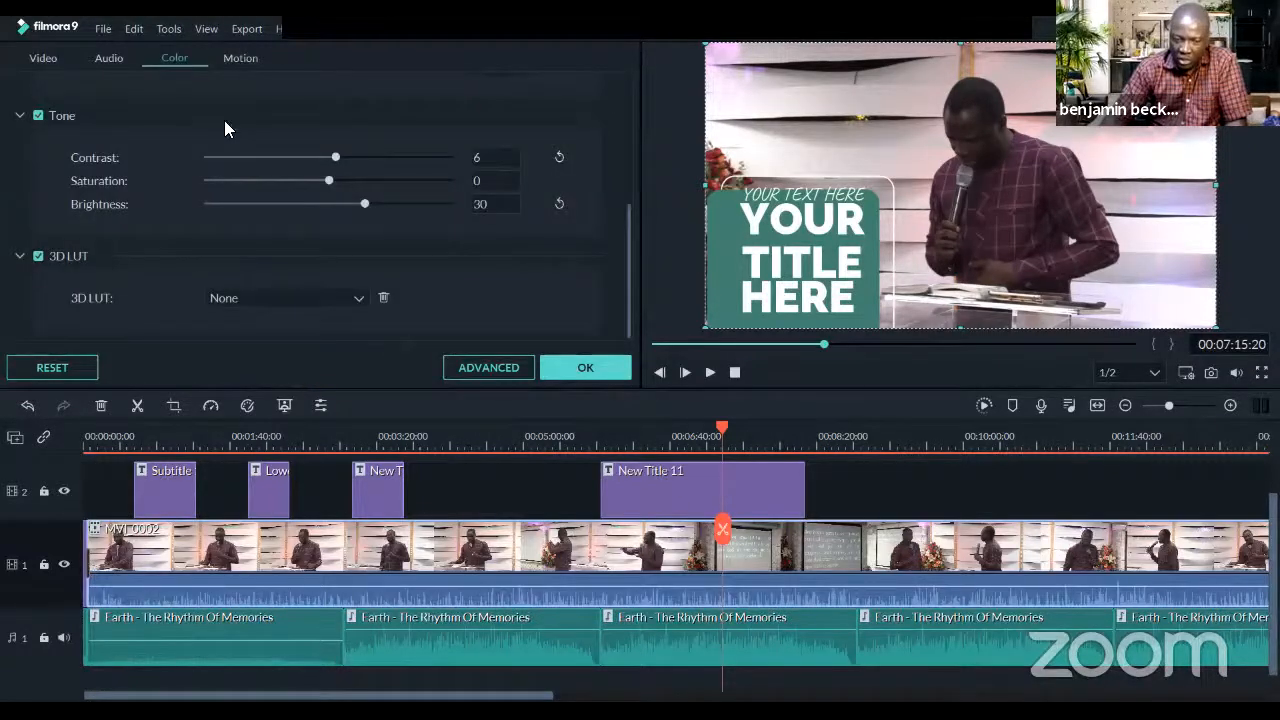
click(45, 57)
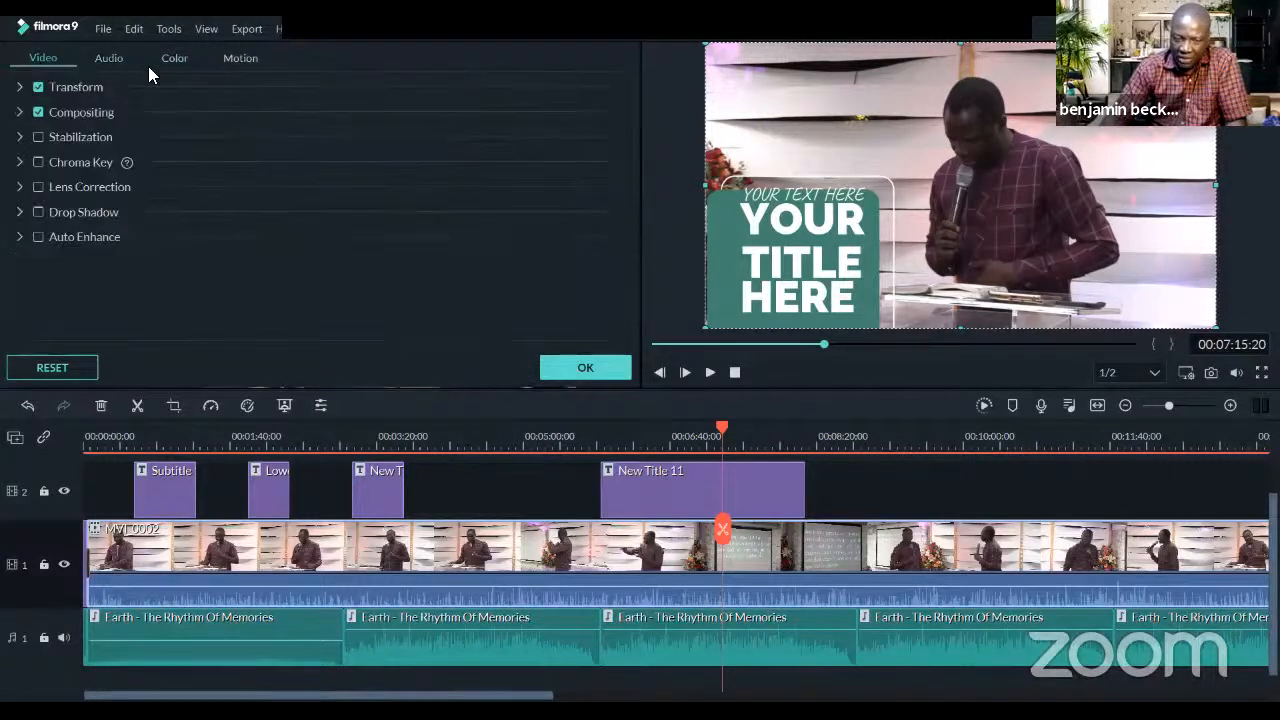
click(174, 62)
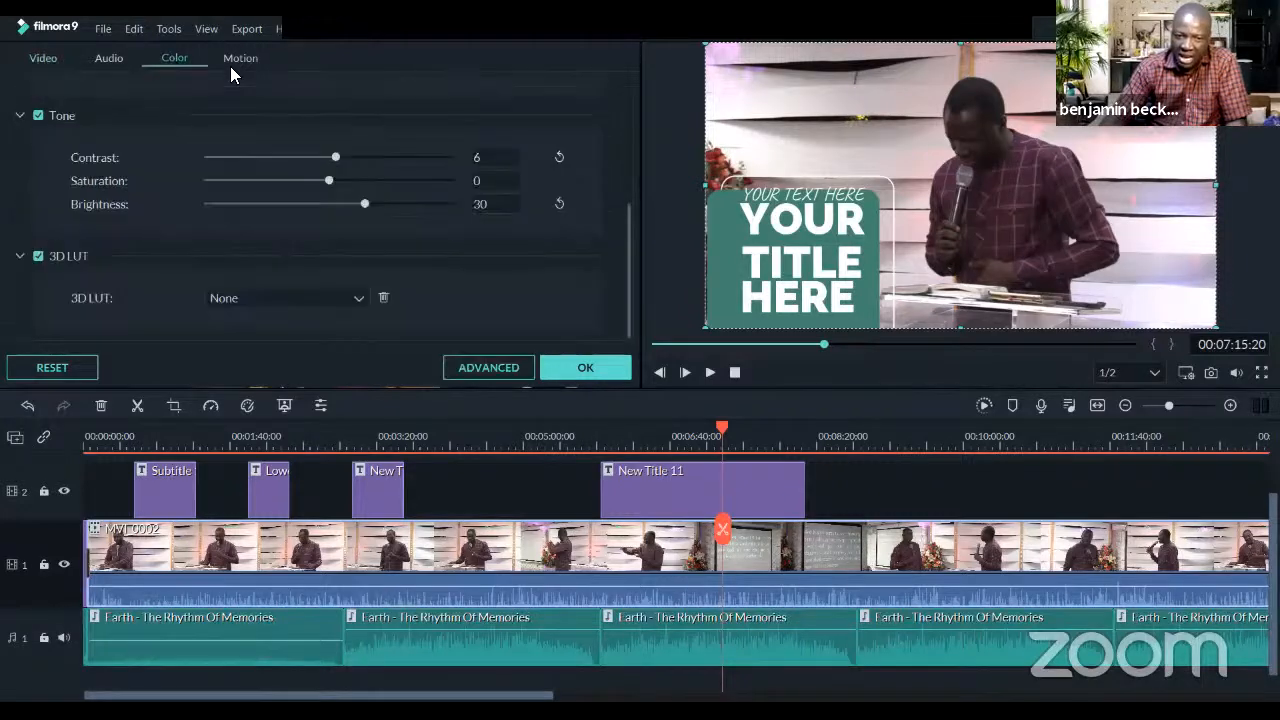
drag(376, 207, 348, 204)
click(598, 370)
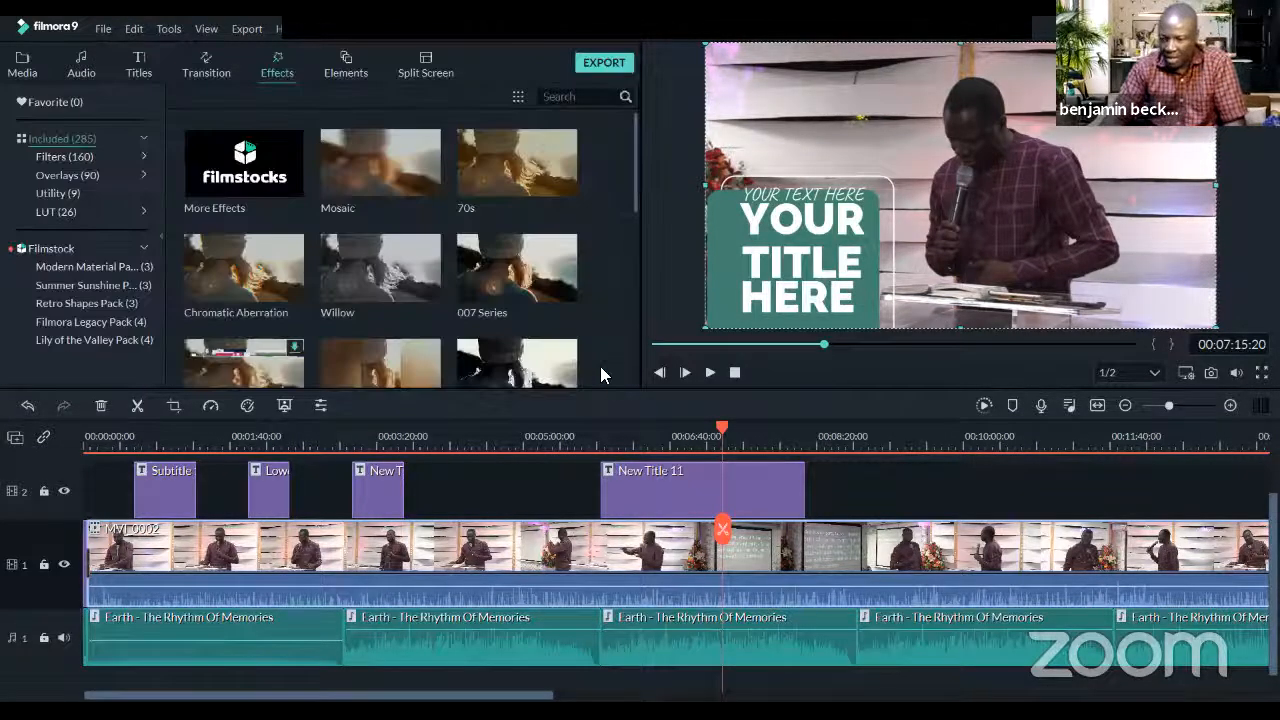
Add the Silent Film effect to the title track at about 00:09:49, extend it to about 00:17:00 and preview it
drag(599, 436, 268, 449)
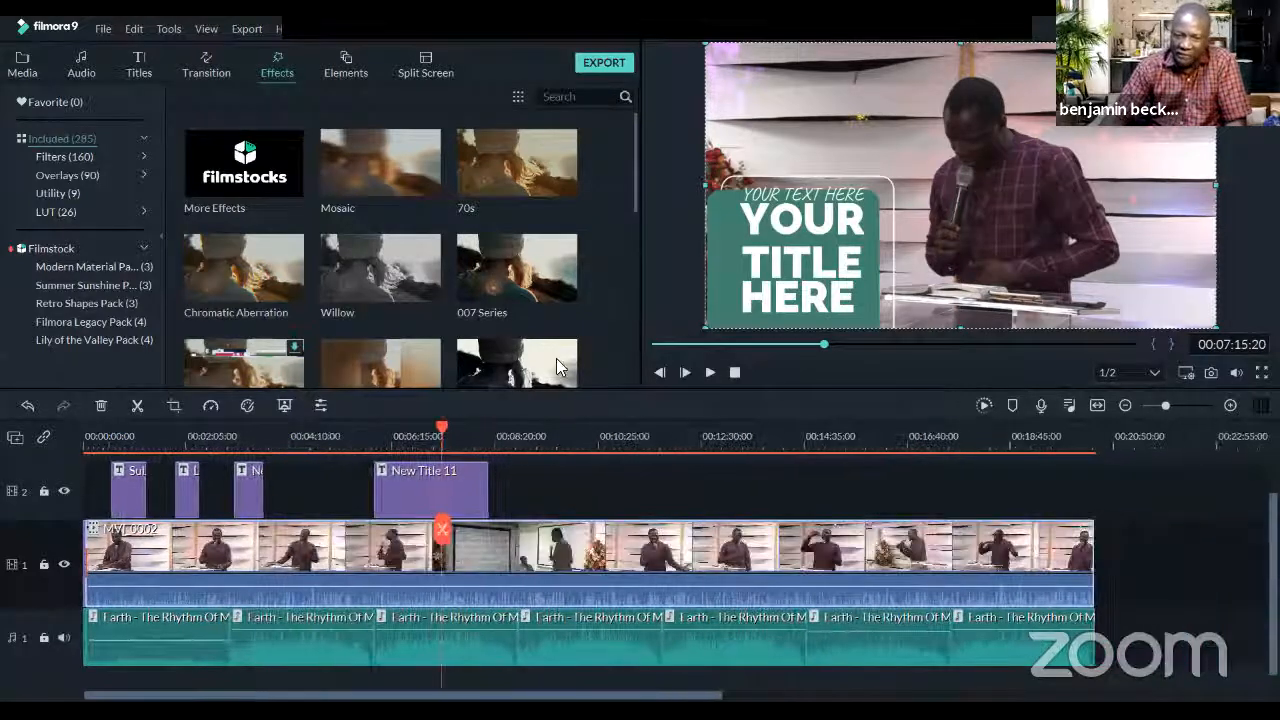
click(542, 438)
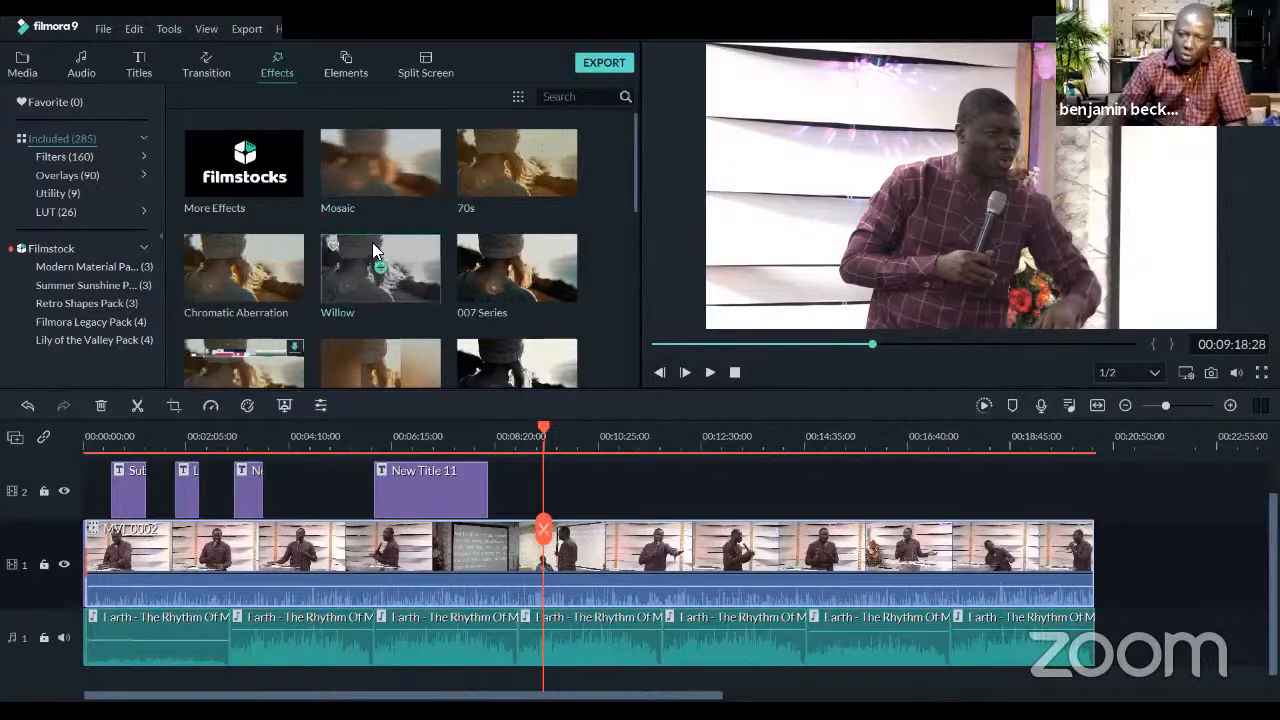
scroll(372, 250, down, 5)
scroll(396, 242, down, 3)
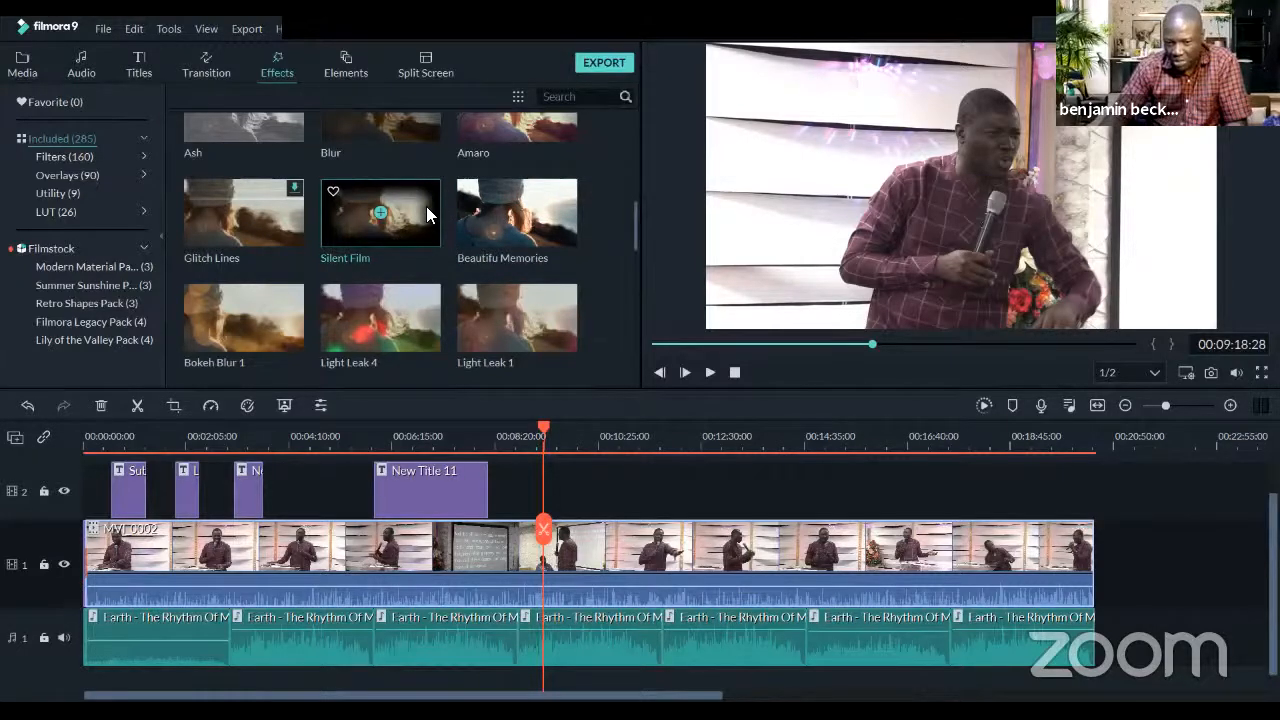
mouse_move(426, 206)
mouse_down()
mouse_move(410, 212)
mouse_move(574, 484)
mouse_move(794, 497)
mouse_move(581, 491)
mouse_up()
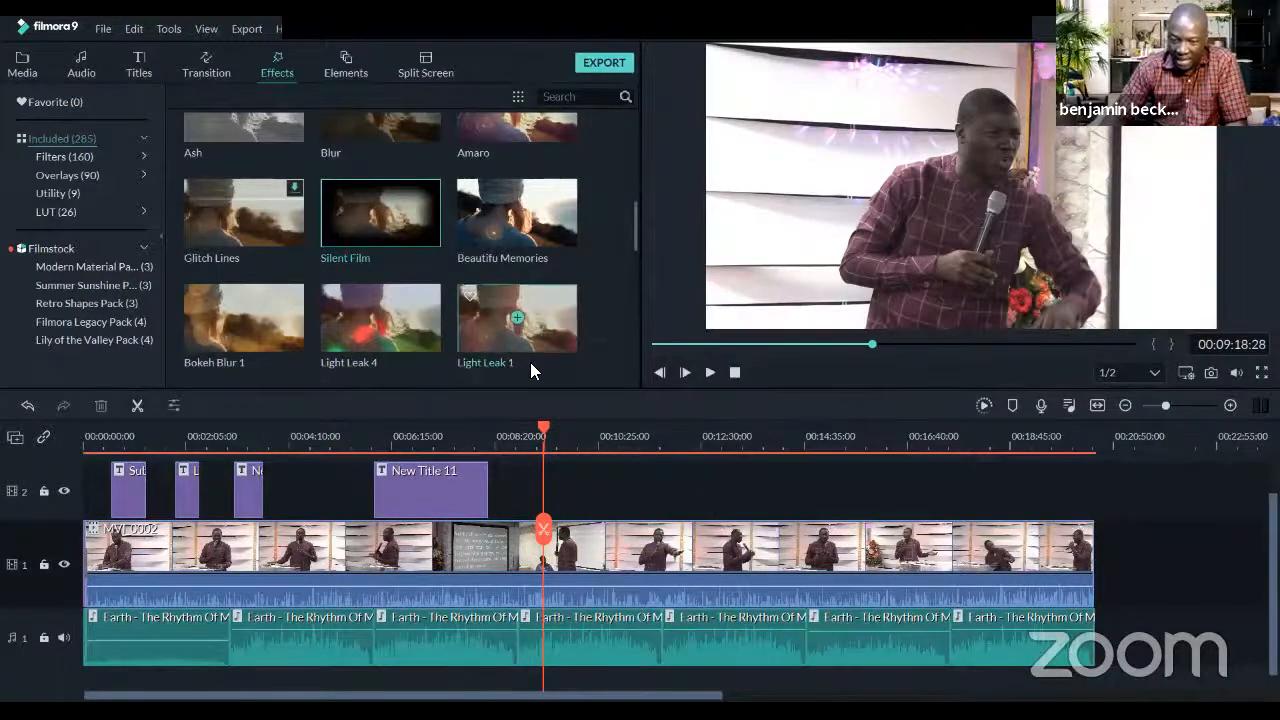
drag(337, 208, 934, 497)
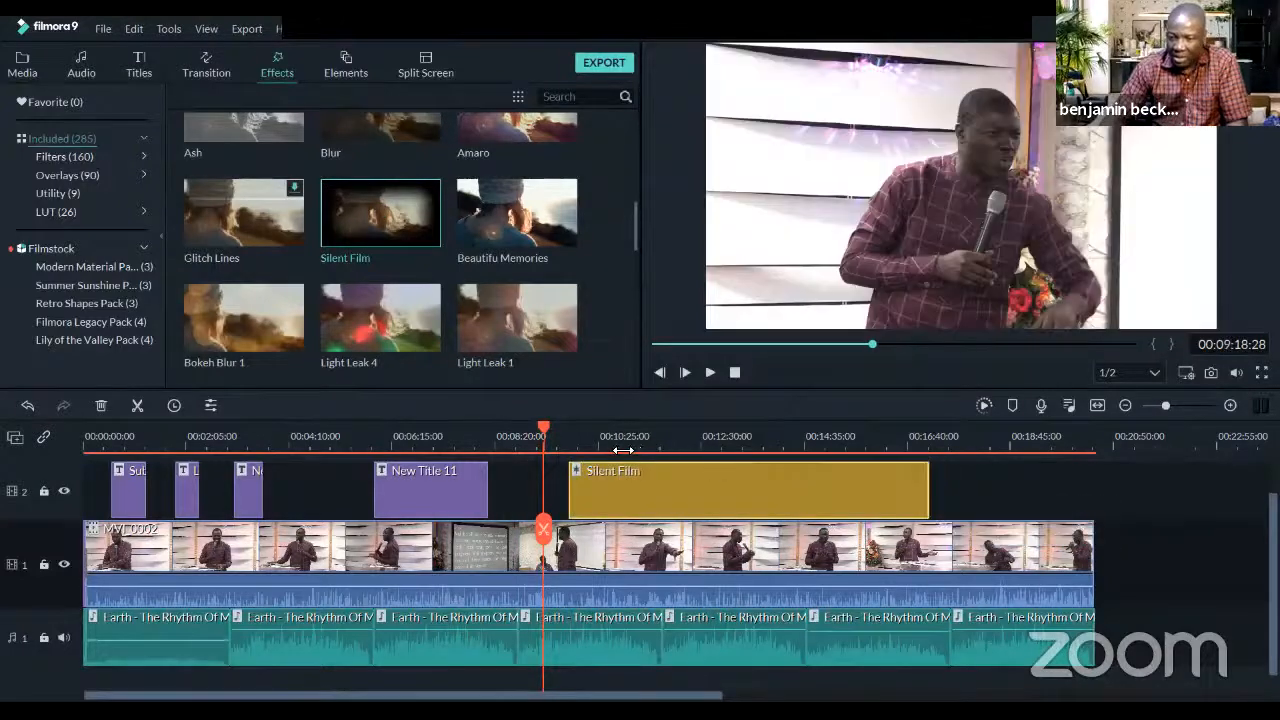
click(620, 445)
click(533, 438)
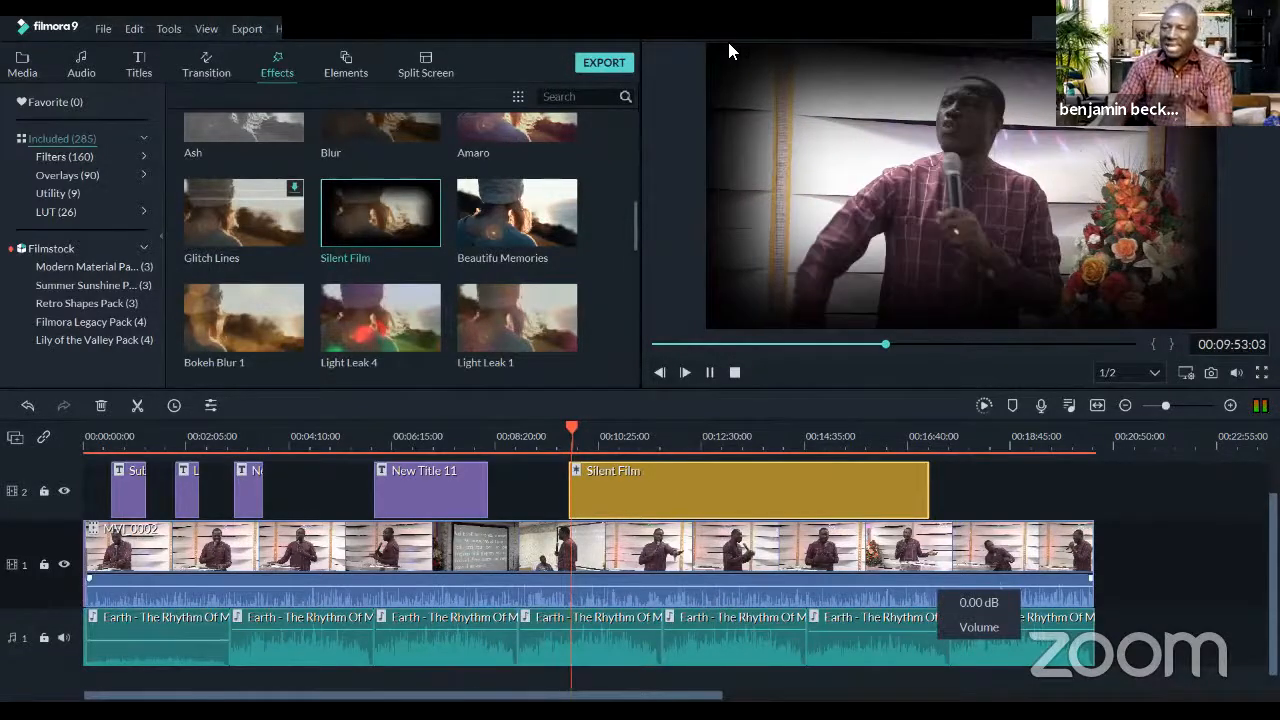
Stop the playback, check the Silent Film look at about 00:11:27 and delete the effect from the title track
click(733, 372)
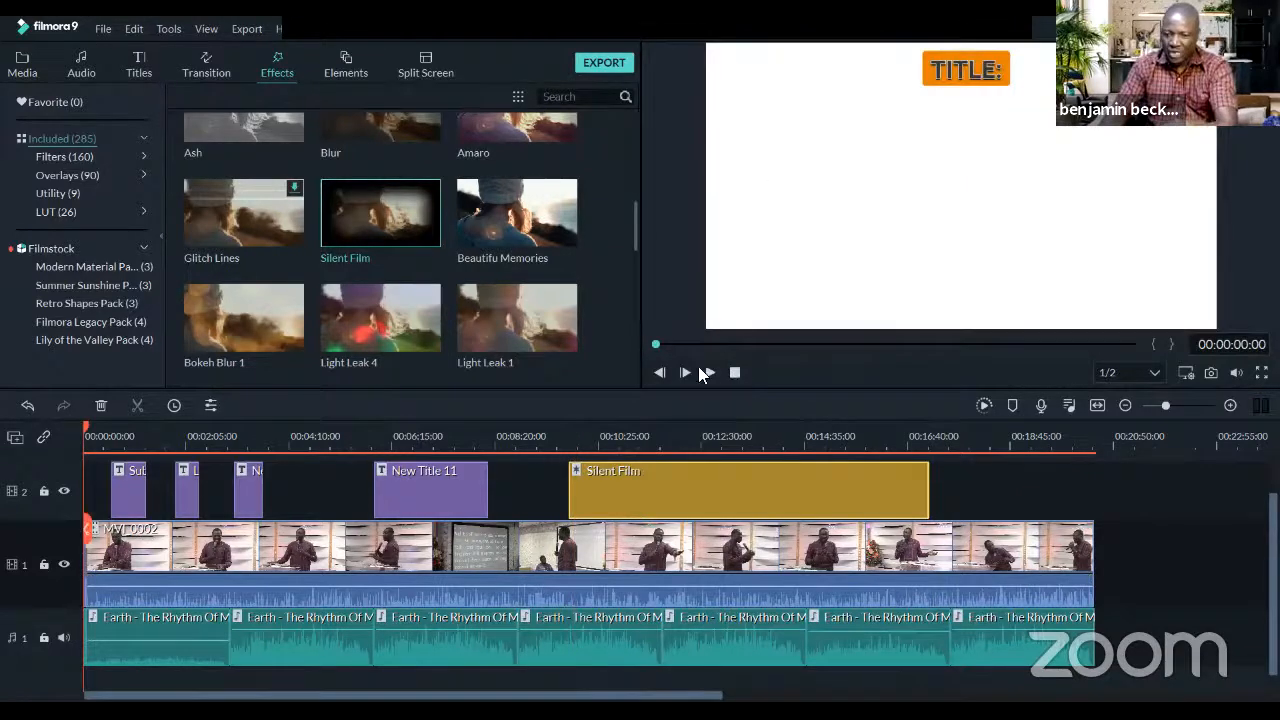
click(650, 437)
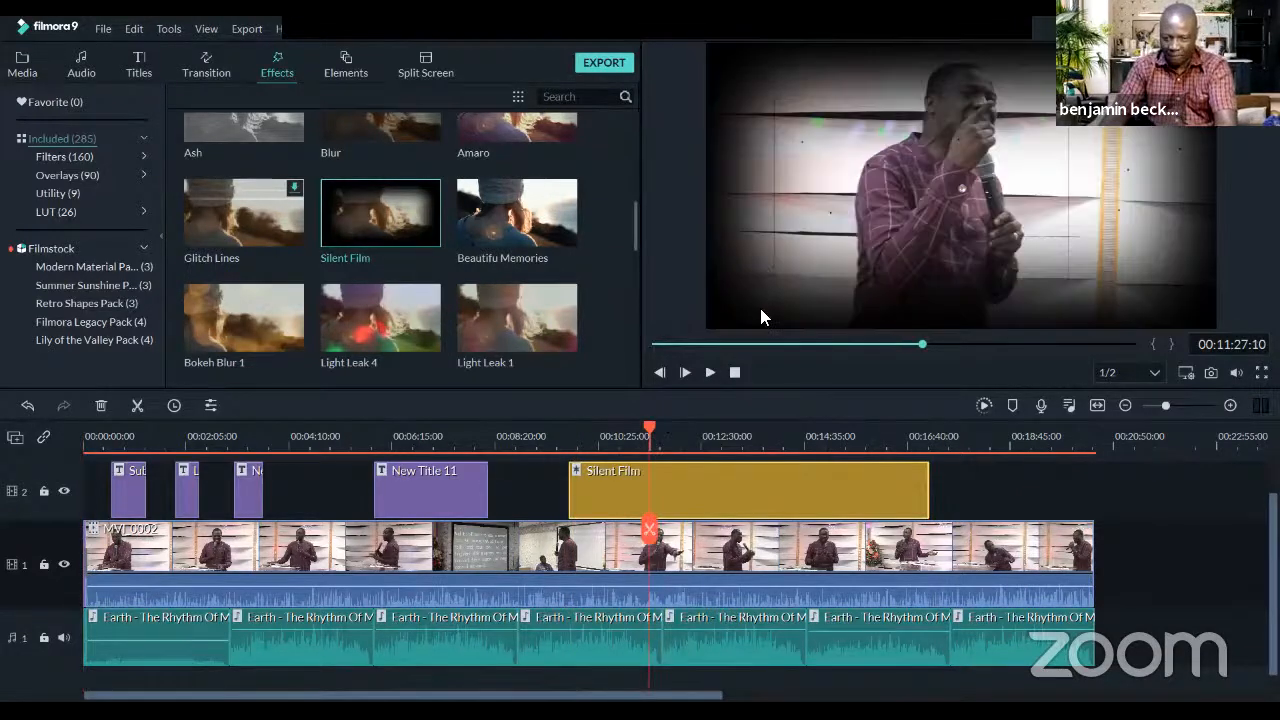
key(Delete)
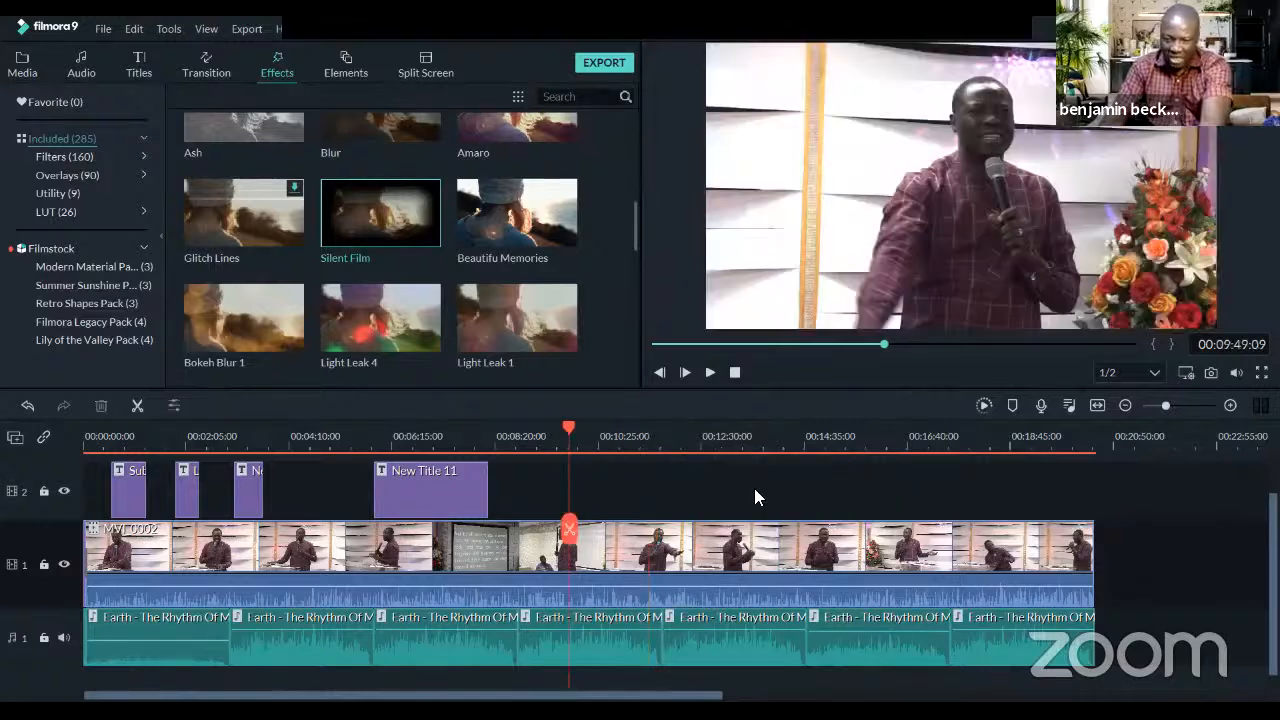
Try the Jigsaw D effect on the title track from about 00:10:31 to 00:13:09, preview it and delete it
scroll(366, 198, down, 6)
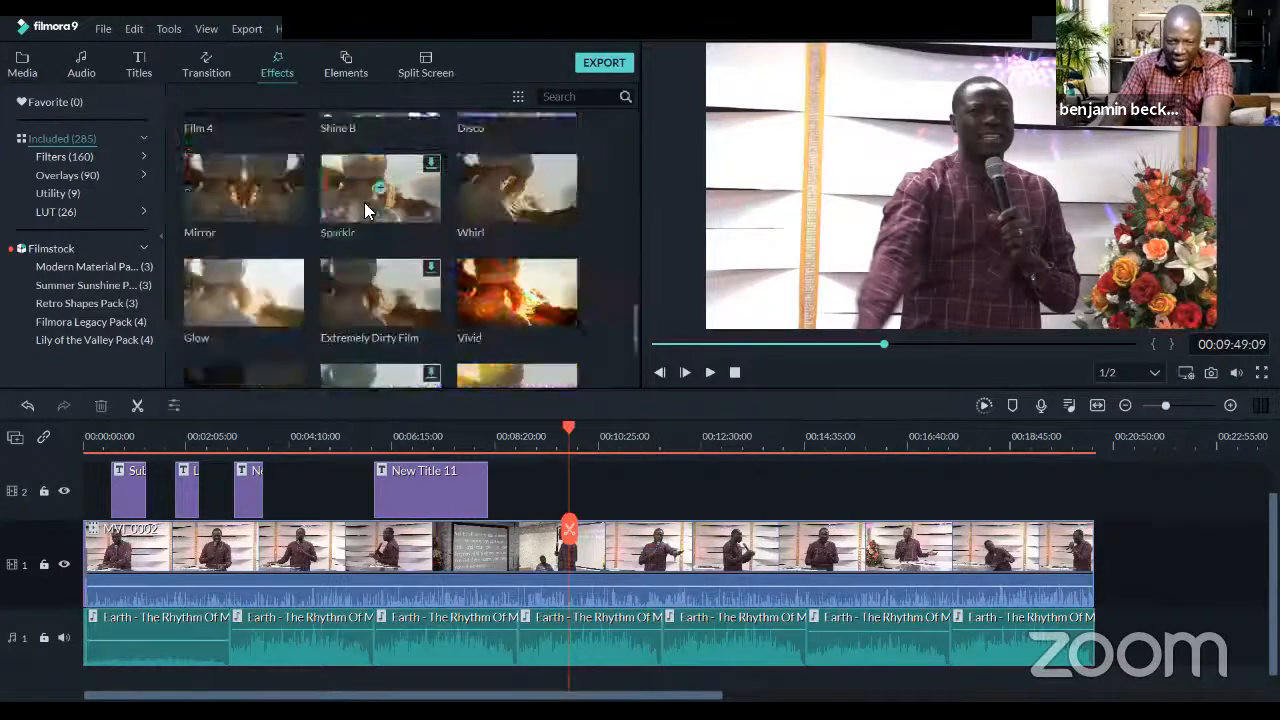
scroll(362, 210, down, 4)
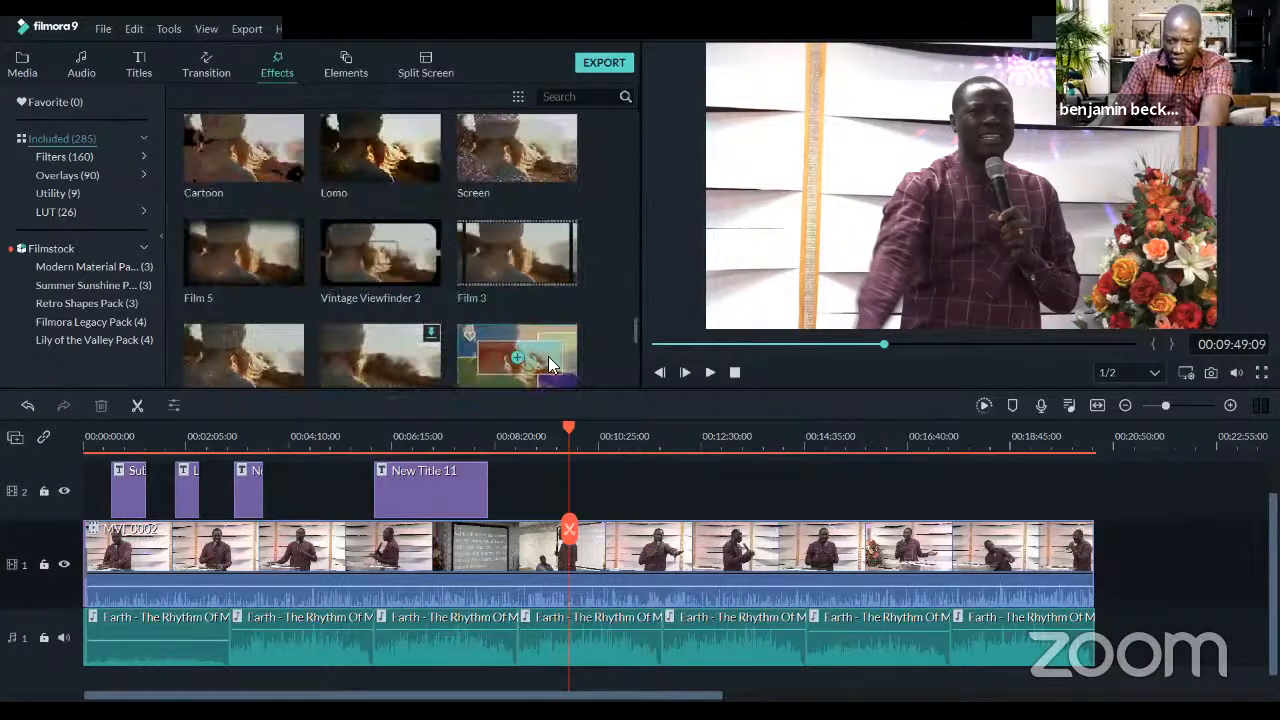
drag(518, 355, 611, 495)
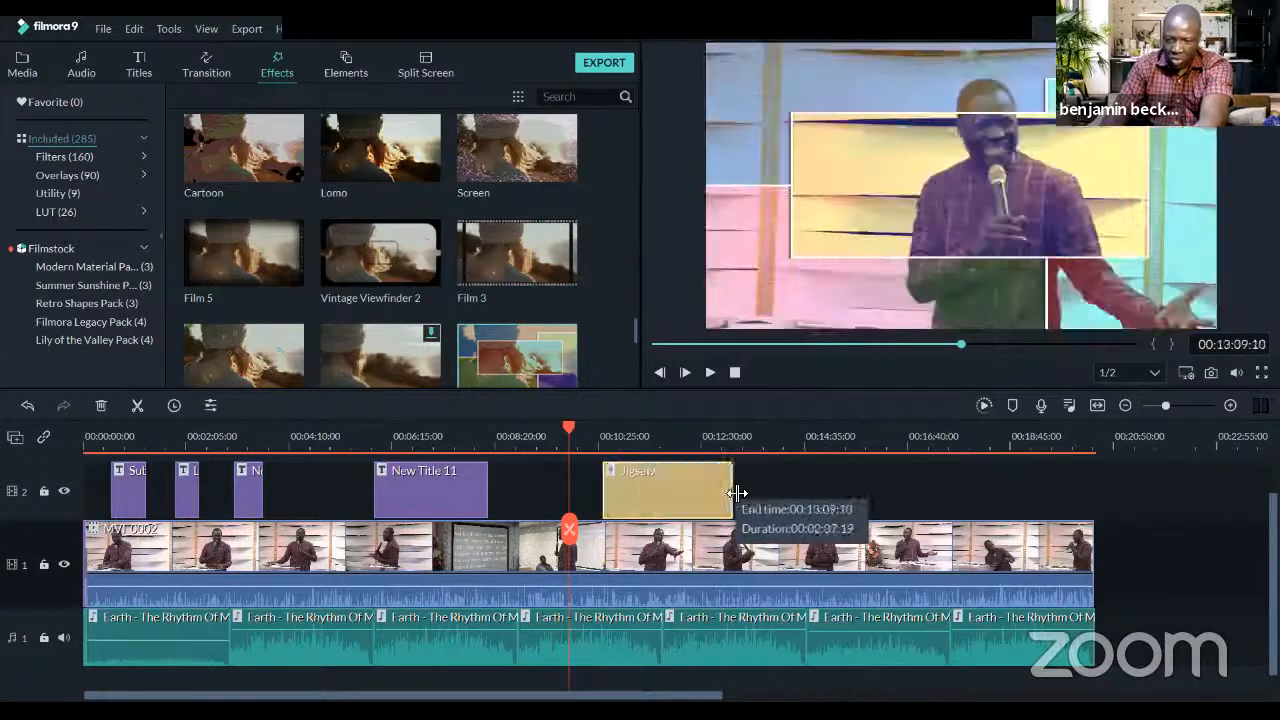
click(642, 440)
key(space)
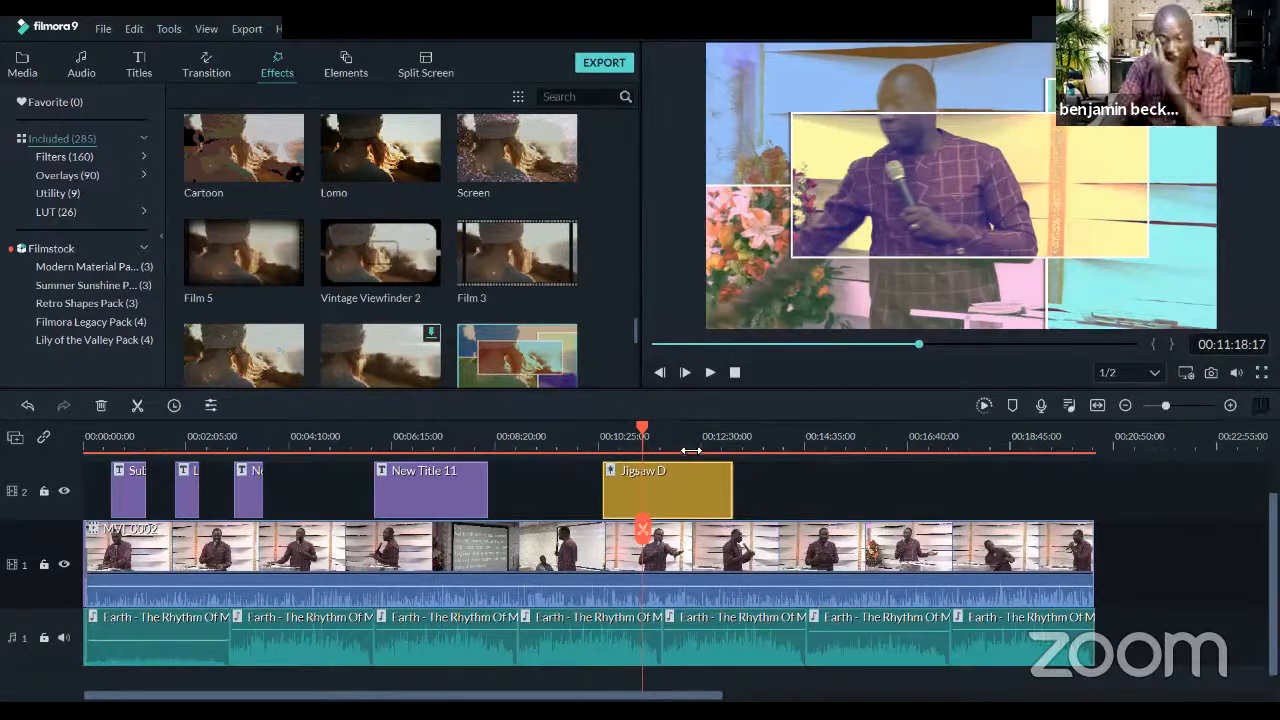
key(Delete)
Add the Vintage effect to the title track from about 00:10:50 to 00:13:15 and preview it from about 00:11:16
scroll(475, 302, down, 4)
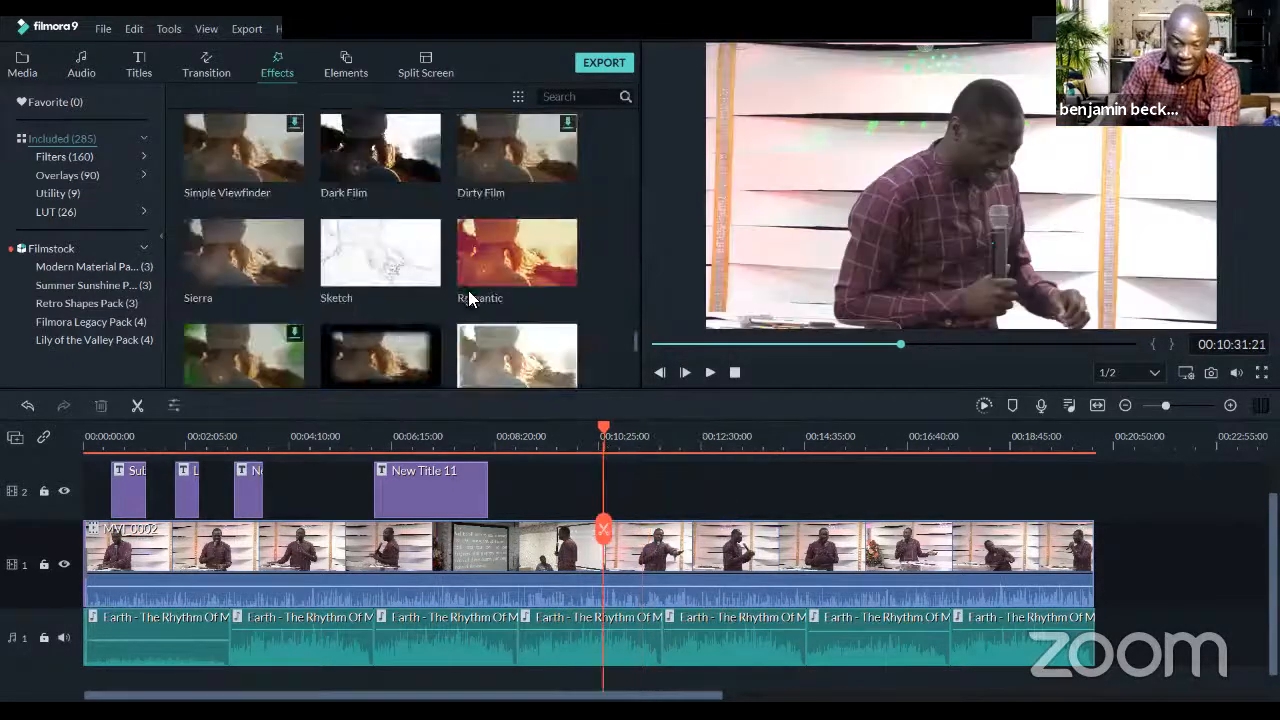
scroll(452, 278, down, 2)
scroll(404, 242, down, 3)
scroll(402, 244, up, 3)
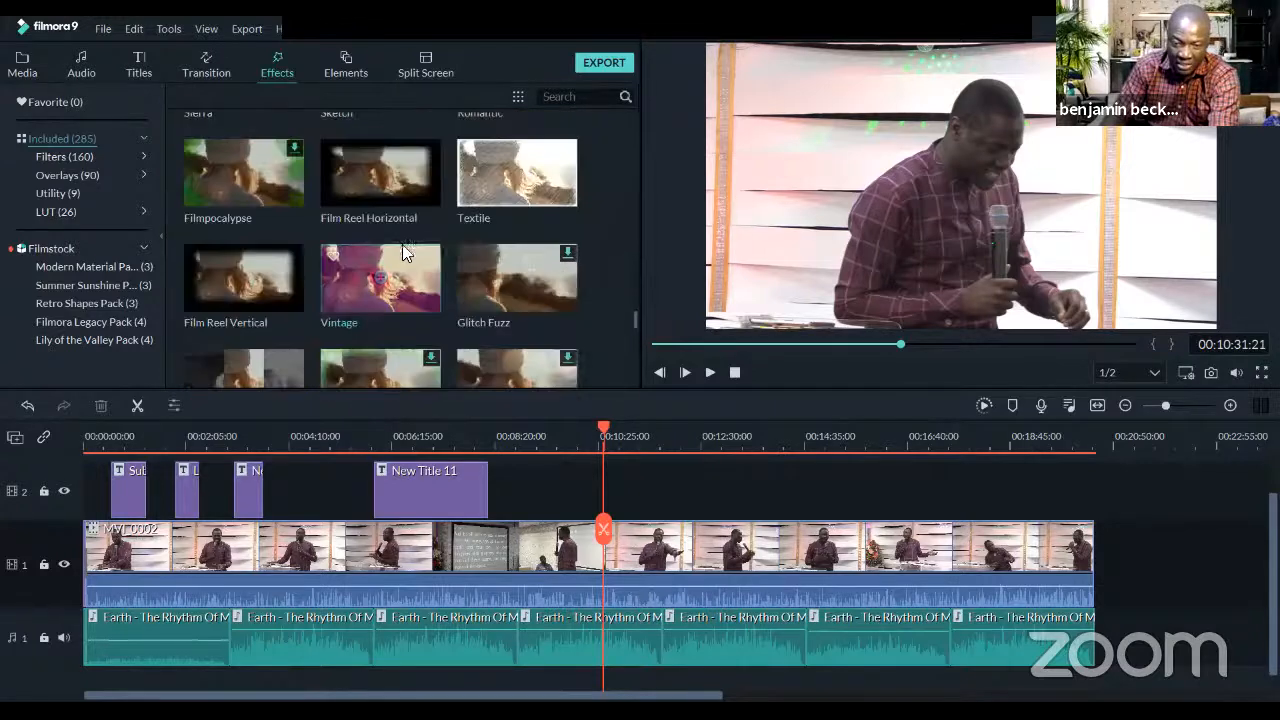
drag(412, 270, 700, 500)
click(638, 440)
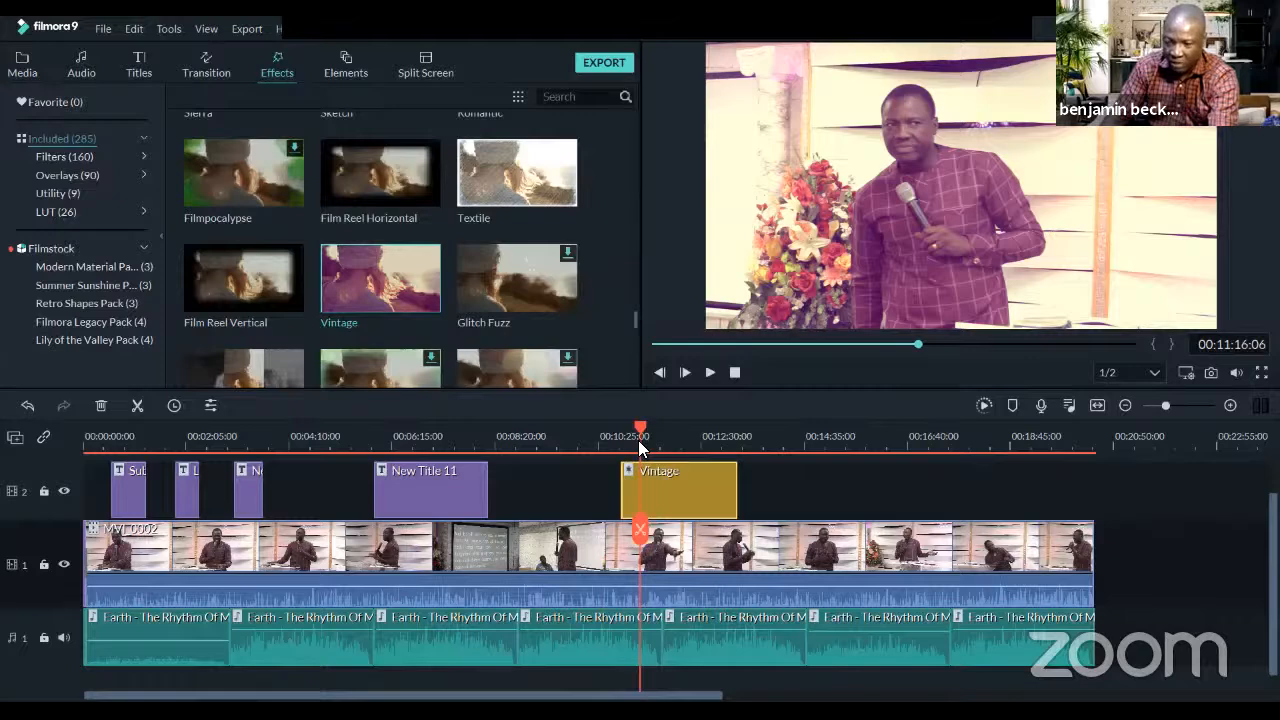
key(space)
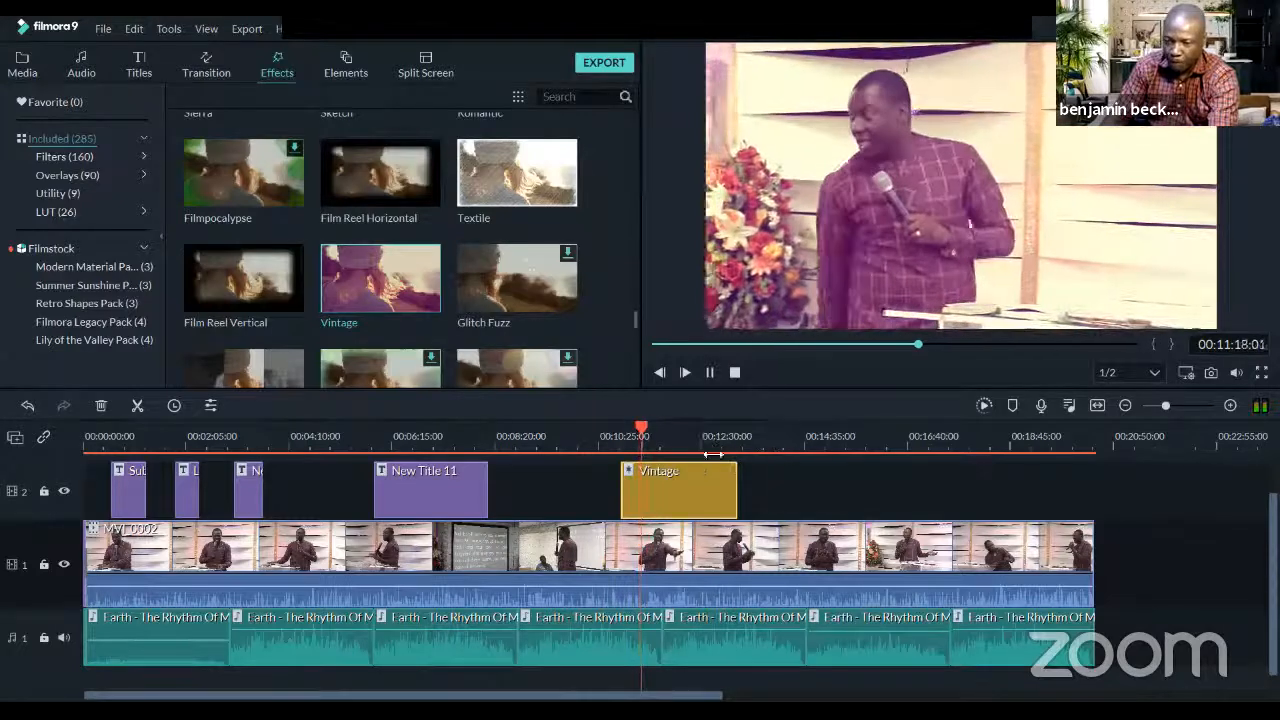
click(710, 490)
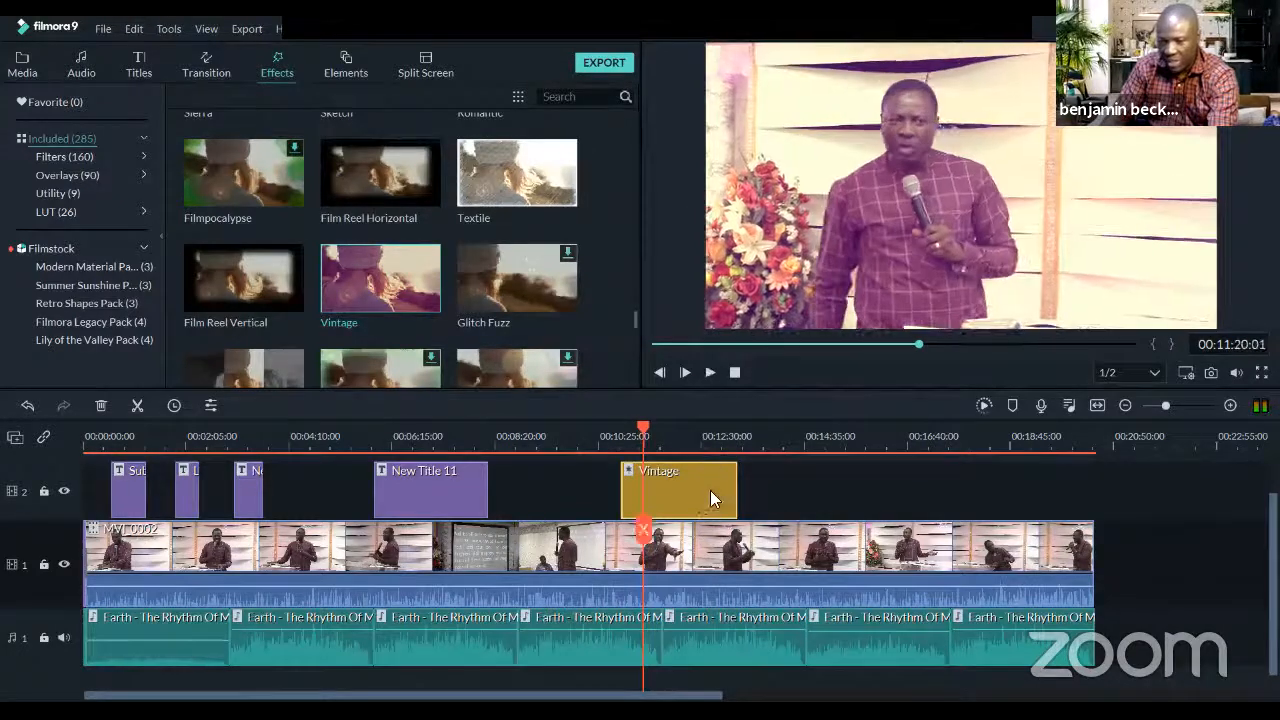
Set the Vintage effect's Alpha to about 59, preview the result briefly and delete the effect from the title track
double_click(698, 494)
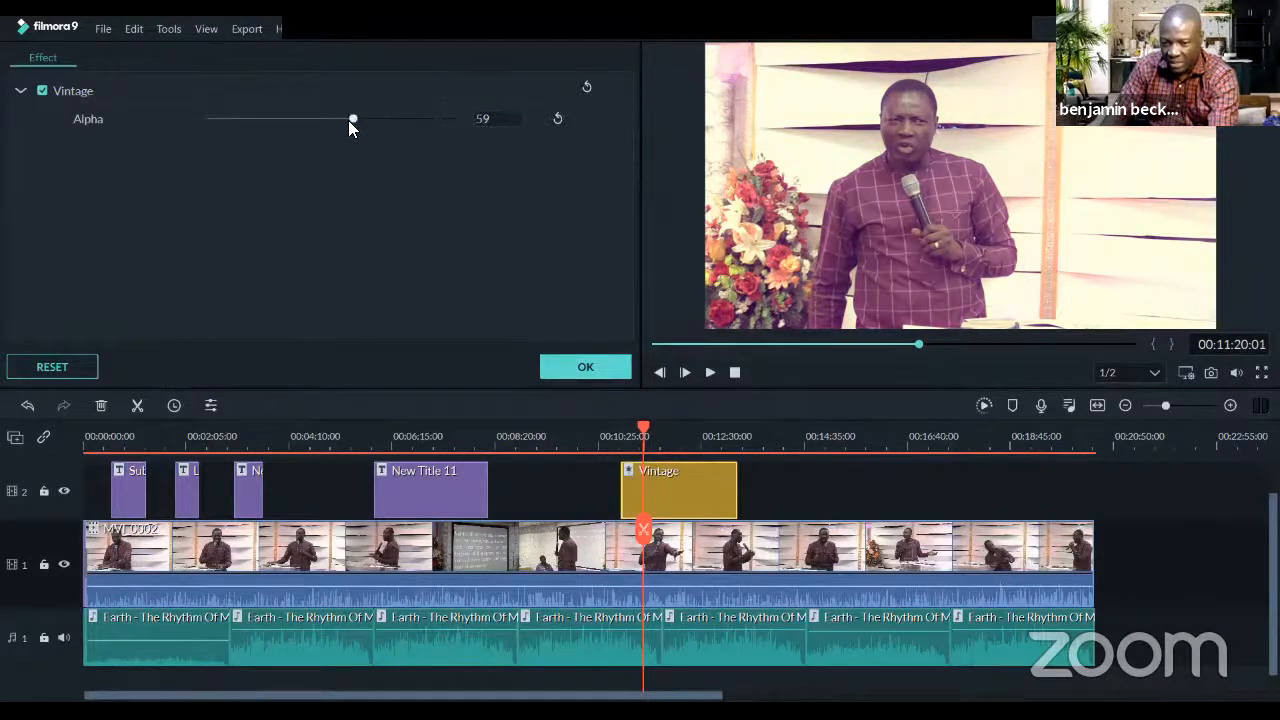
click(596, 370)
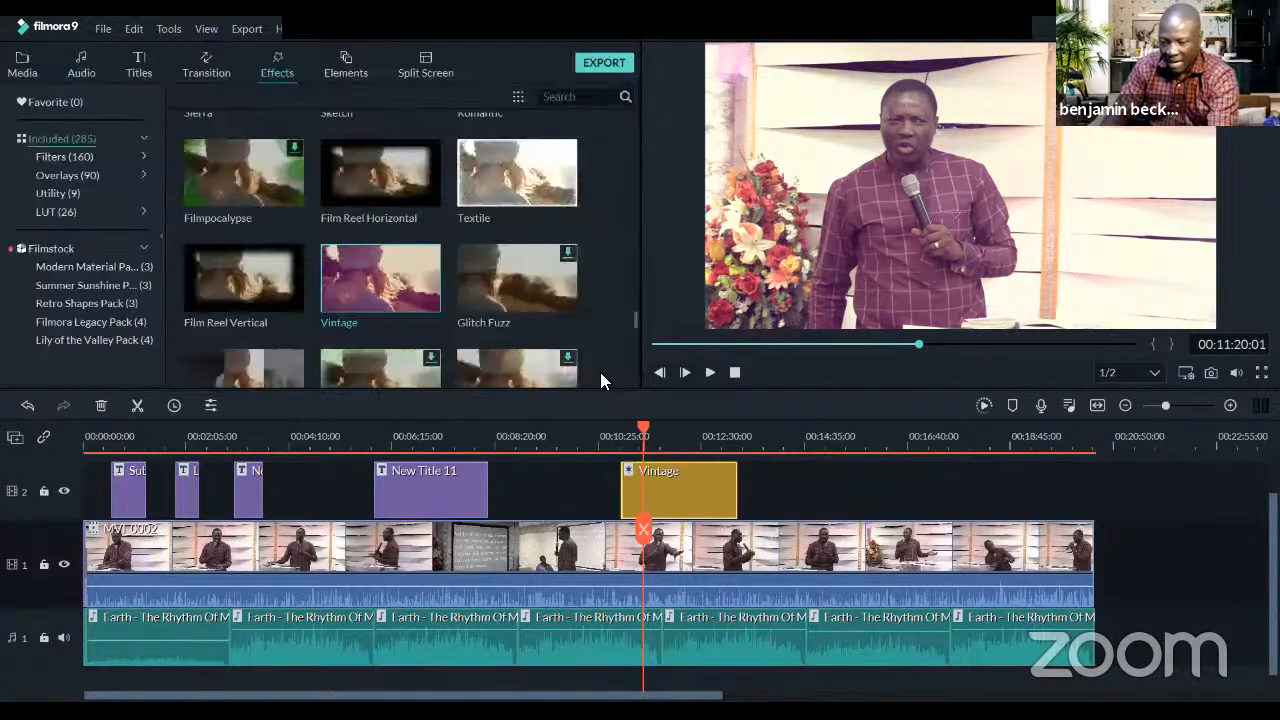
key(space)
click(714, 476)
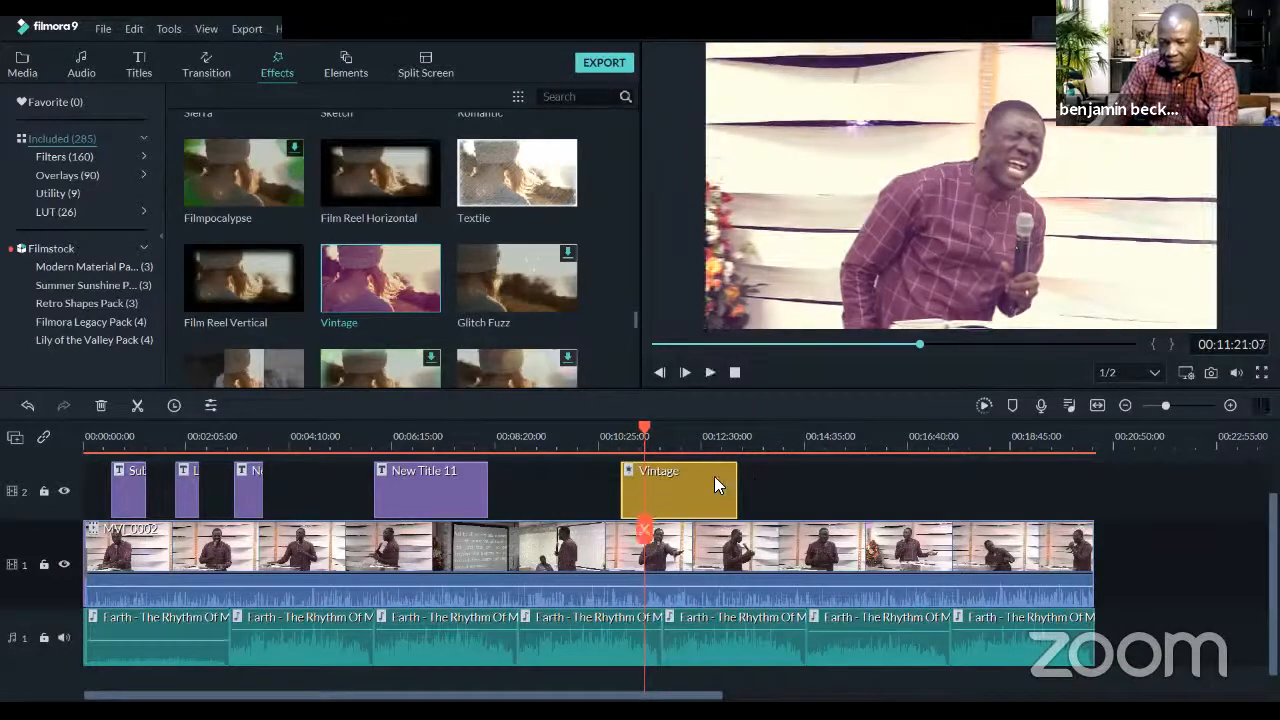
key(Delete)
Add the Aqua 1 effect to the title track from about 00:10:48 to 00:12:50 and preview it
scroll(500, 240, up, 10)
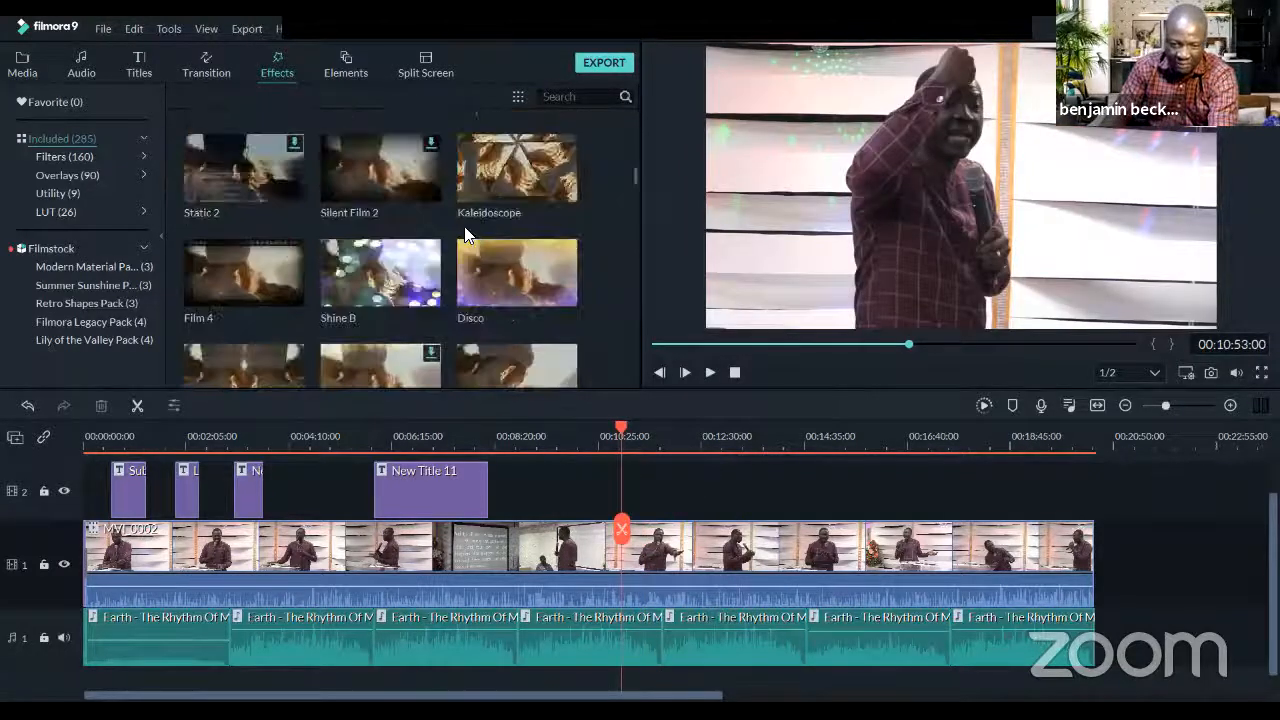
scroll(462, 233, down, 10)
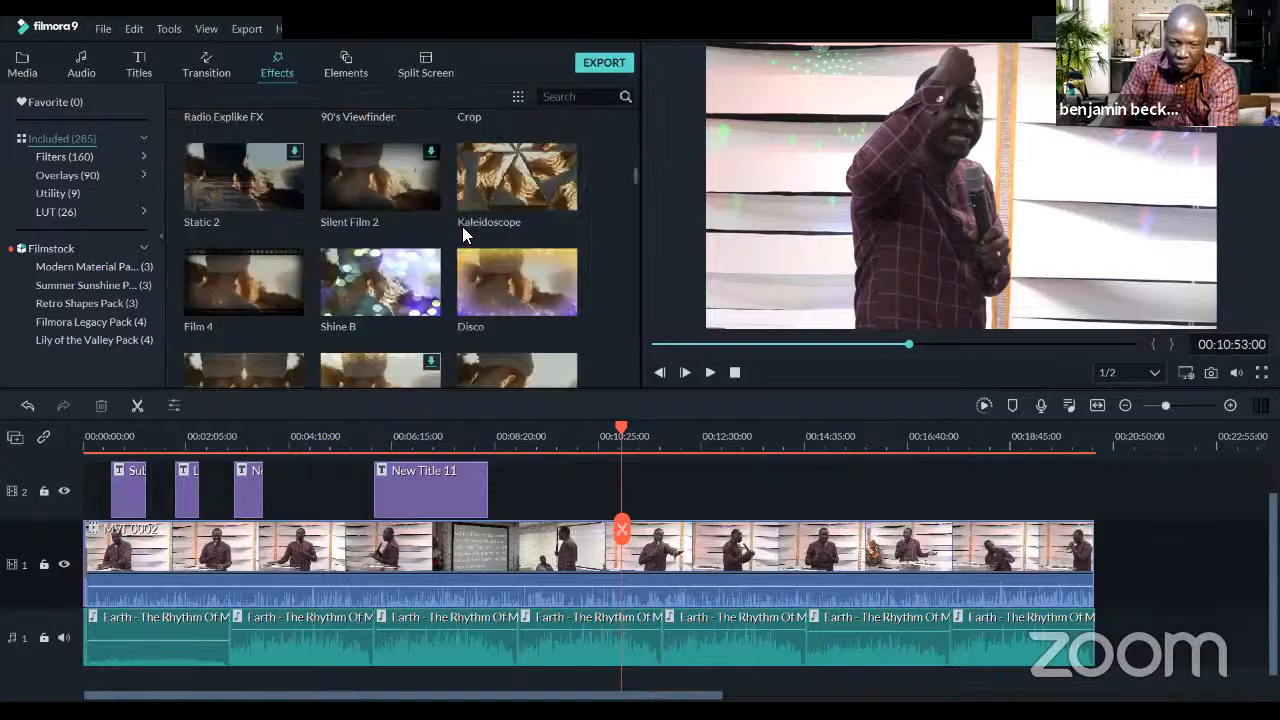
scroll(462, 234, down, 3)
scroll(462, 233, down, 5)
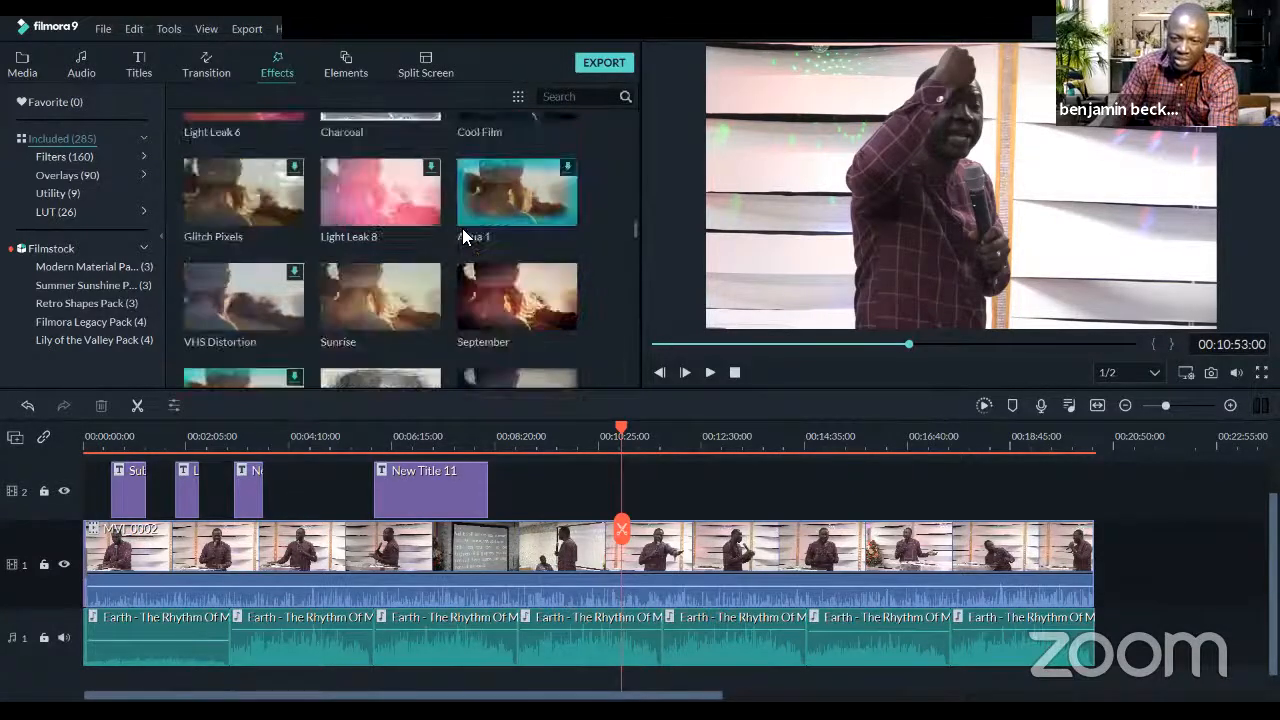
drag(654, 502, 660, 500)
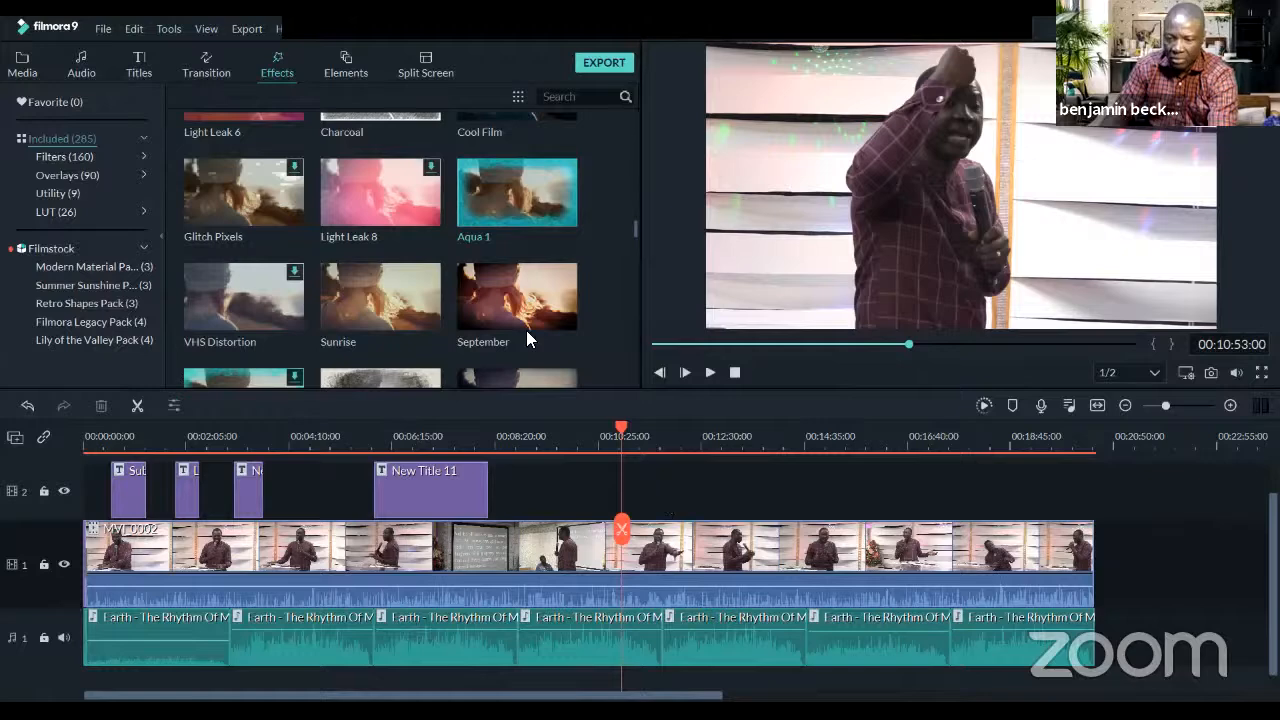
drag(518, 198, 612, 514)
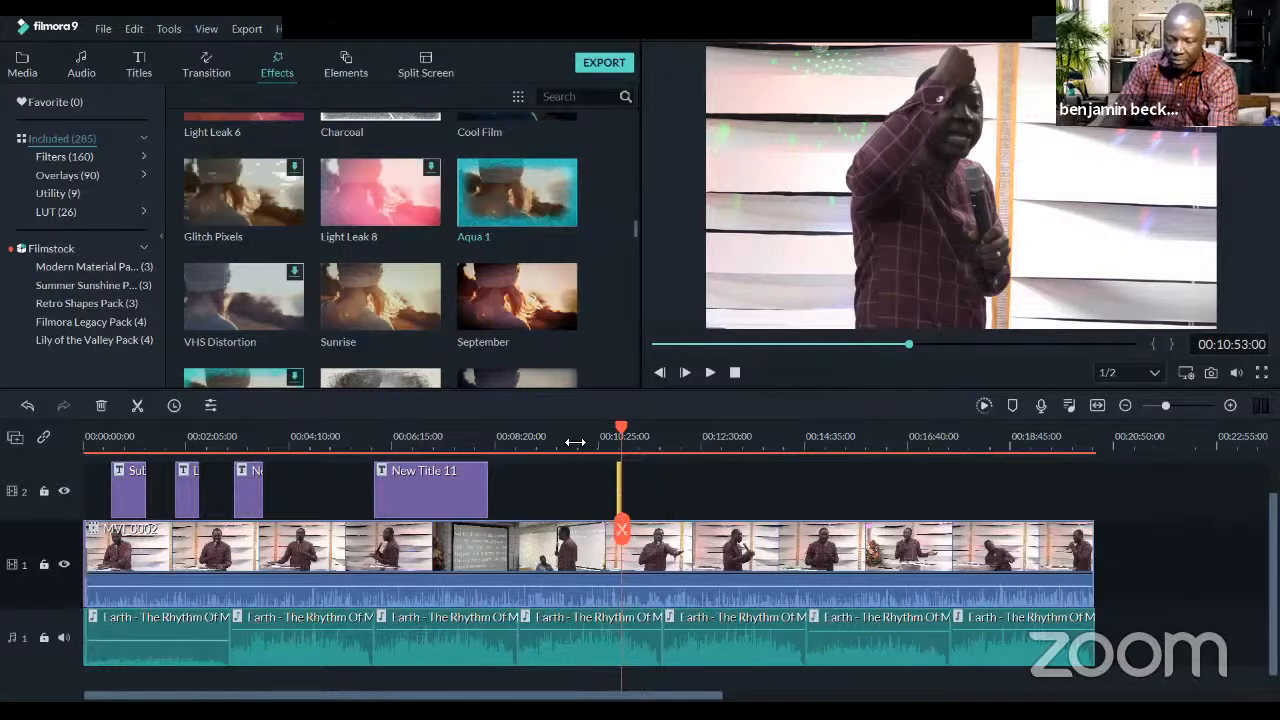
drag(575, 442, 740, 486)
drag(624, 491, 870, 491)
click(664, 446)
key(space)
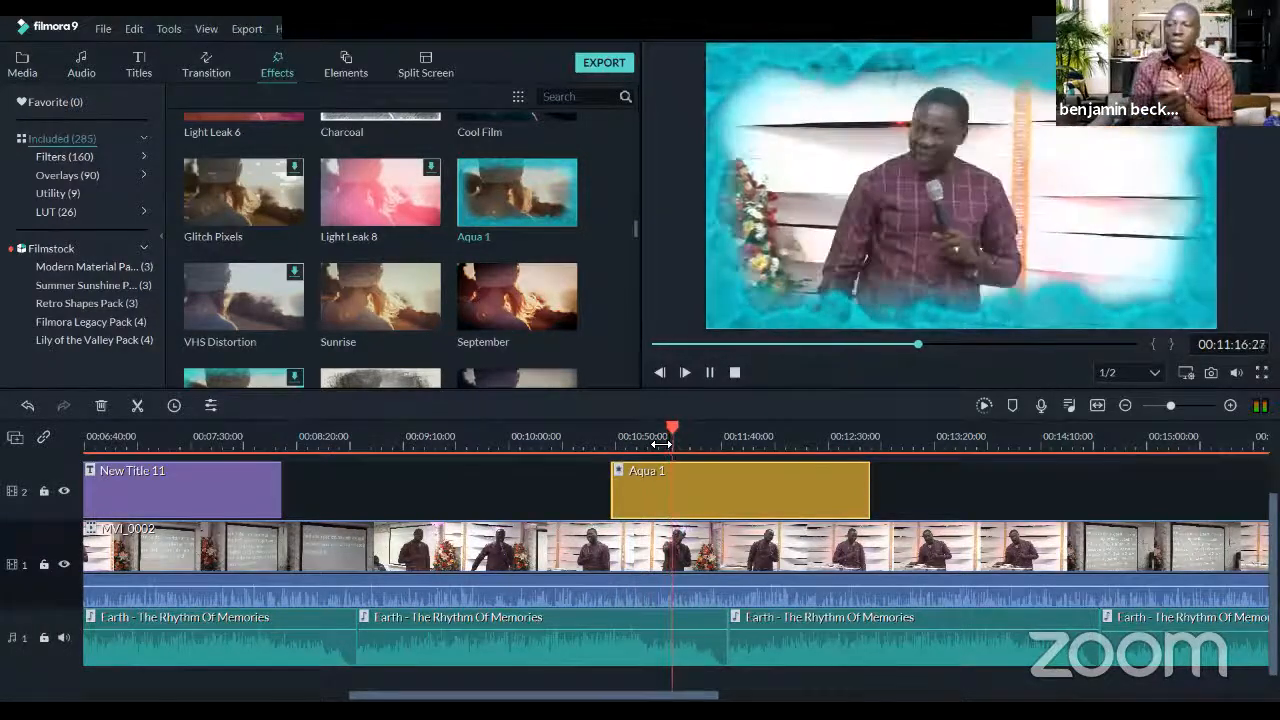
key(space)
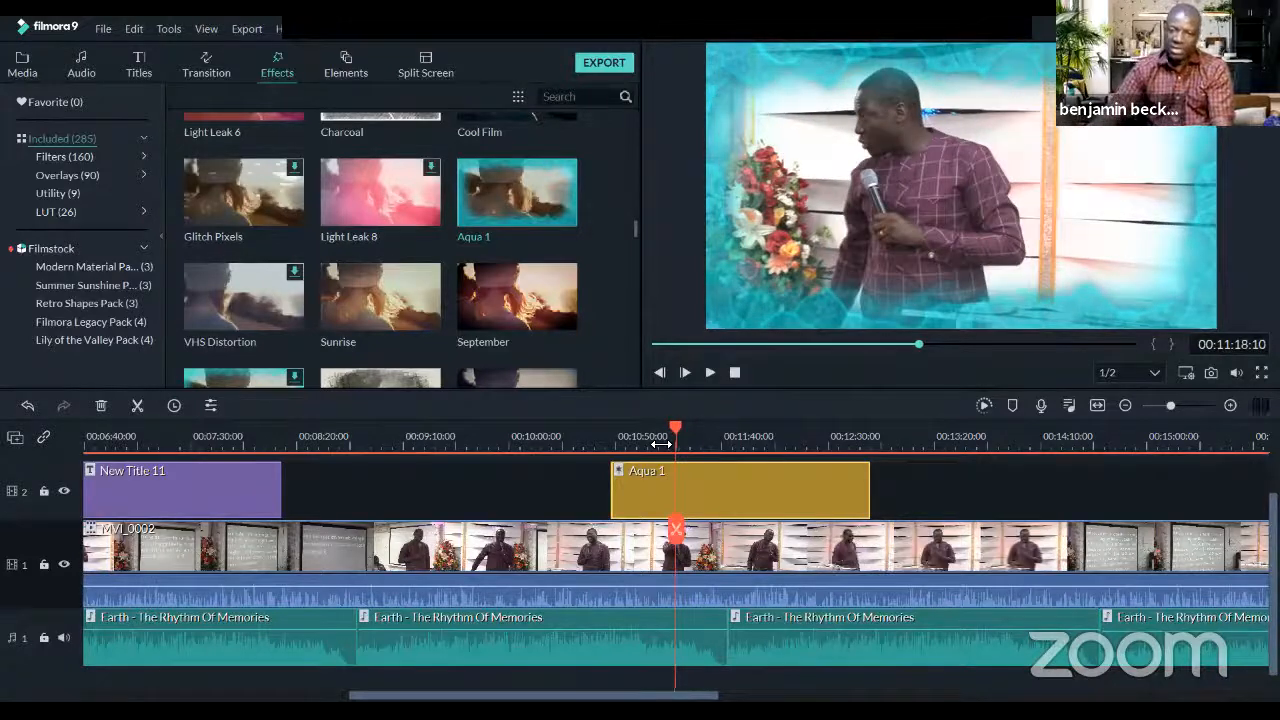
Add the Four Seasons effect on a new track above Aqua 1, from about 00:10:57 to 00:12:09, and preview the combination
scroll(424, 220, down, 2)
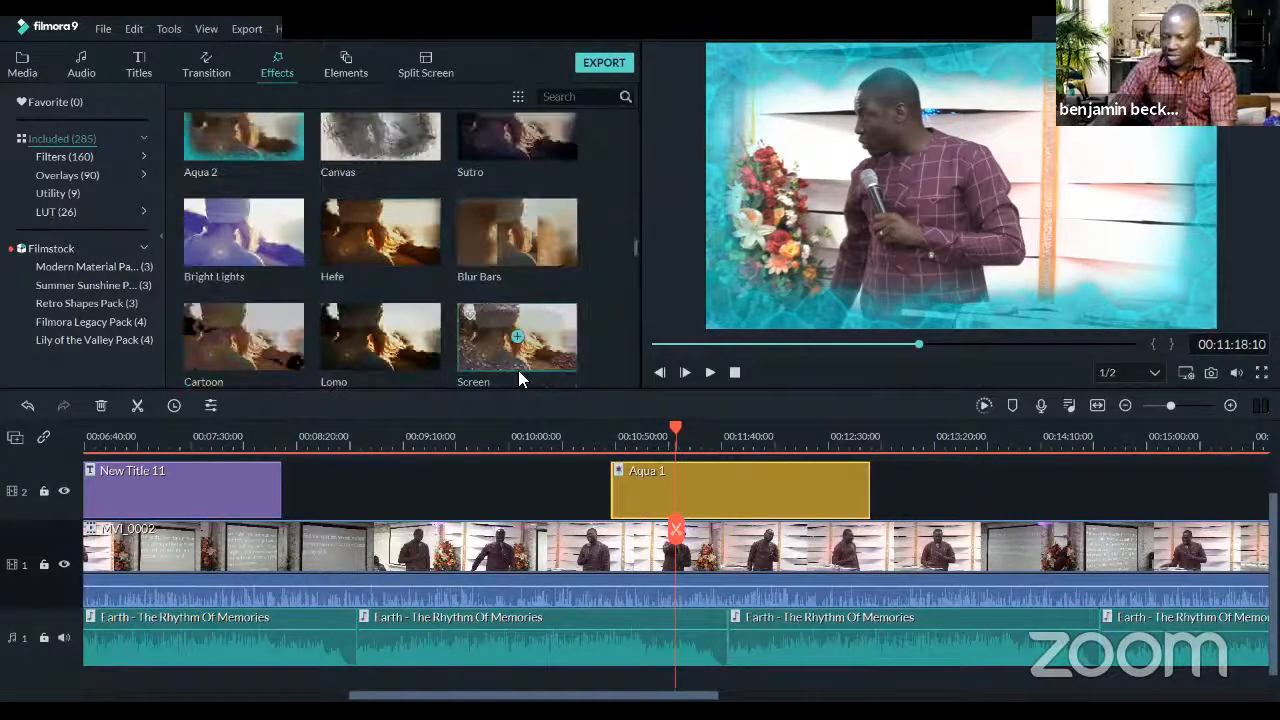
scroll(498, 494, up, 1)
scroll(392, 215, down, 5)
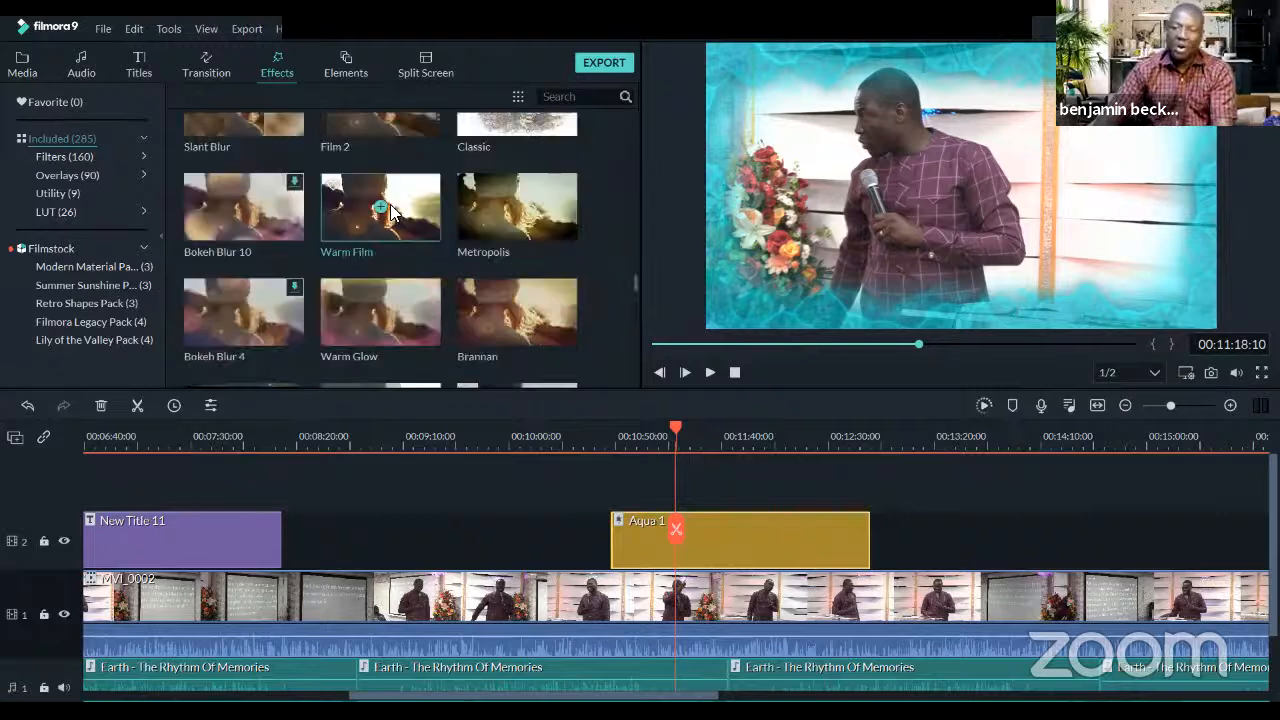
scroll(392, 210, down, 3)
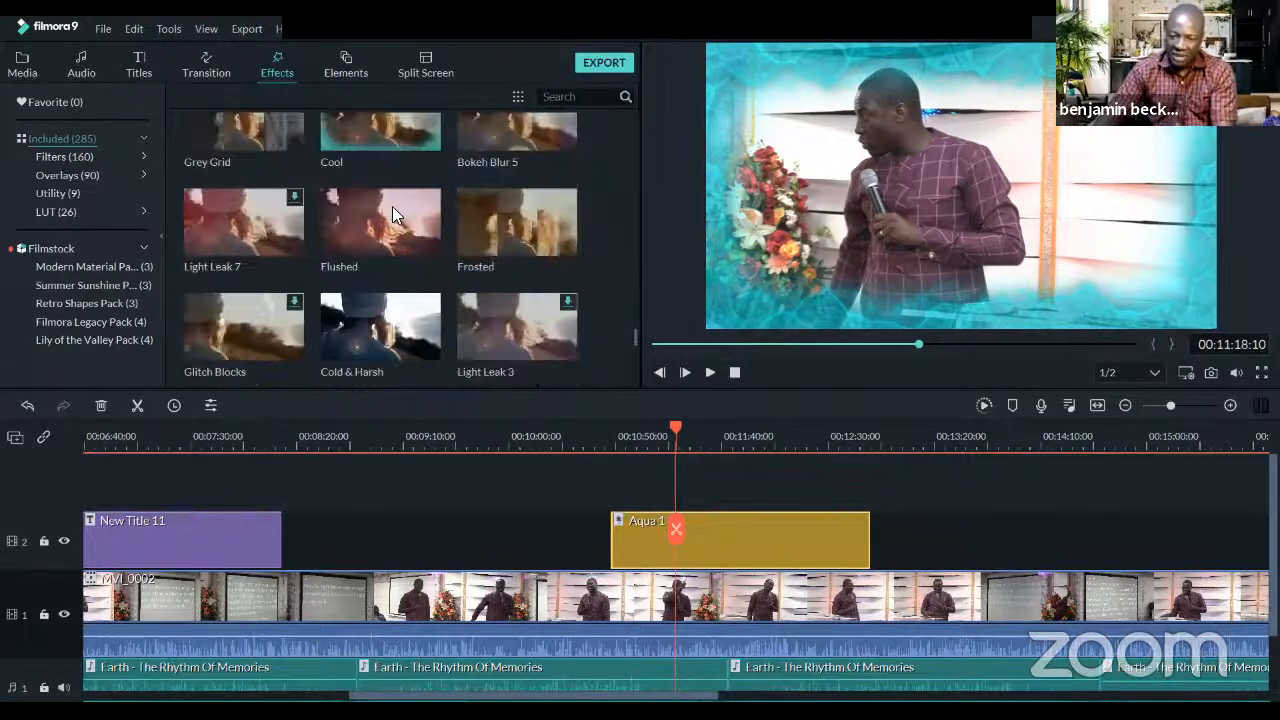
scroll(460, 268, down, 5)
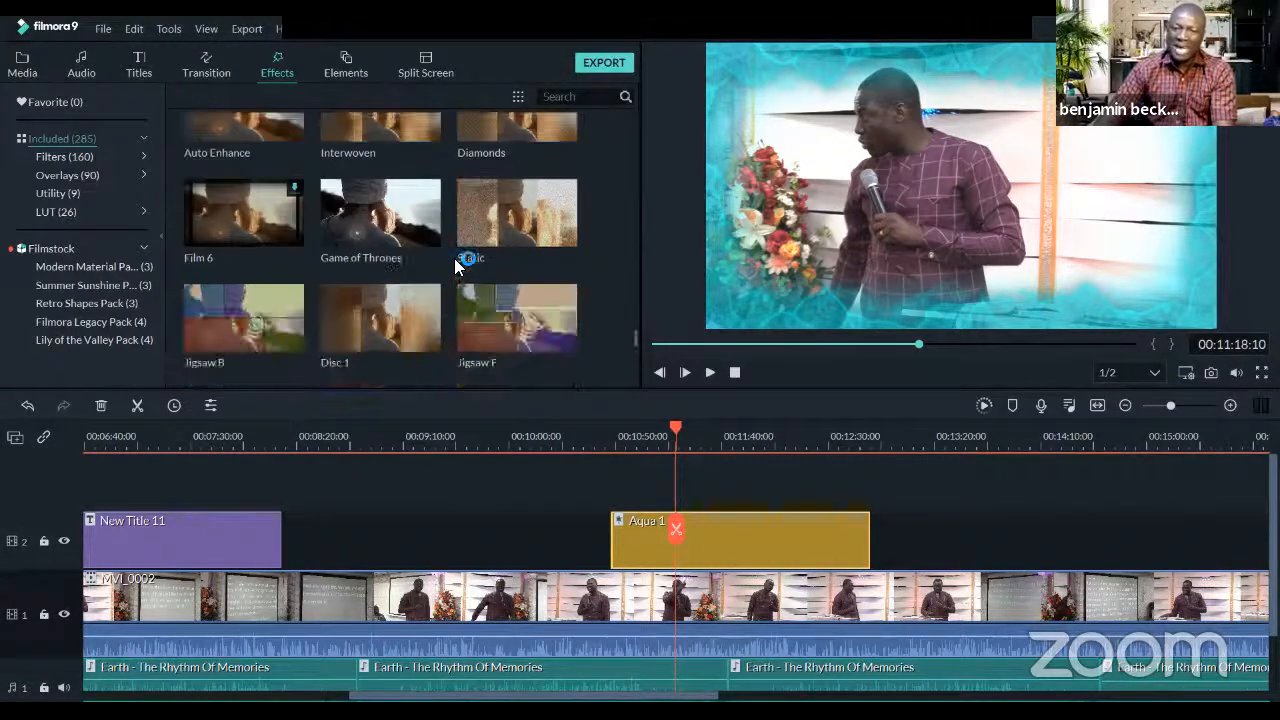
scroll(470, 272, down, 8)
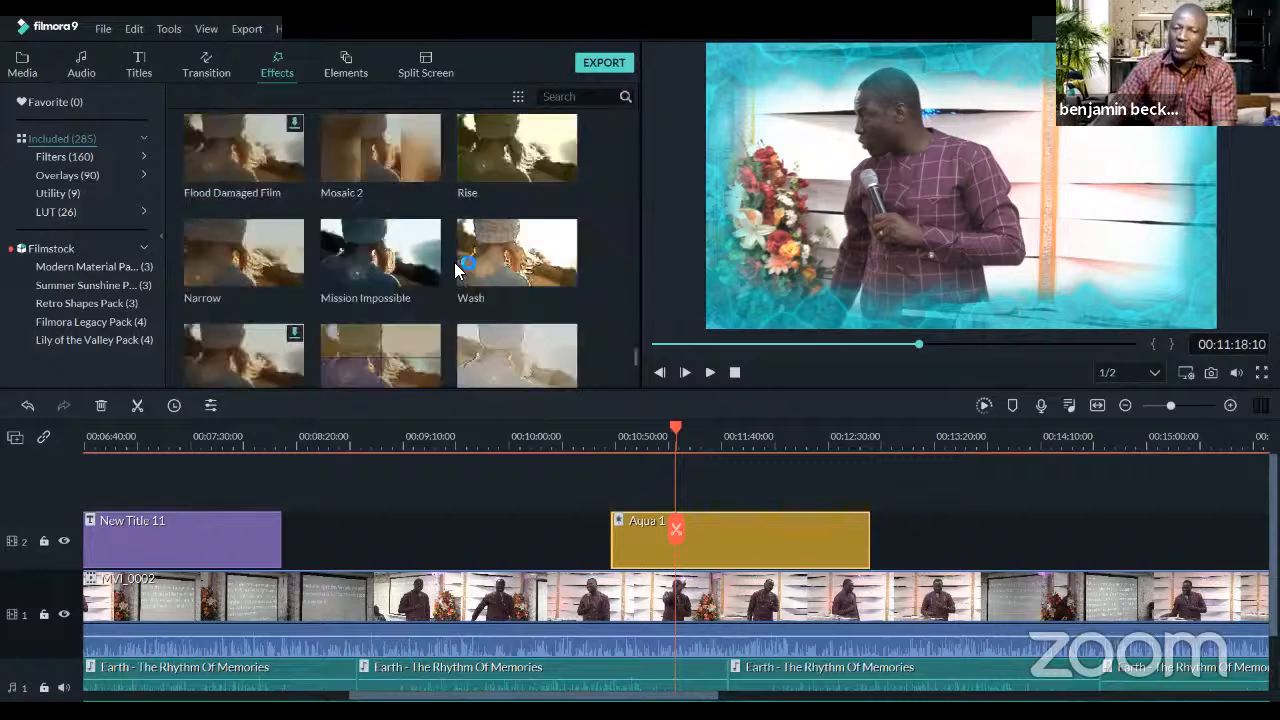
scroll(457, 265, down, 10)
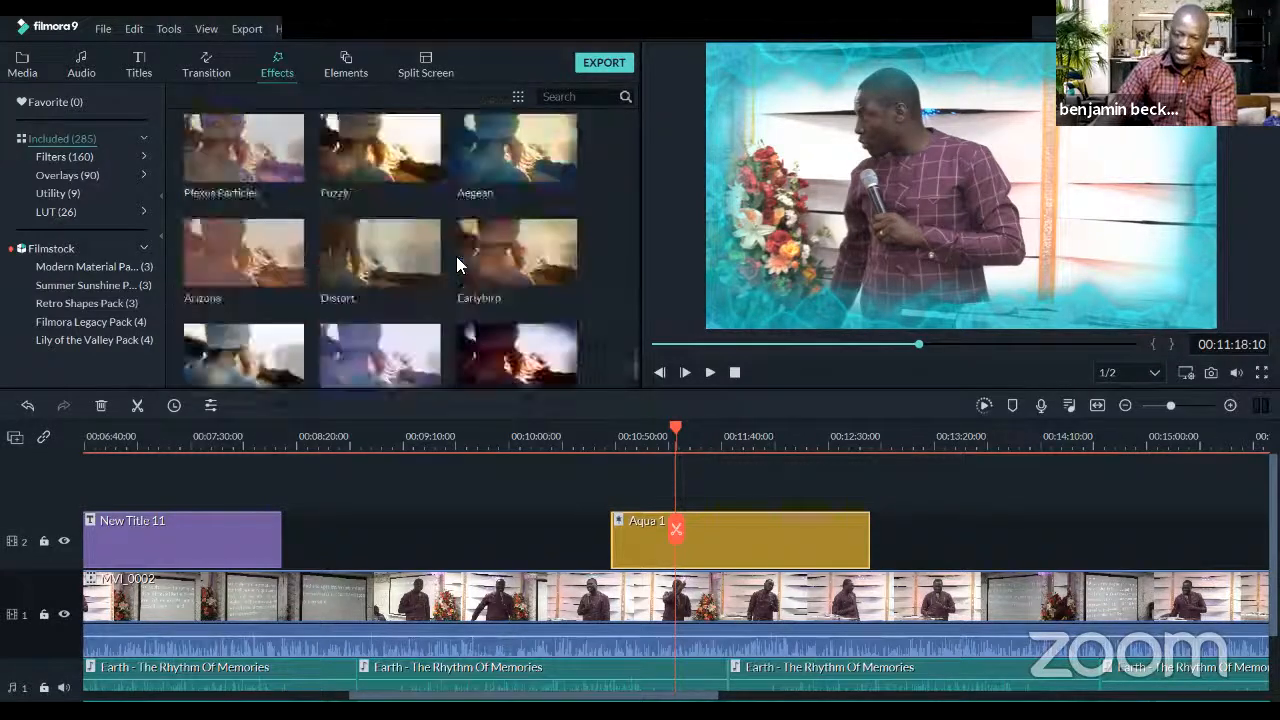
scroll(455, 255, up, 6)
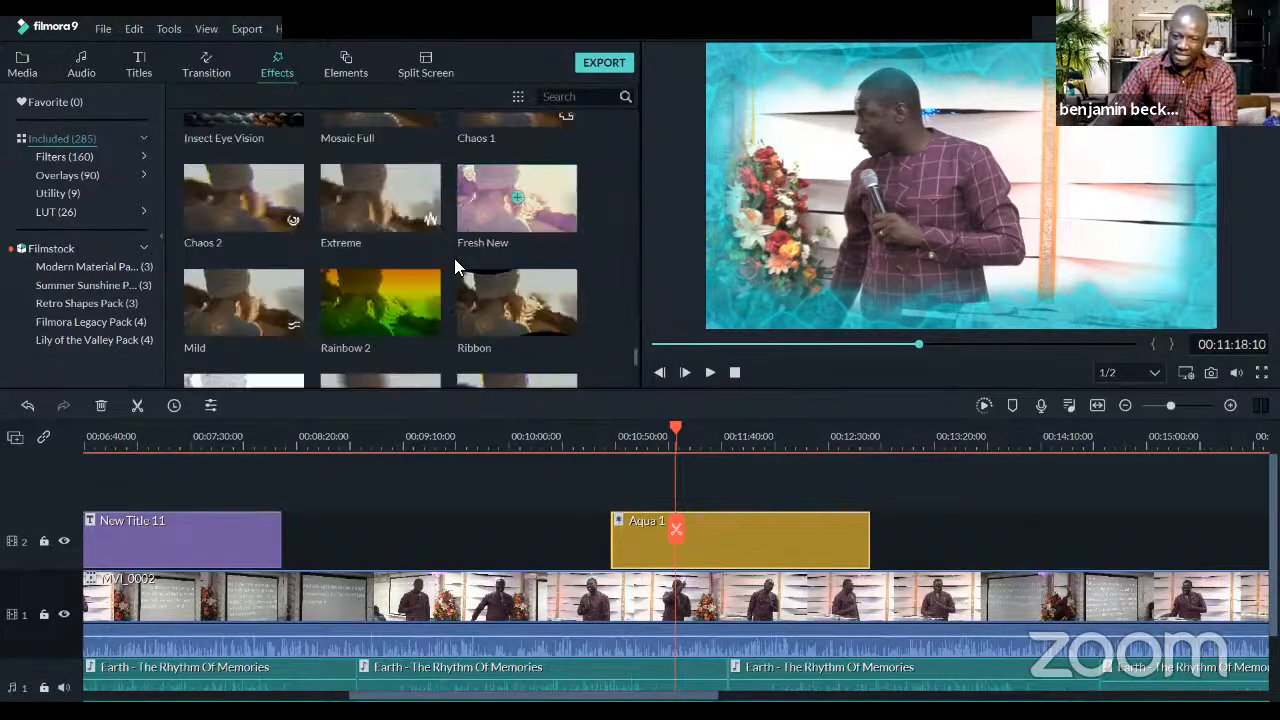
drag(558, 338, 636, 540)
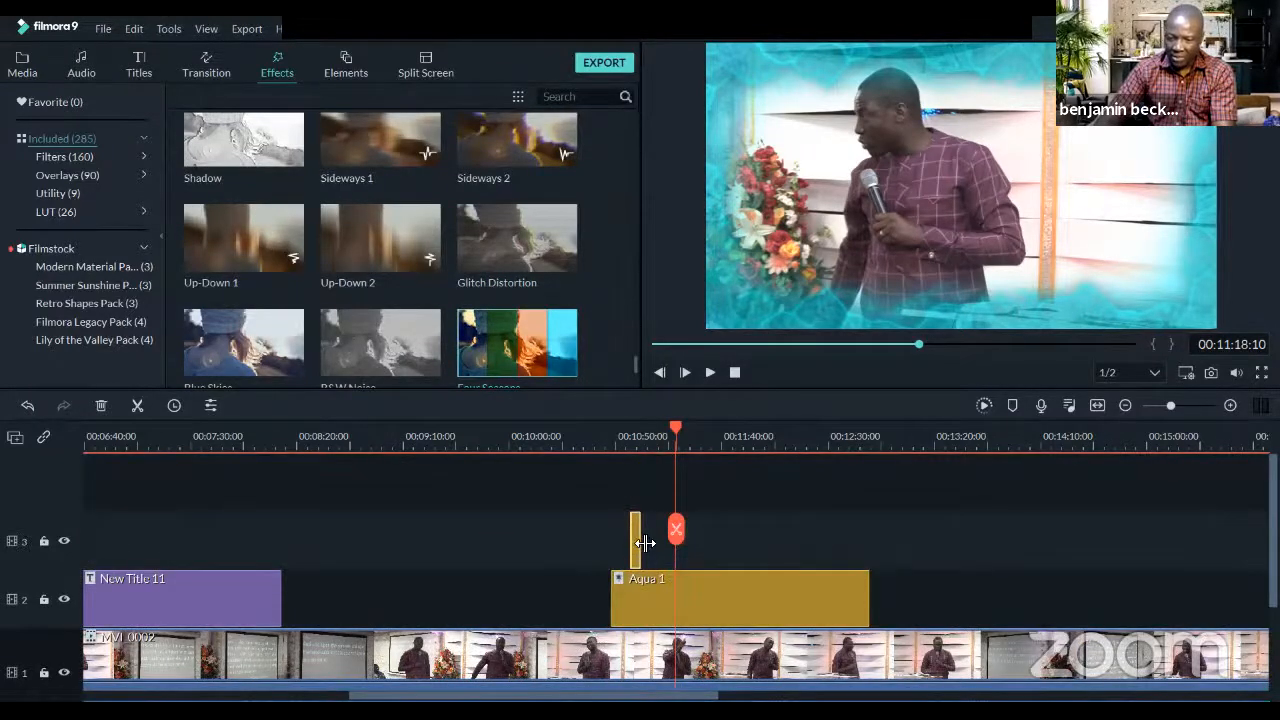
click(638, 440)
key(space)
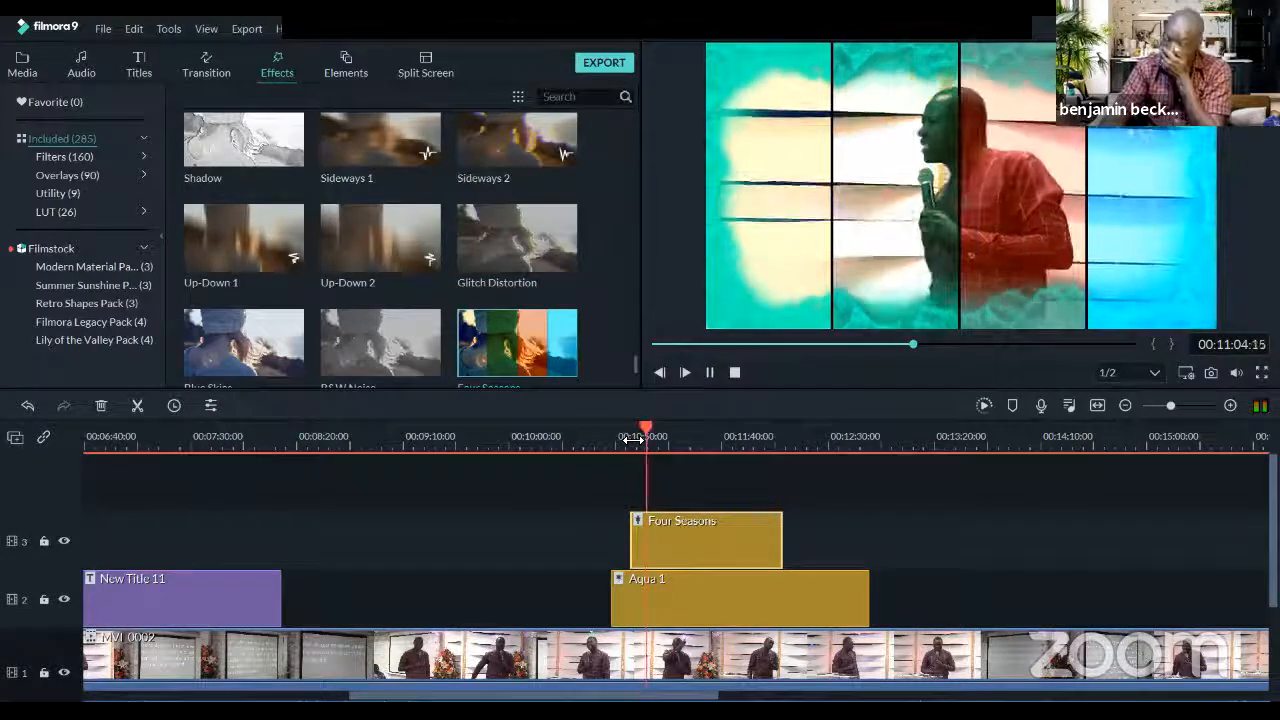
key(space)
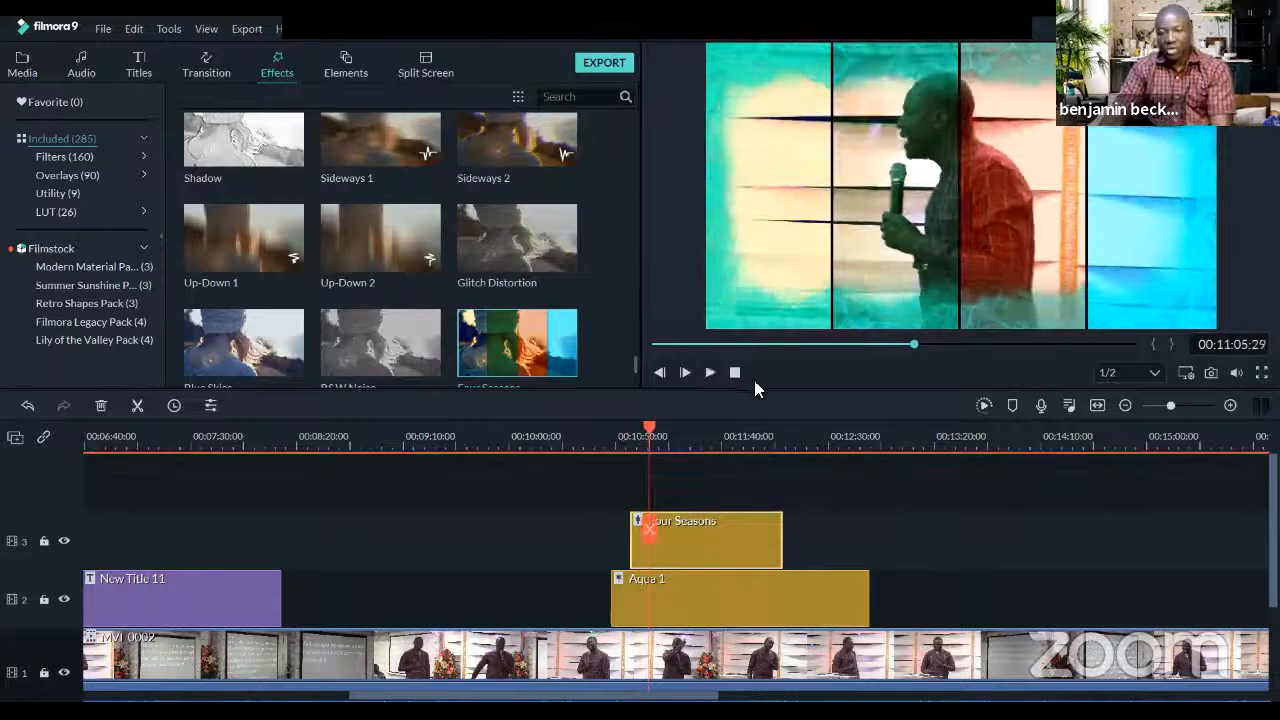
Delete the Four Seasons and Aqua 1 effects from the timeline
scroll(724, 498, down, 2)
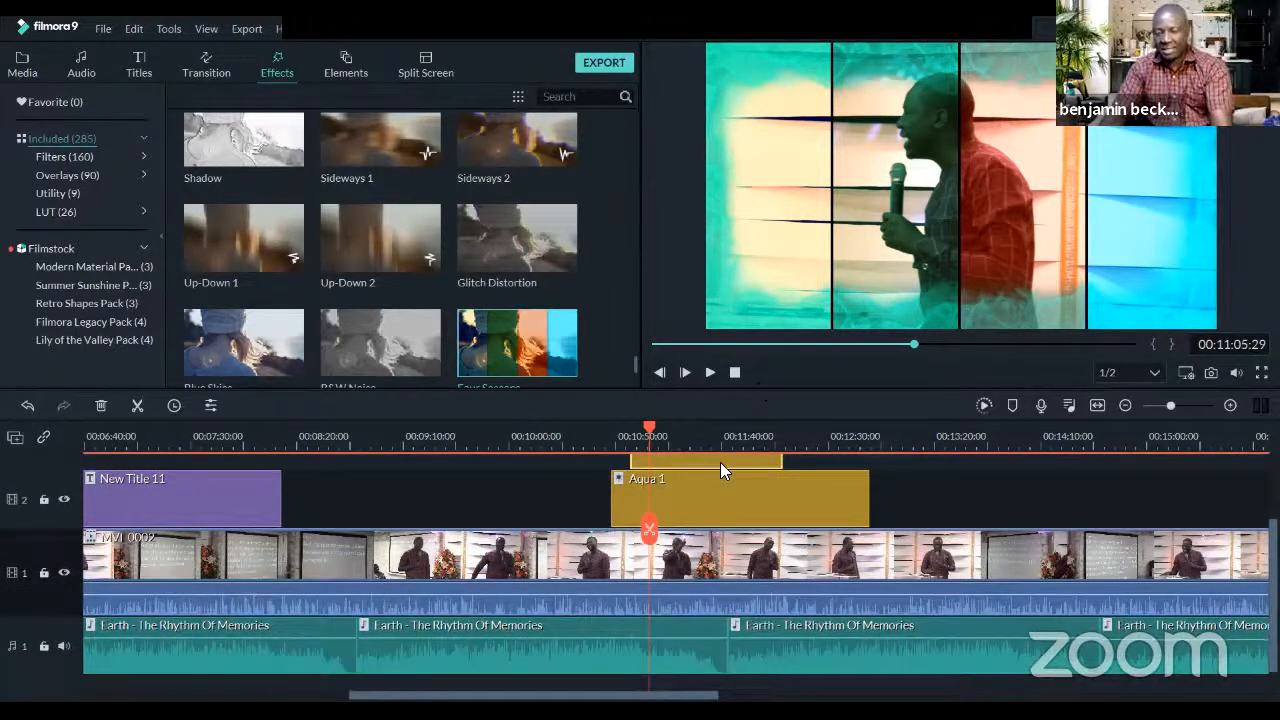
key(Delete)
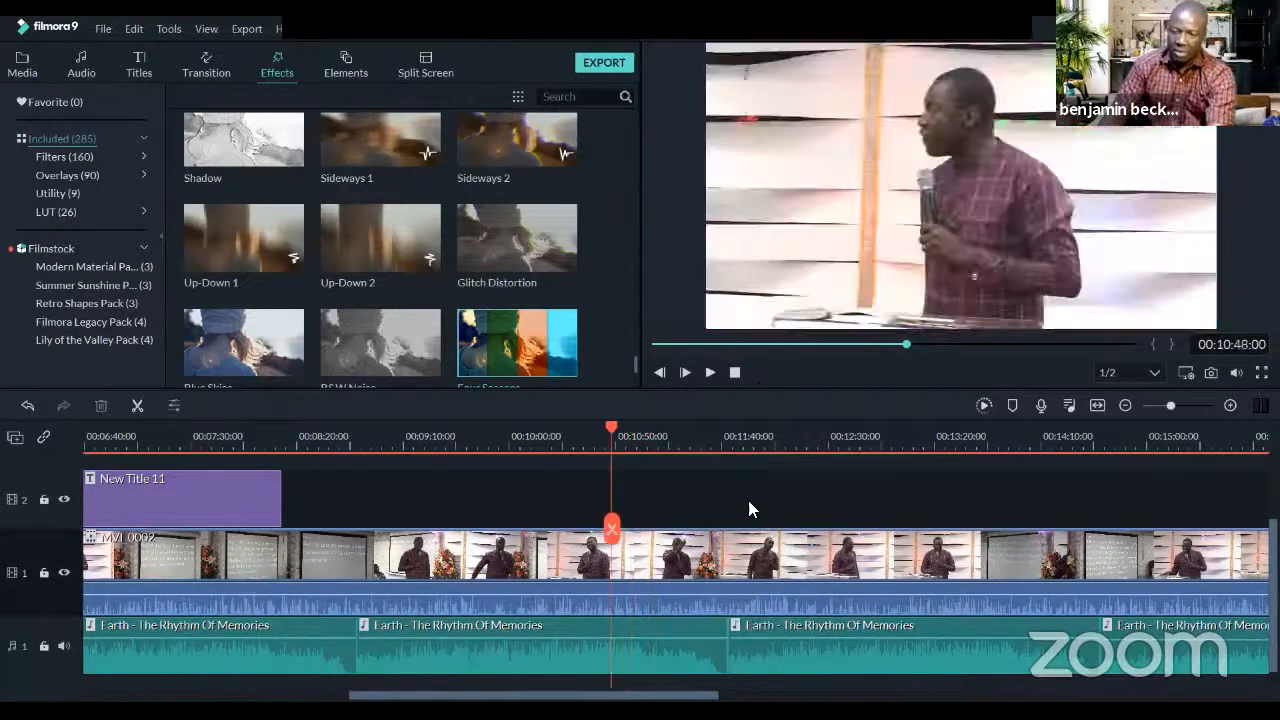
scroll(703, 437, down, 5)
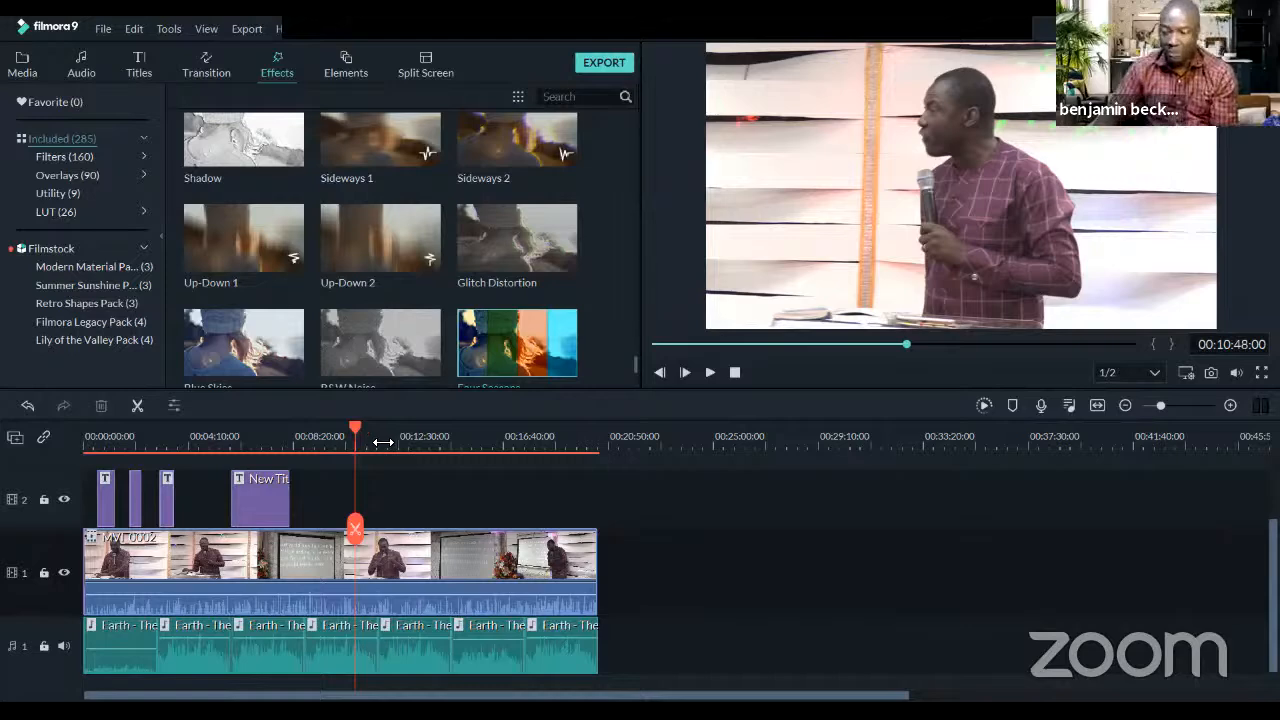
Find the Cut banana element in the elements library and add it to the title track at about 00:11:43
scroll(342, 200, up, 15)
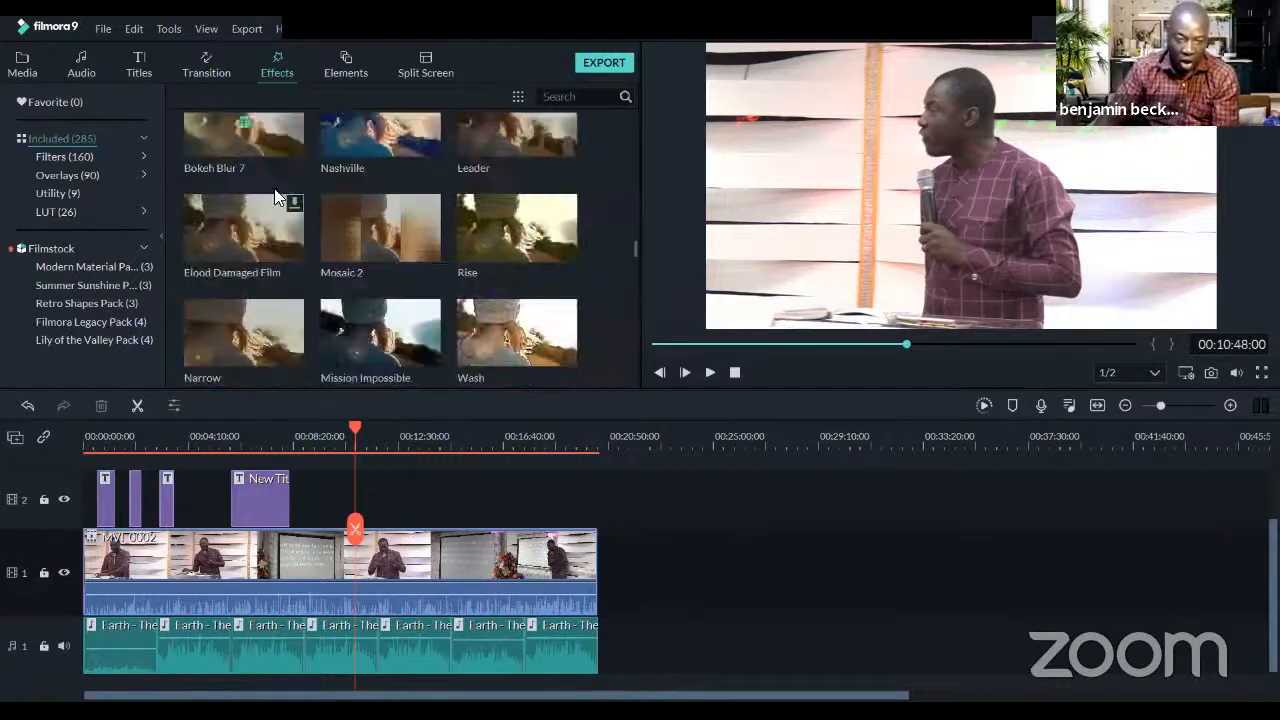
scroll(400, 170, up, 5)
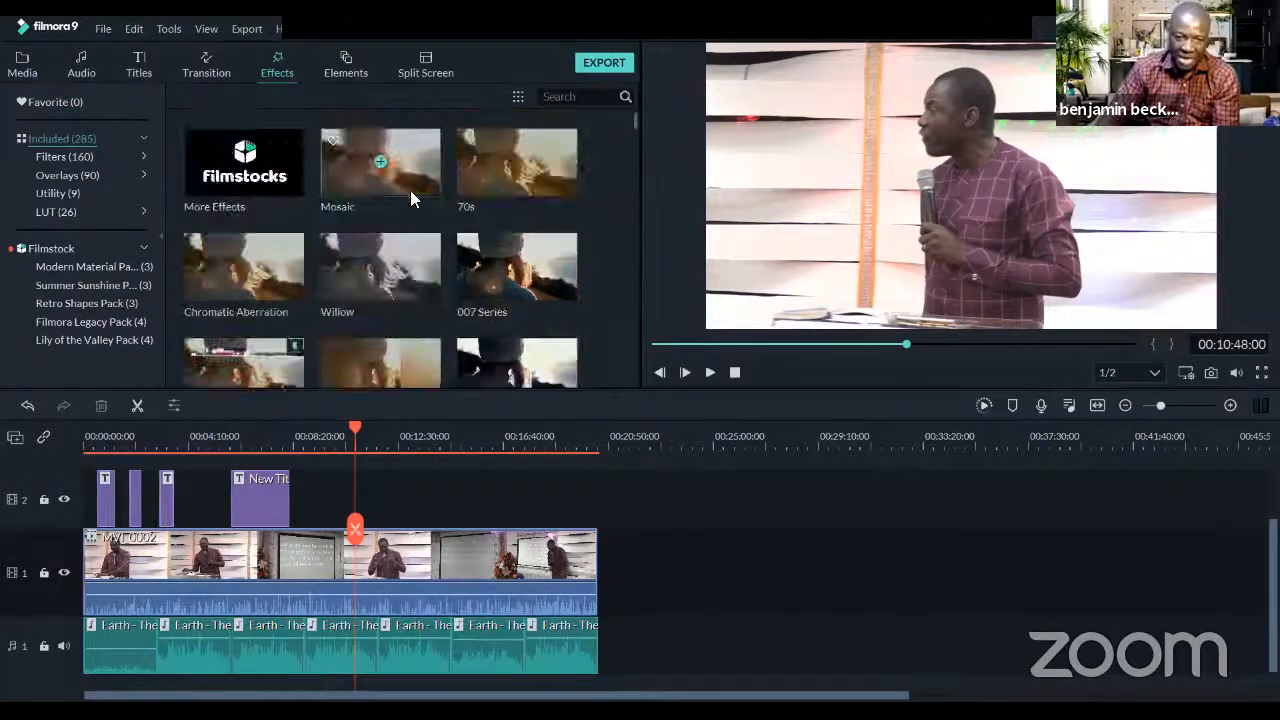
click(346, 64)
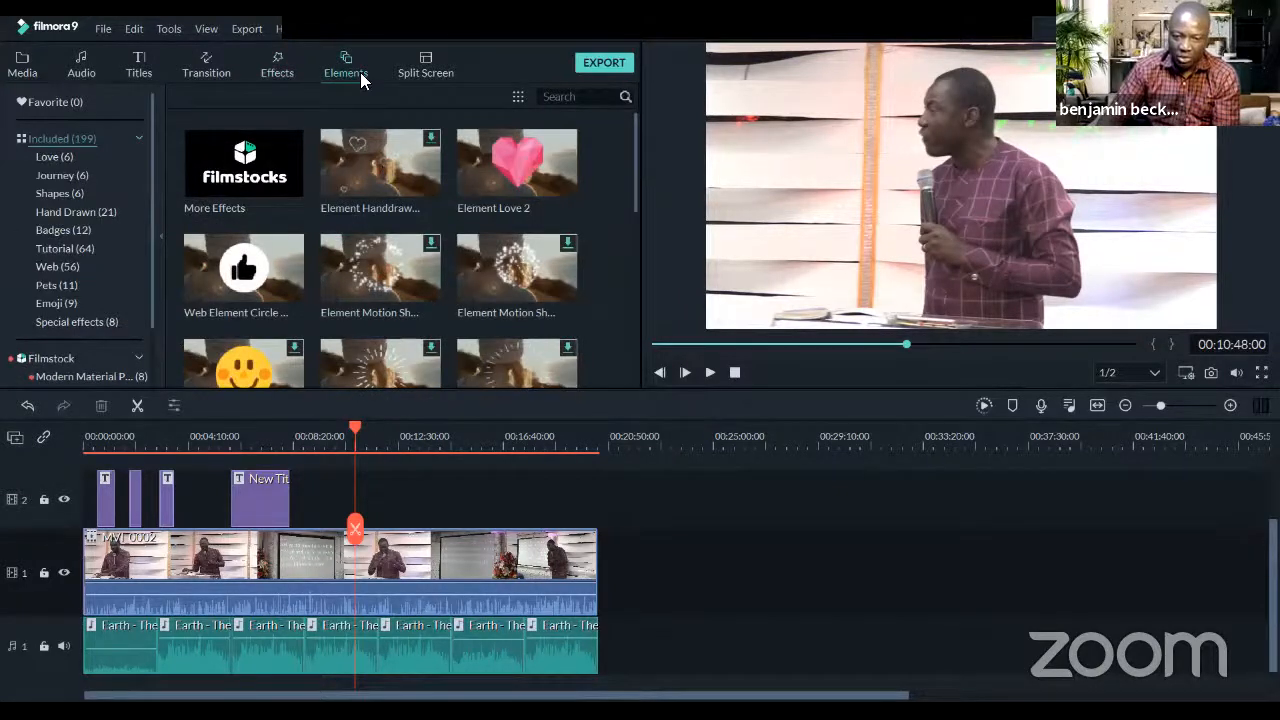
scroll(370, 265, down, 5)
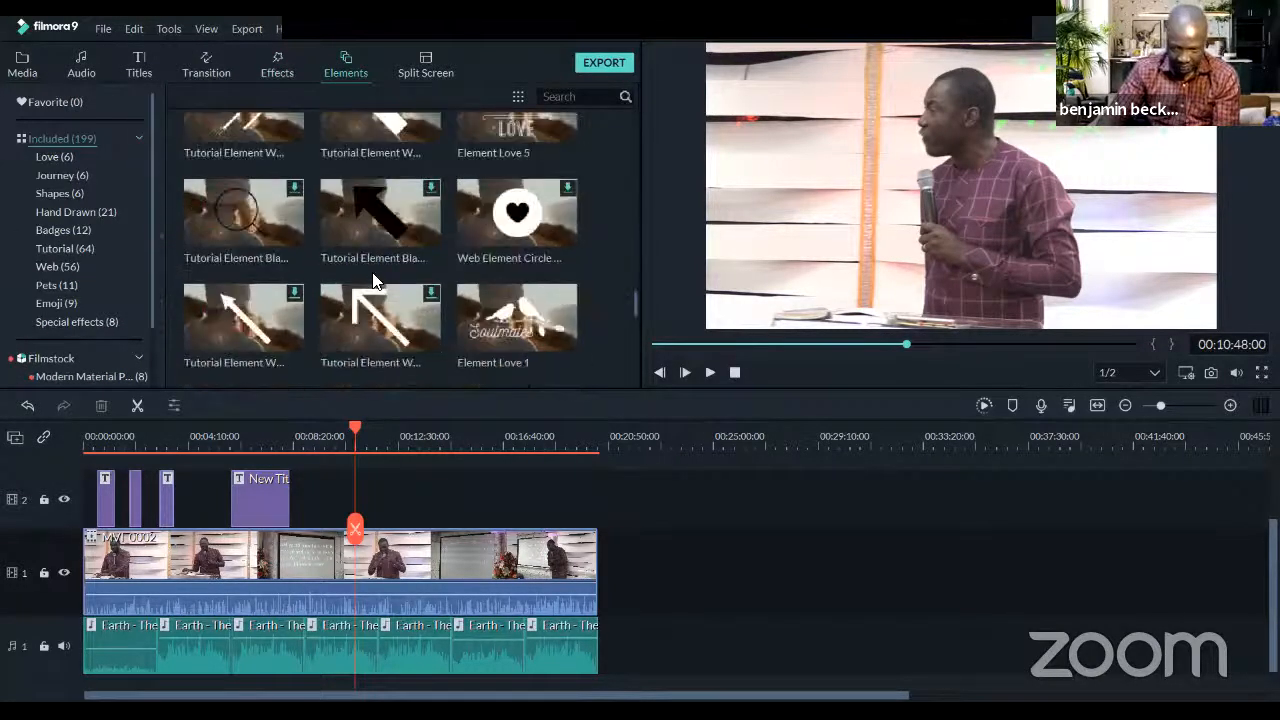
scroll(370, 265, down, 8)
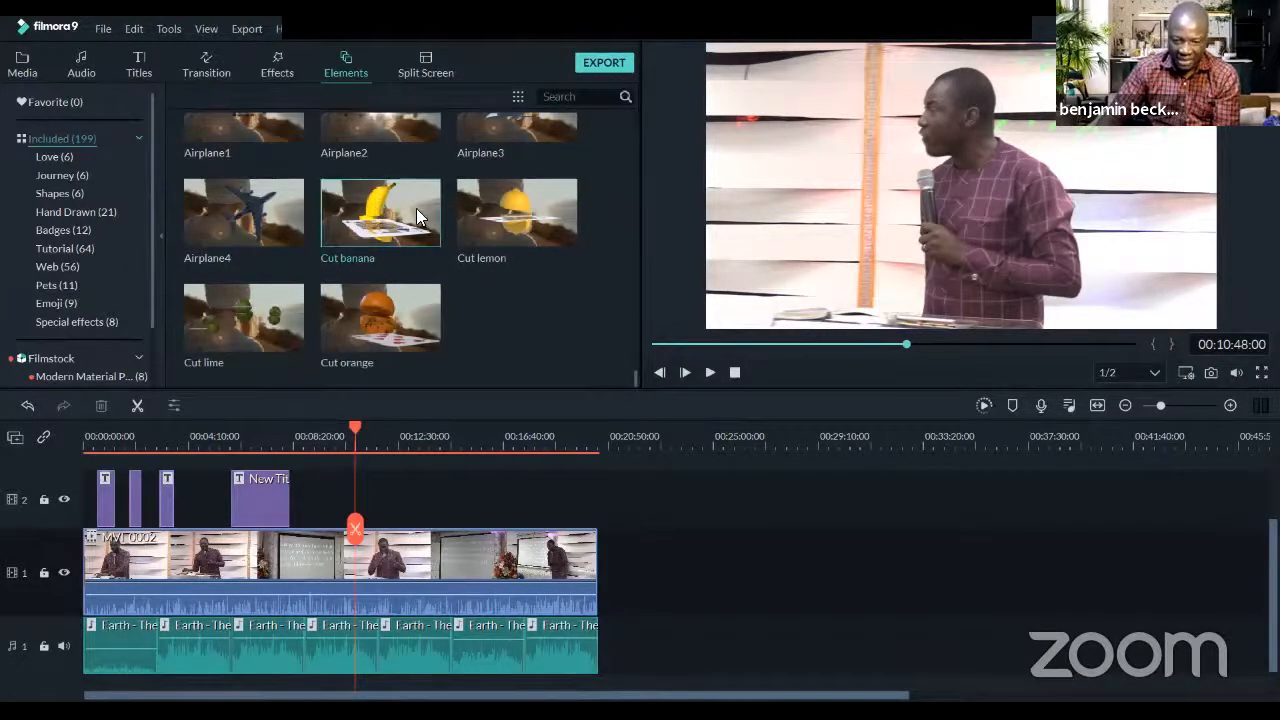
drag(416, 208, 392, 496)
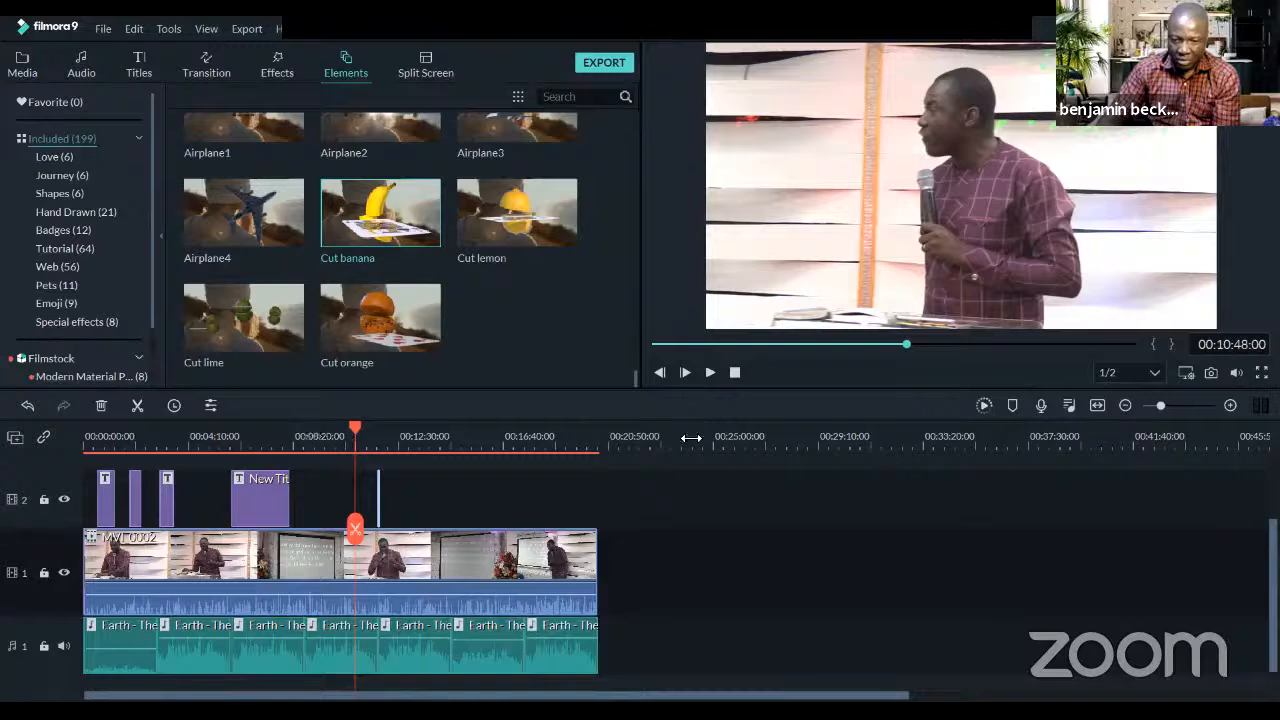
Try to lengthen the Cut banana element by extending its end on the title track
drag(691, 438, 760, 439)
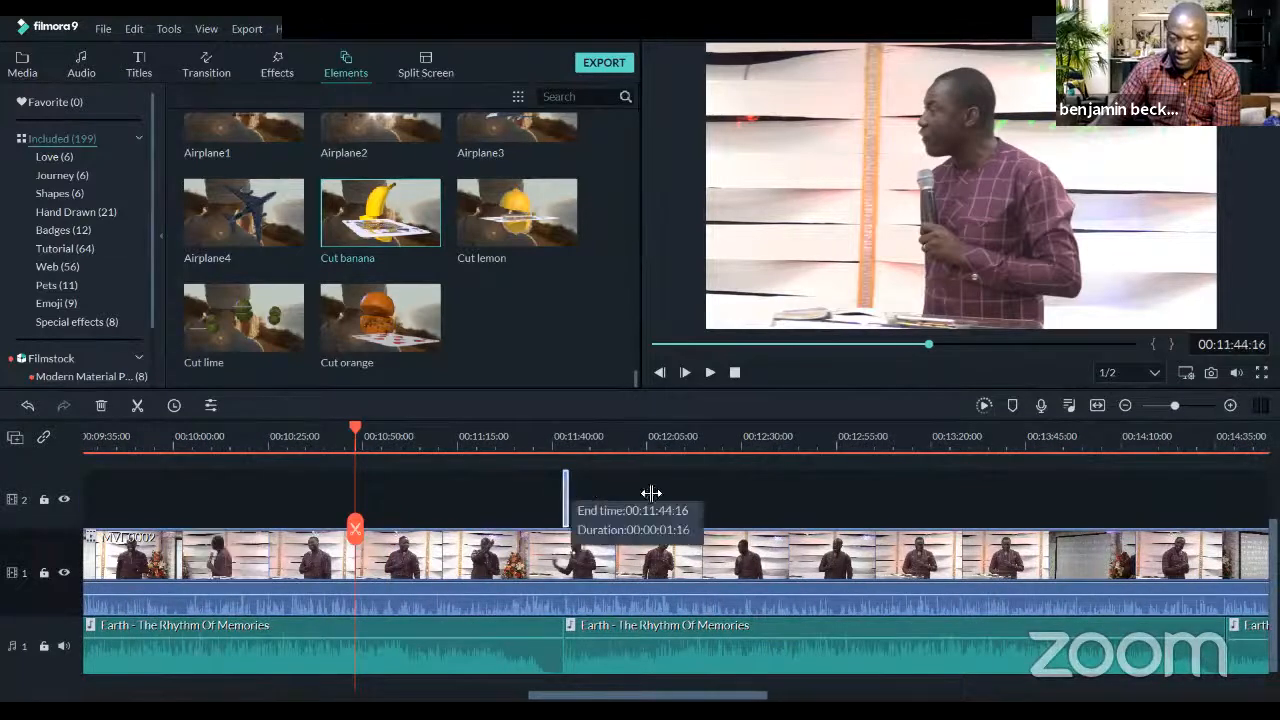
drag(573, 500, 533, 497)
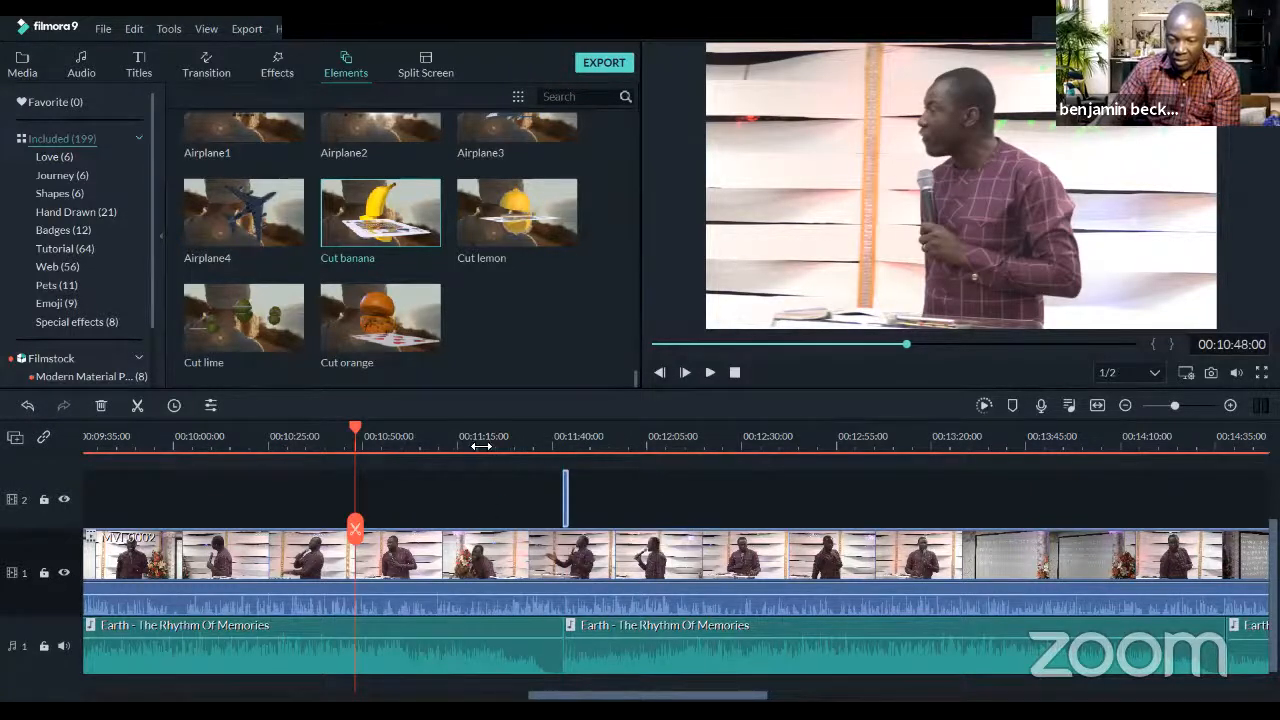
drag(481, 446, 919, 443)
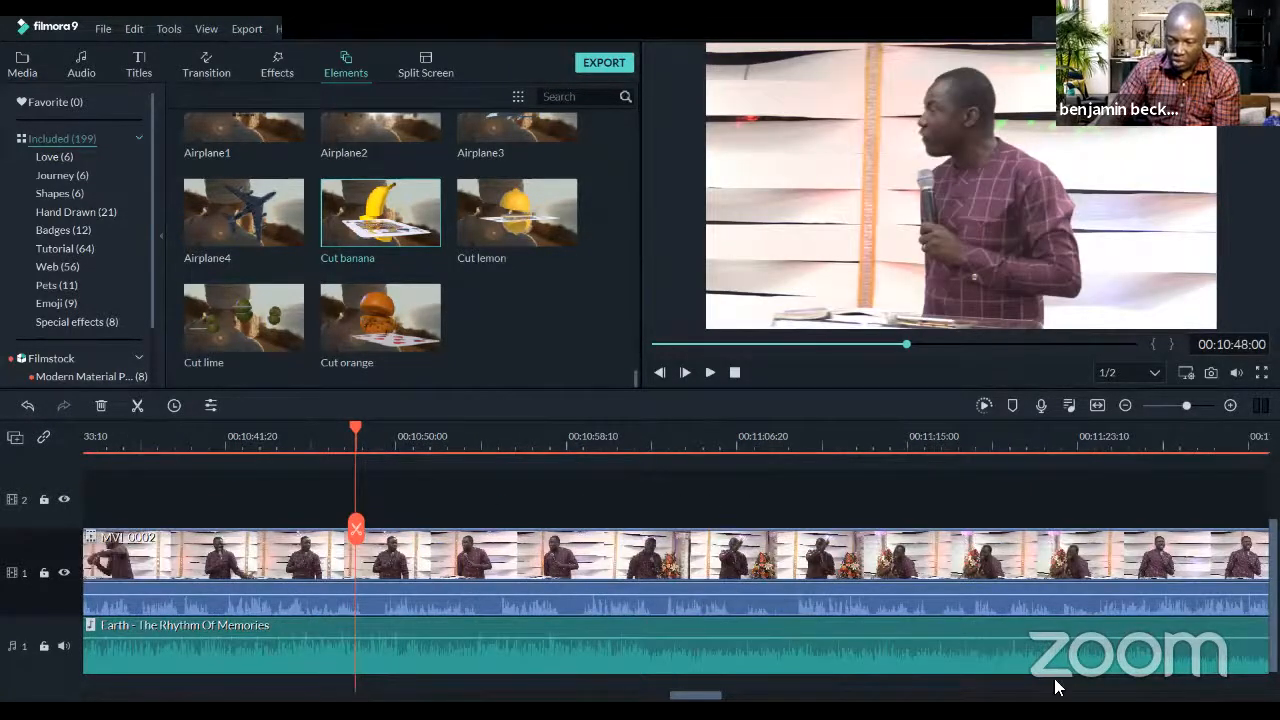
drag(698, 694, 740, 694)
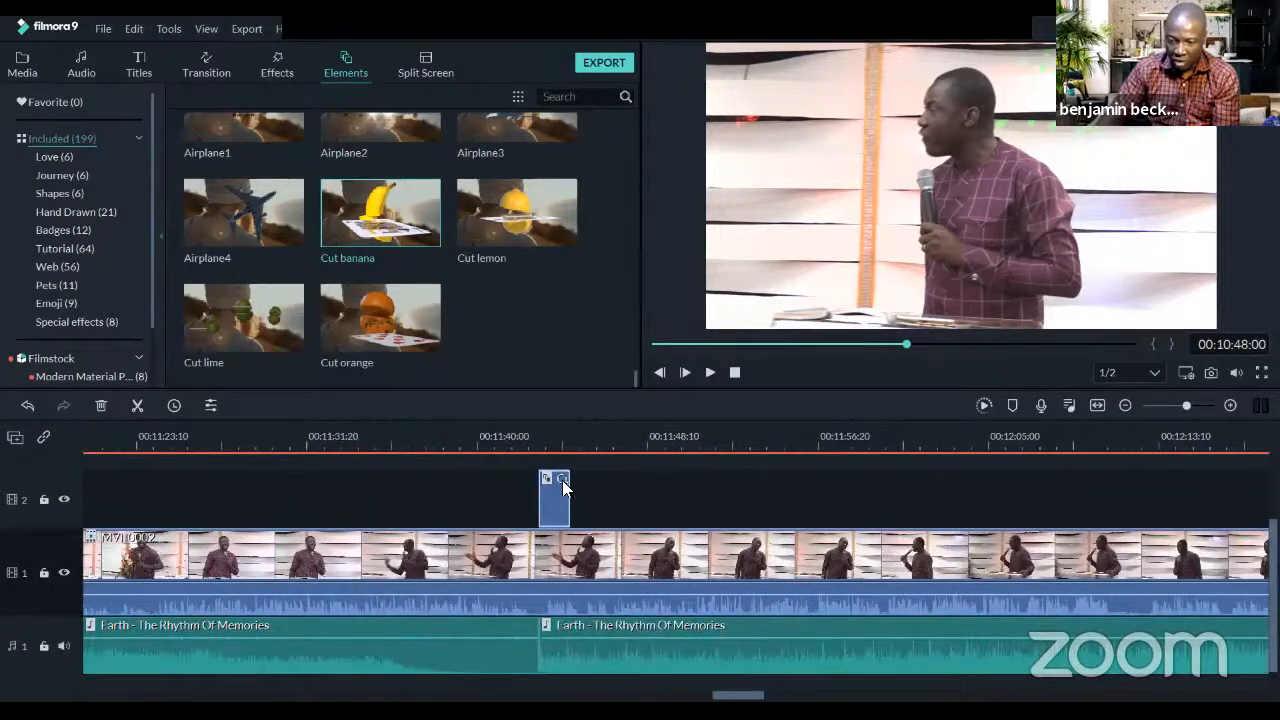
drag(571, 503, 666, 505)
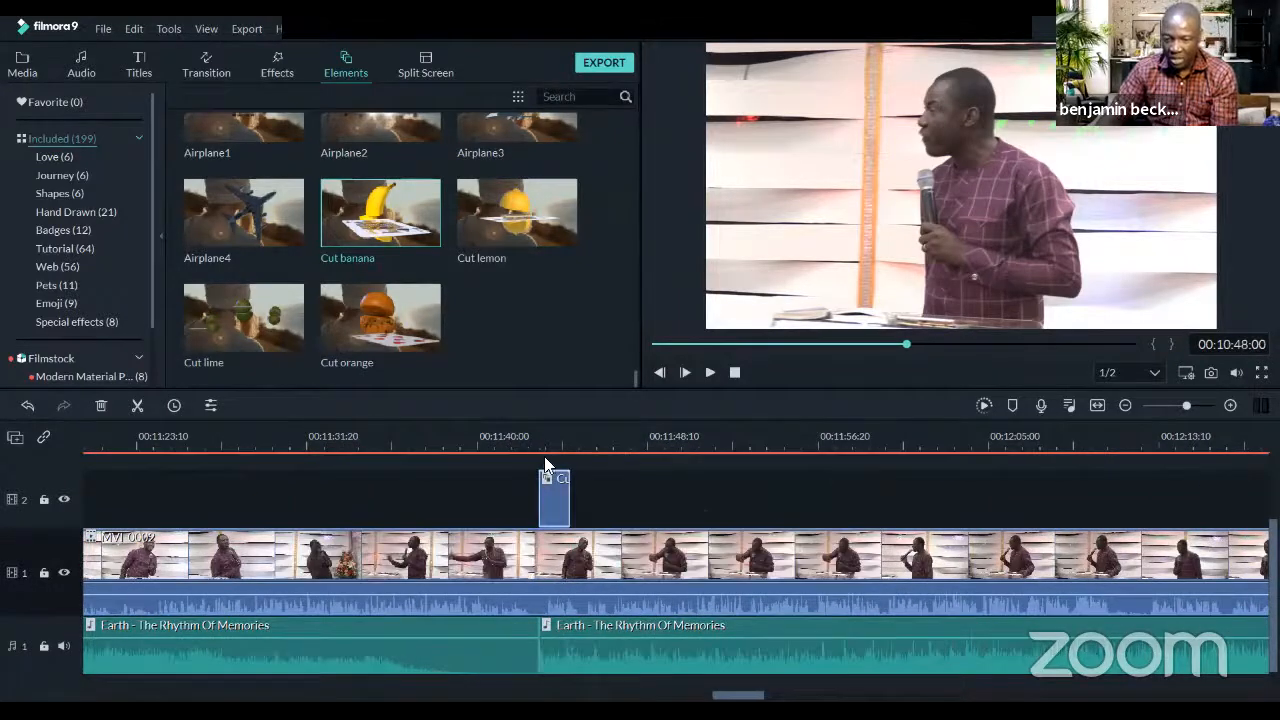
Preview the Cut banana element from about 00:11:43 and delete it from the title track
click(532, 440)
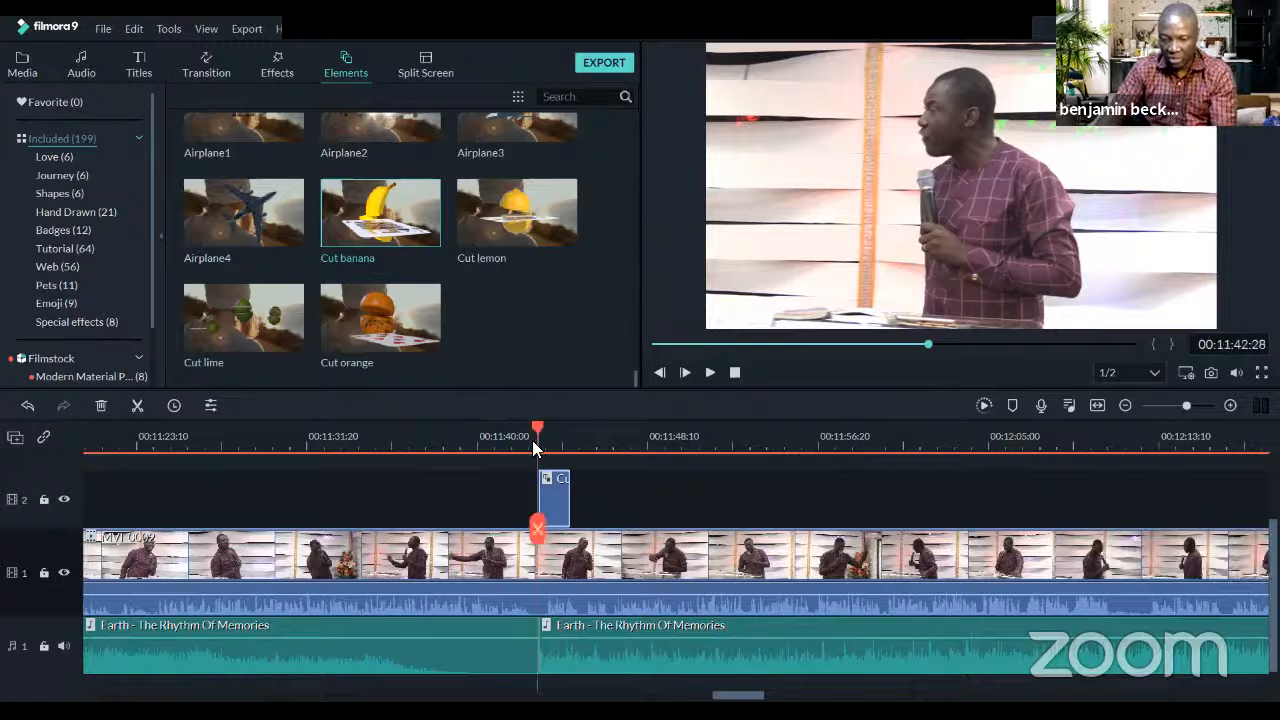
key(space)
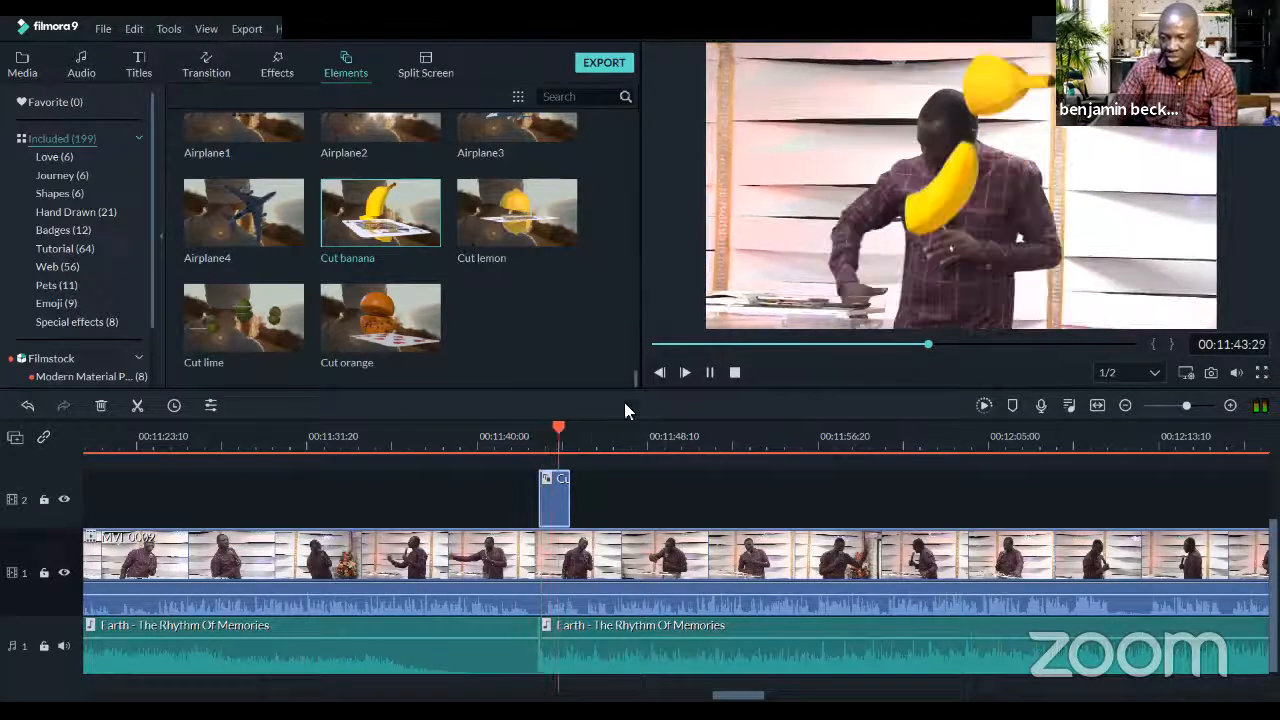
click(532, 450)
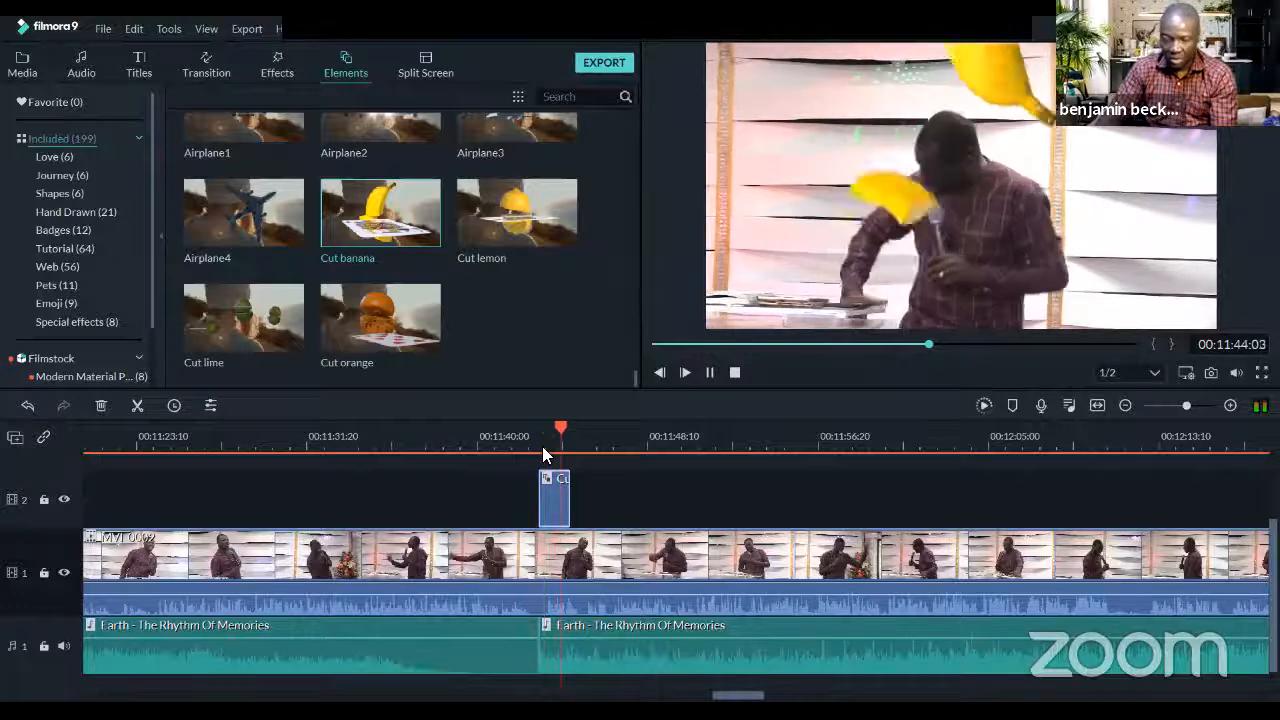
click(545, 503)
key(Delete)
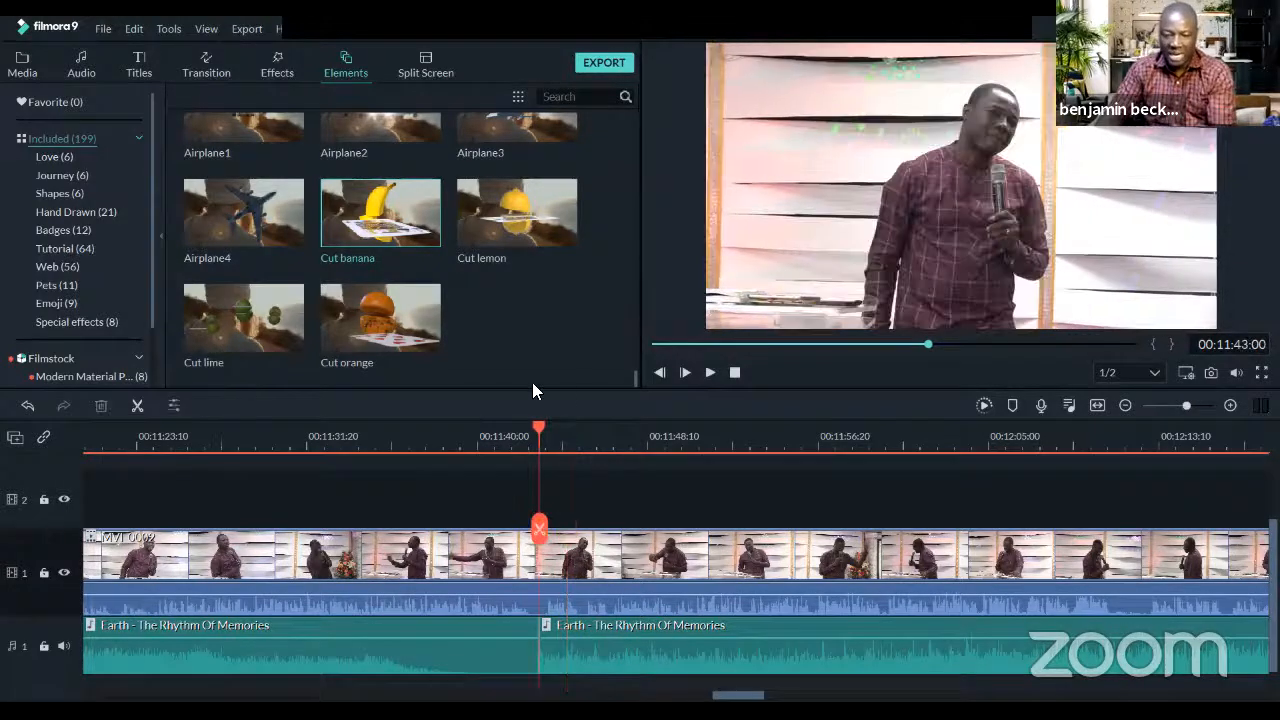
Add the Cut lemon element twice in a row to the title track at about 00:11:43 and preview it
double_click(518, 213)
click(547, 224)
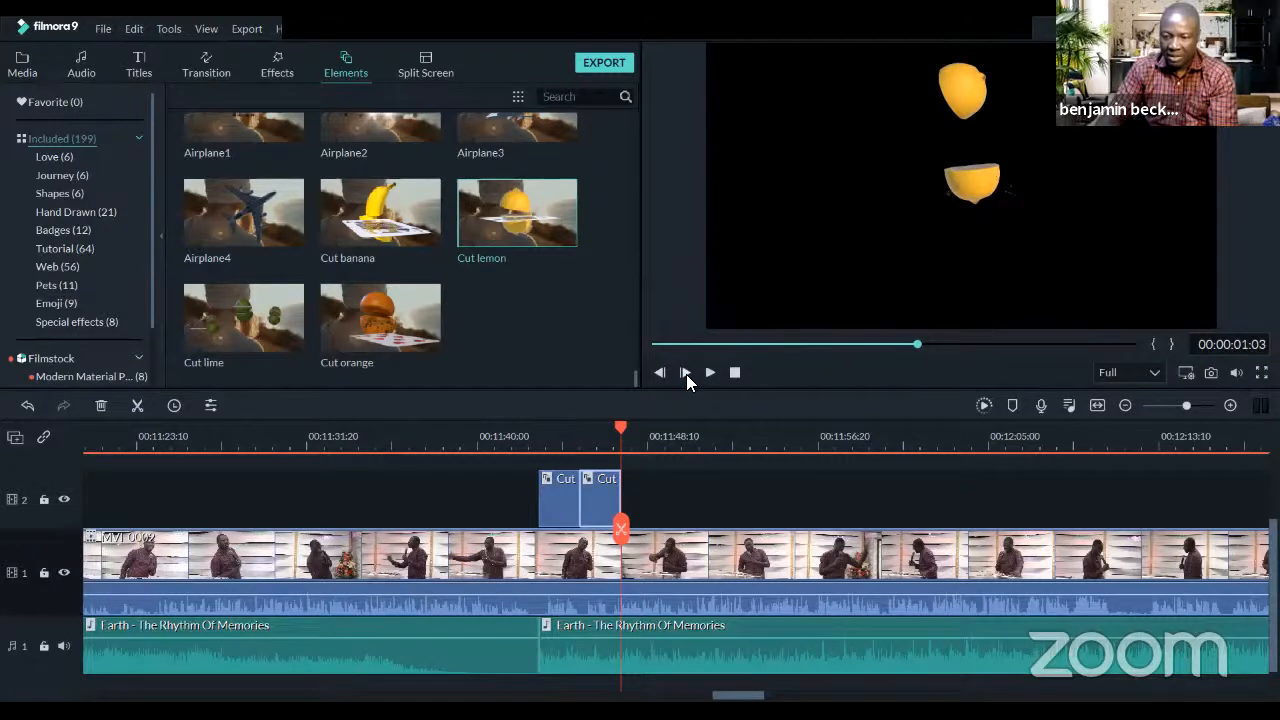
click(709, 372)
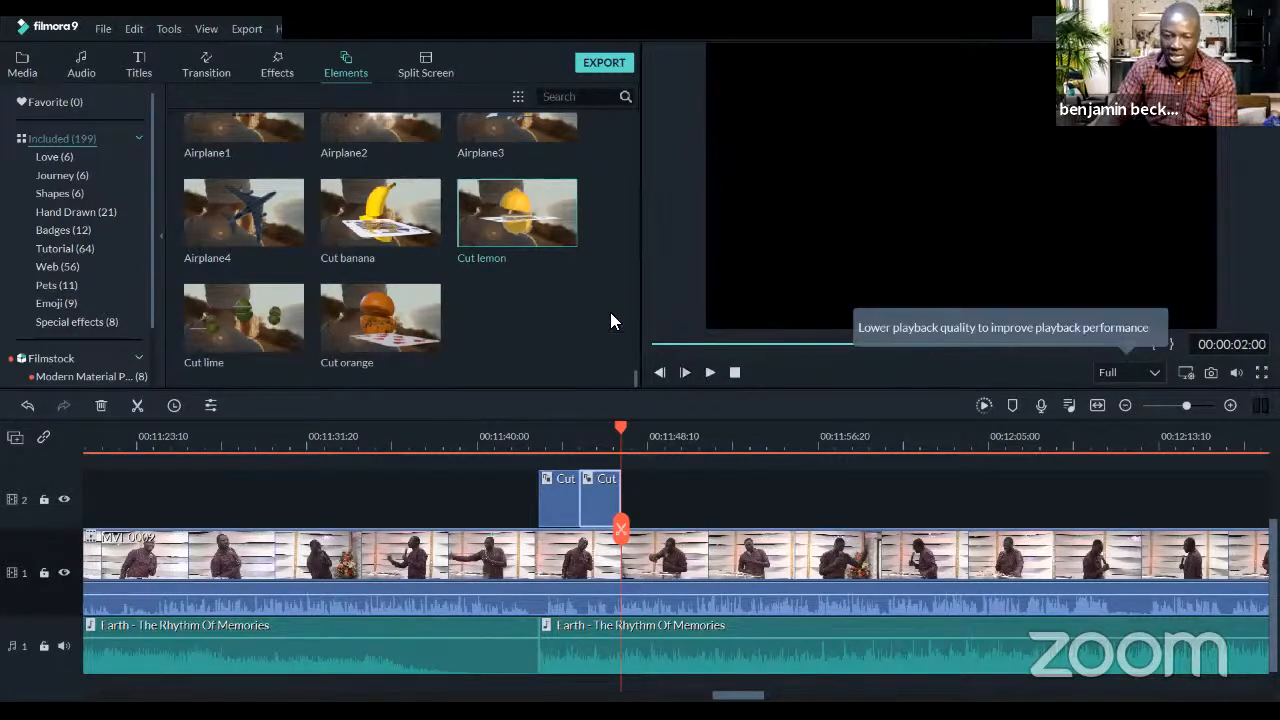
Preview the Cut banana, Airplane4, Cut lime, double-arrow tutorial and circled bar-chart web elements in the elements library
click(428, 204)
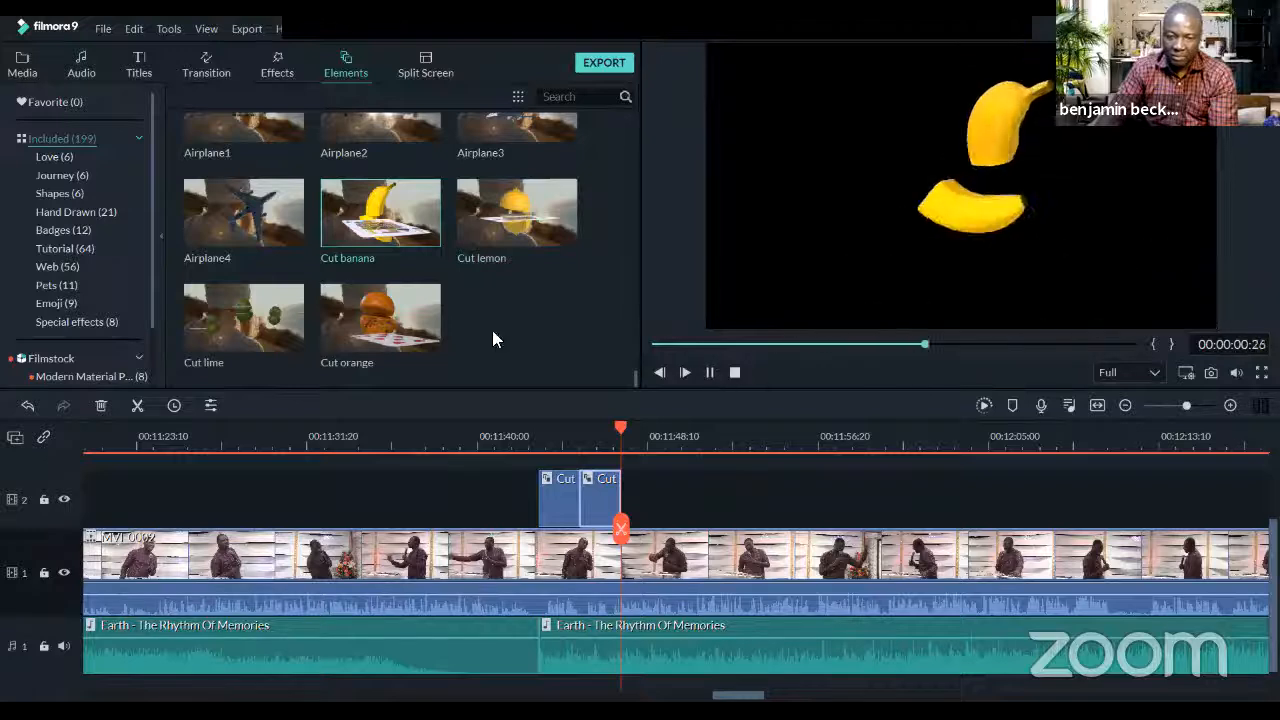
click(276, 246)
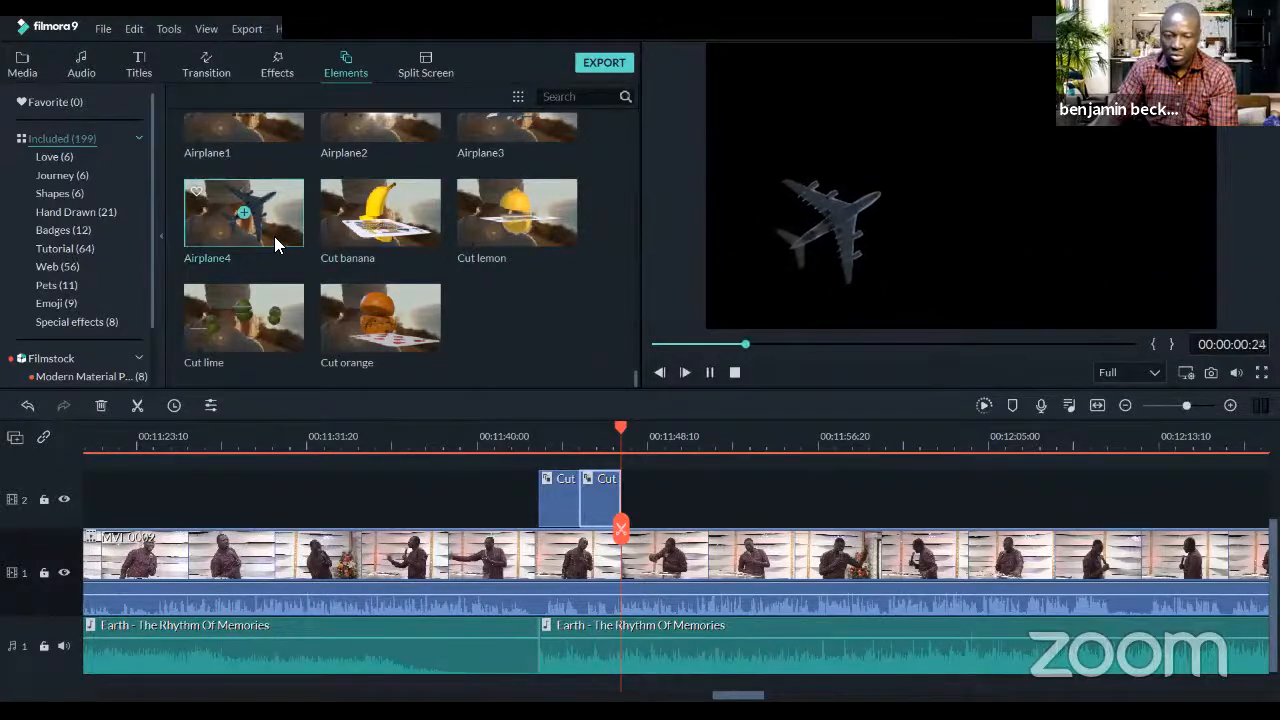
click(262, 316)
scroll(450, 261, up, 3)
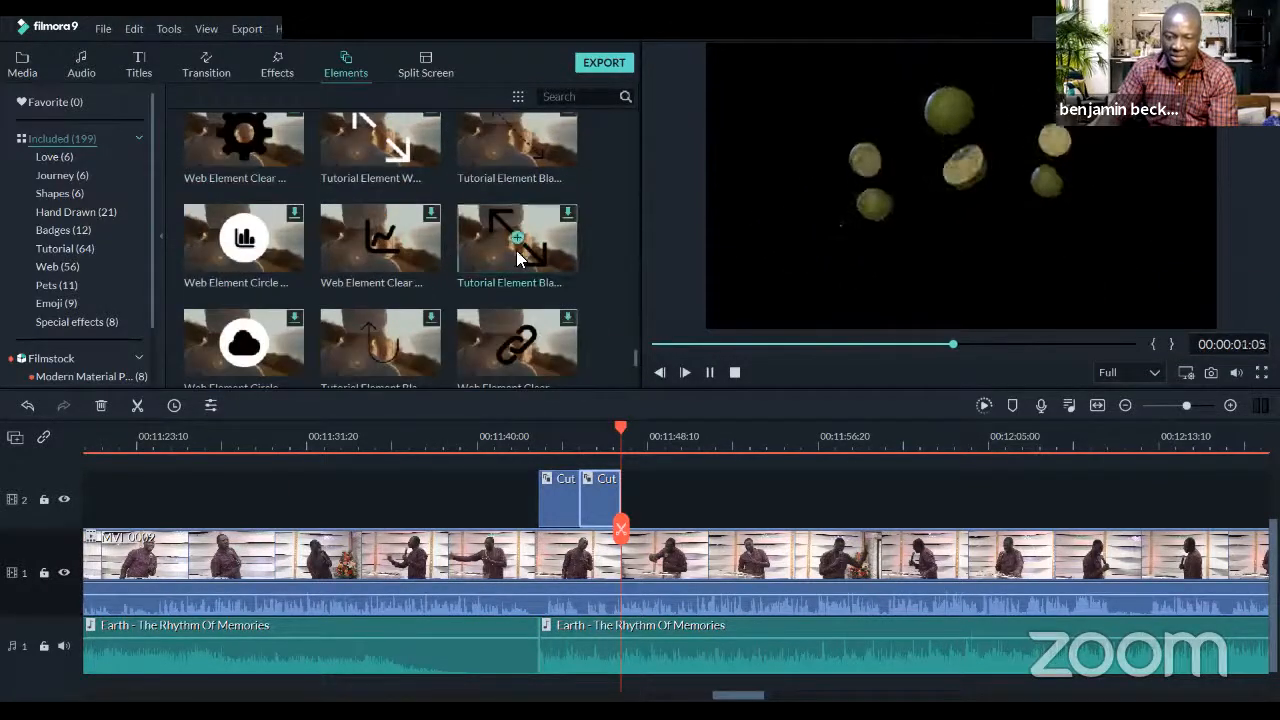
click(558, 241)
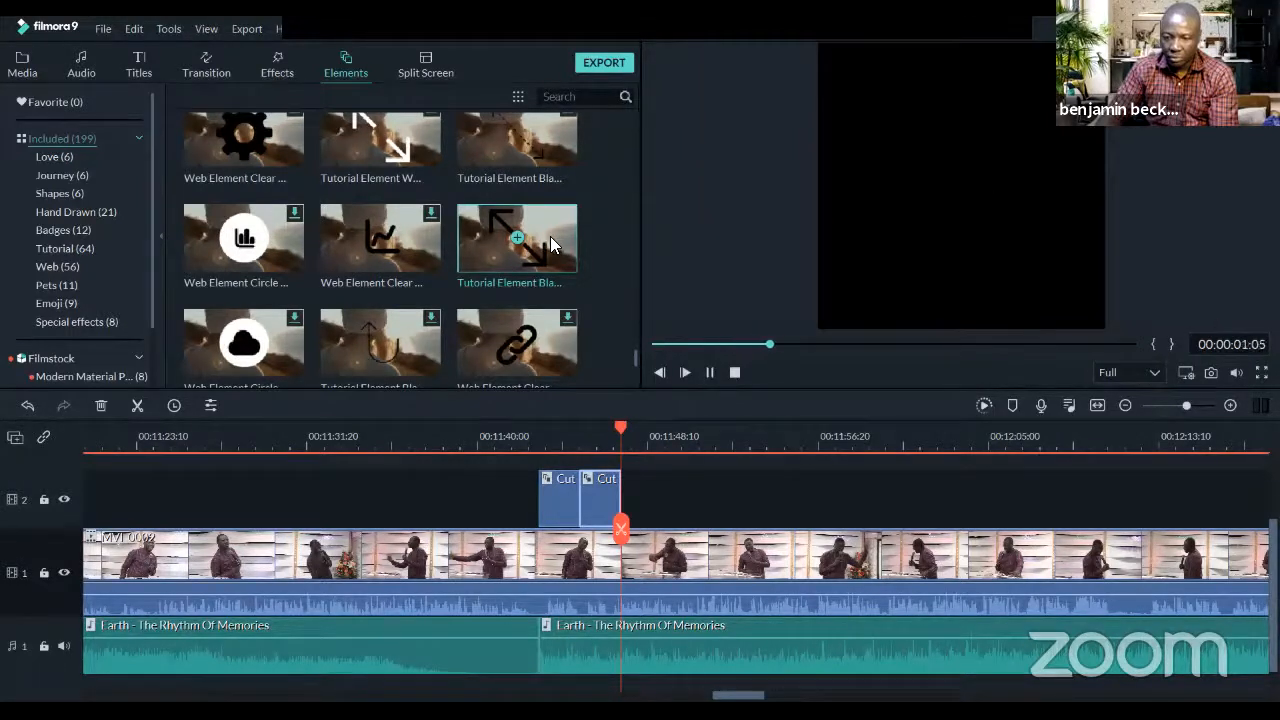
click(266, 252)
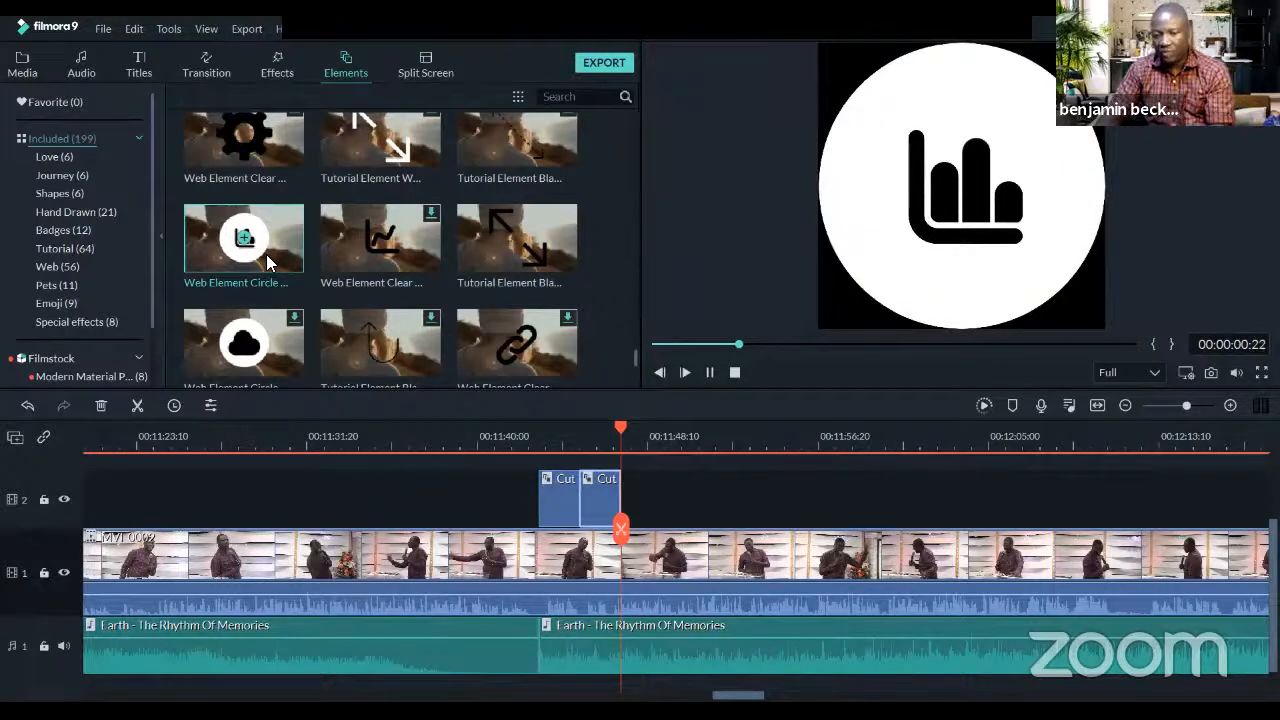
Delete both Cut lemon elements from the title track
key(Delete)
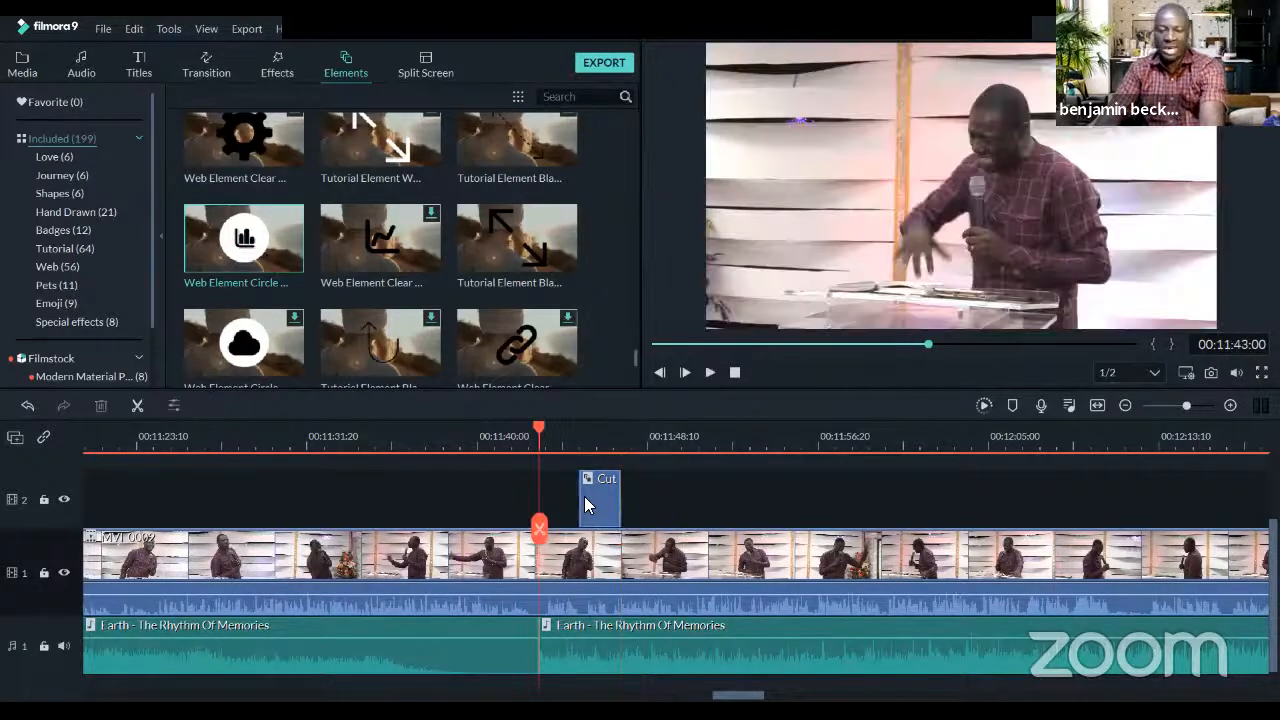
click(584, 496)
key(Delete)
Find Badge Element 7 in the elements library, add it to track 3 at about 00:11:44 and play it
scroll(544, 453, up, 2)
scroll(490, 290, up, 5)
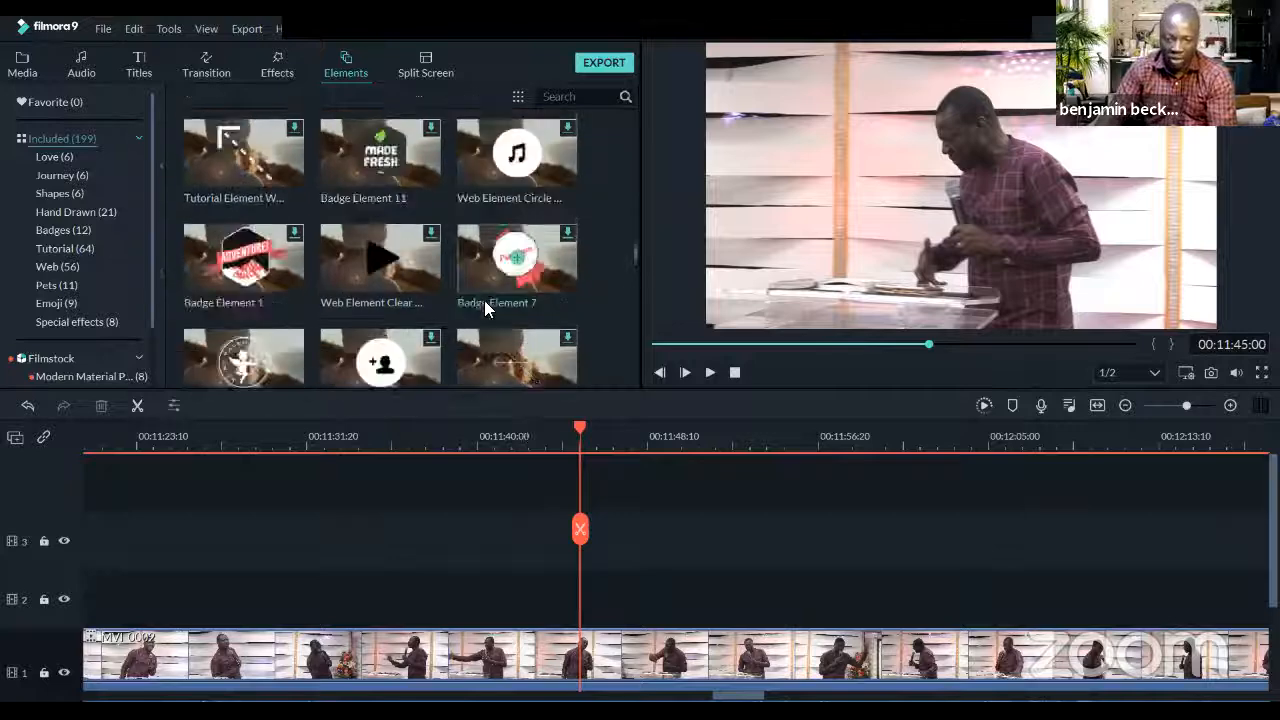
drag(516, 260, 558, 528)
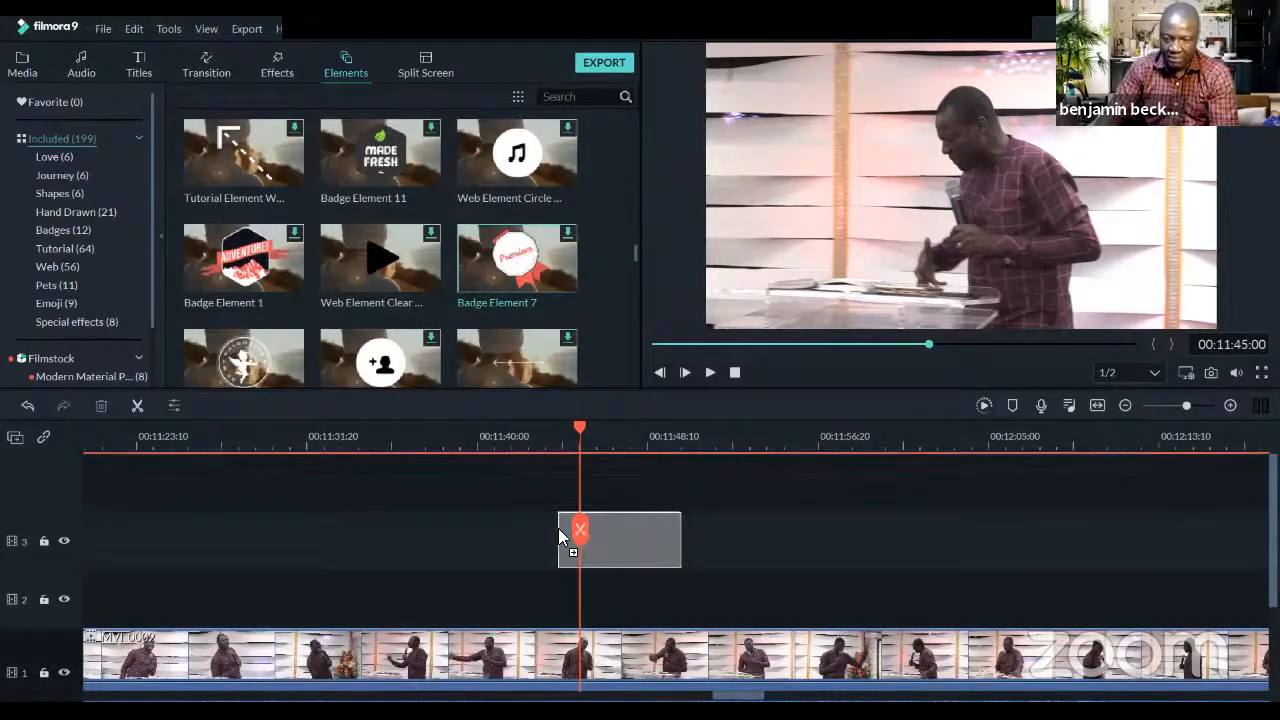
click(562, 436)
key(space)
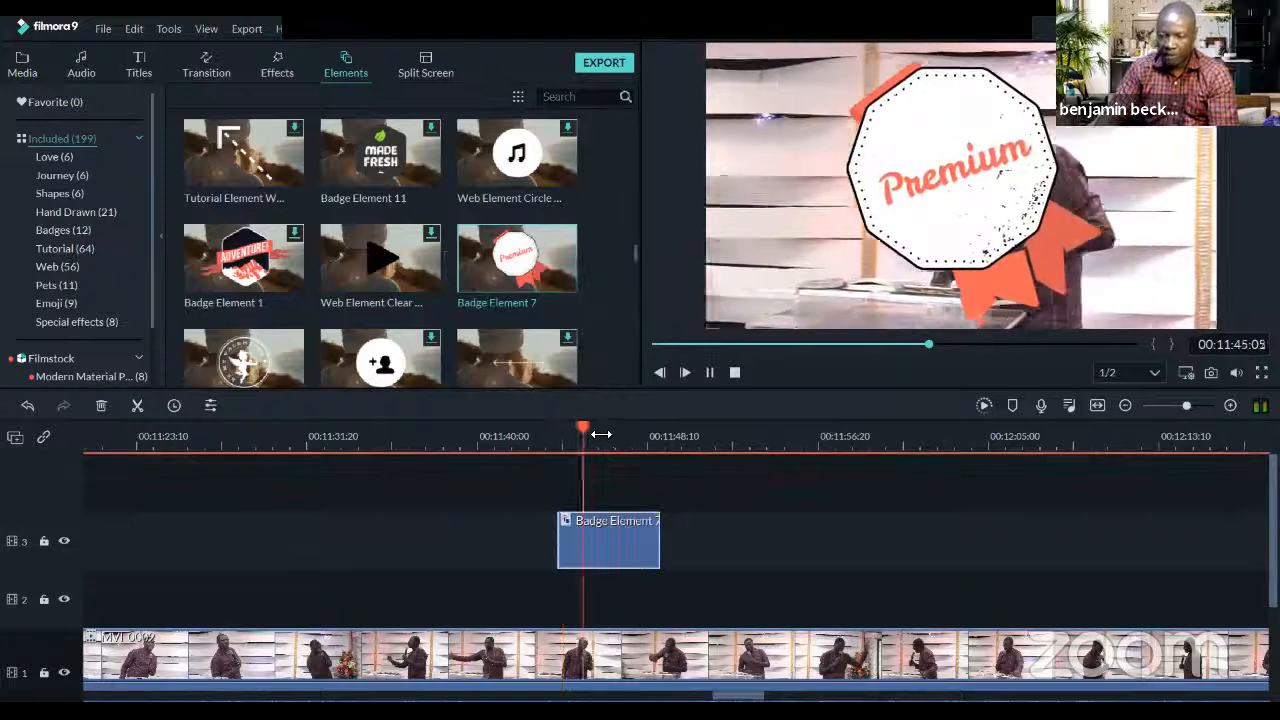
Shrink the Premium badge to about half size in the lower-left corner of the video frame, and delete it from the timeline
click(640, 545)
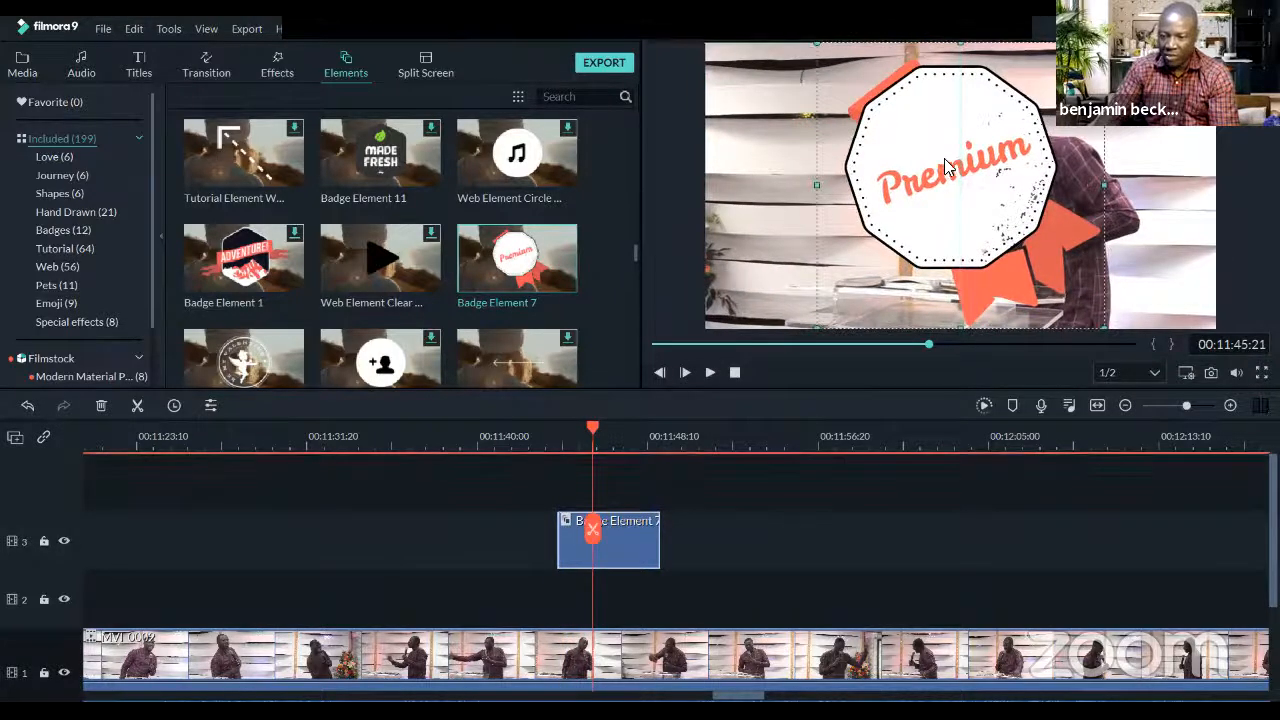
drag(944, 158, 829, 189)
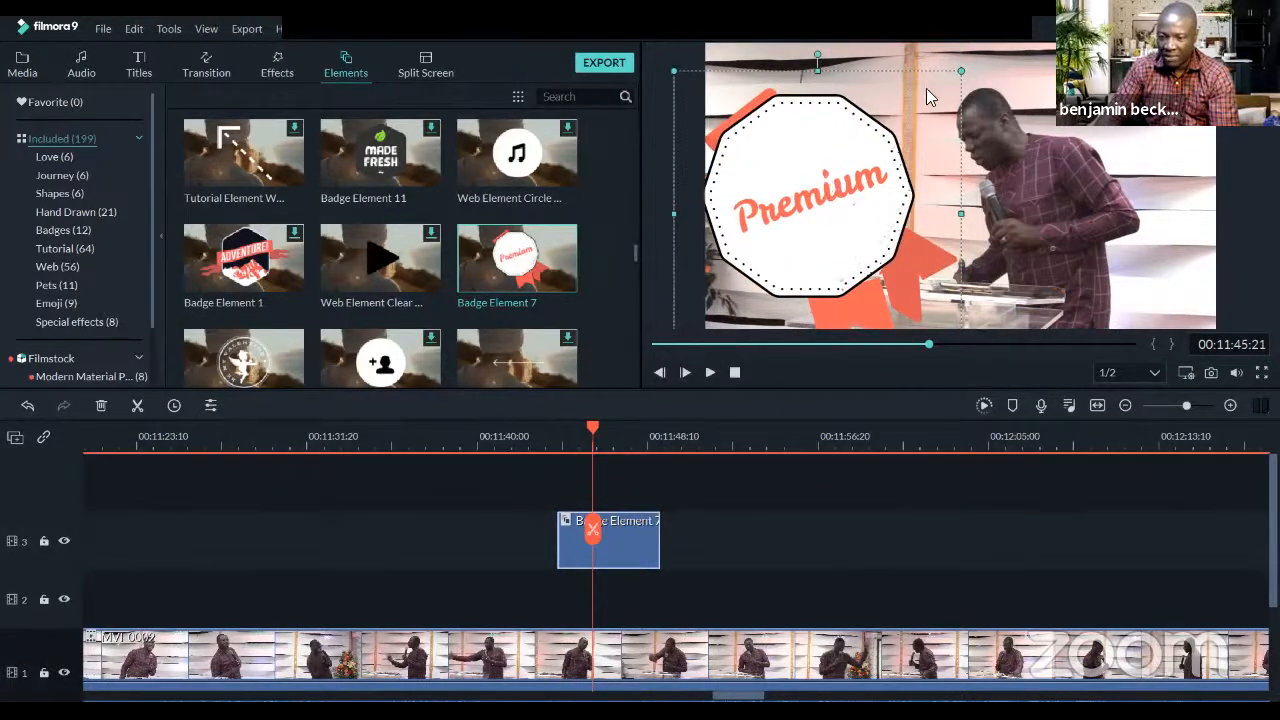
drag(961, 71, 783, 296)
double_click(772, 290)
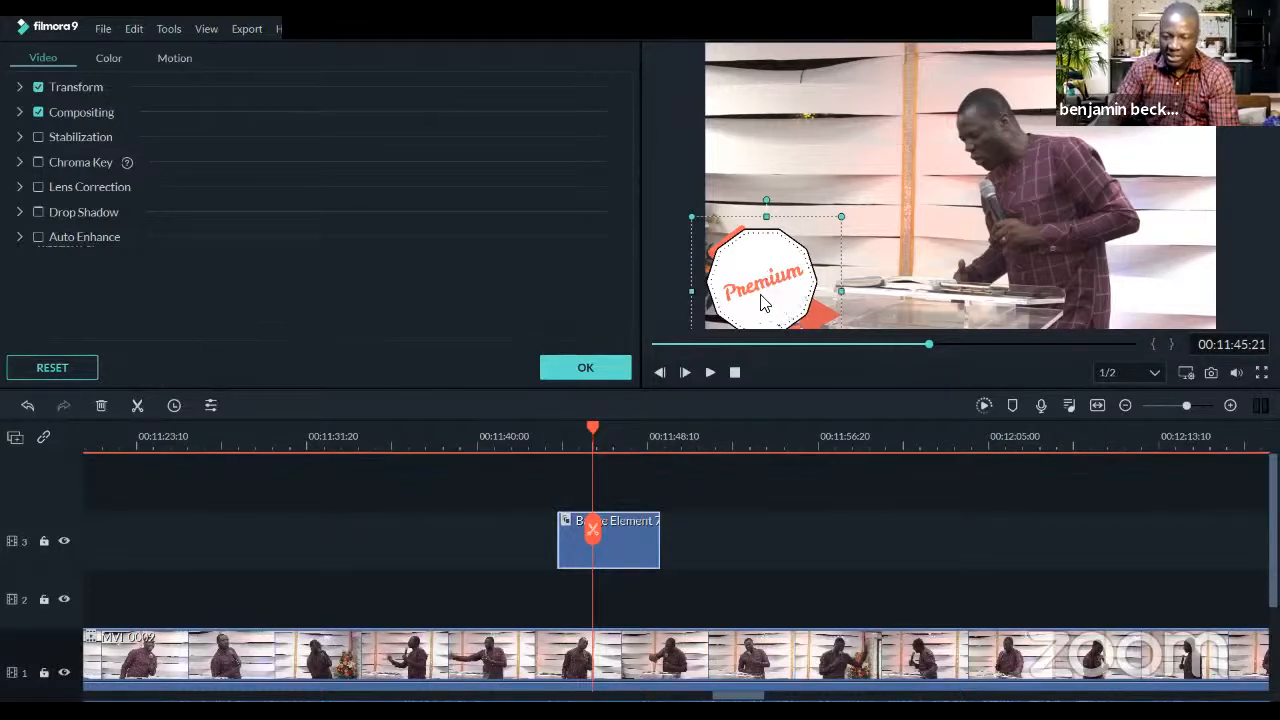
click(619, 370)
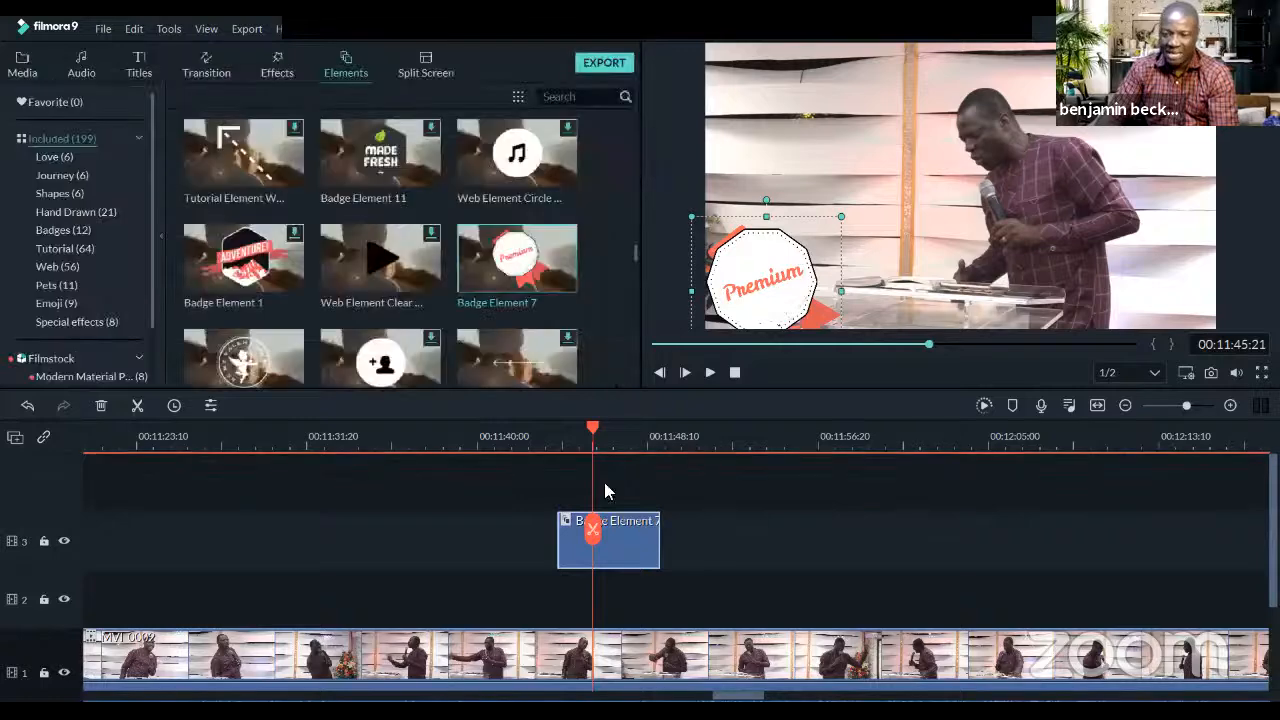
key(Delete)
Find the orange cat Pet Element 1 in the elements library, add it to track 3 at about 00:11:44 and preview it
scroll(340, 302, up, 10)
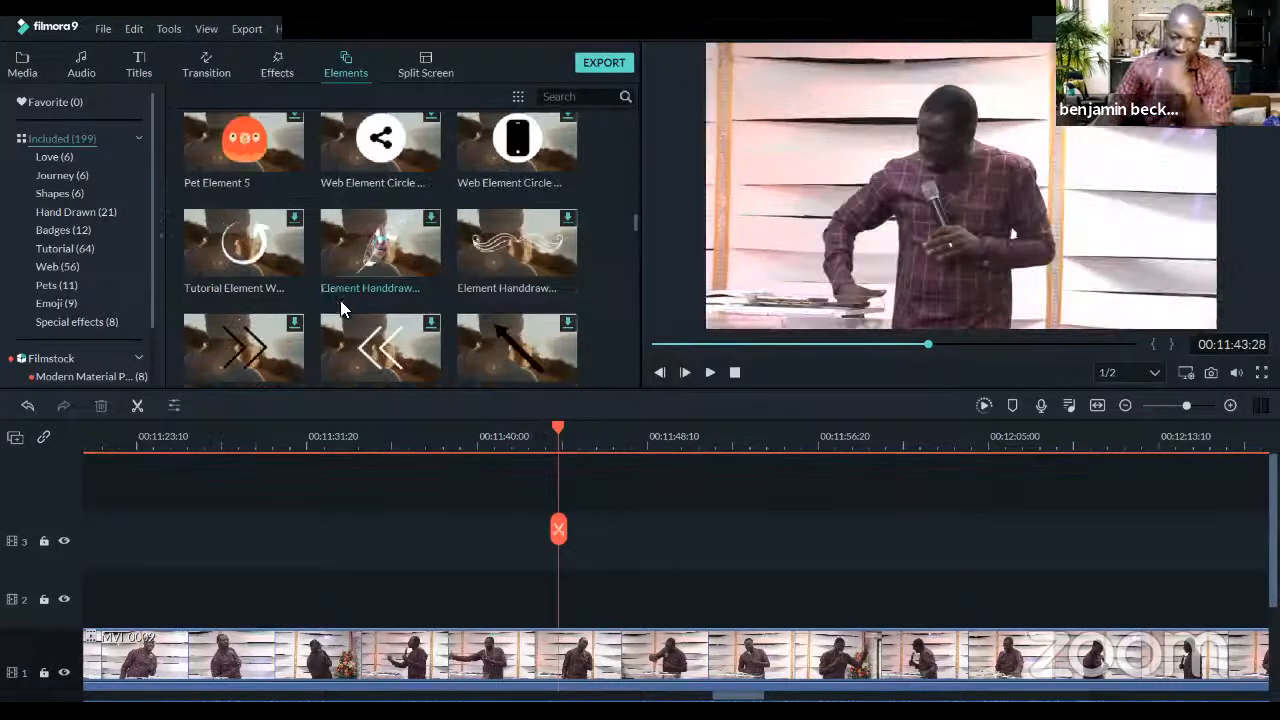
scroll(332, 288, down, 5)
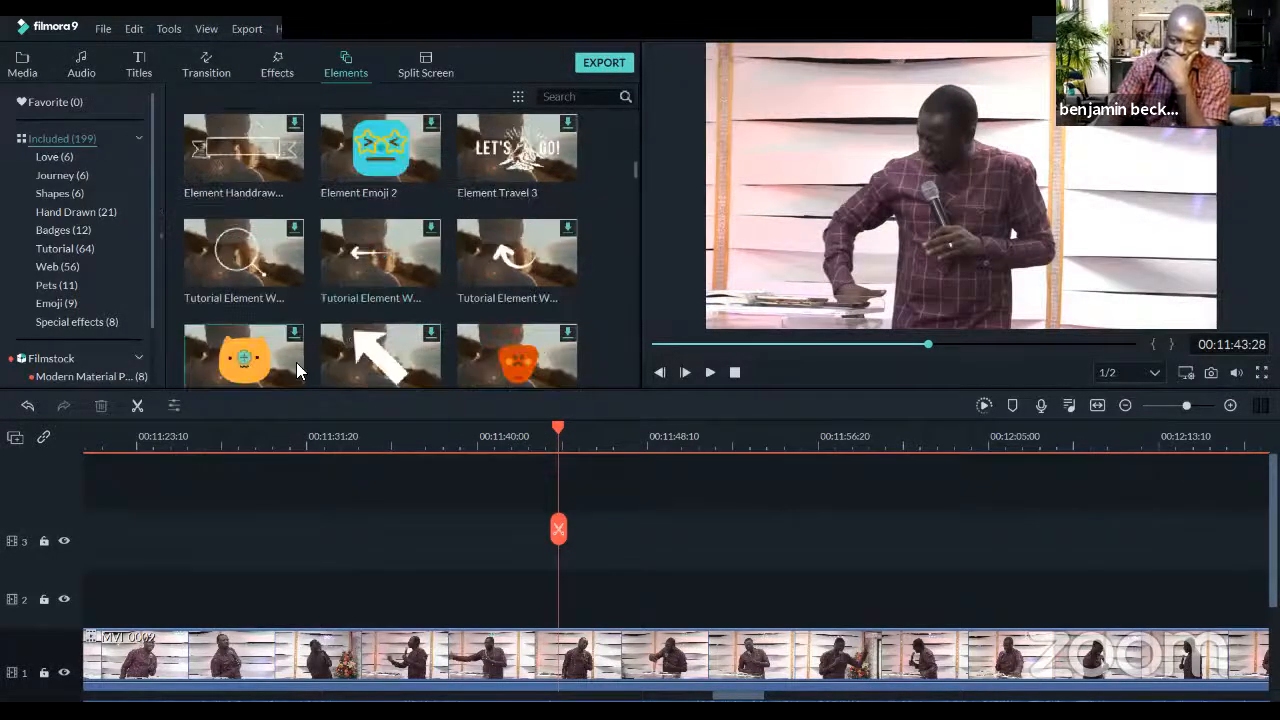
drag(296, 362, 566, 554)
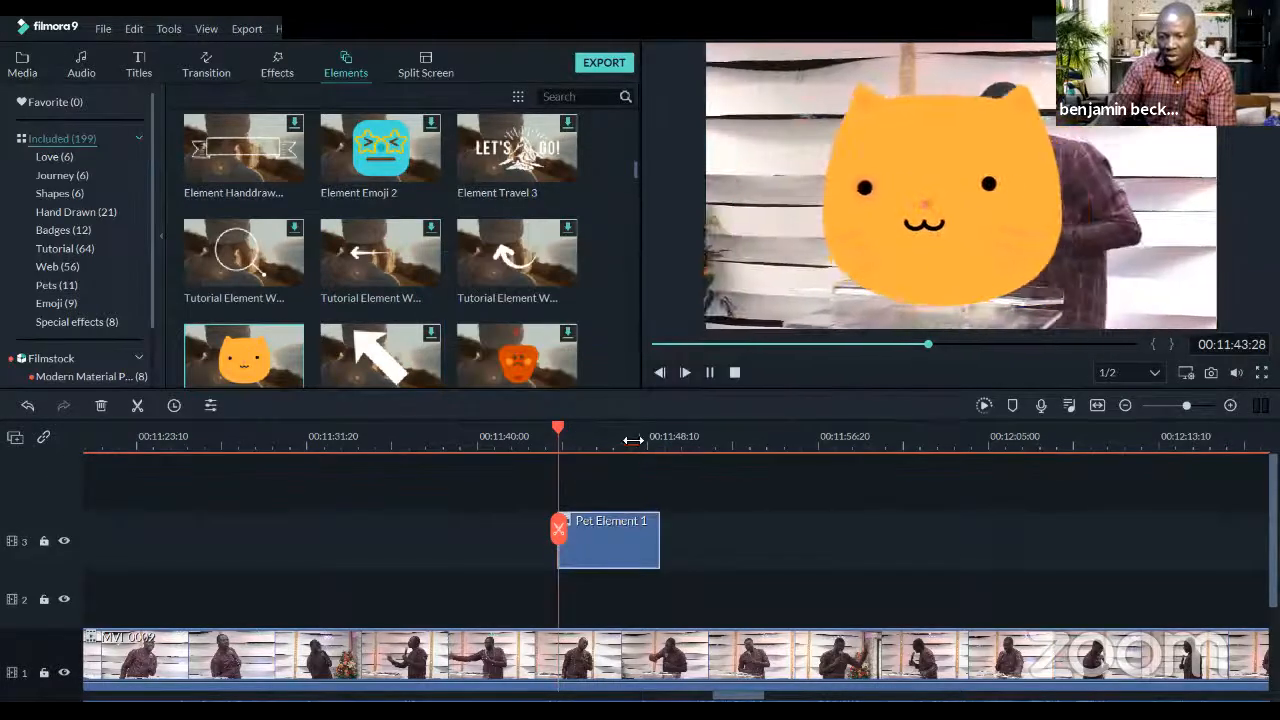
click(590, 431)
key(space)
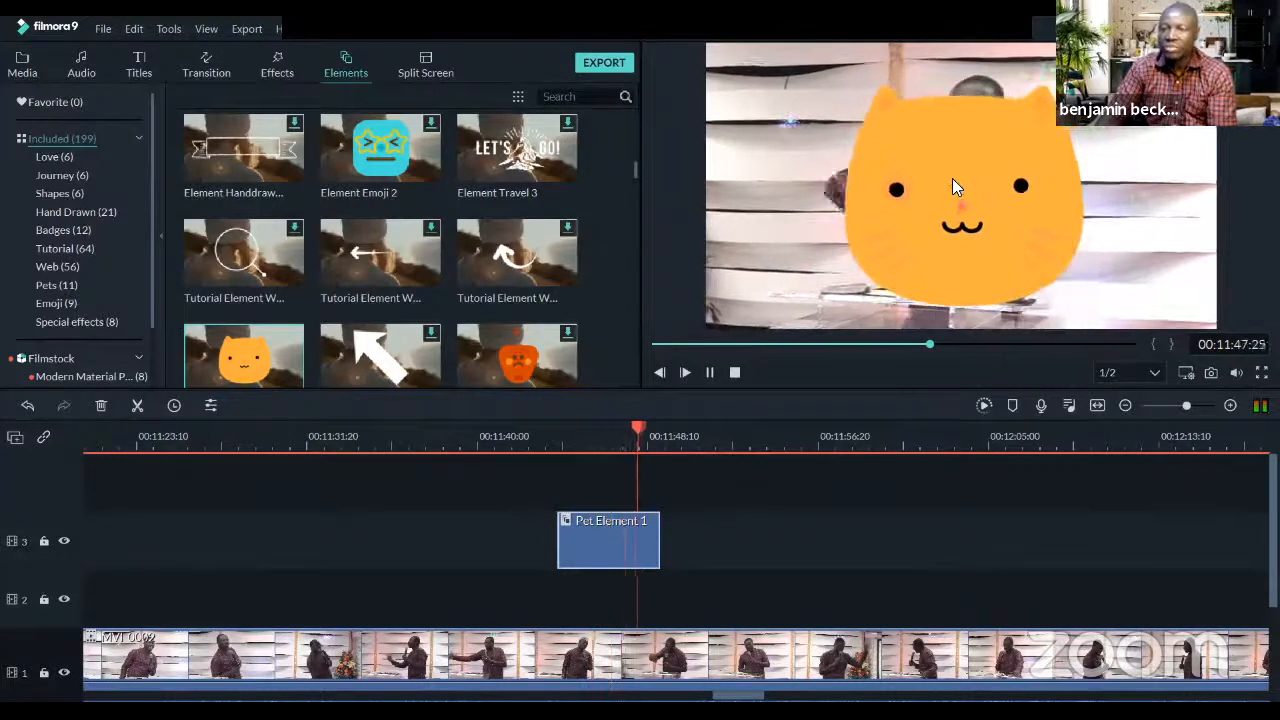
key(space)
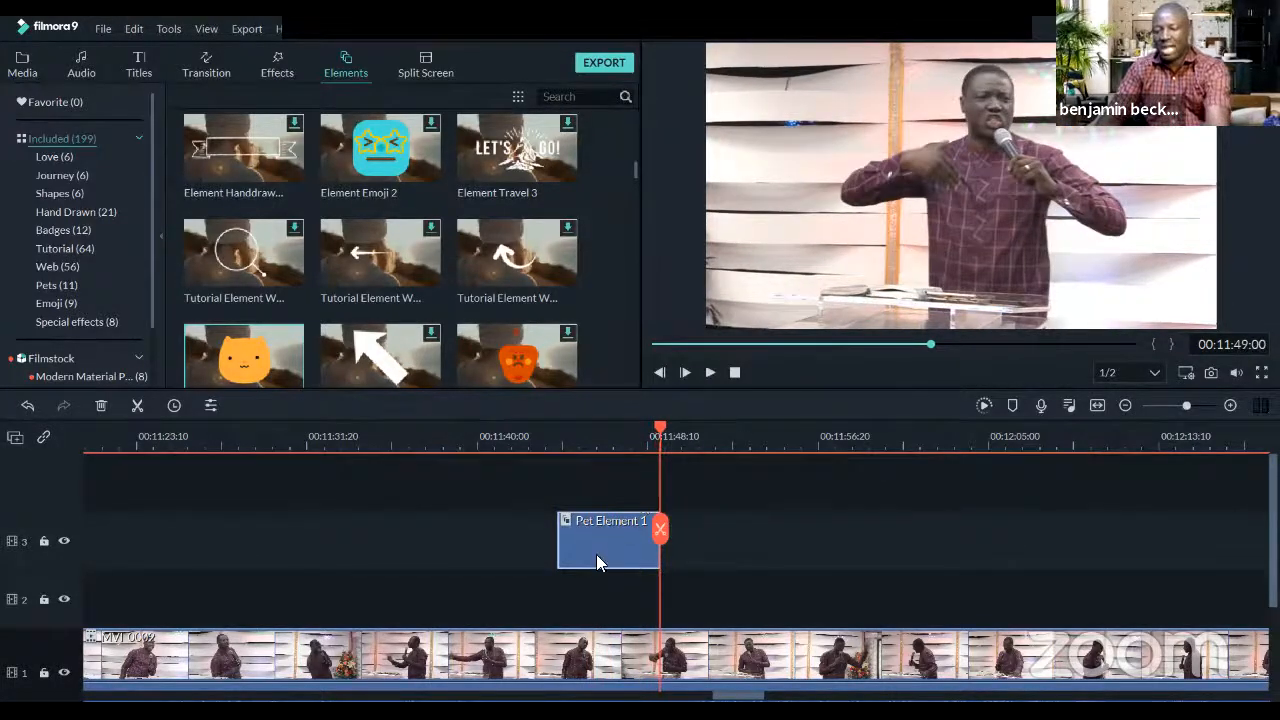
Delete Pet Element 1 from track 3 and go back to the beginning of the timeline
key(Delete)
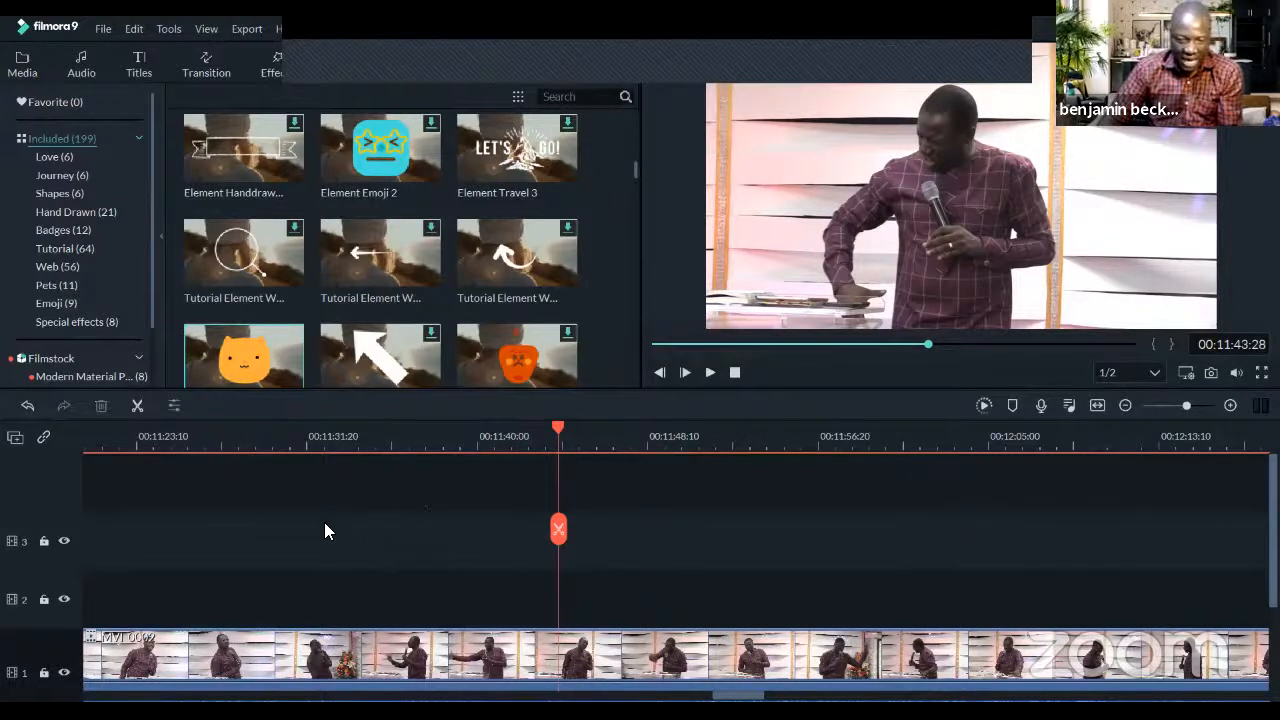
scroll(324, 522, down, 2)
drag(738, 695, 56, 690)
scroll(415, 594, up, 2)
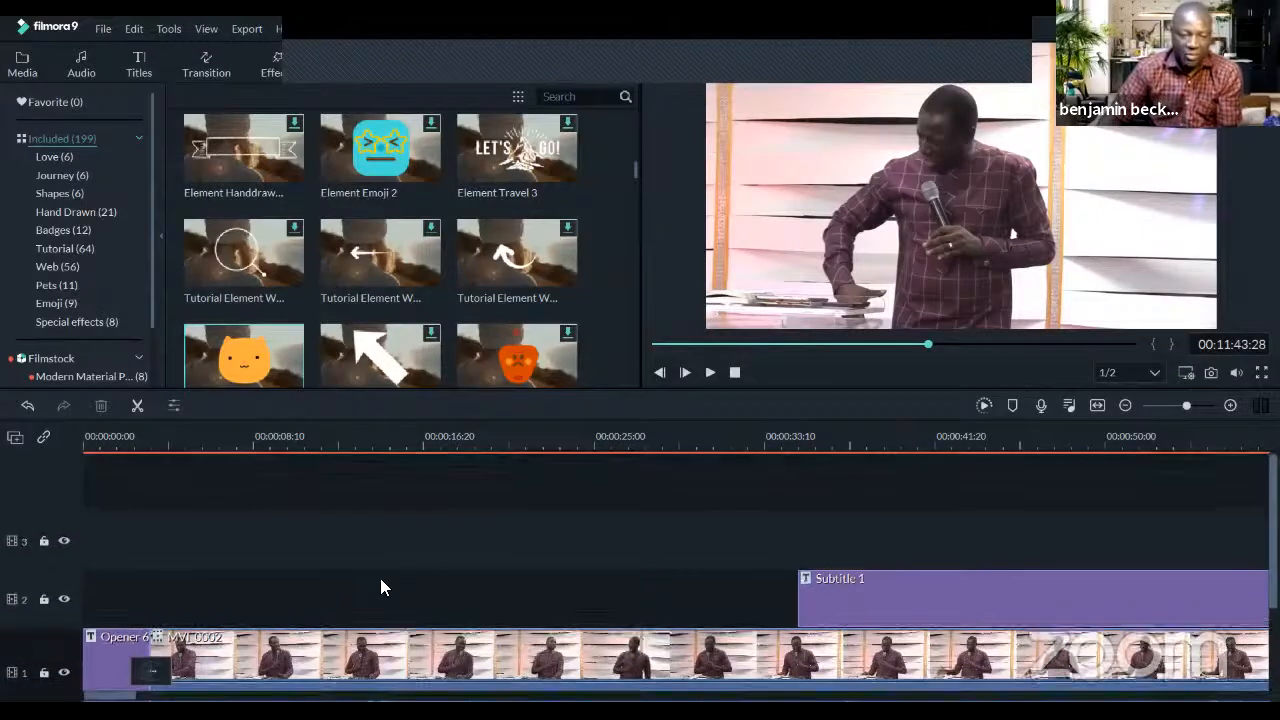
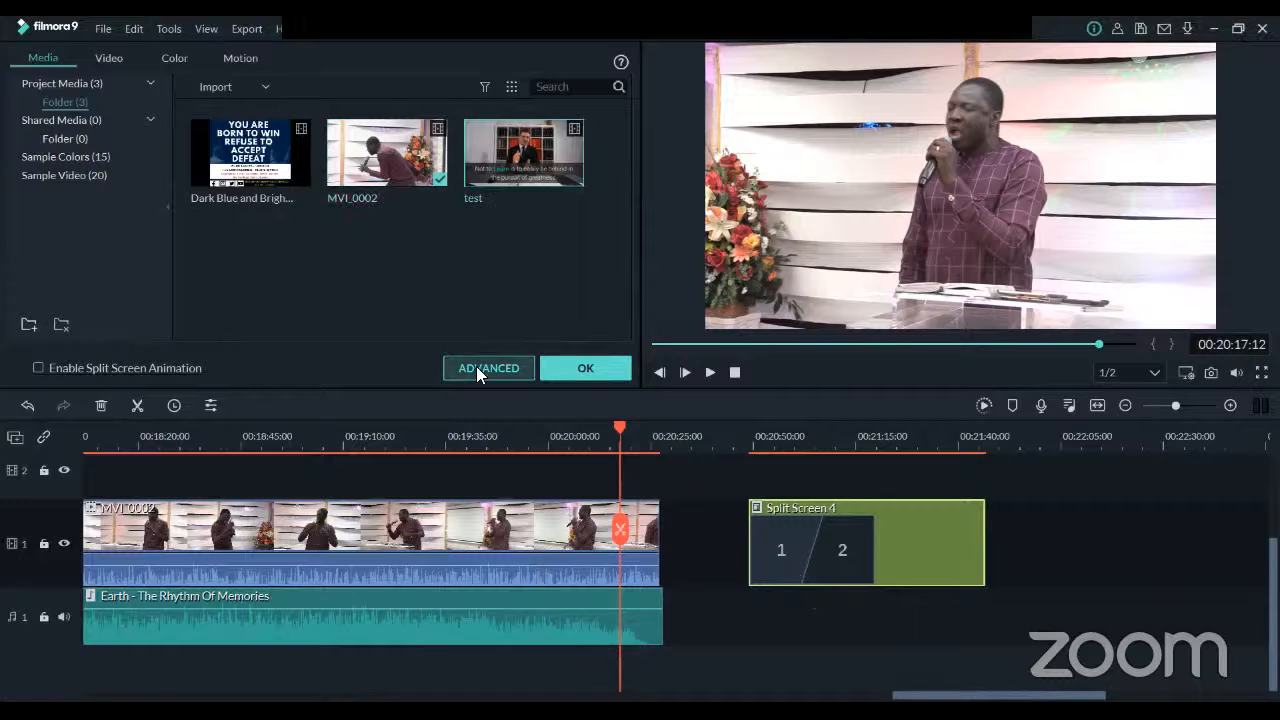
Close the split screen settings and delete the Split Screen 4 clip from the video track
click(585, 368)
click(894, 538)
key(Delete)
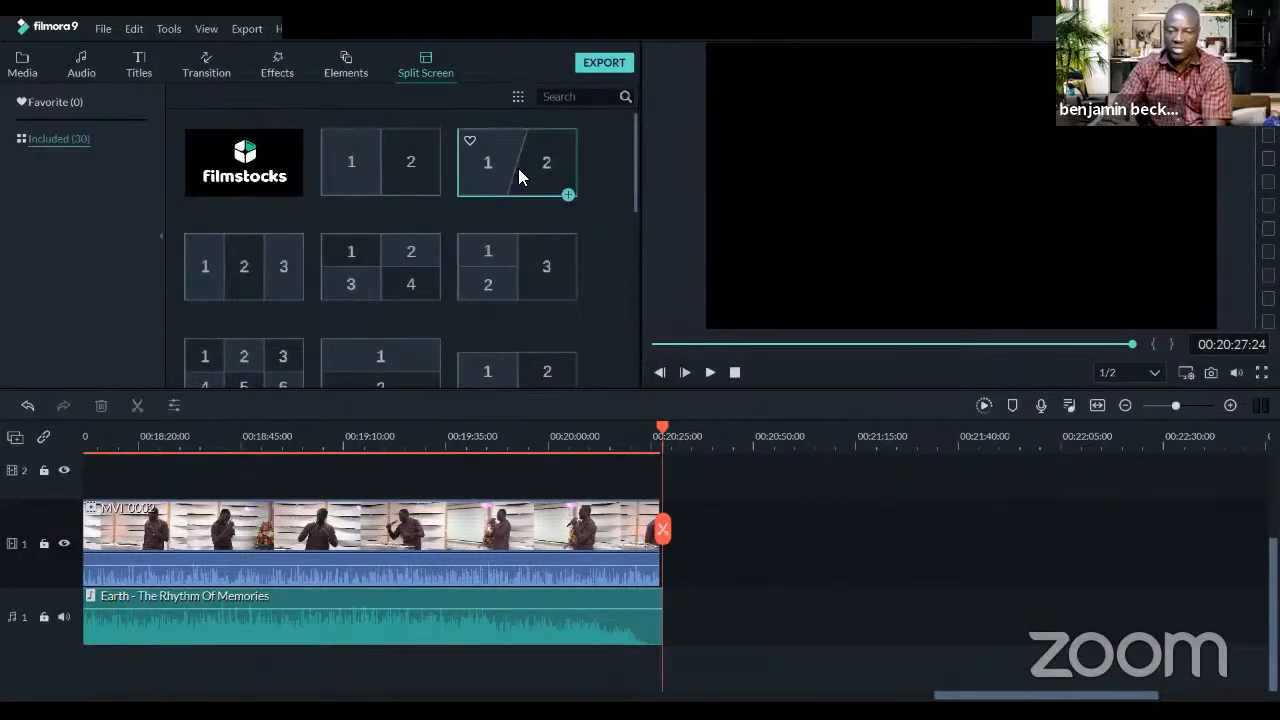
Choose the split screen with two equal side-by-side panes and add it after the sermon clip at 00:20:27:24
click(518, 168)
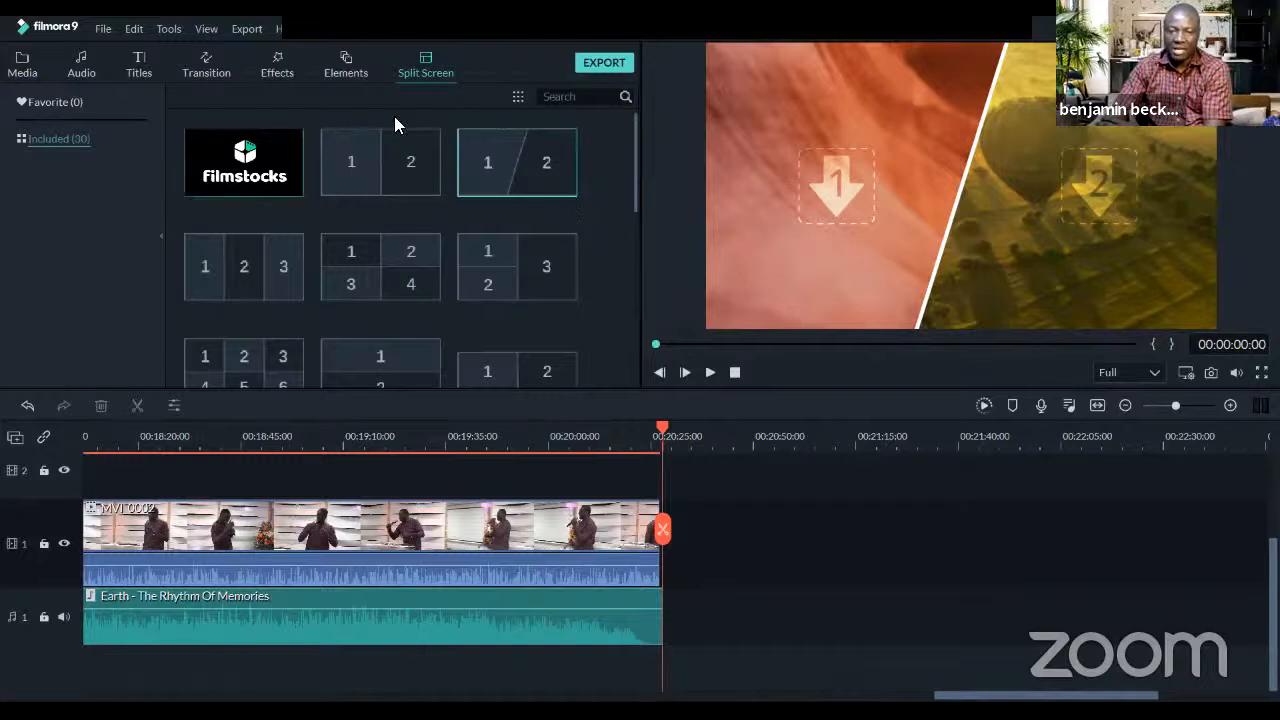
click(28, 74)
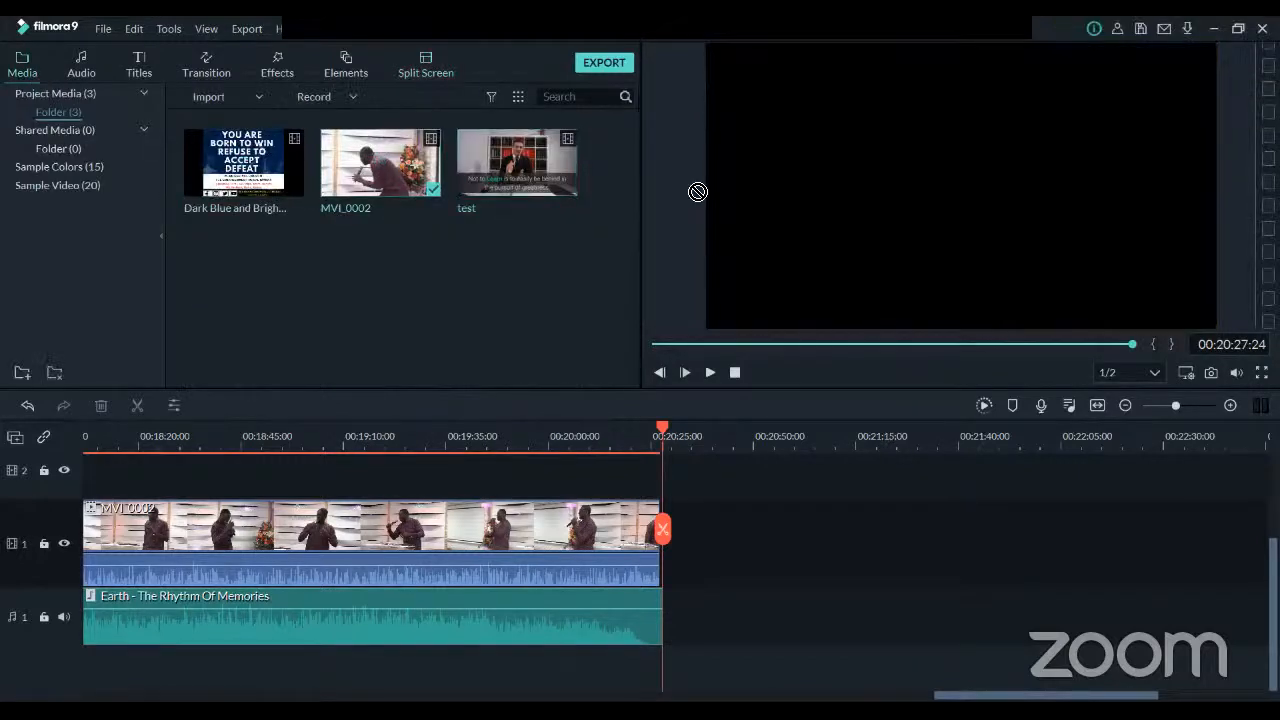
click(421, 58)
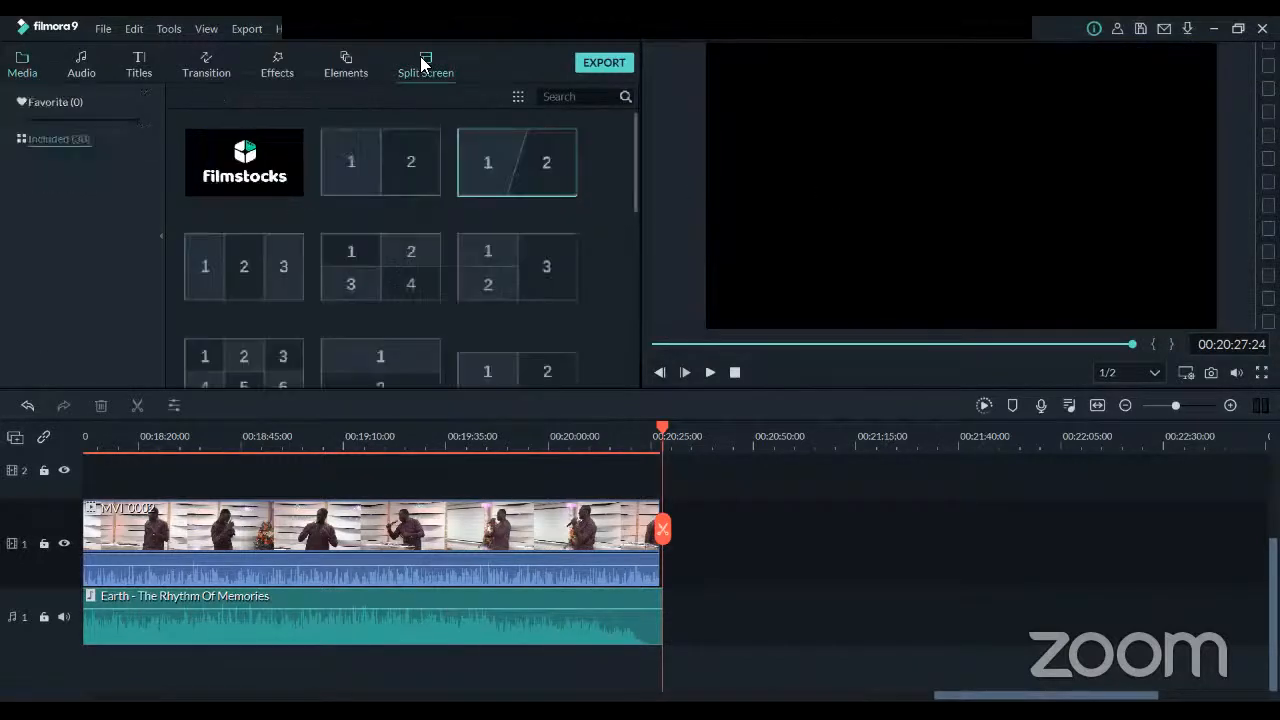
click(428, 186)
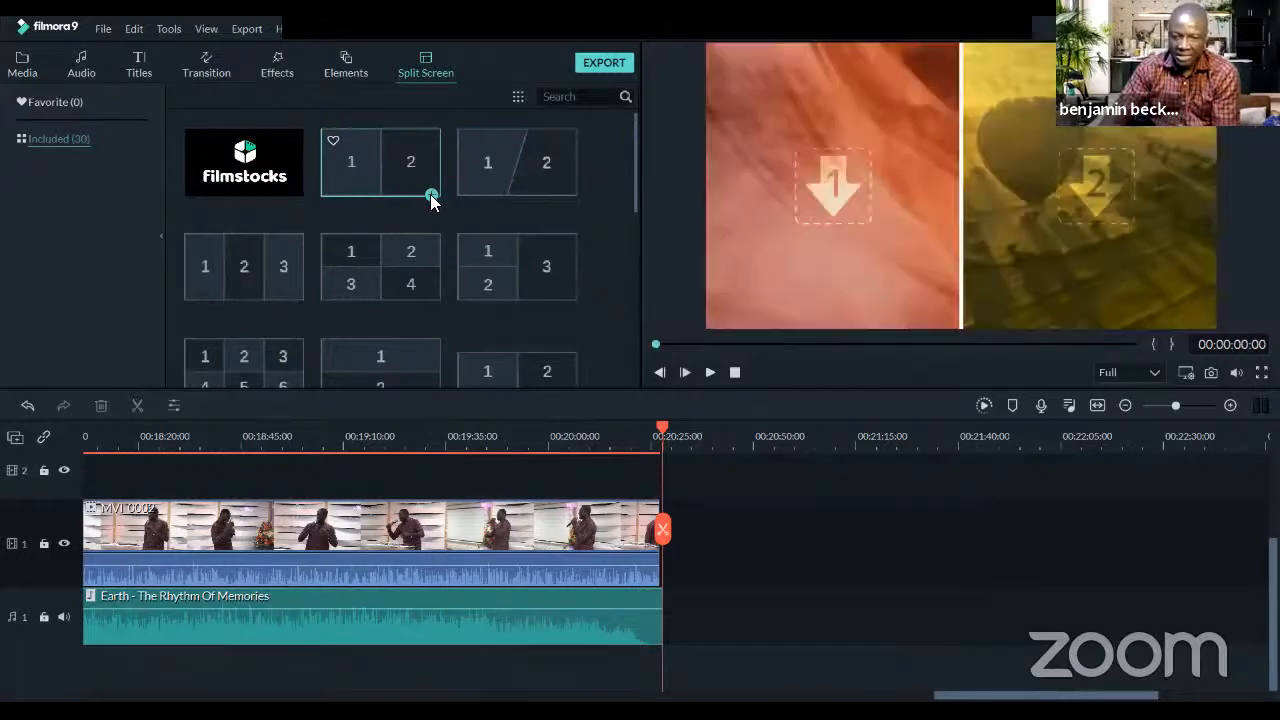
click(433, 196)
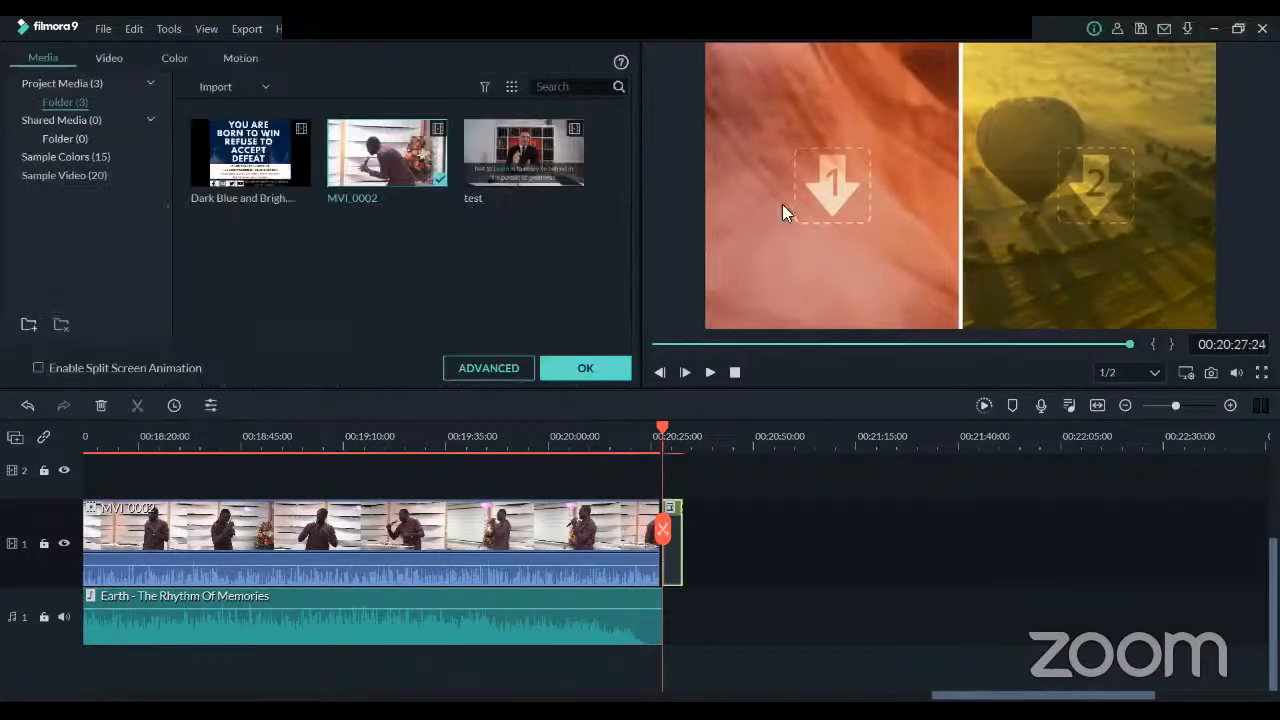
Fill pane 1 of the split screen with the MVI_0002 video and pane 2 with the test video
mouse_move(786, 206)
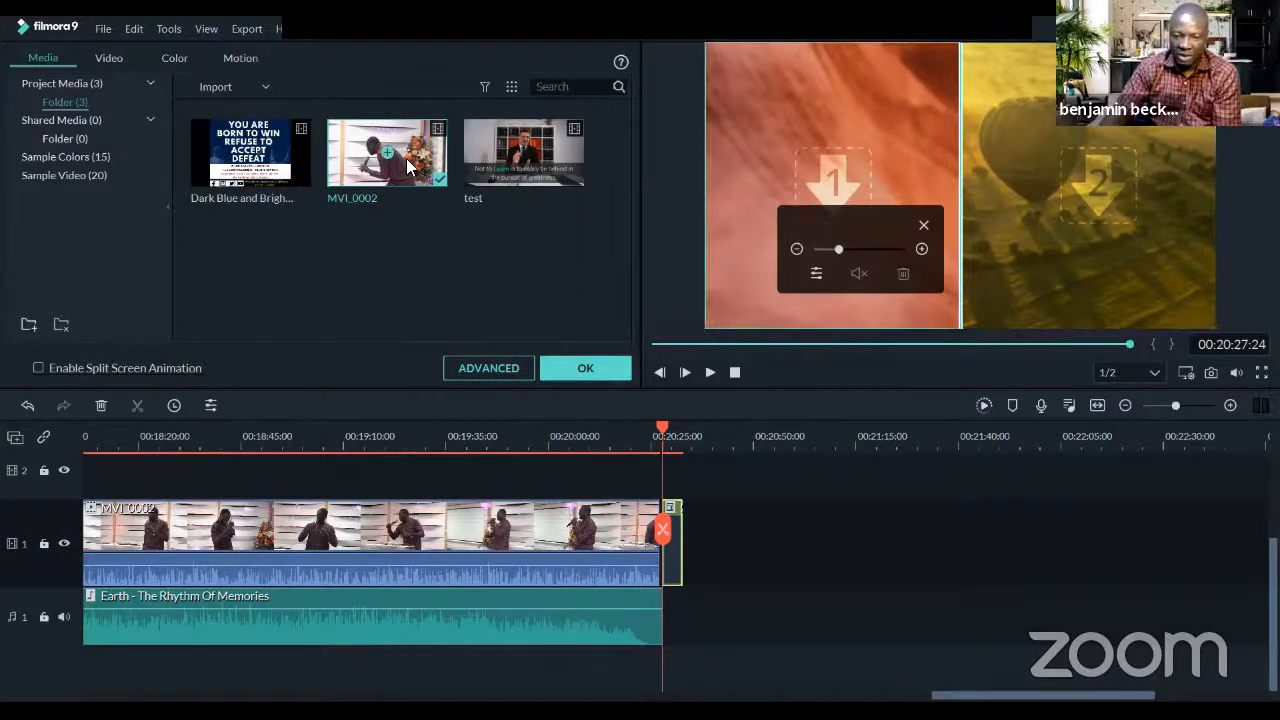
drag(806, 156, 806, 158)
drag(524, 155, 1069, 165)
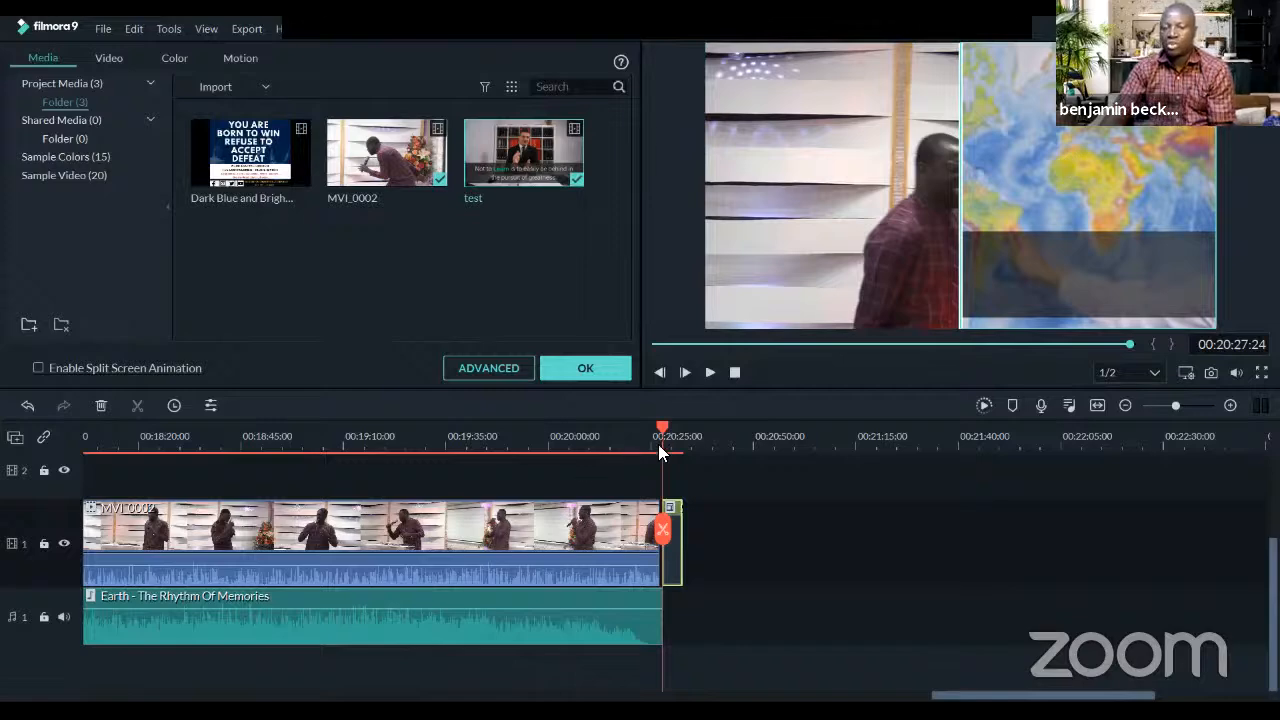
Preview the two-pane split screen, delete it from the end of the video track, and close its settings
key(space)
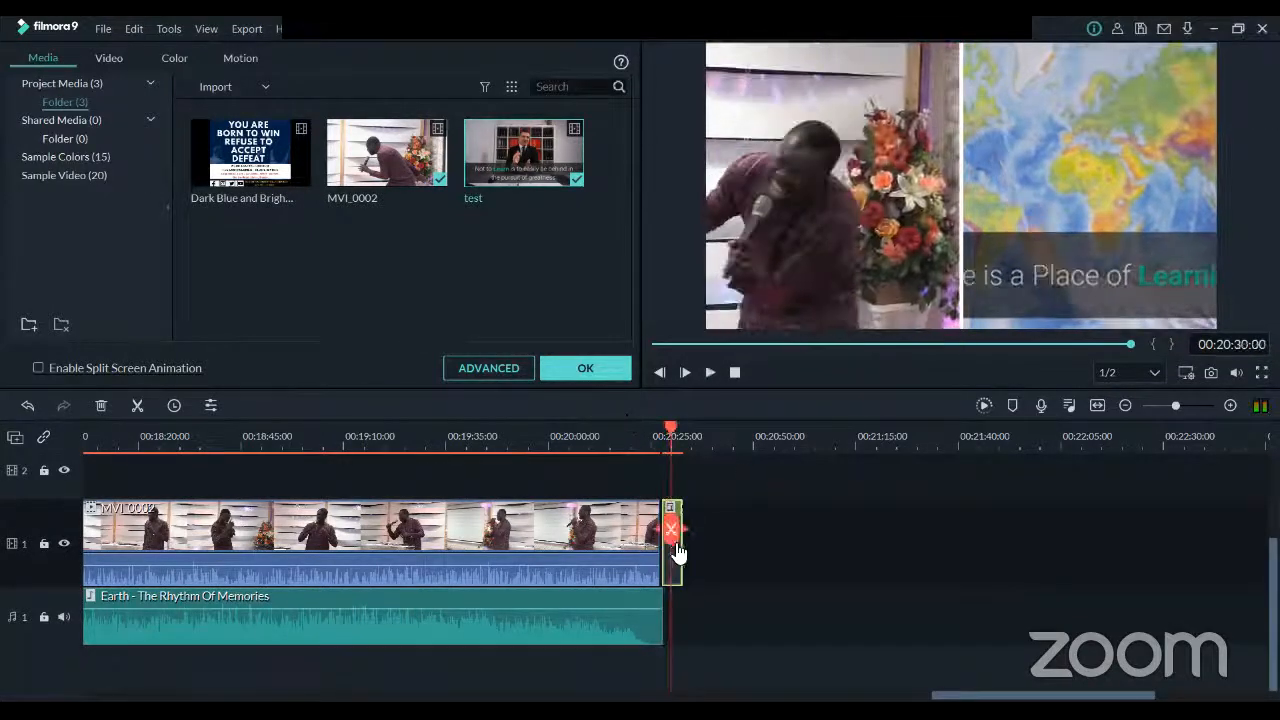
key(Delete)
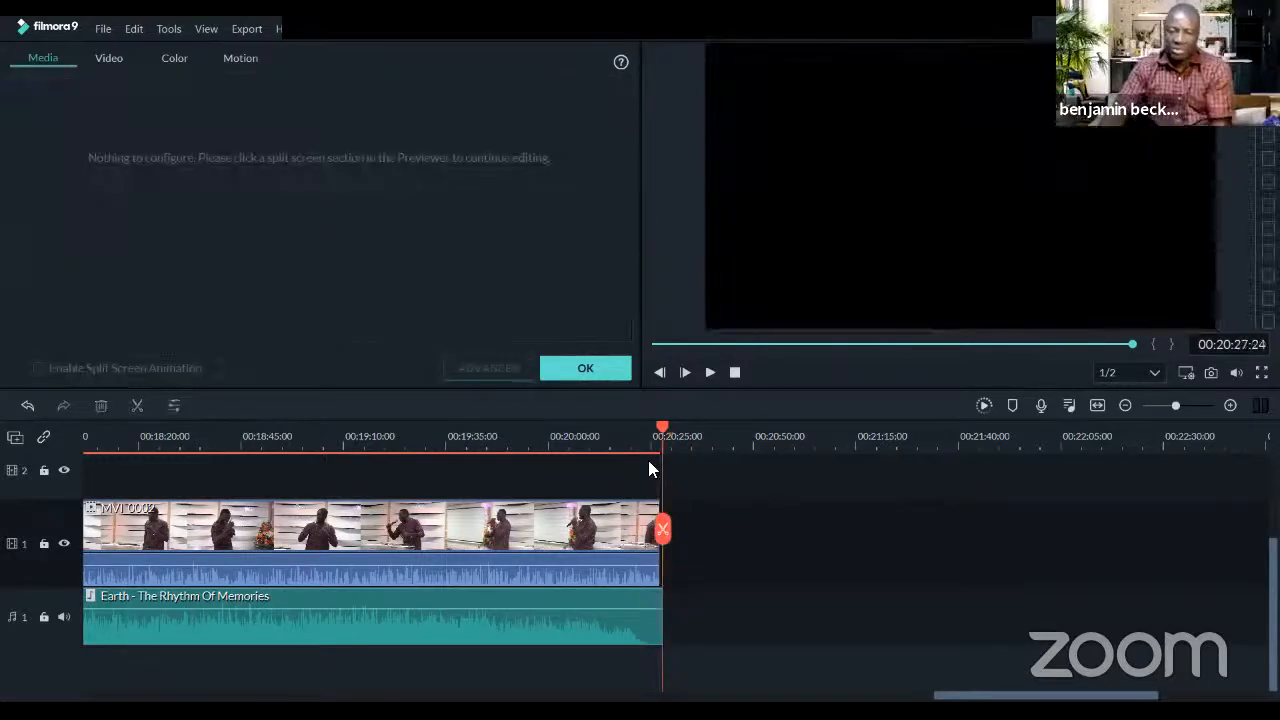
click(582, 370)
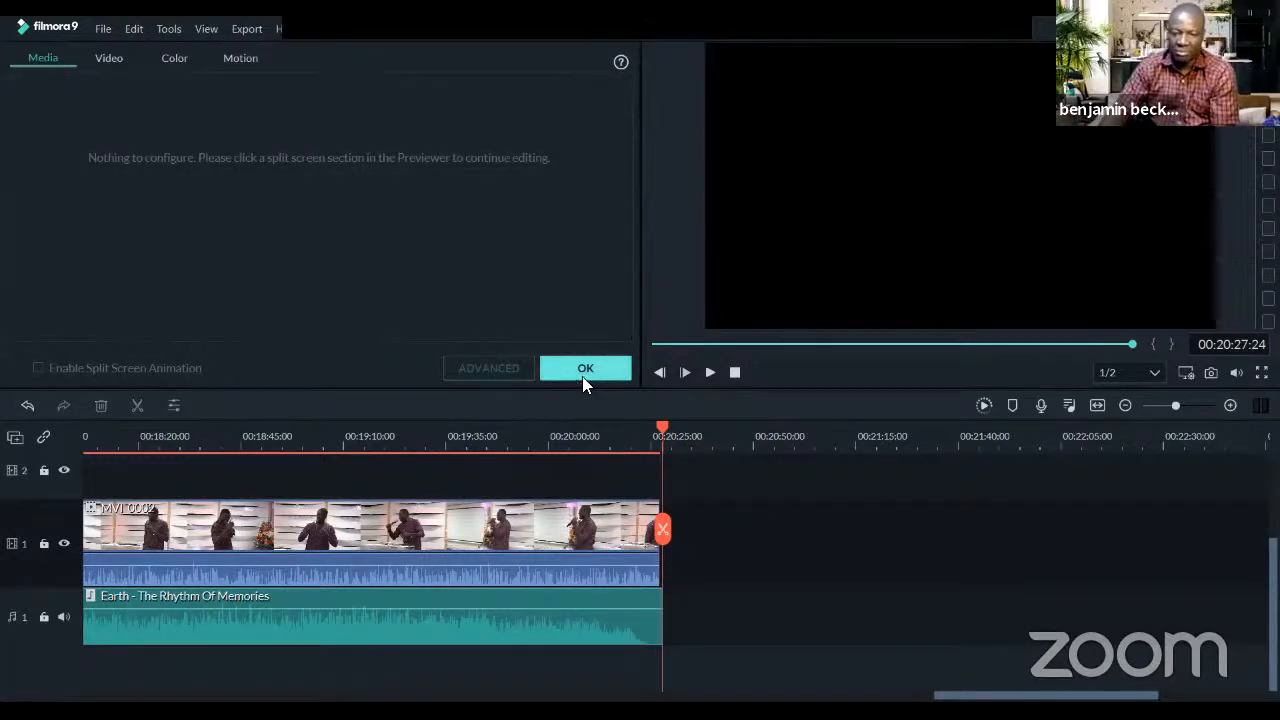
drag(601, 444, 1134, 450)
click(602, 634)
drag(665, 623, 646, 624)
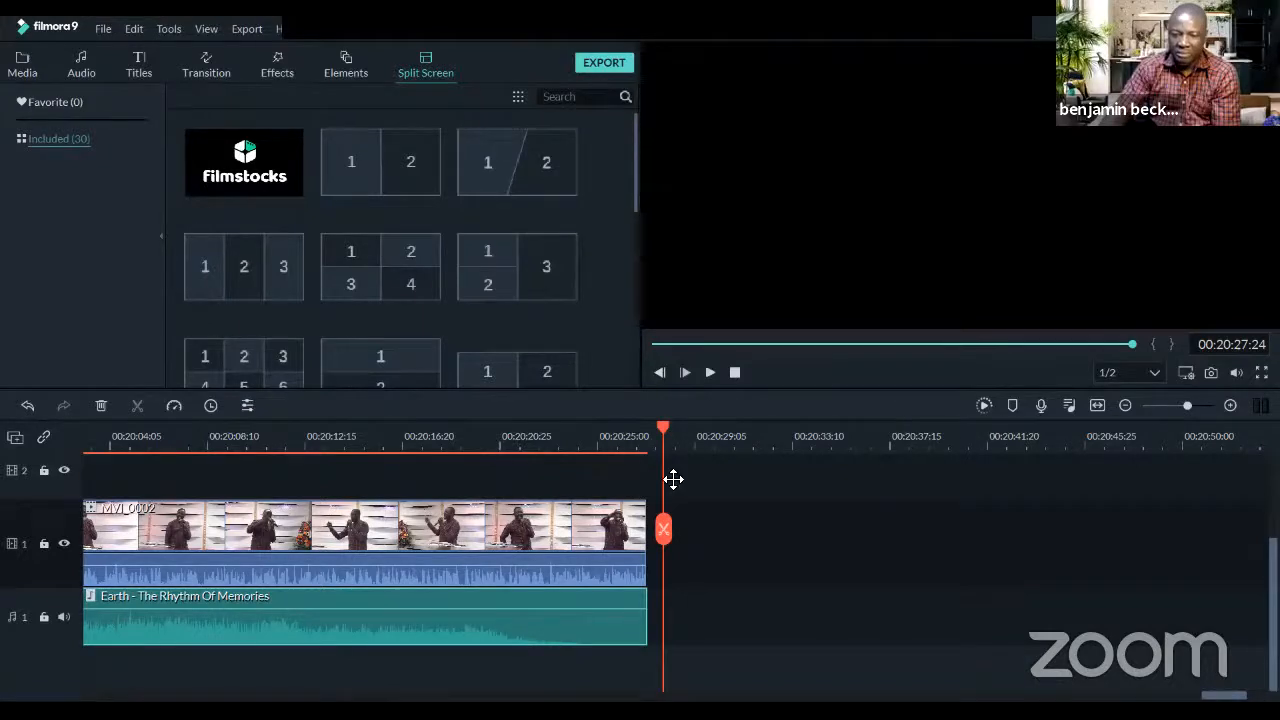
click(531, 26)
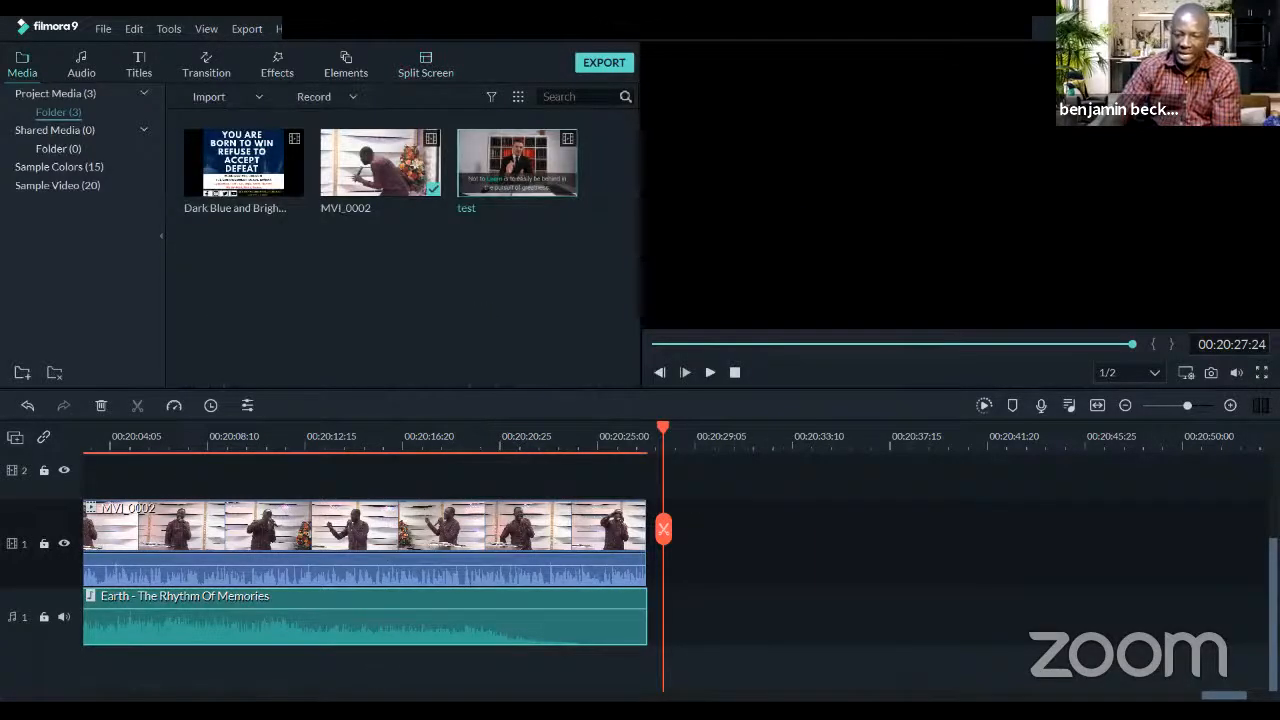
drag(541, 444, 760, 456)
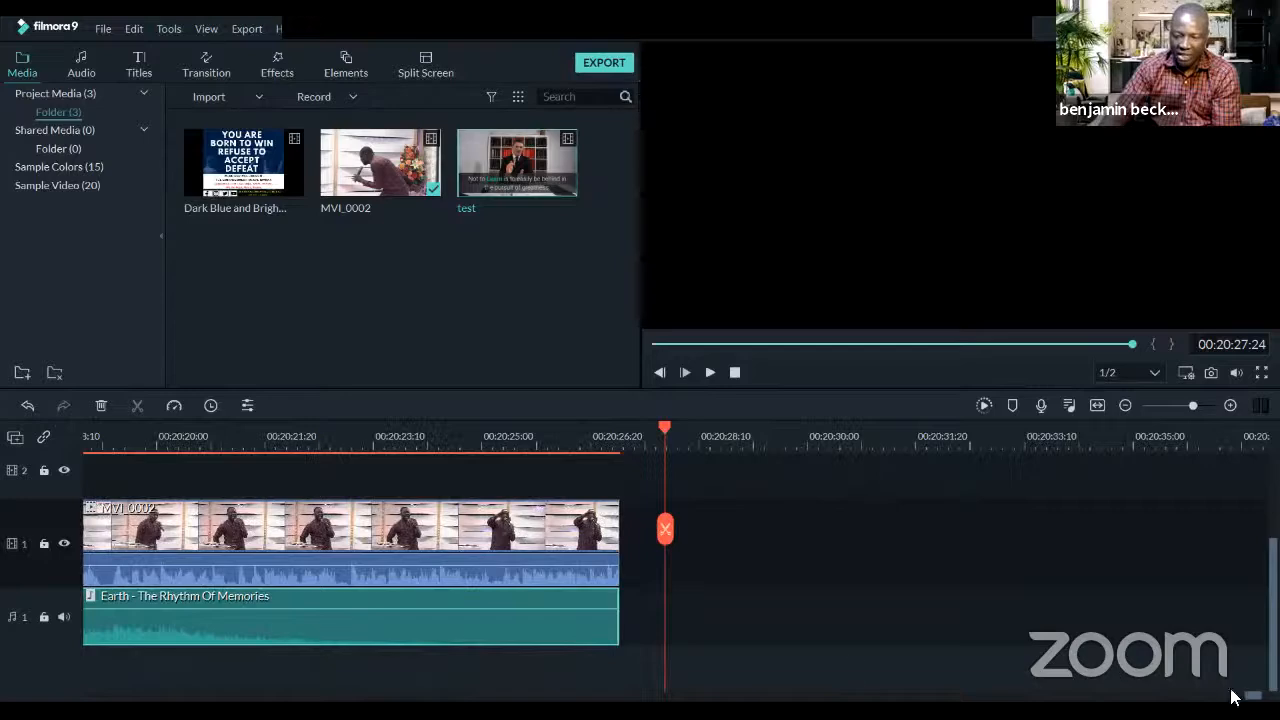
drag(1253, 695, 23, 691)
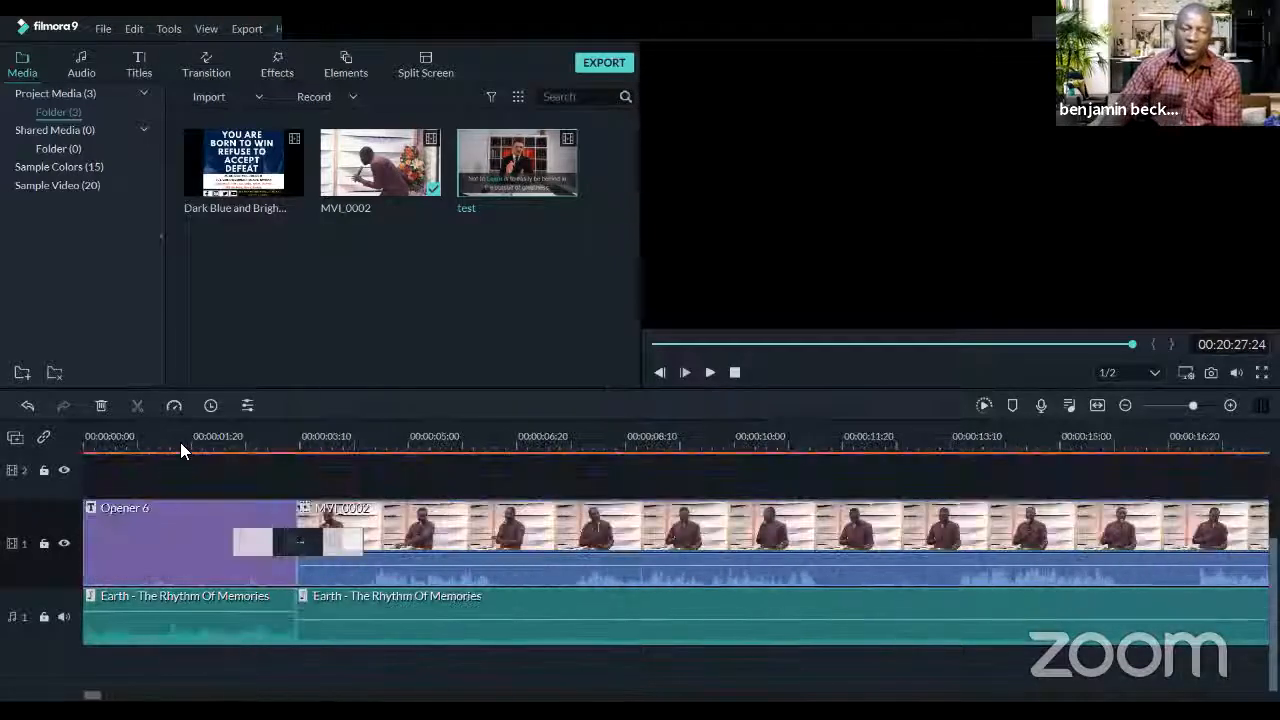
drag(571, 436, 193, 446)
drag(399, 448, 261, 461)
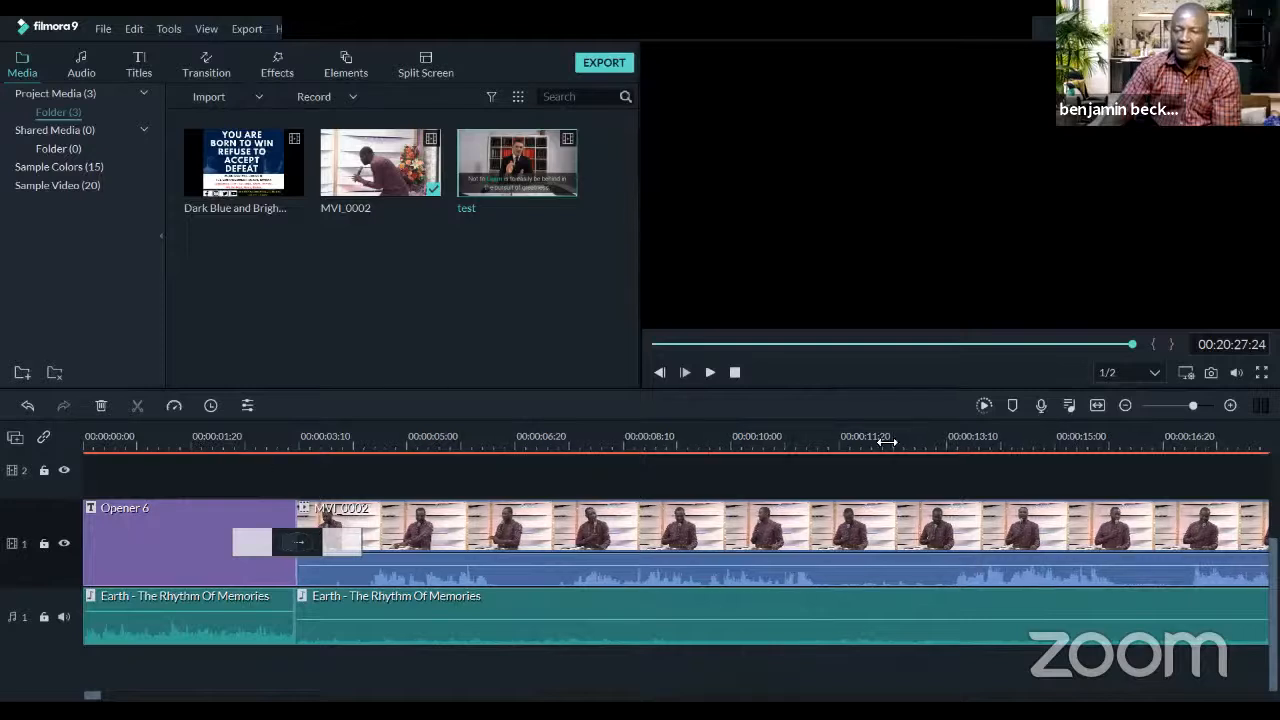
drag(1196, 407, 1177, 406)
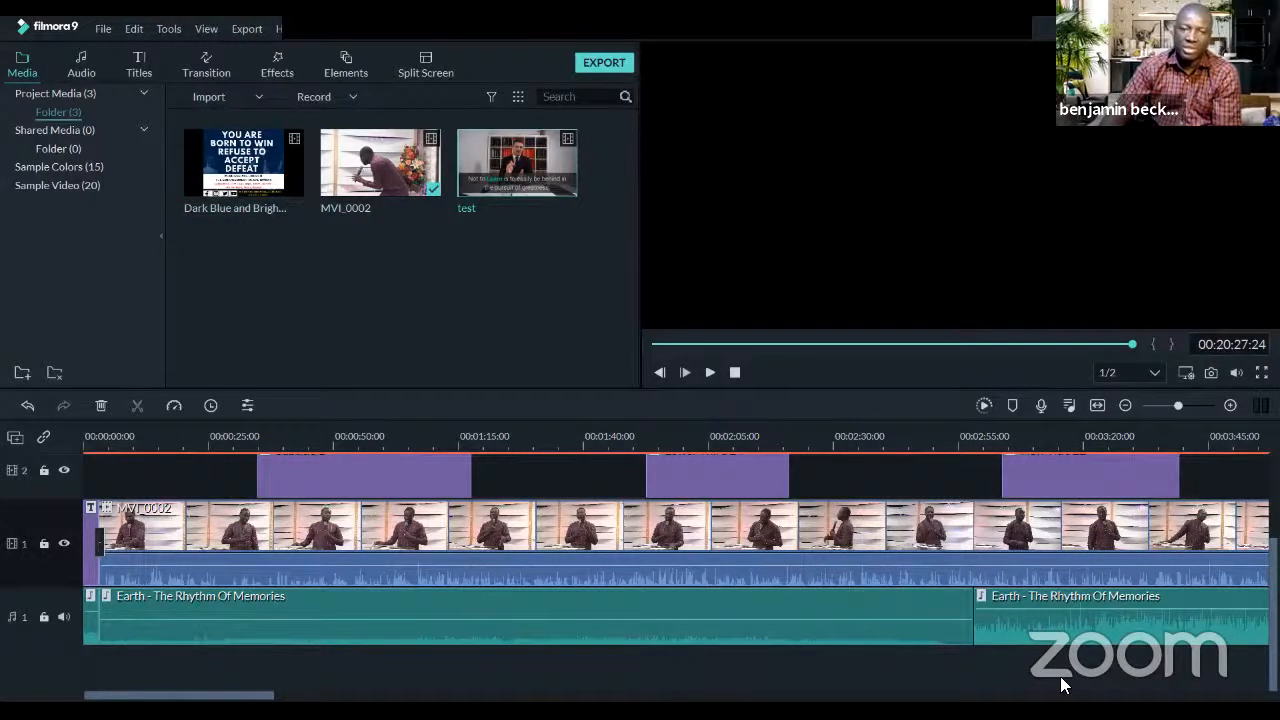
Browse the included title templates and look through the End Credits category
click(76, 70)
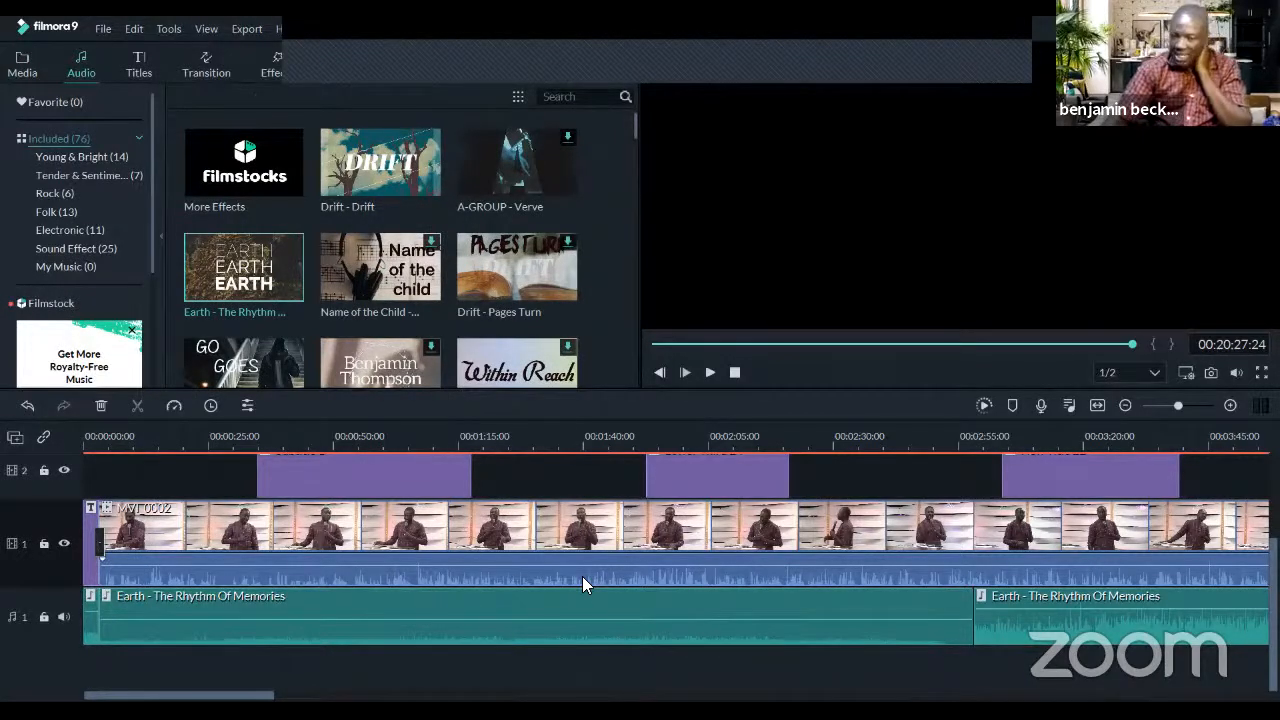
click(139, 50)
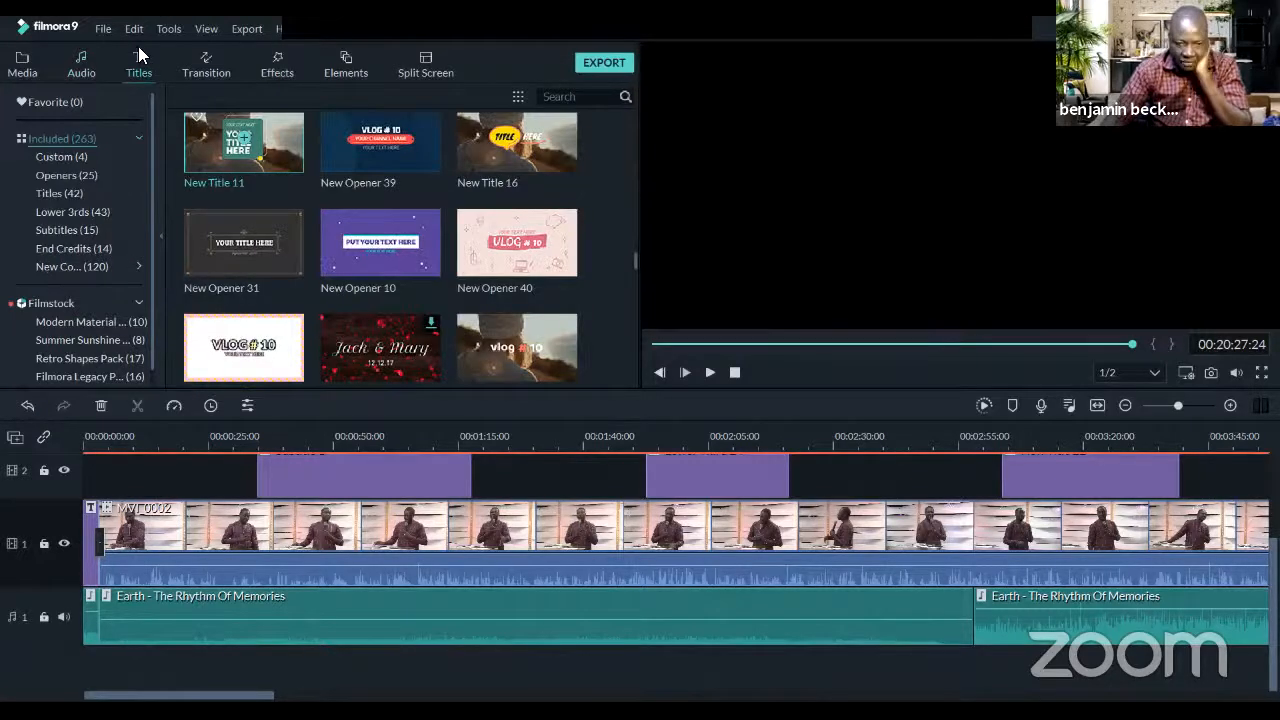
scroll(270, 250, down, 5)
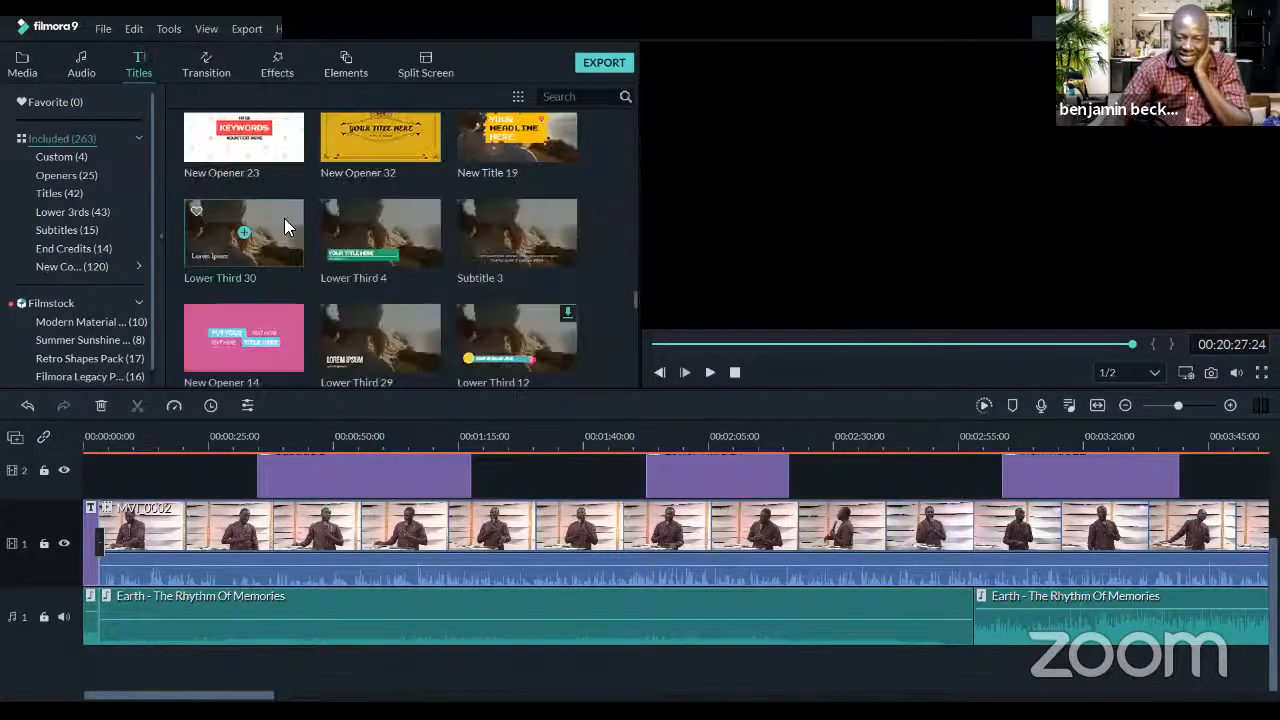
scroll(366, 256, down, 8)
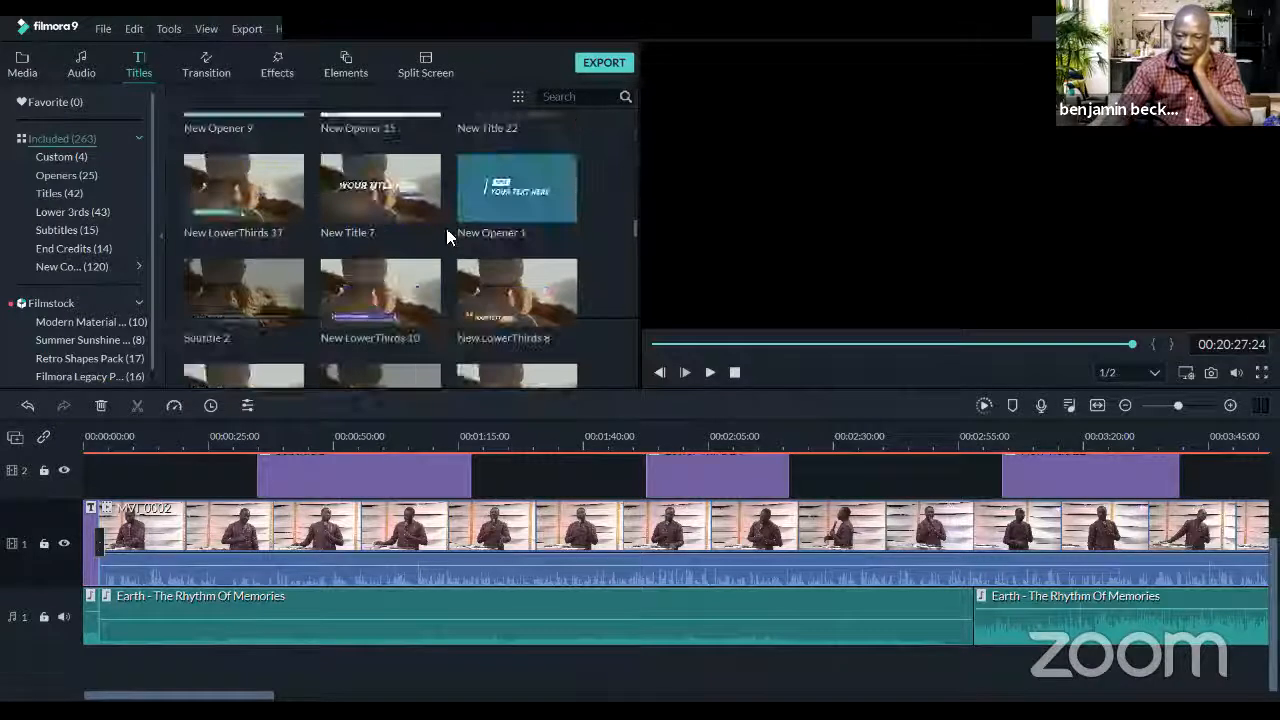
scroll(432, 216, down, 2)
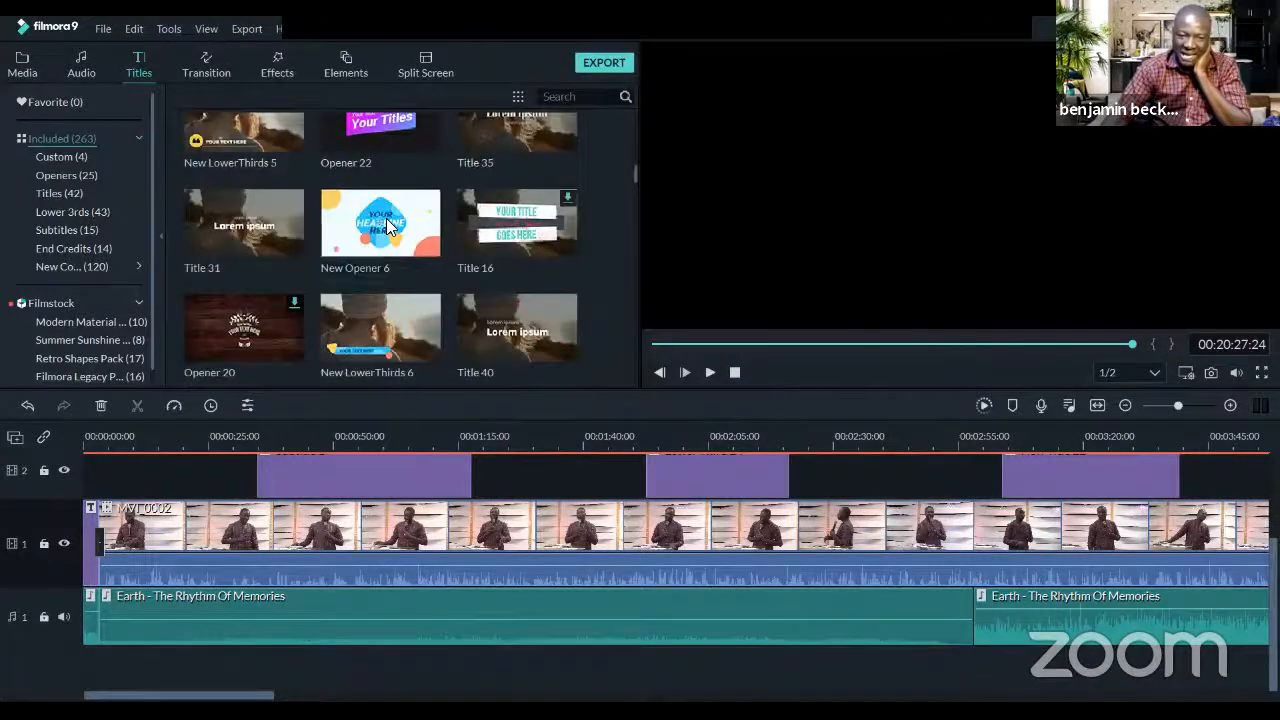
click(74, 248)
scroll(438, 222, down, 3)
scroll(430, 224, up, 3)
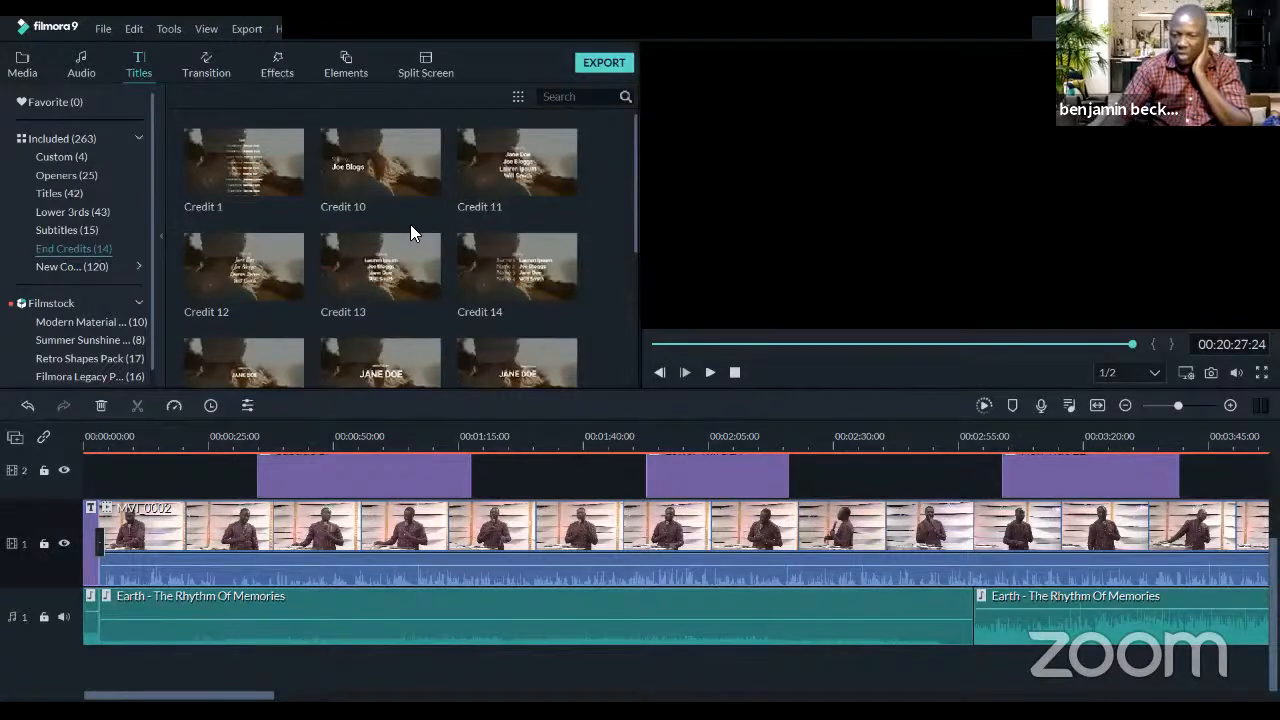
Copy the Opener 6 title from the start of the timeline and place the copy directly after the sermon clip
click(89, 566)
drag(803, 452, 778, 450)
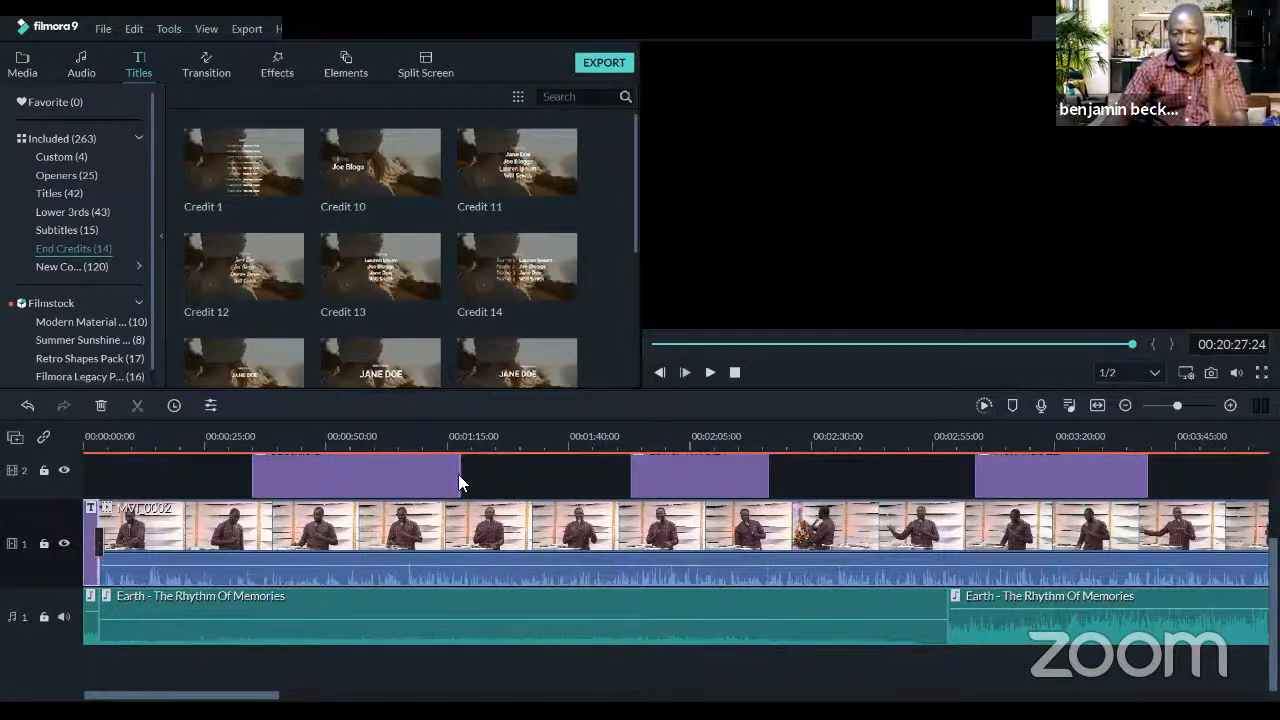
drag(180, 695, 1133, 695)
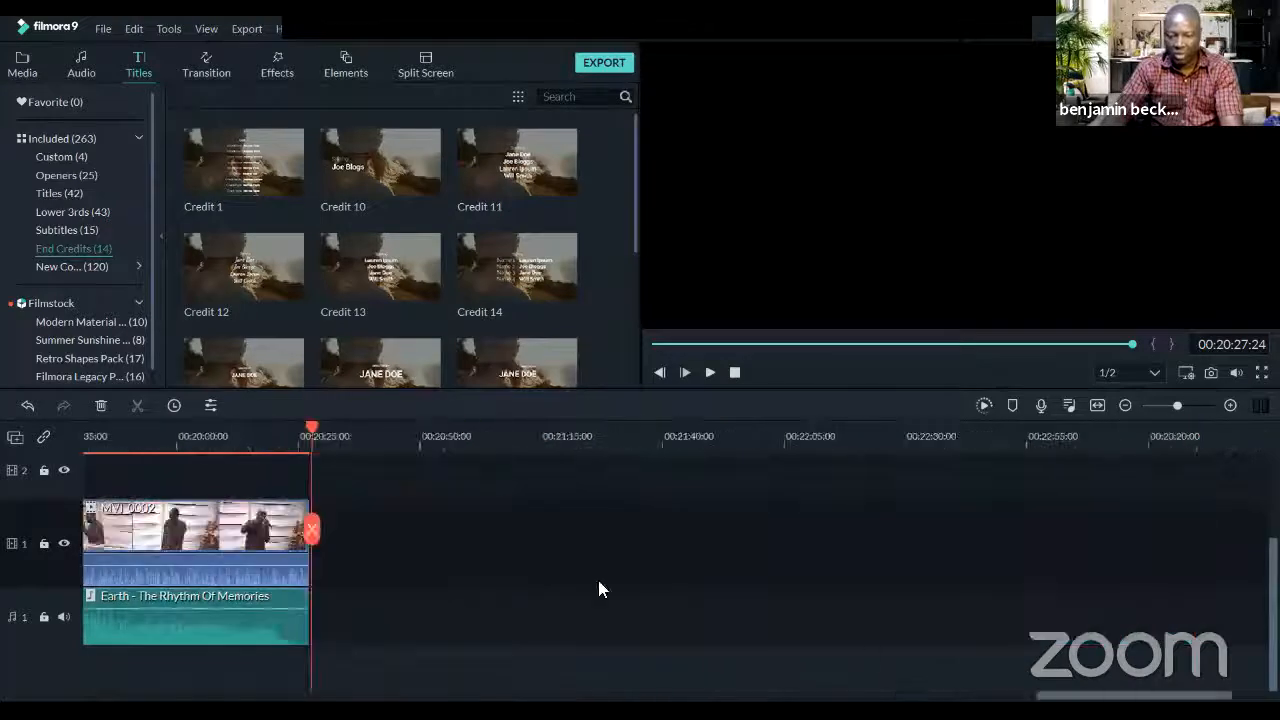
click(316, 440)
key(ctrl+v)
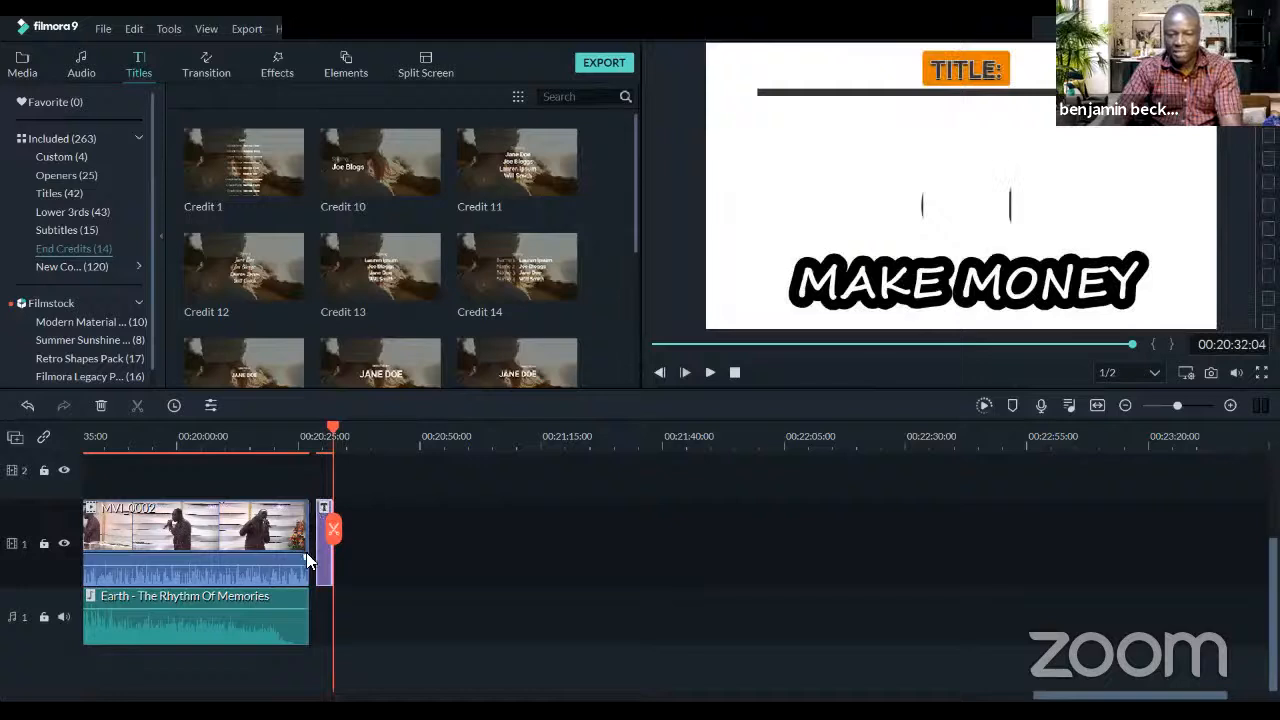
drag(321, 561, 313, 561)
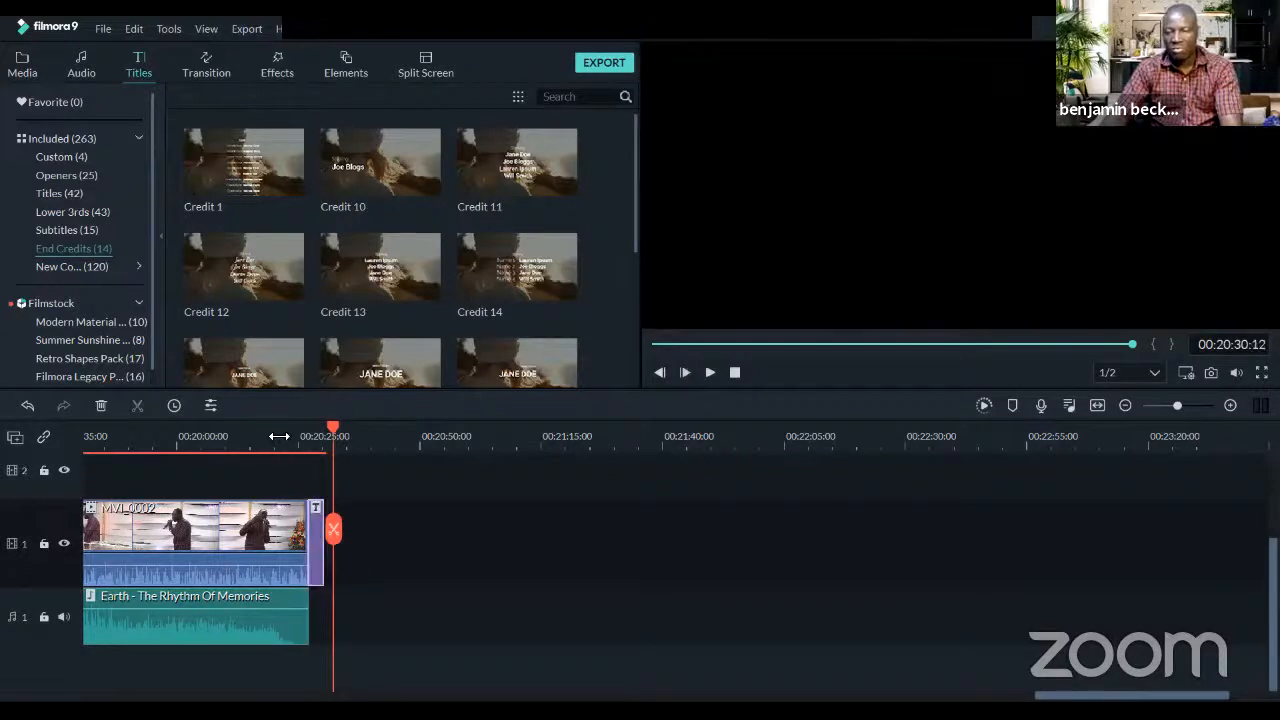
Play the join between the sermon clip and the copied title, and extend the title to about 10 seconds
click(279, 436)
key(space)
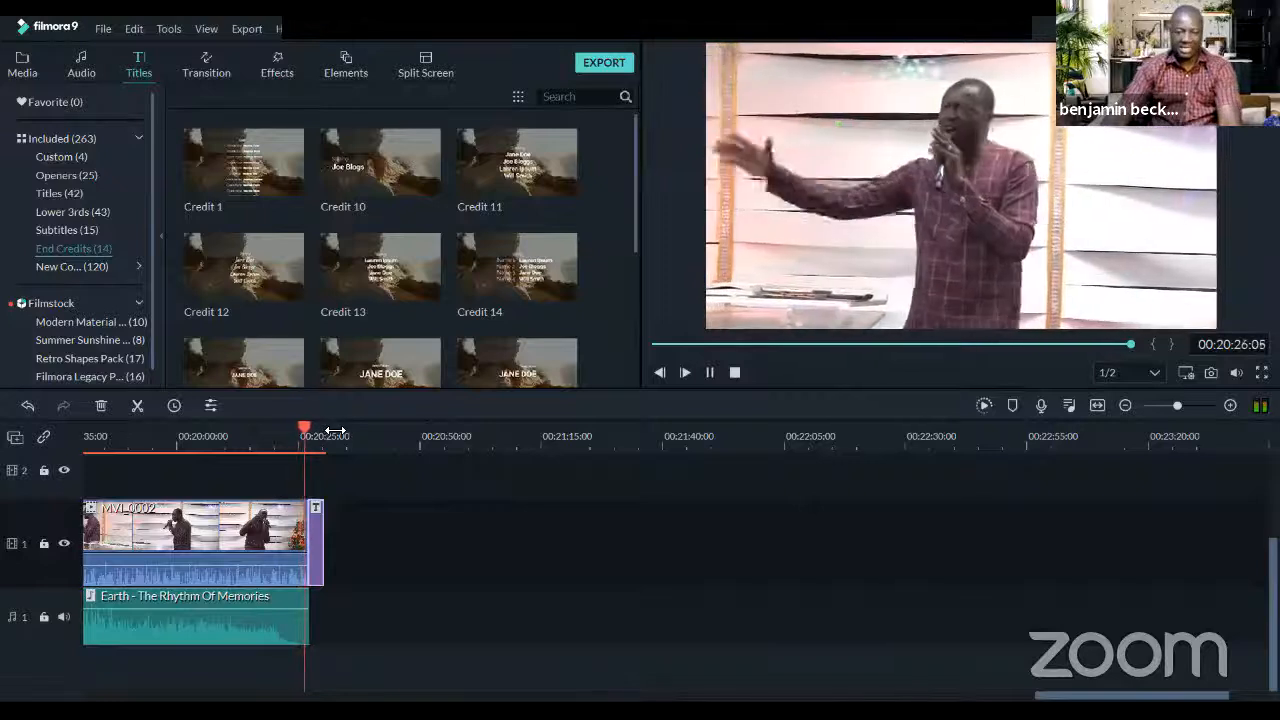
key(space)
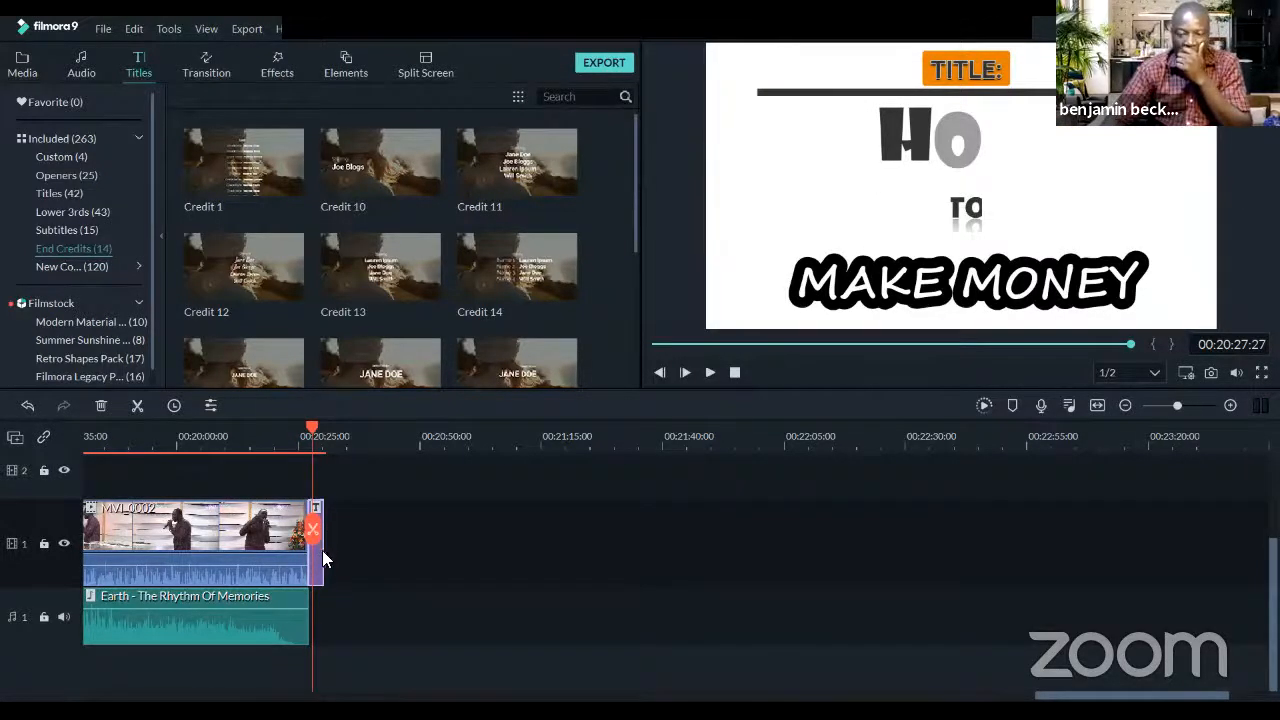
drag(322, 550, 357, 549)
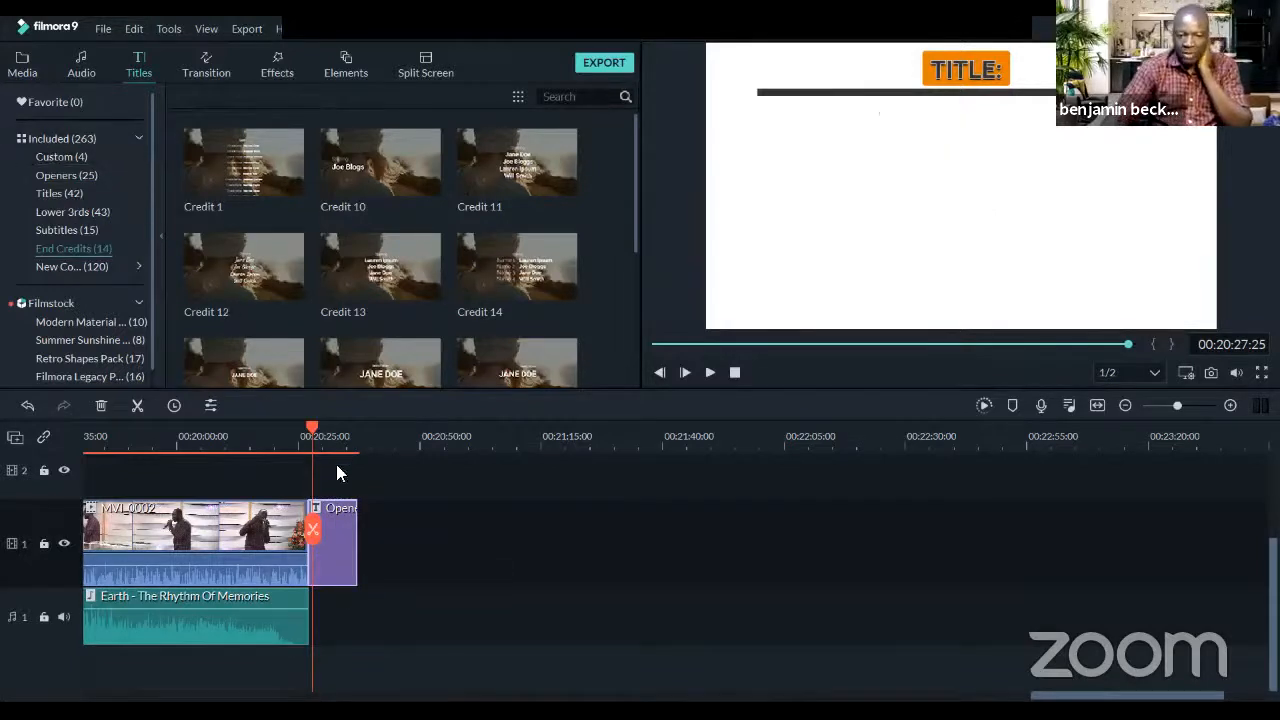
Open the copied closing title in the advanced text editor and replace the word HOW with "Contact"
double_click(330, 552)
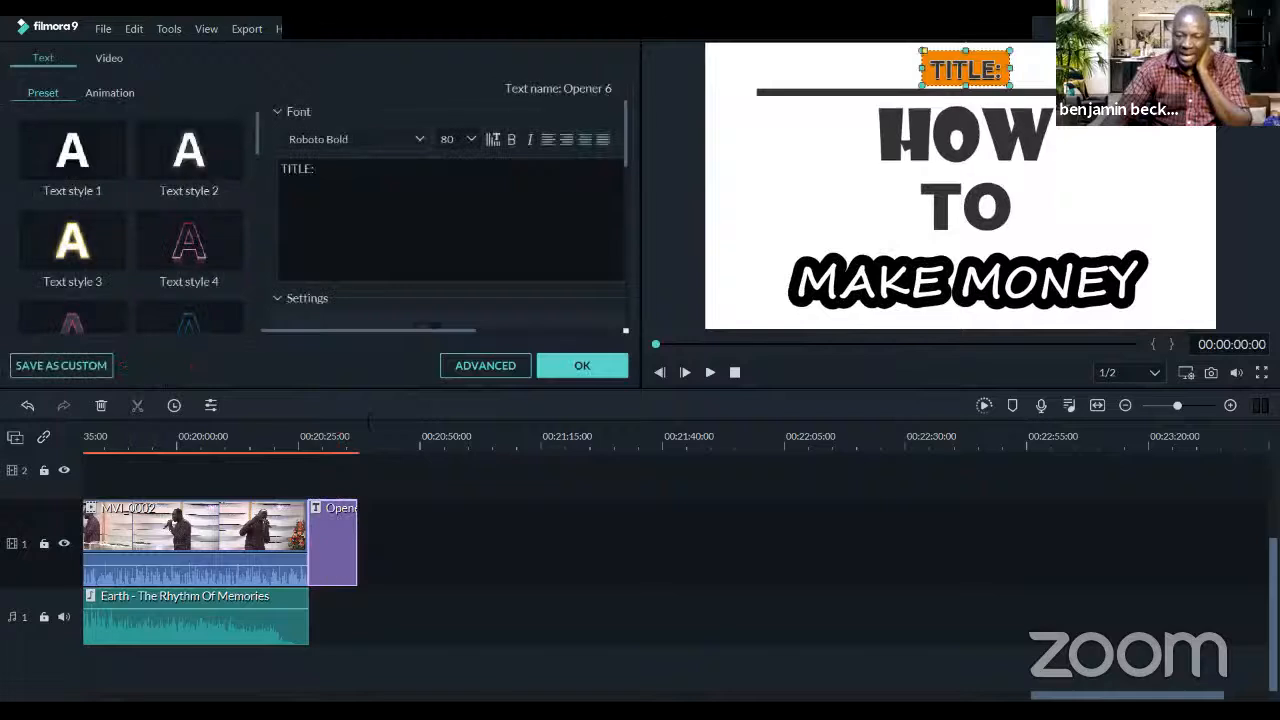
click(766, 252)
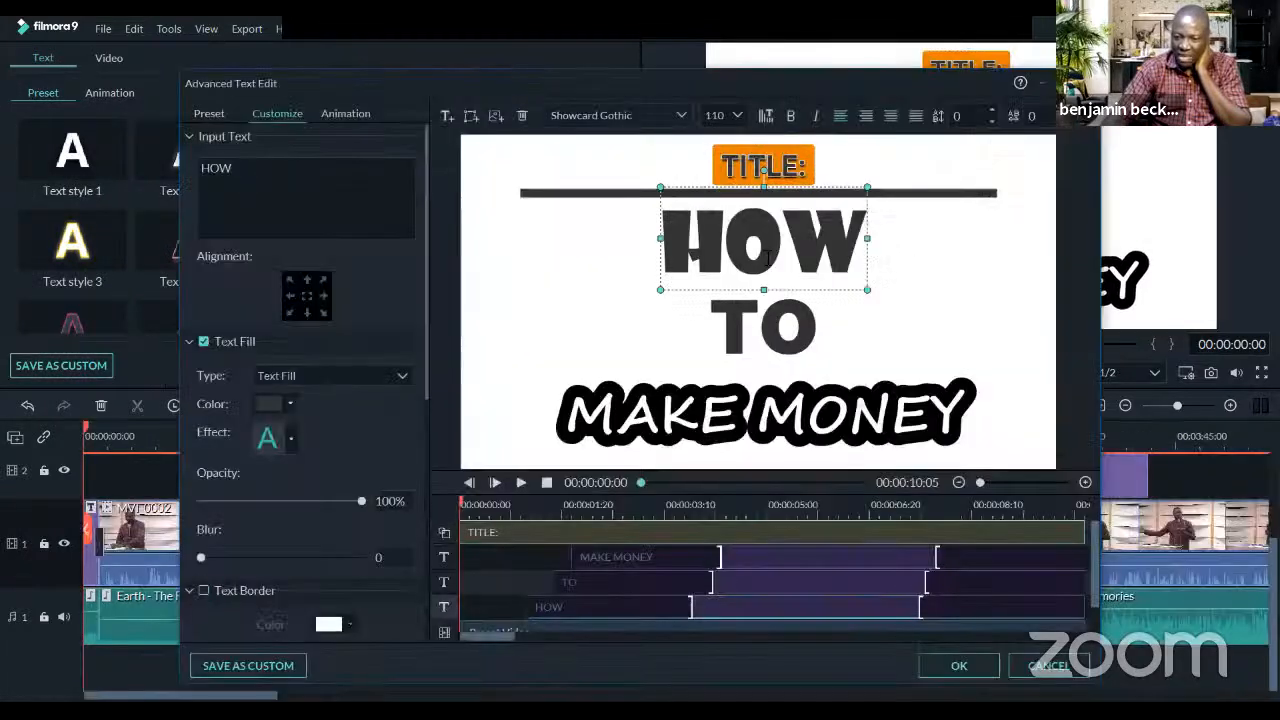
click(769, 256)
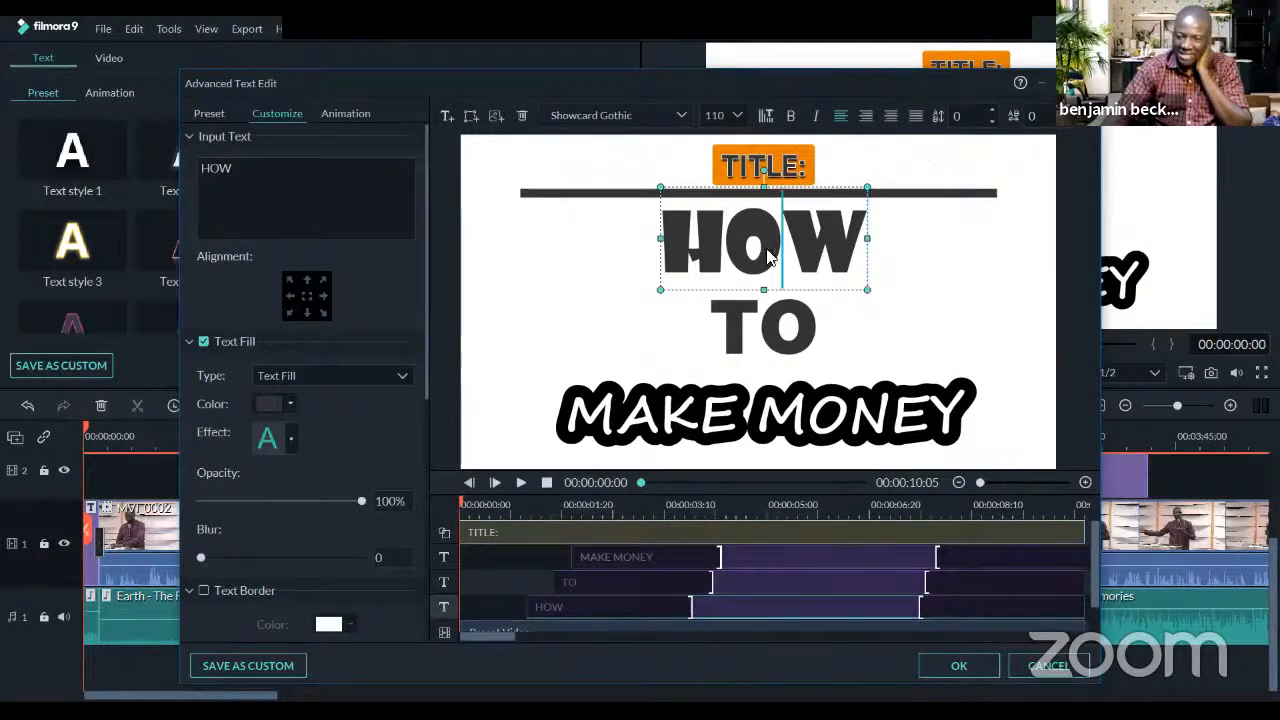
double_click(773, 248)
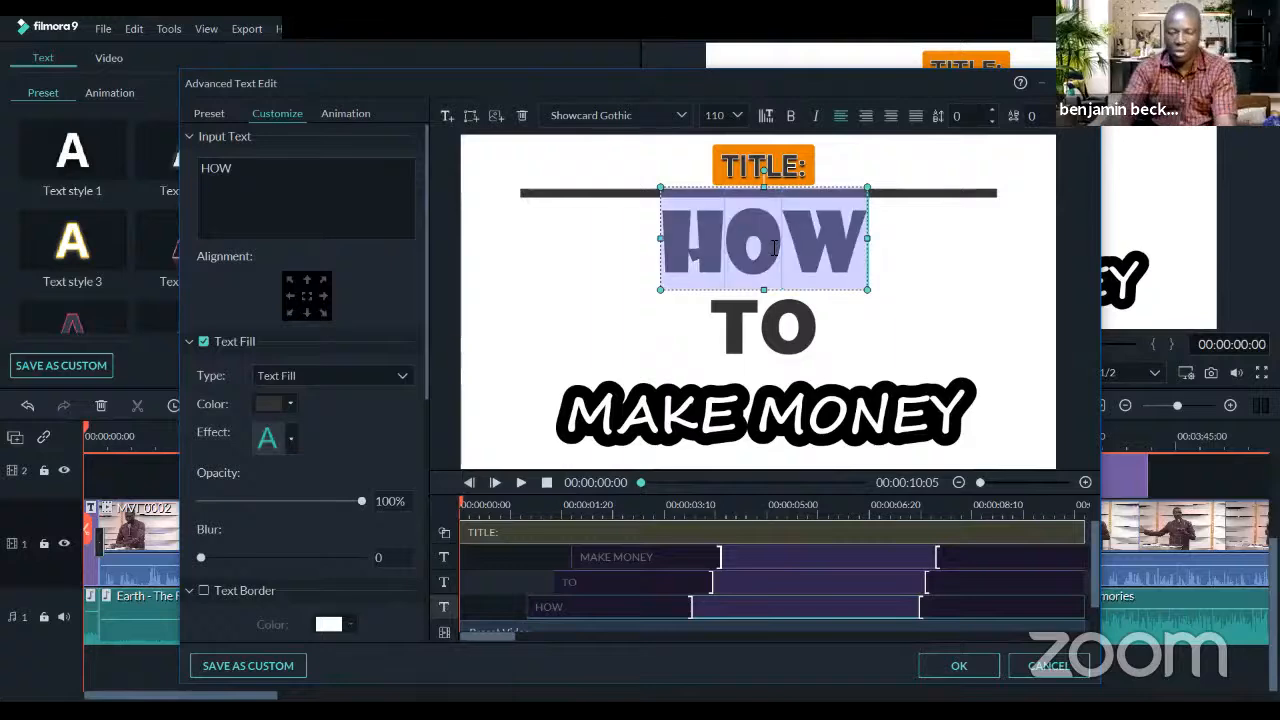
text(Contact)
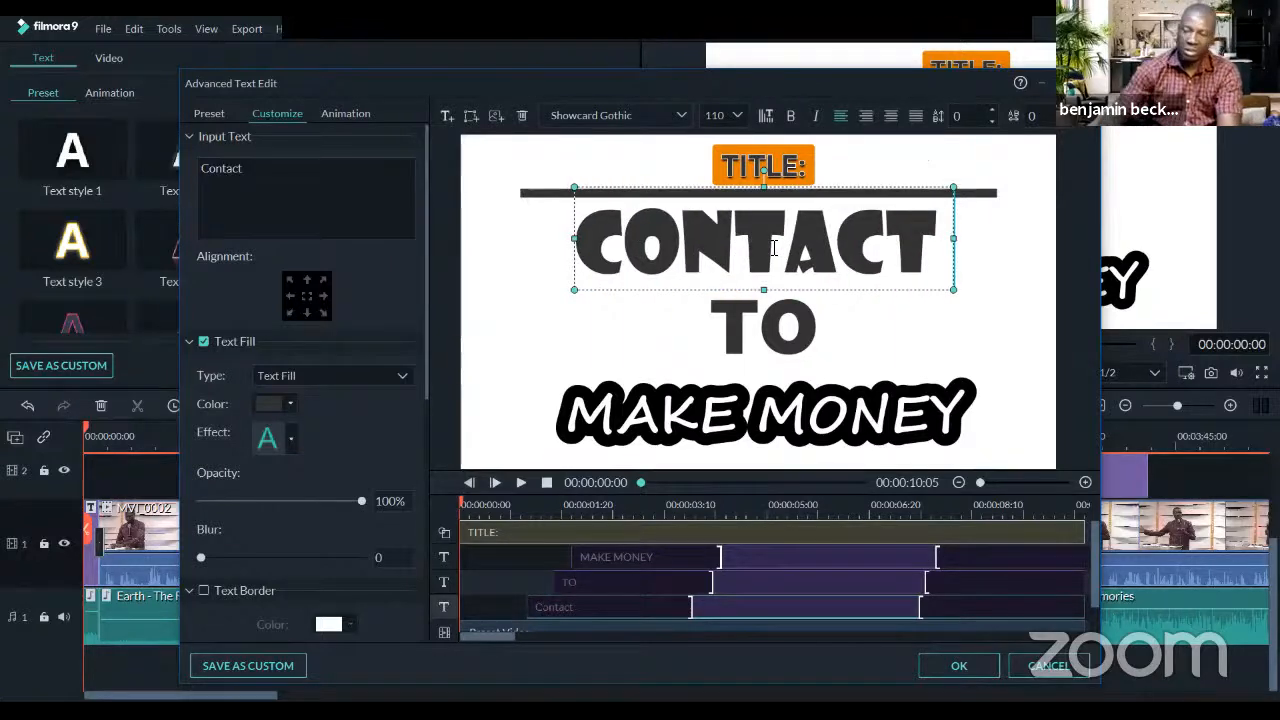
Replace the word TO in the closing title with "Us" and apply the text changes
click(794, 336)
double_click(790, 338)
text(Us)
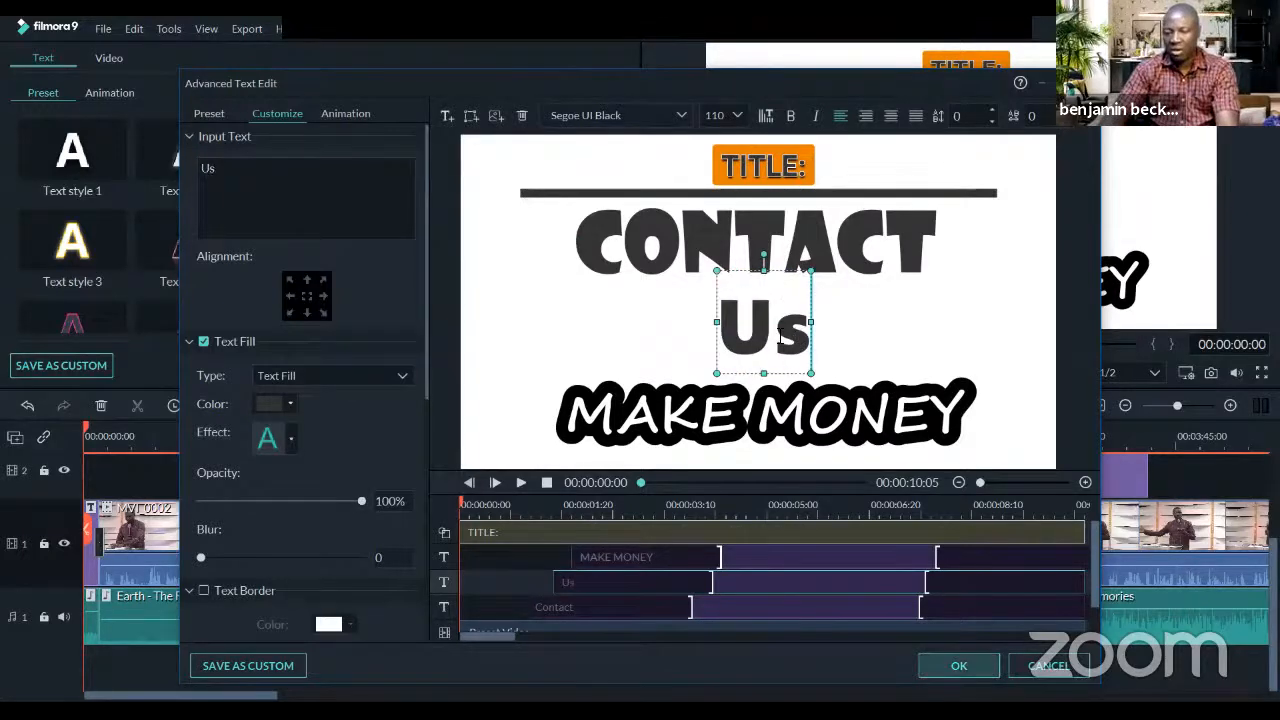
click(959, 665)
click(590, 366)
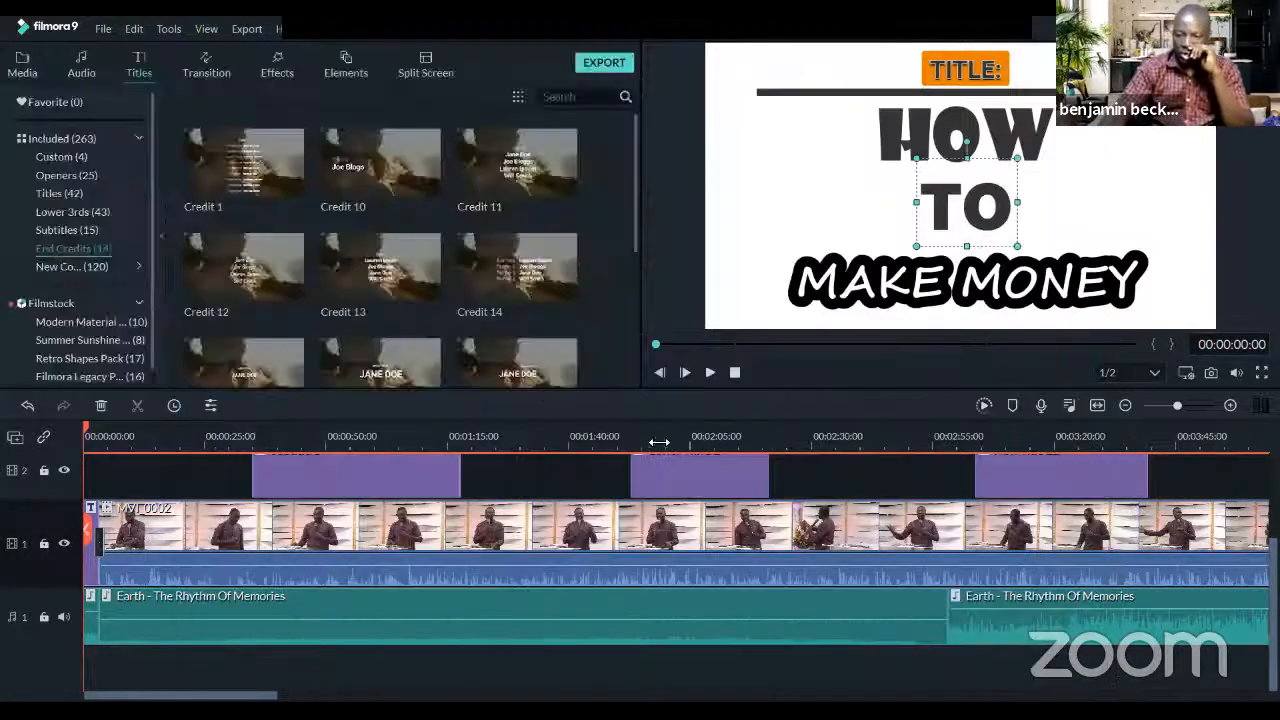
Play the end of the timeline to check the transition from the sermon clip into the Contact Us title
drag(591, 442, 220, 446)
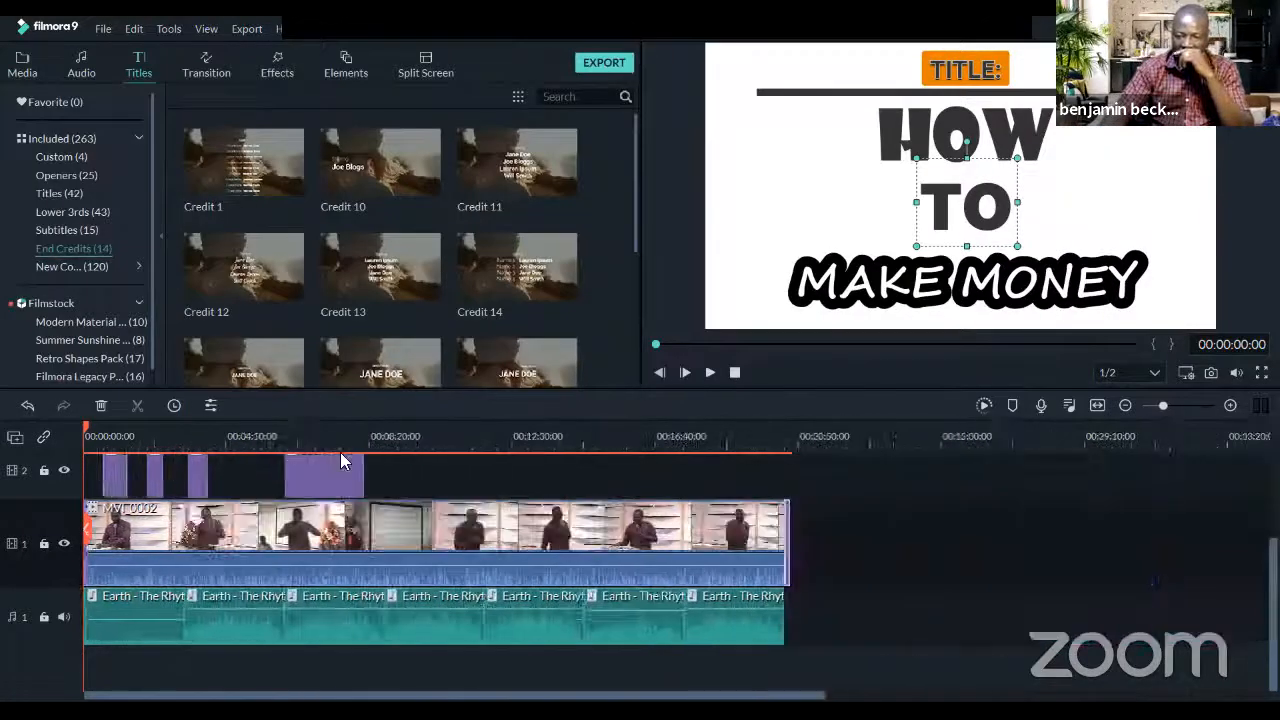
click(785, 445)
key(space)
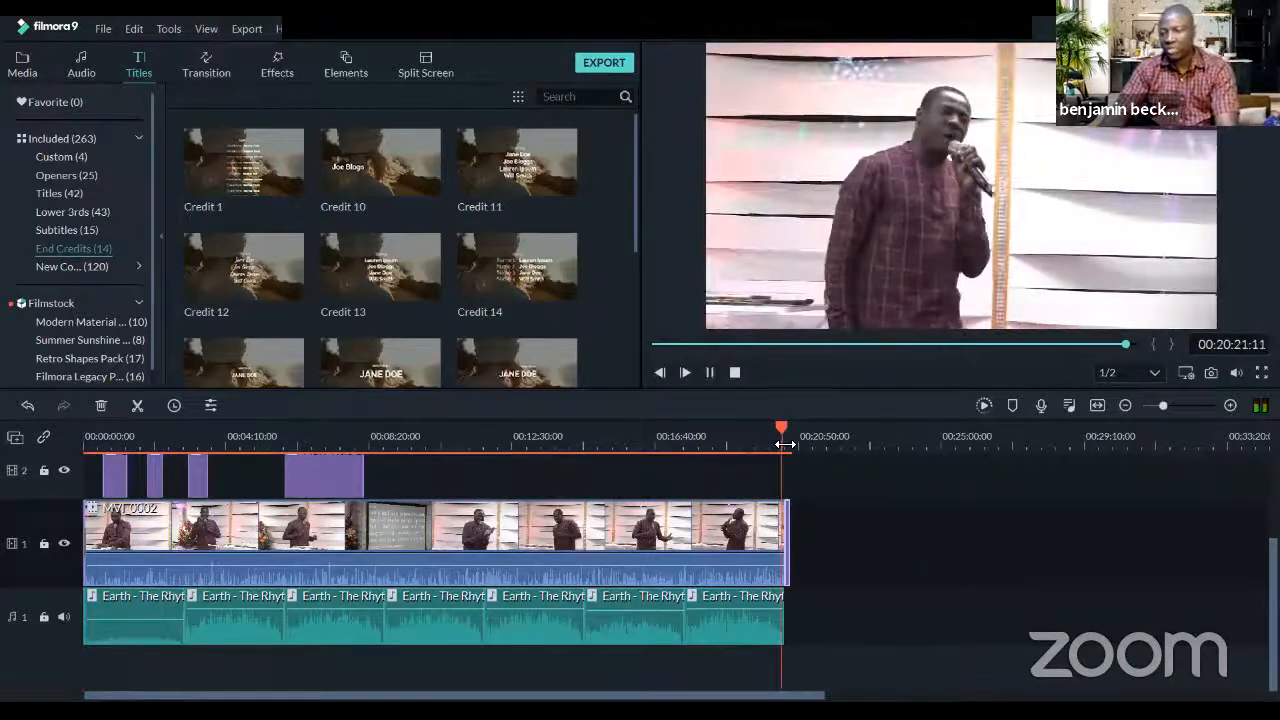
drag(596, 442, 681, 442)
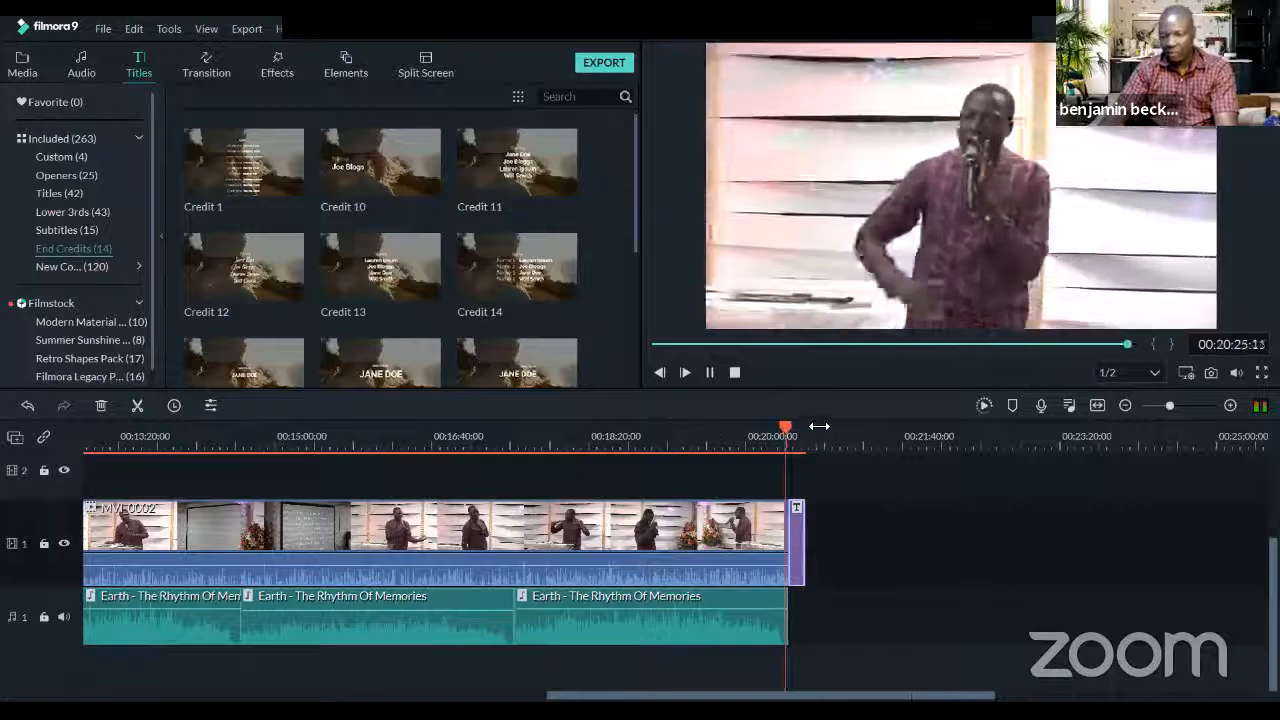
drag(1060, 443, 1130, 442)
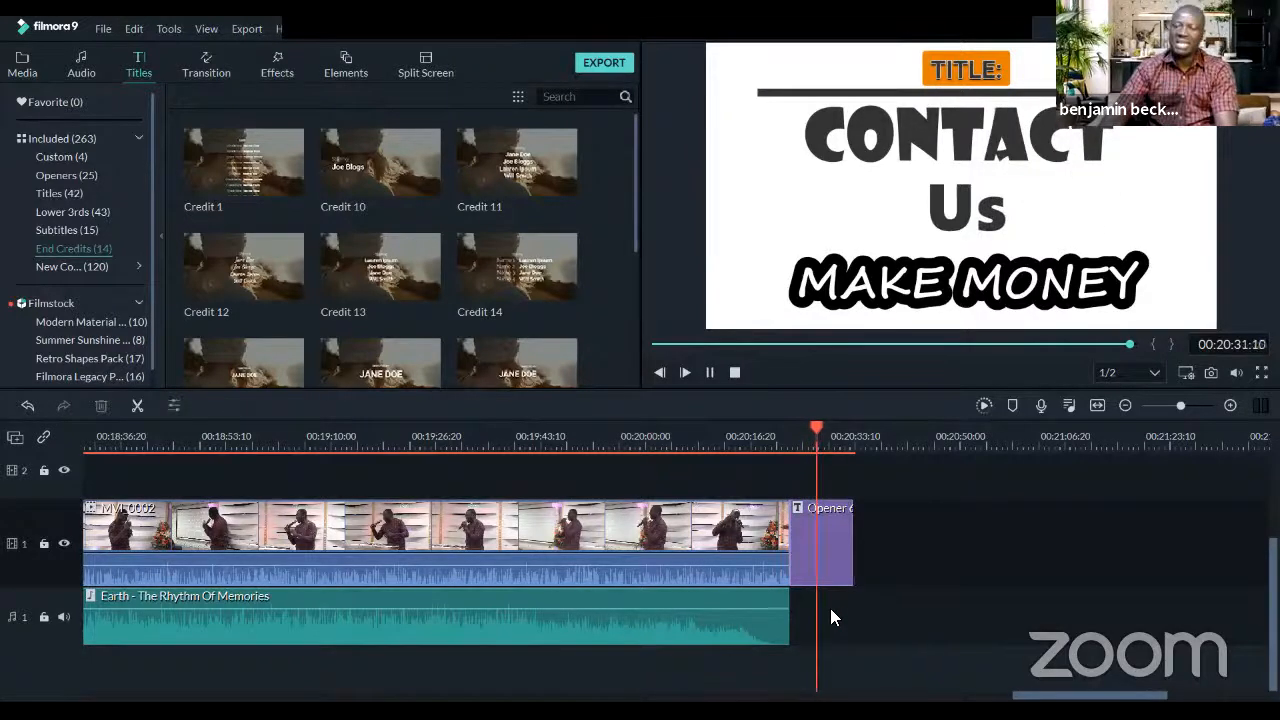
key(space)
Bring the whole project into view and move the playhead to 00:05:43:22, near the start of the fourth title on track 2
drag(1078, 695, 145, 695)
drag(885, 422, 142, 436)
drag(820, 432, 140, 434)
drag(1179, 405, 1158, 406)
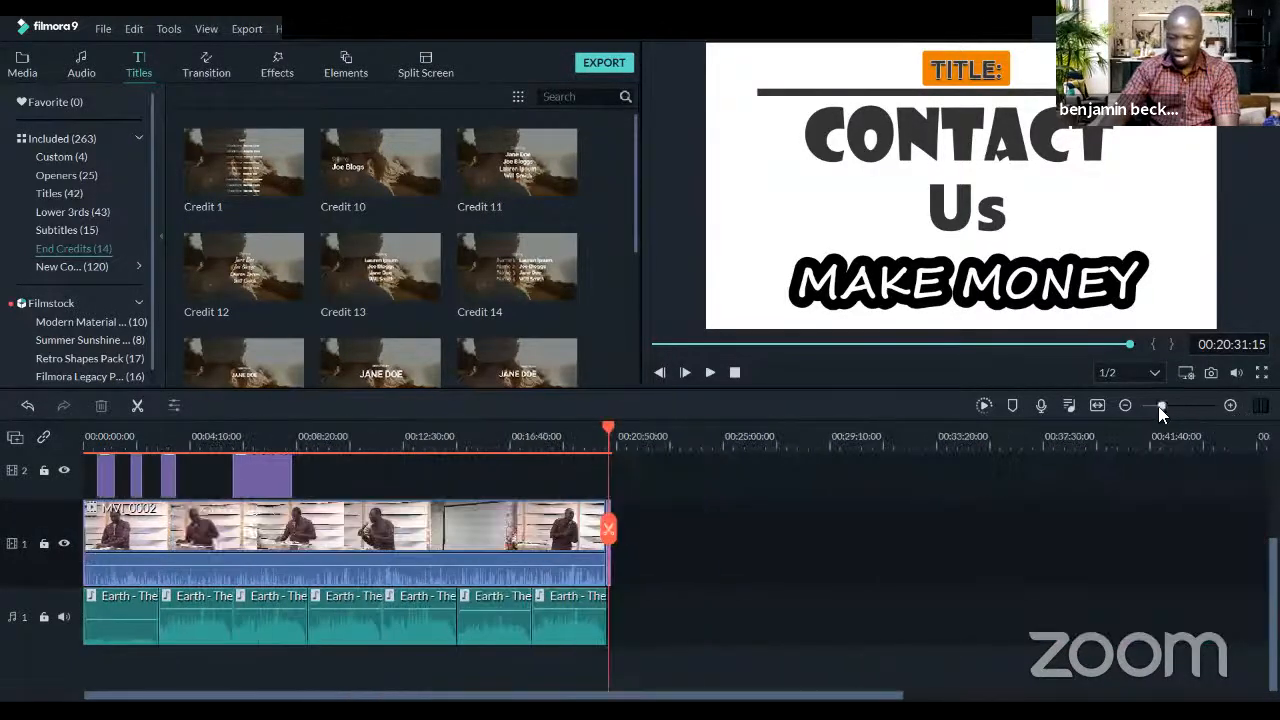
click(231, 440)
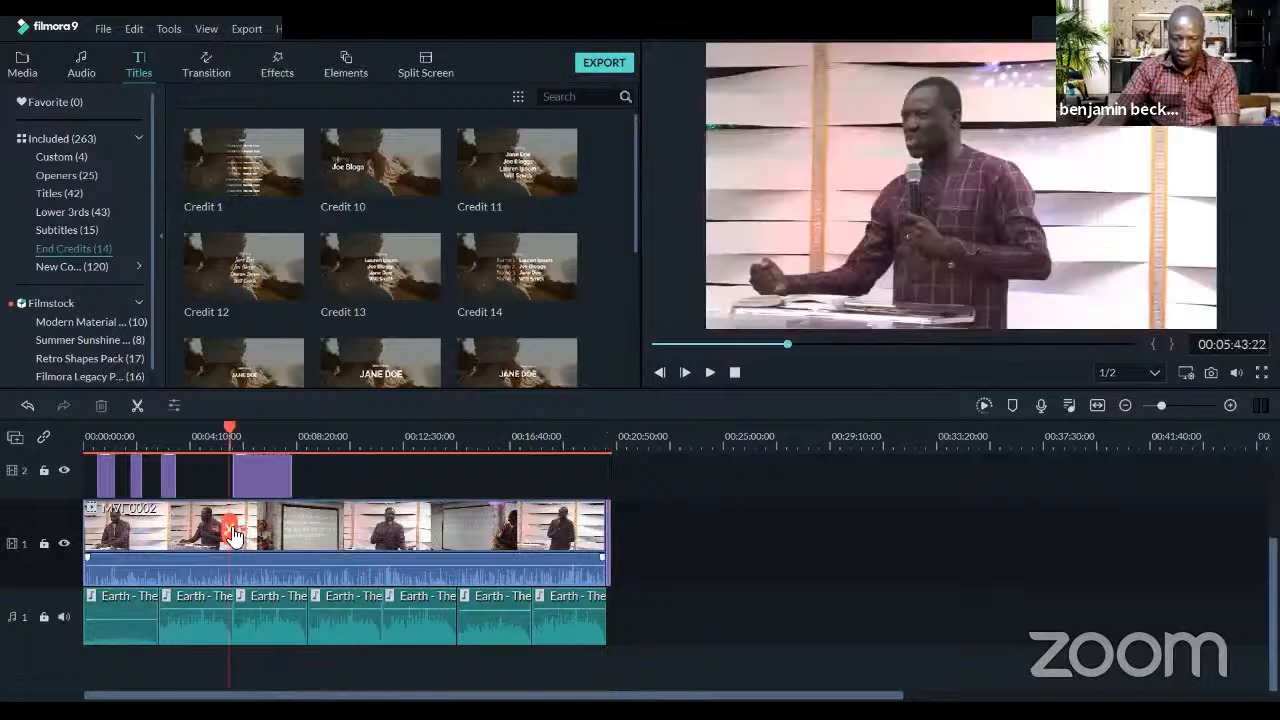
Split the sermon clip on track 1 at 00:05:43:22 and delete the part after the split
click(230, 537)
click(230, 530)
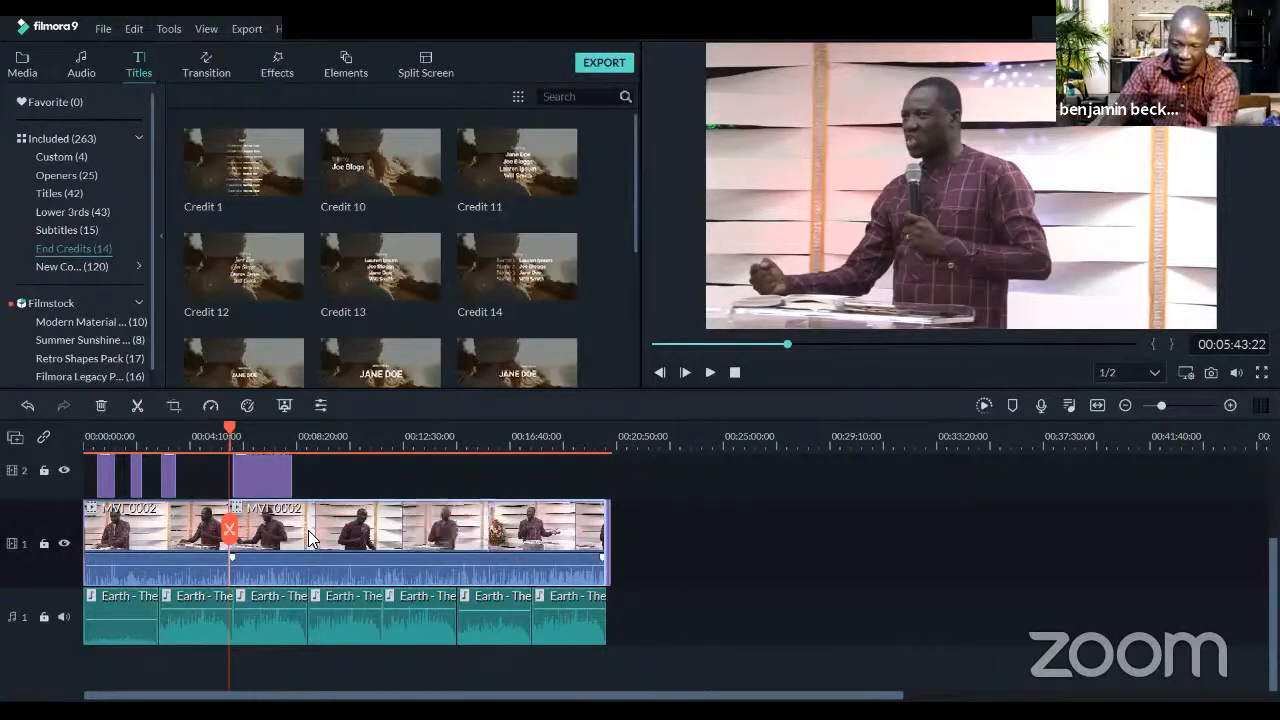
key(Delete)
Delete the five music clips on the audio track that start after the shortened sermon clip
click(263, 624)
key(Delete)
click(337, 624)
key(Delete)
click(392, 618)
key(Delete)
click(263, 618)
key(Delete)
click(303, 618)
key(Delete)
Delete the fourth title on track 2 and the closing title at the end of the sermon clip on track 1
click(270, 490)
key(Delete)
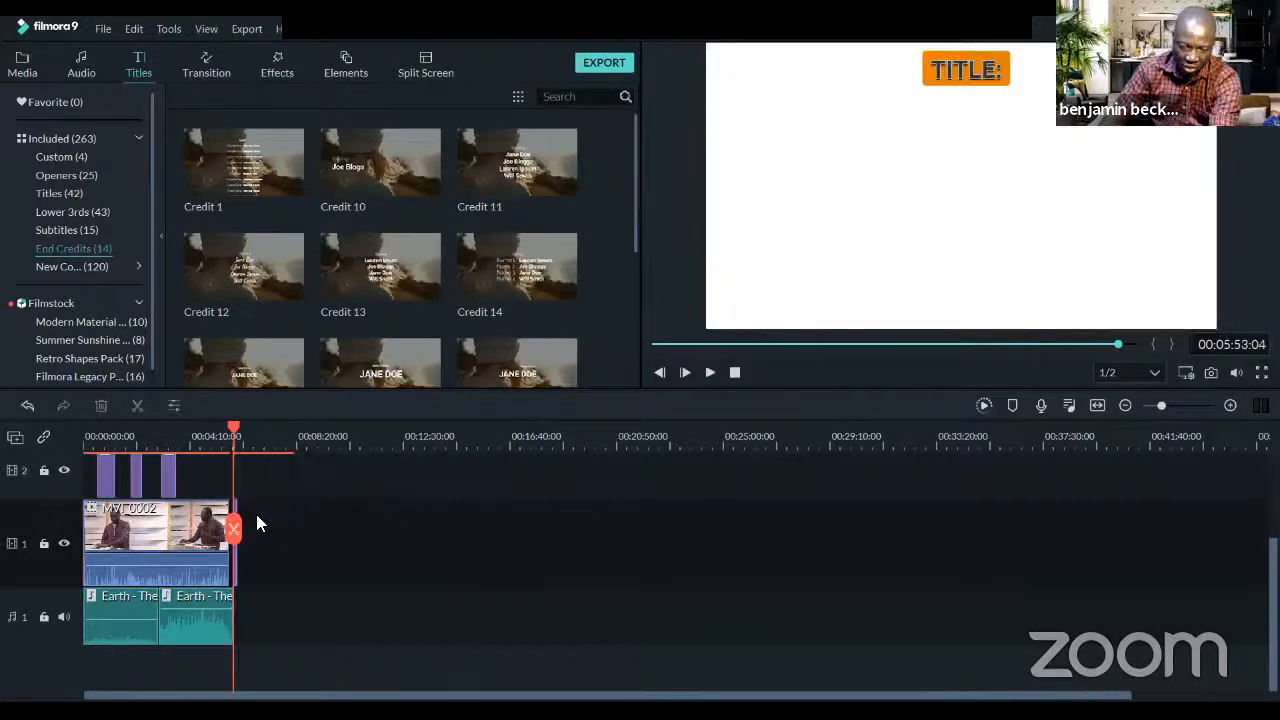
scroll(260, 510, up, 2)
click(234, 651)
key(Delete)
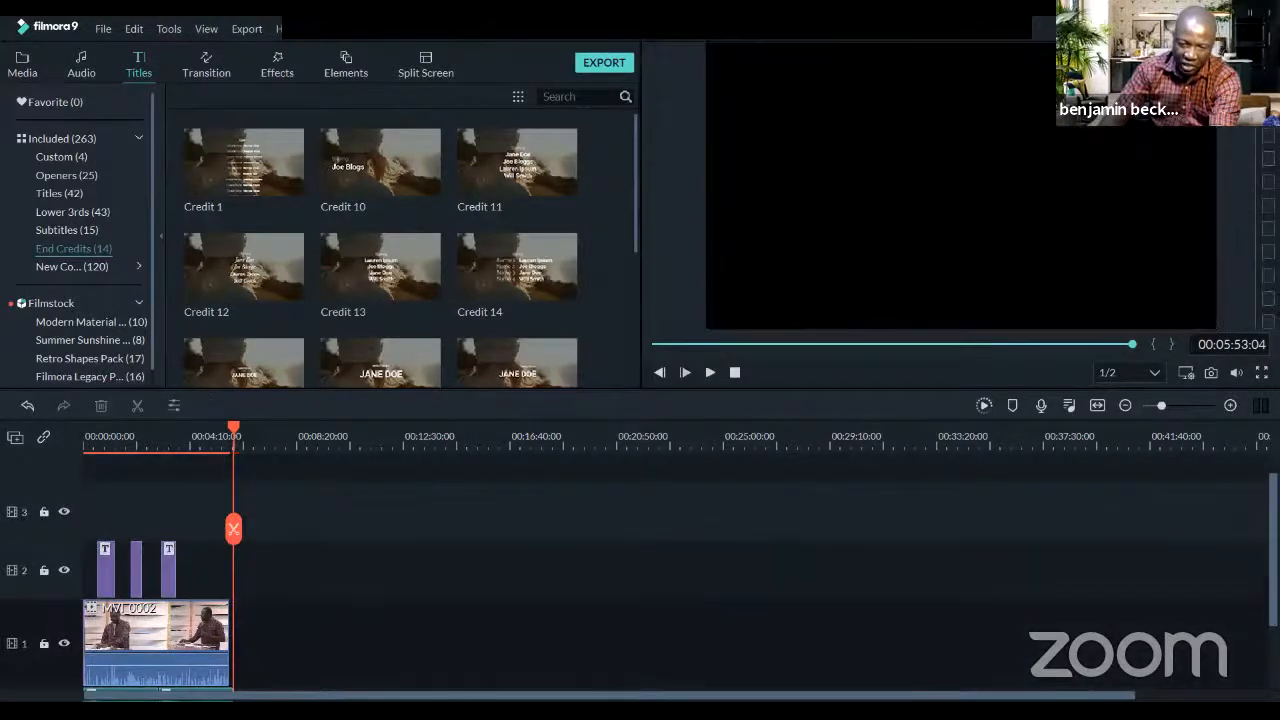
drag(413, 468, 520, 472)
drag(1090, 695, 270, 695)
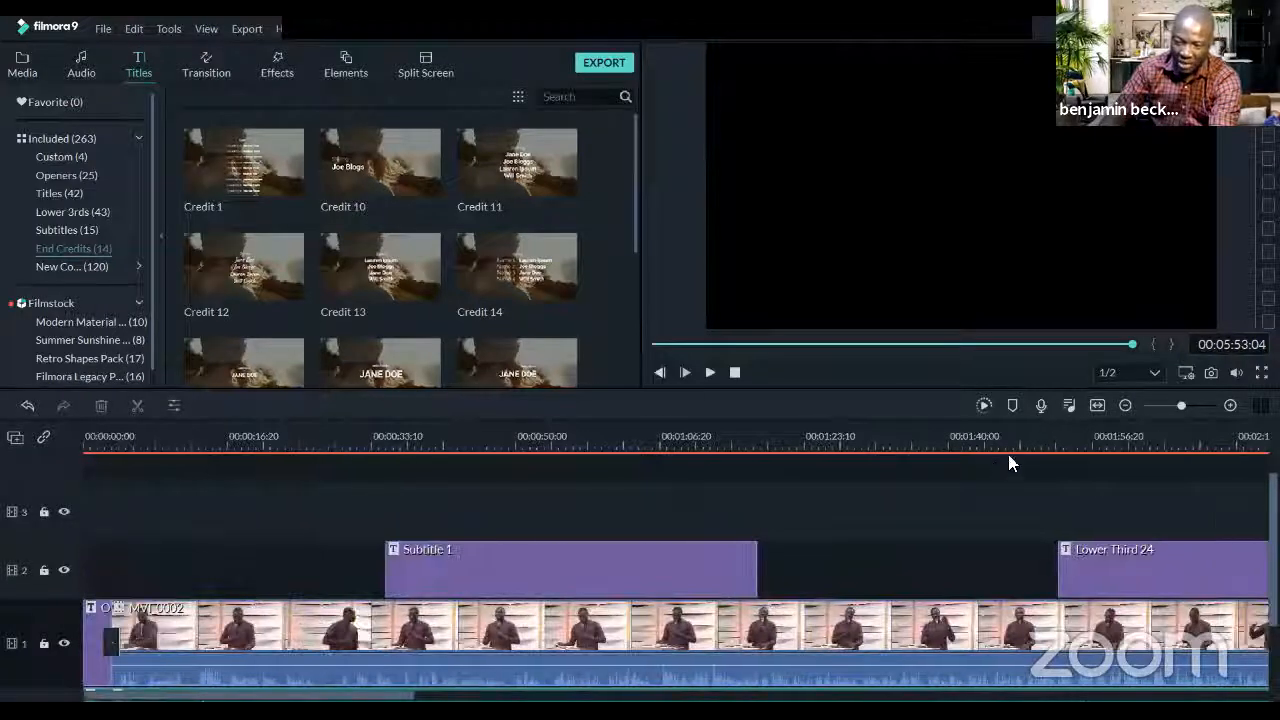
drag(609, 436, 397, 438)
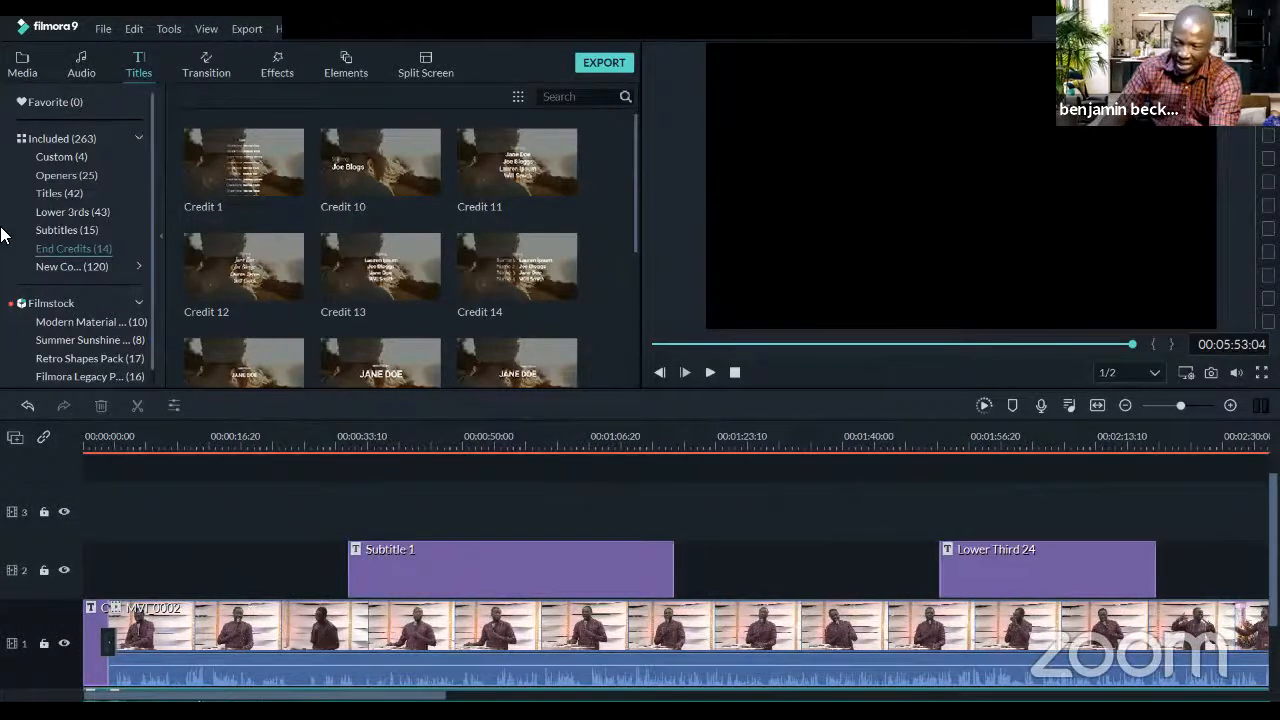
click(1172, 405)
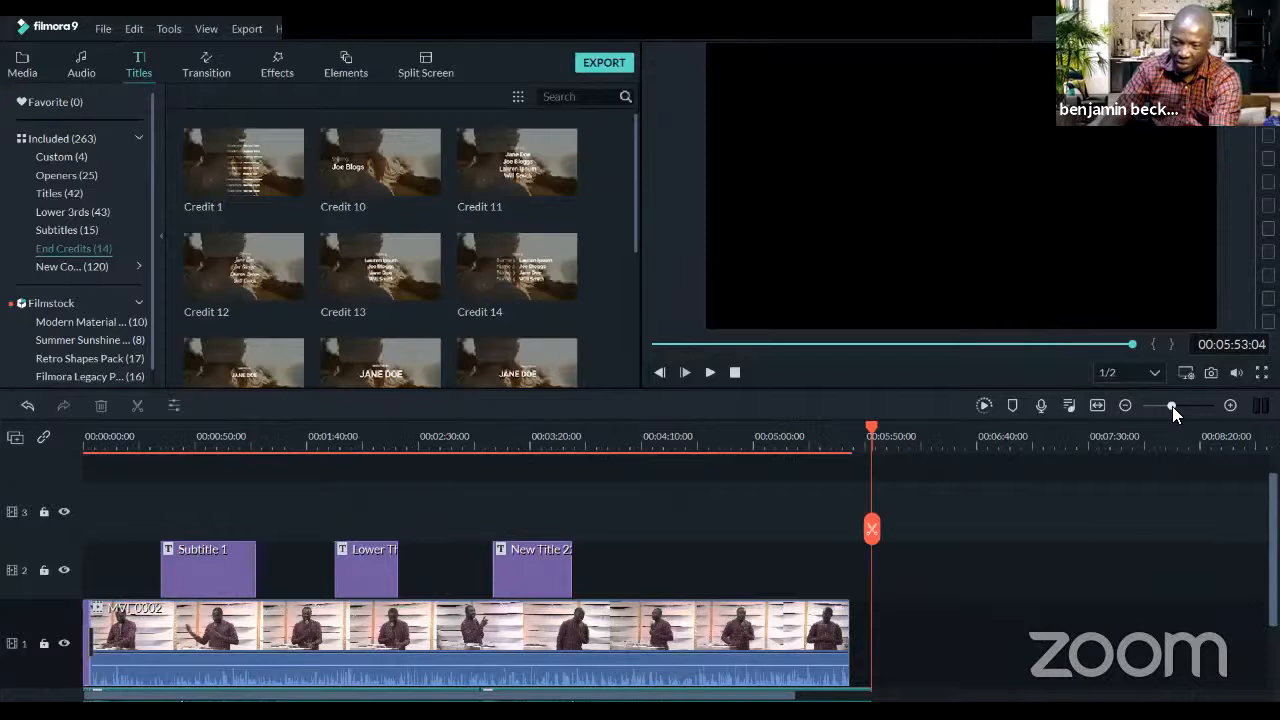
click(618, 437)
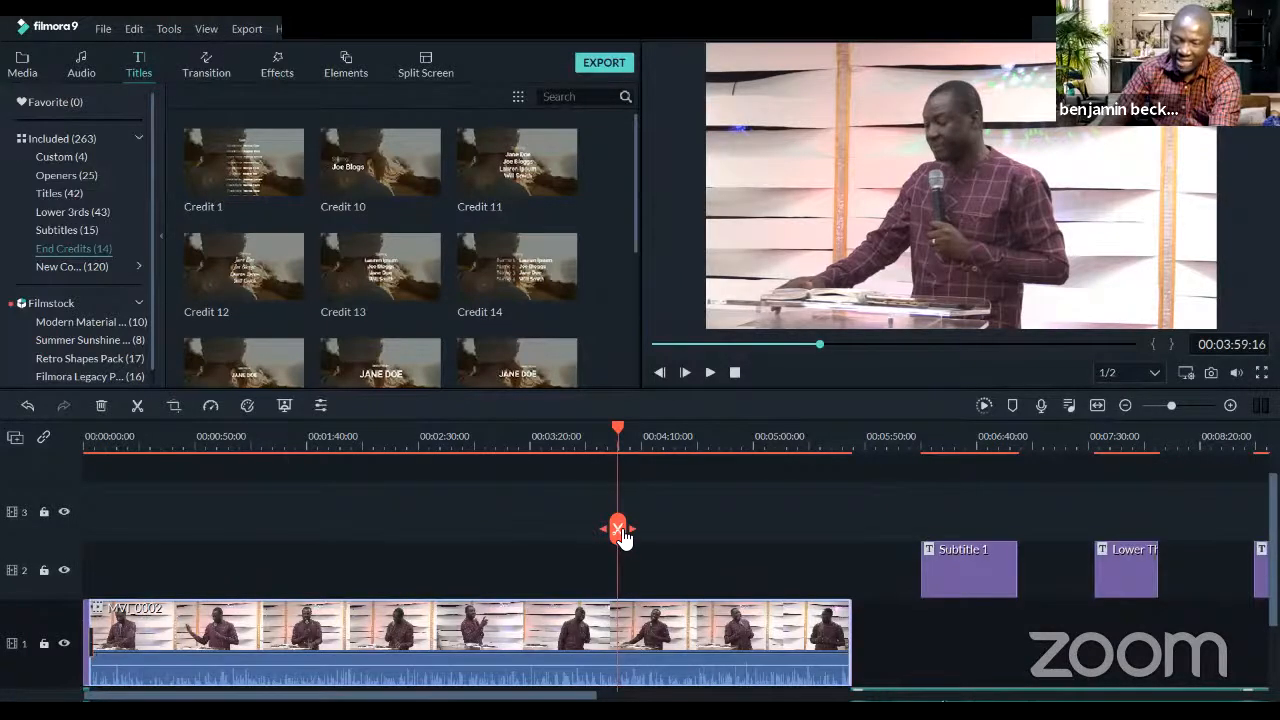
key(ctrl+z)
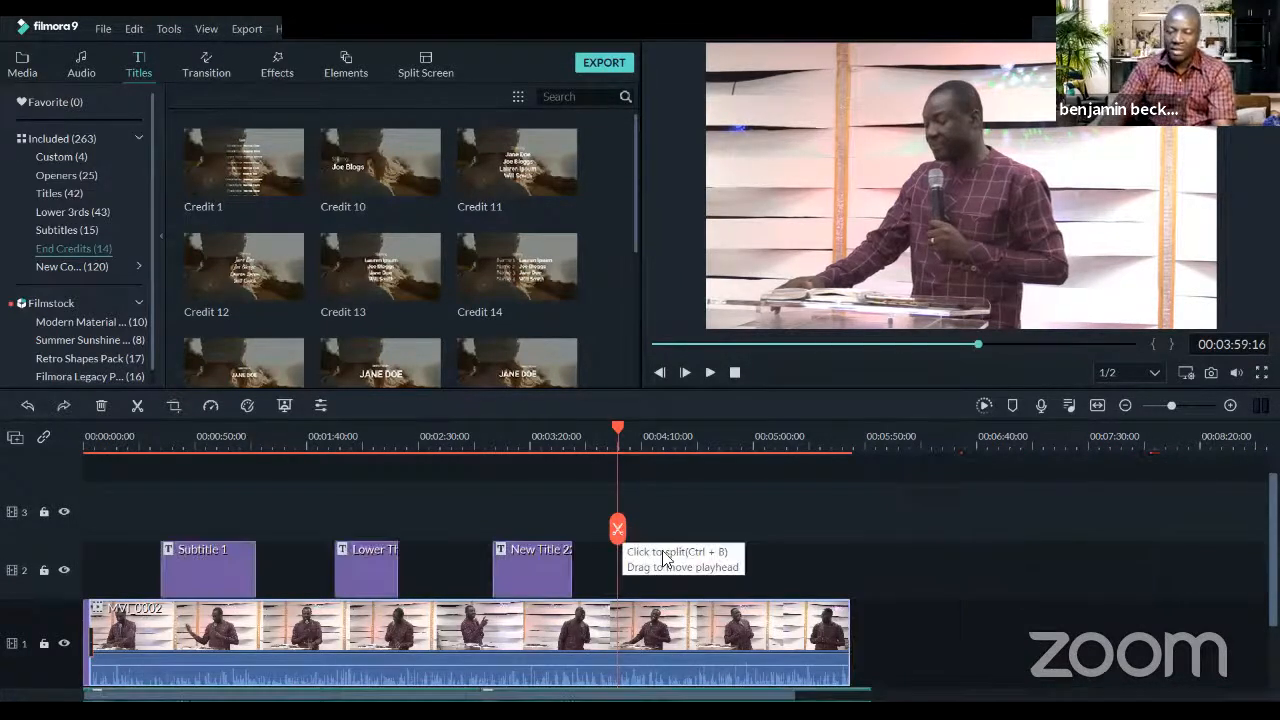
click(704, 612)
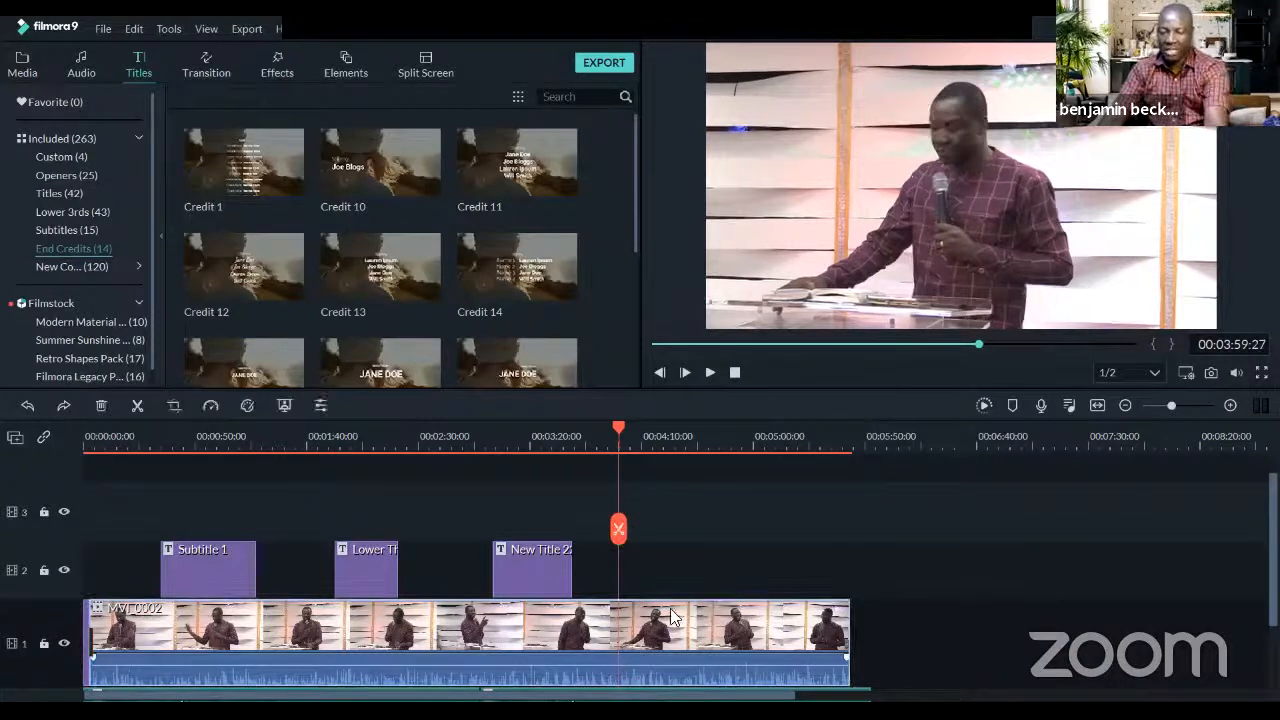
key(Delete)
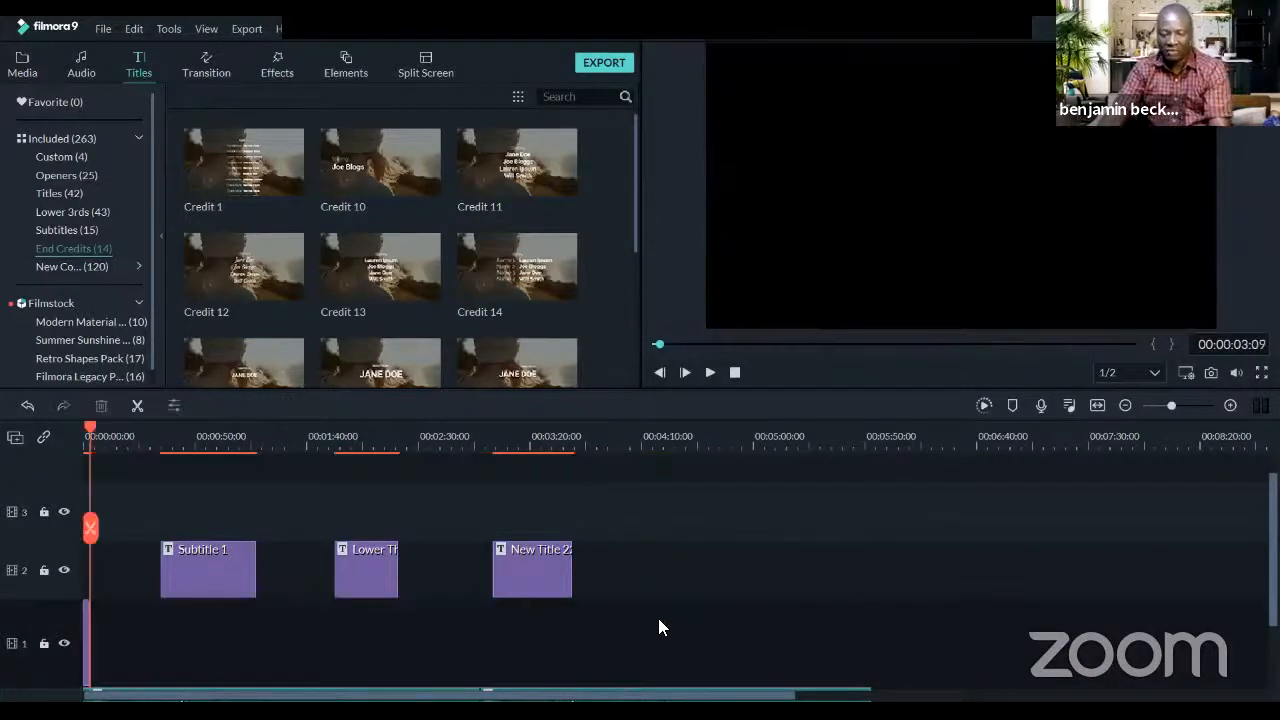
key(ctrl+z)
Split the sermon clip at 00:04:00:08 and delete the part after the split
click(619, 450)
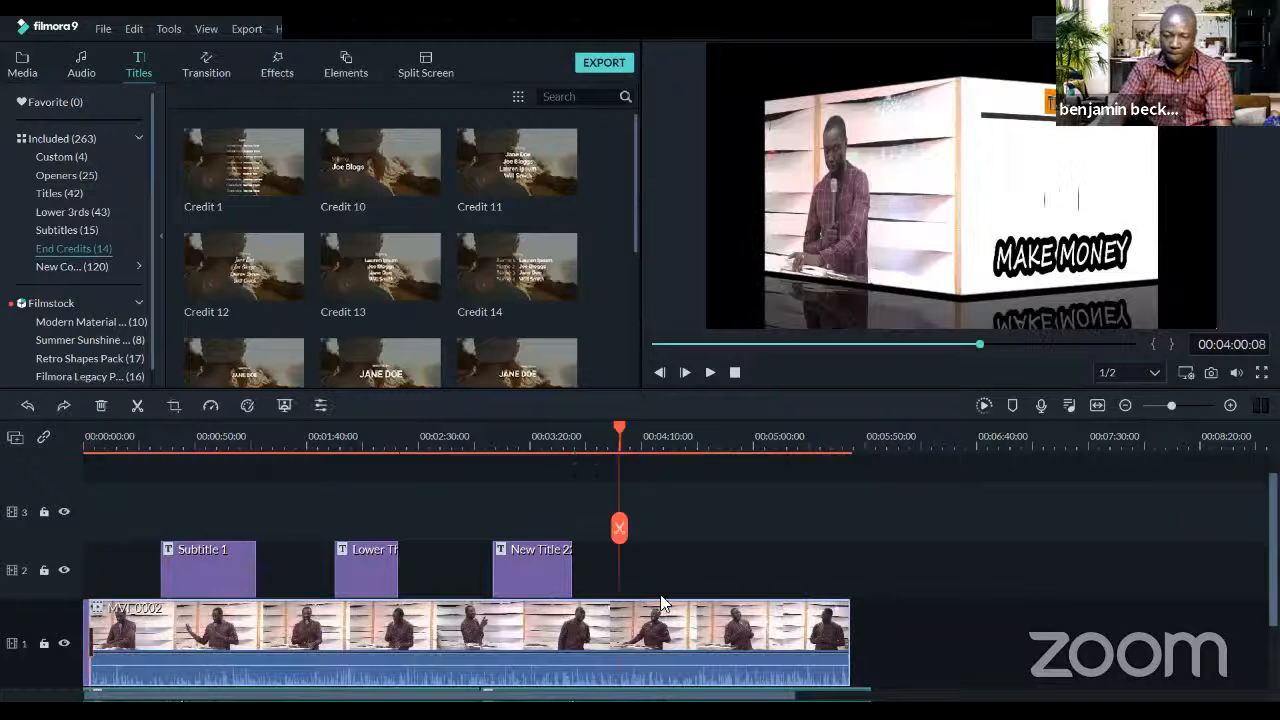
click(620, 530)
click(690, 646)
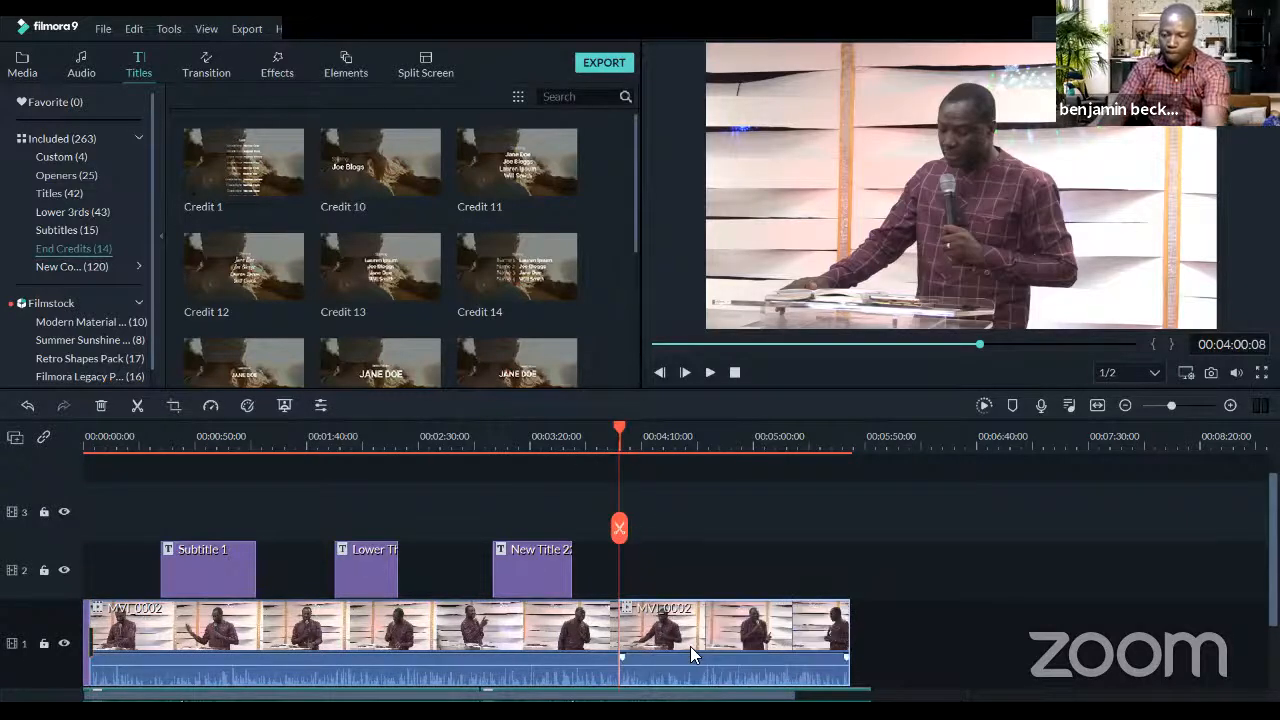
key(Delete)
Trim the end of the second music clip to the end of the sermon clip at 00:04:00:08
scroll(524, 531, down, 3)
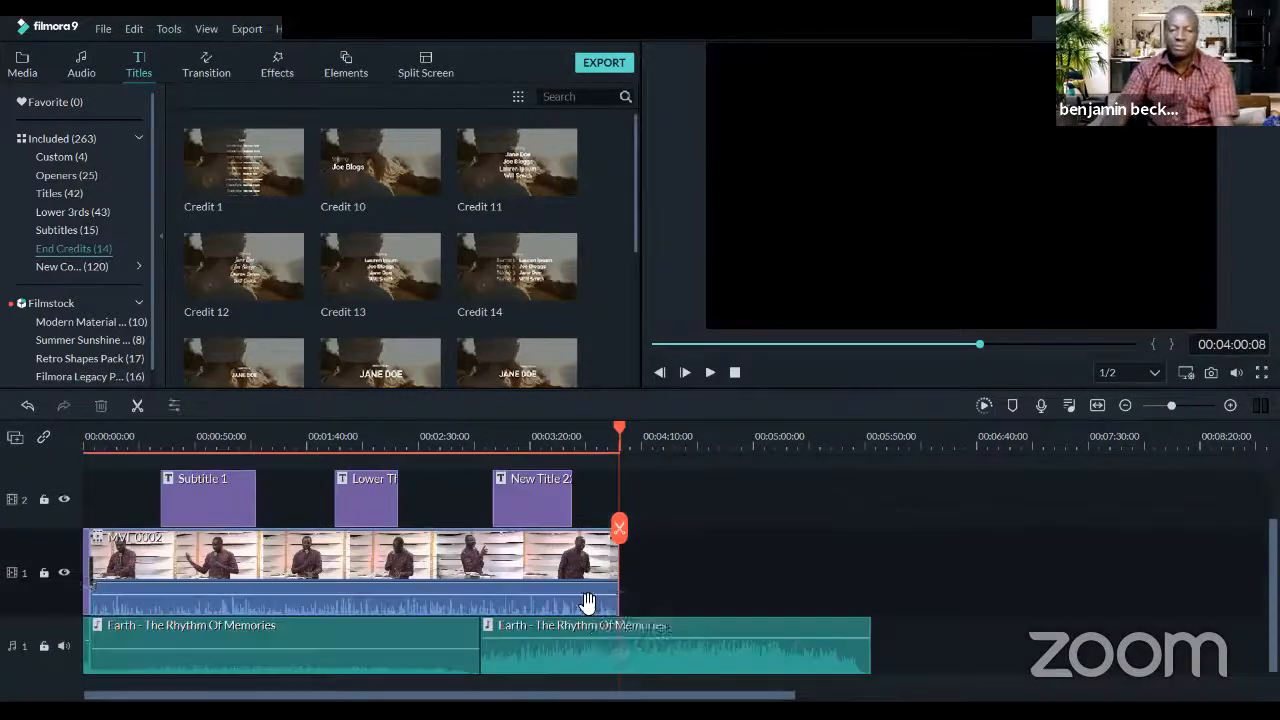
click(702, 635)
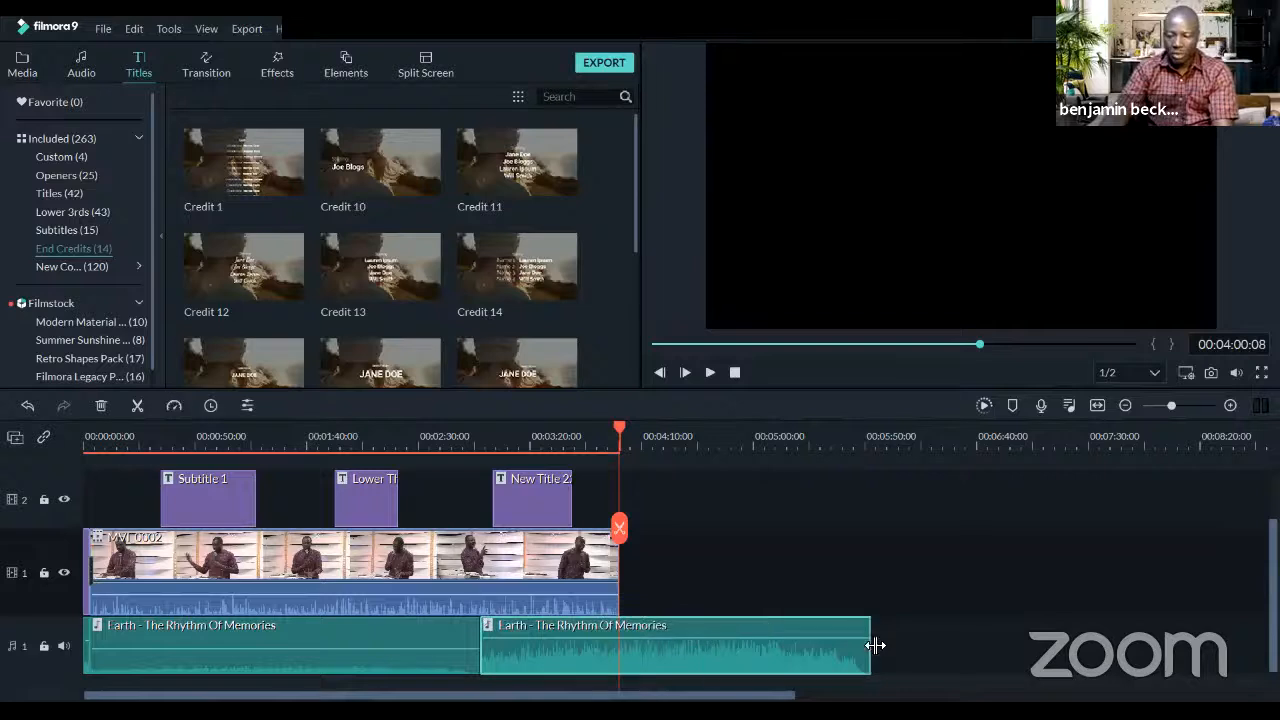
drag(868, 648, 620, 635)
scroll(572, 498, up, 3)
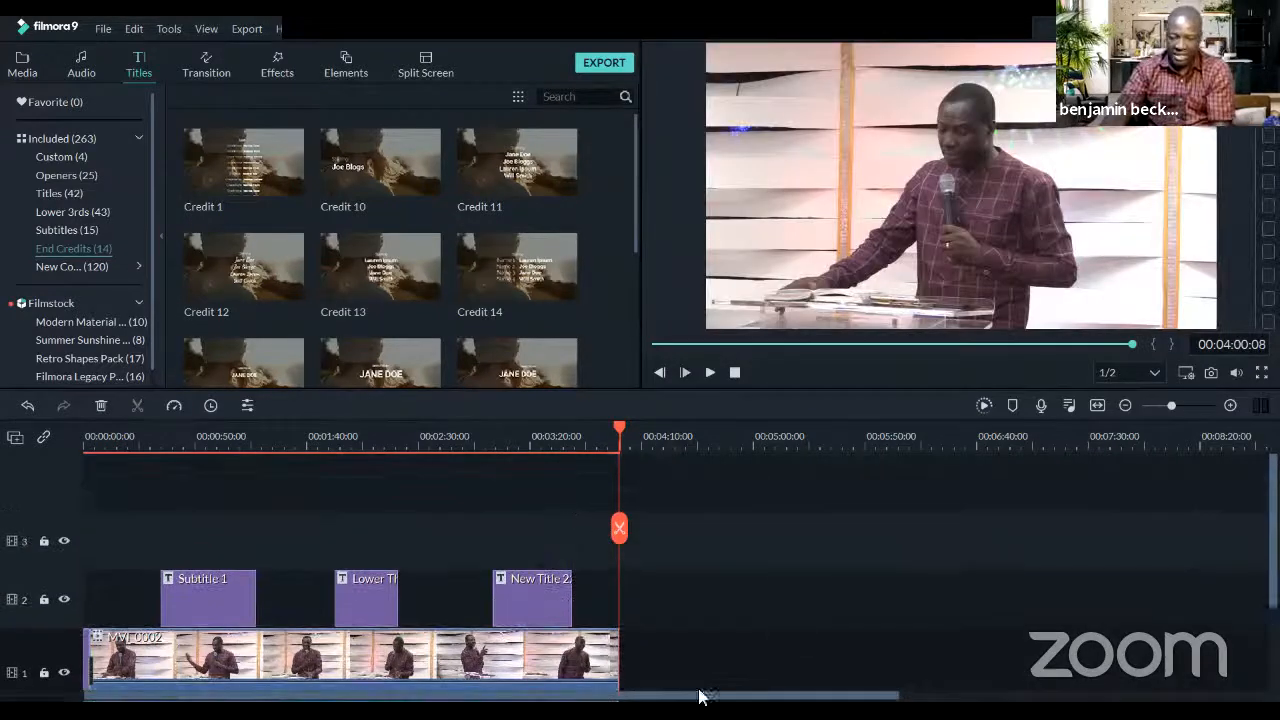
scroll(252, 515, down, 3)
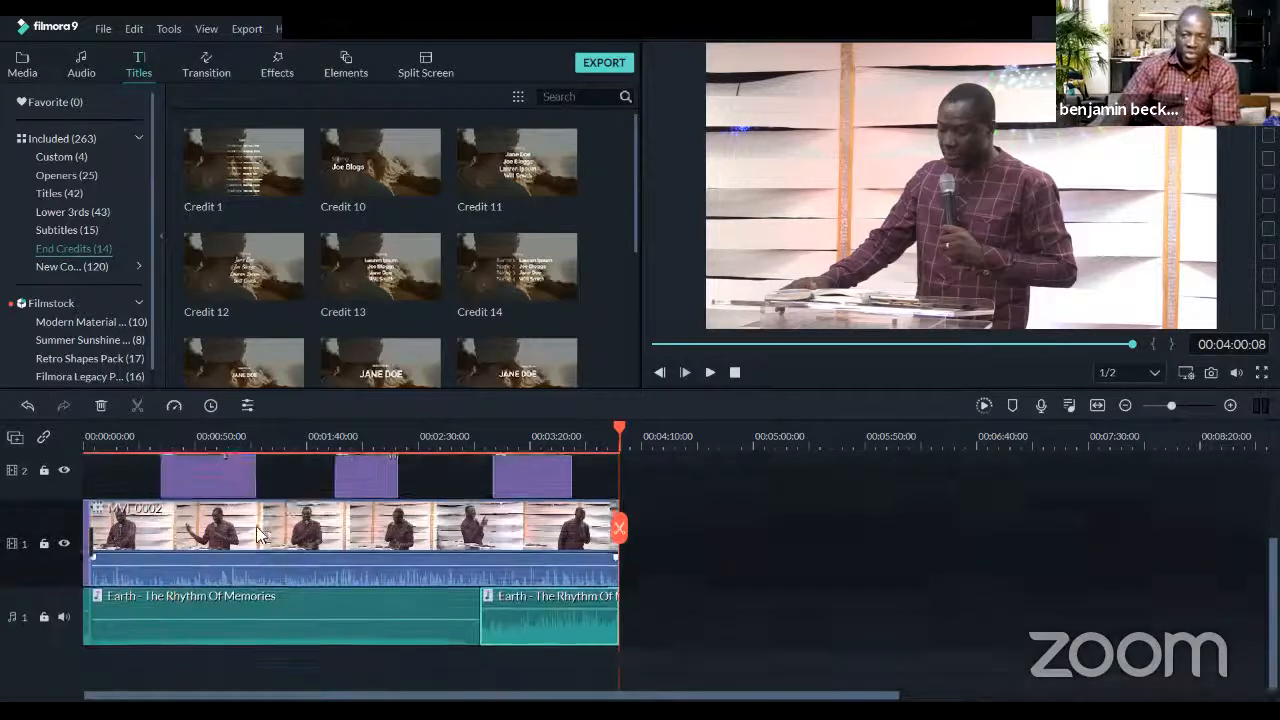
scroll(256, 526, up, 3)
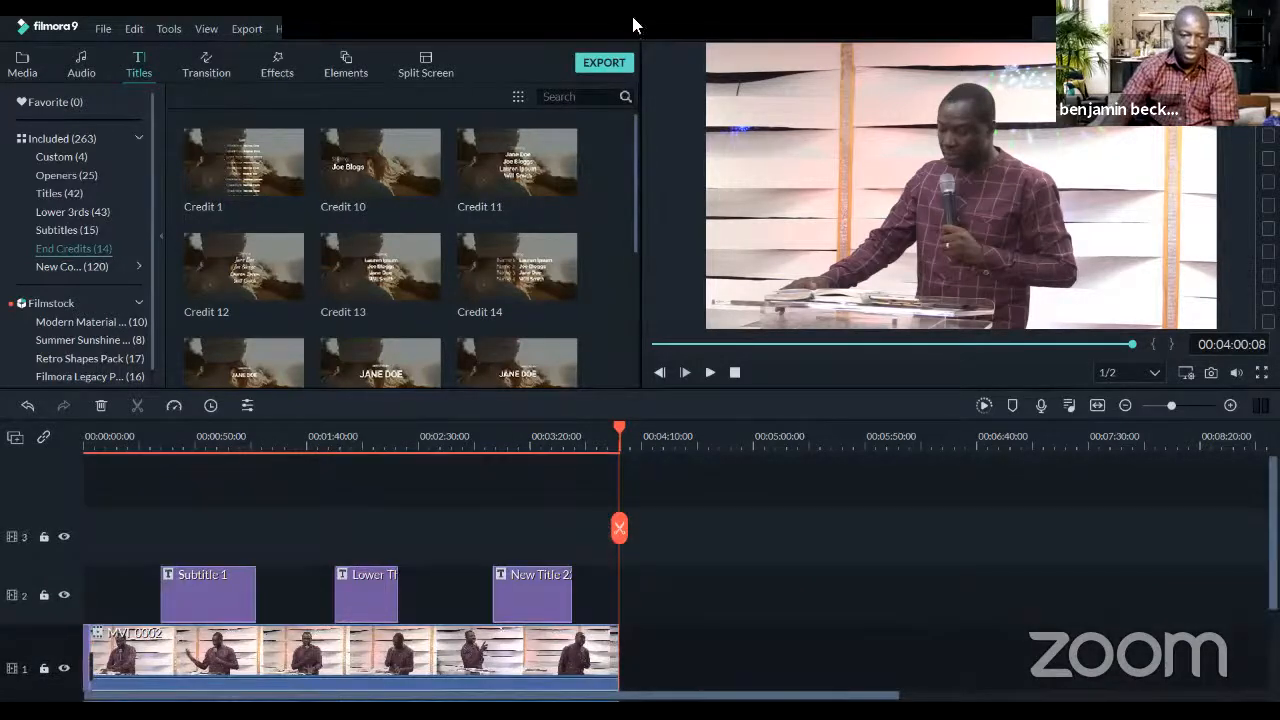
scroll(333, 498, down, 3)
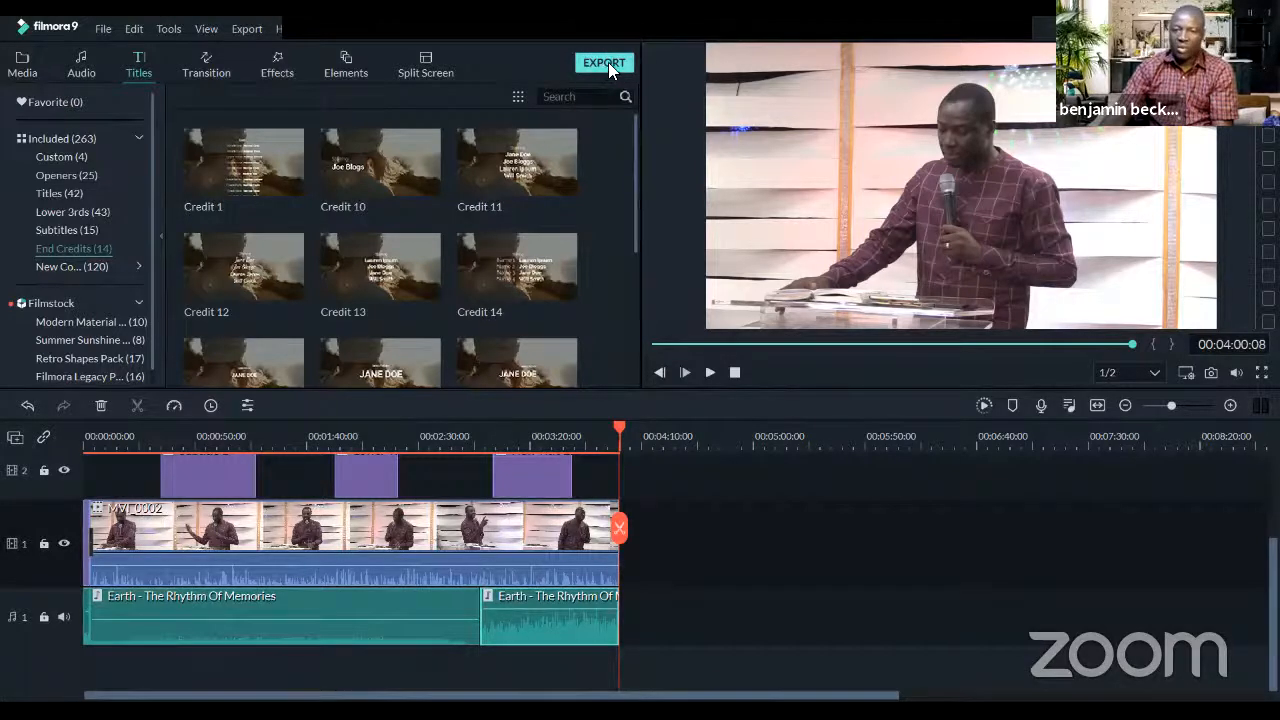
Open the export window and examine the export options for Local, Device, YouTube, Vimeo and DVD
click(604, 63)
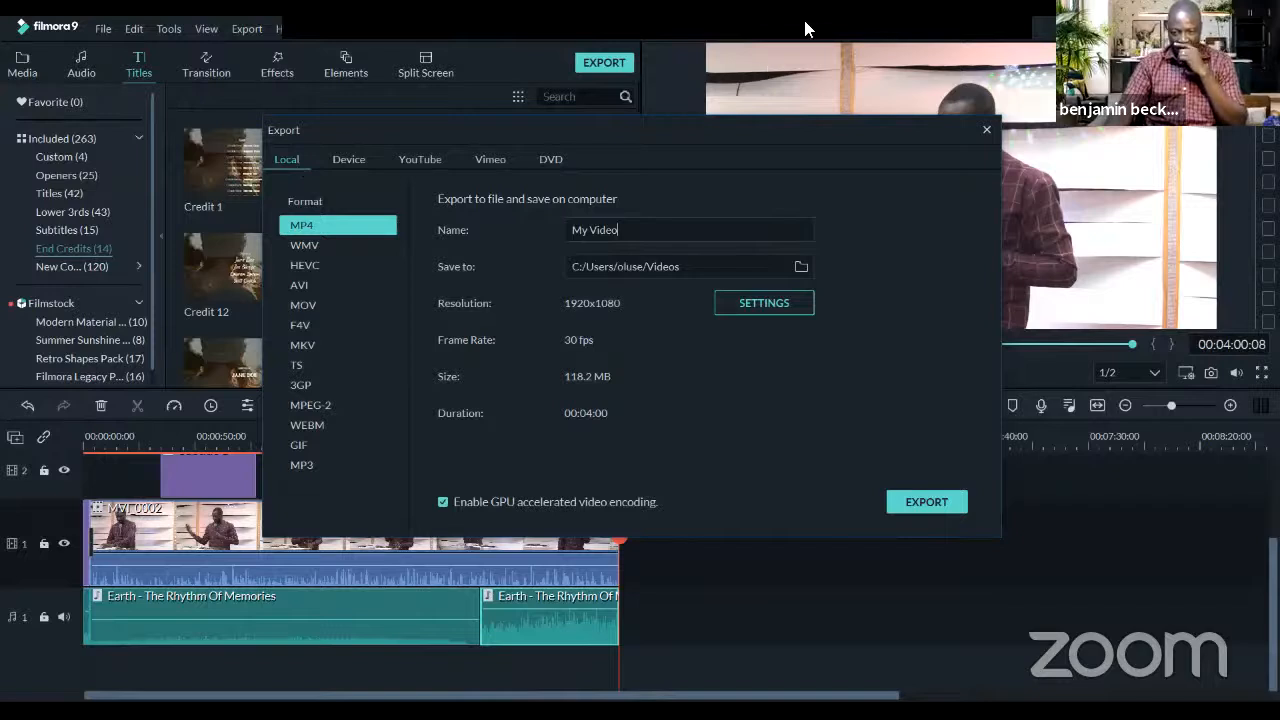
mouse_move(851, 43)
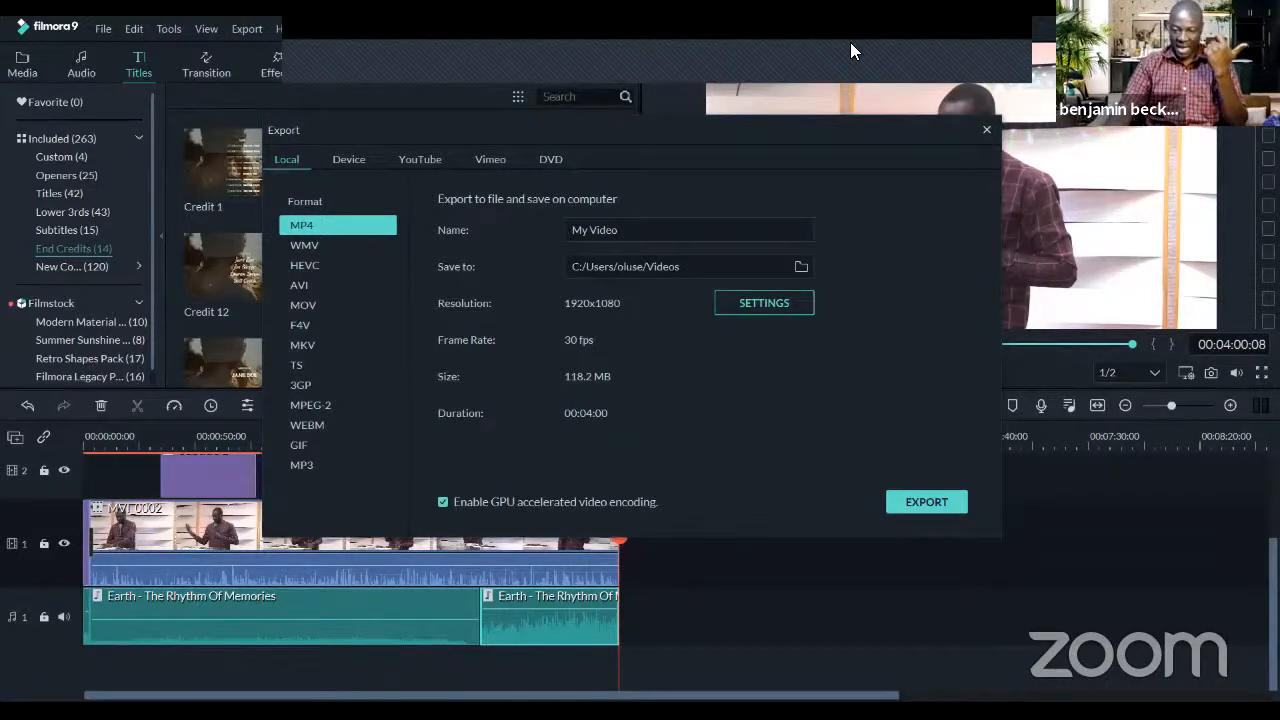
click(320, 201)
click(290, 159)
click(287, 163)
click(350, 161)
click(342, 200)
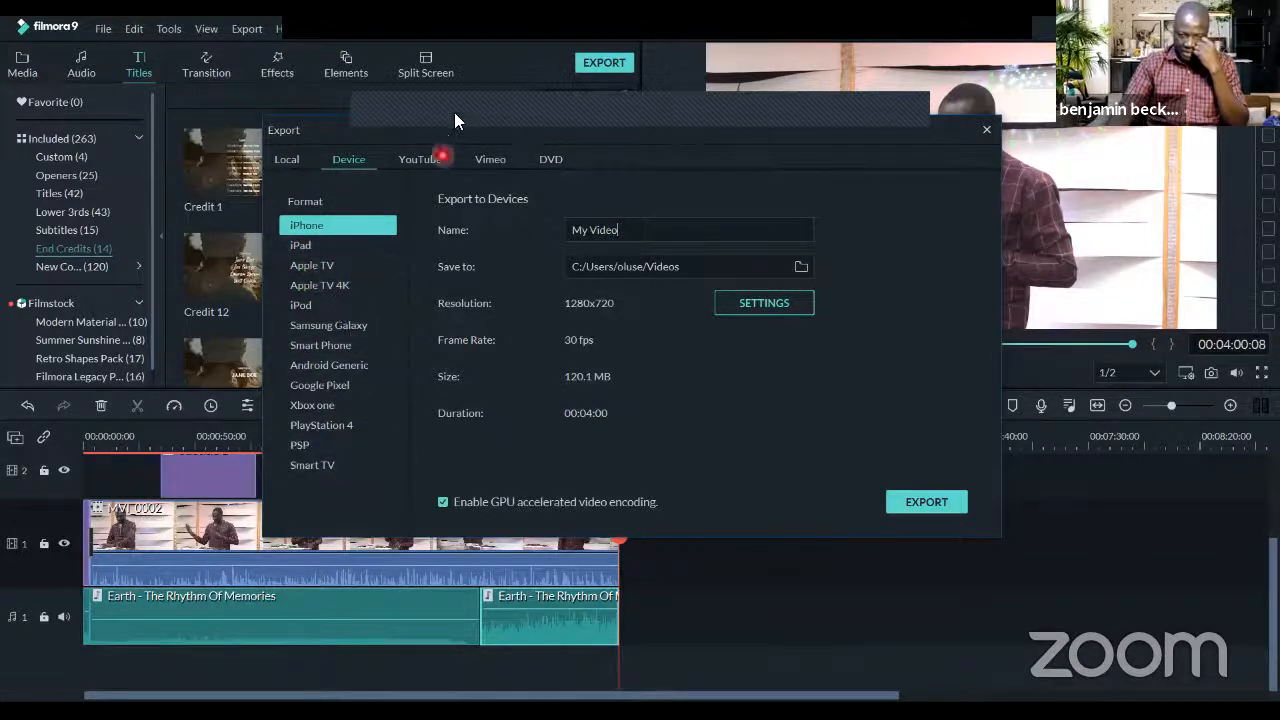
click(430, 157)
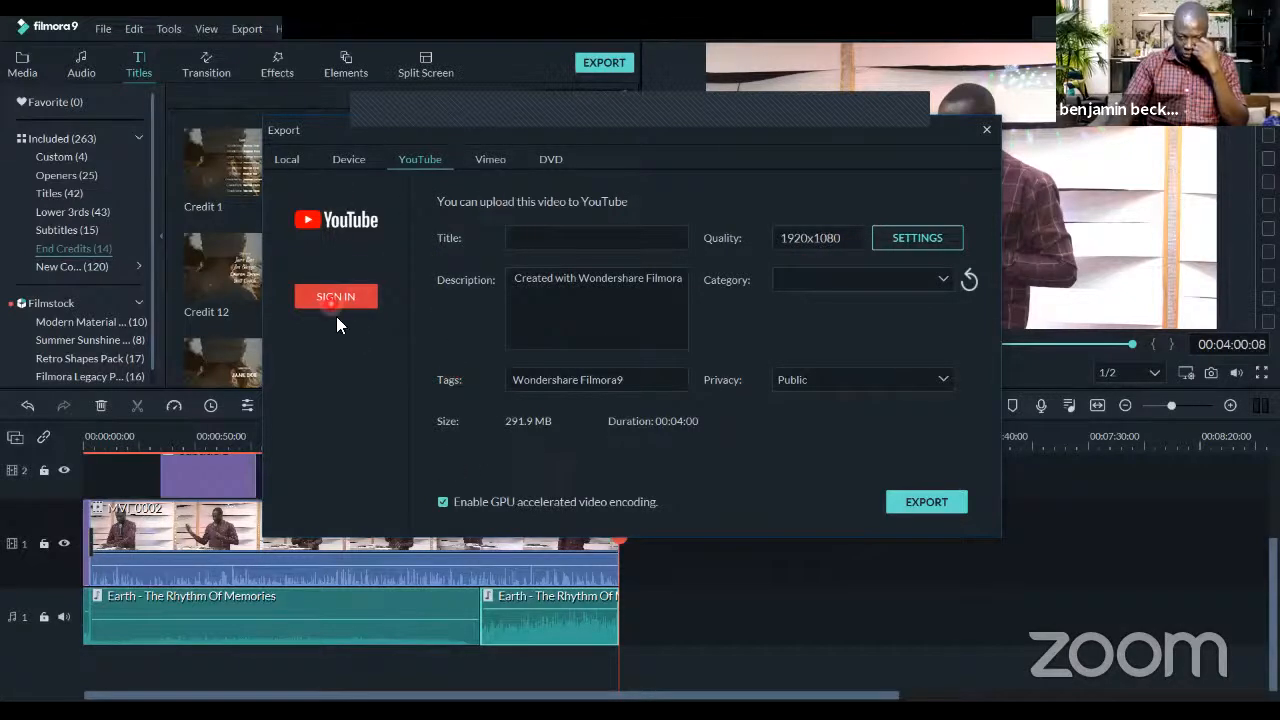
click(492, 159)
click(548, 159)
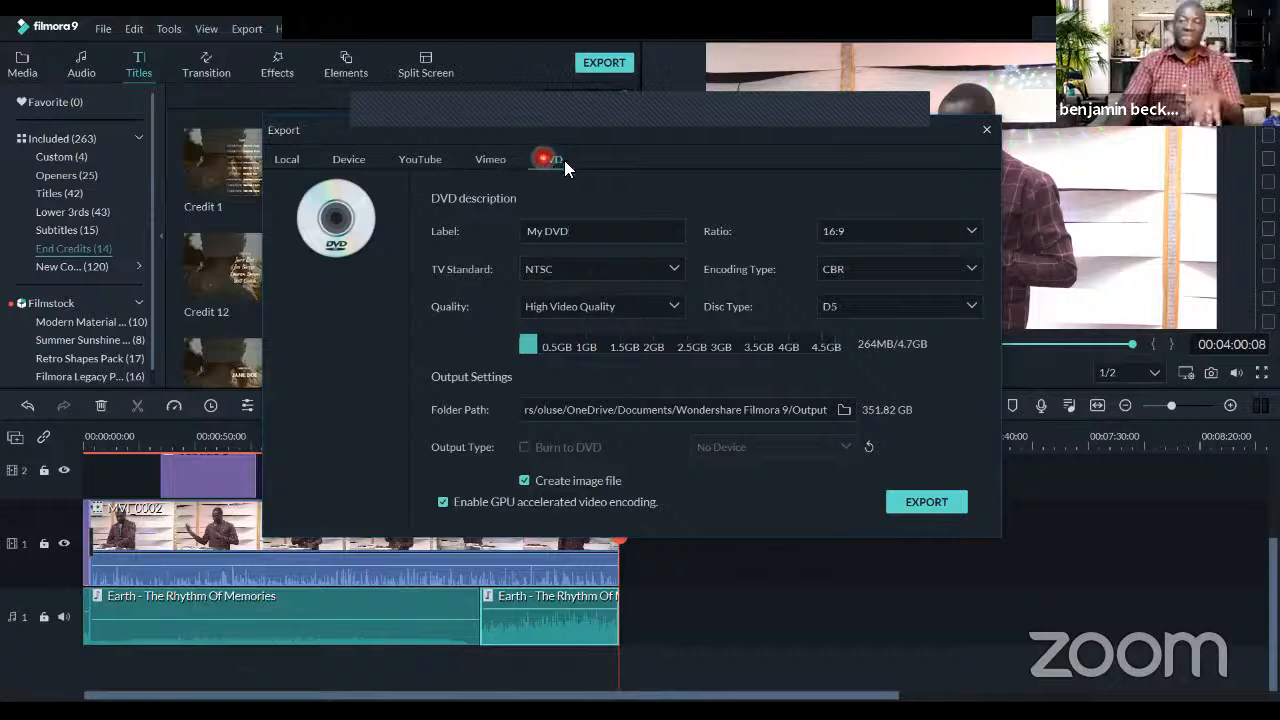
Return to the Local export options, check the MP3 format, and choose MP4 as the export format
click(286, 160)
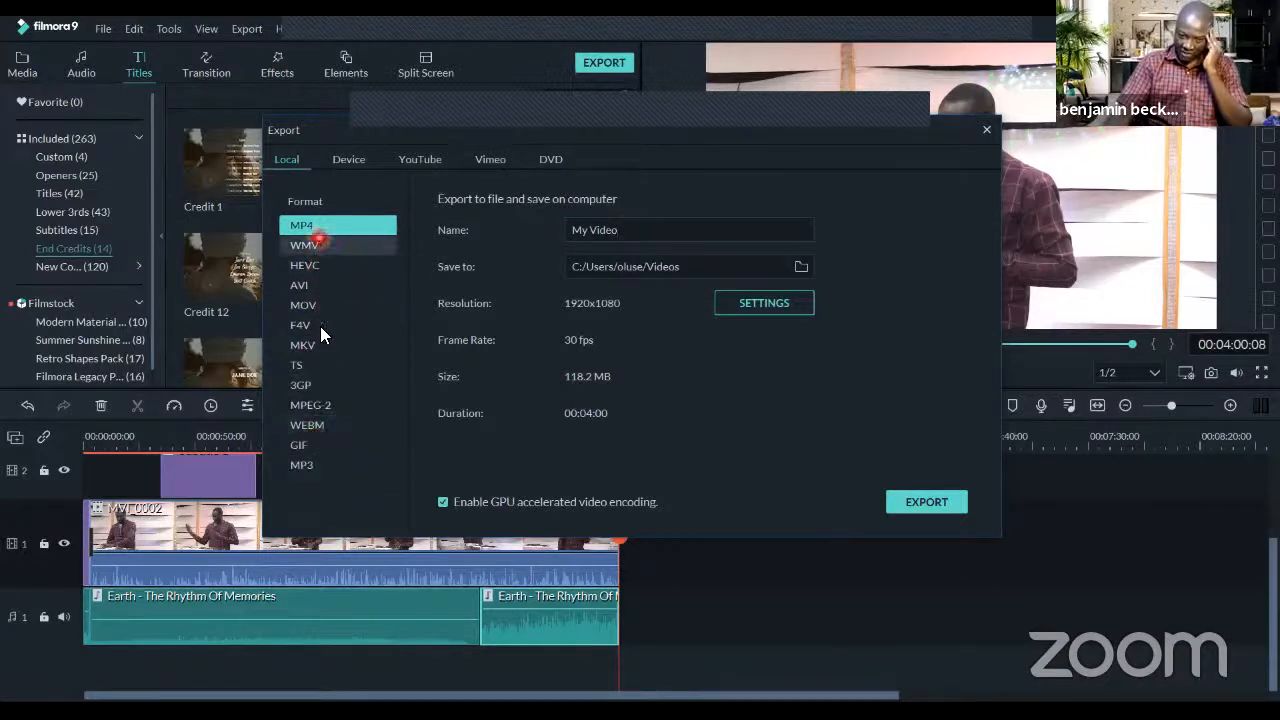
click(314, 465)
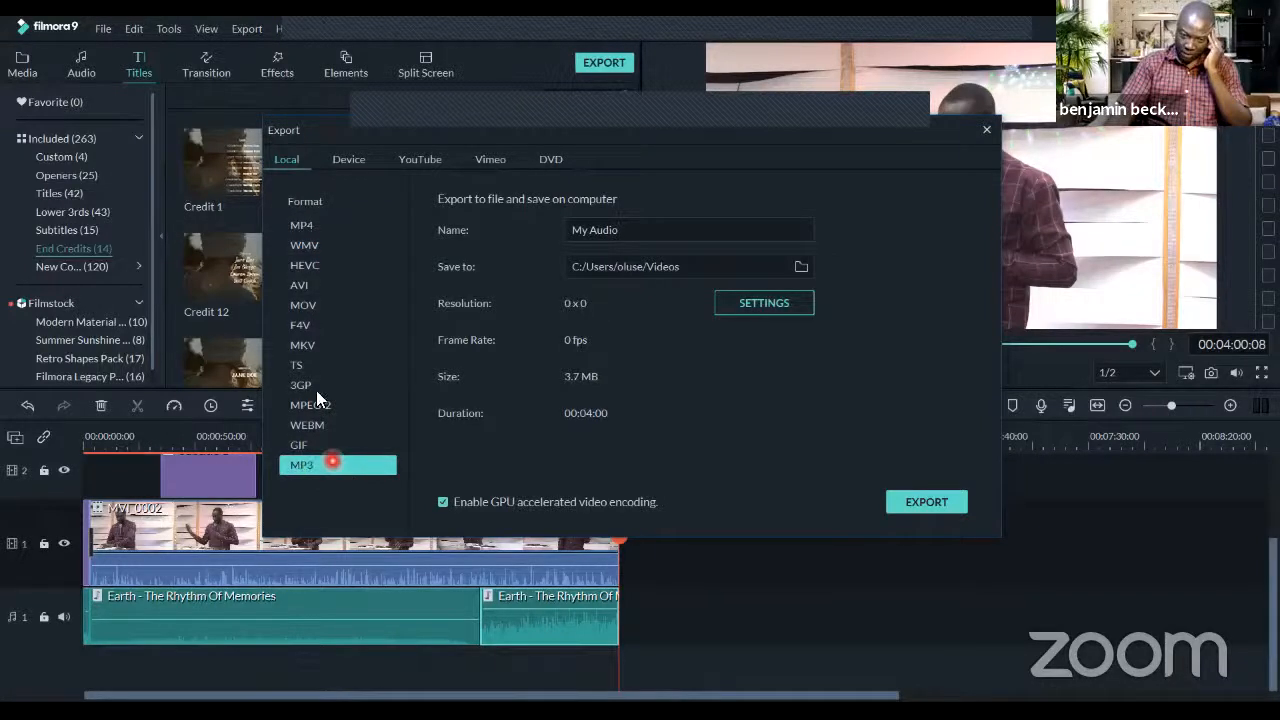
click(318, 224)
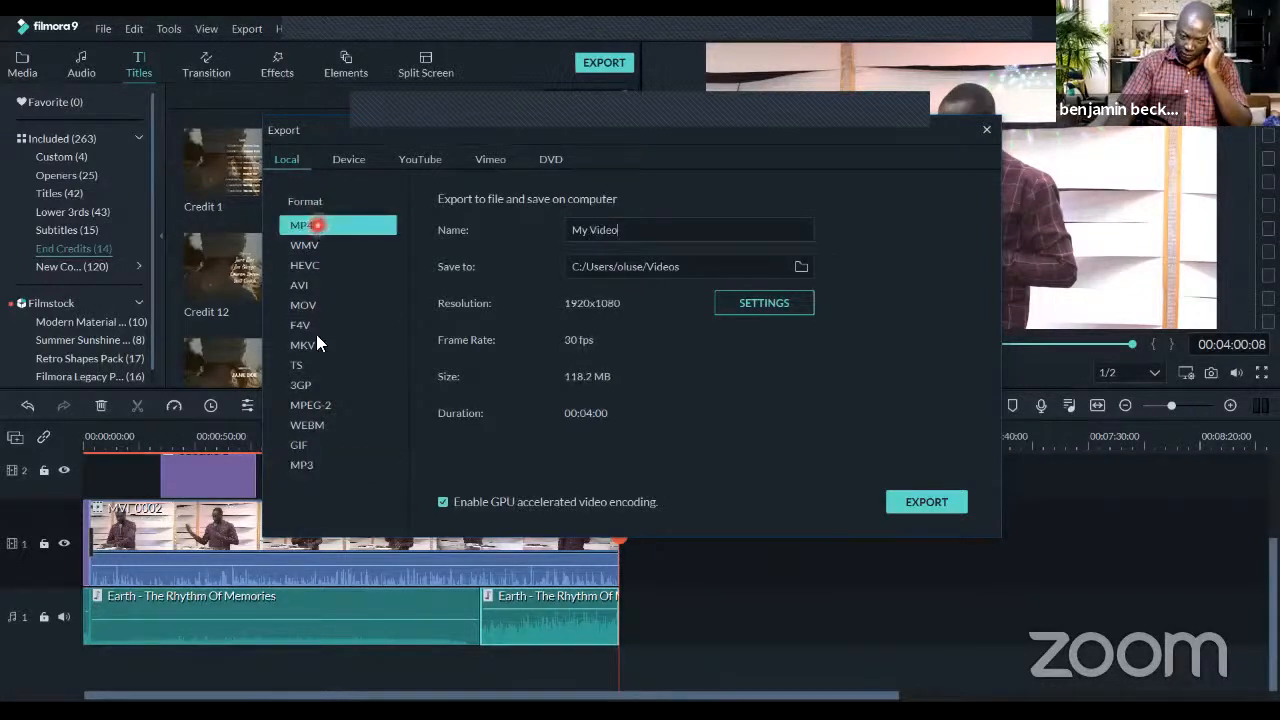
click(318, 224)
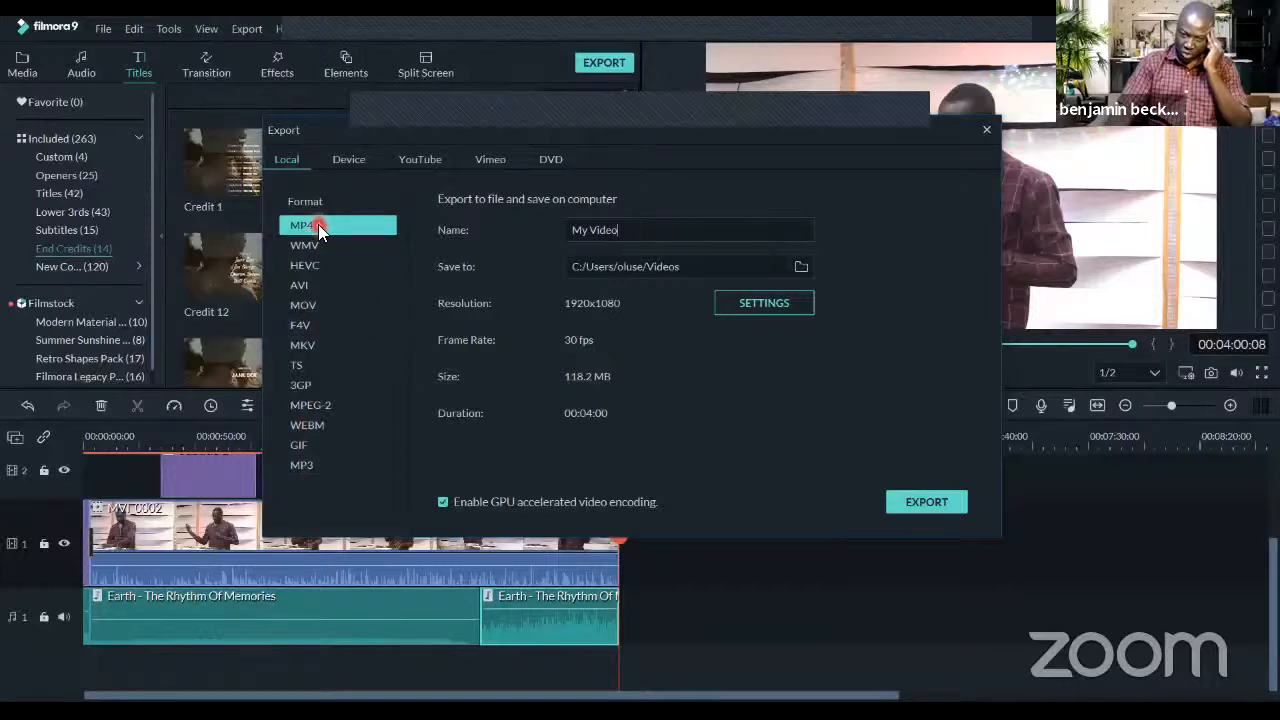
Name the exported video "How To Make Money"
drag(591, 231, 522, 230)
drag(634, 234, 553, 219)
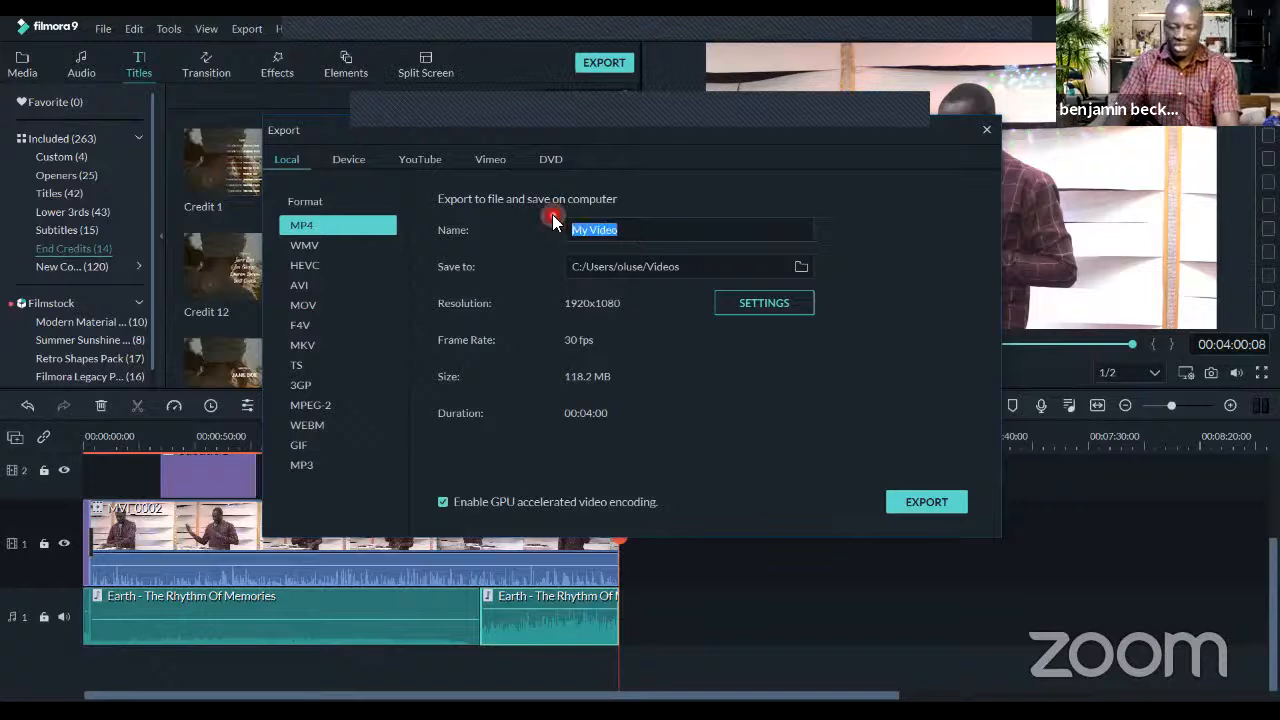
text(Testing)
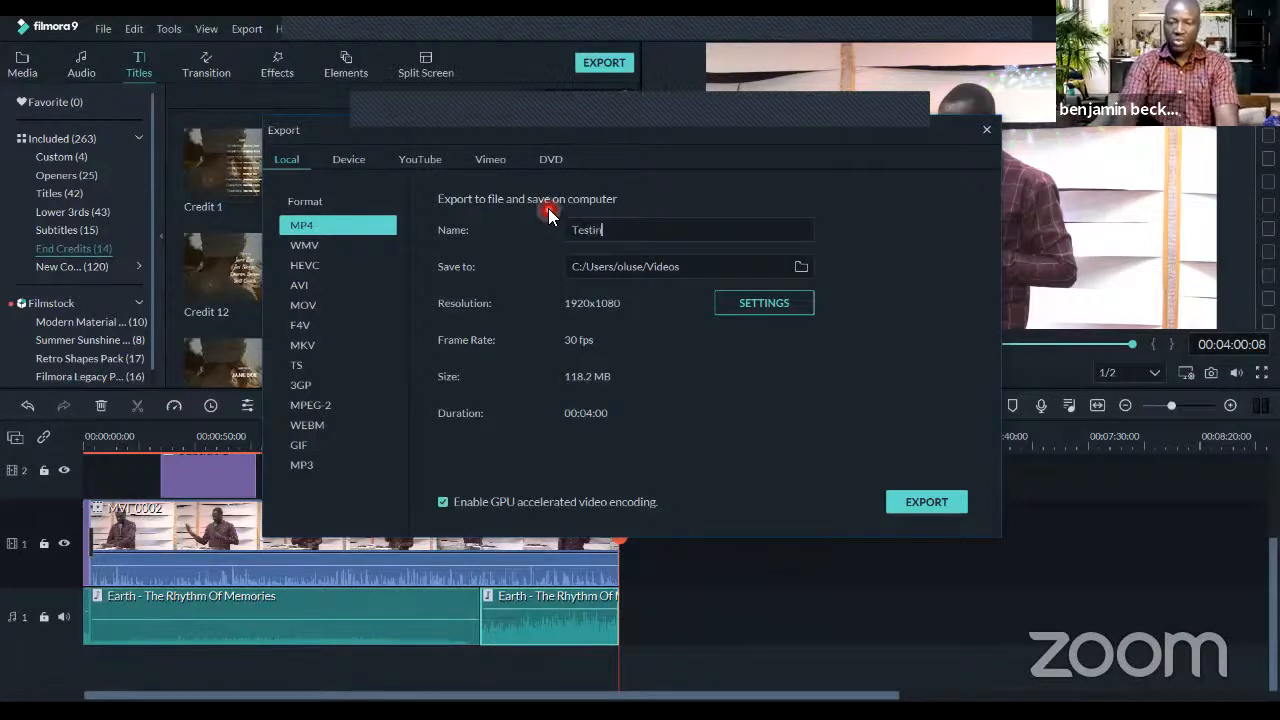
key(BackSpace)
key(BackSpace)
key(BackSpace)
key(BackSpace)
key(BackSpace)
key(BackSpace)
key(BackSpace)
text(How)
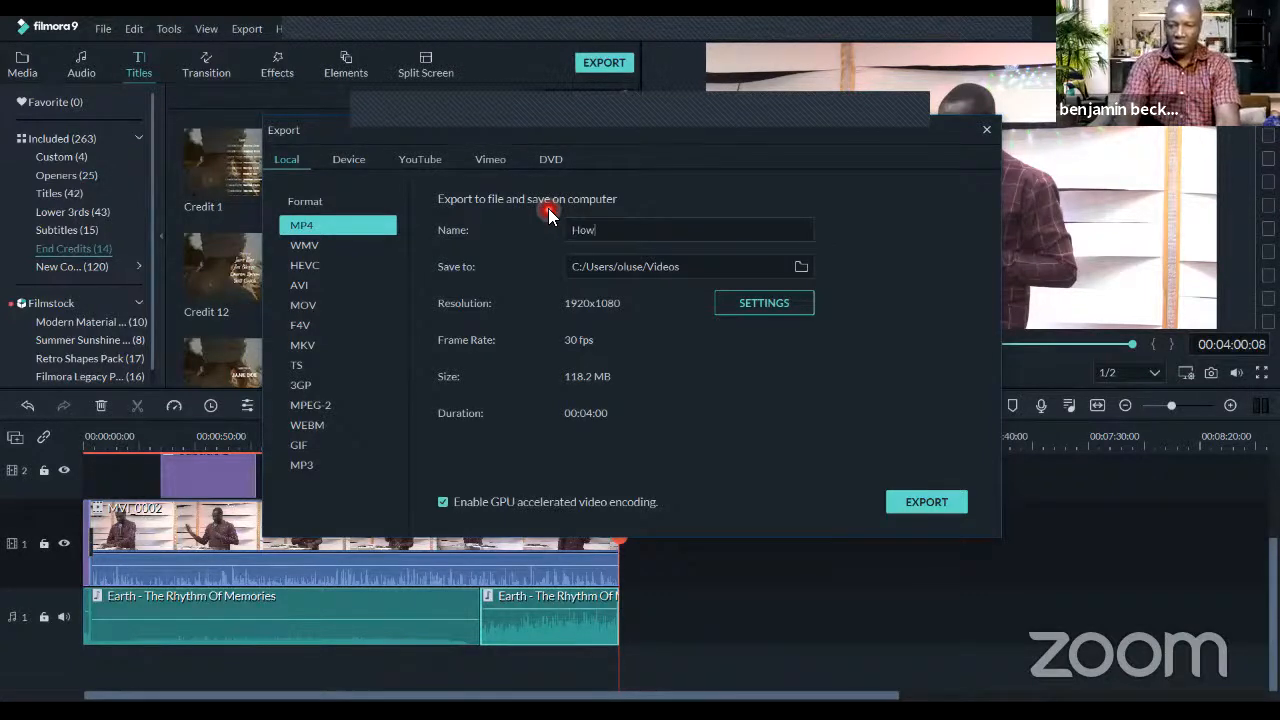
text( To Make MOney)
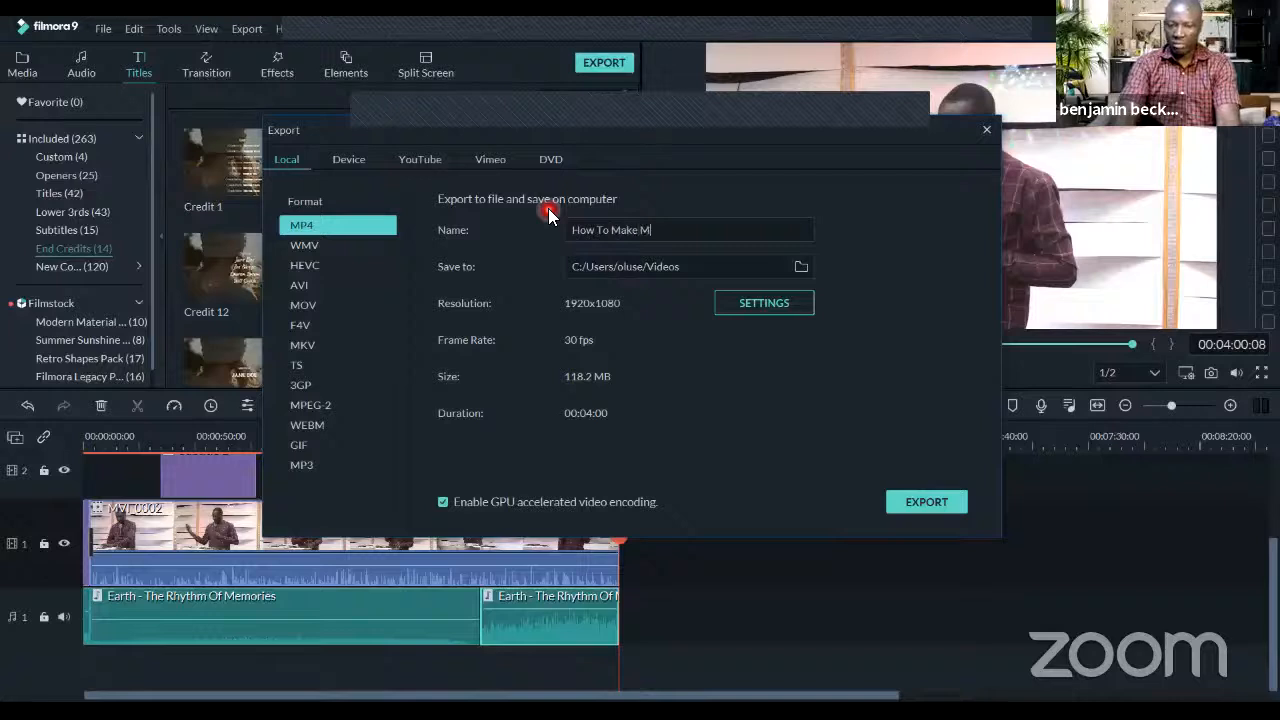
key(BackSpace)
key(BackSpace)
key(BackSpace)
key(BackSpace)
text(oney)
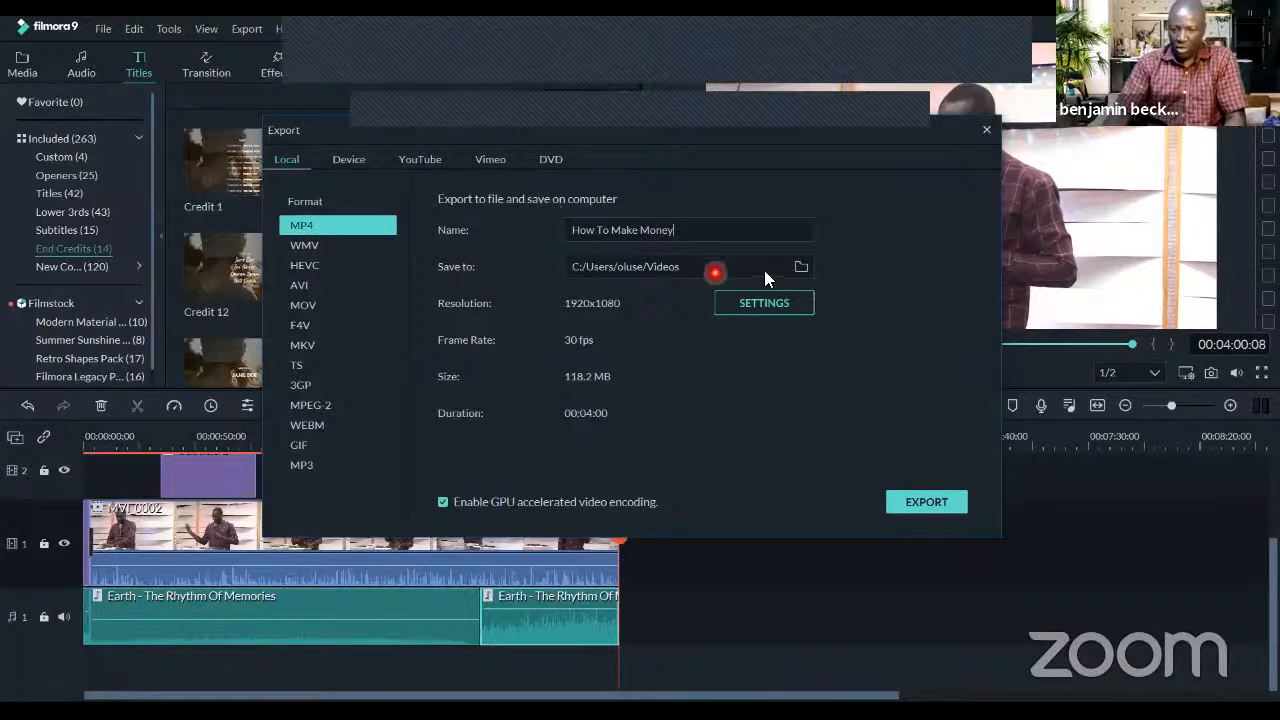
Choose the Videos folder as the save location and open the settings for the MP4 export
click(802, 266)
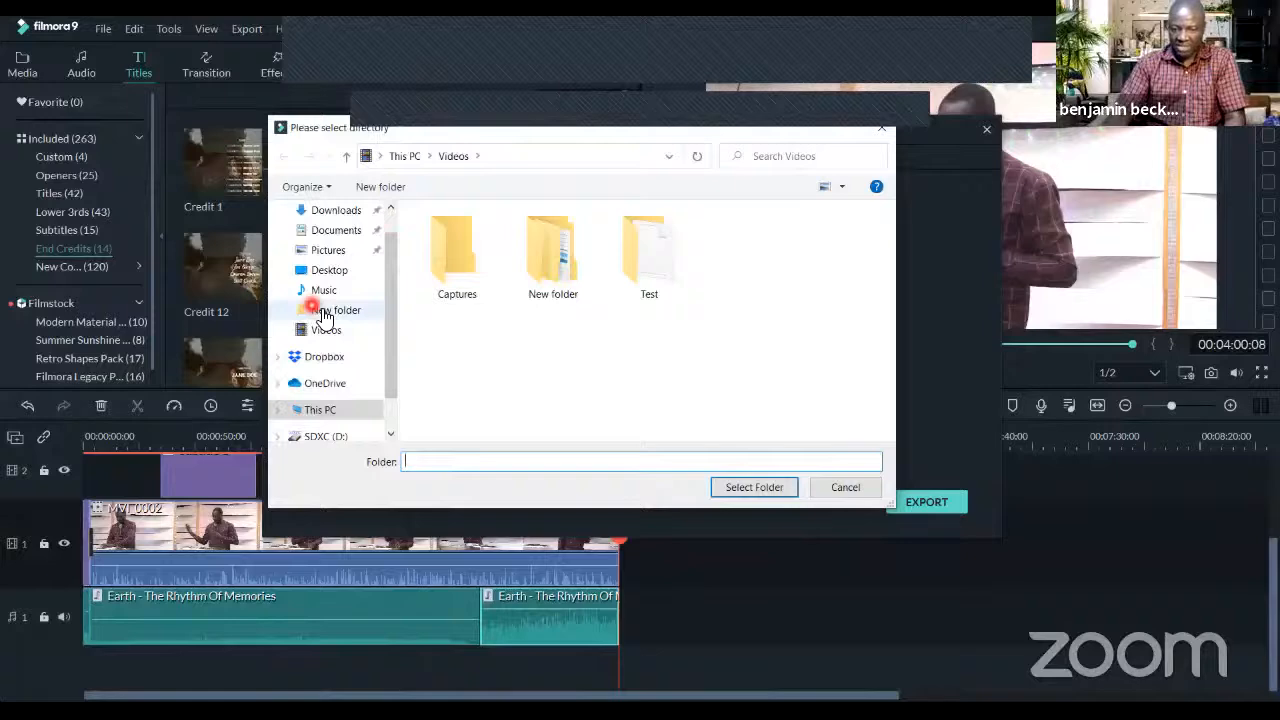
click(762, 487)
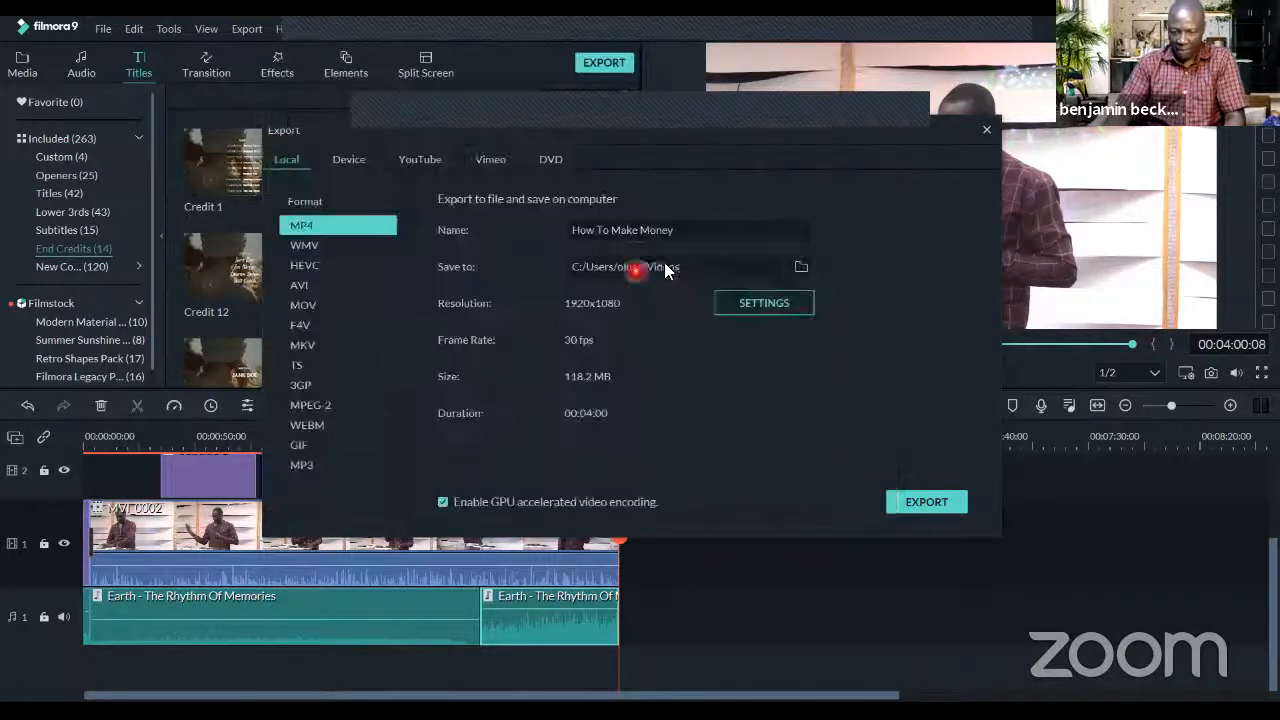
click(765, 304)
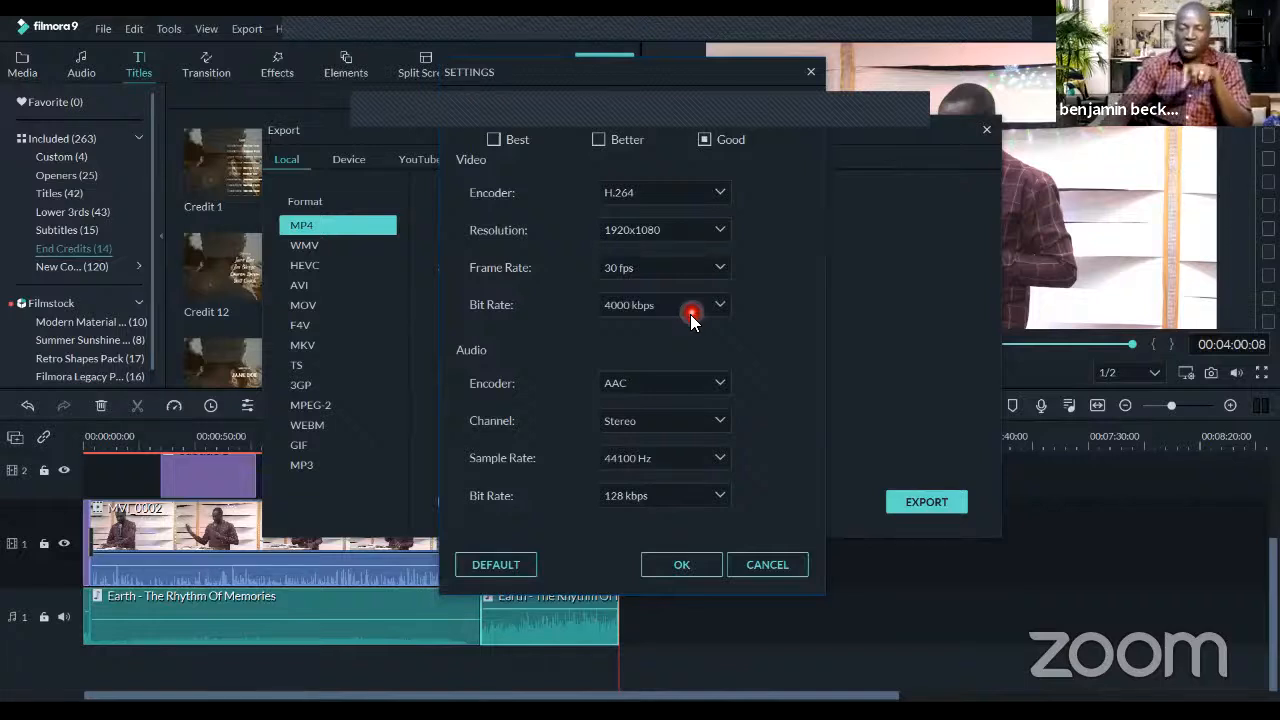
Try the 1280x720 resolution for the exported video and return it to 1920x1080
click(666, 228)
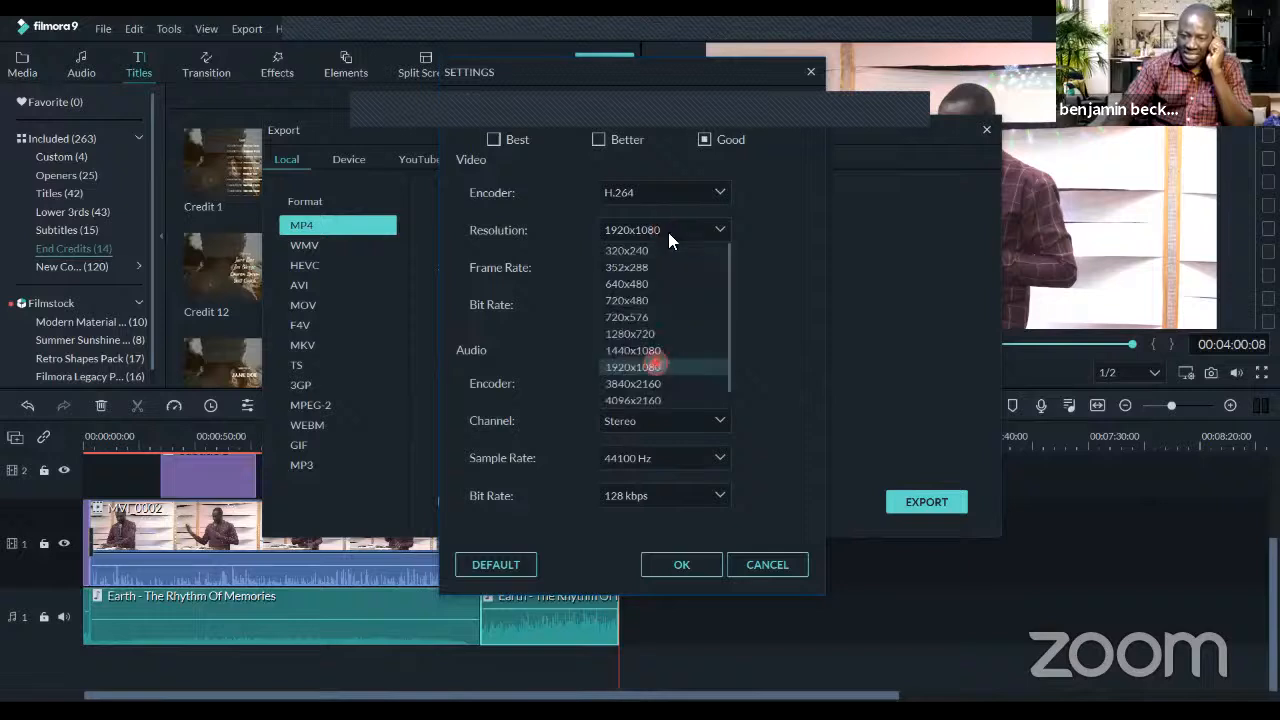
click(656, 367)
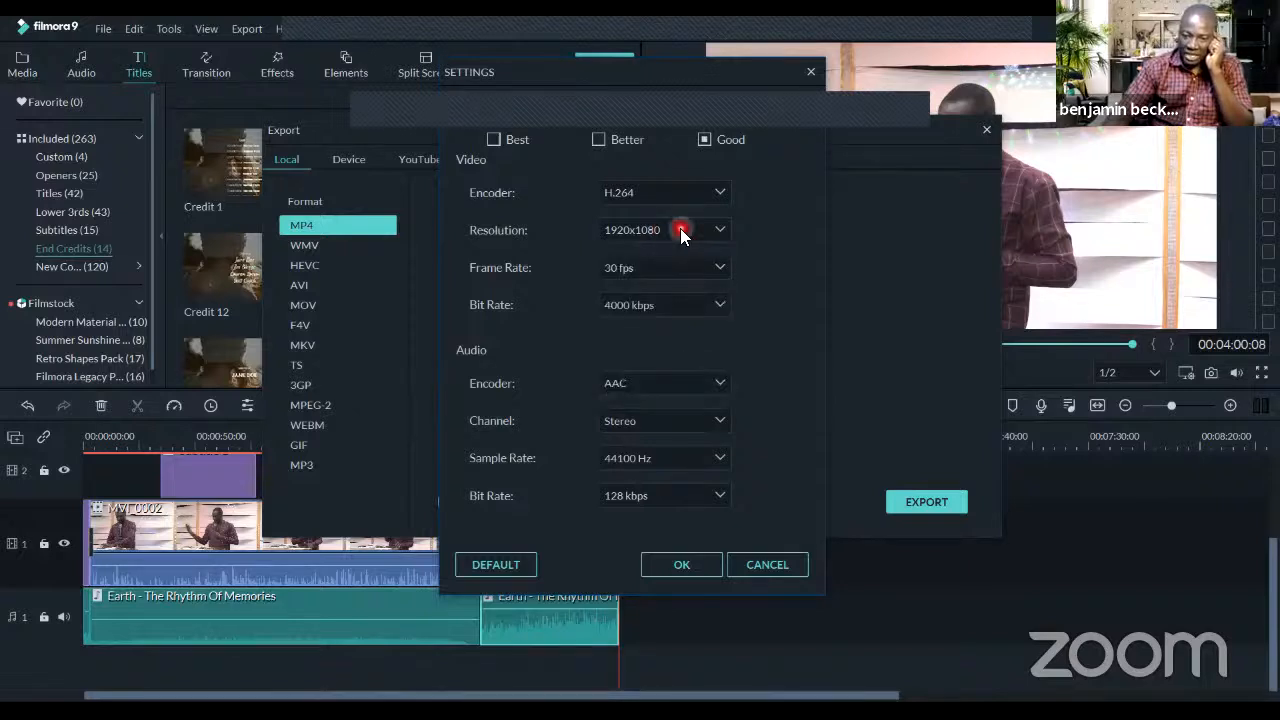
click(680, 230)
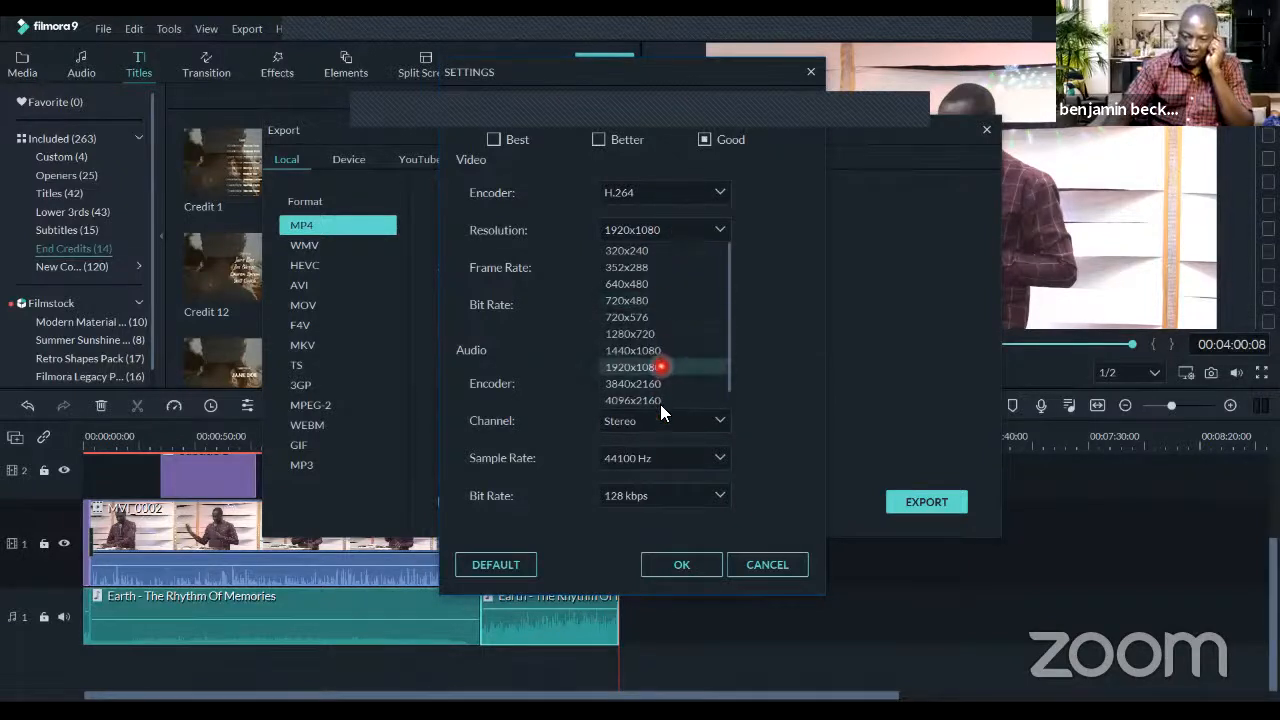
click(672, 334)
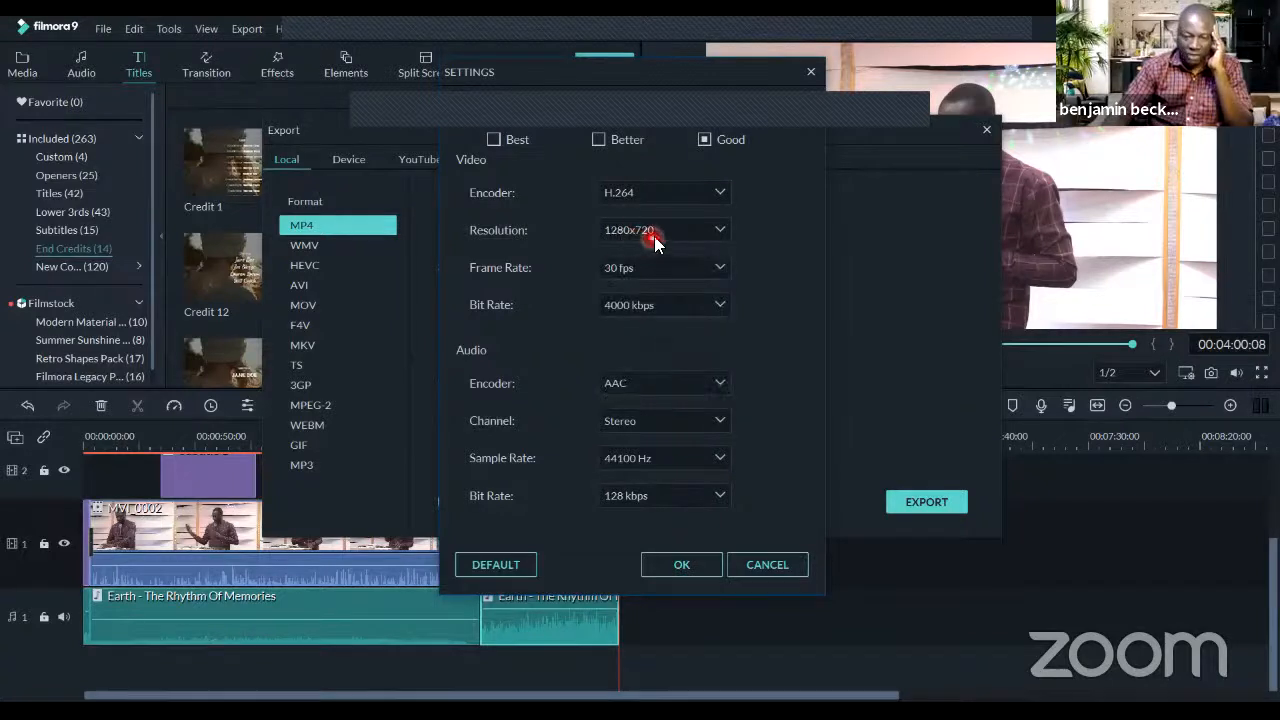
click(664, 232)
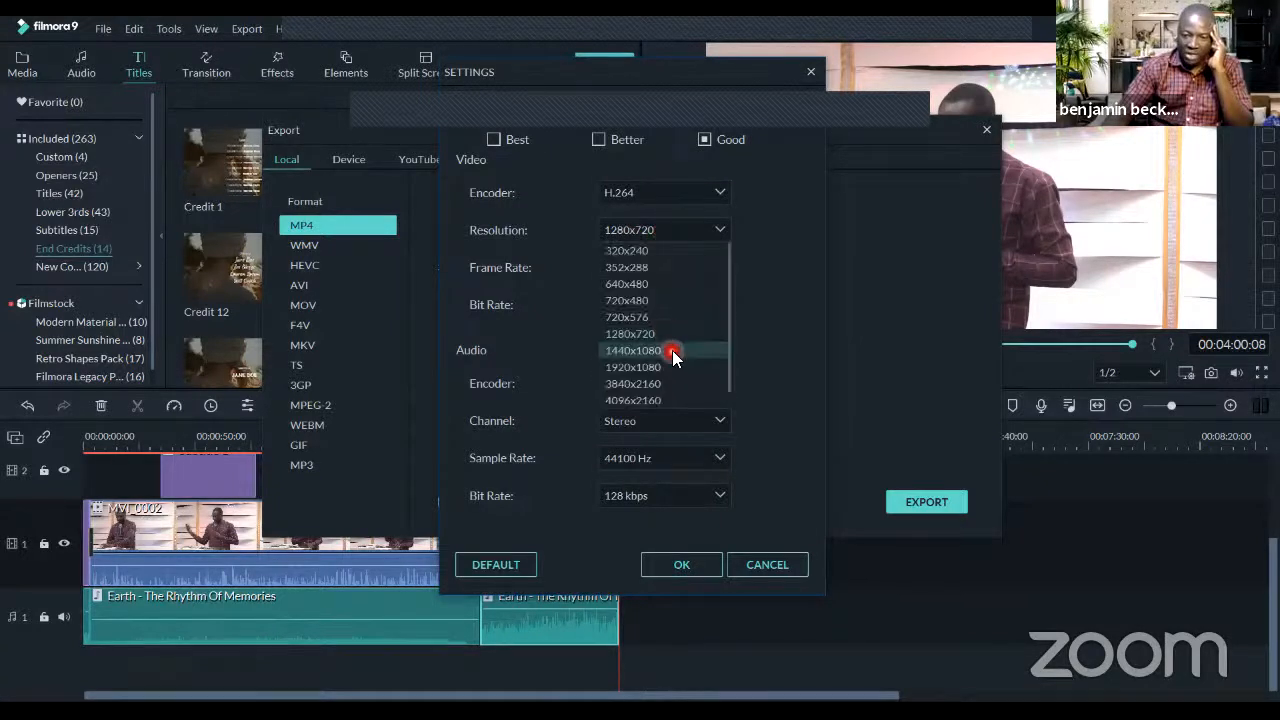
click(672, 366)
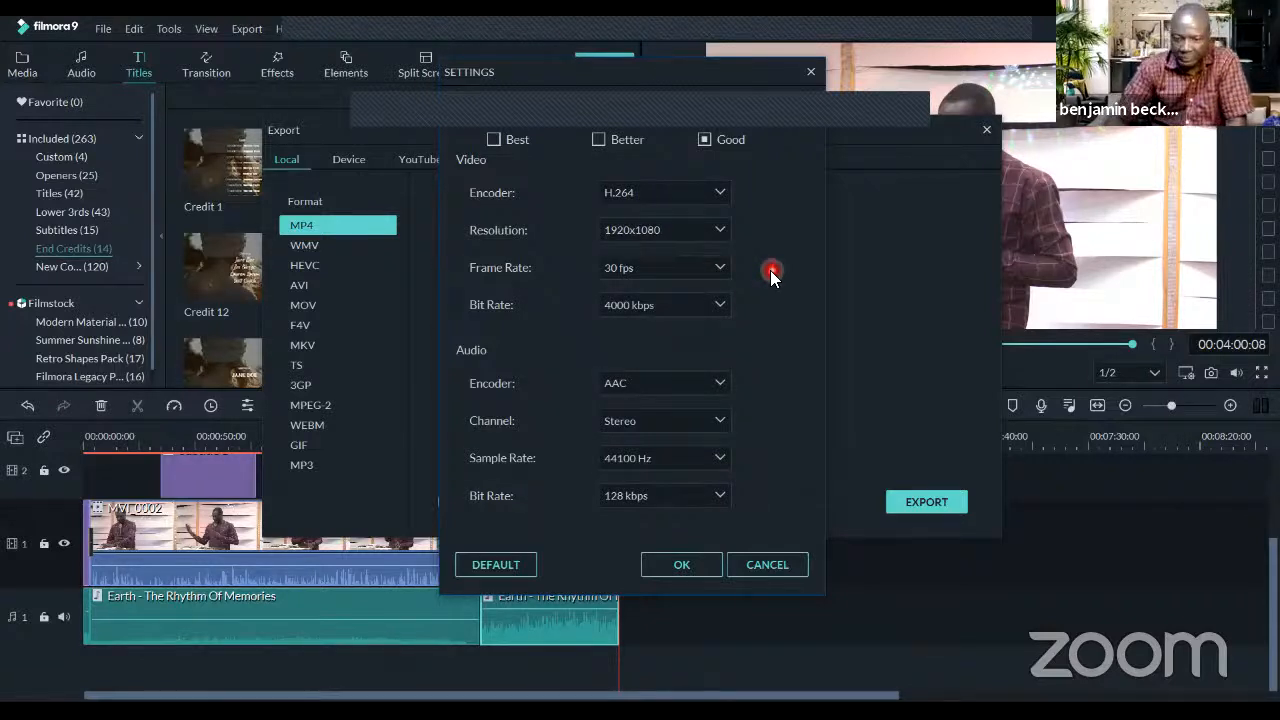
Check the video bit rate choices, try the Best and Better quality presets, and return to the Good preset
click(645, 306)
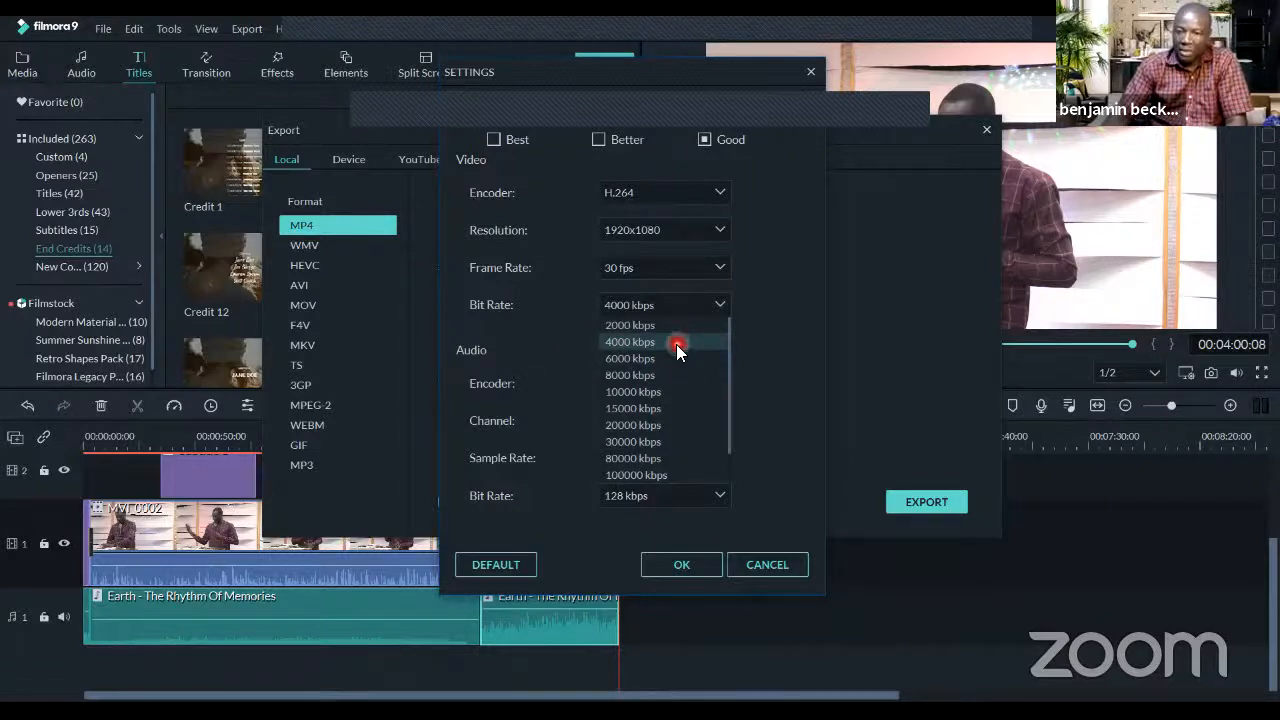
click(749, 351)
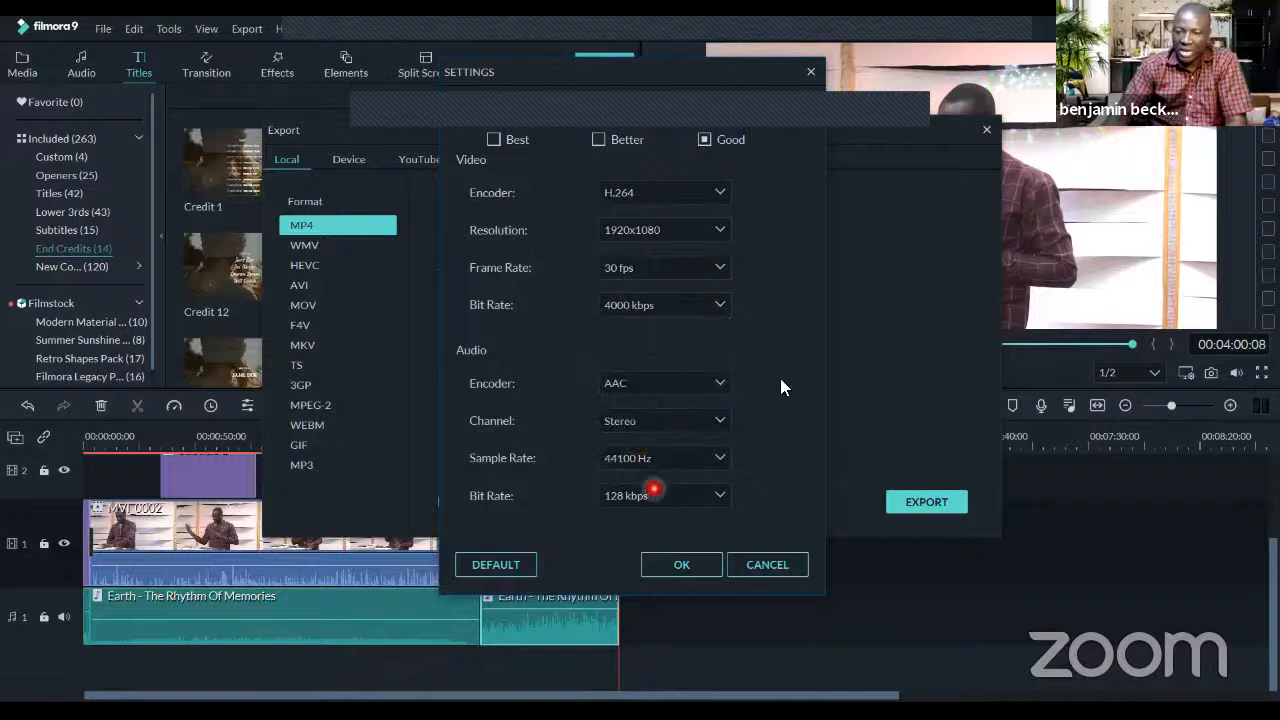
click(493, 140)
click(603, 146)
click(710, 138)
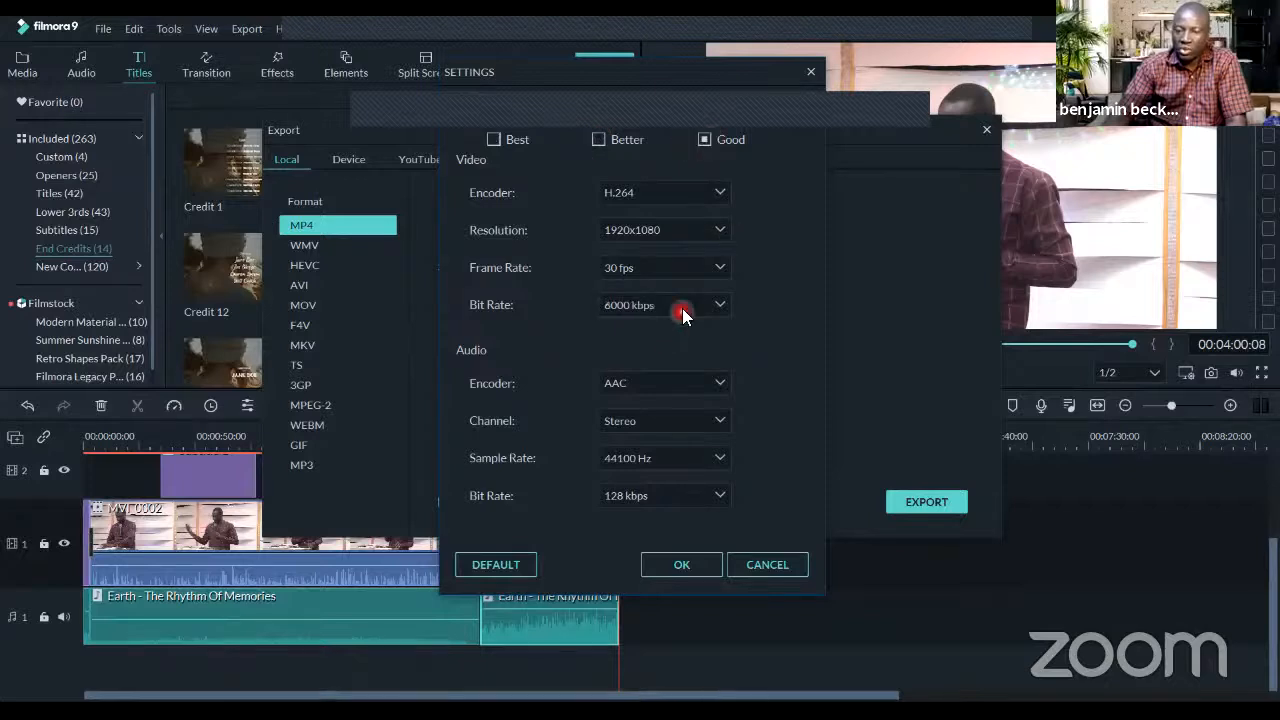
Set the video bit rate to 2000 kbps and apply the export settings
click(662, 312)
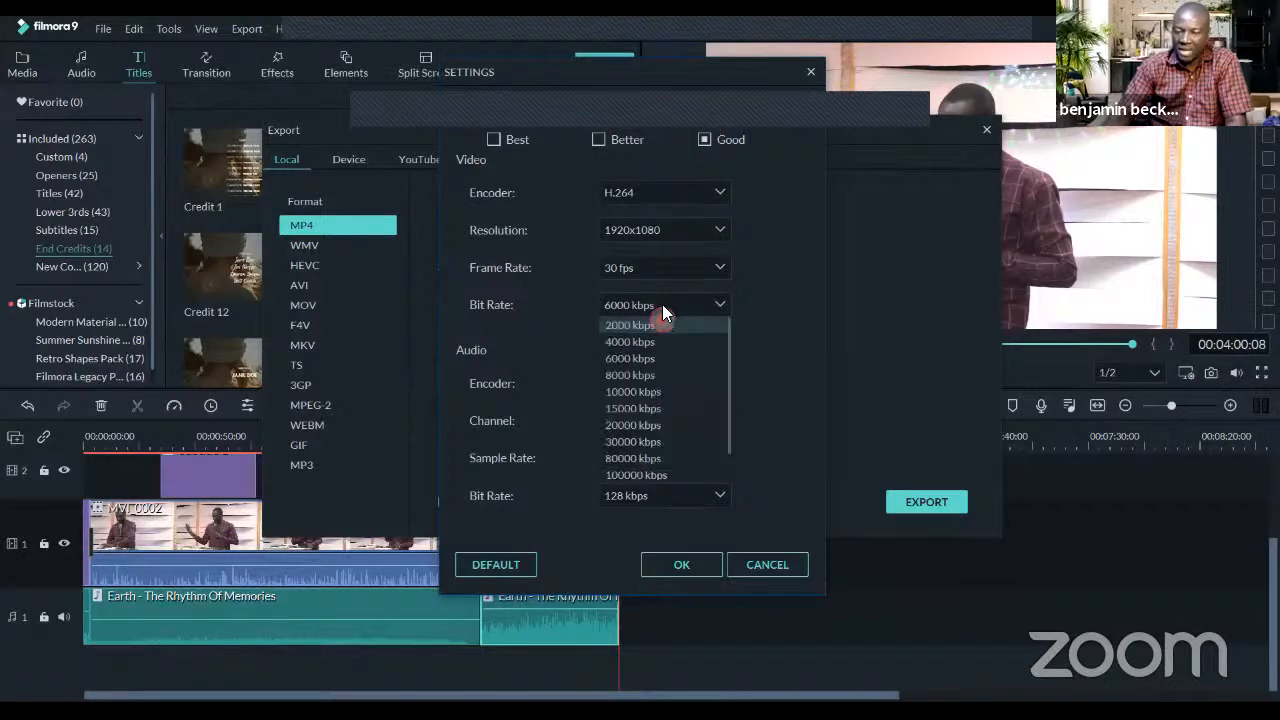
click(664, 322)
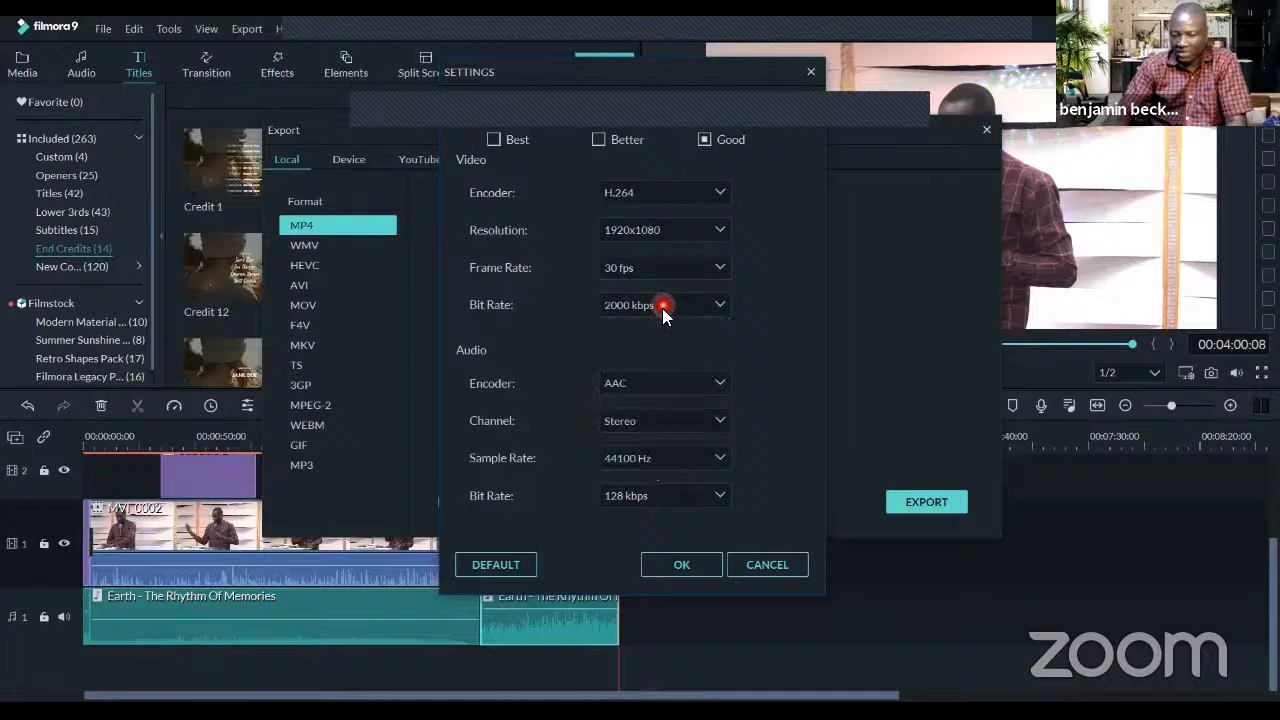
click(664, 316)
click(698, 530)
click(698, 562)
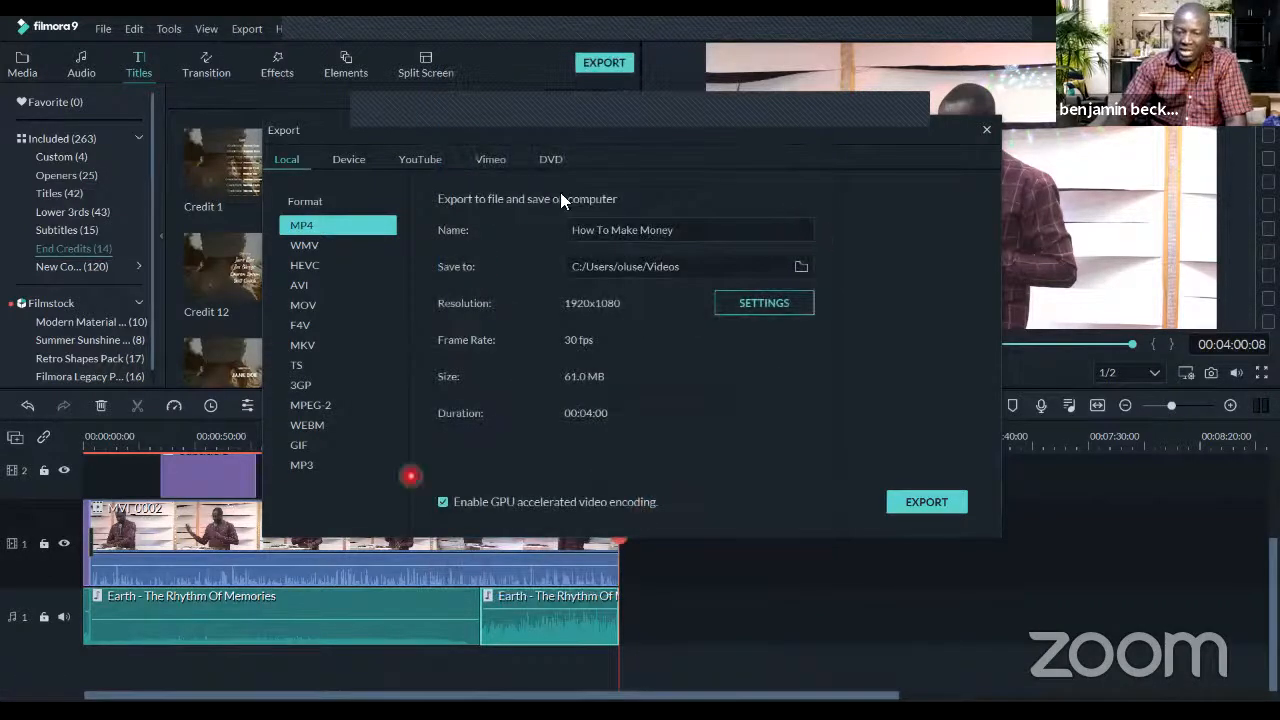
Start exporting the video and choose Sound reminder as the action when the export is done
click(936, 503)
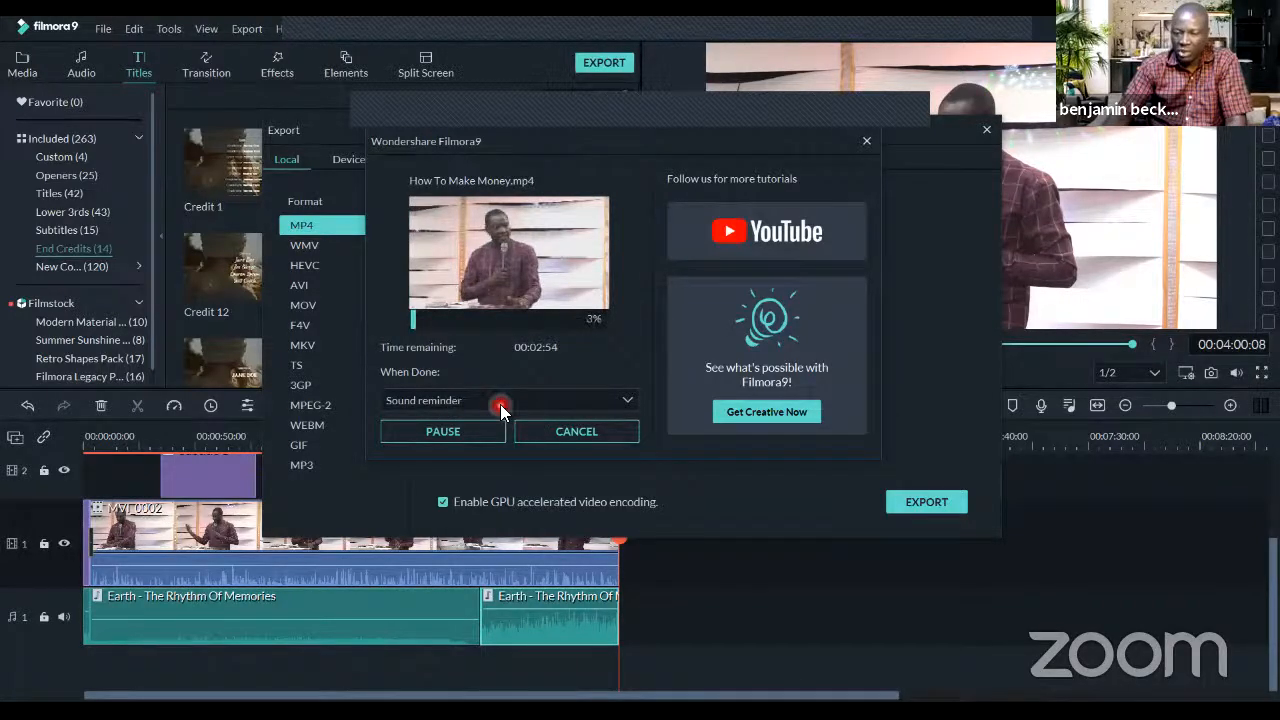
click(474, 403)
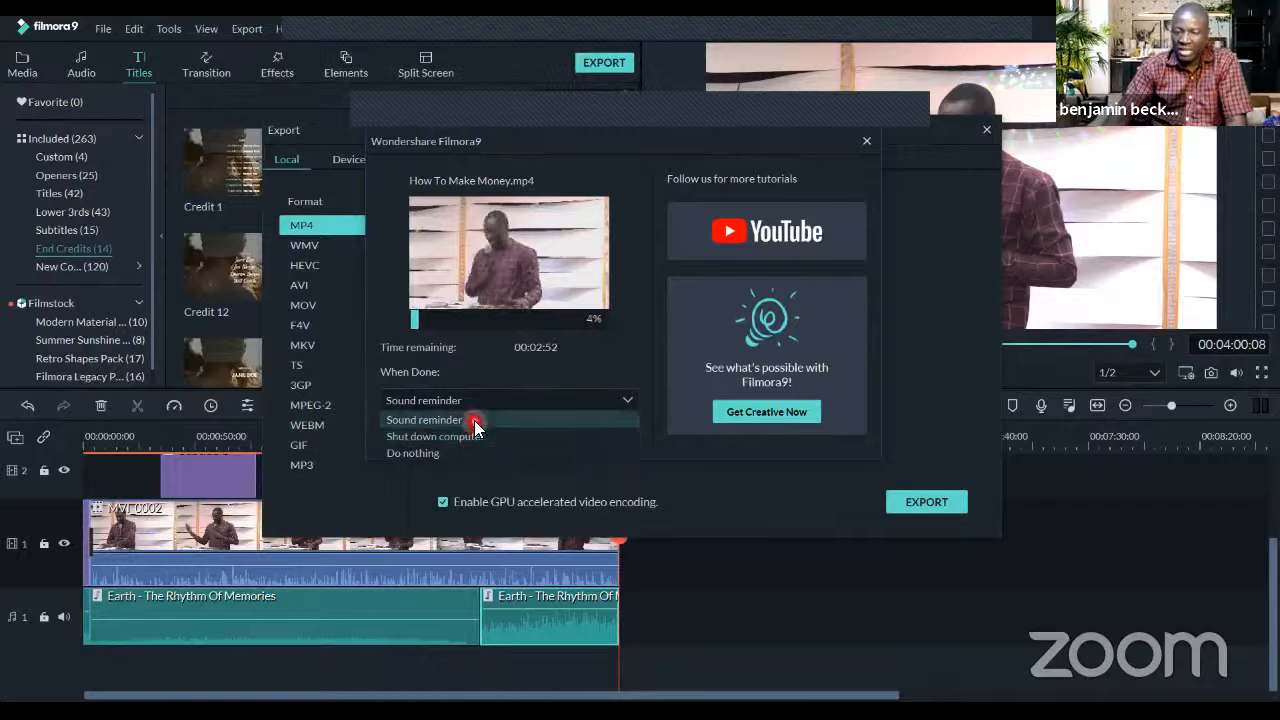
click(474, 420)
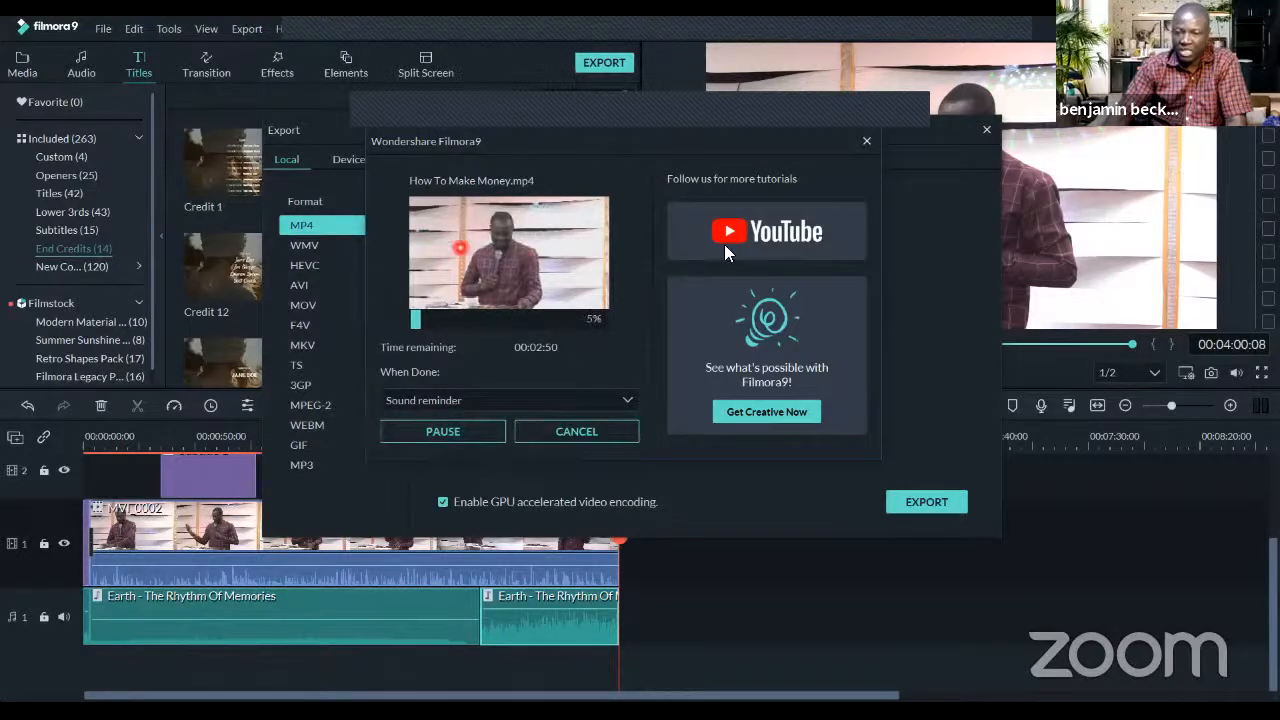